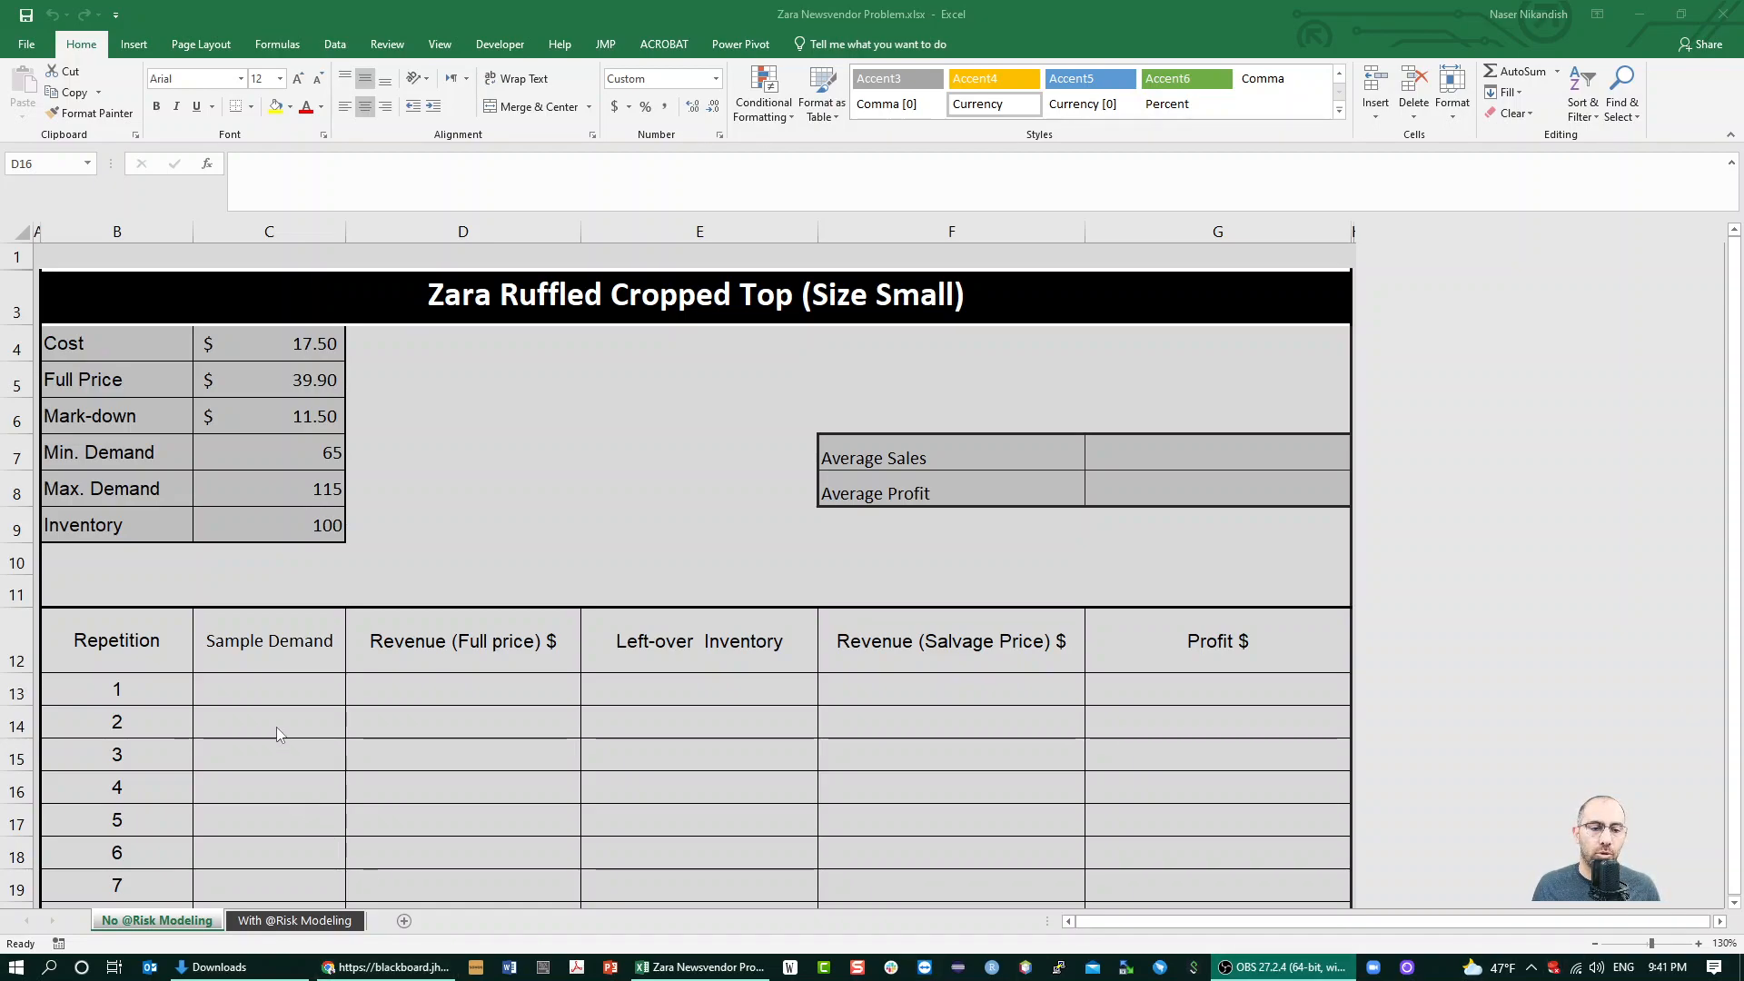
Enter =RANDBETWEEN($C$7,$C$8) as the Sample Demand of repetition 1 in C13, with absolute references to minimum and maximum demand
left_click(273, 693)
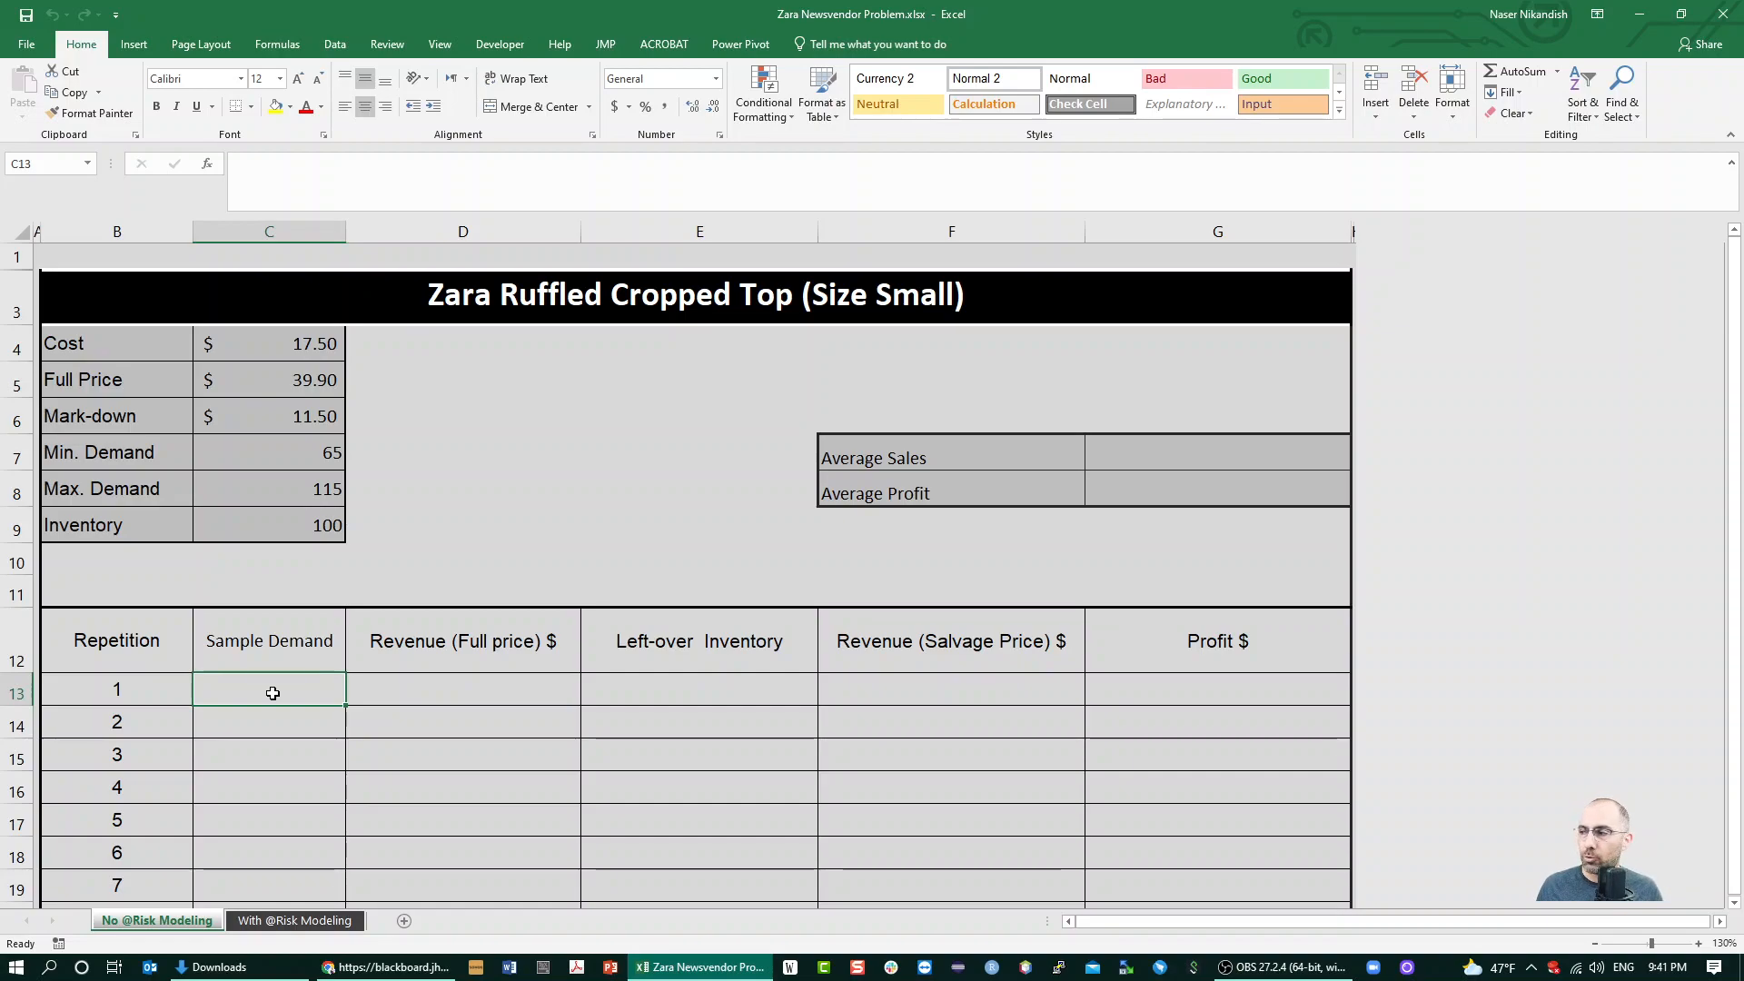
type("=")
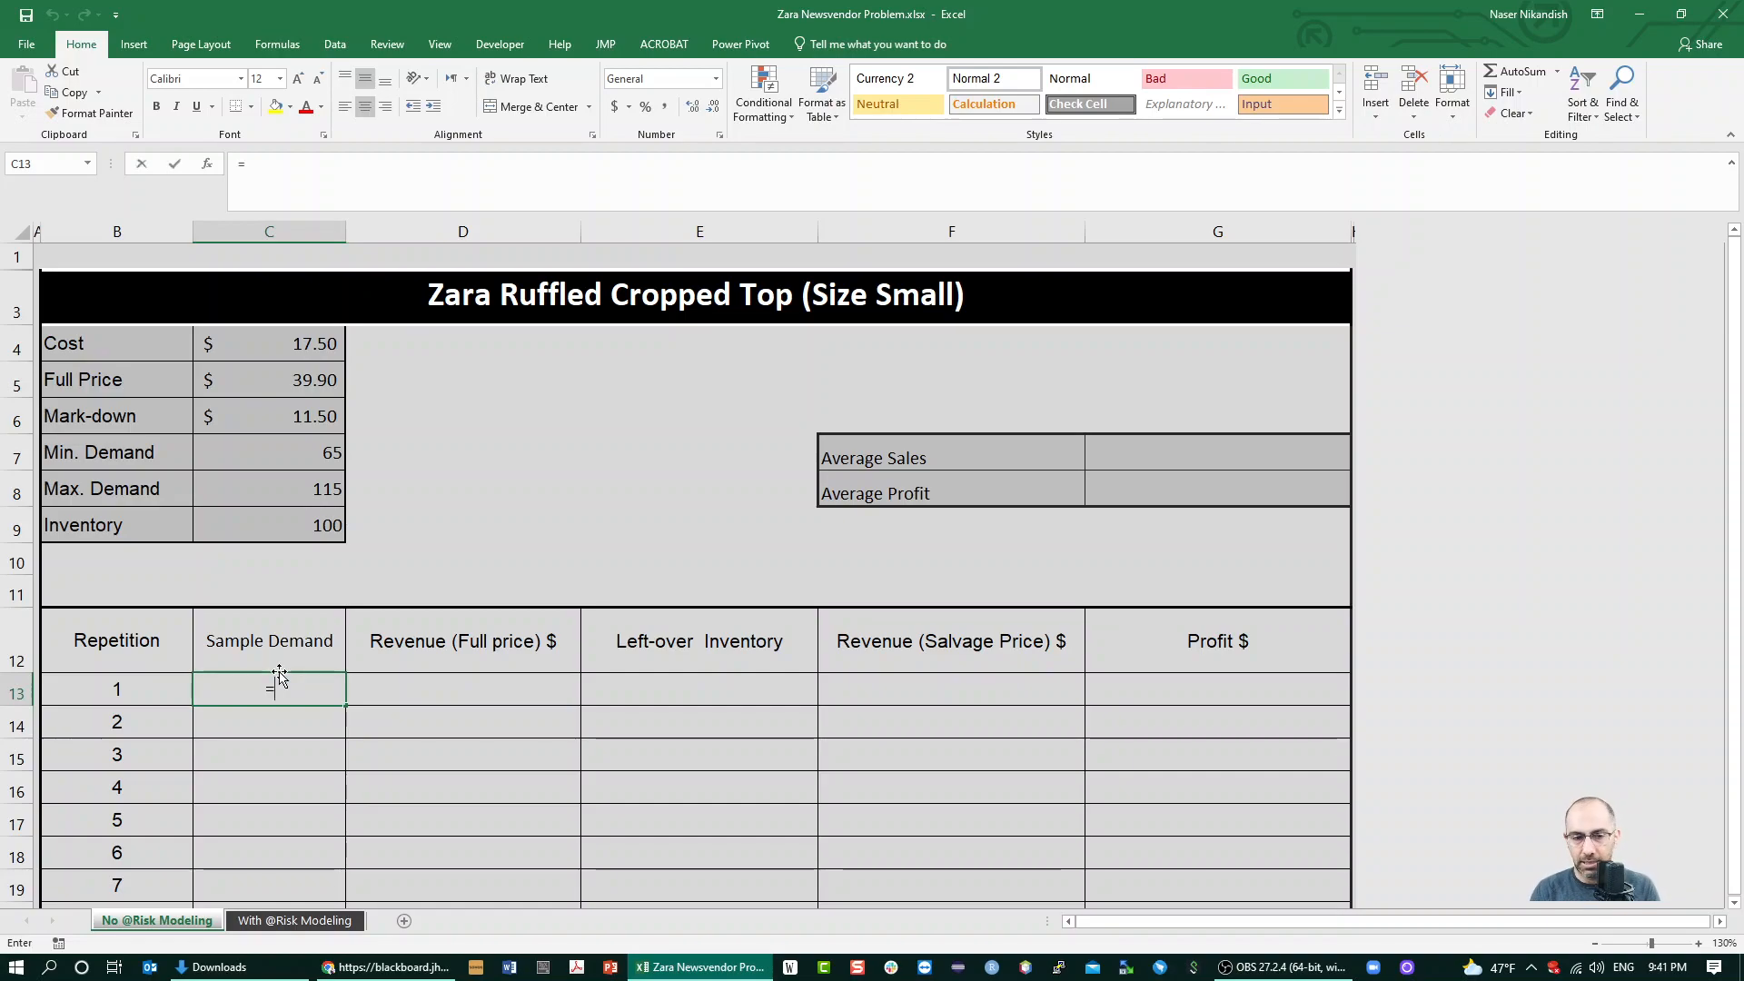
type("randbetween(")
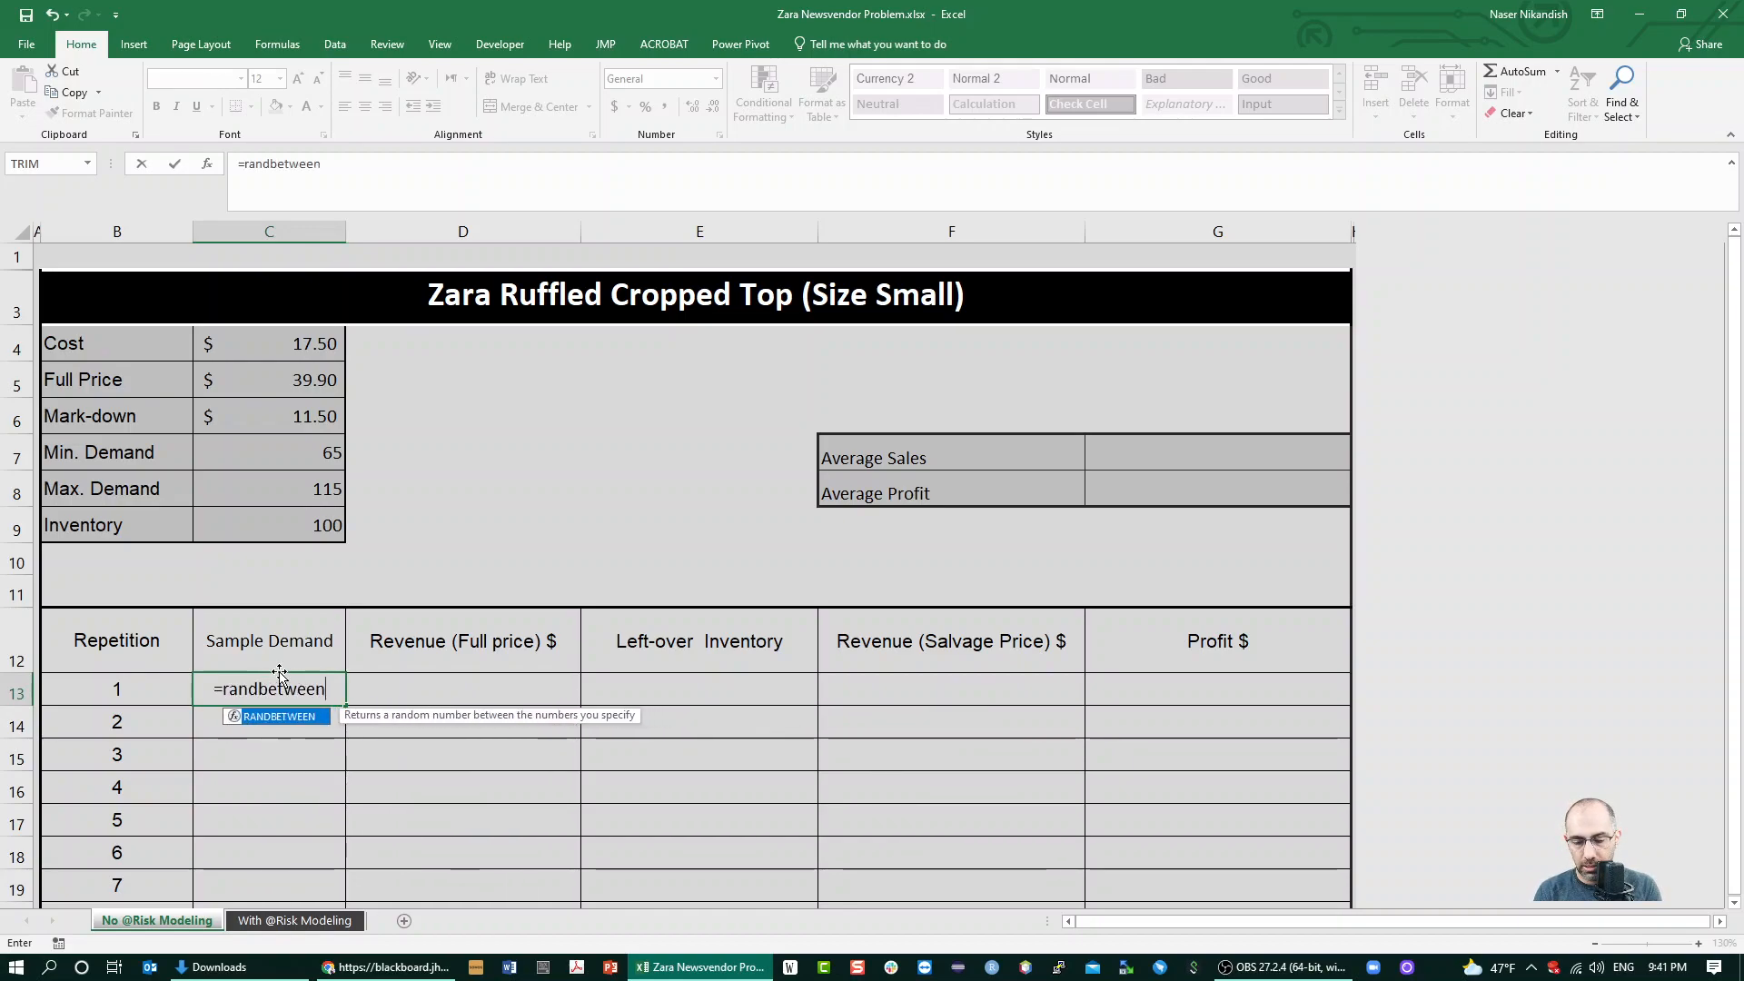
left_click(342, 457)
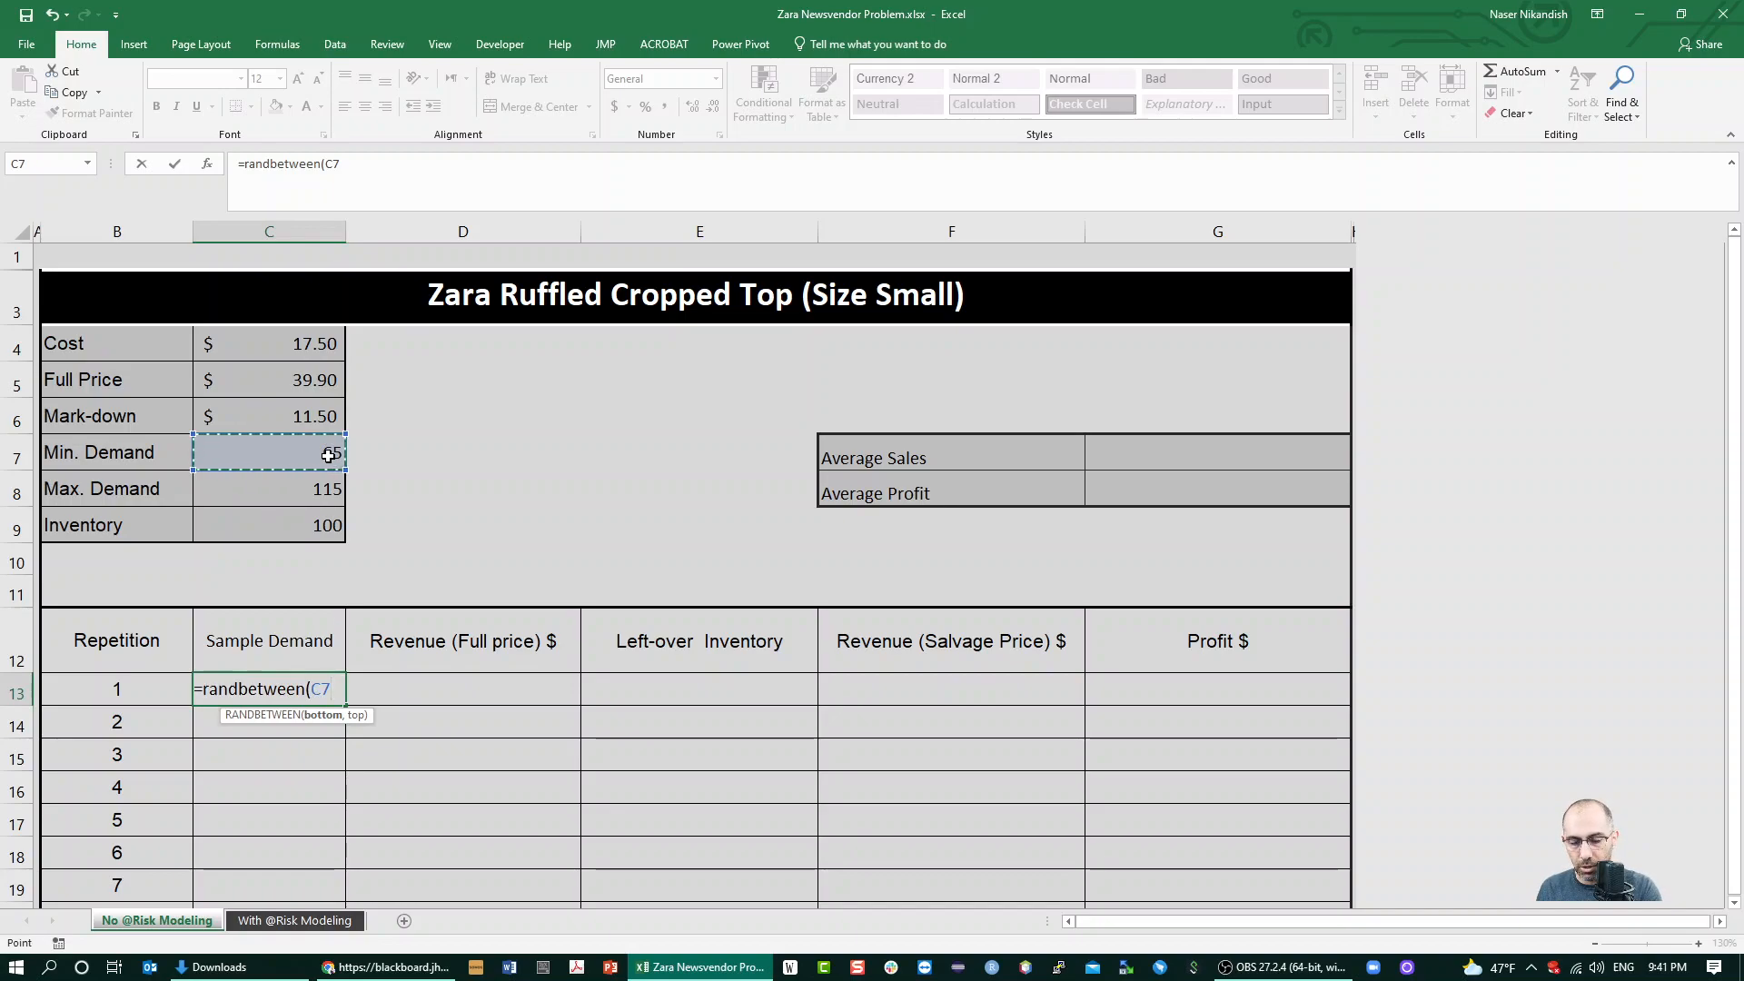
key("F4")
type(",")
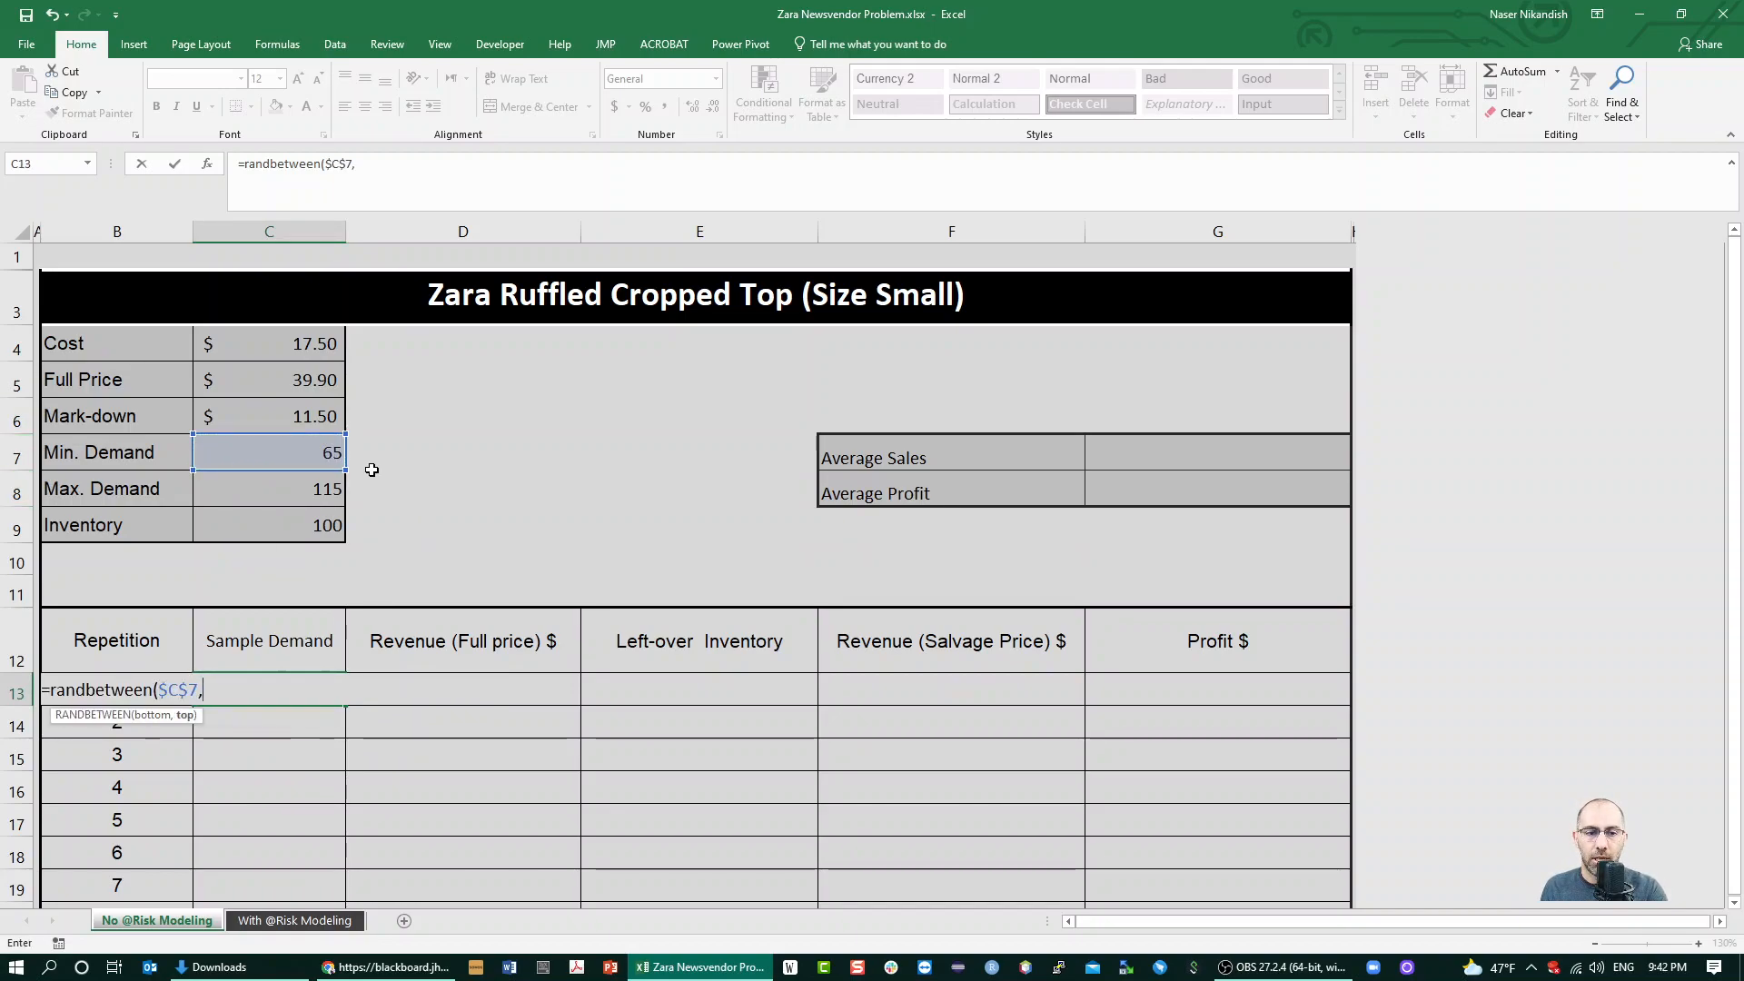
left_click(298, 493)
key("F4")
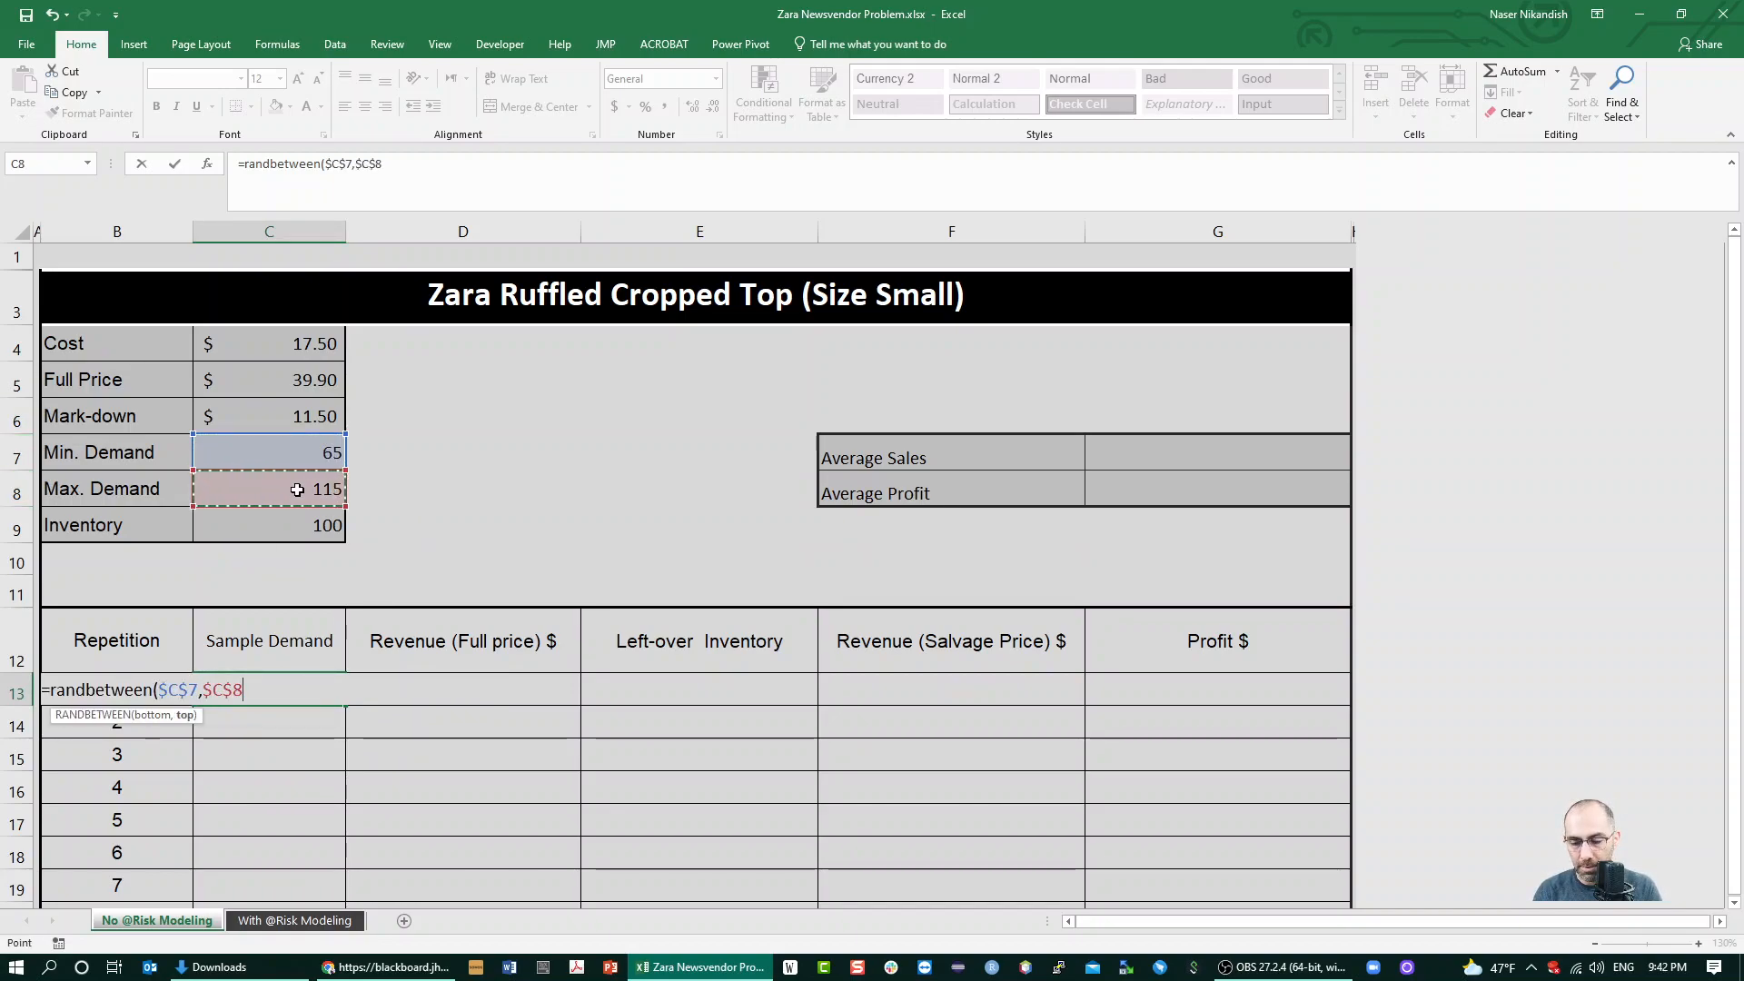
type(")")
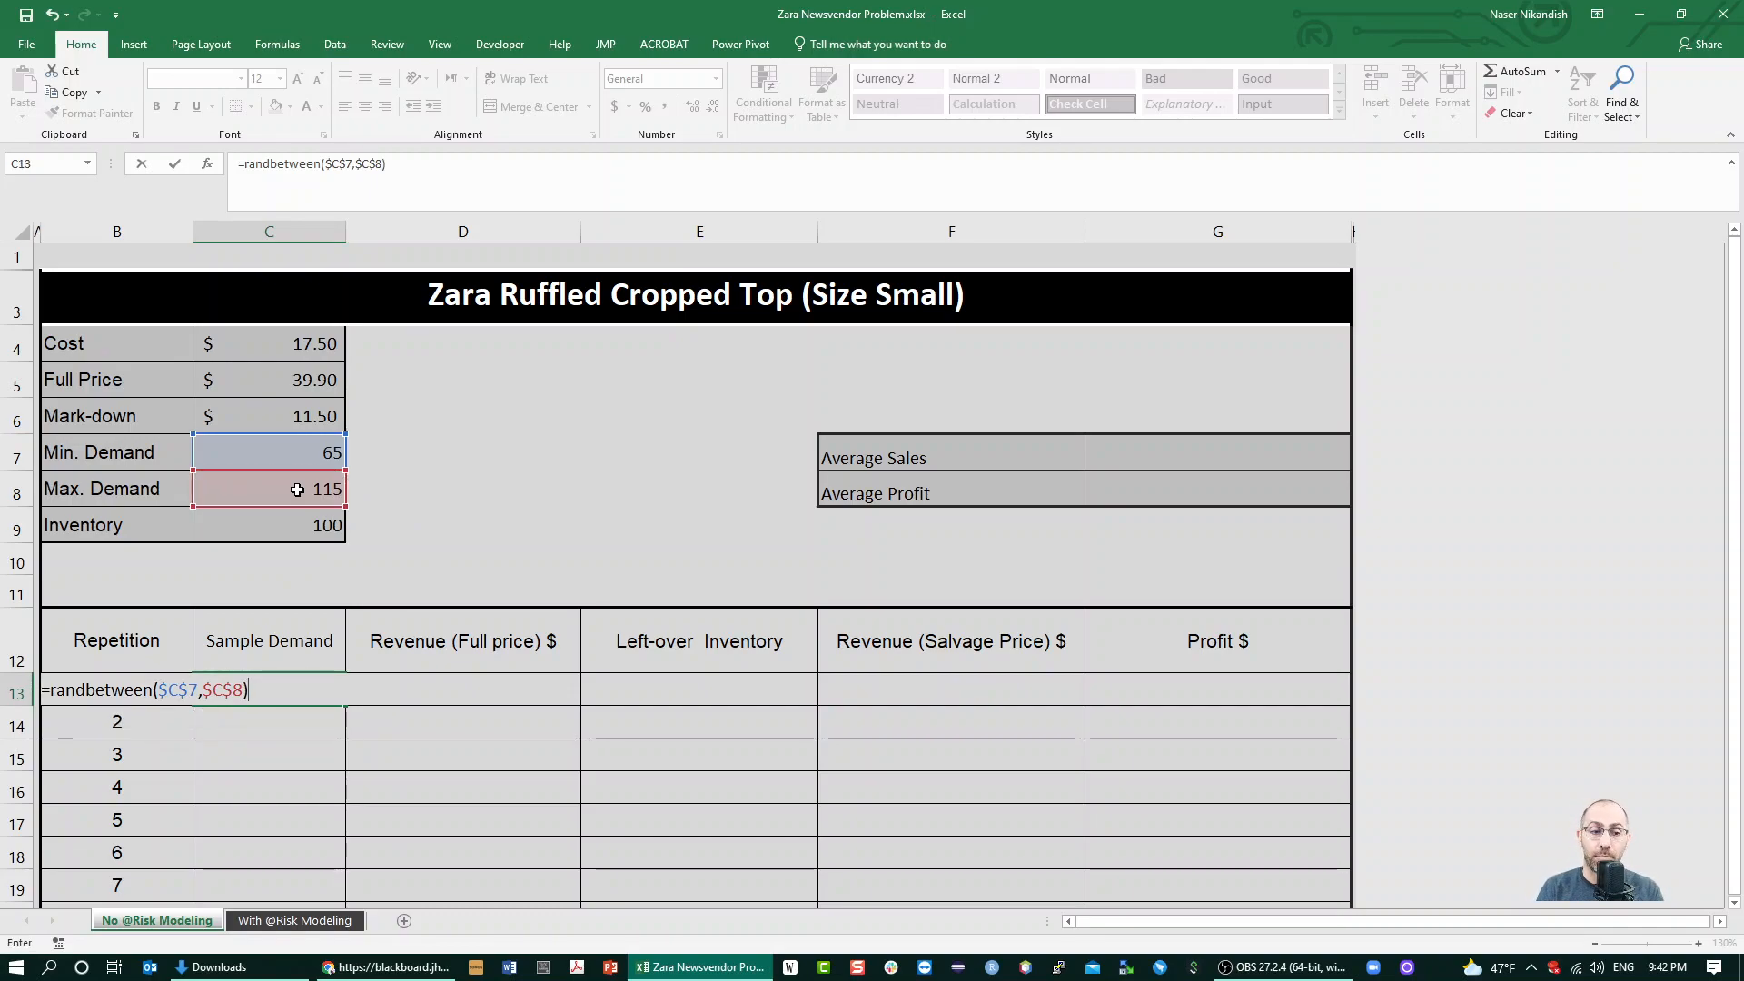
key("Return")
key("F9")
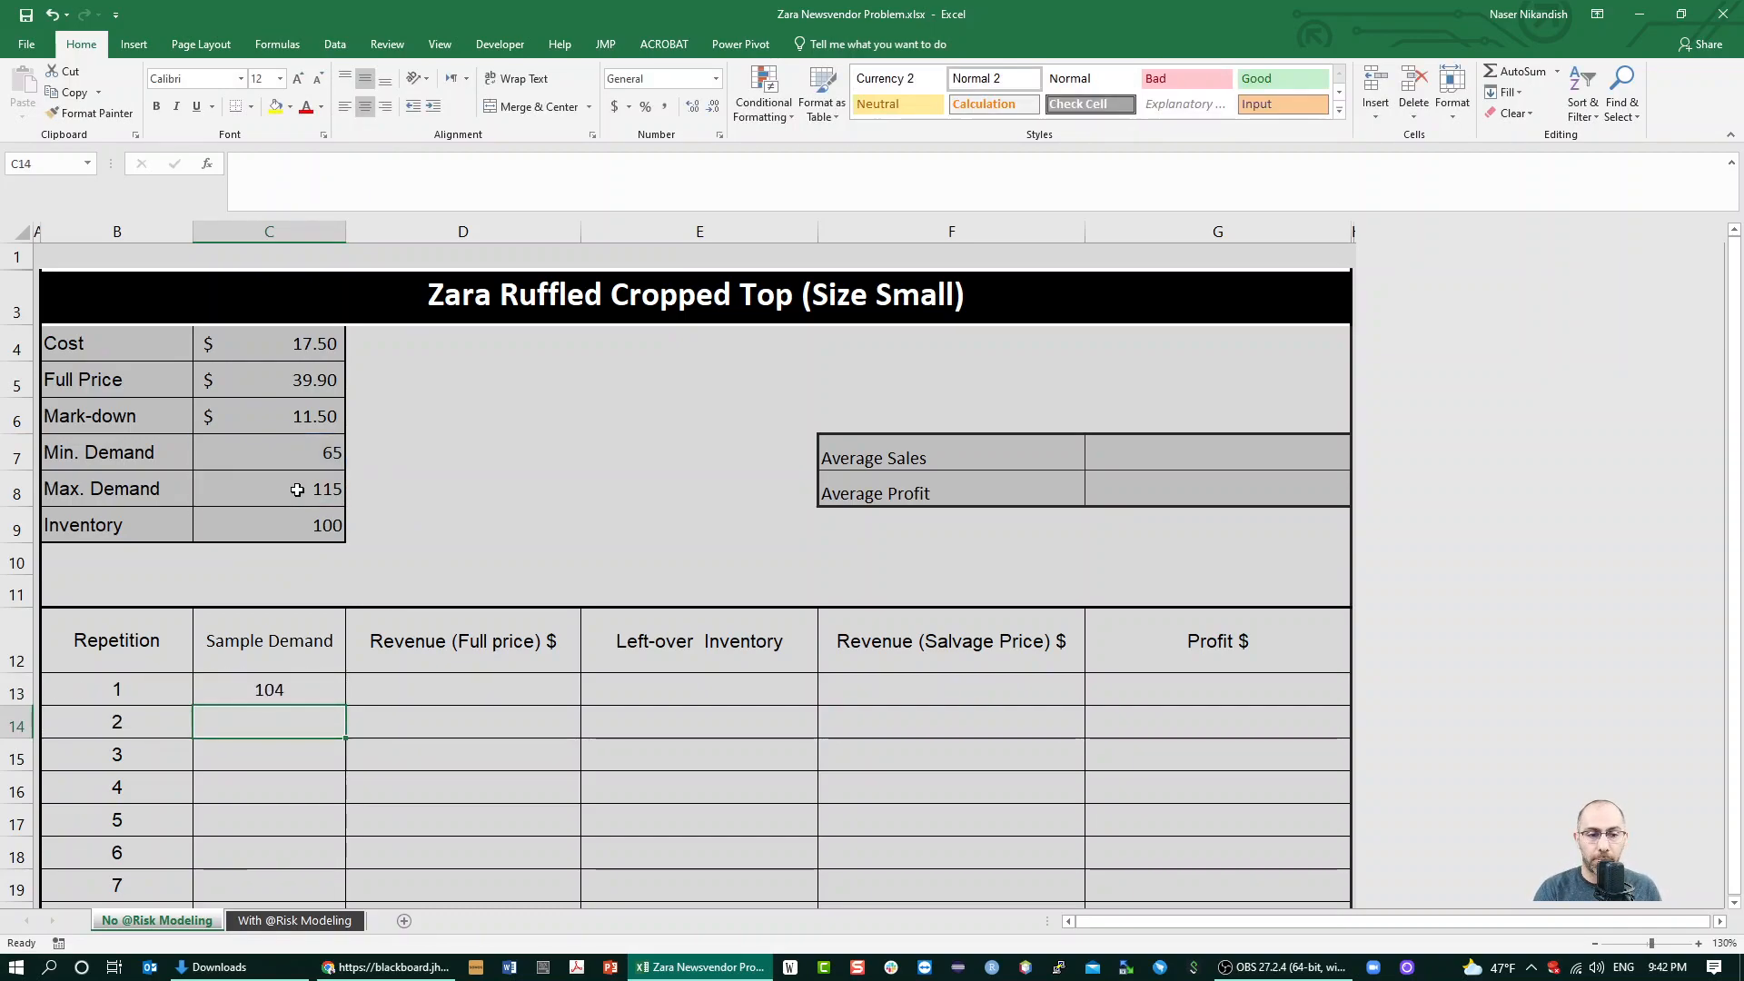
Calculate the full-price revenue for repetition 1 in D13 with =MIN($C$9,C13)*$C$5
left_click(418, 697)
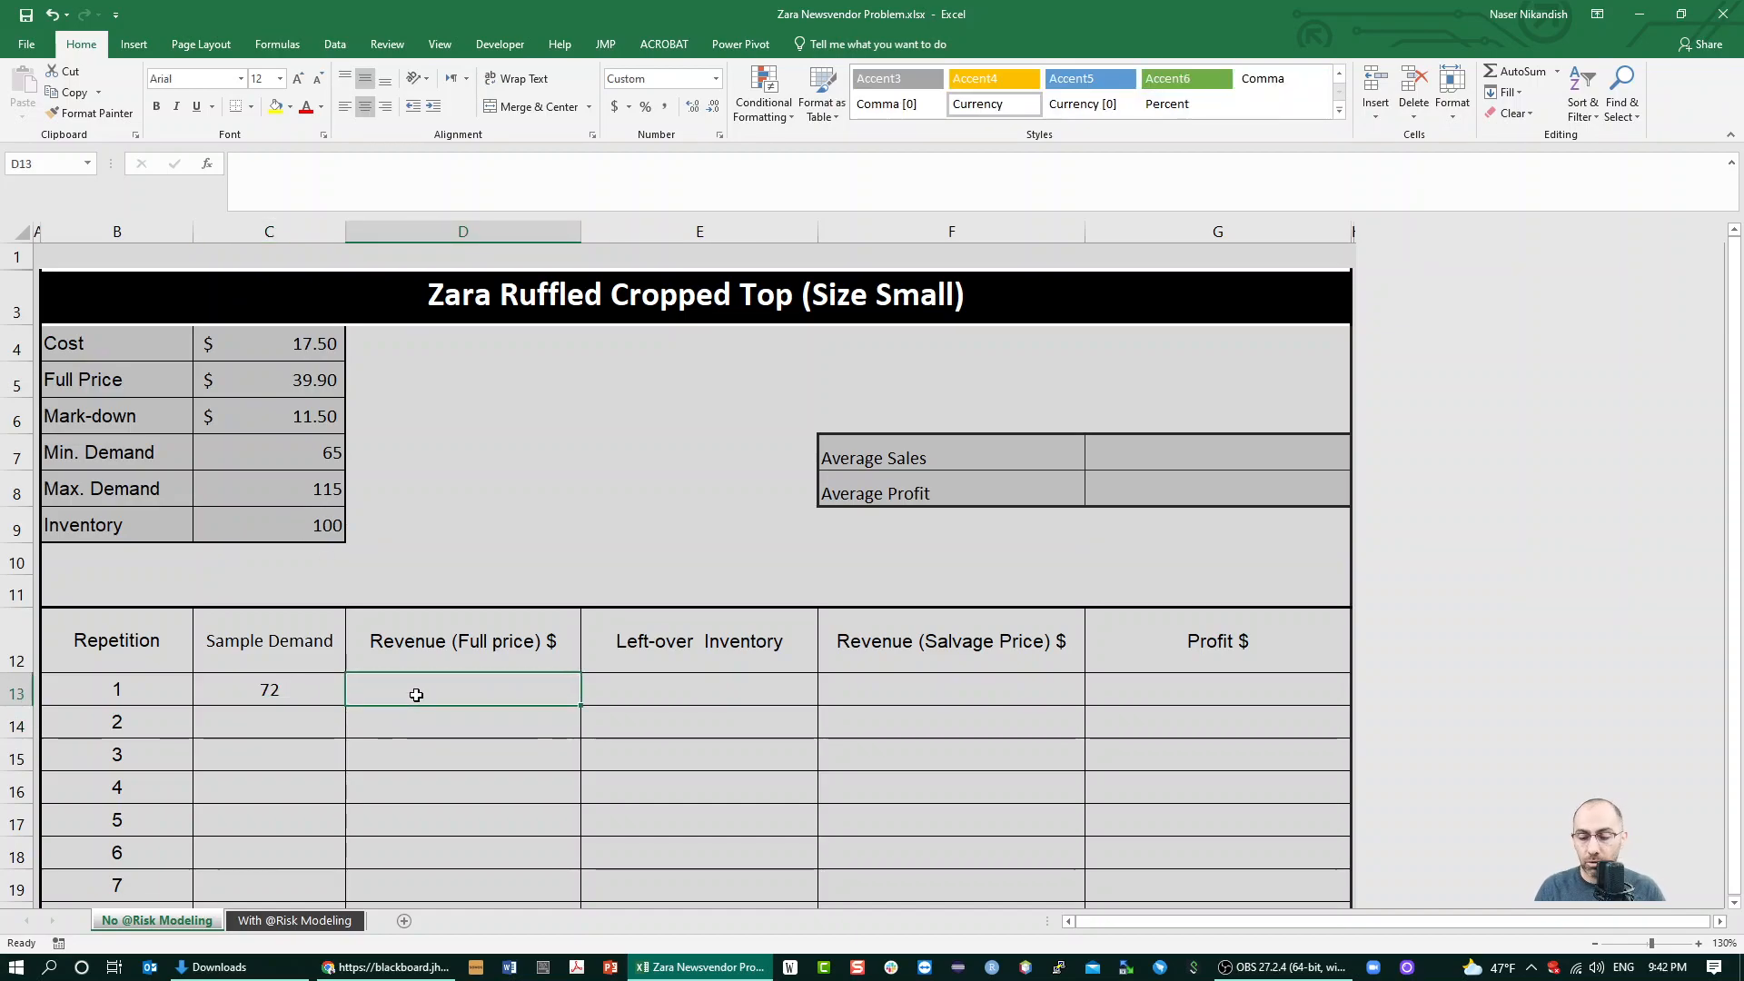
type("=")
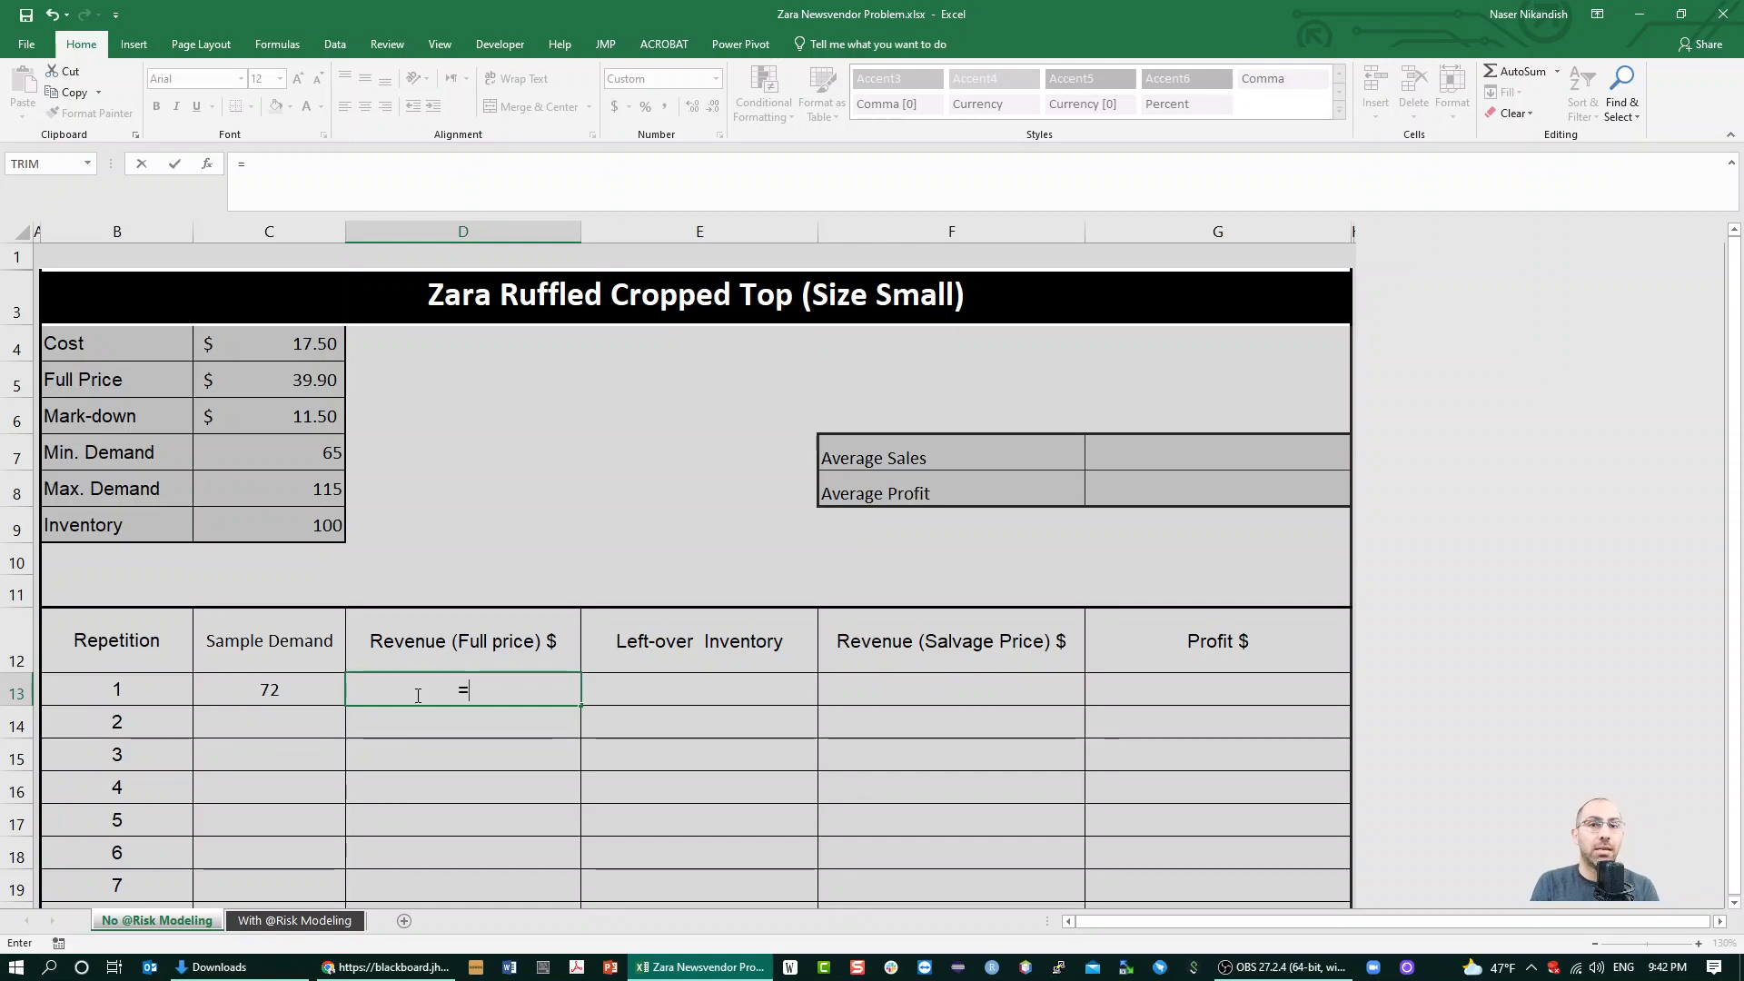
type("min(")
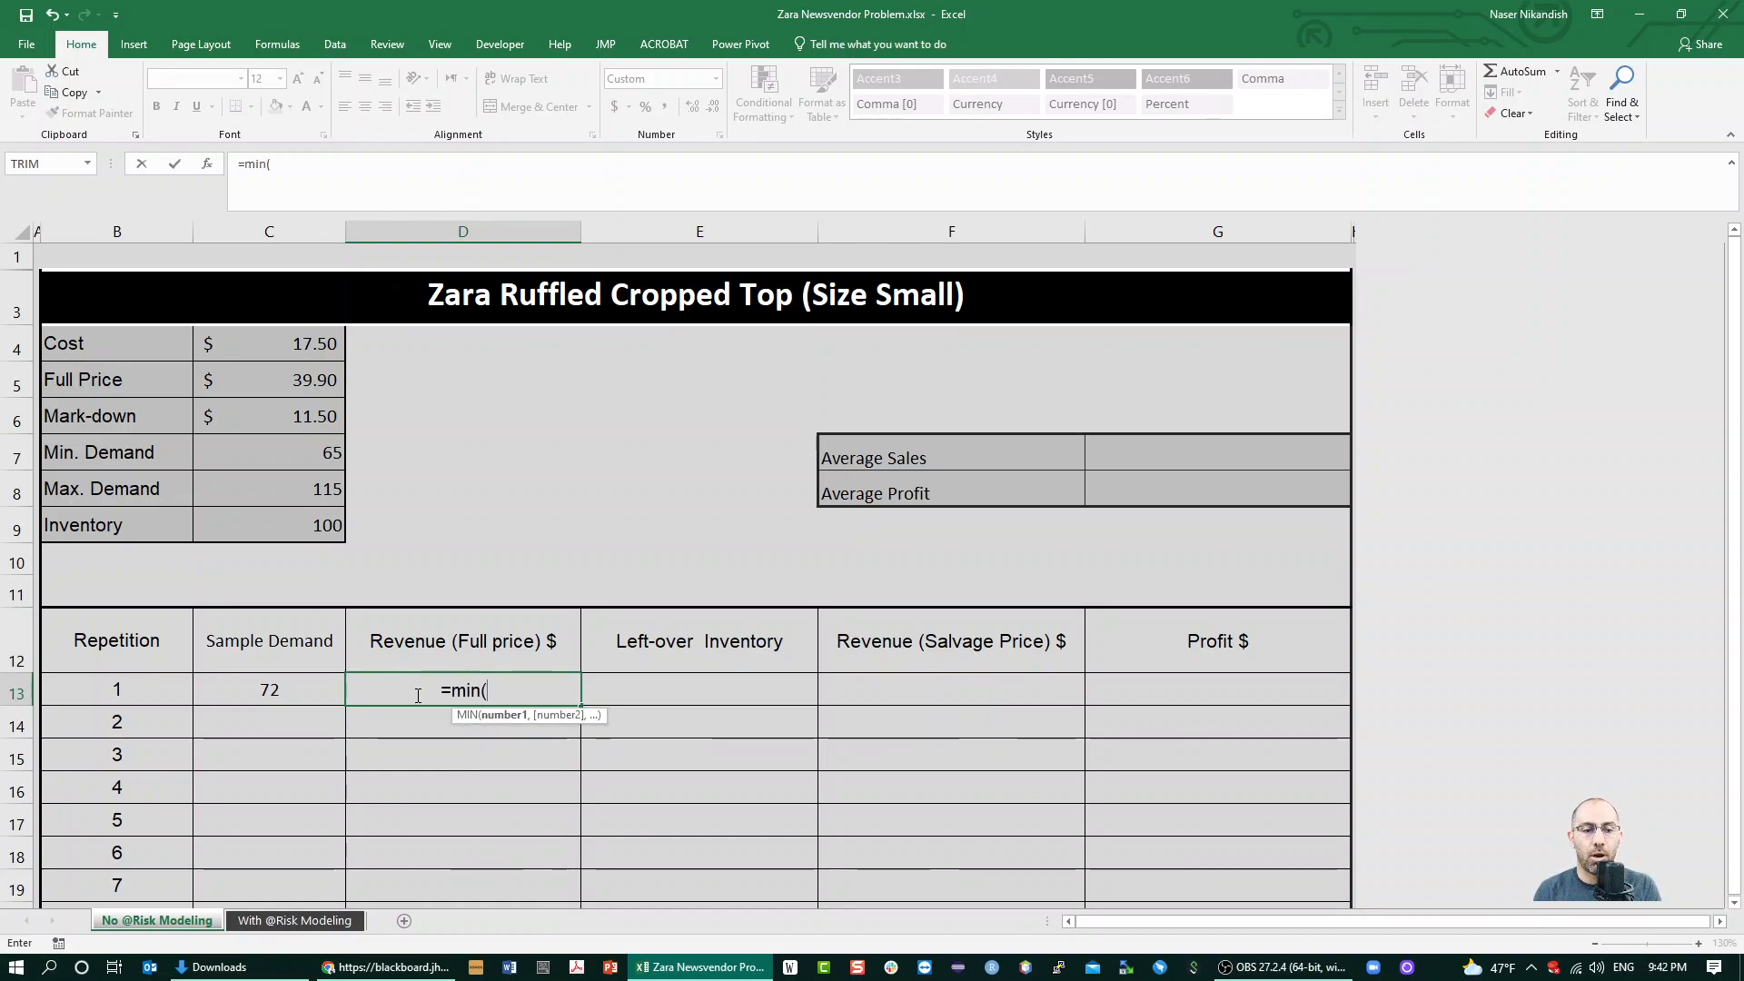
left_click(317, 527)
key("F4")
type(",")
left_click(281, 696)
type(")")
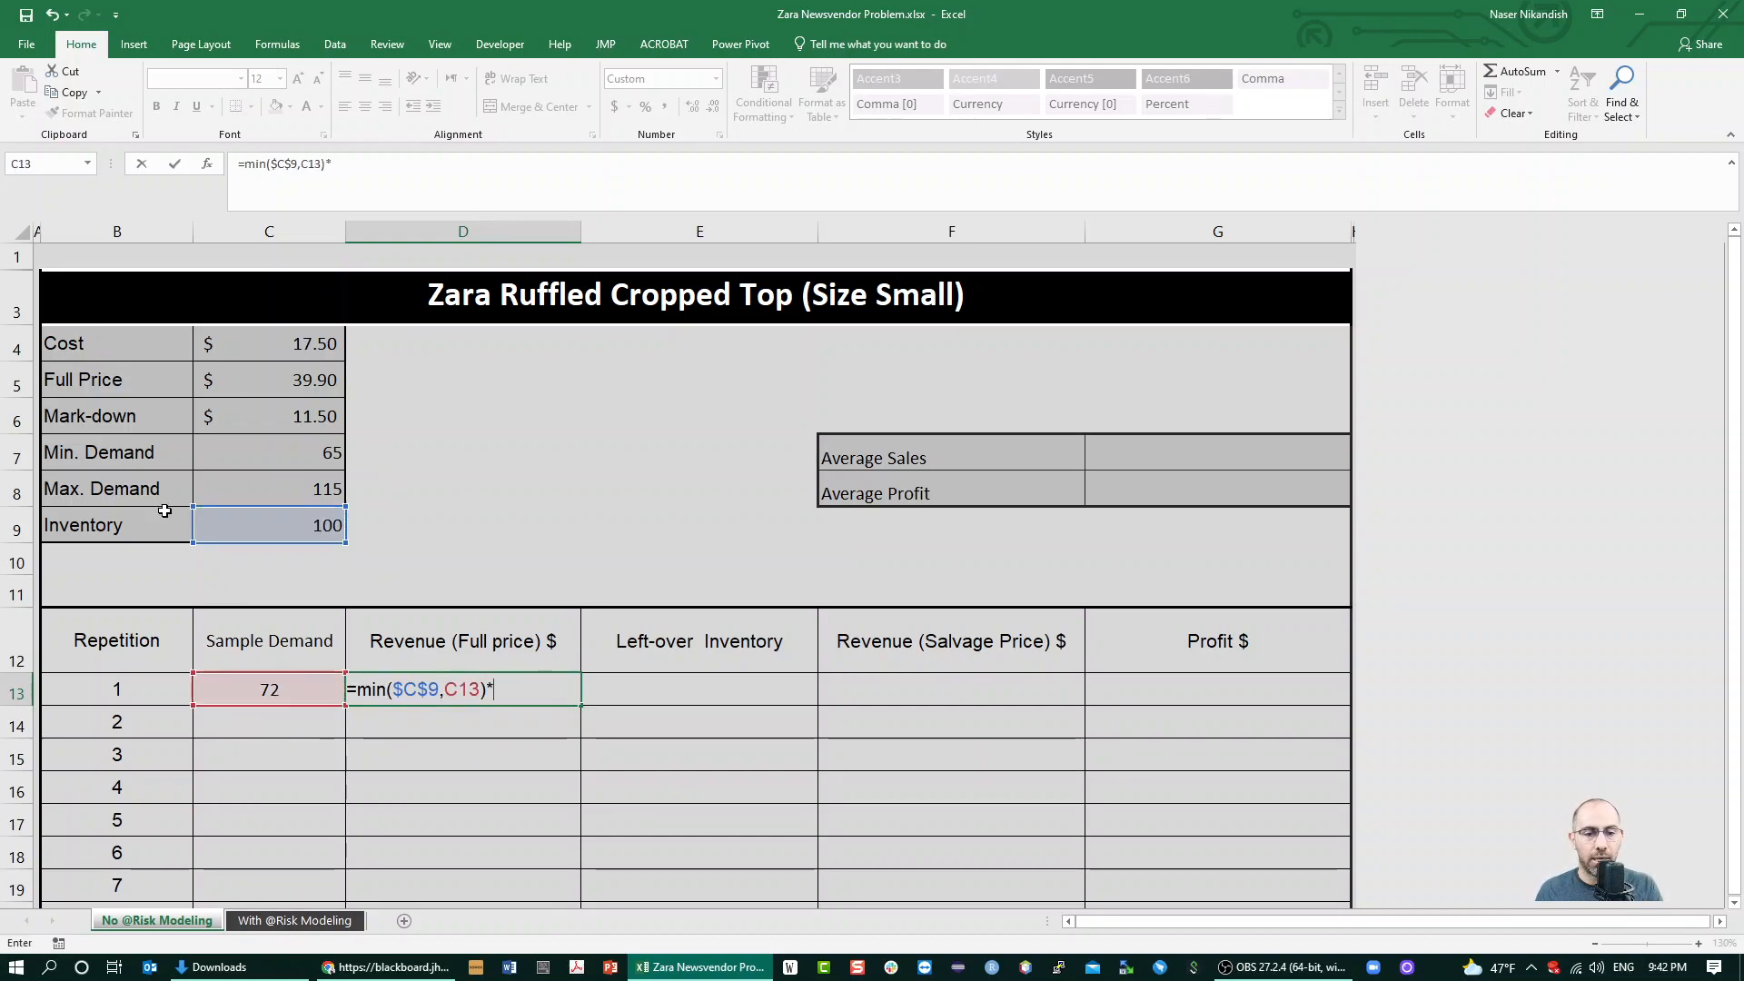
type("*")
left_click(259, 385)
key("F4")
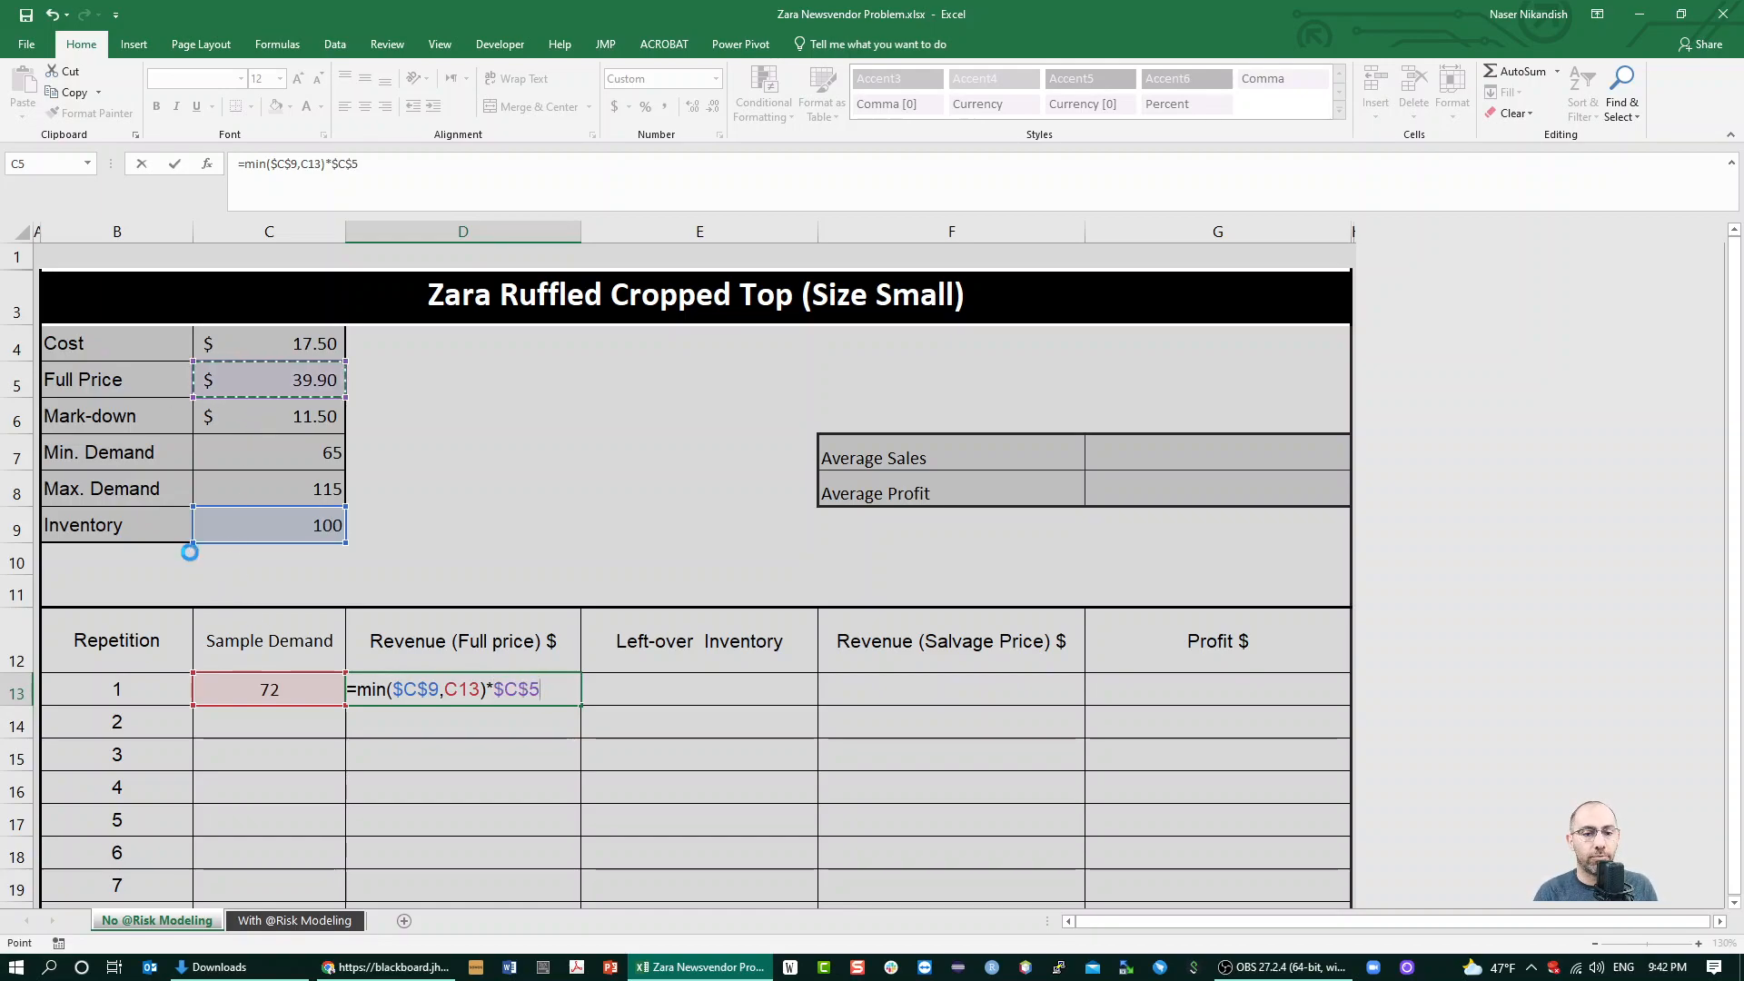
key("Tab")
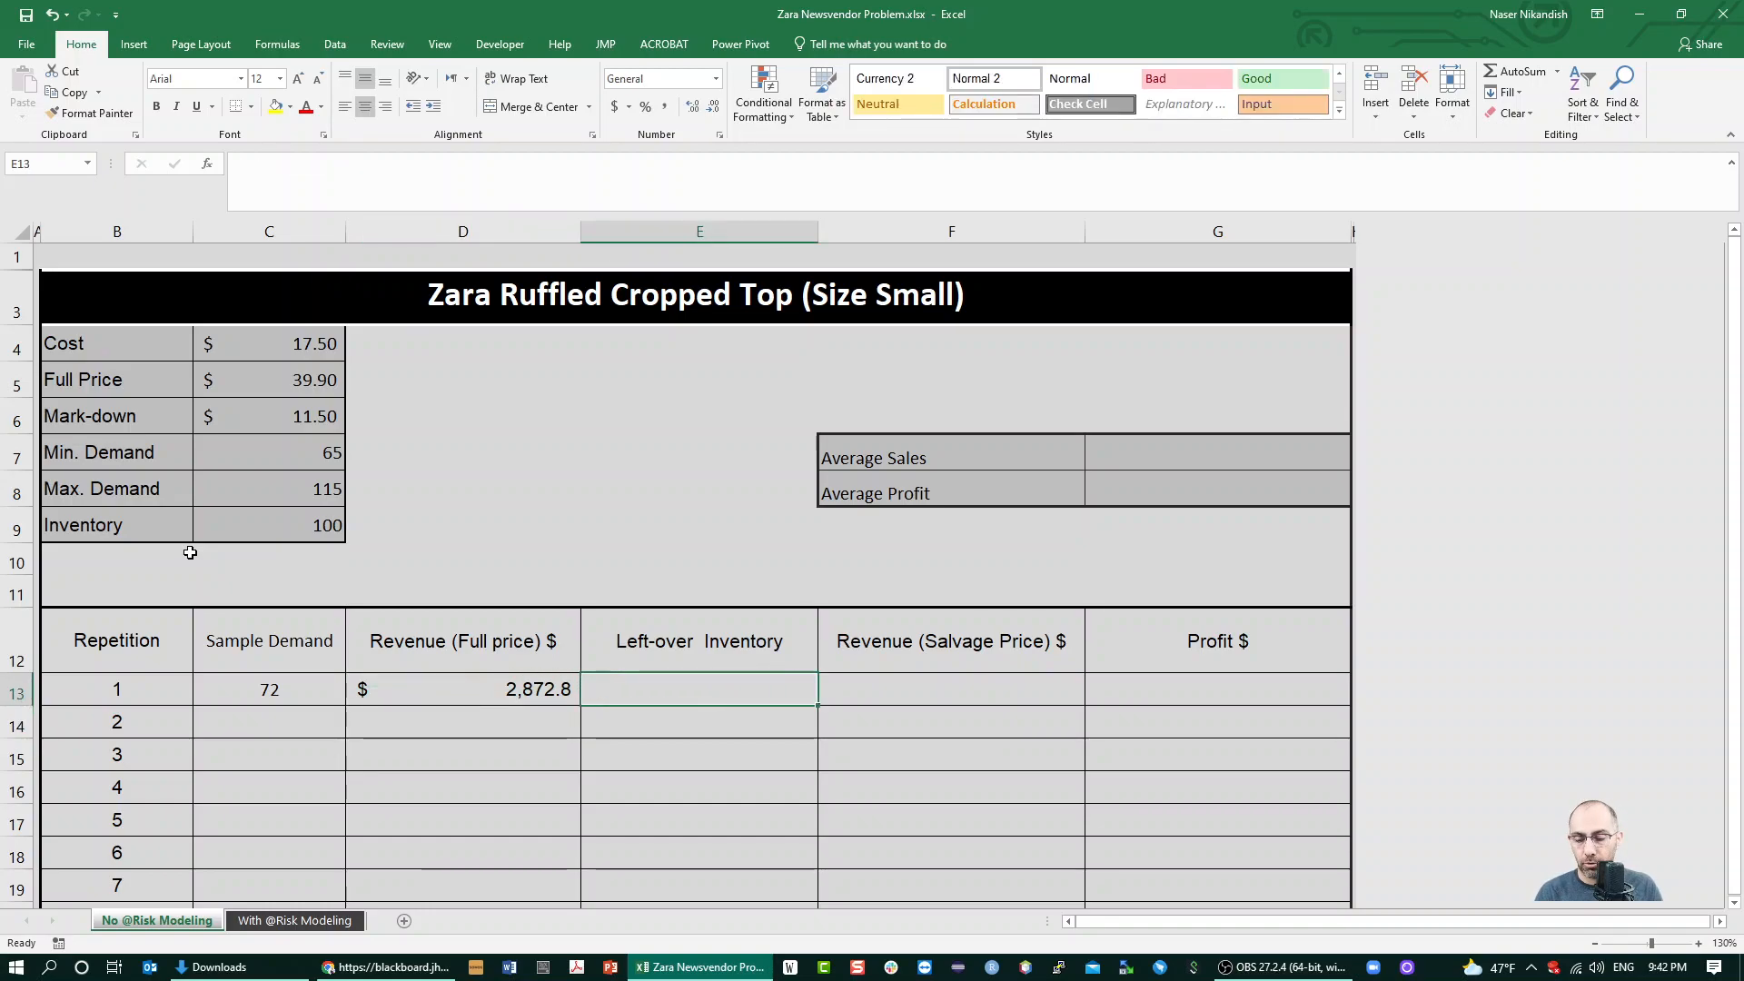
Calculate the left-over inventory for repetition 1 in E13 with =MAX(0,$C$9-C13)
type("=")
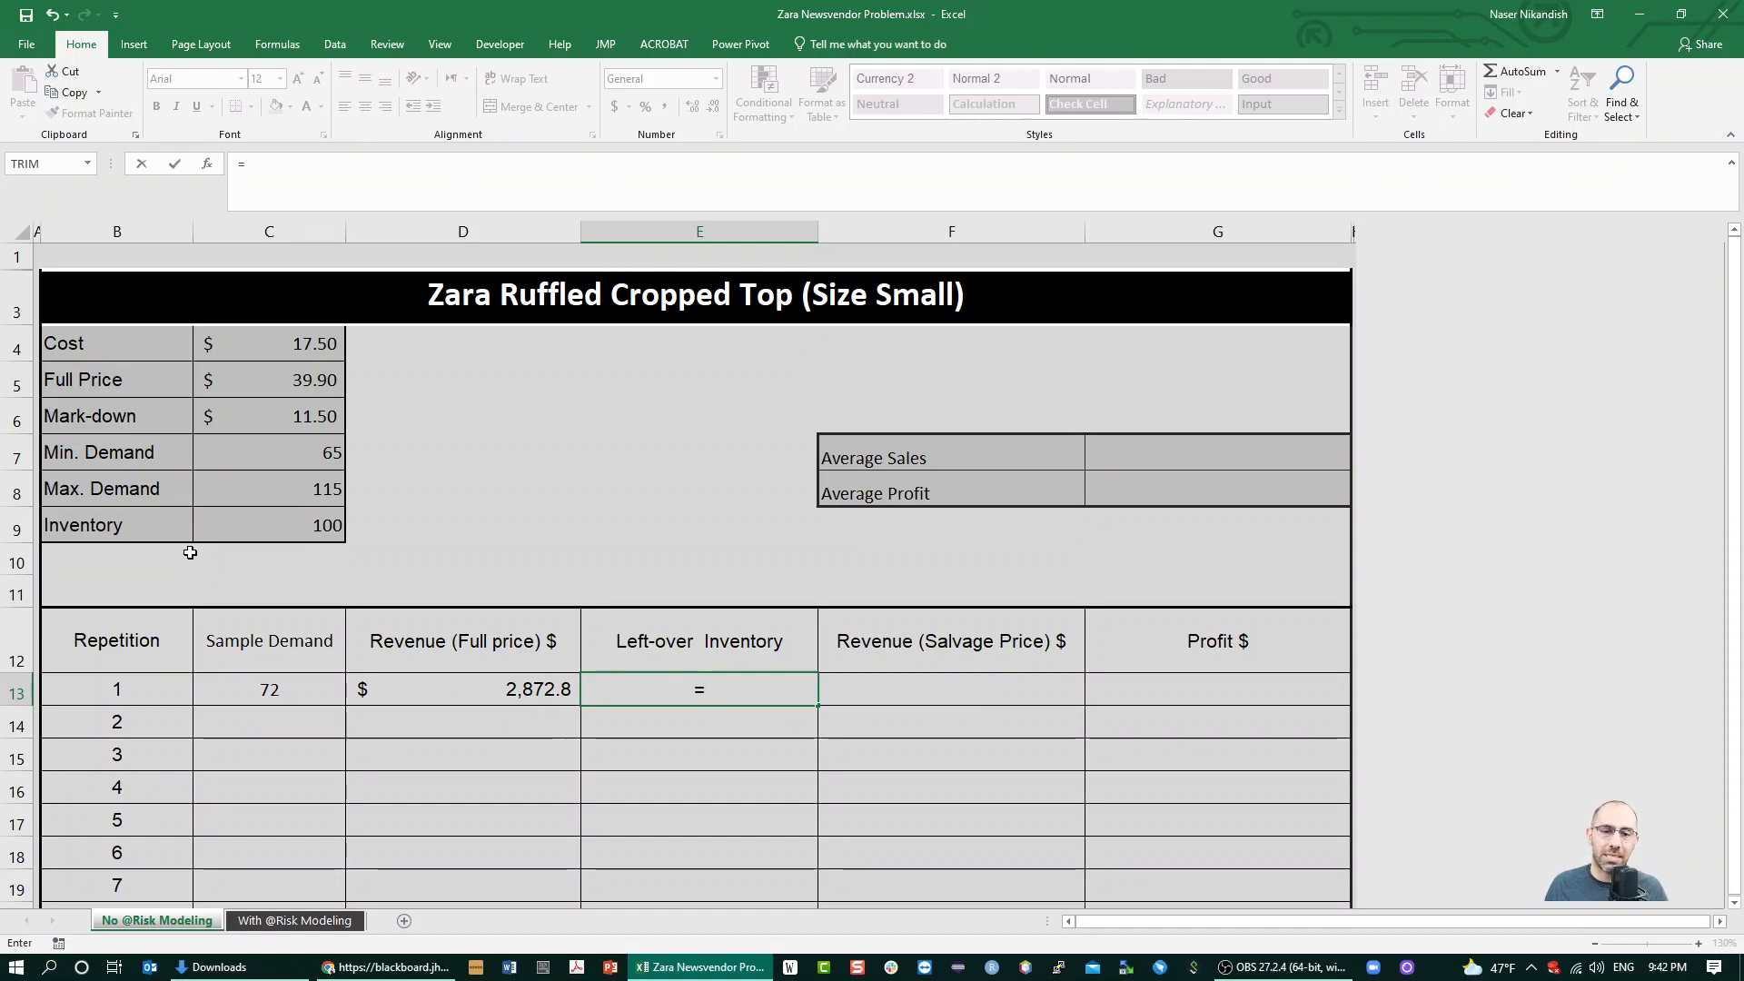
type("ma")
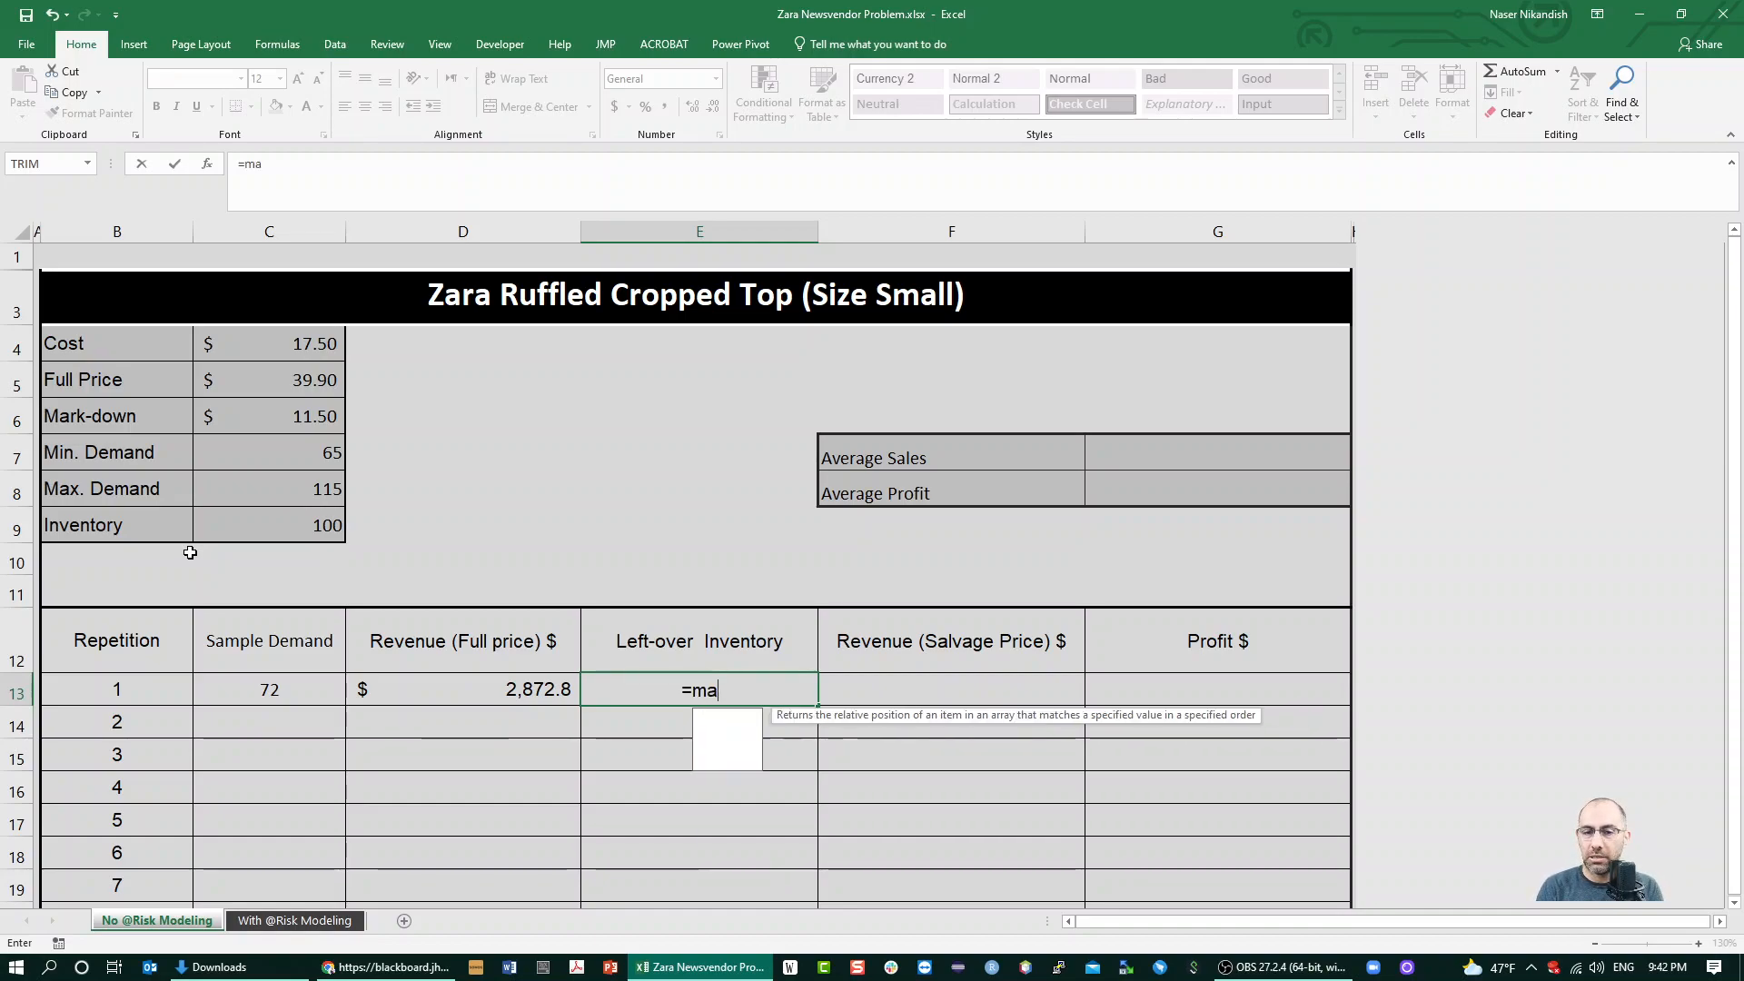
type("x(")
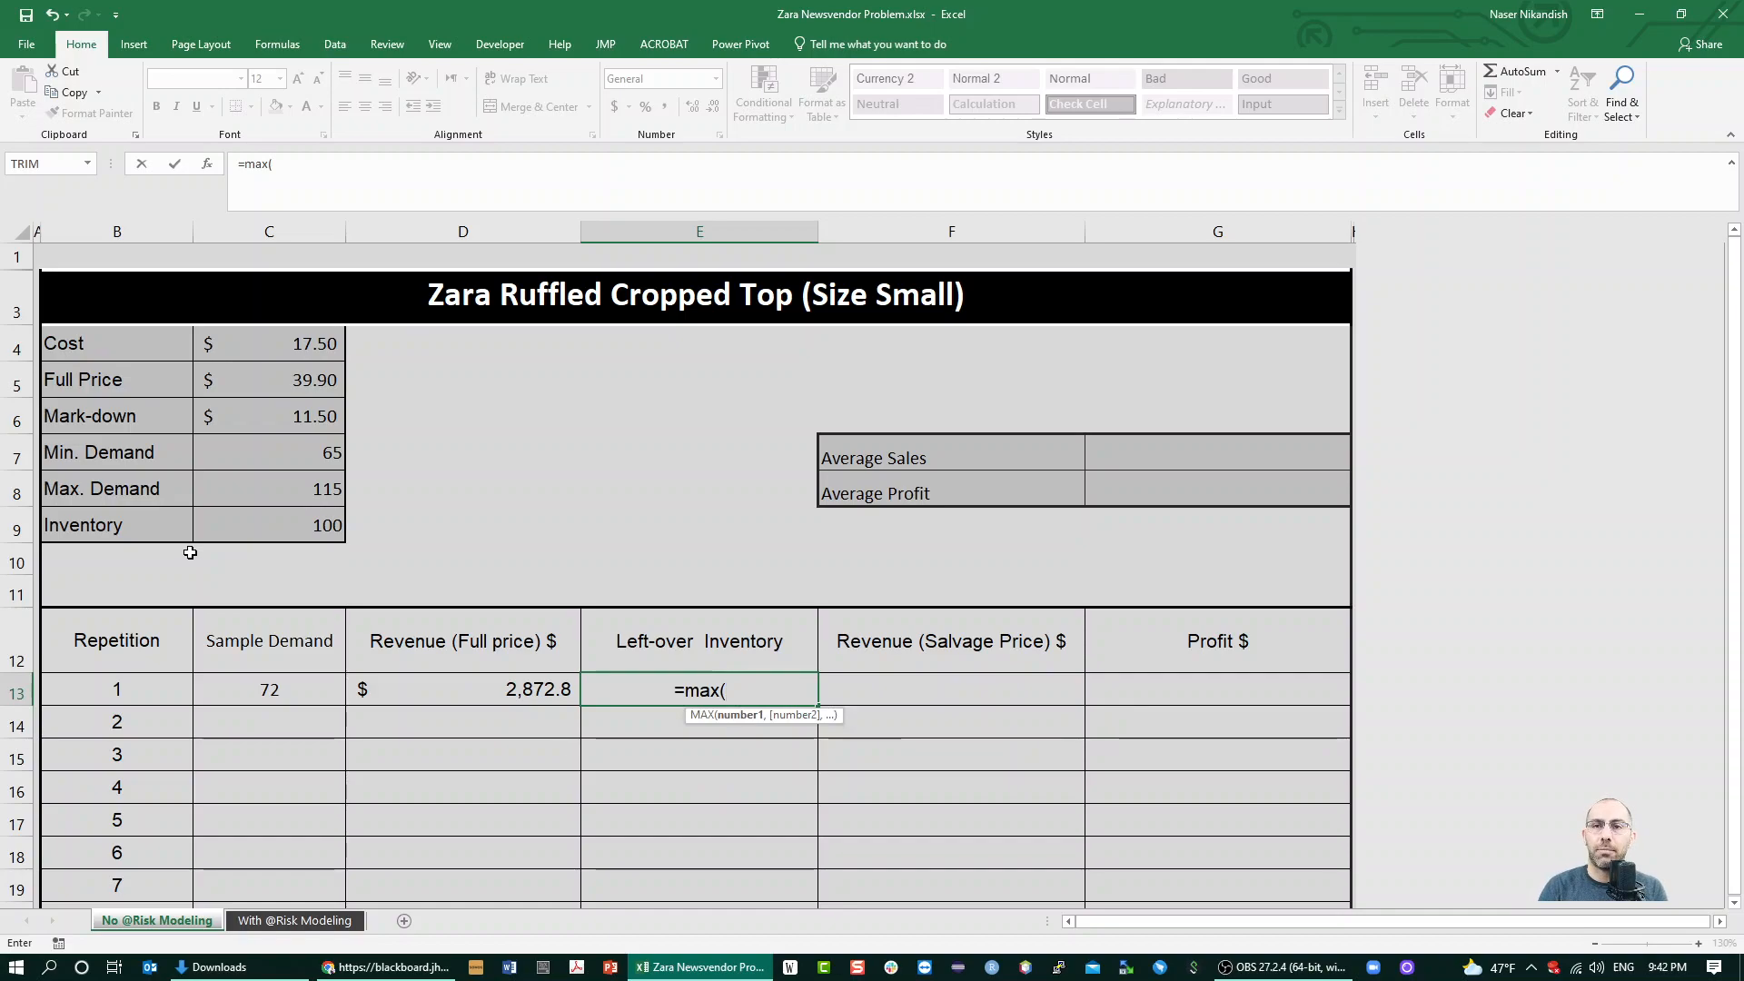
type("0,")
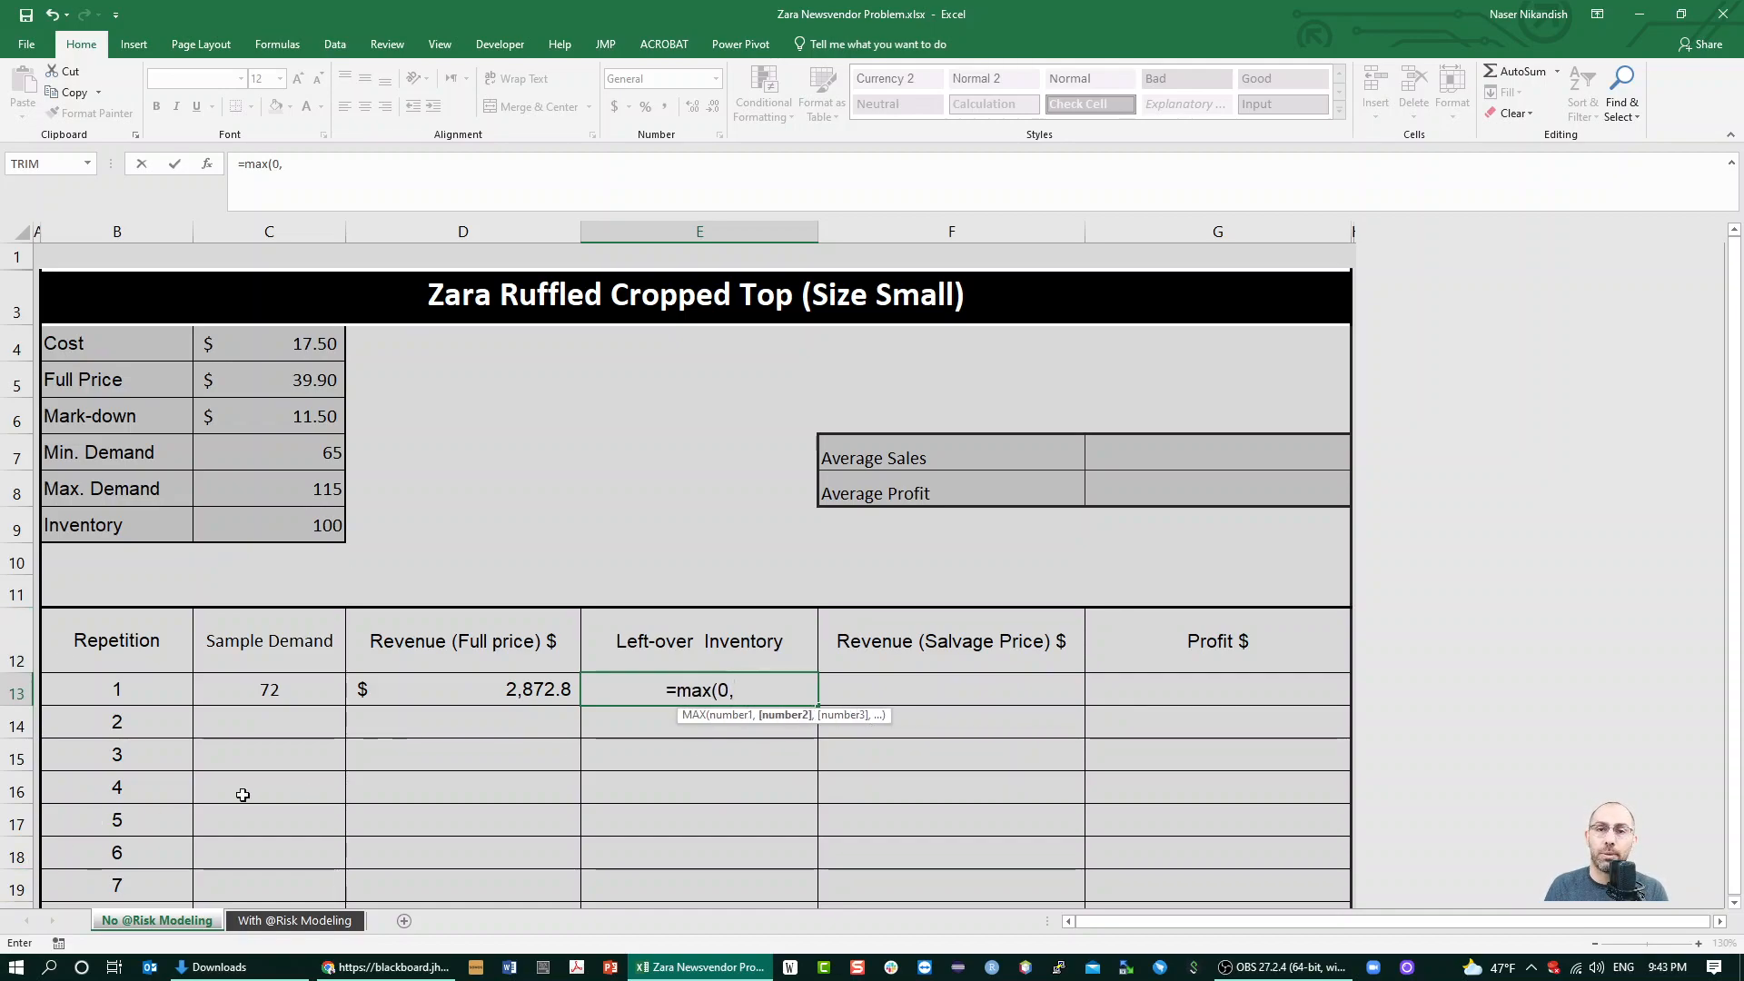
left_click(302, 527)
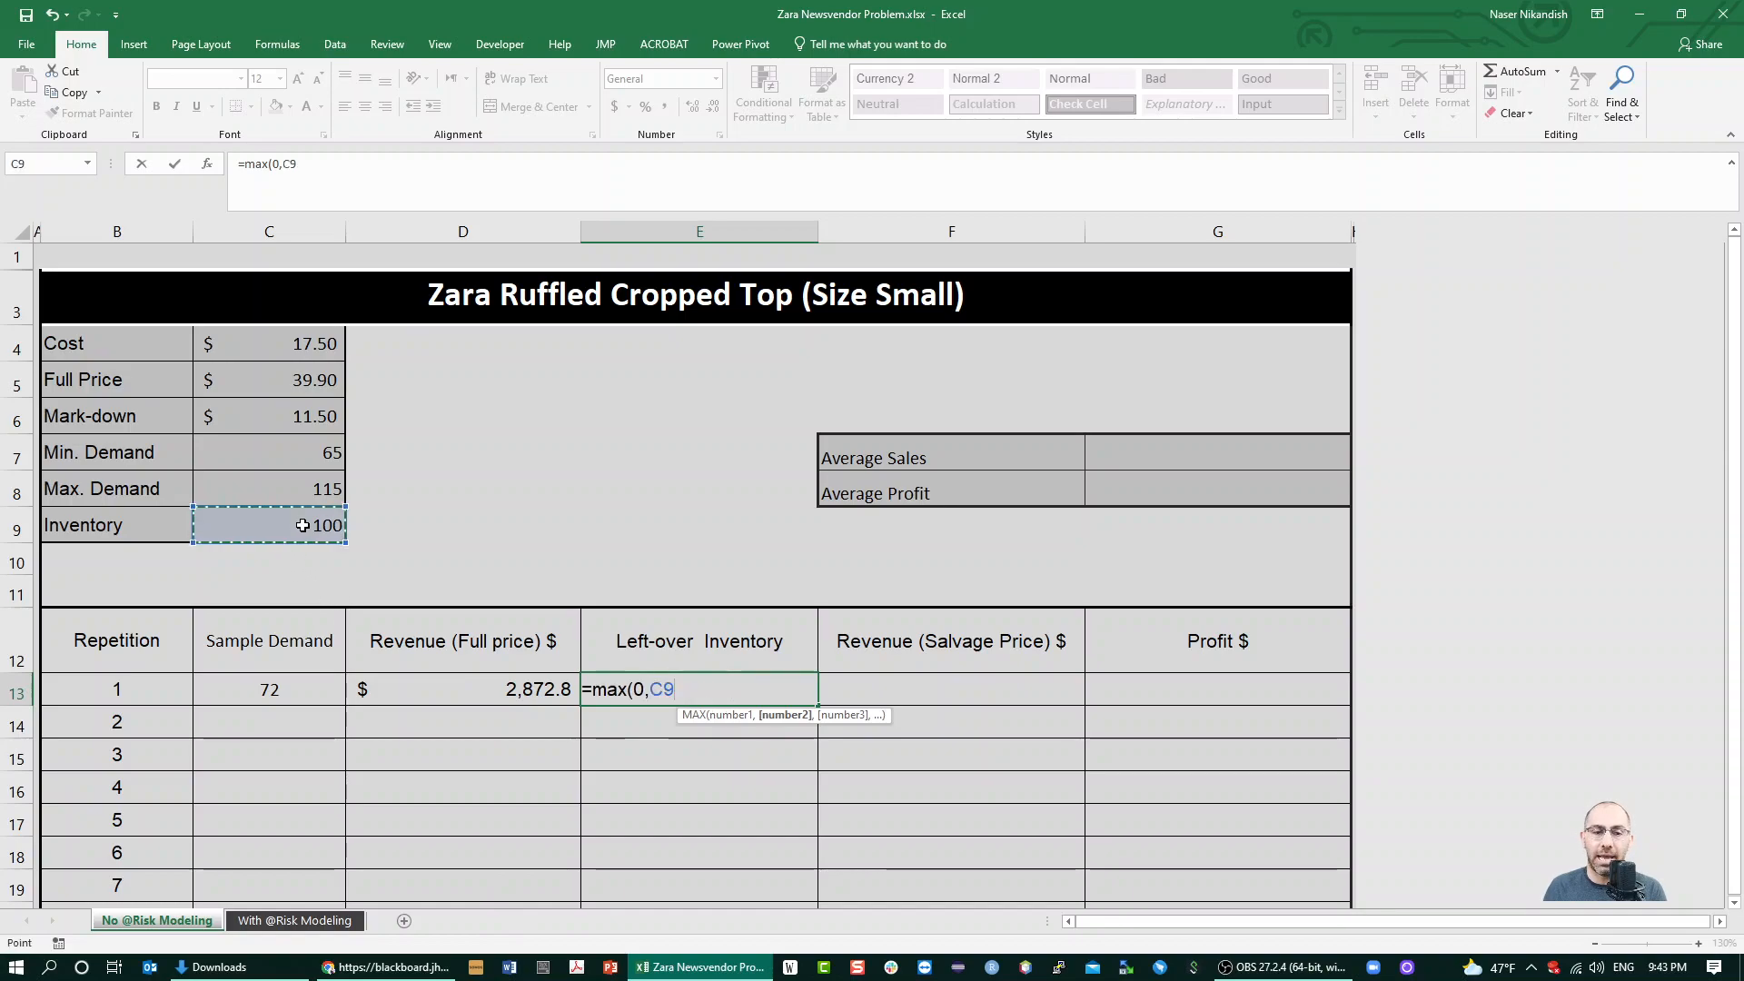
key("F4")
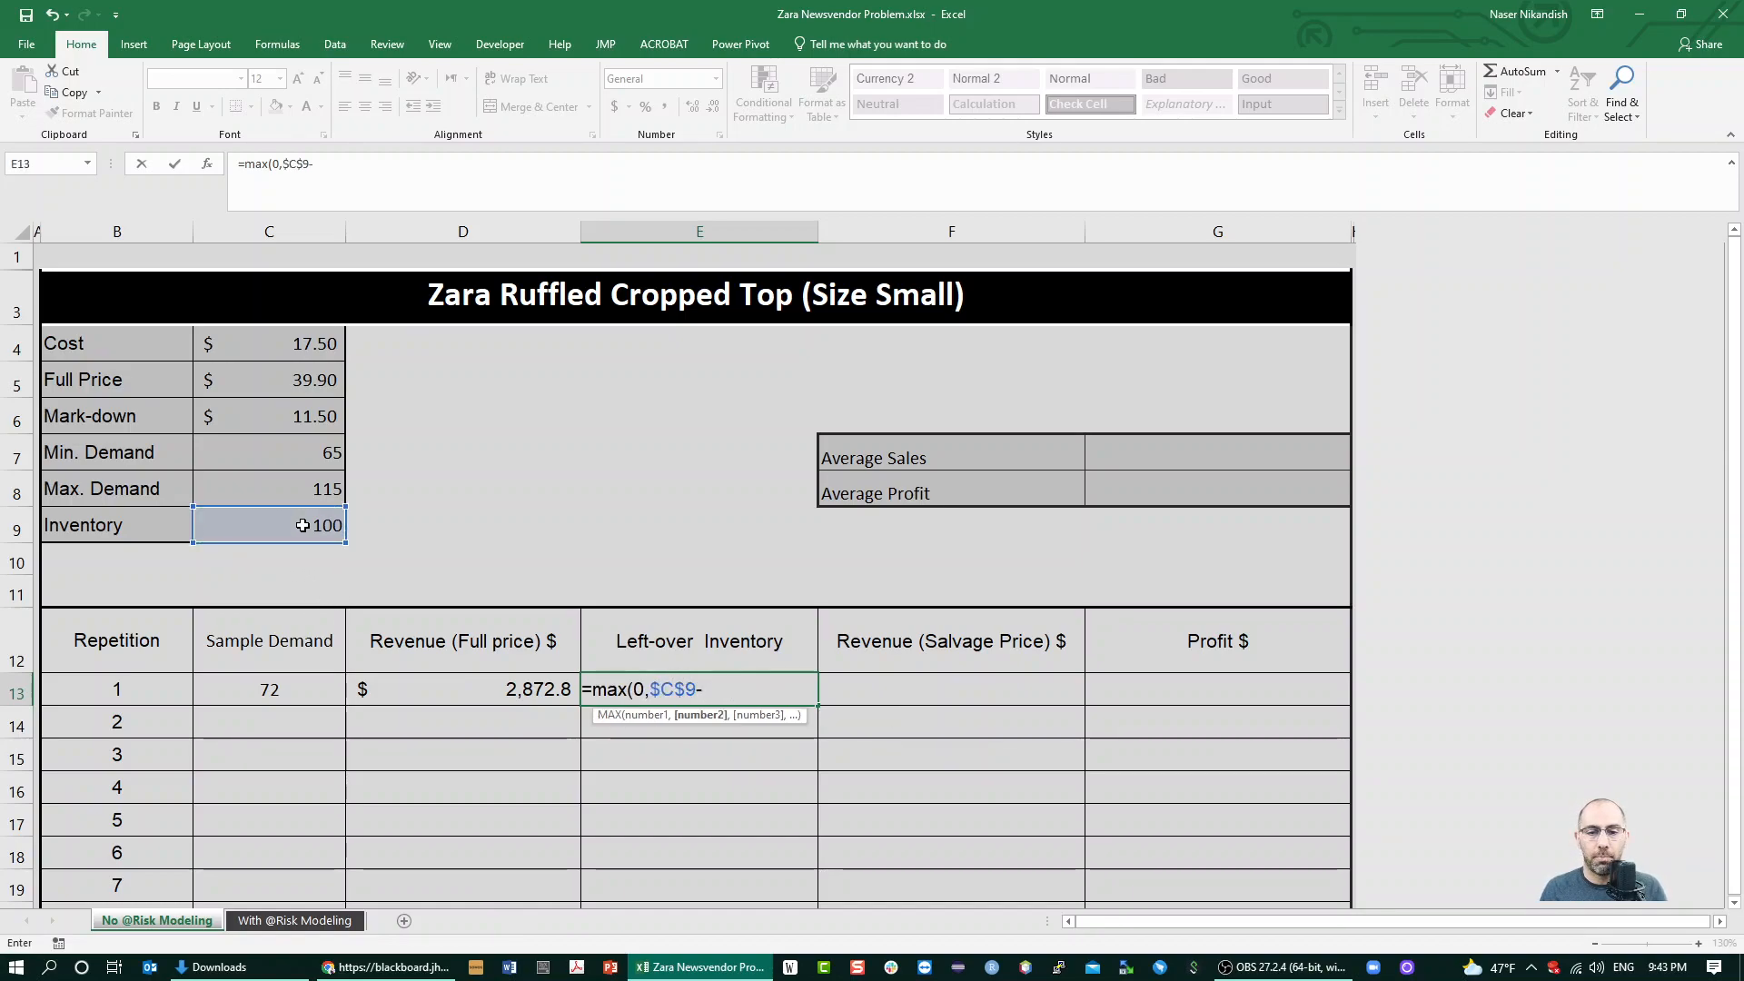
type("-")
left_click(268, 690)
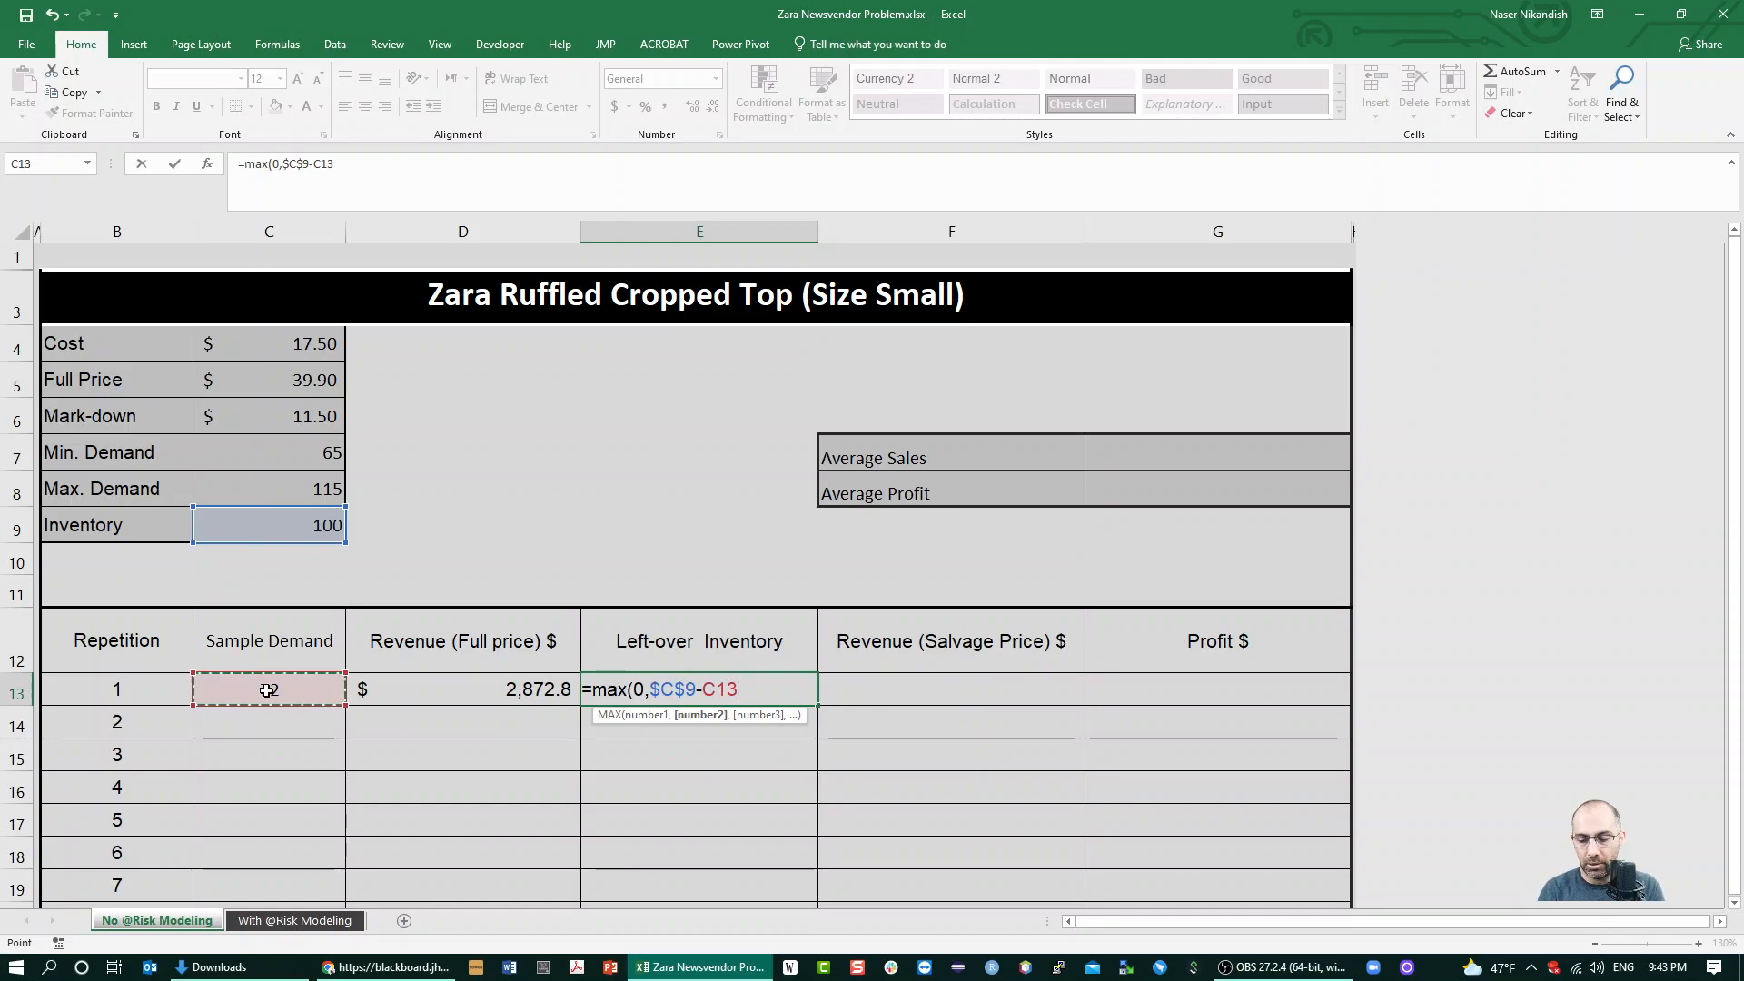
type(")")
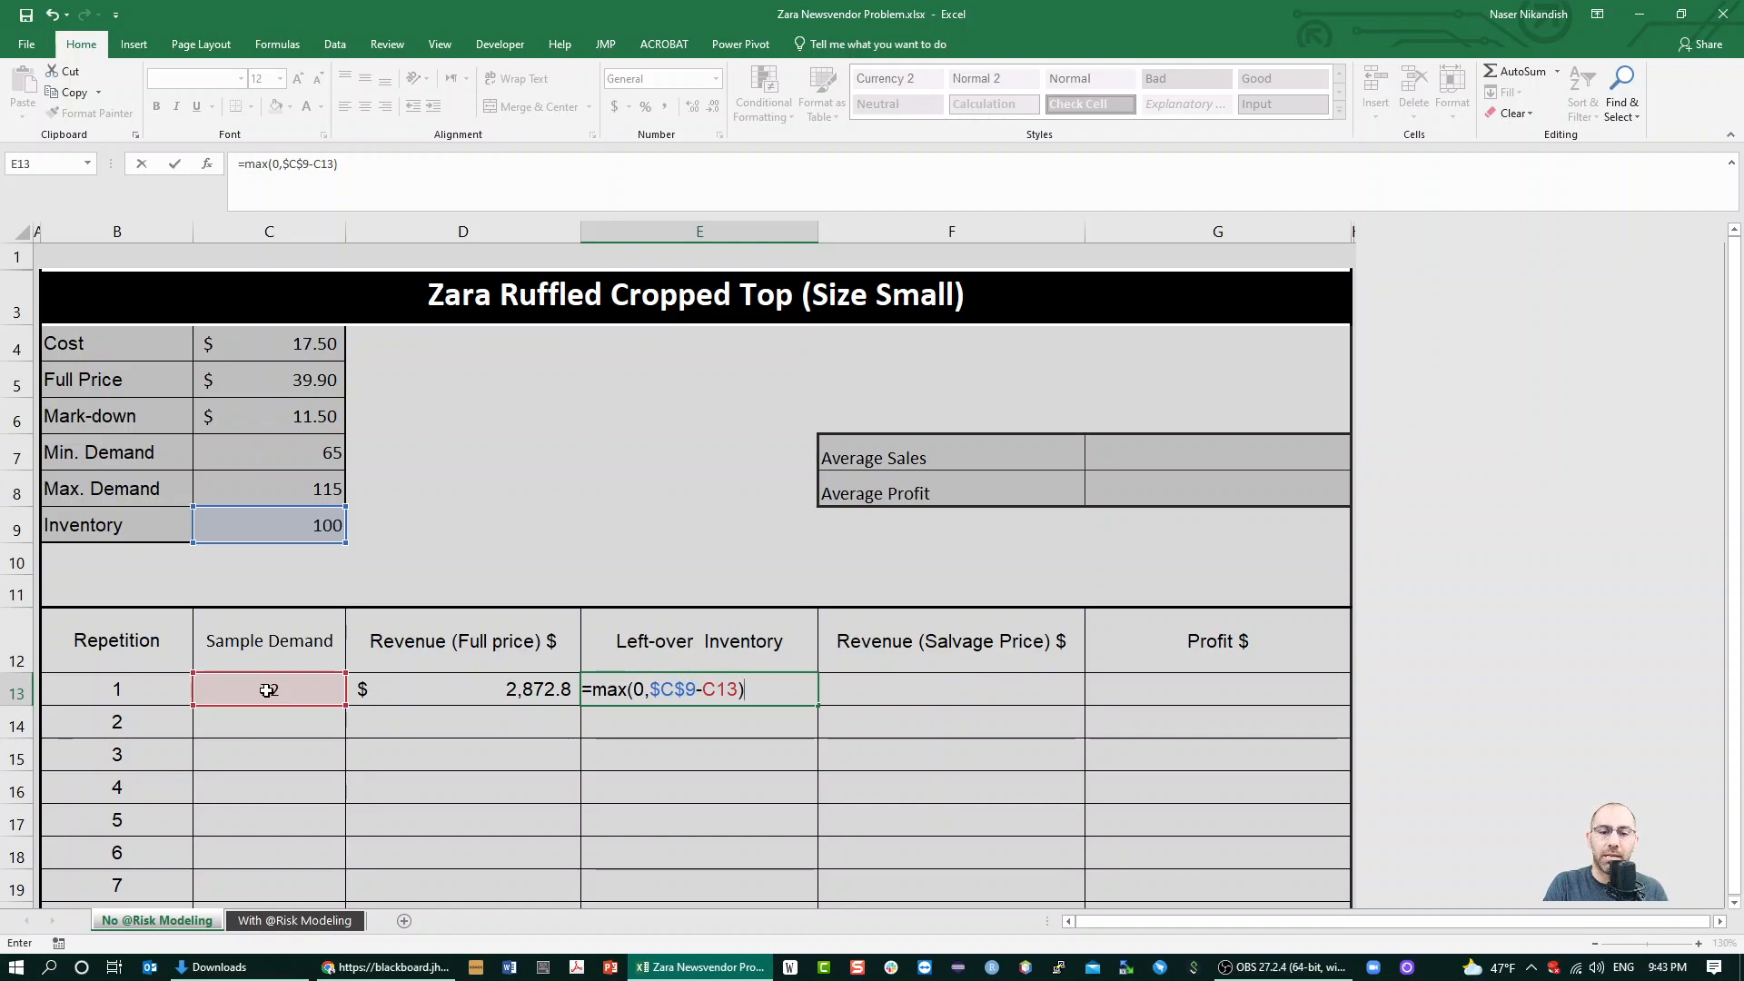
key("Tab")
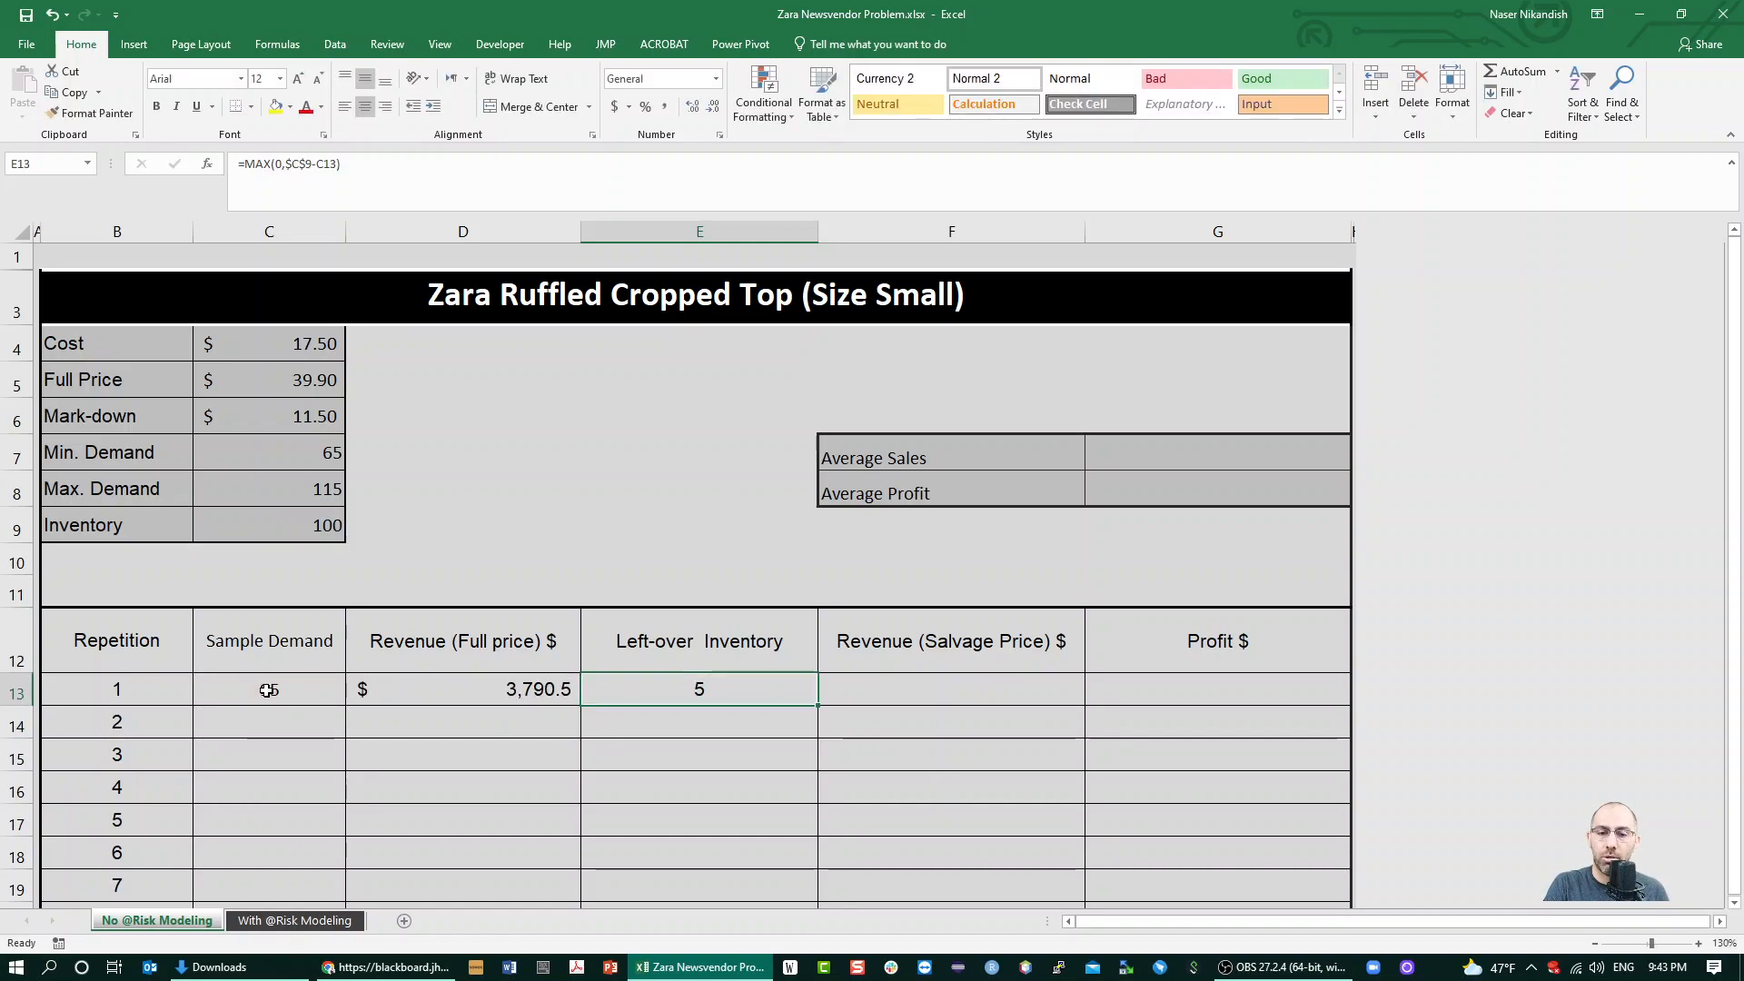
Calculate the salvage-price revenue for repetition 1 in F13 with =$C$6*E13
type("=")
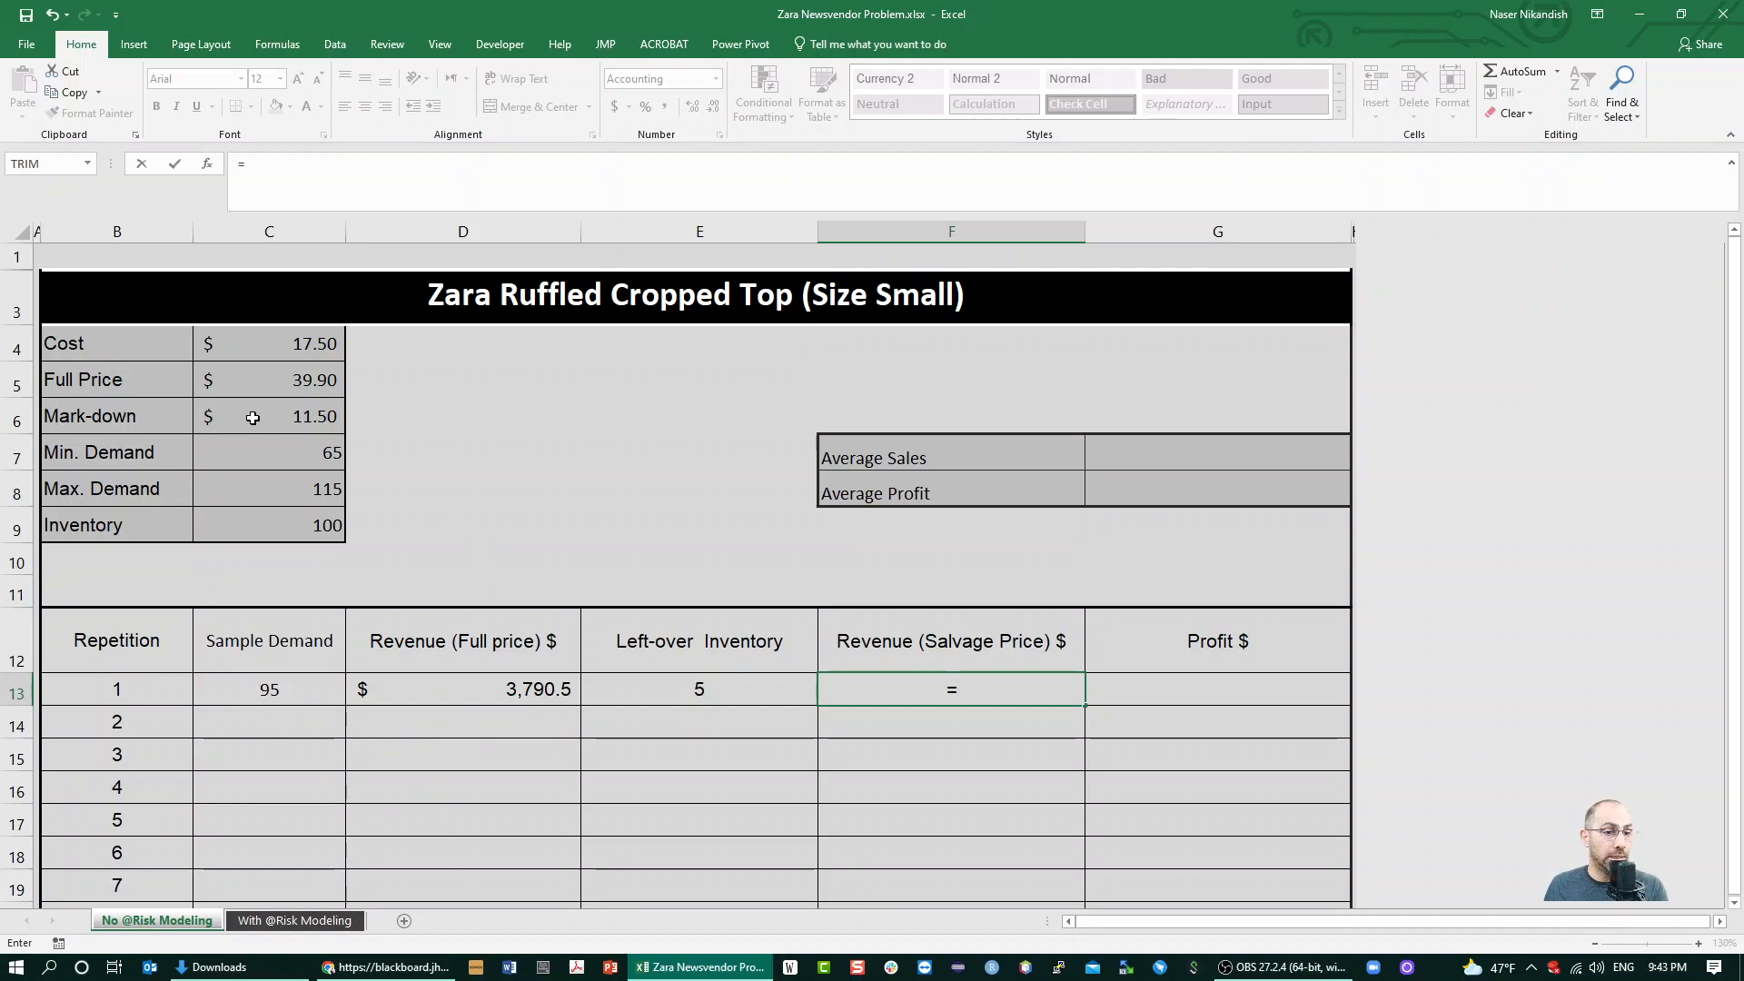
left_click(289, 420)
key("F4")
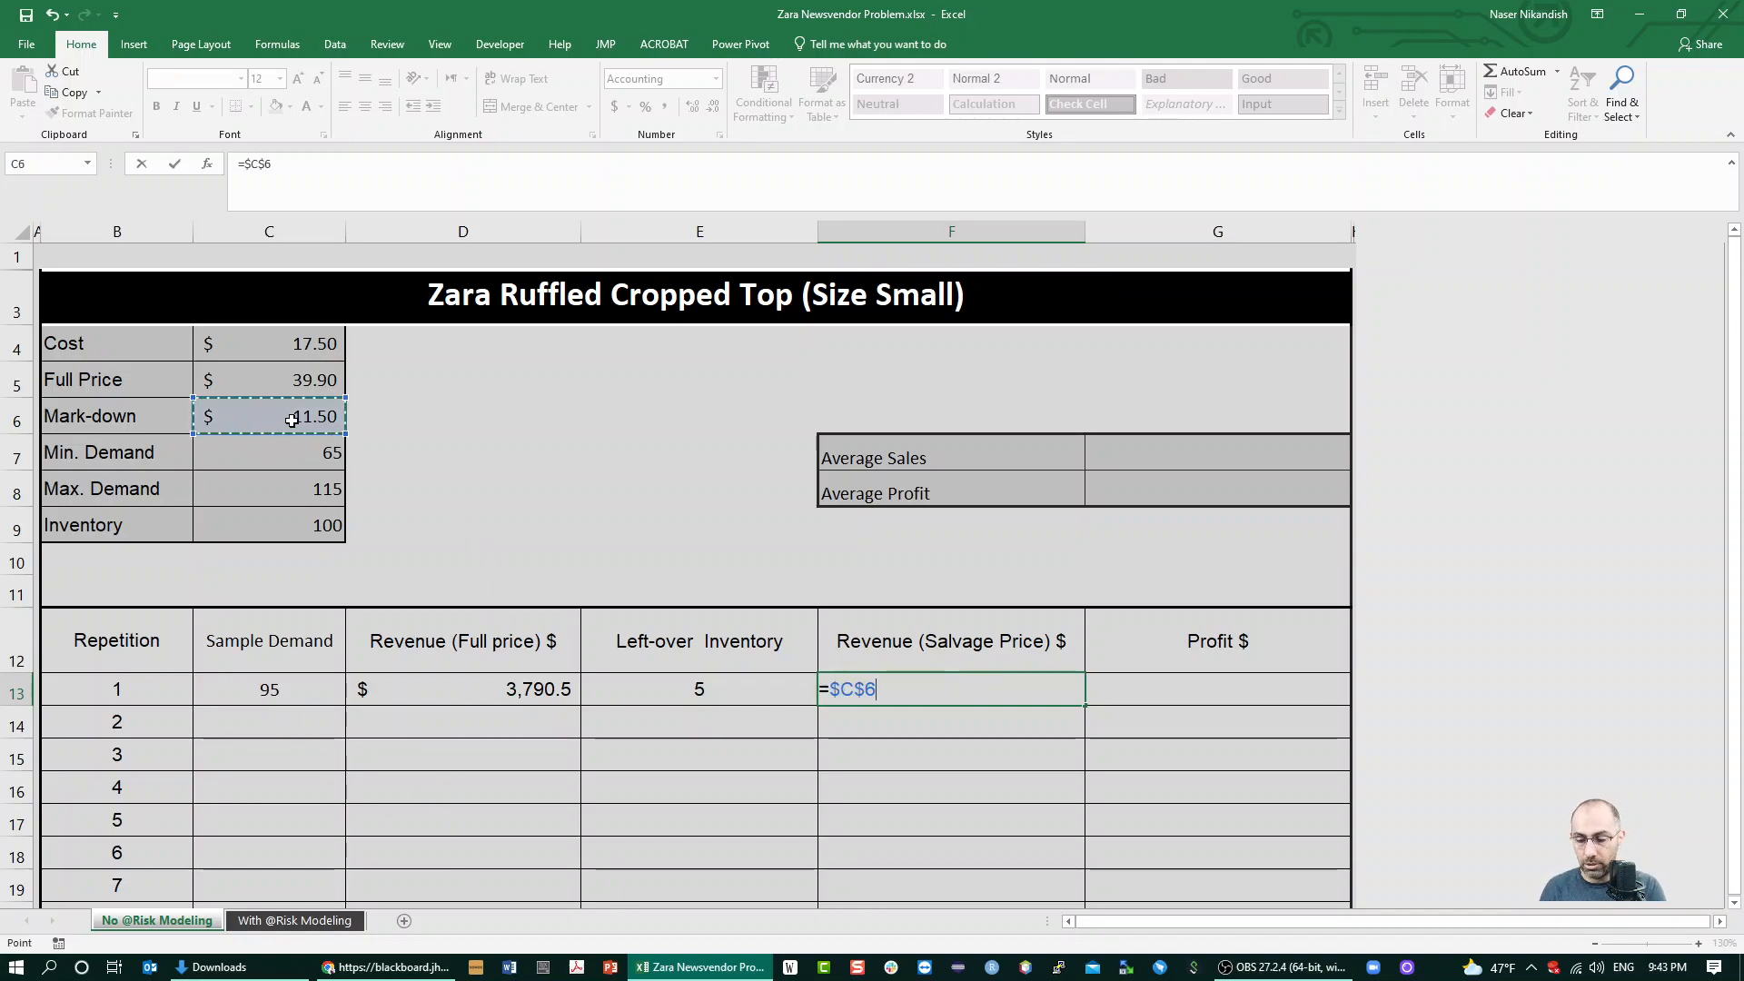
type("*")
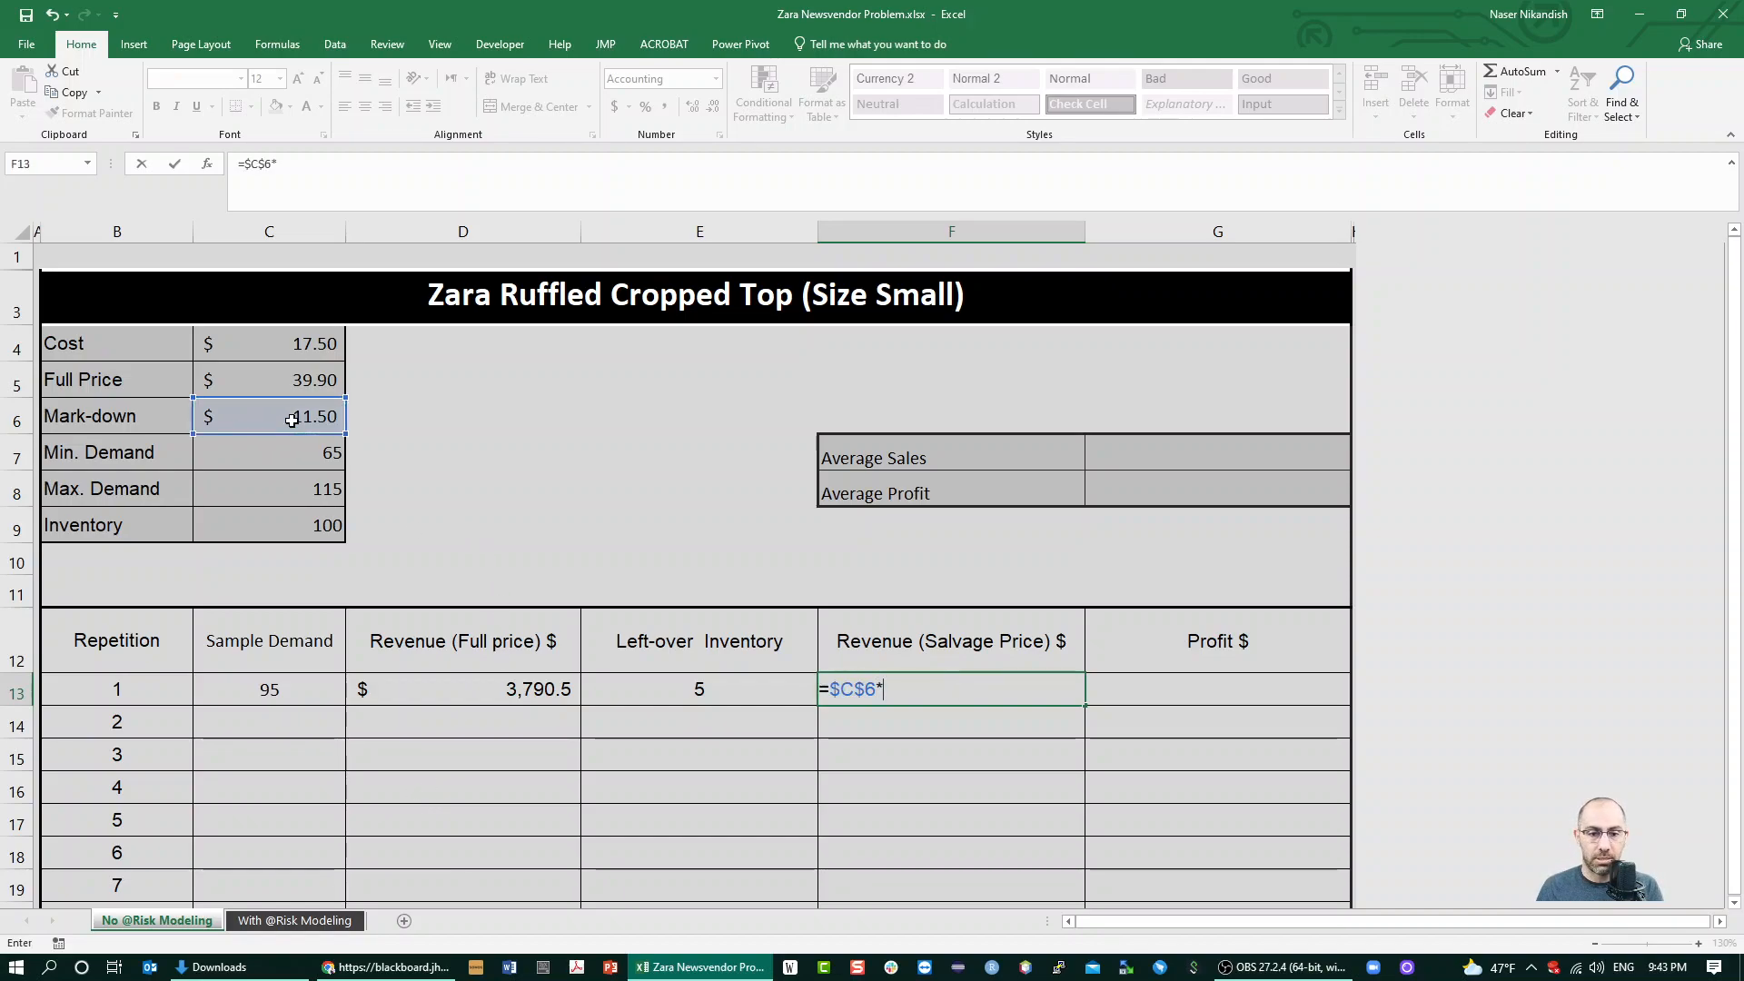
left_click(675, 683)
key("ctrl+Return")
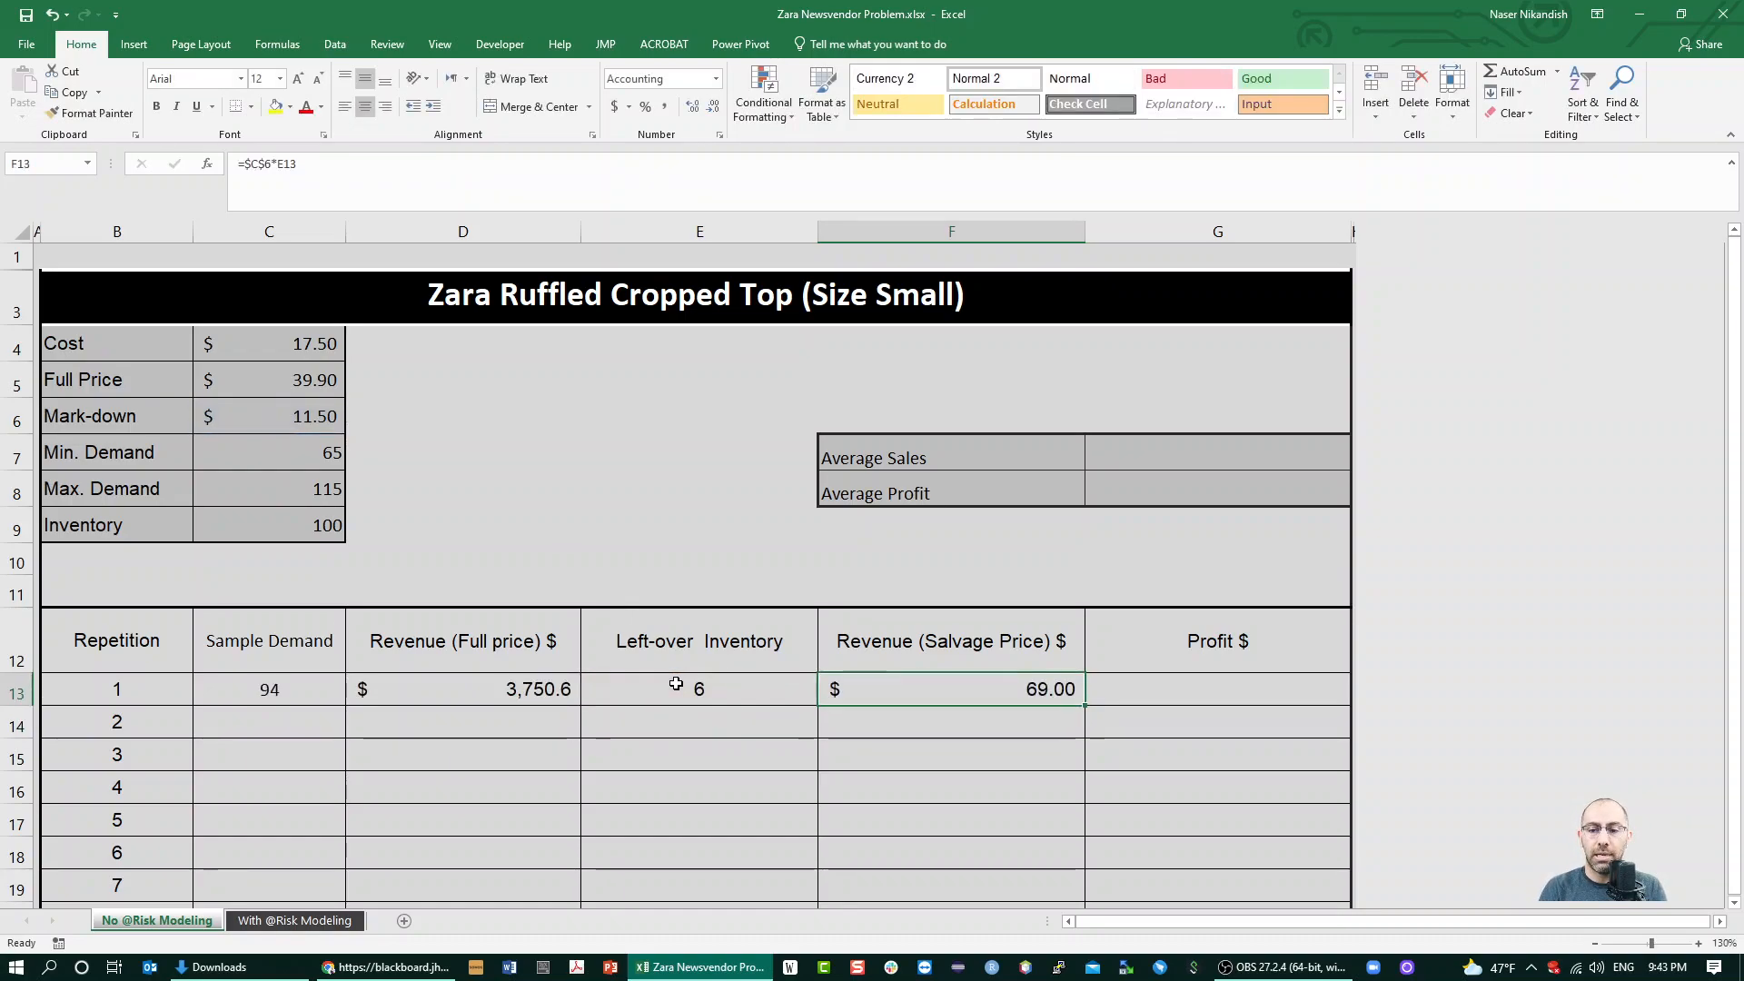
Calculate the profit for repetition 1 in G13 with =D13+F13-$C$4*$C$9
key("Right")
type("=")
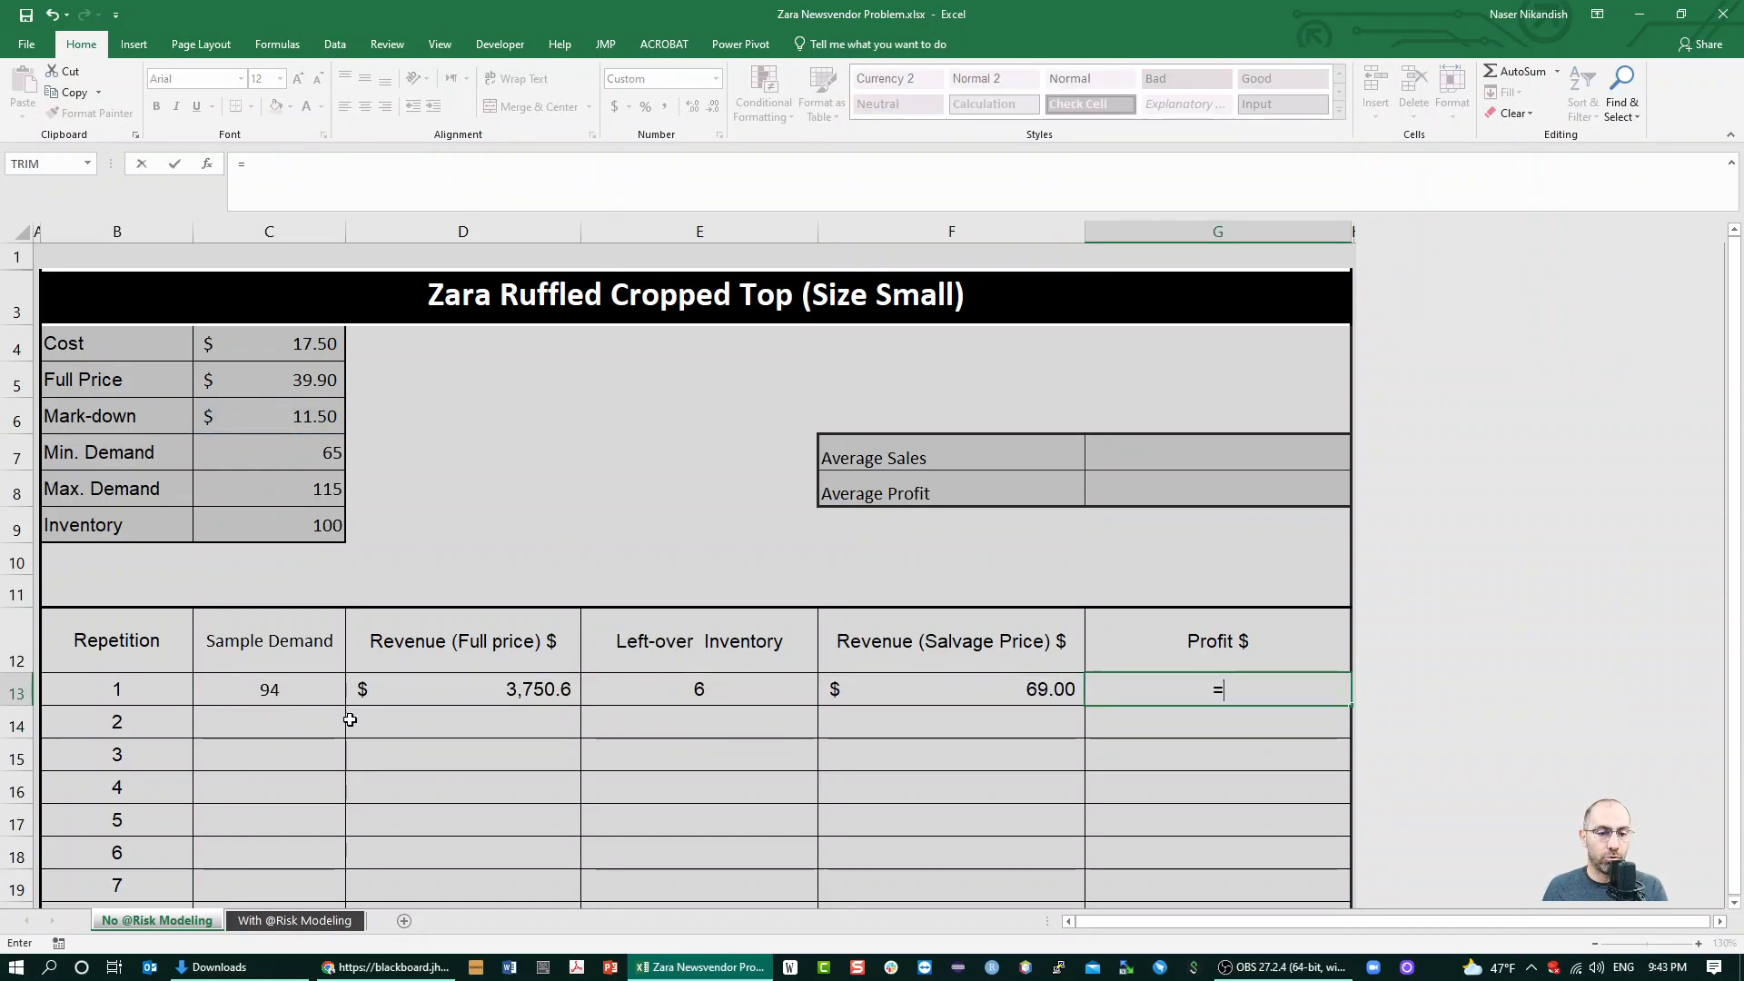
left_click(421, 691)
type("+")
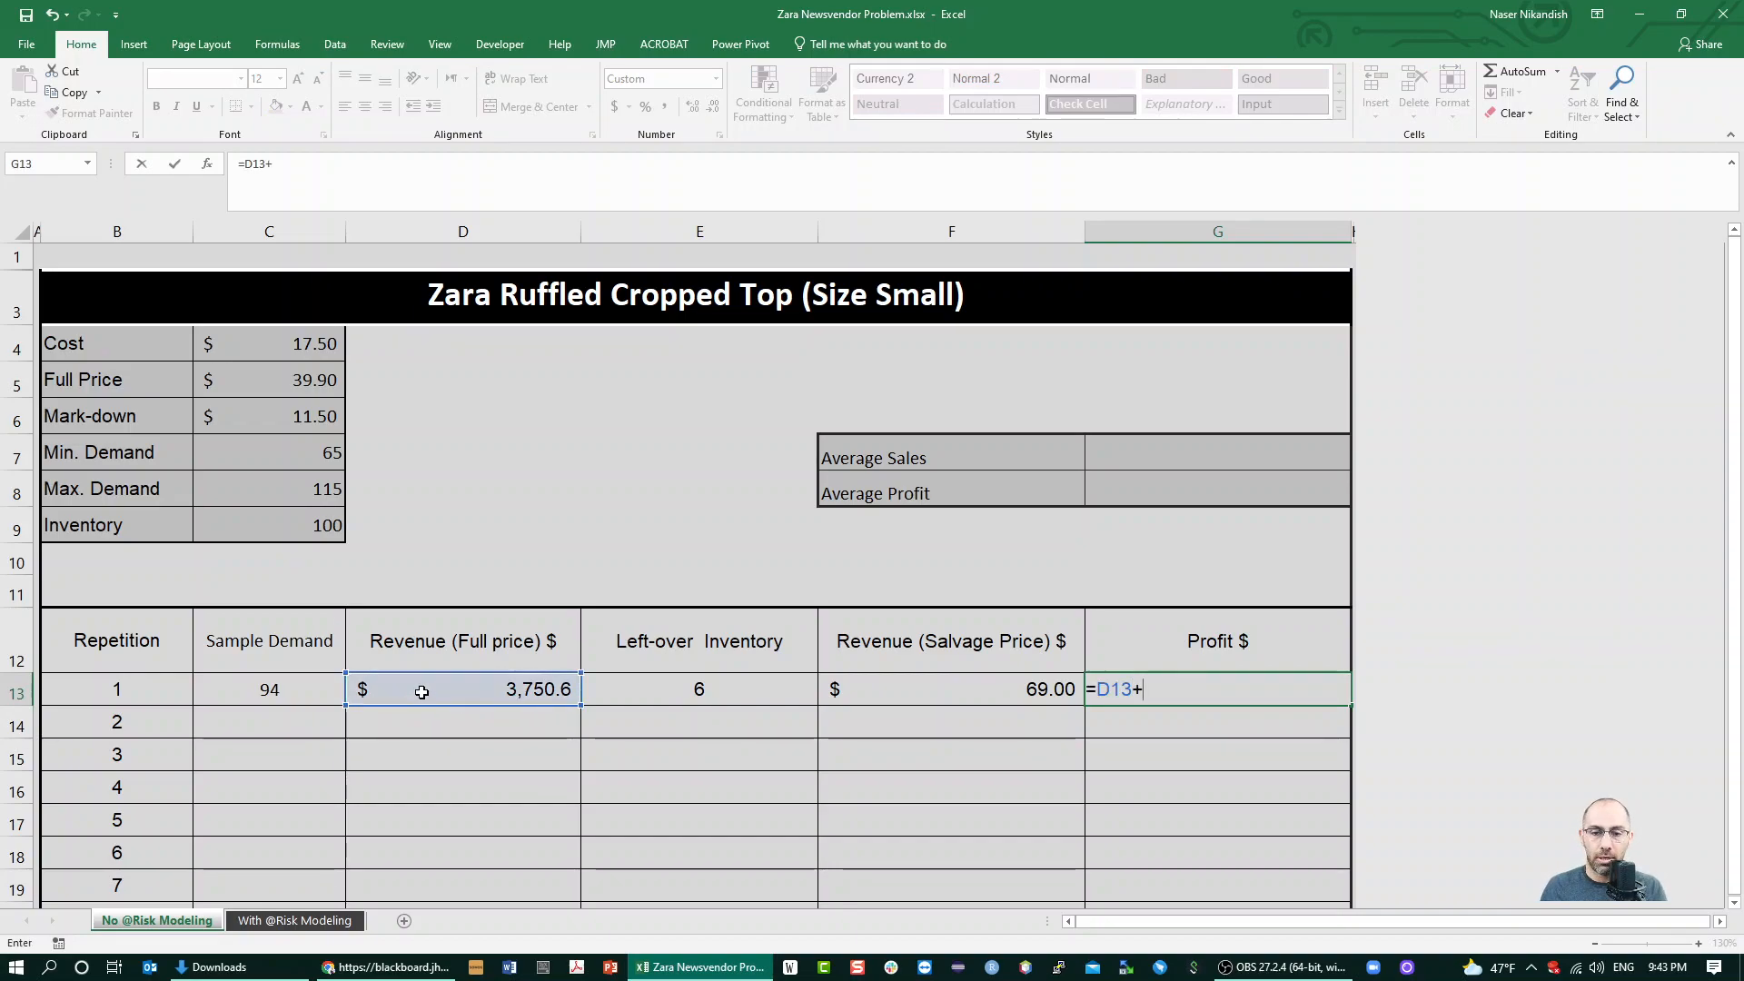
left_click(984, 706)
left_click(980, 697)
type("-")
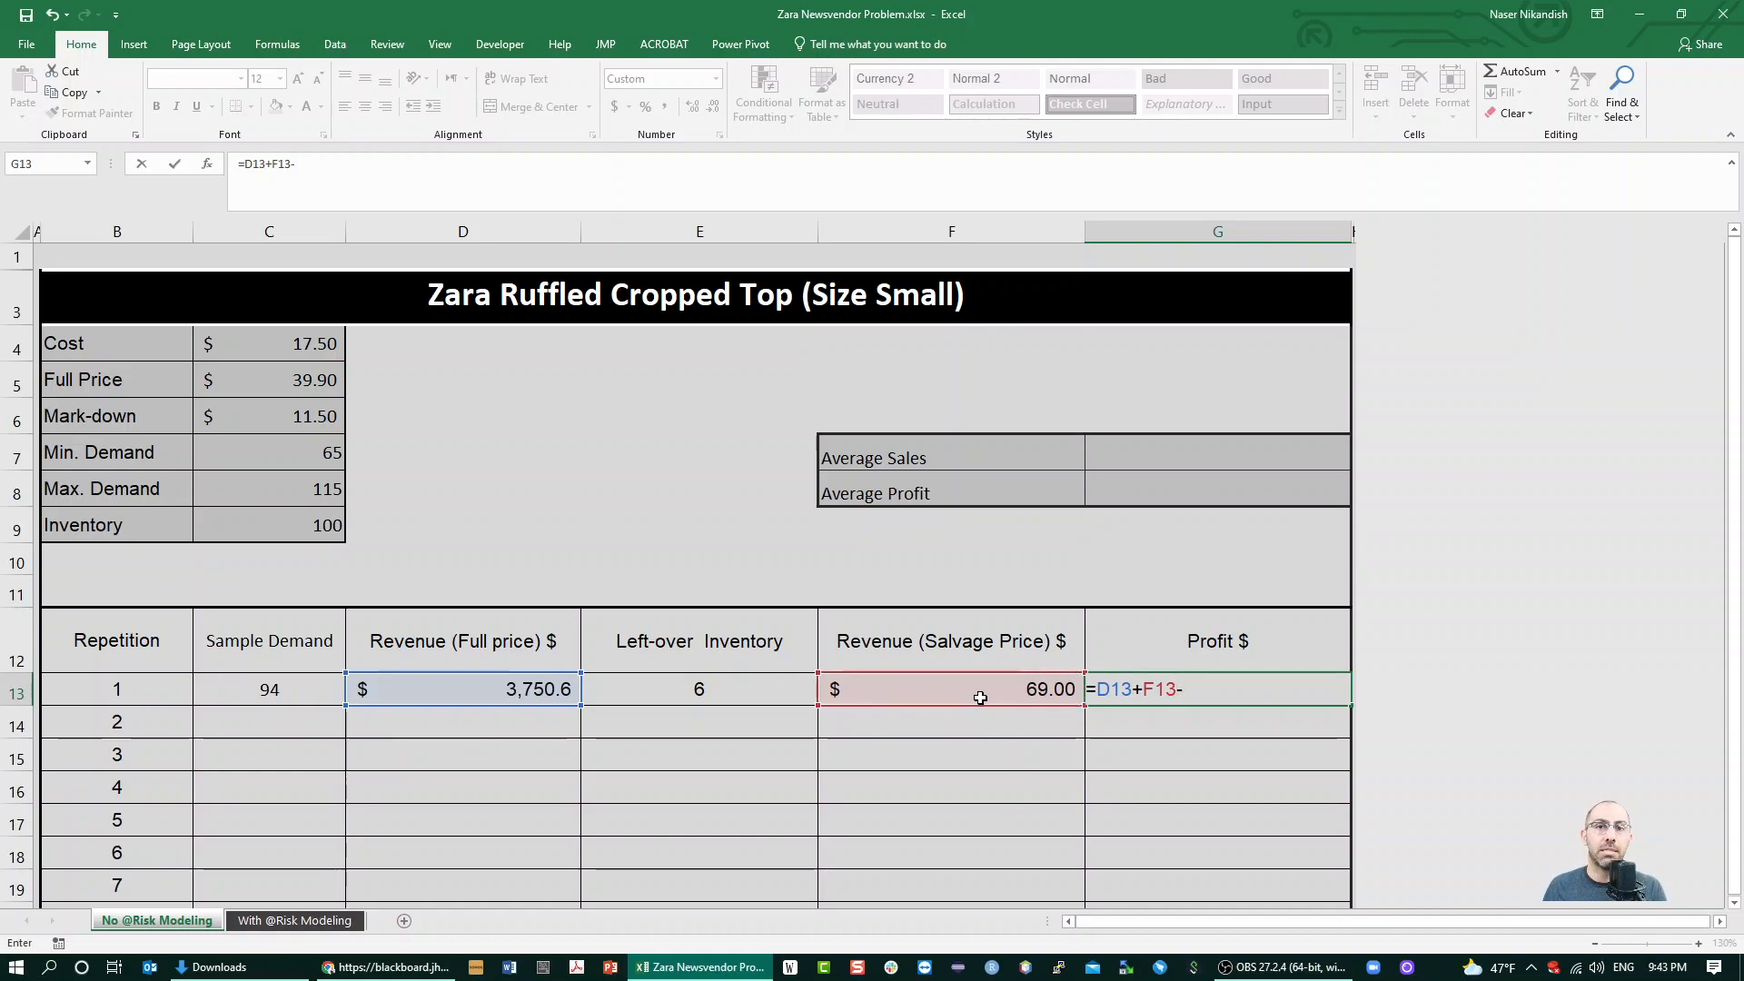
left_click(276, 351)
key("F4")
type("*")
left_click(301, 531)
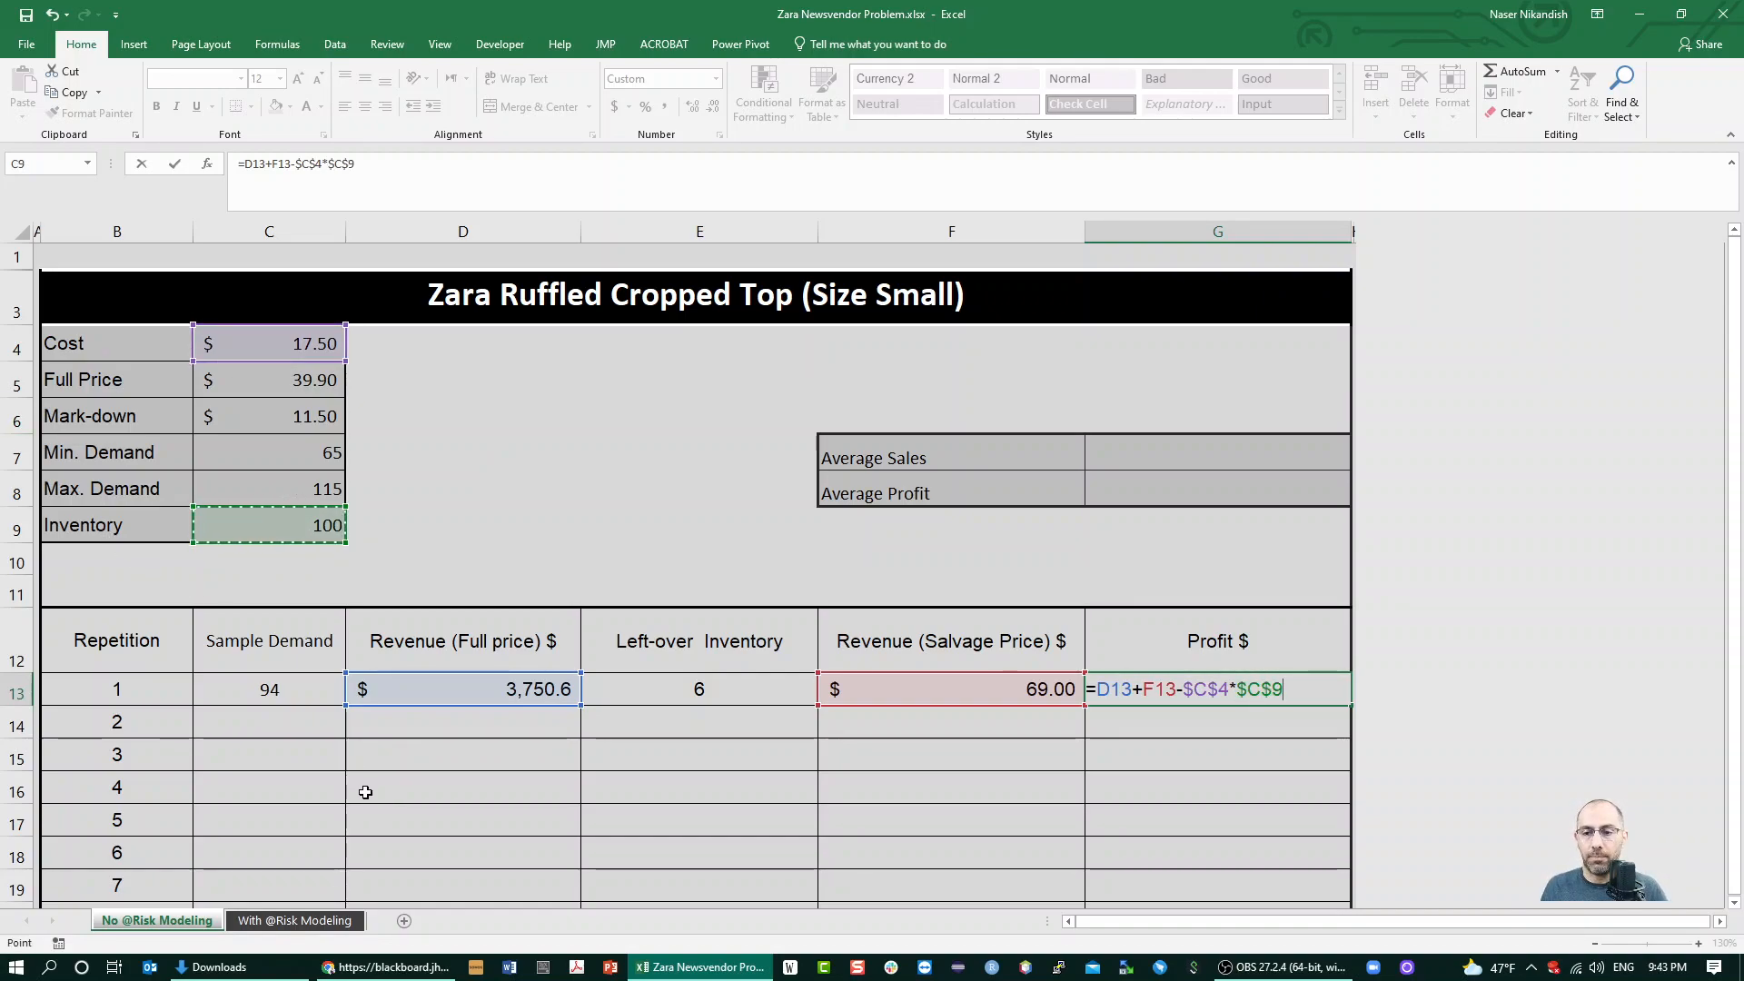
key("Return")
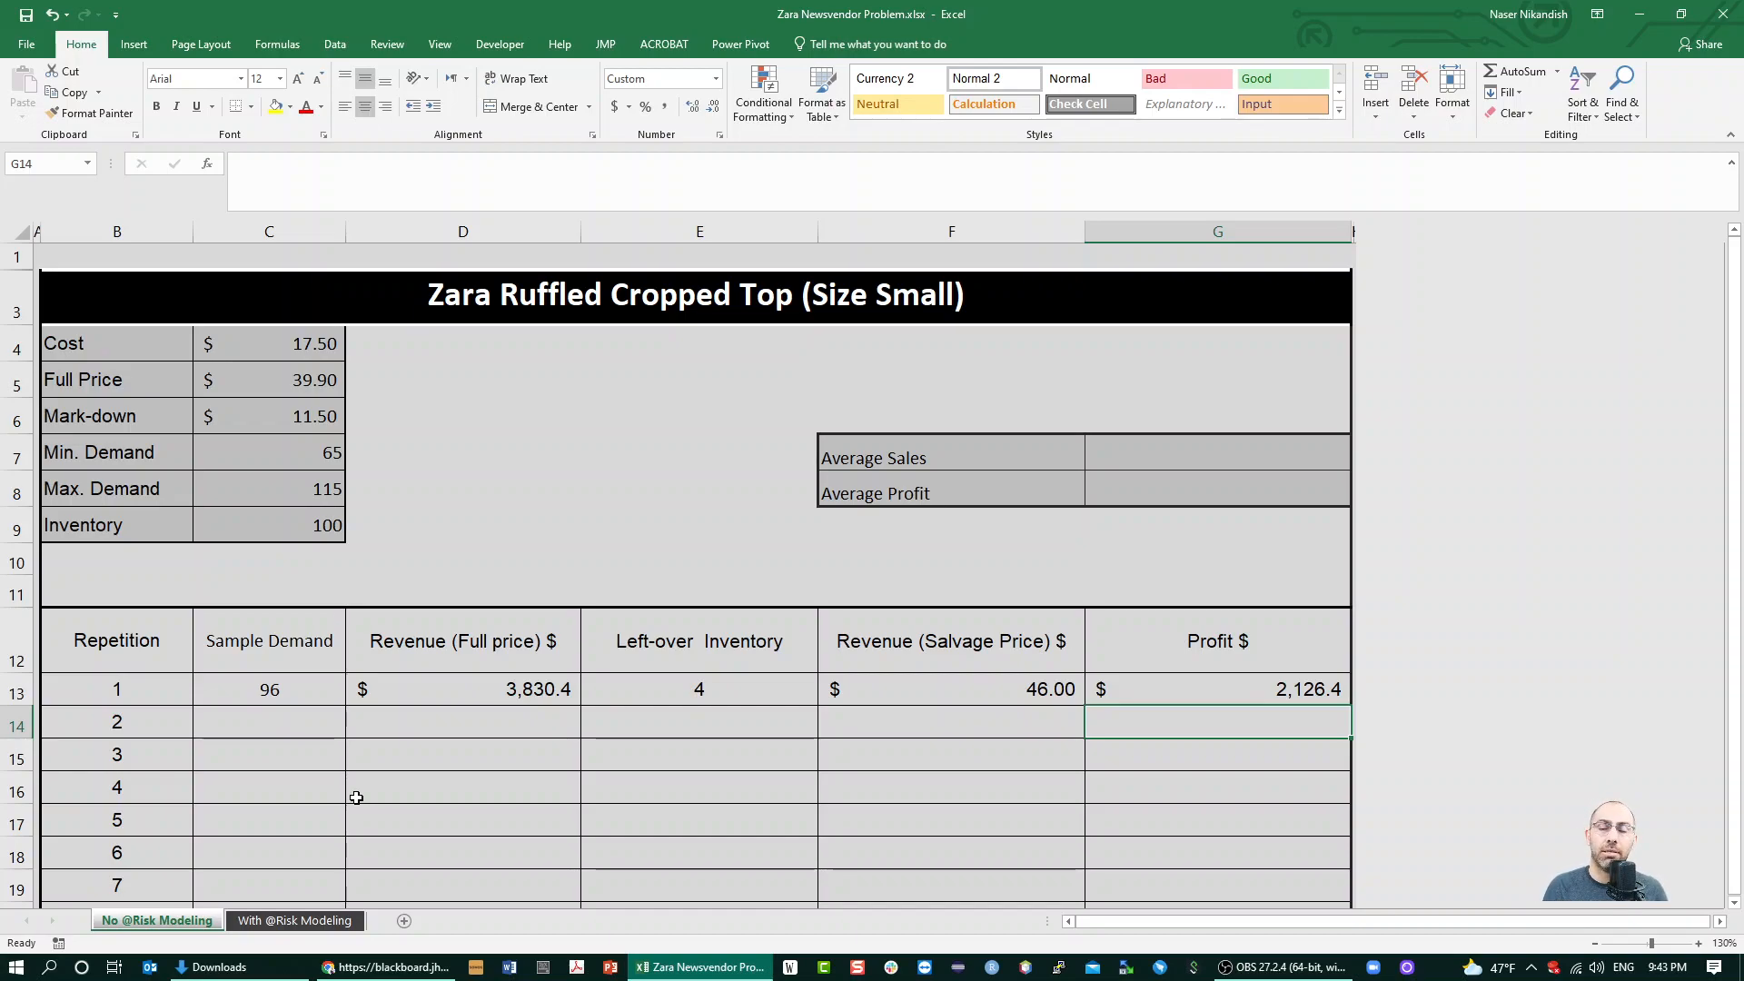
Recalculate the worksheet several times to examine how repetition 1's random demand changes its revenues, left-over inventory and profit
key("F9")
key("F9")
key("F9")
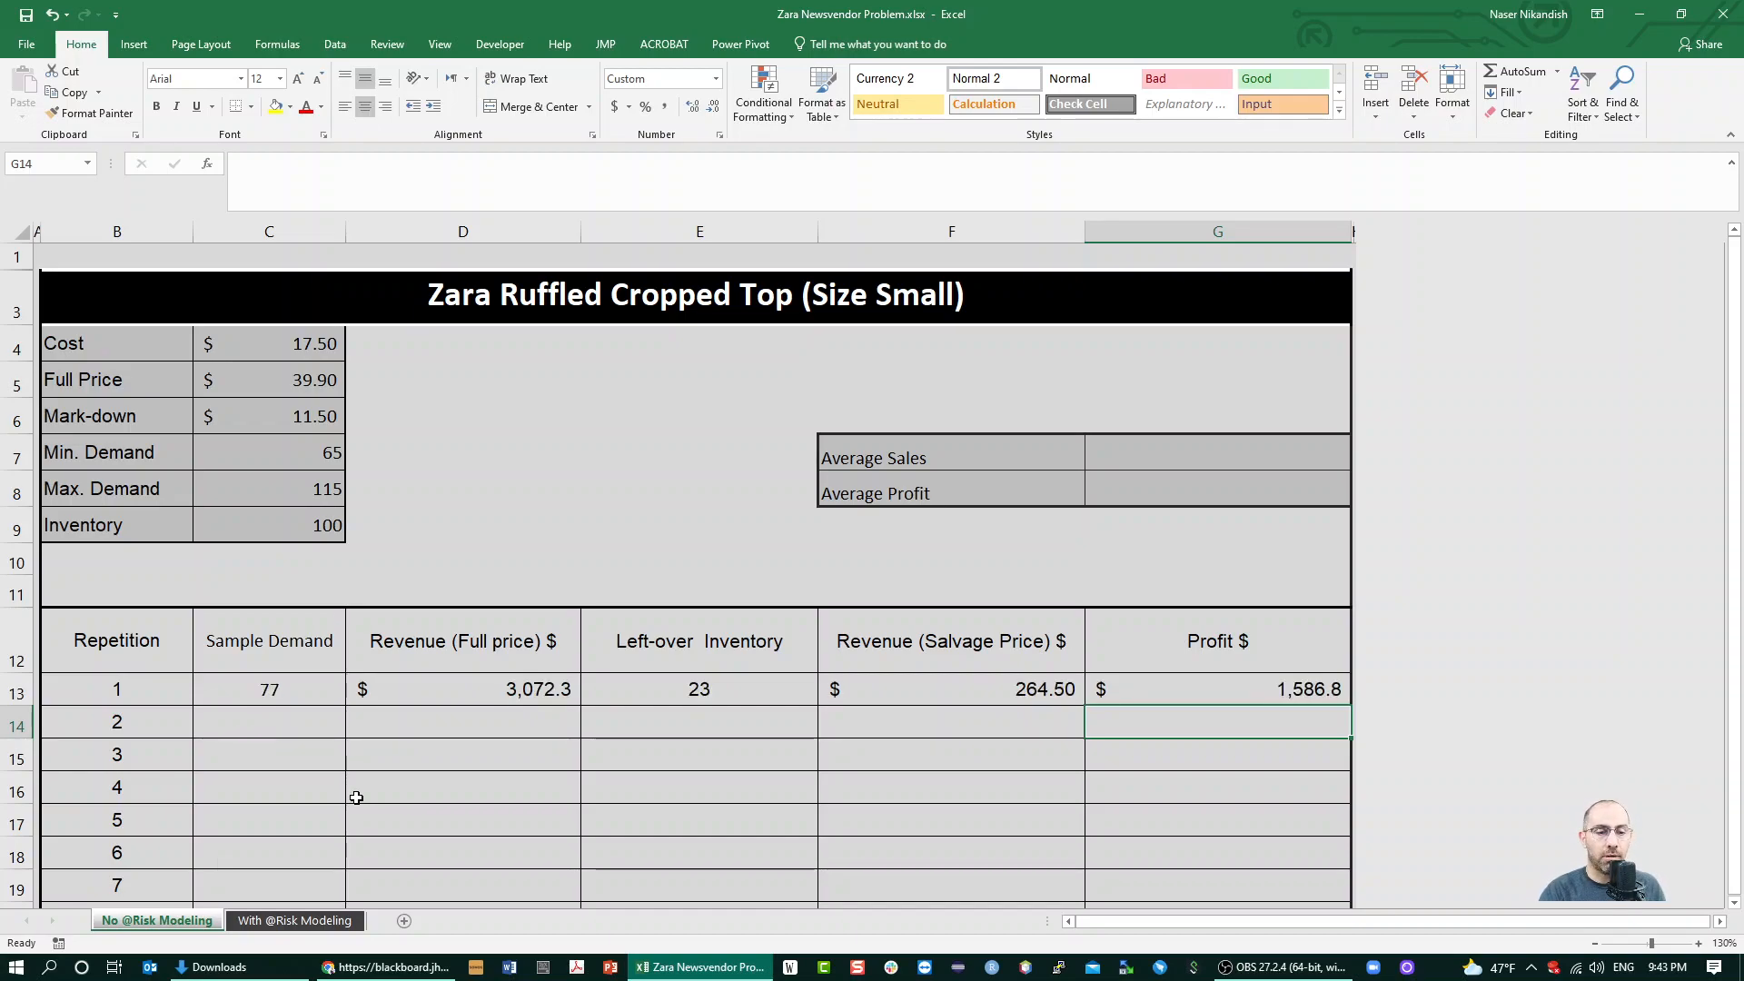
key("F9")
key("F9")
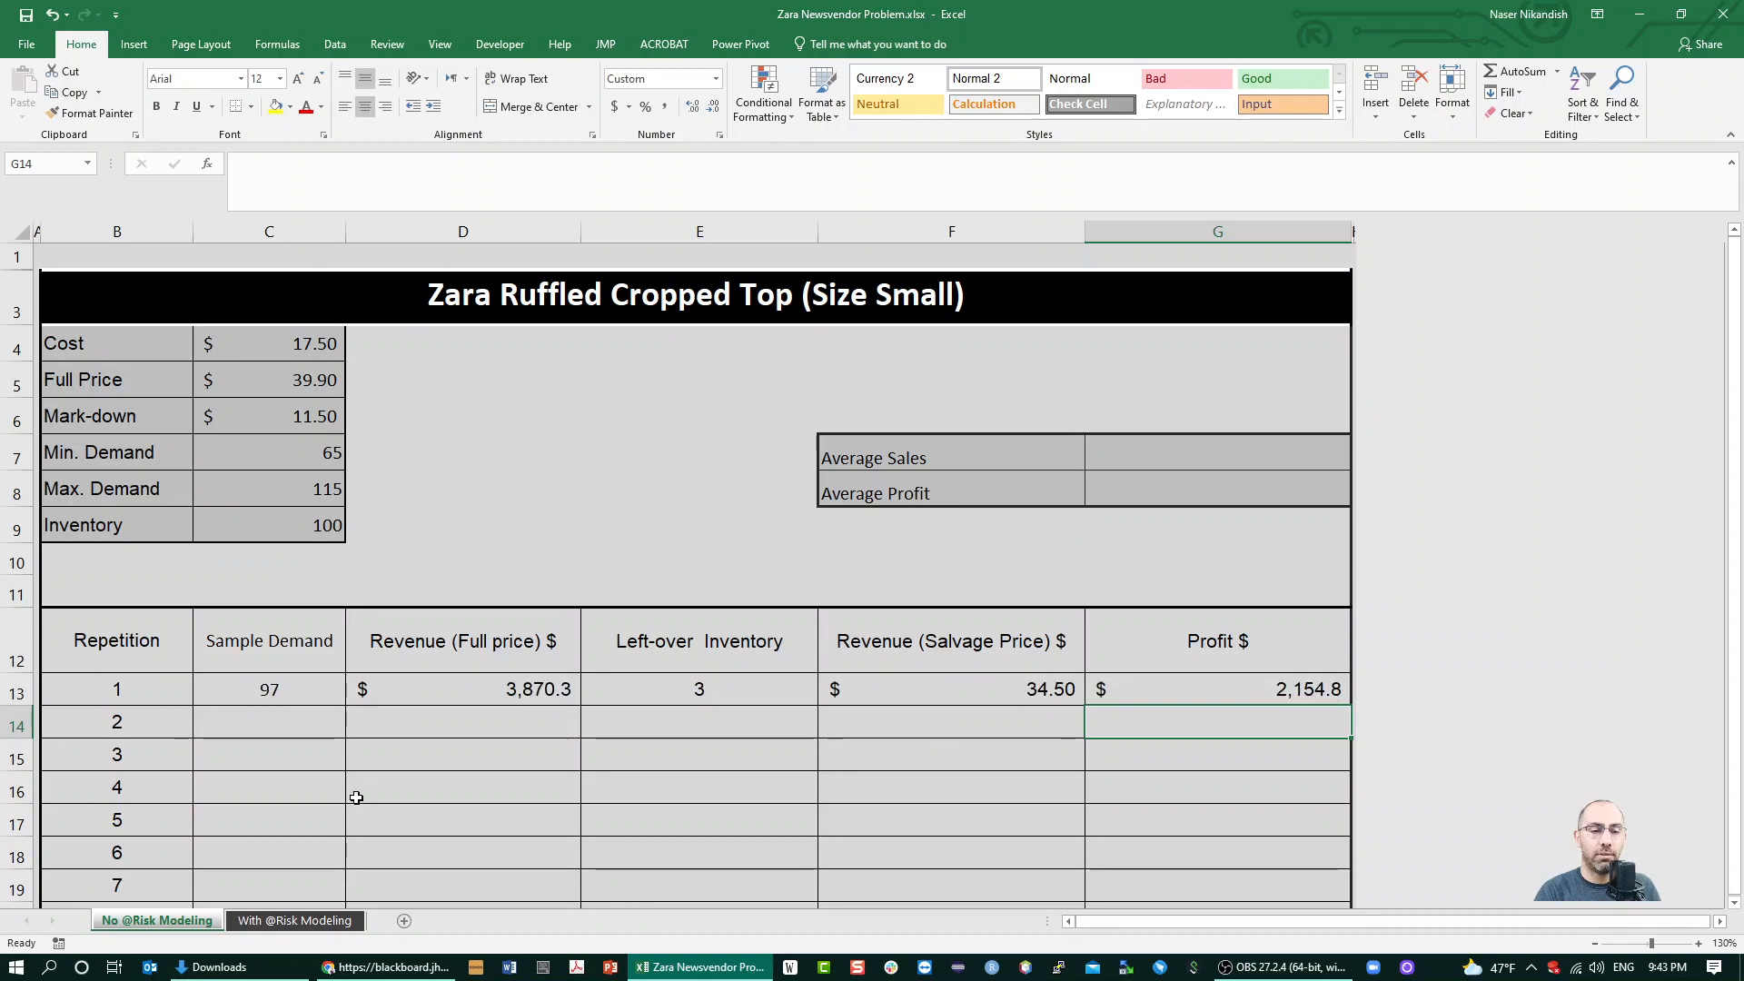
key("F9")
key("F9")
key("F9")
key("F9")
key("F9")
key("F9")
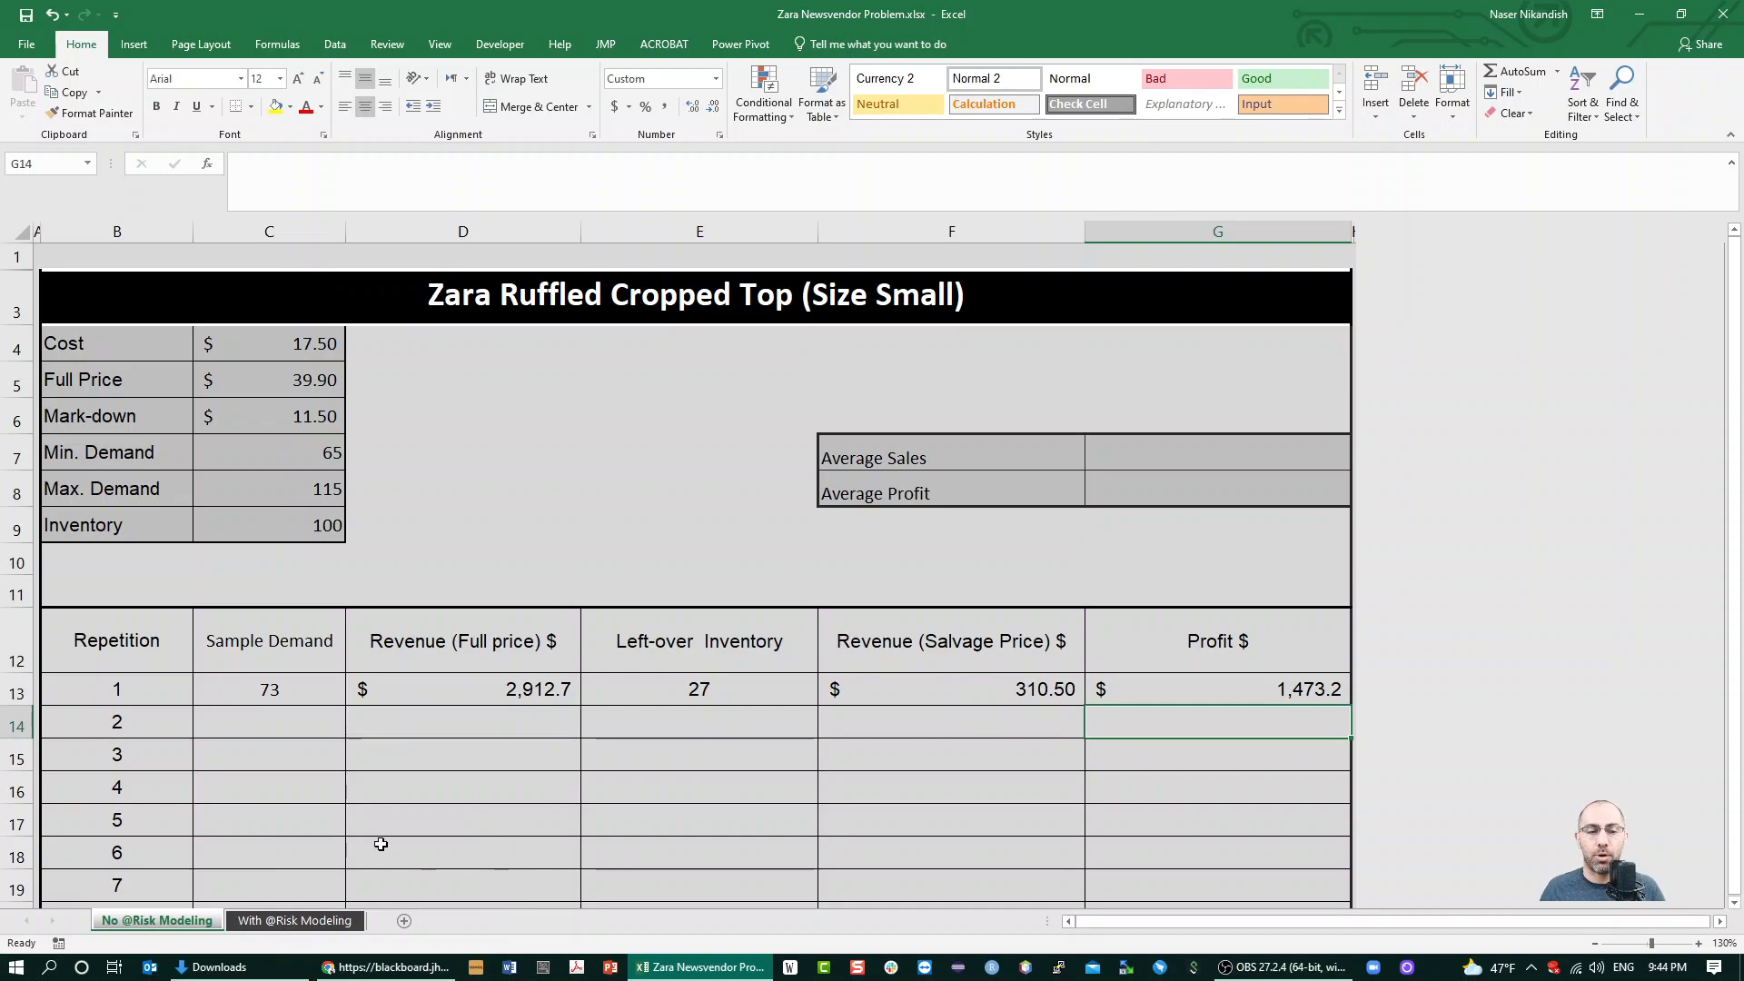
Fill the repetition 1 formulas in C13:G13 down through repetition 500 in row 512, and delete the old histogram covering the last rows
left_click_drag(309, 677, 1312, 692)
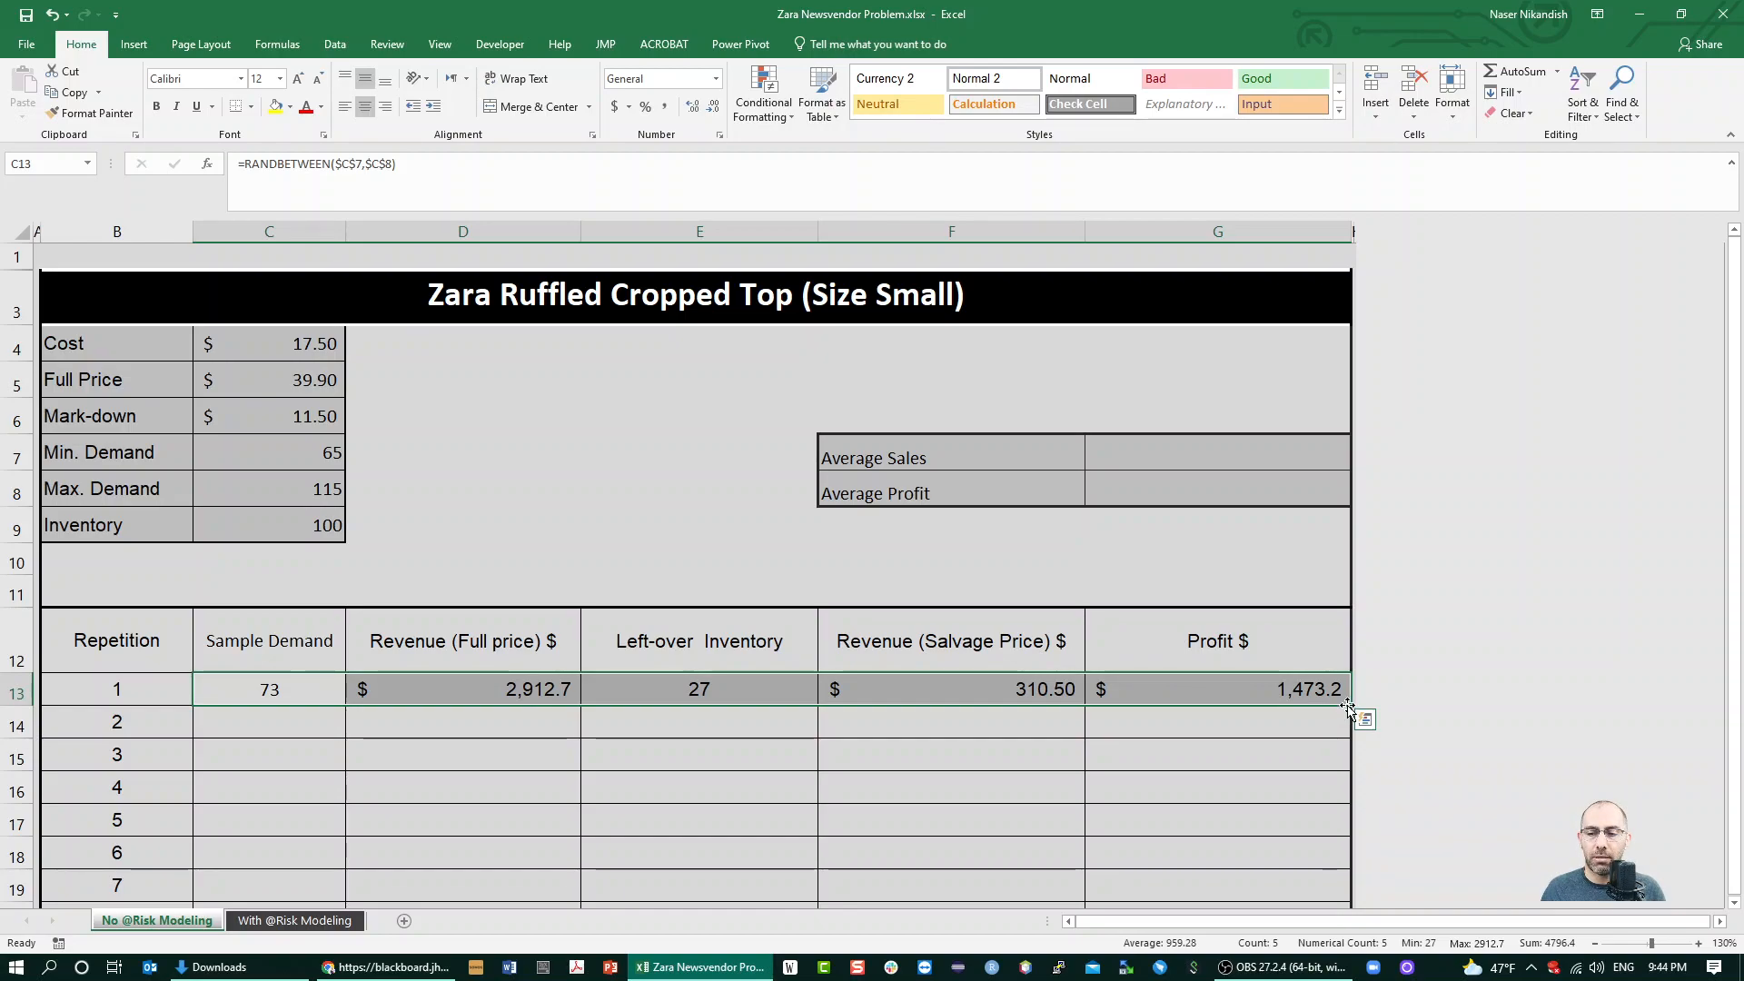
left_click_drag(1352, 704, 1043, 850)
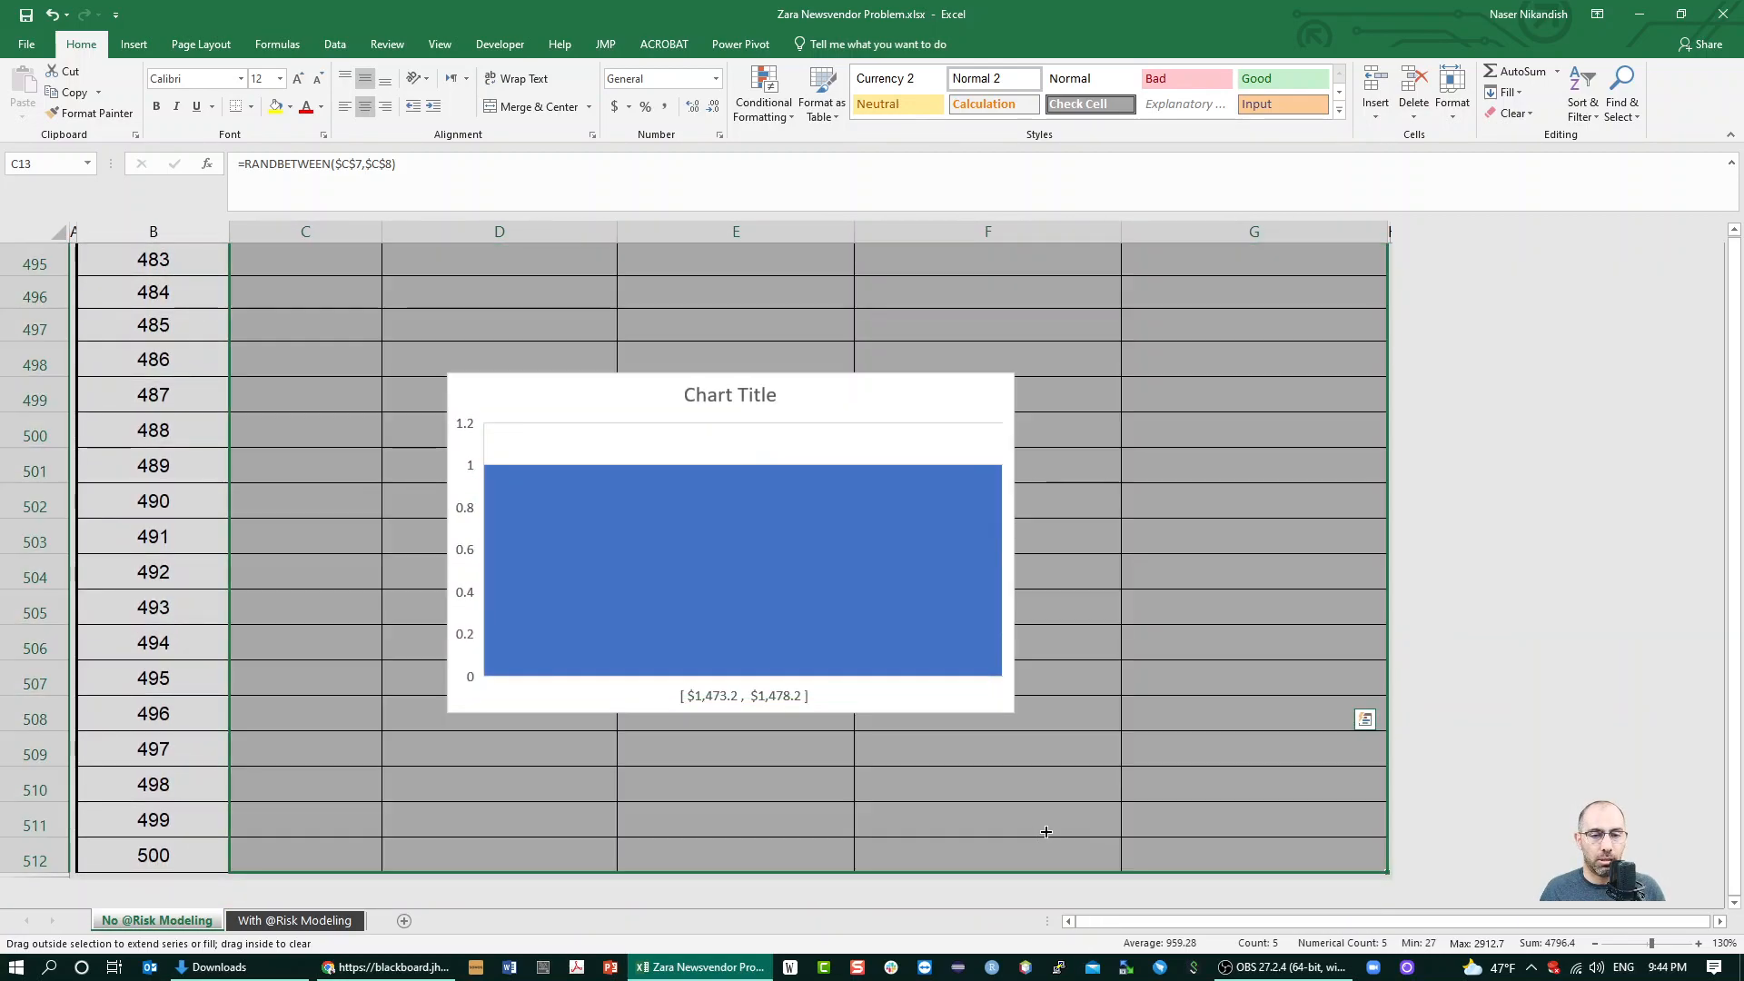
left_click(1002, 677)
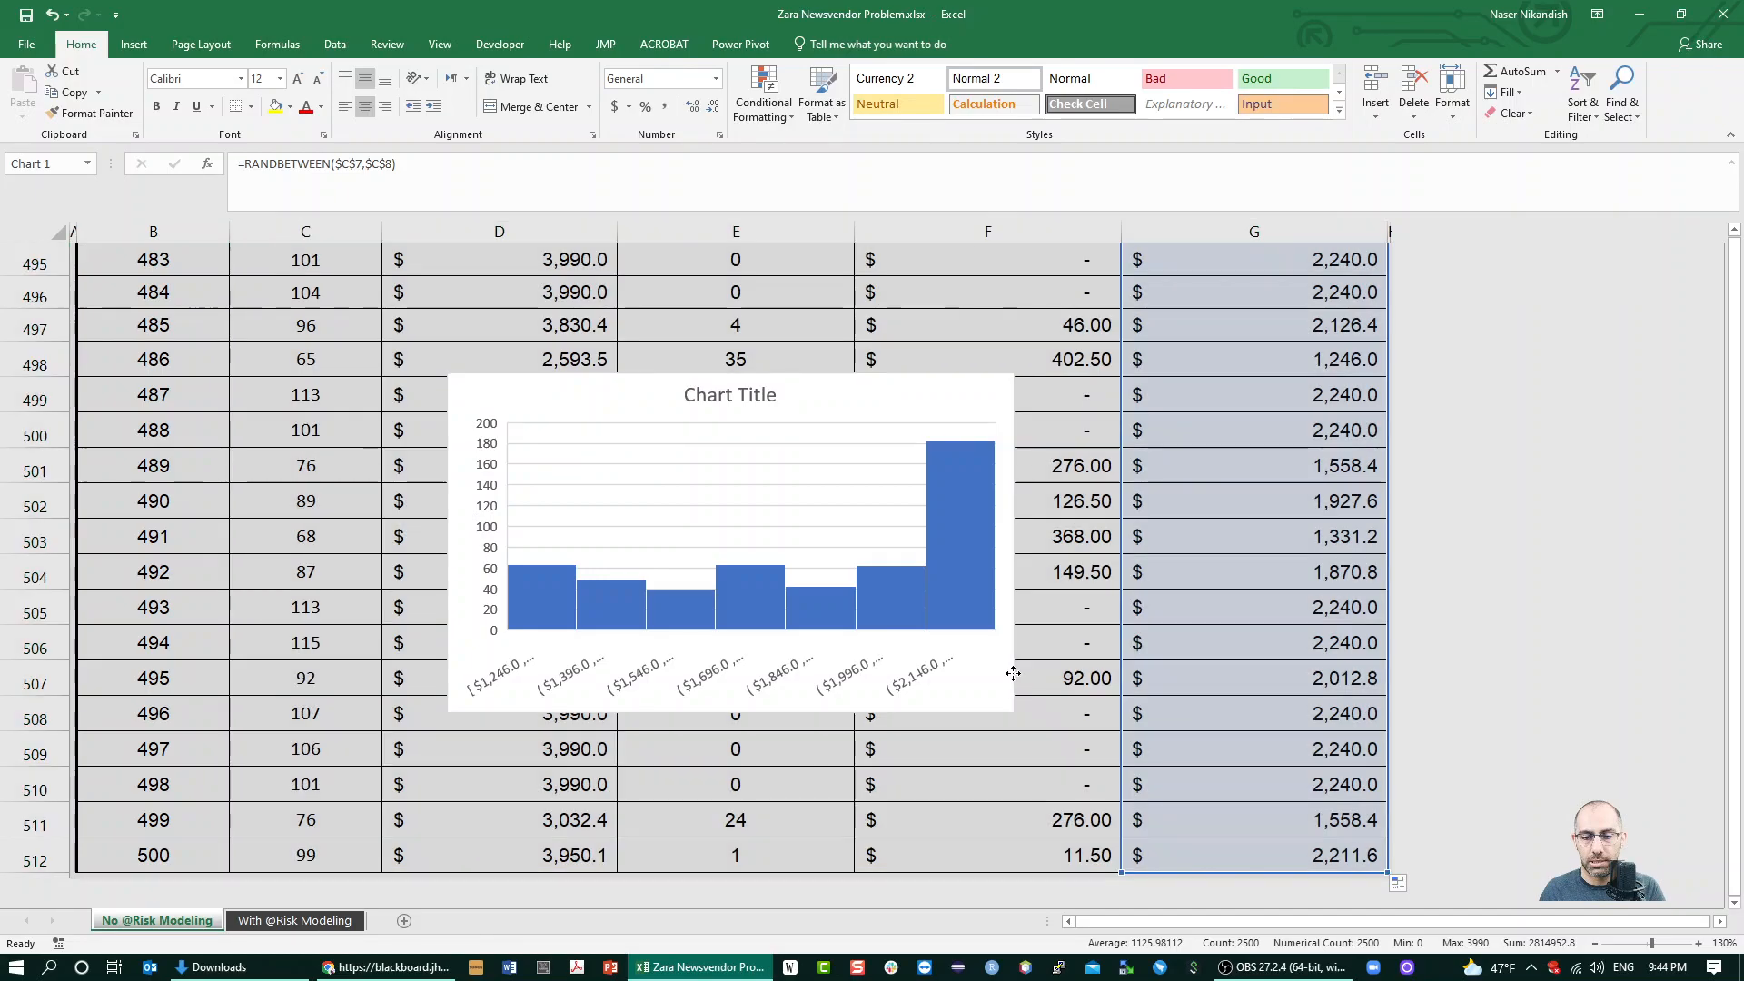
key("Delete")
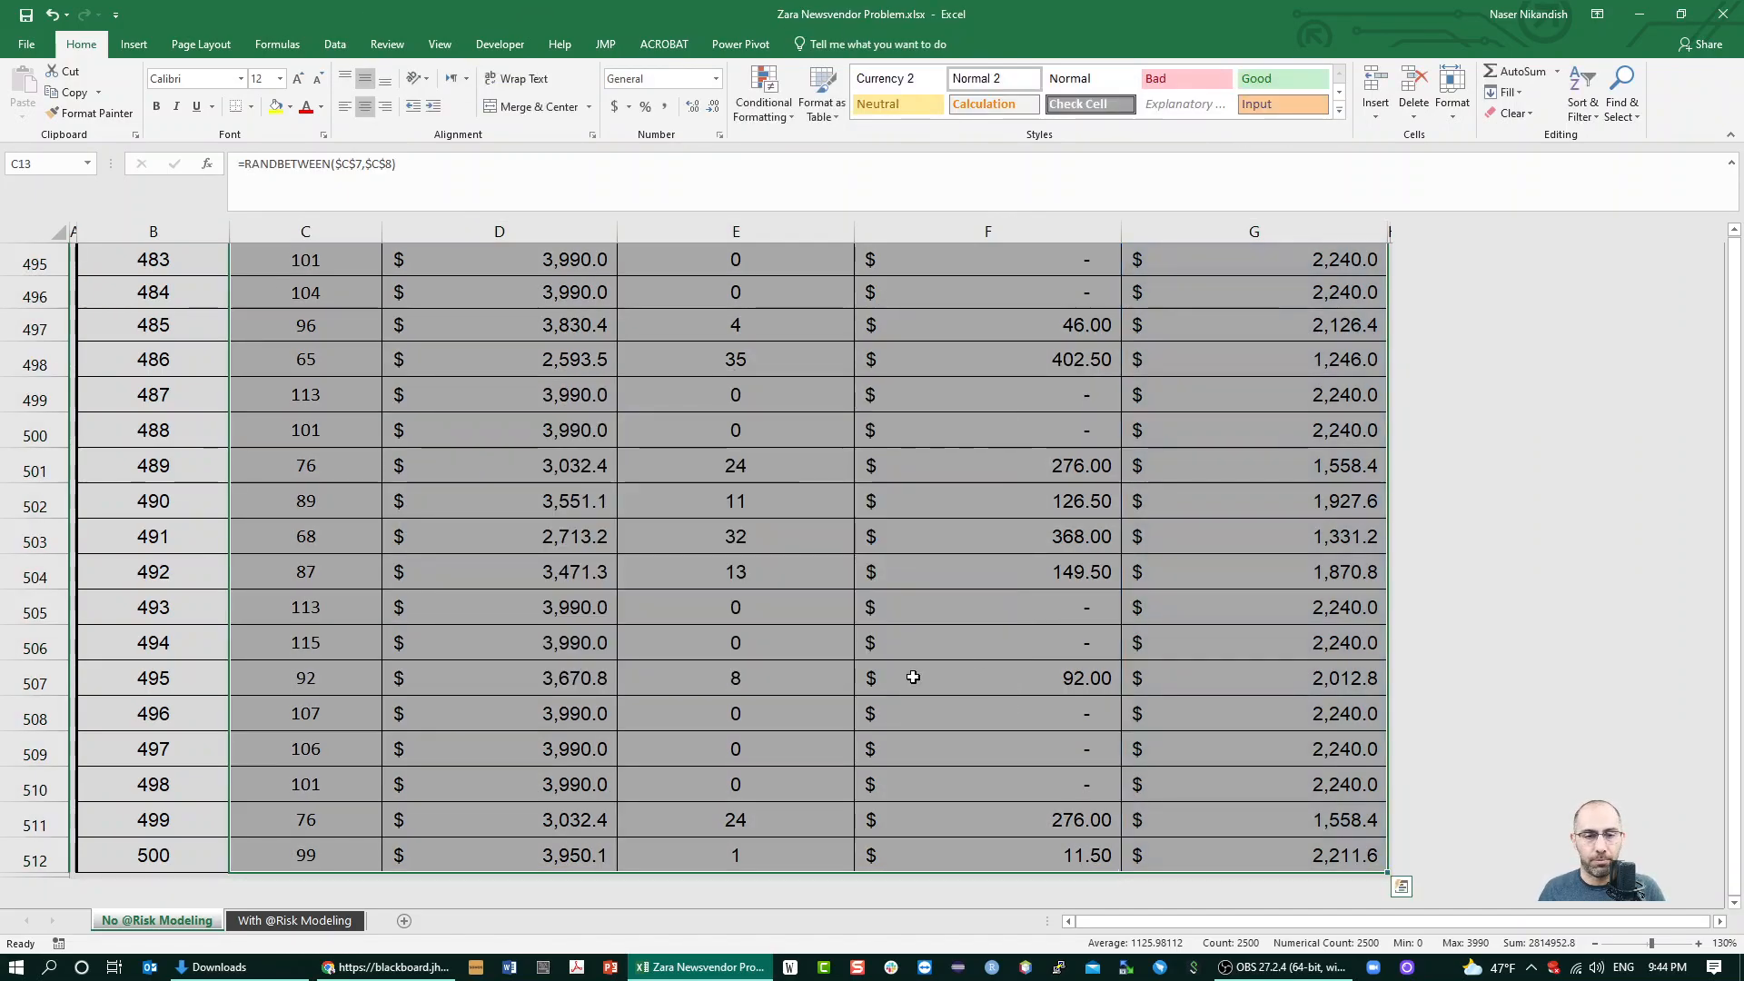
Calculate the average profit over all 500 repetitions in G8 with =AVERAGE(G13:G512)
left_click(783, 692)
scroll(1076, 690, "up", 9)
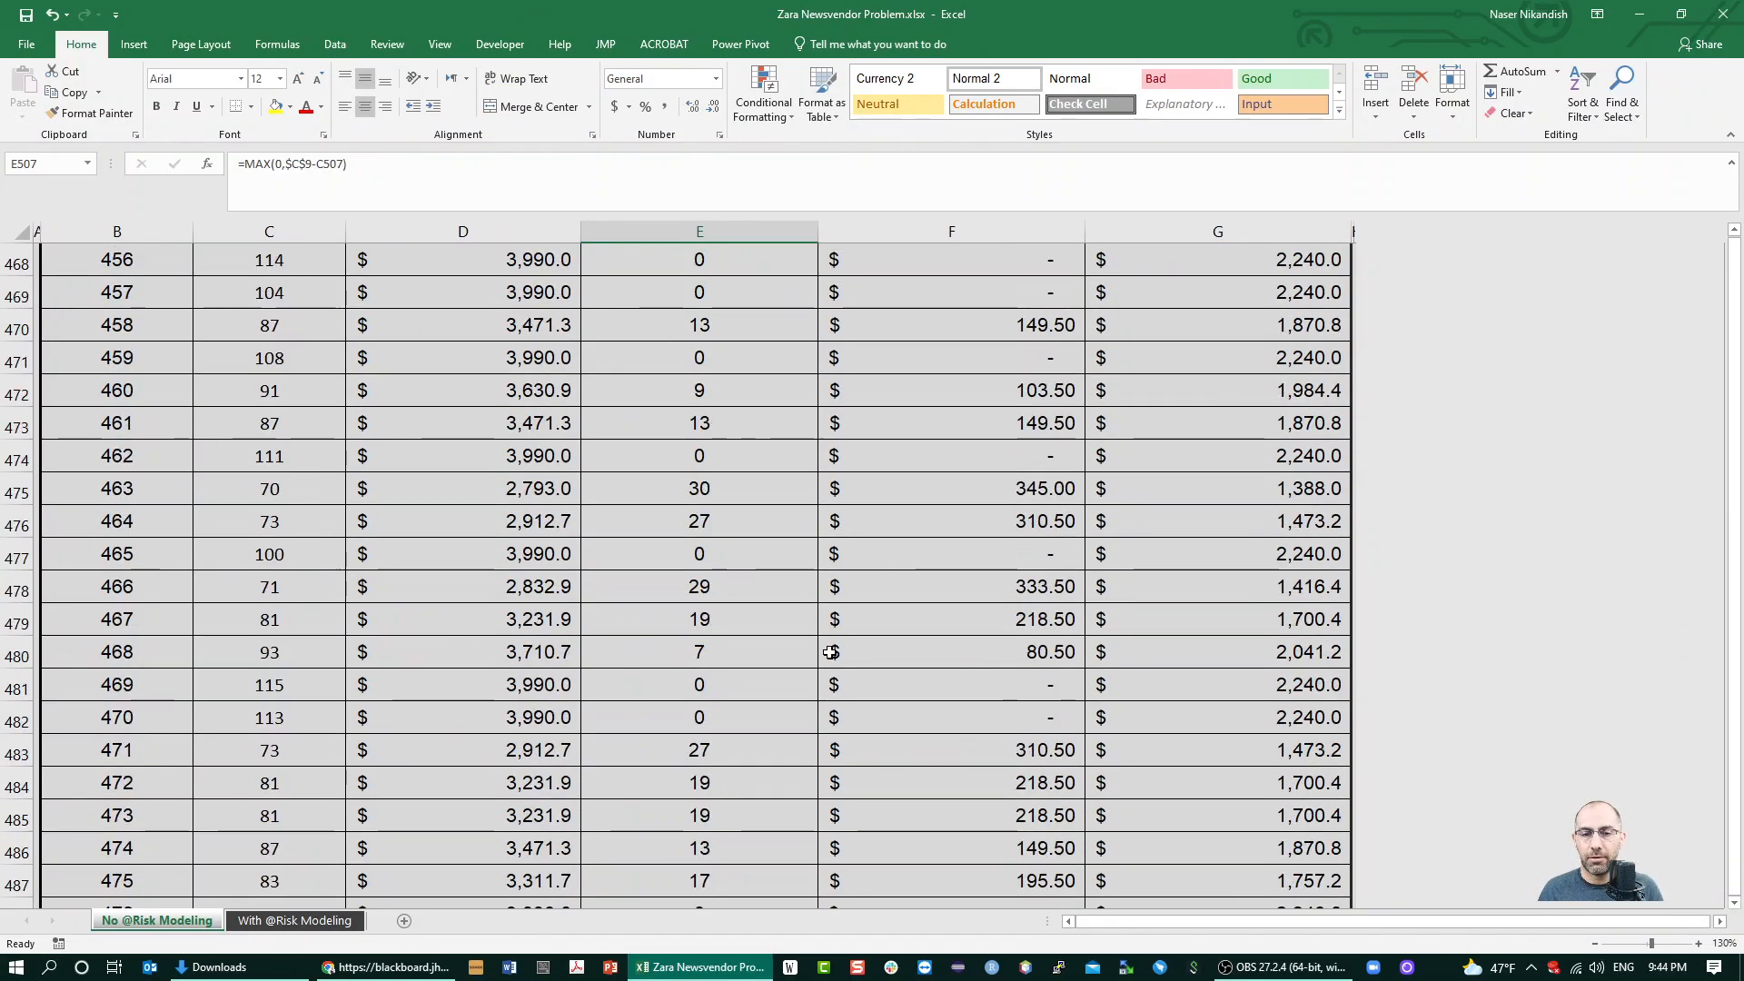
left_click(858, 654)
key("ctrl+Up")
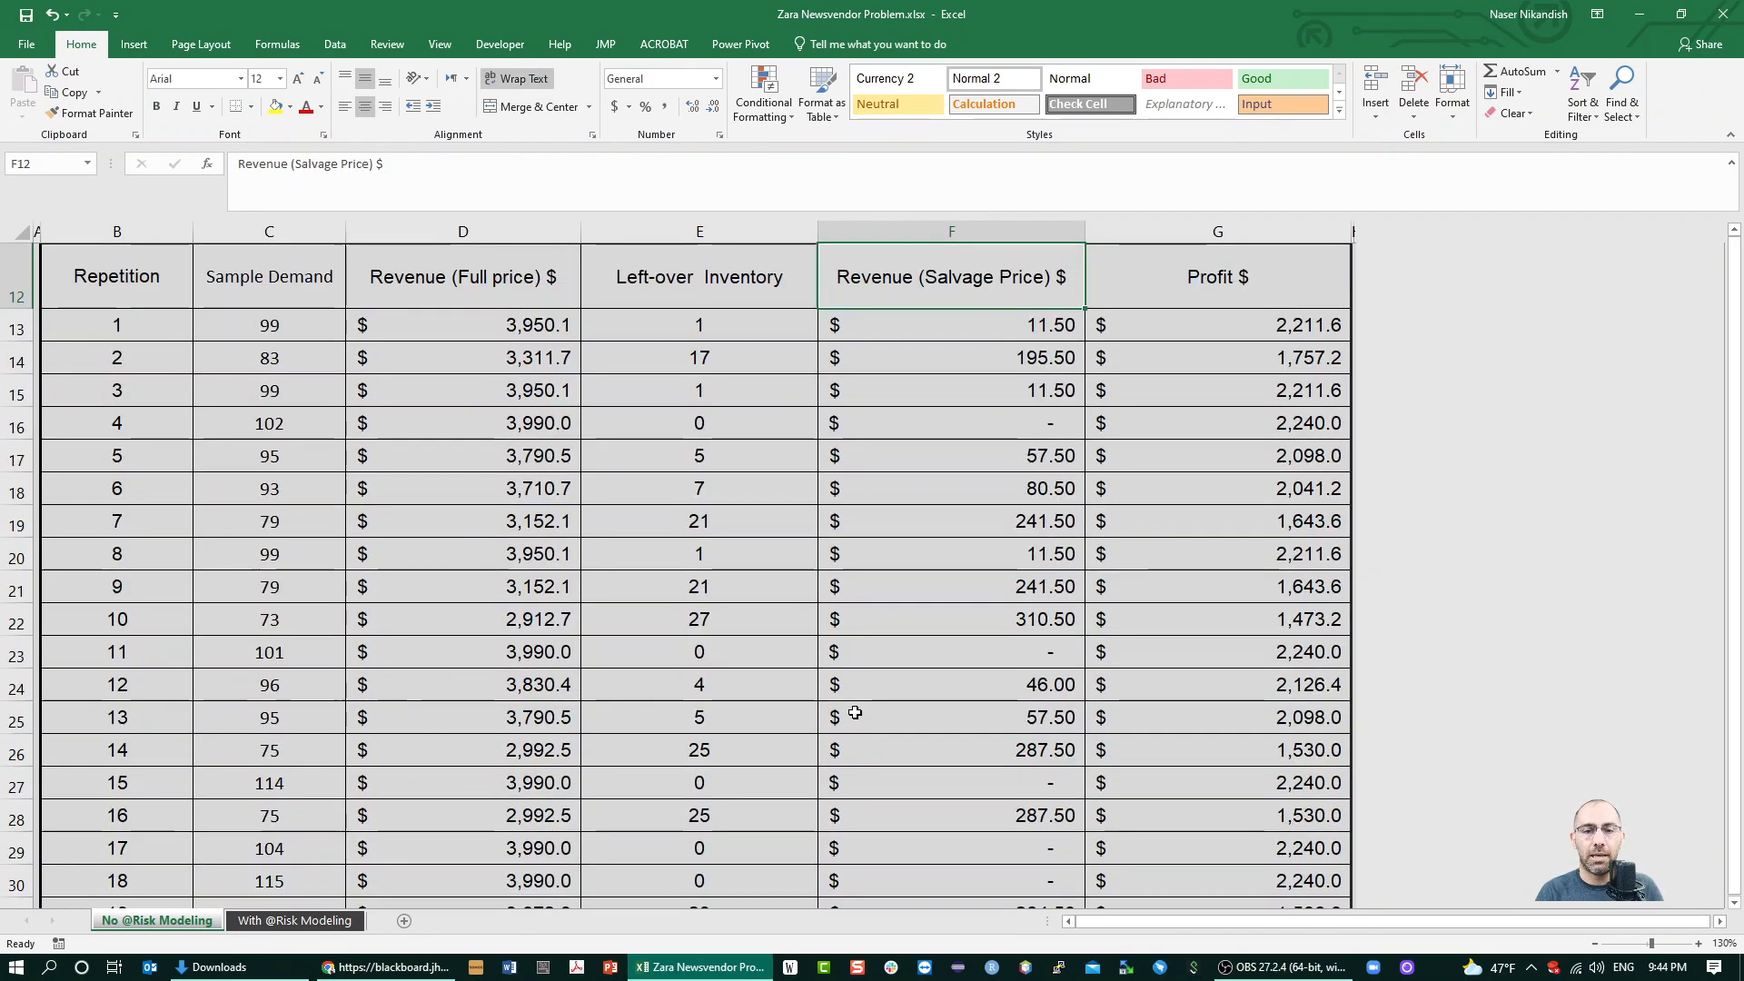
key("Up")
key("Up")
key("Up")
key("Up")
key("Up")
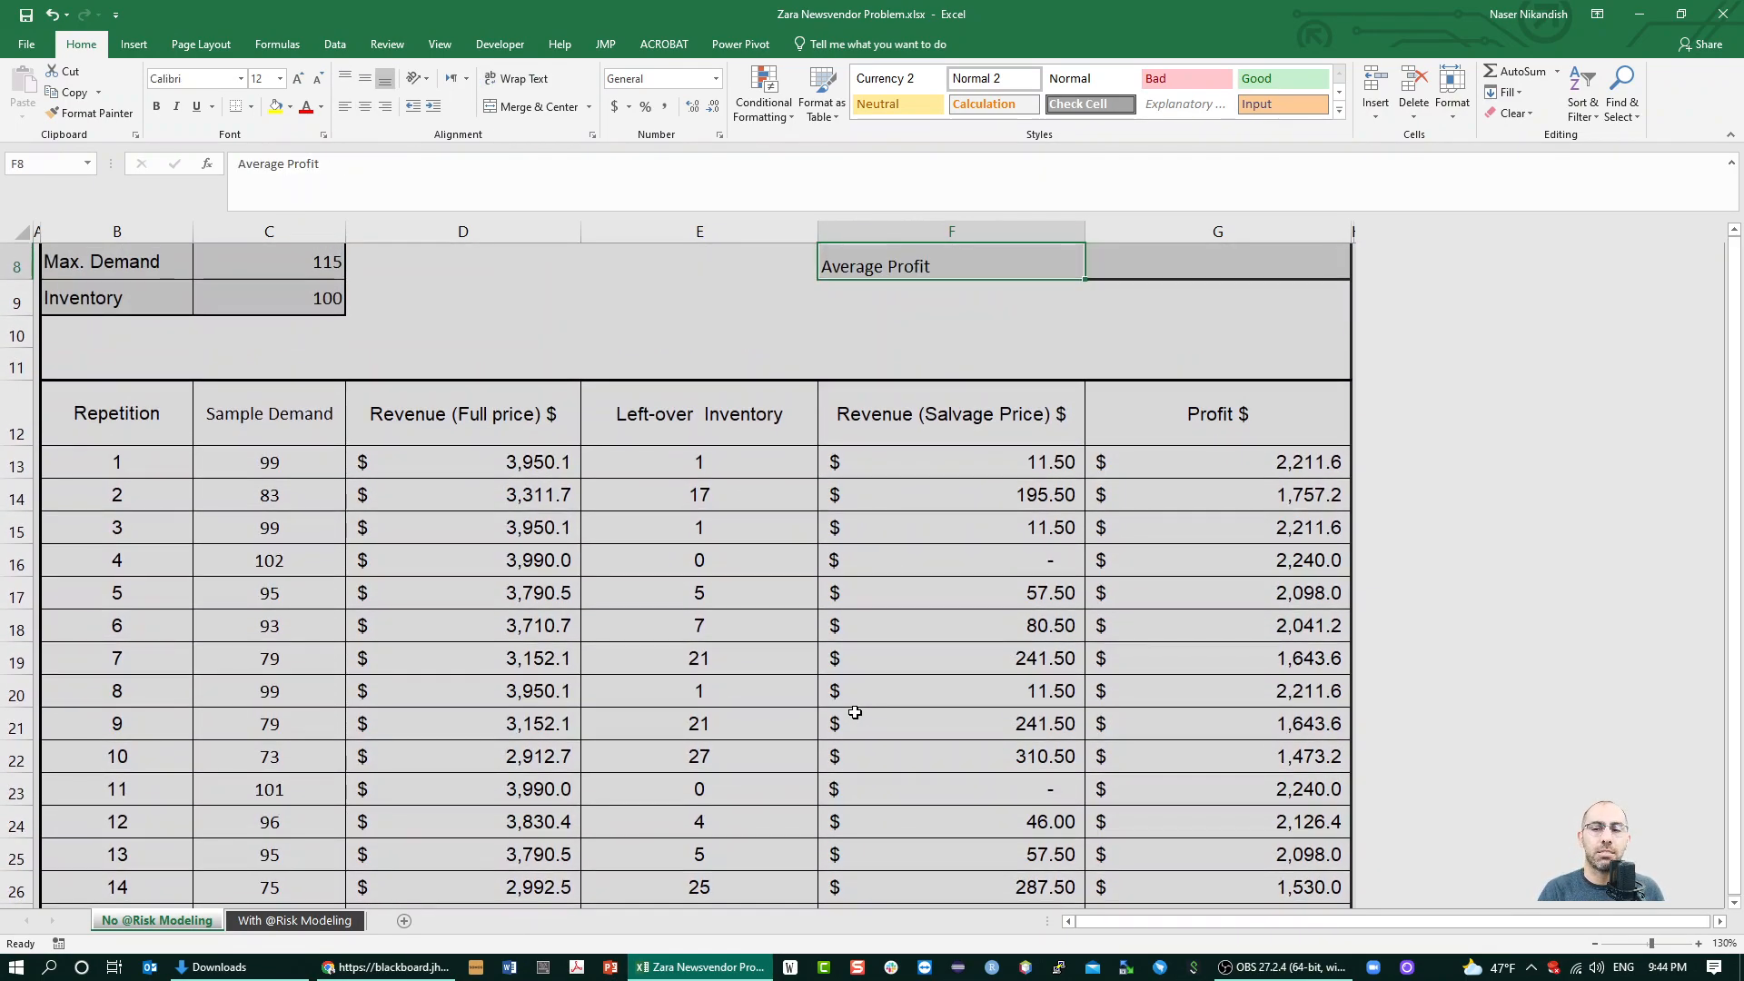
key("Down")
key("Down")
key("Down")
key("Right")
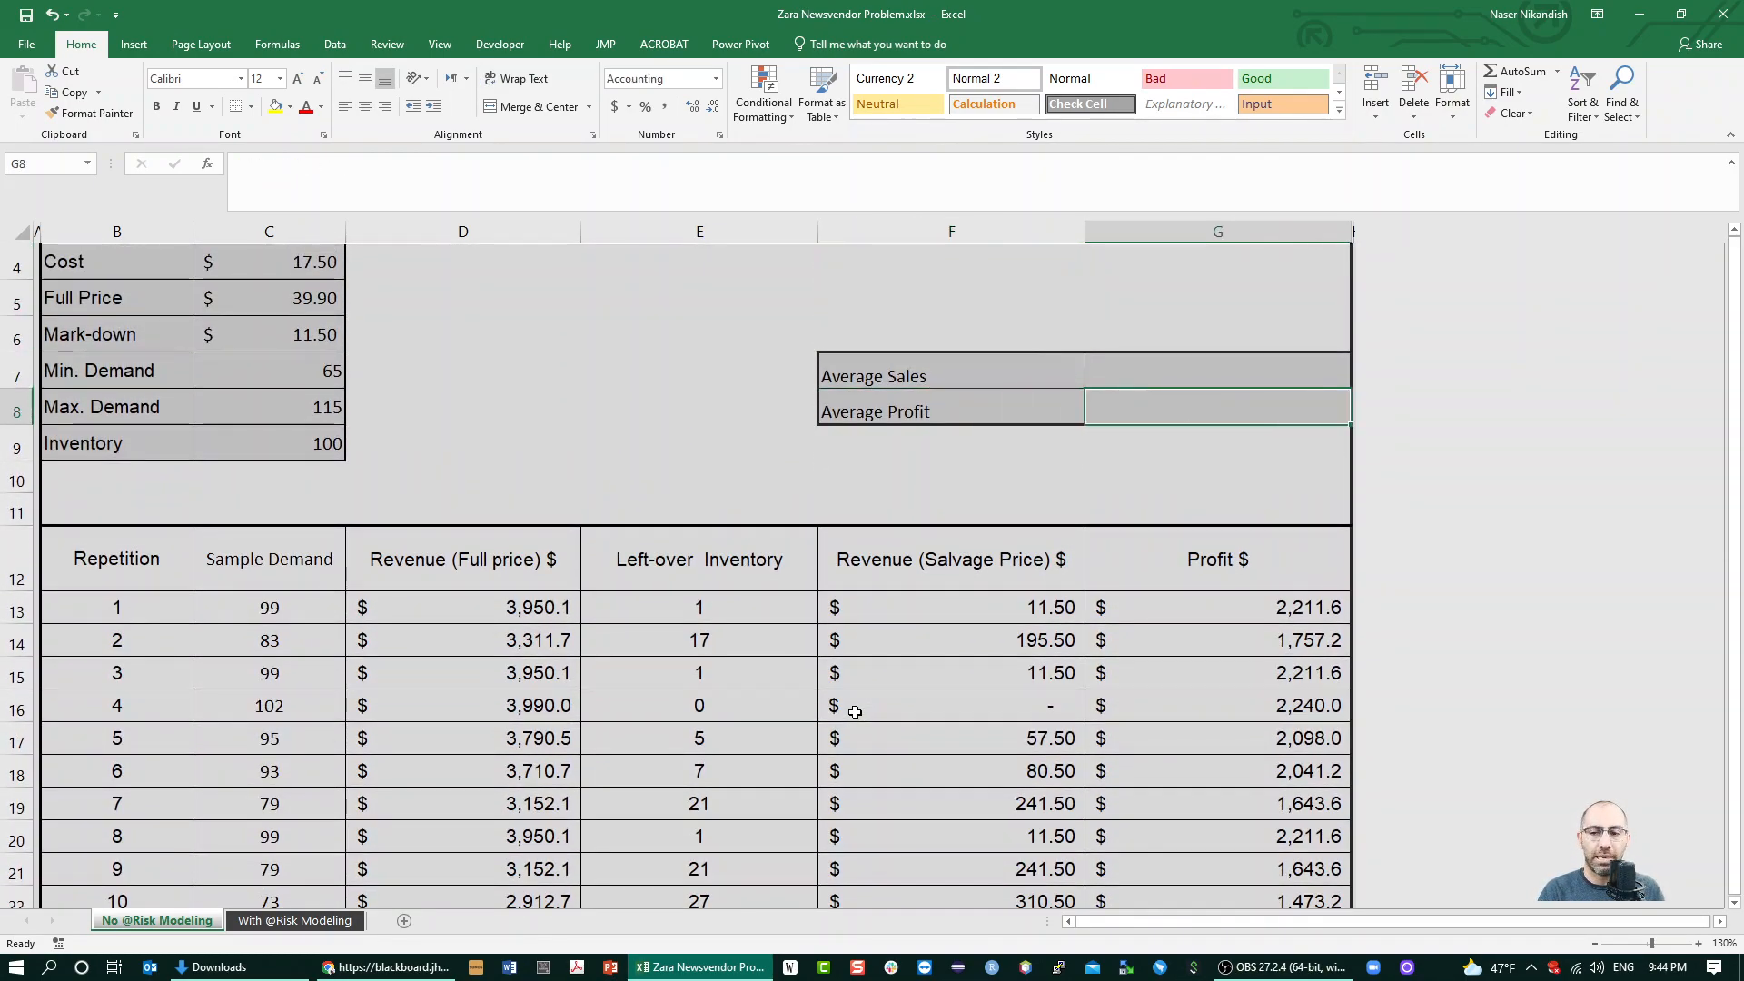
type("=average(")
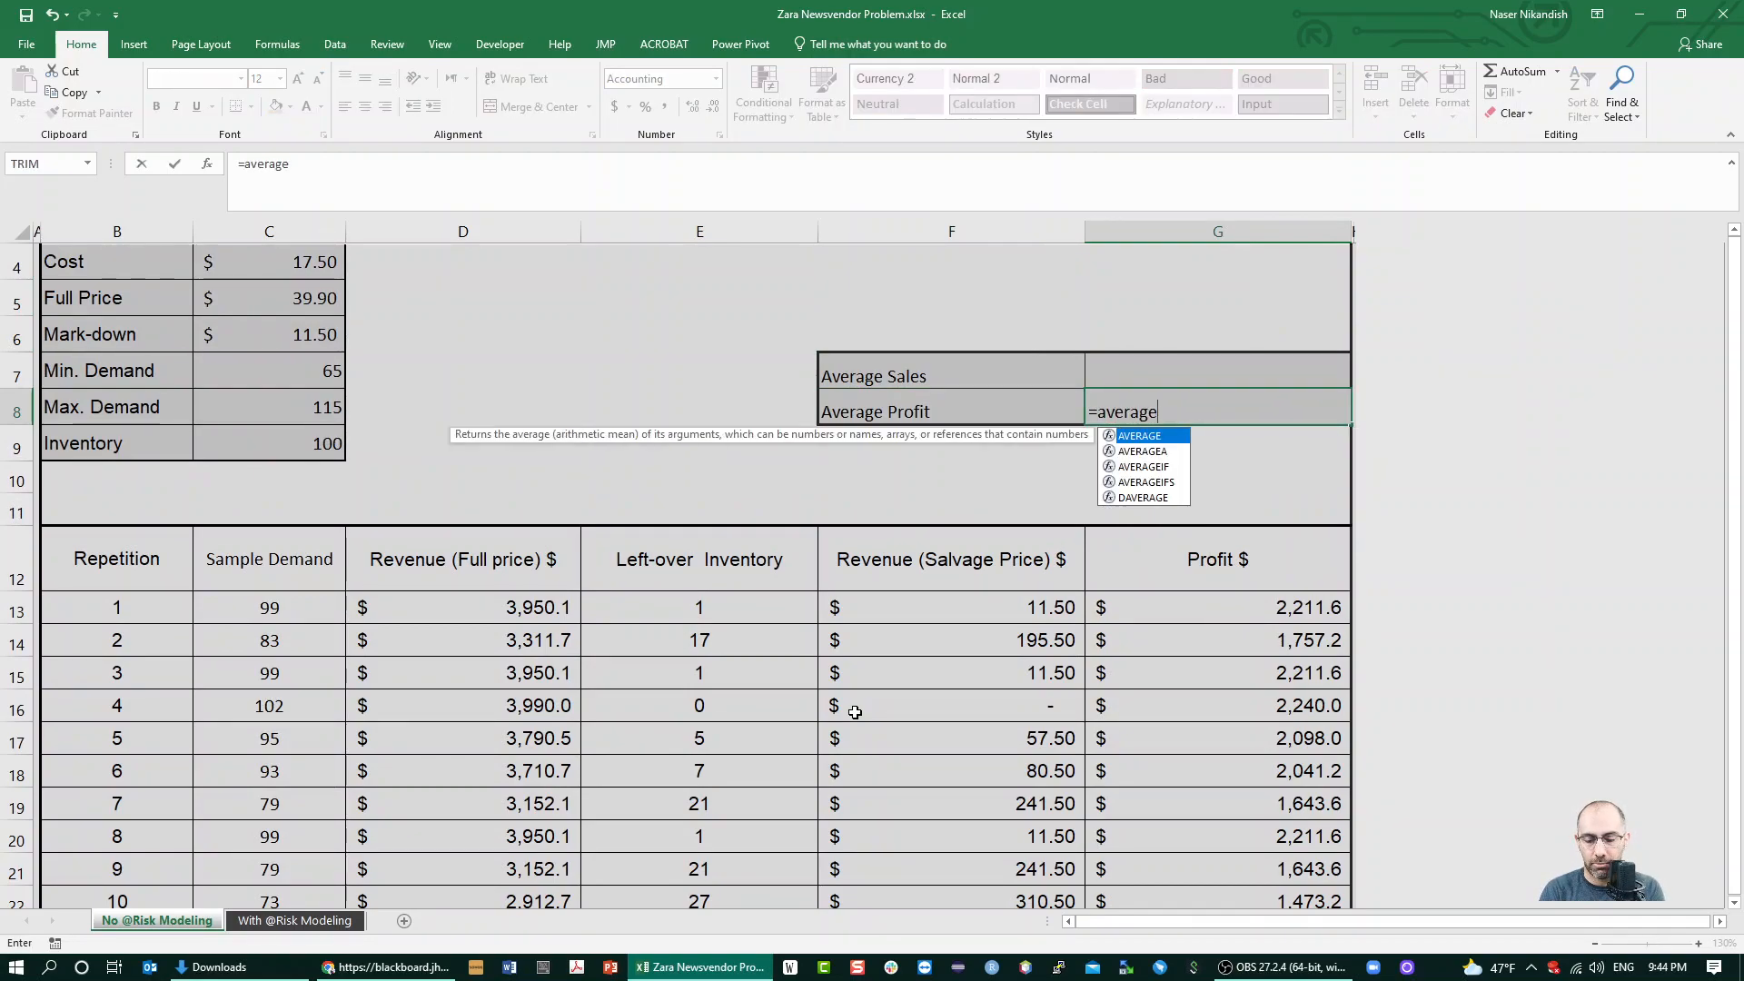
key("Down")
key("Down")
key("Down")
key("Down")
key("Down")
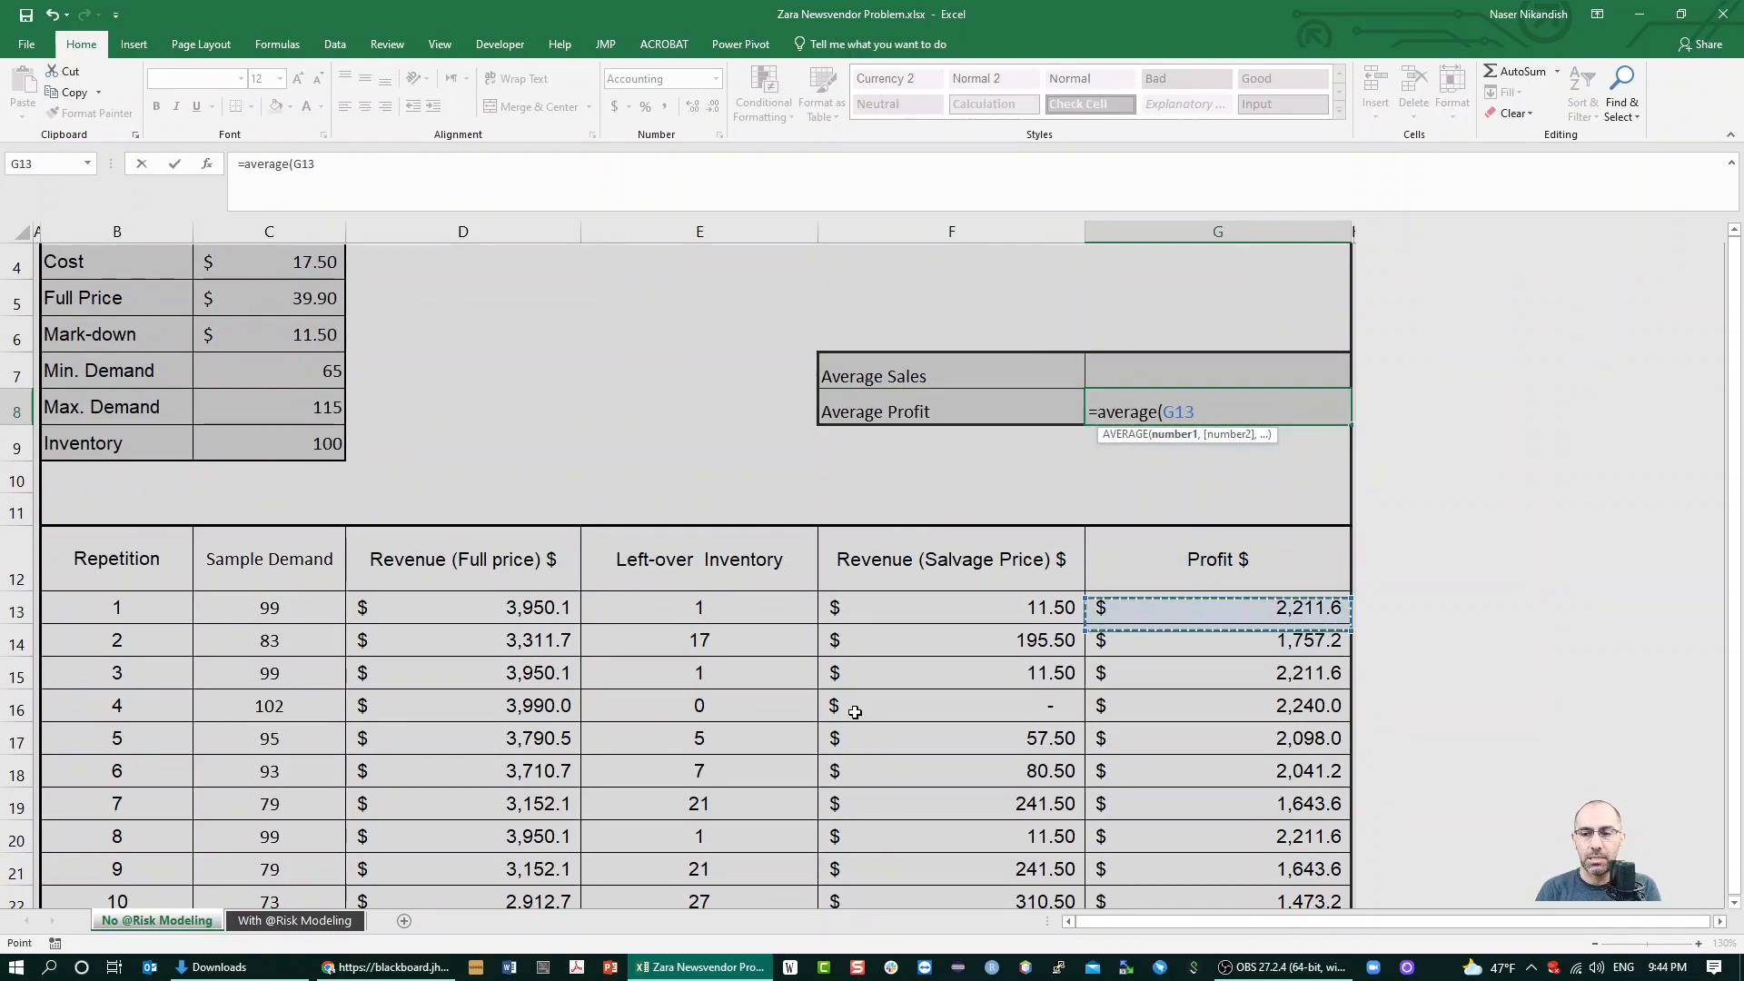
key("ctrl+shift+Down")
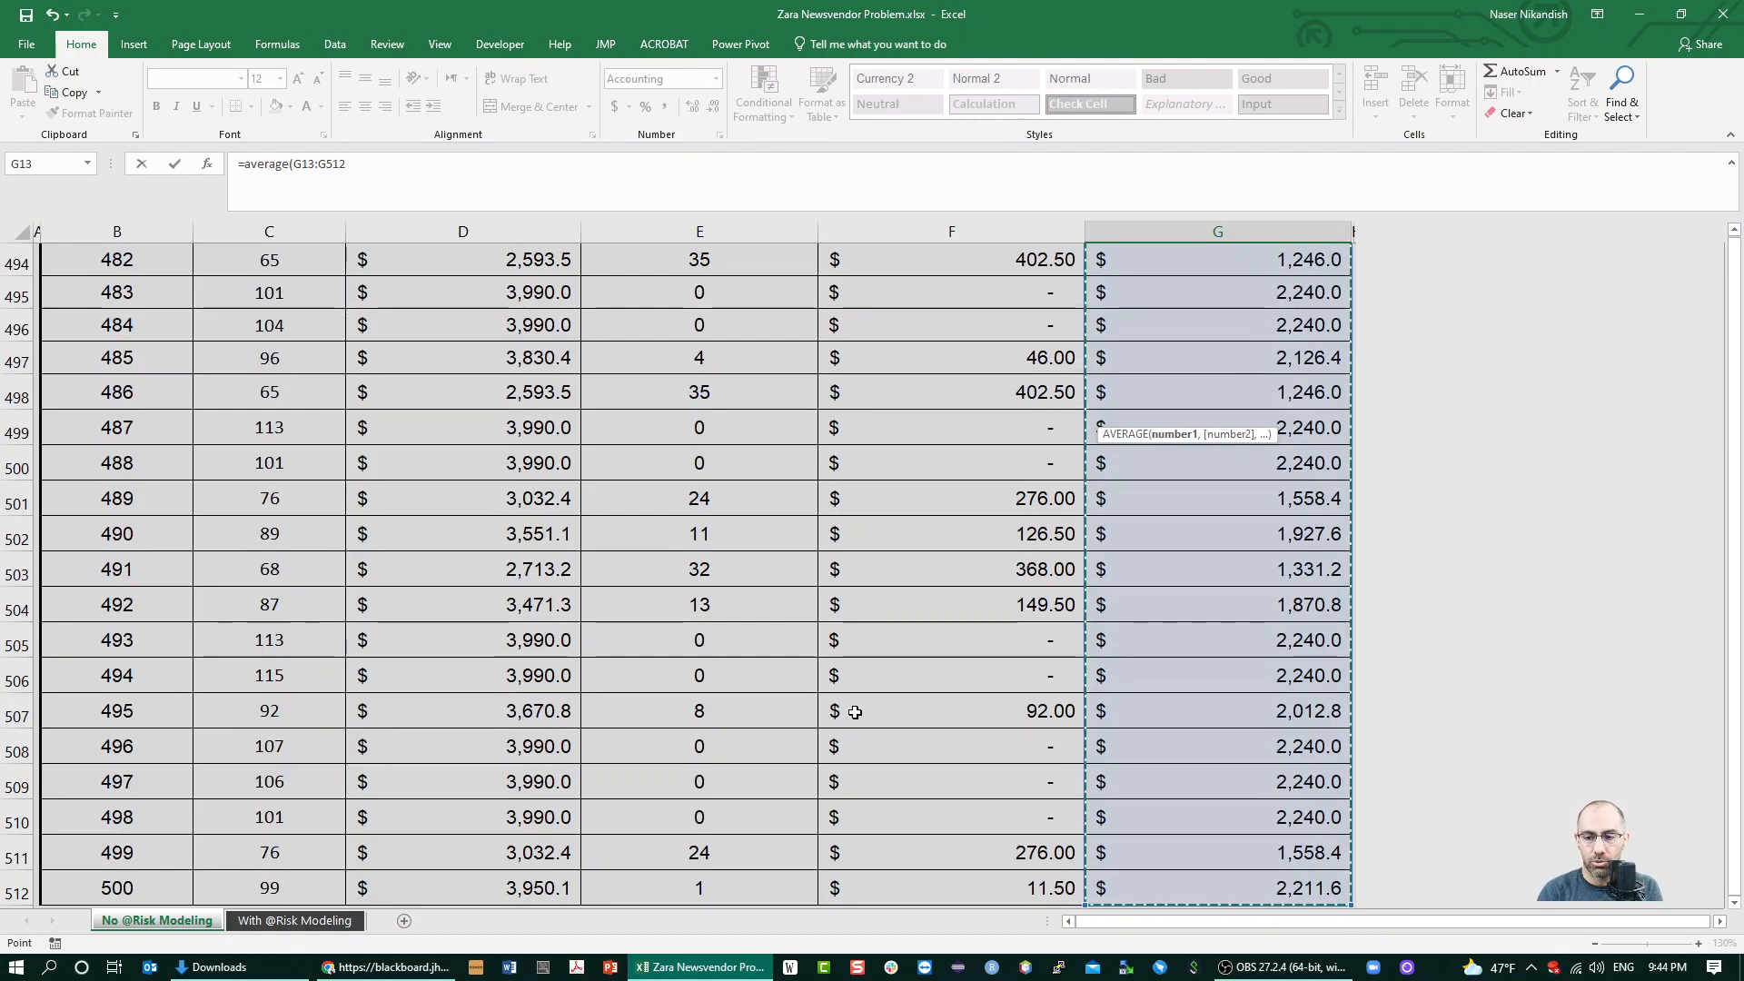
key("Return")
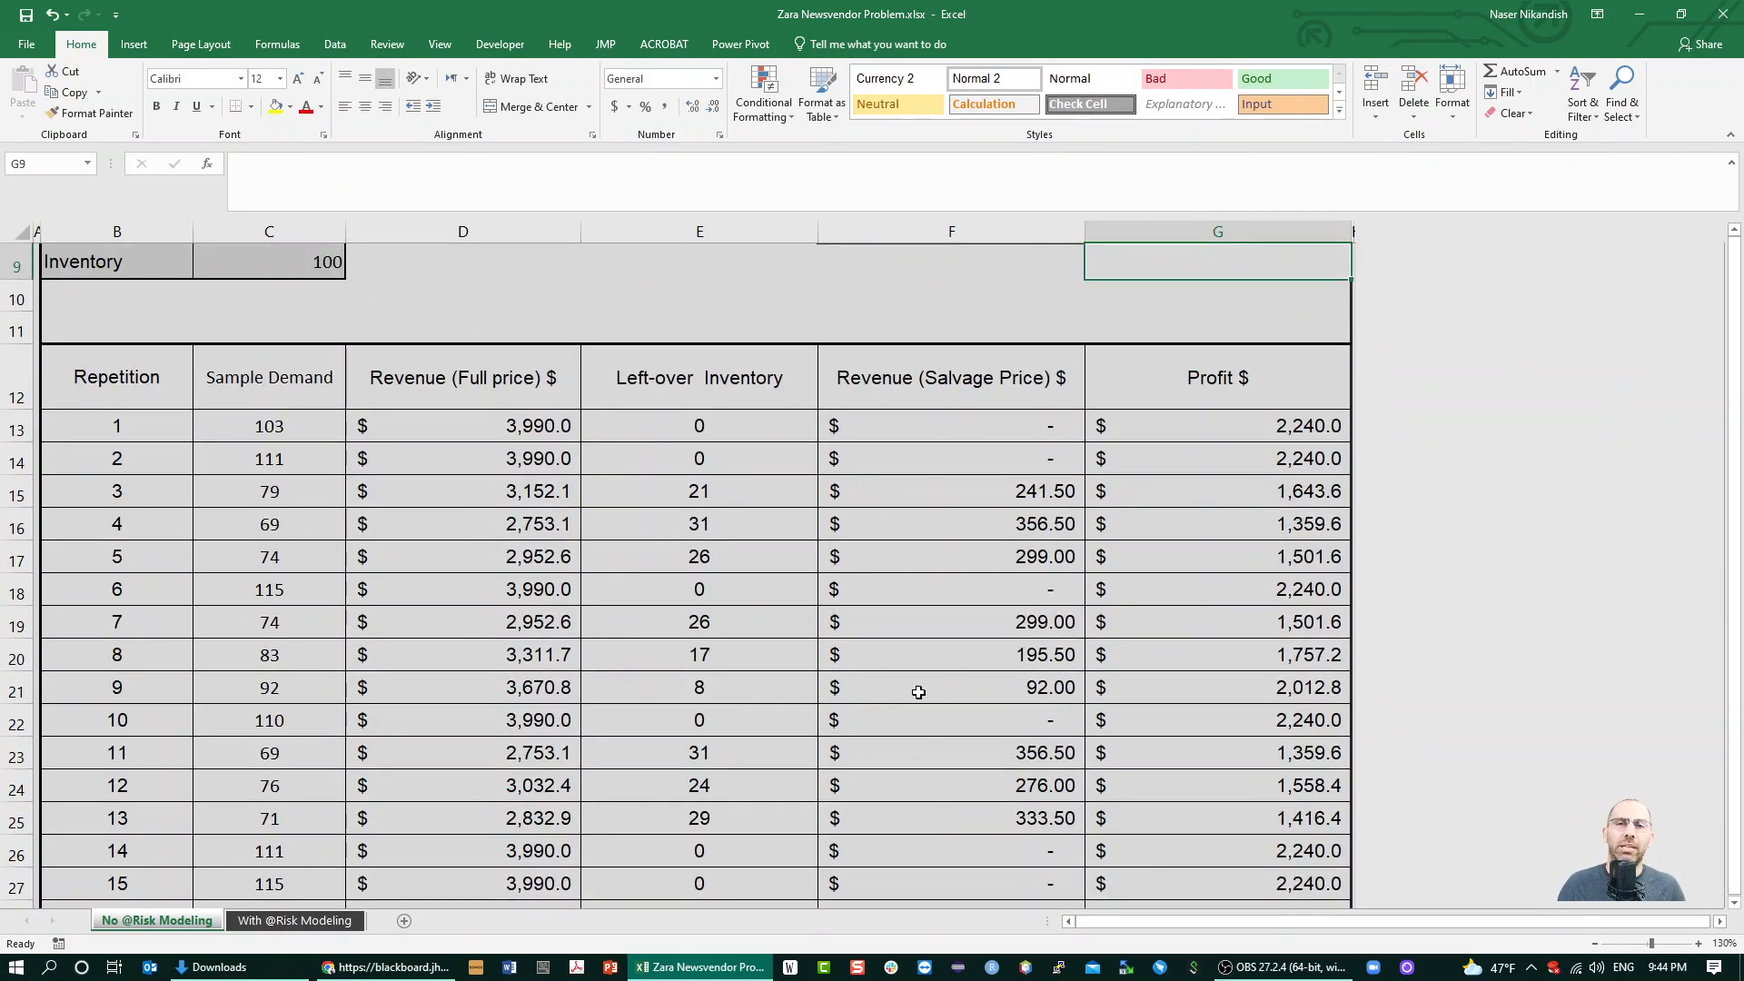
Recalculate the worksheet several times to examine how the average profit varies between simulation runs
scroll(912, 708, "up", 3)
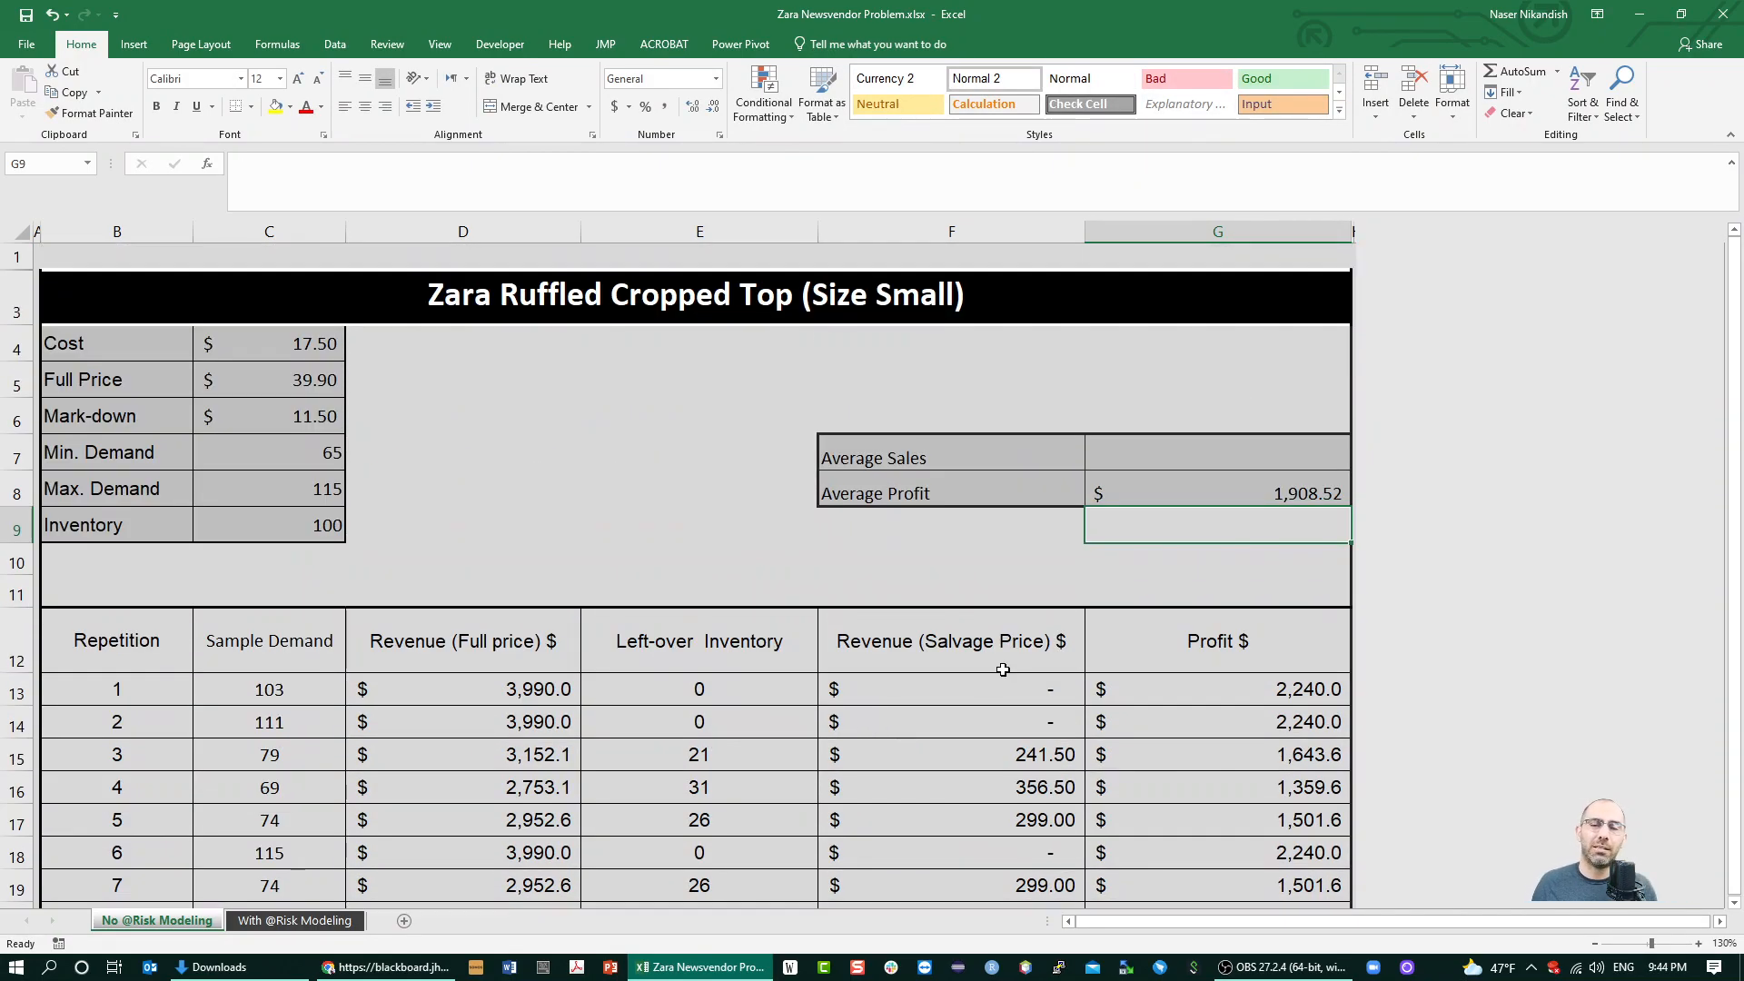
key("F9")
key("F9")
key("F9")
key("F9")
key("F9")
key("F9")
key("F9")
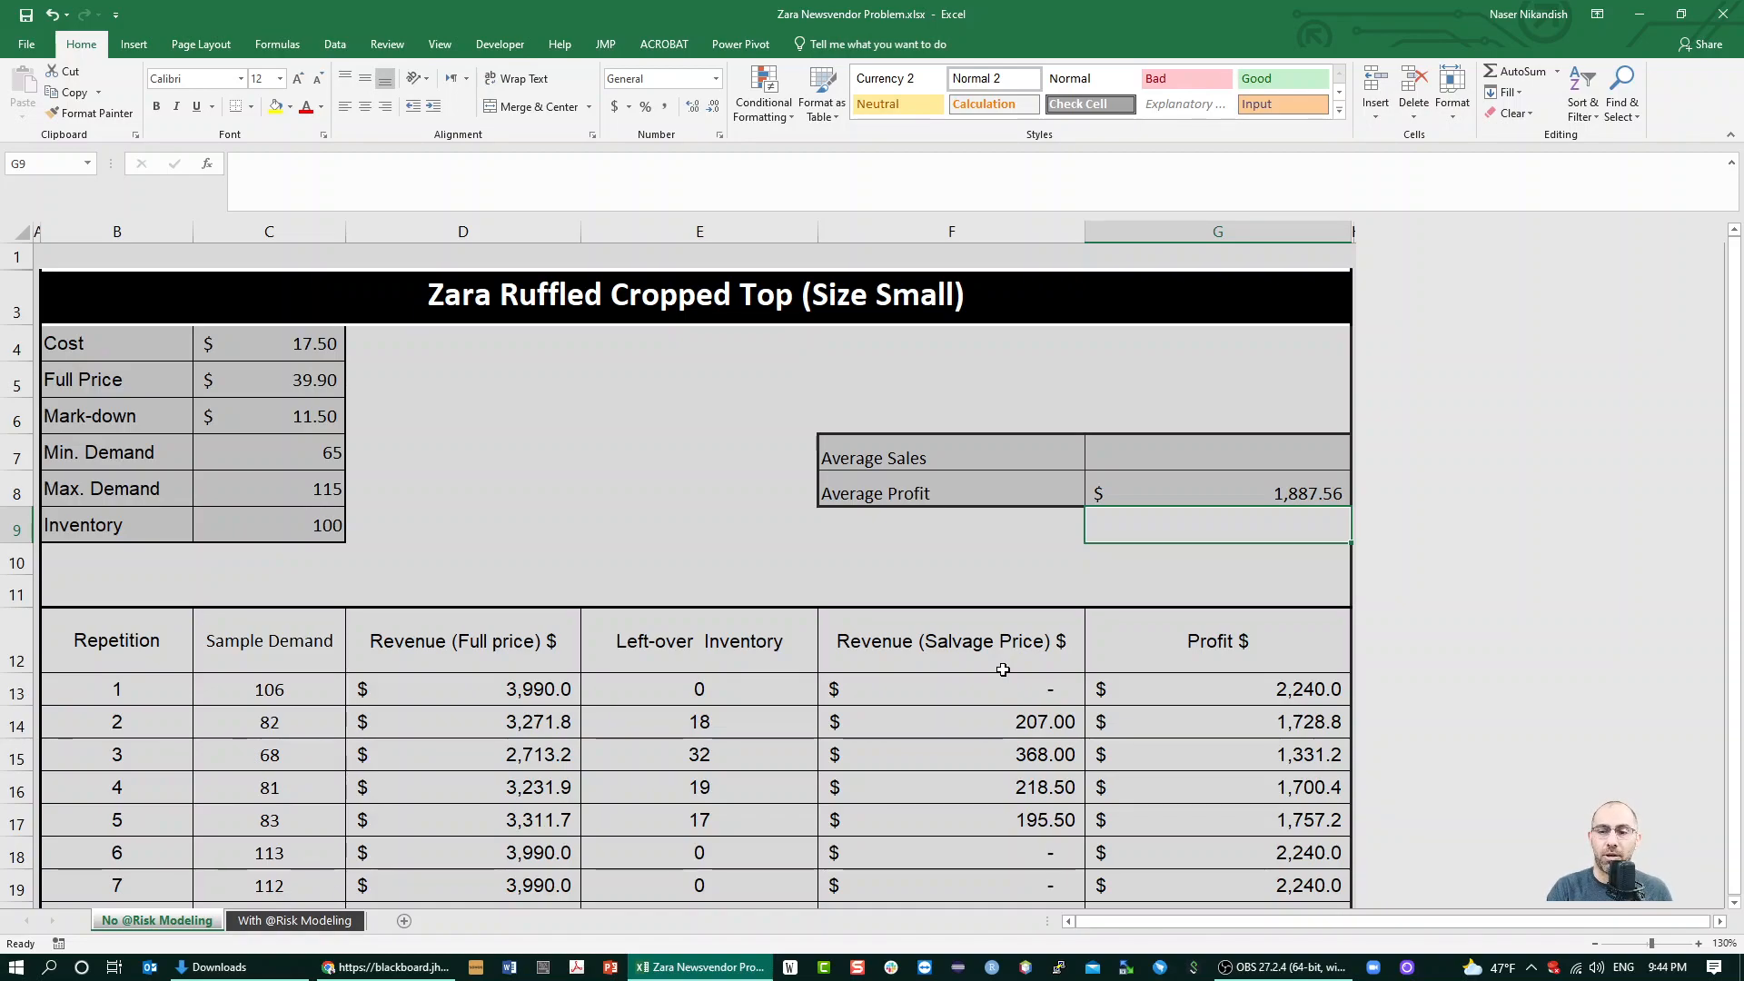
Insert a histogram of the simulated profits in G13:G512
key("Down")
key("Down")
key("Down")
key("Down")
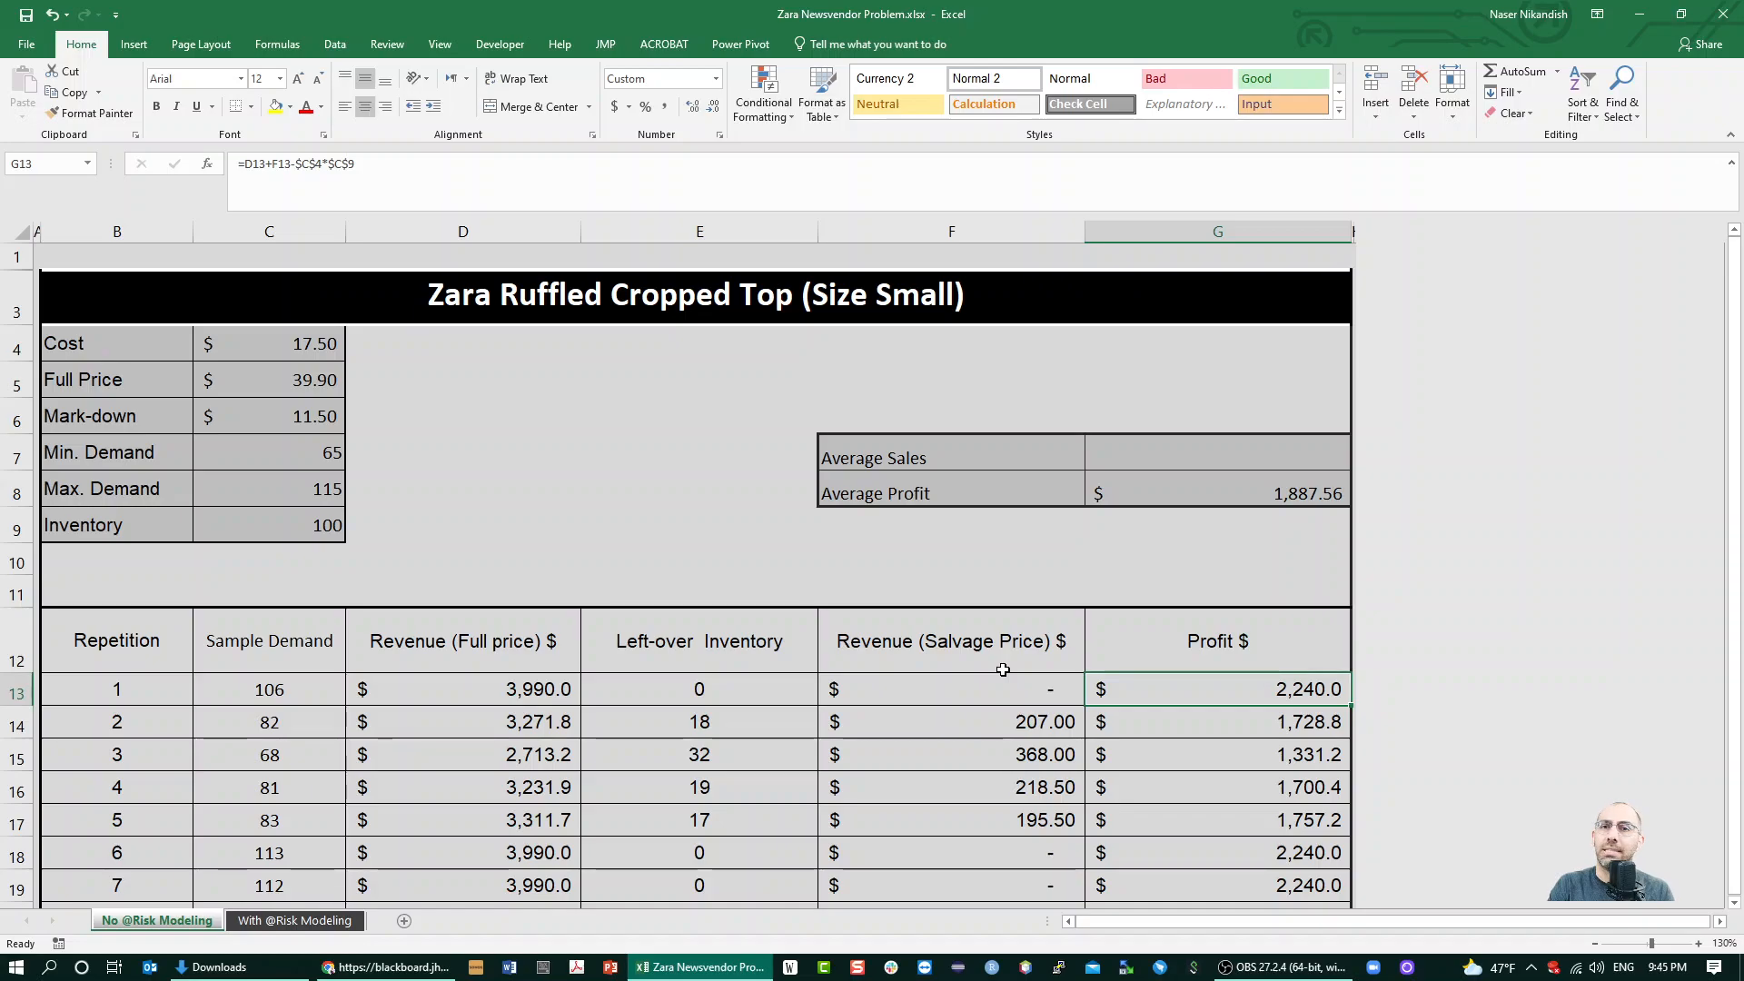
key("ctrl+shift+Down")
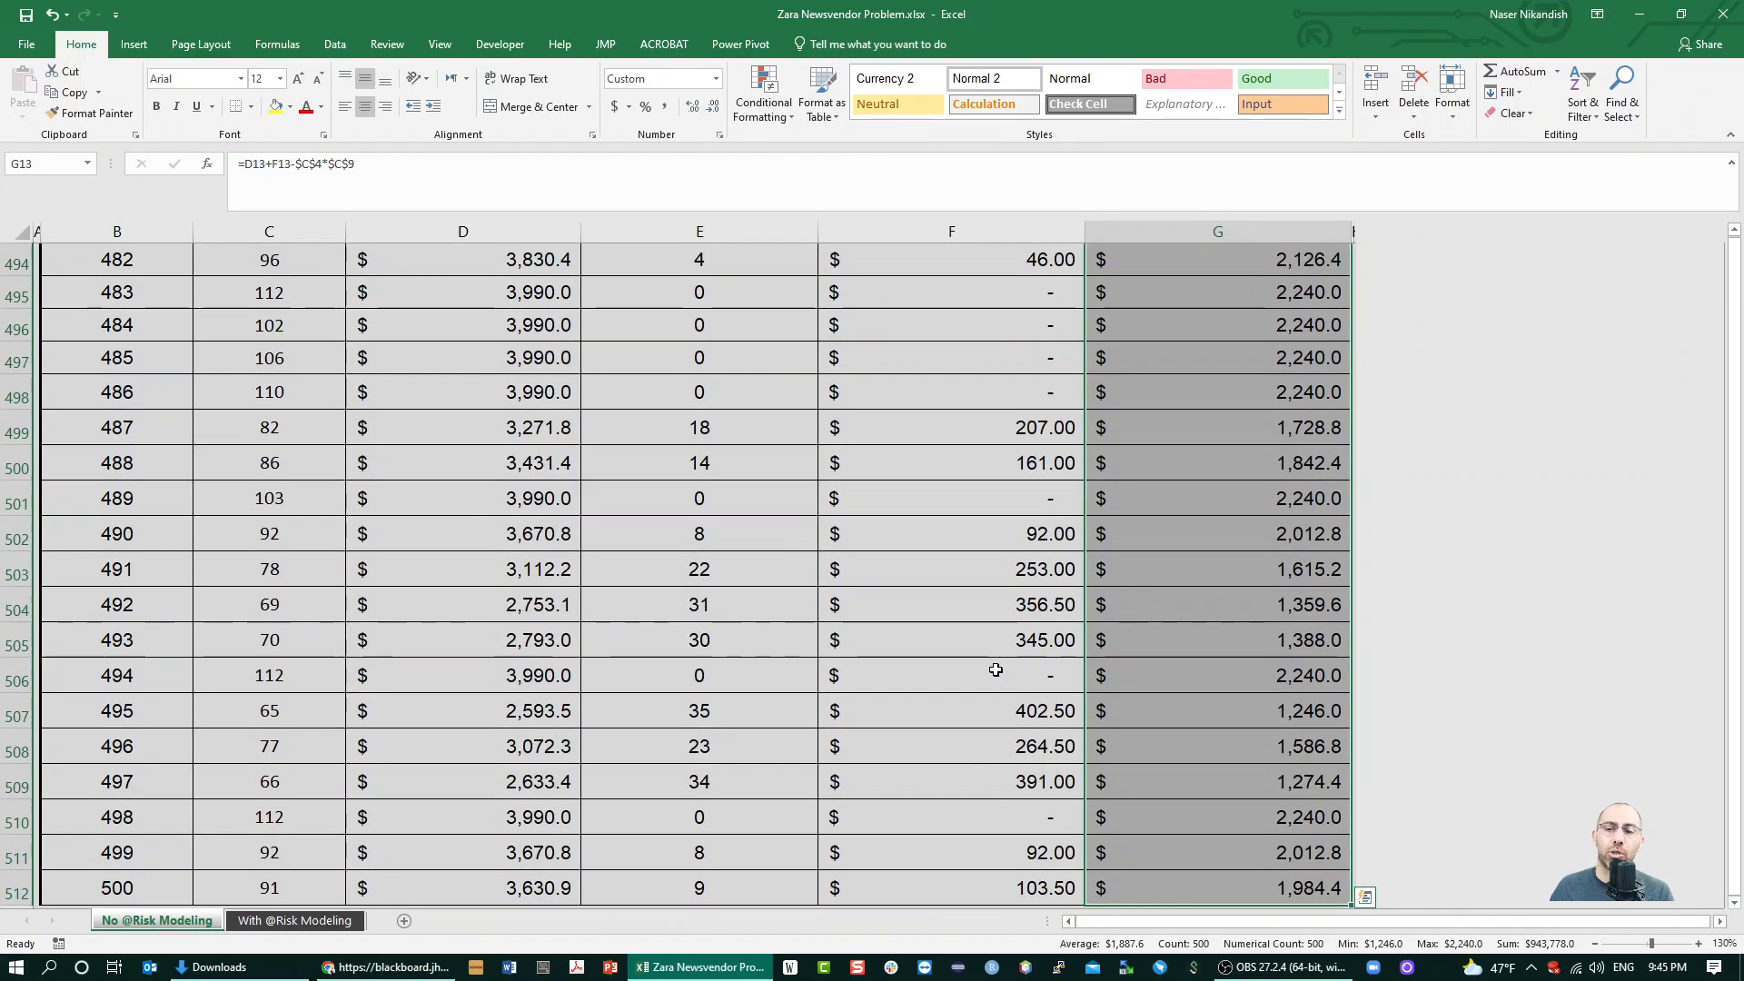
left_click(133, 43)
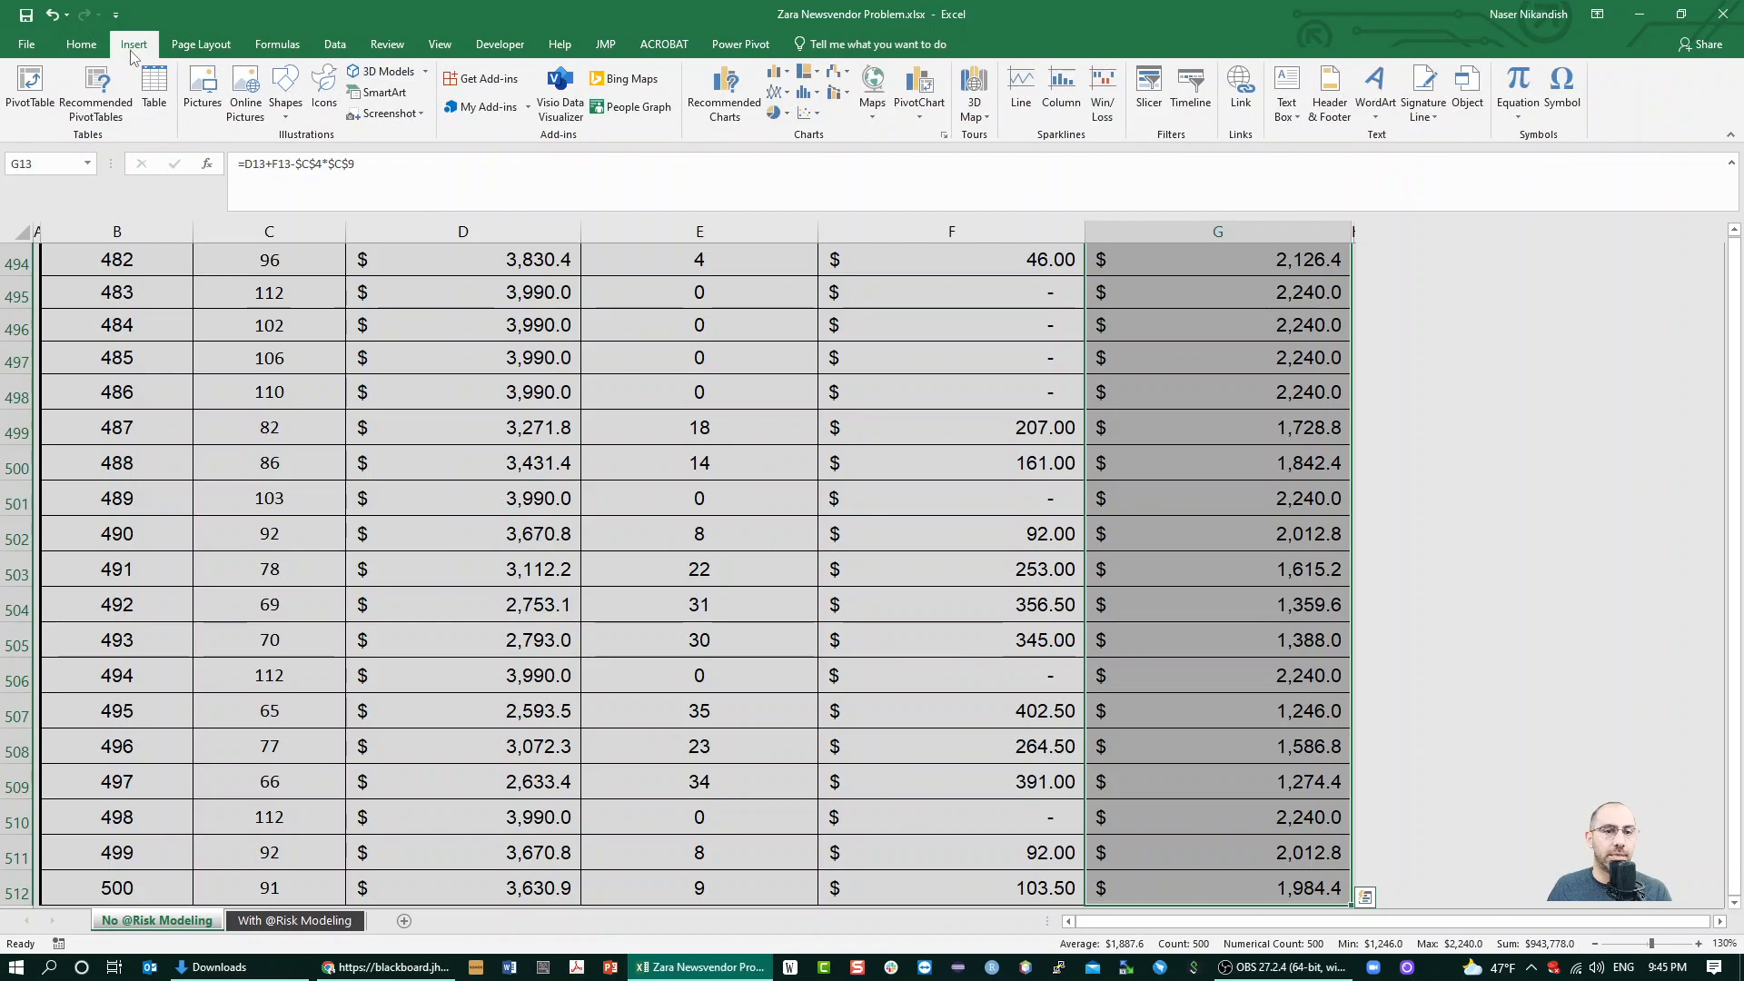
left_click(805, 91)
left_click(817, 150)
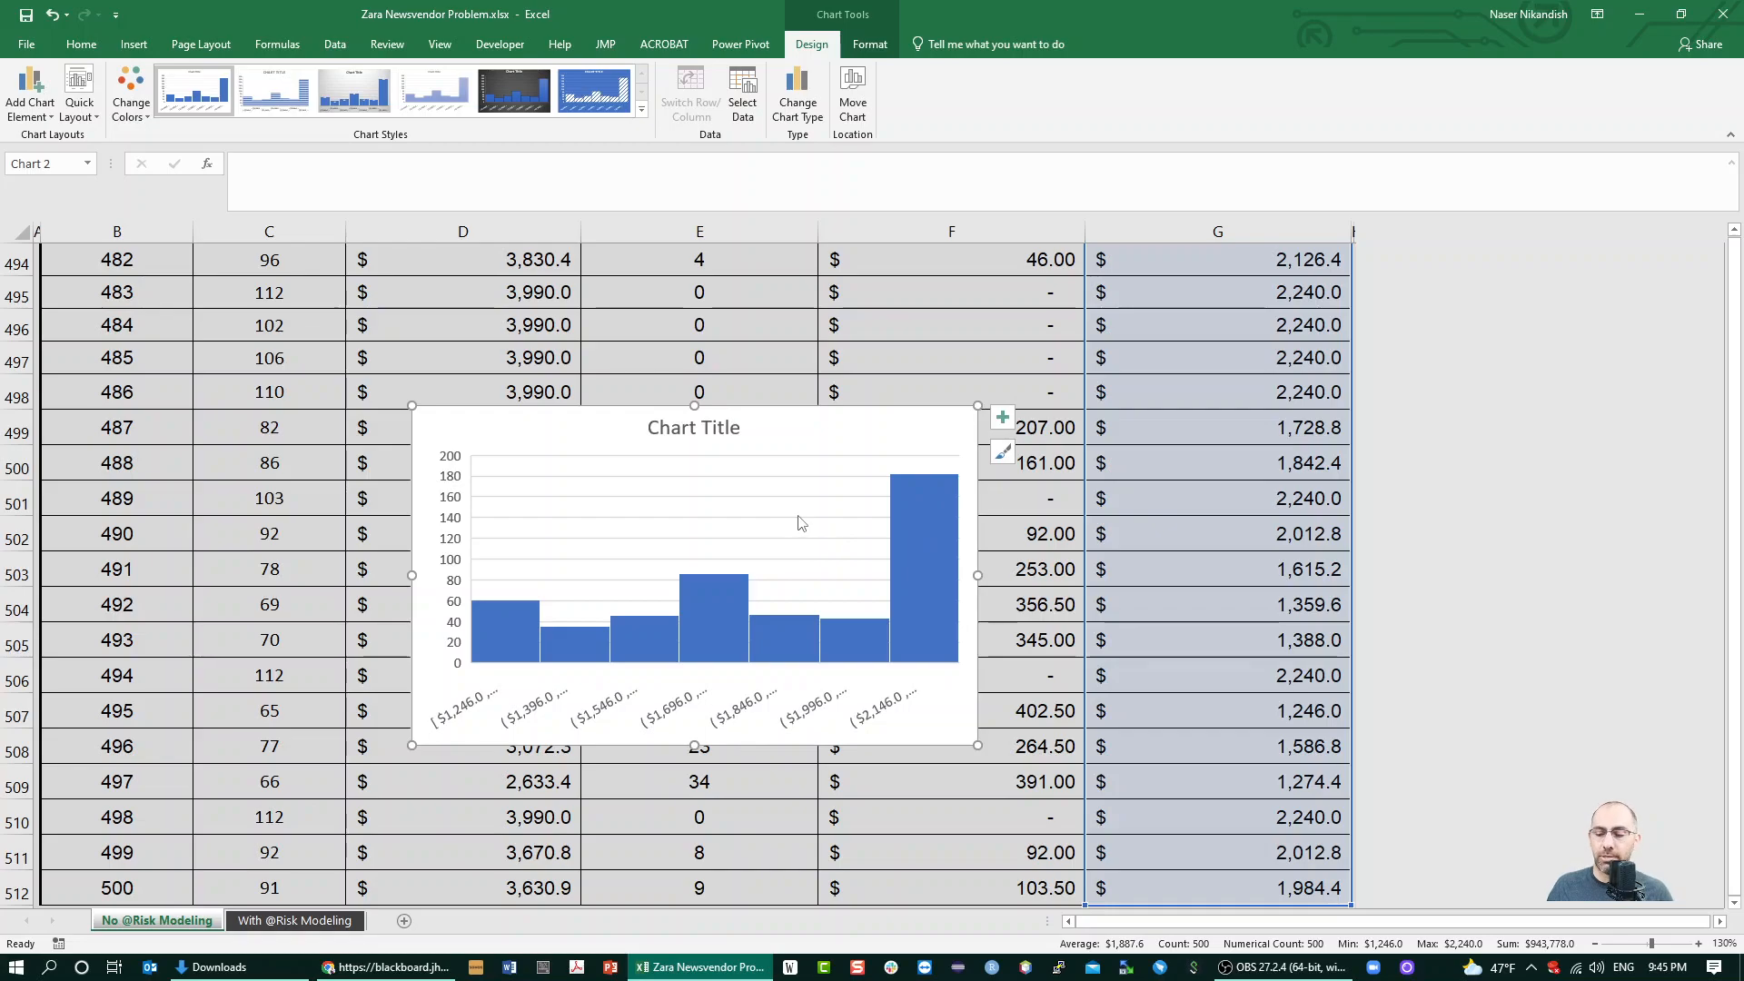
Recalculate the simulation several times to examine how the shape of the profit histogram changes
key("F9")
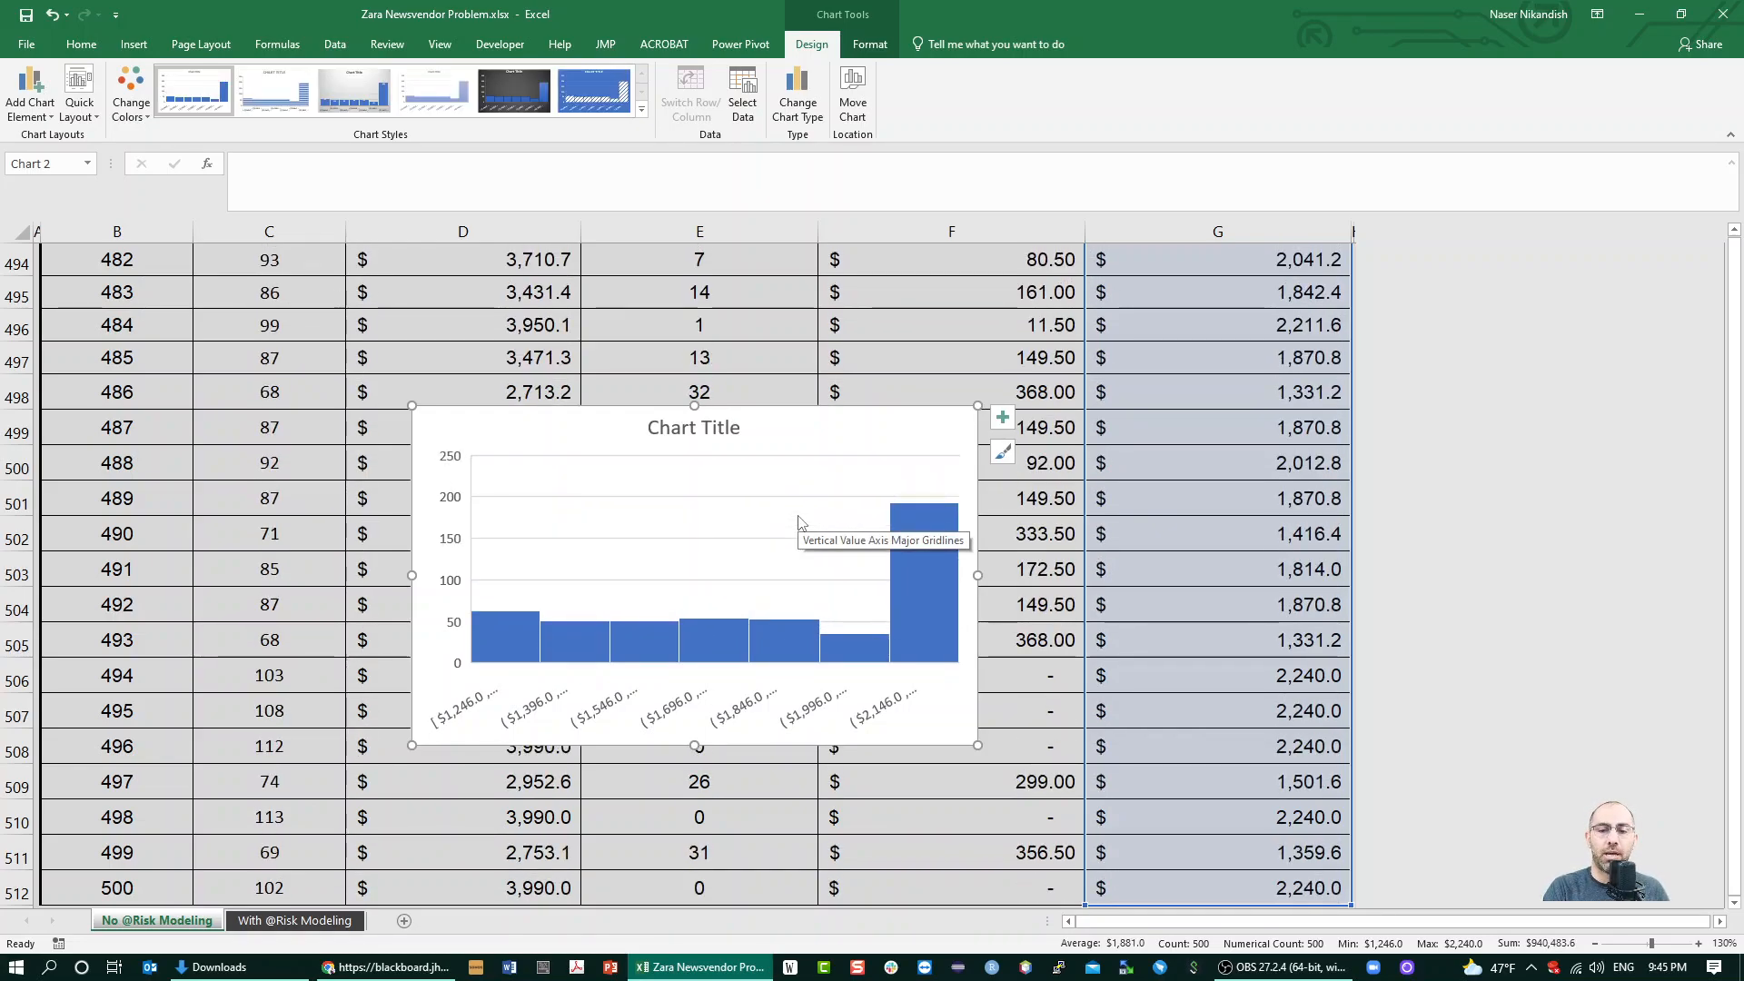
key("F9")
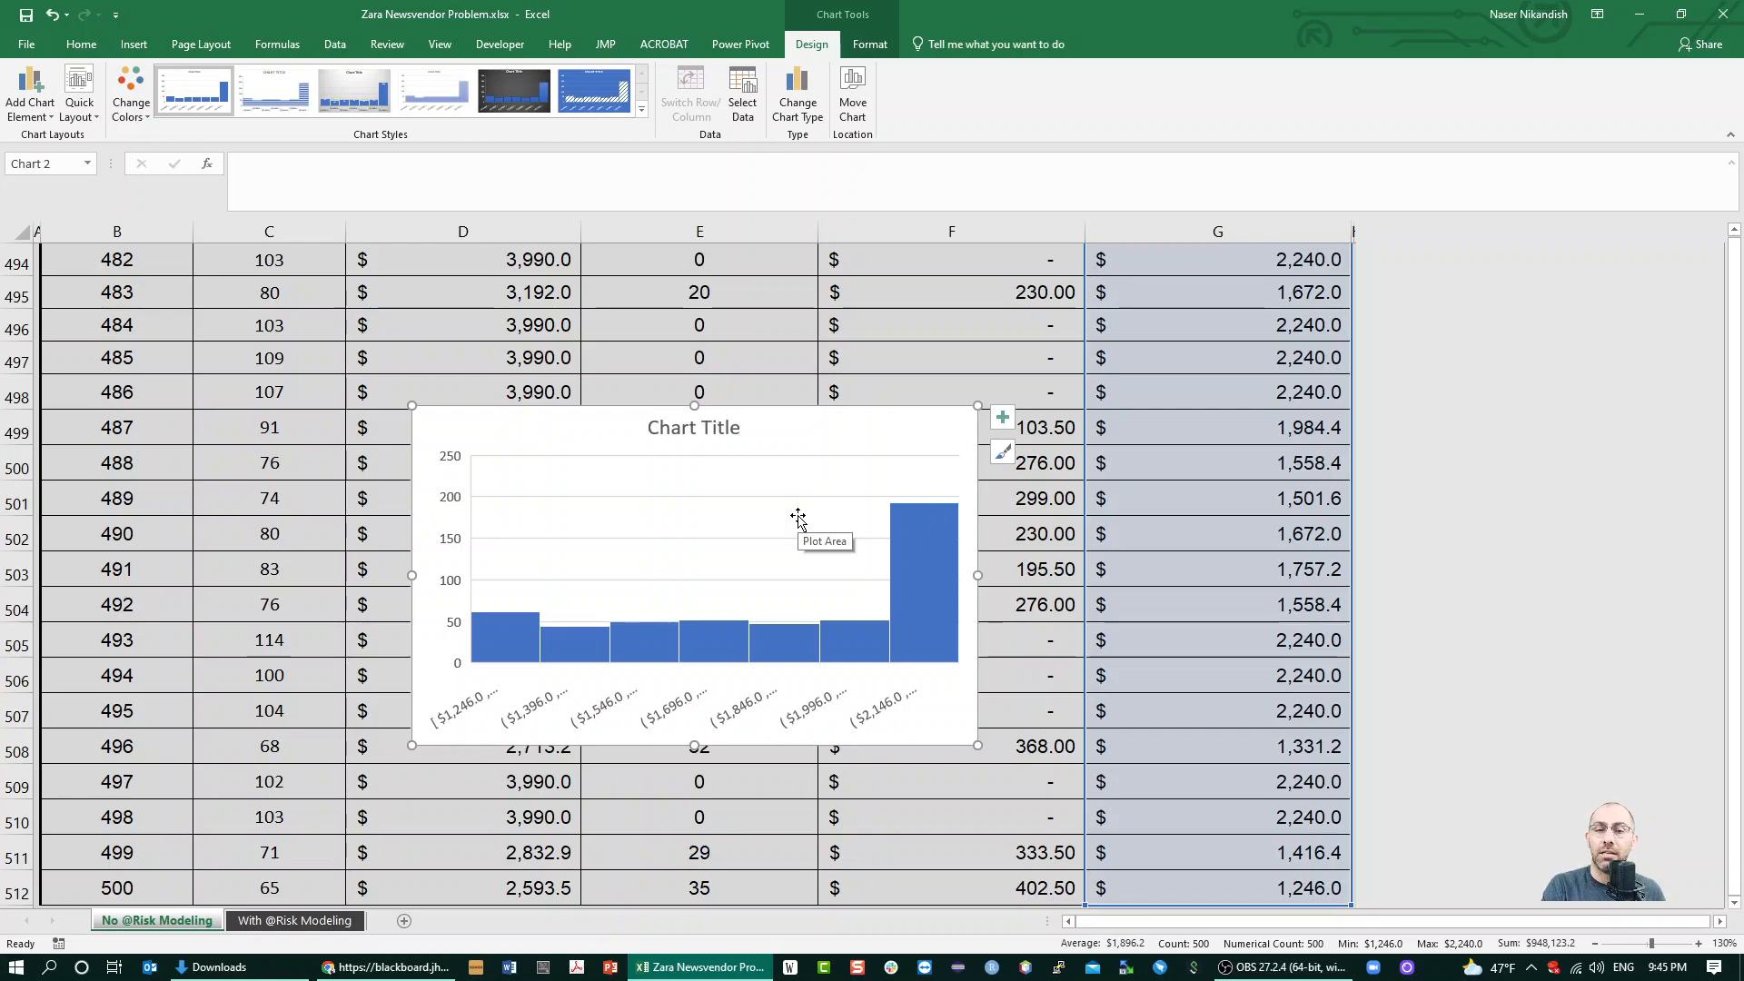
key("F9")
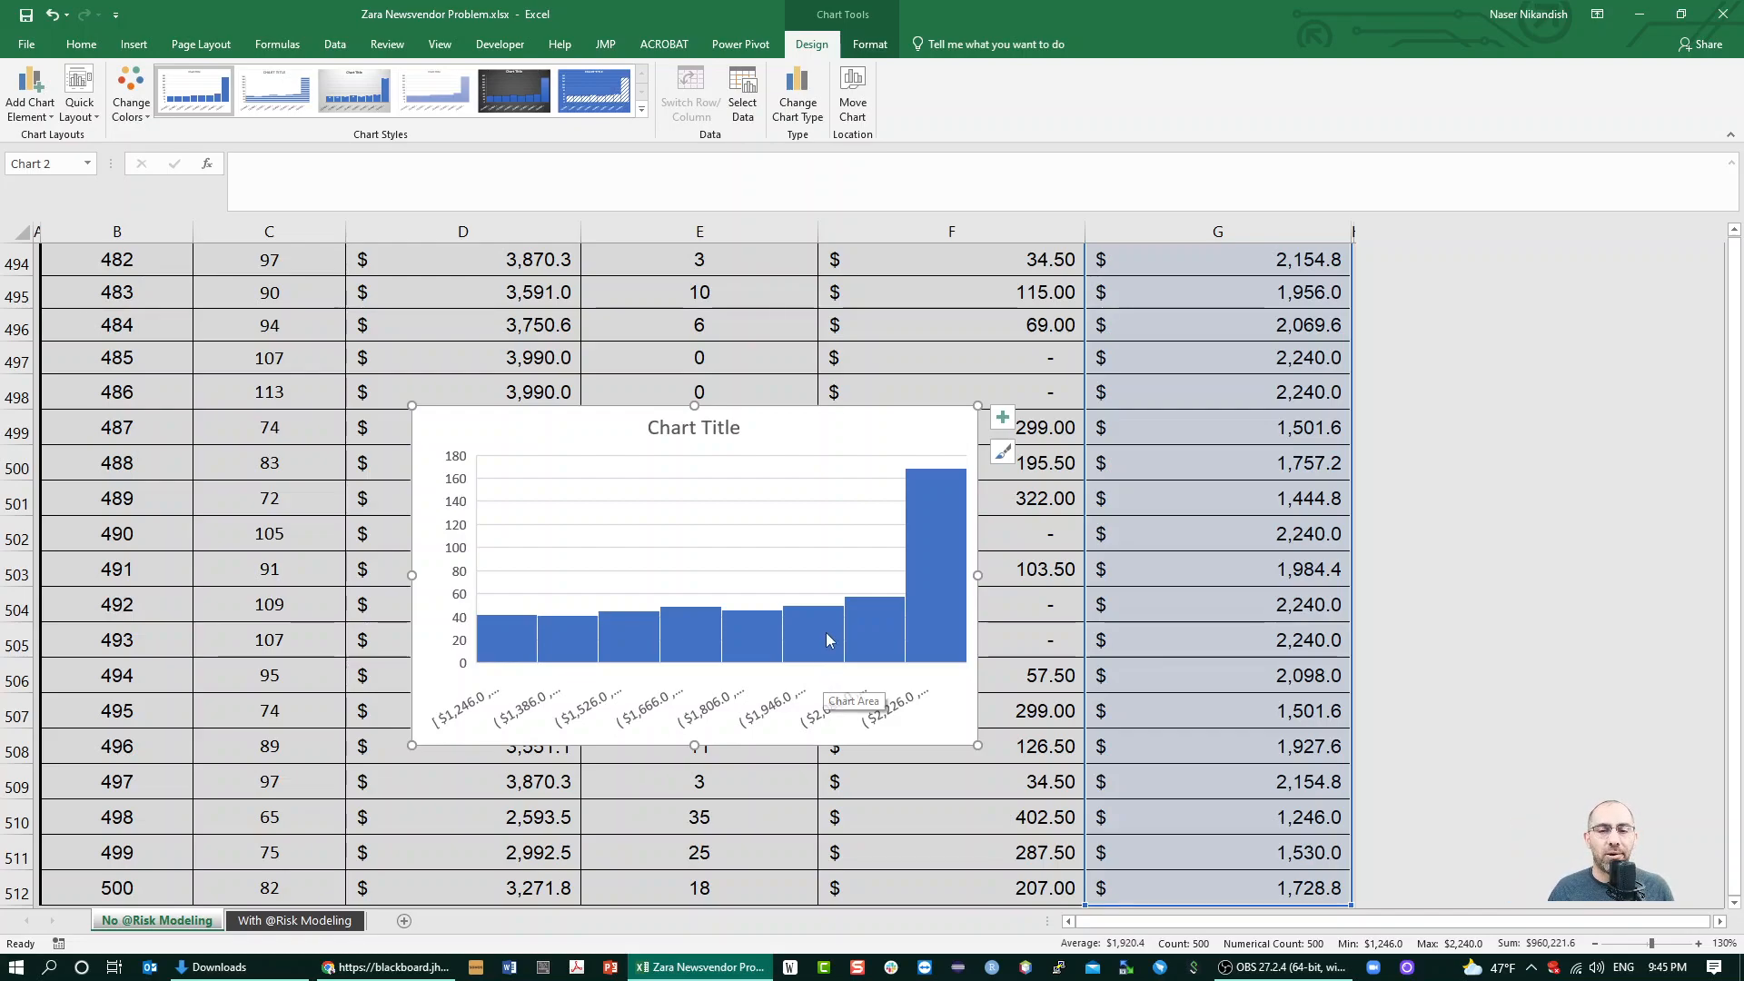
scroll(816, 540, "up", 1)
left_click(818, 427)
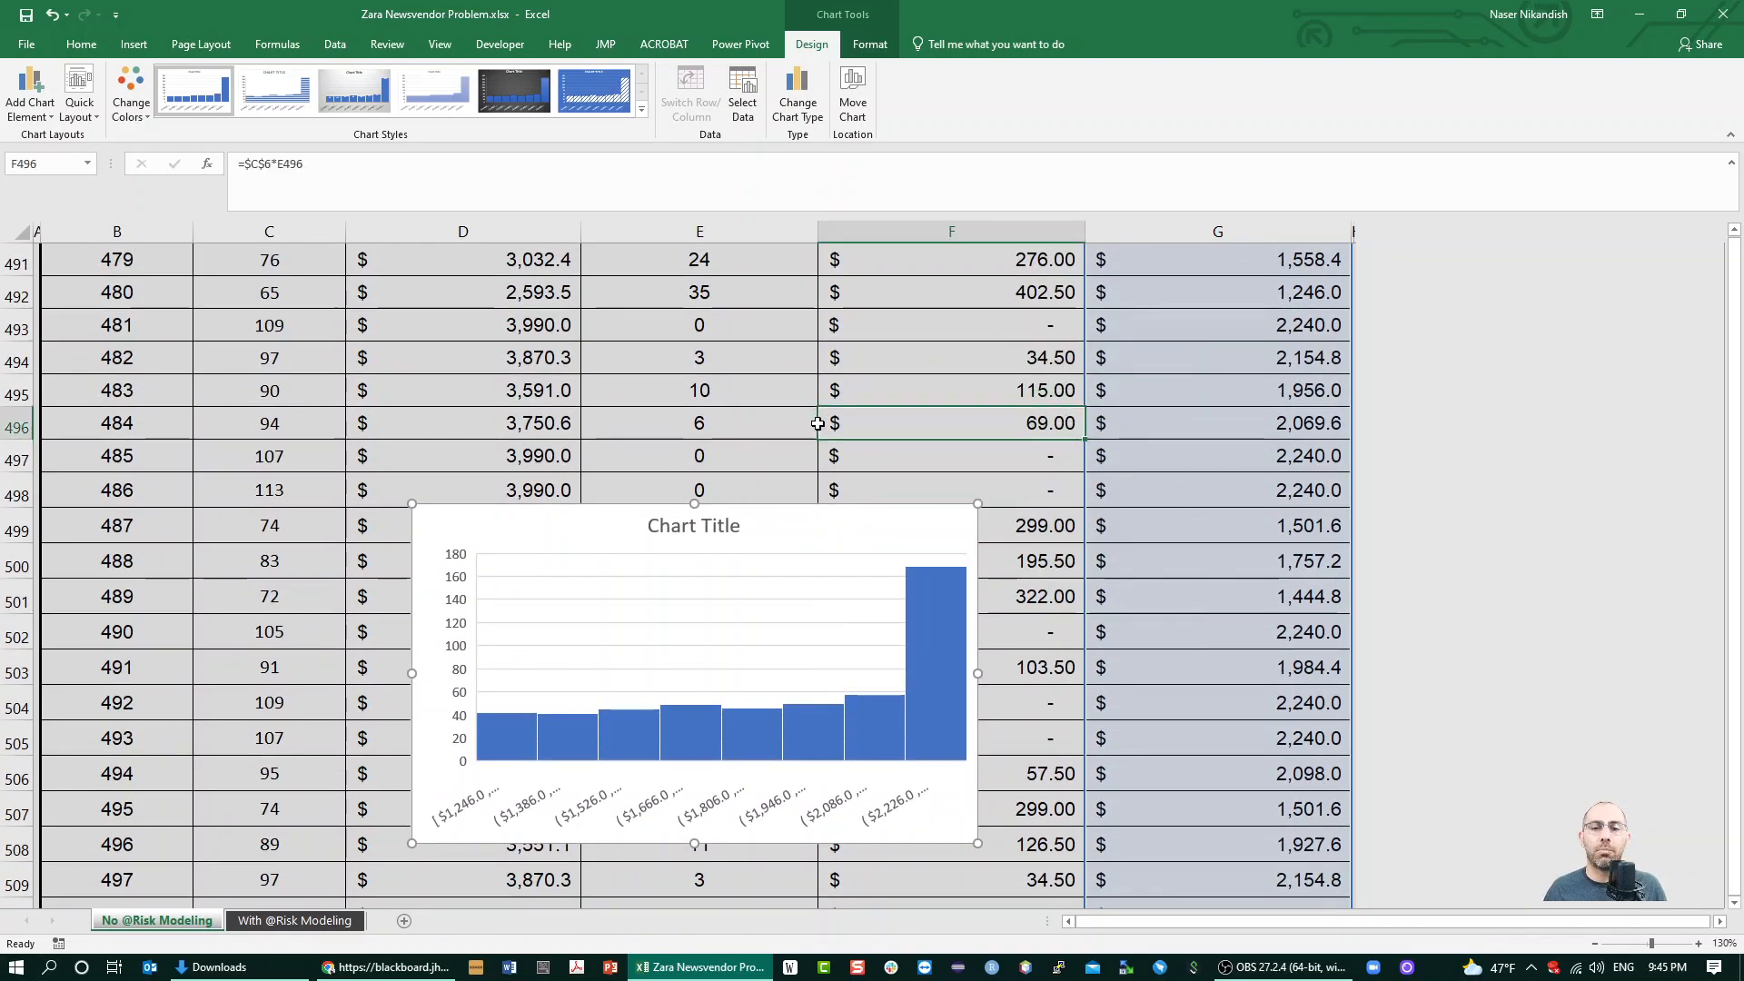
scroll(990, 456, "up", 1)
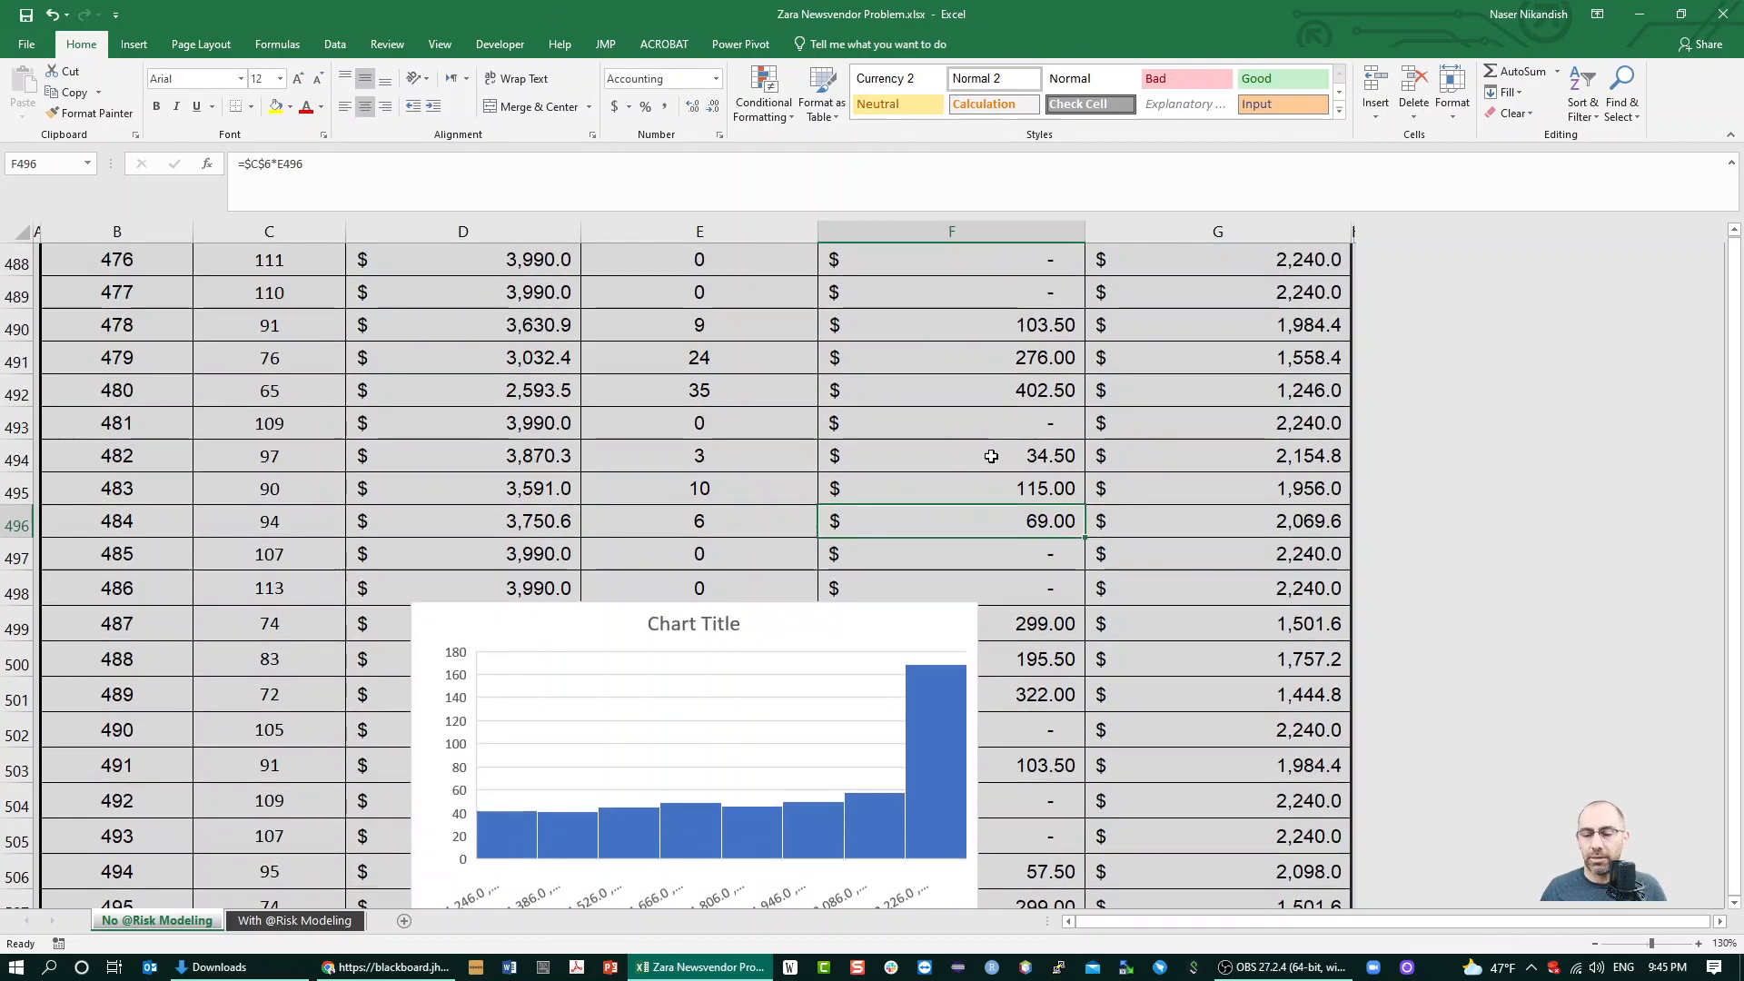
key("ctrl+Up")
scroll(456, 389, "up", 4)
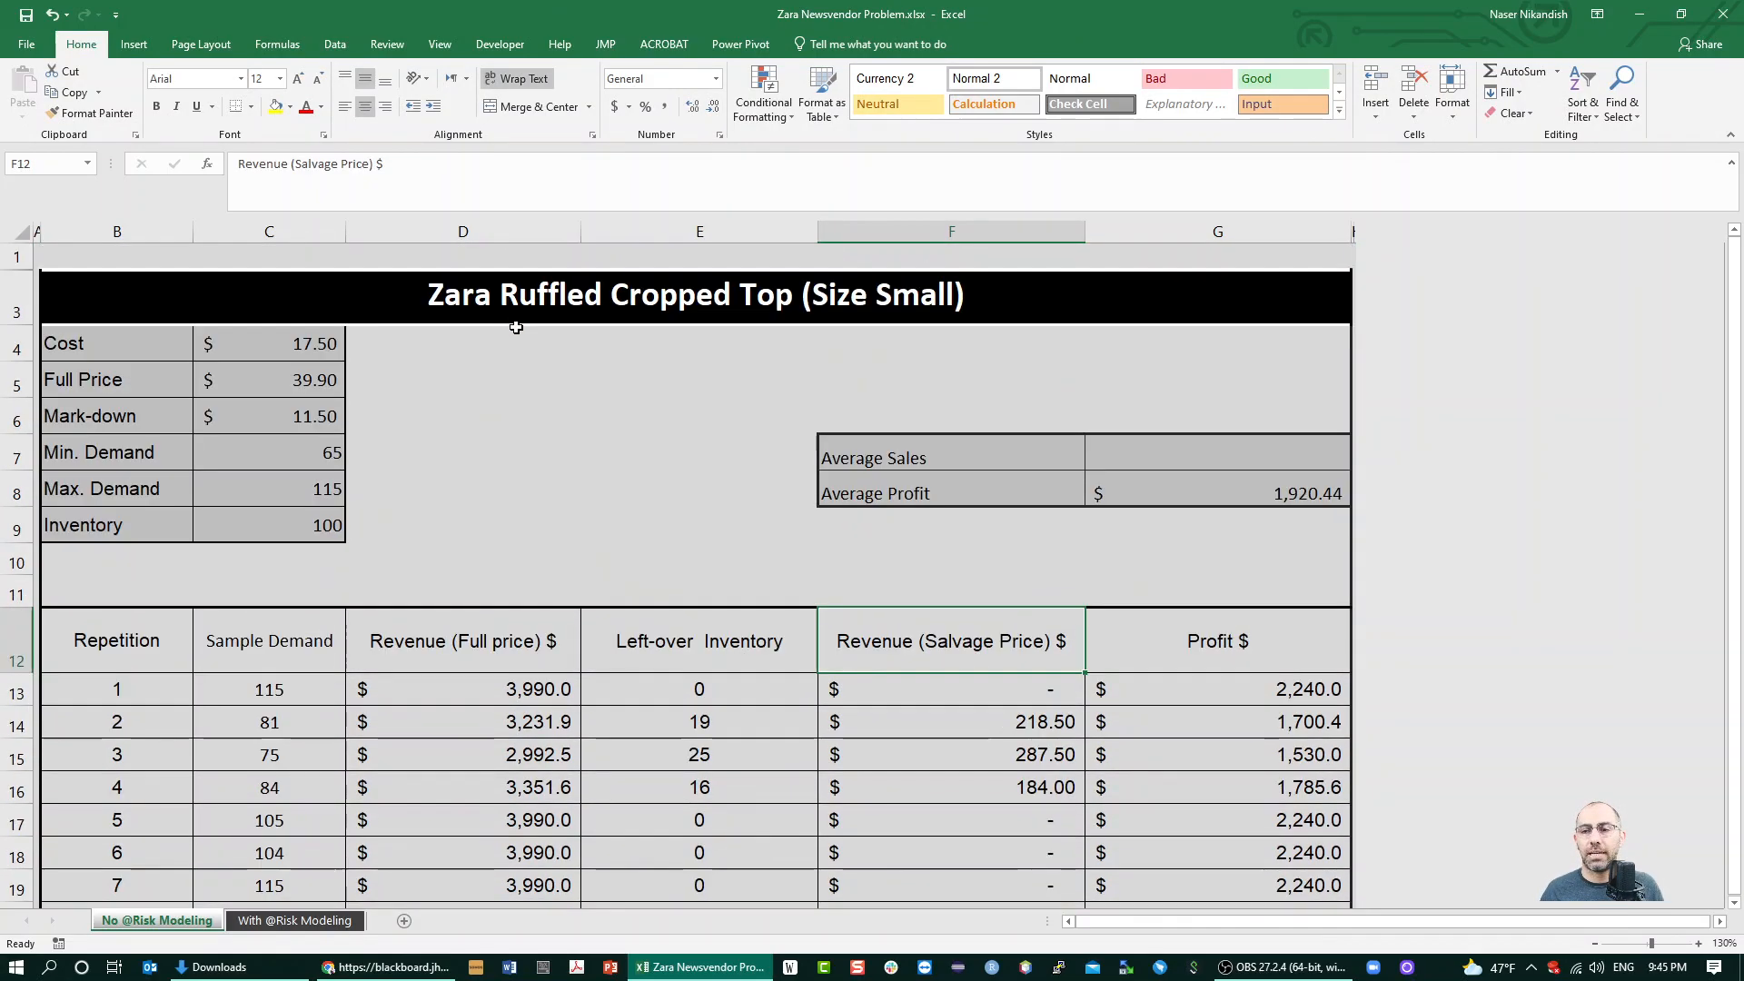
left_click(1234, 440)
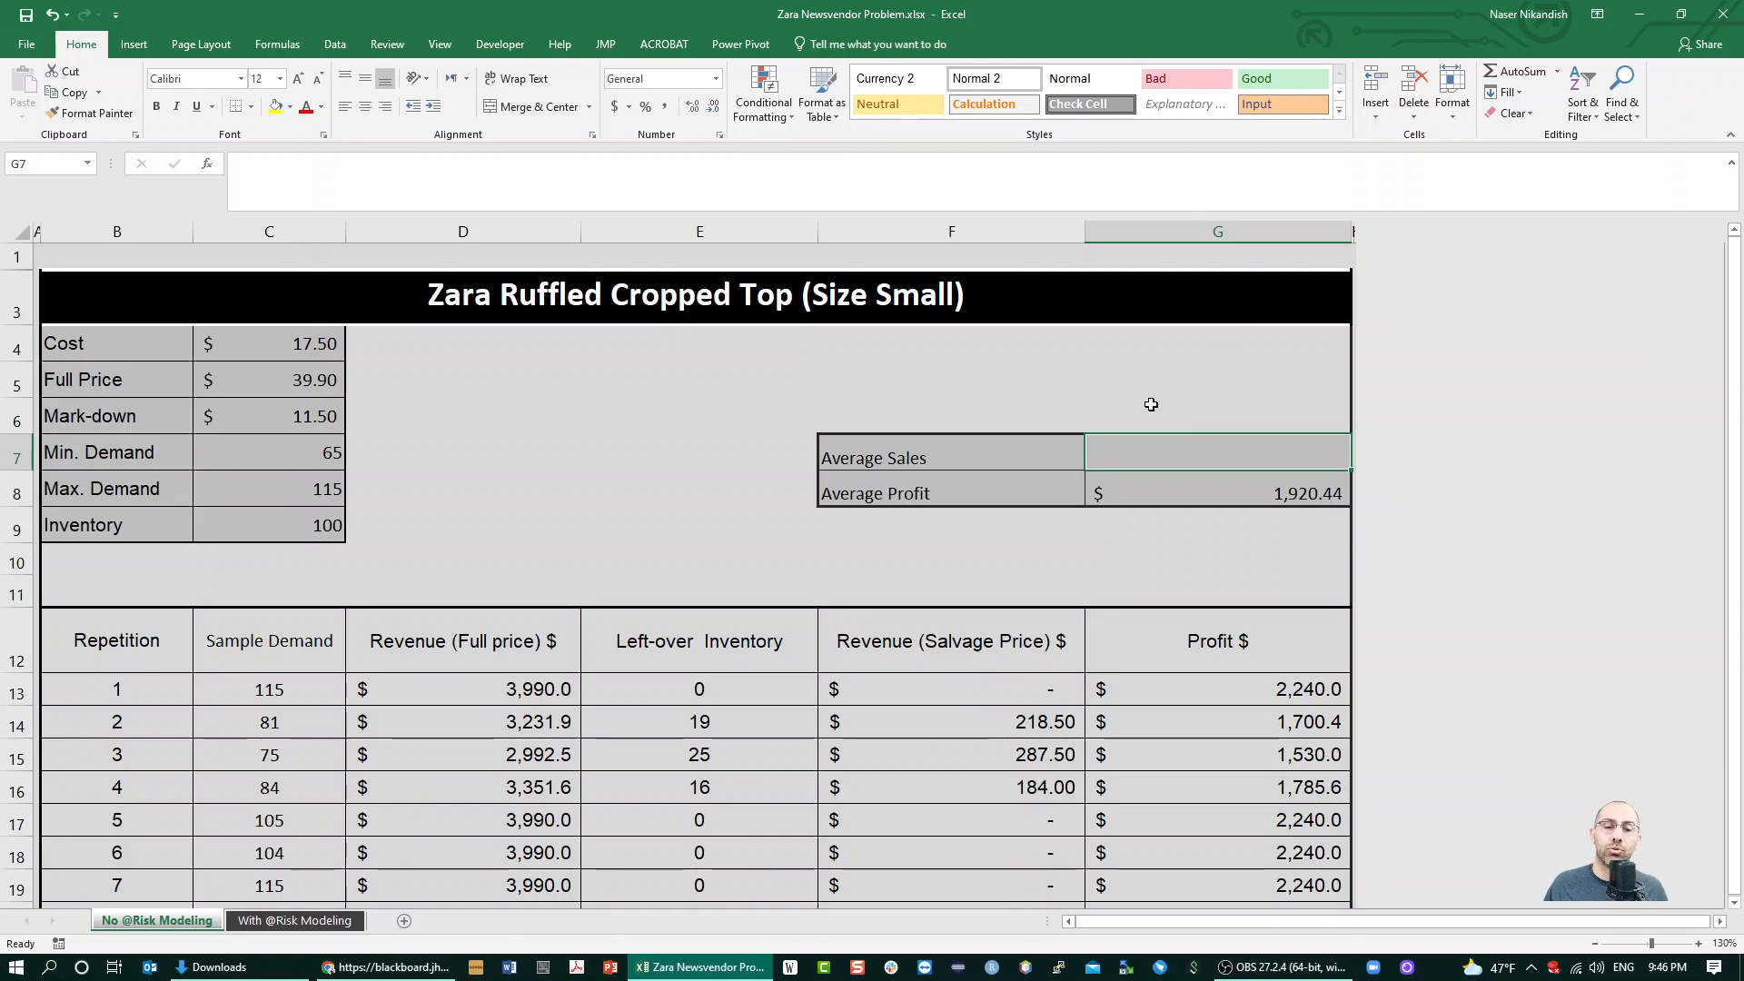
left_click(494, 798)
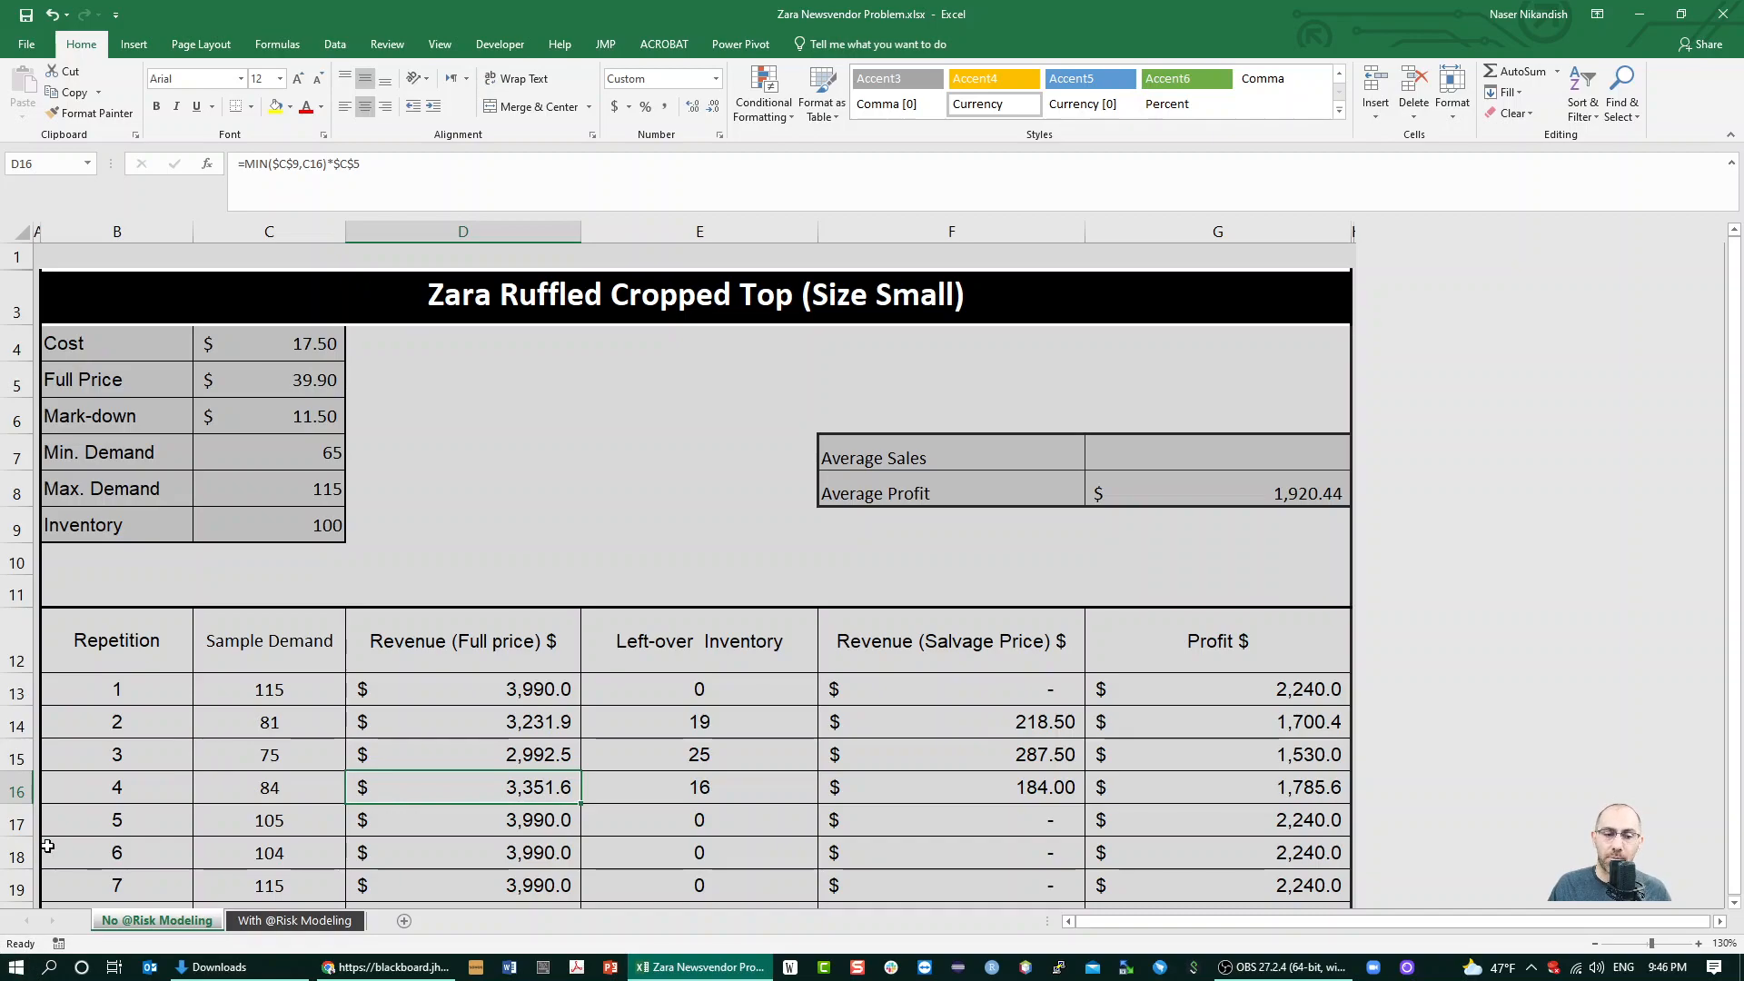
left_click(304, 923)
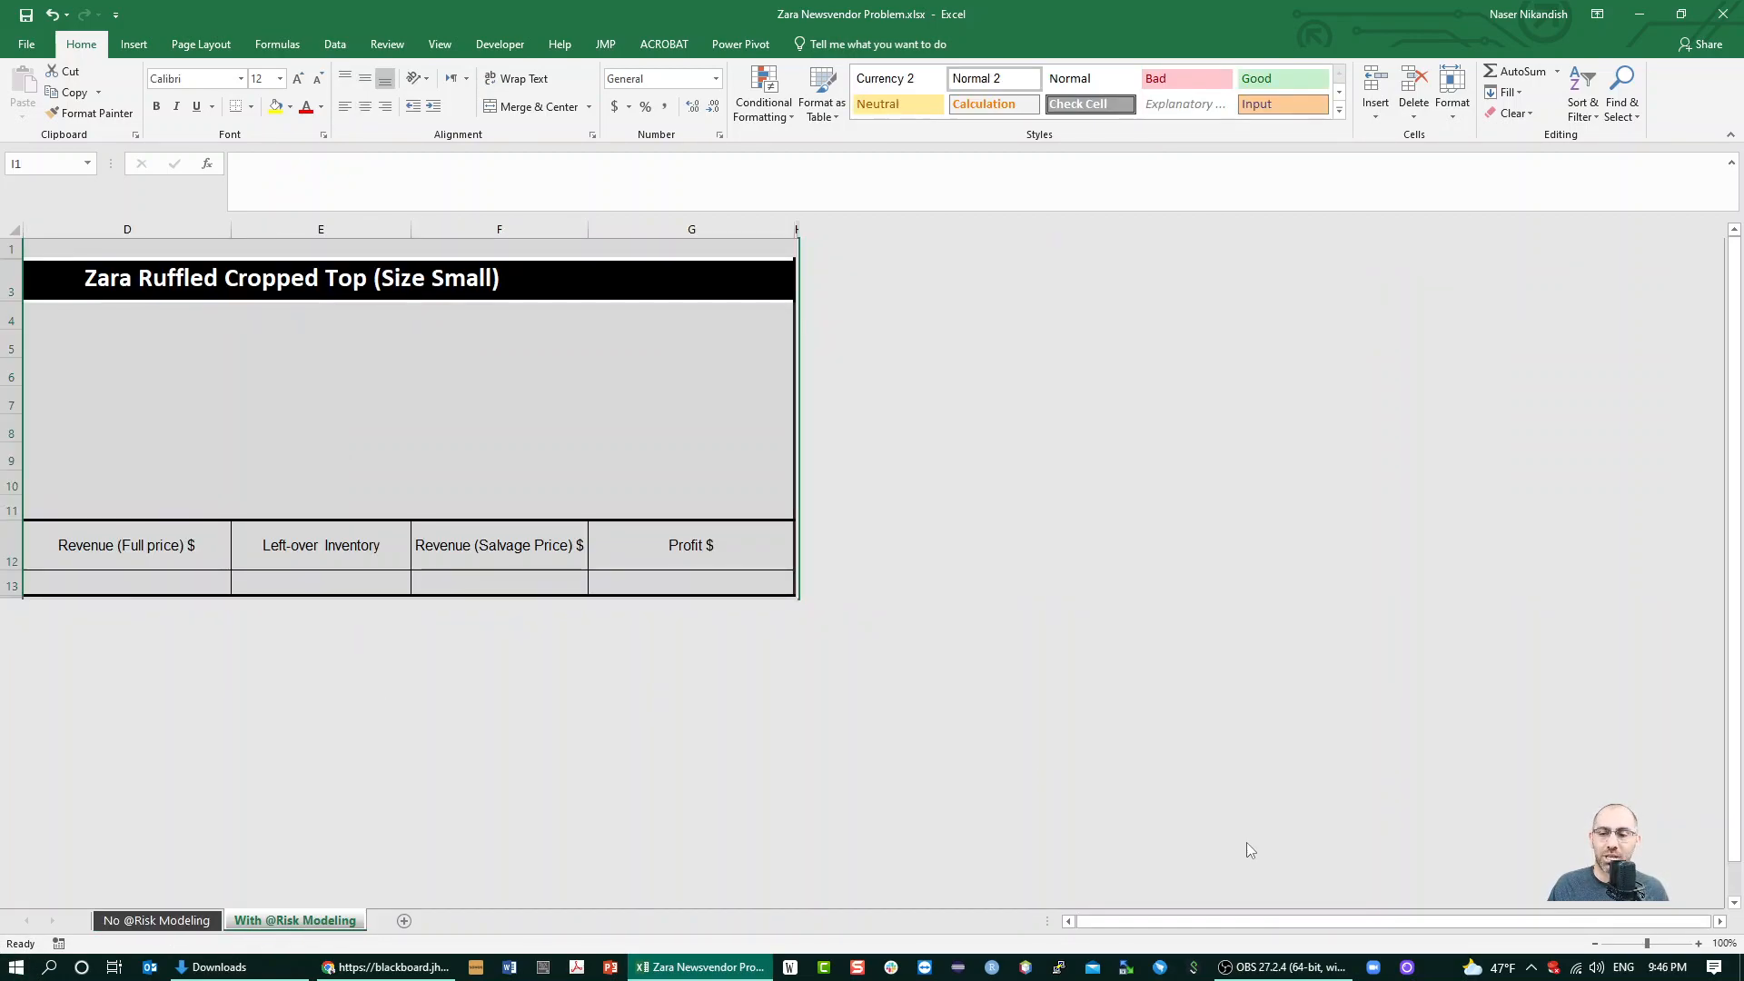
double_click(1068, 921)
left_click(1069, 921)
left_click(553, 380)
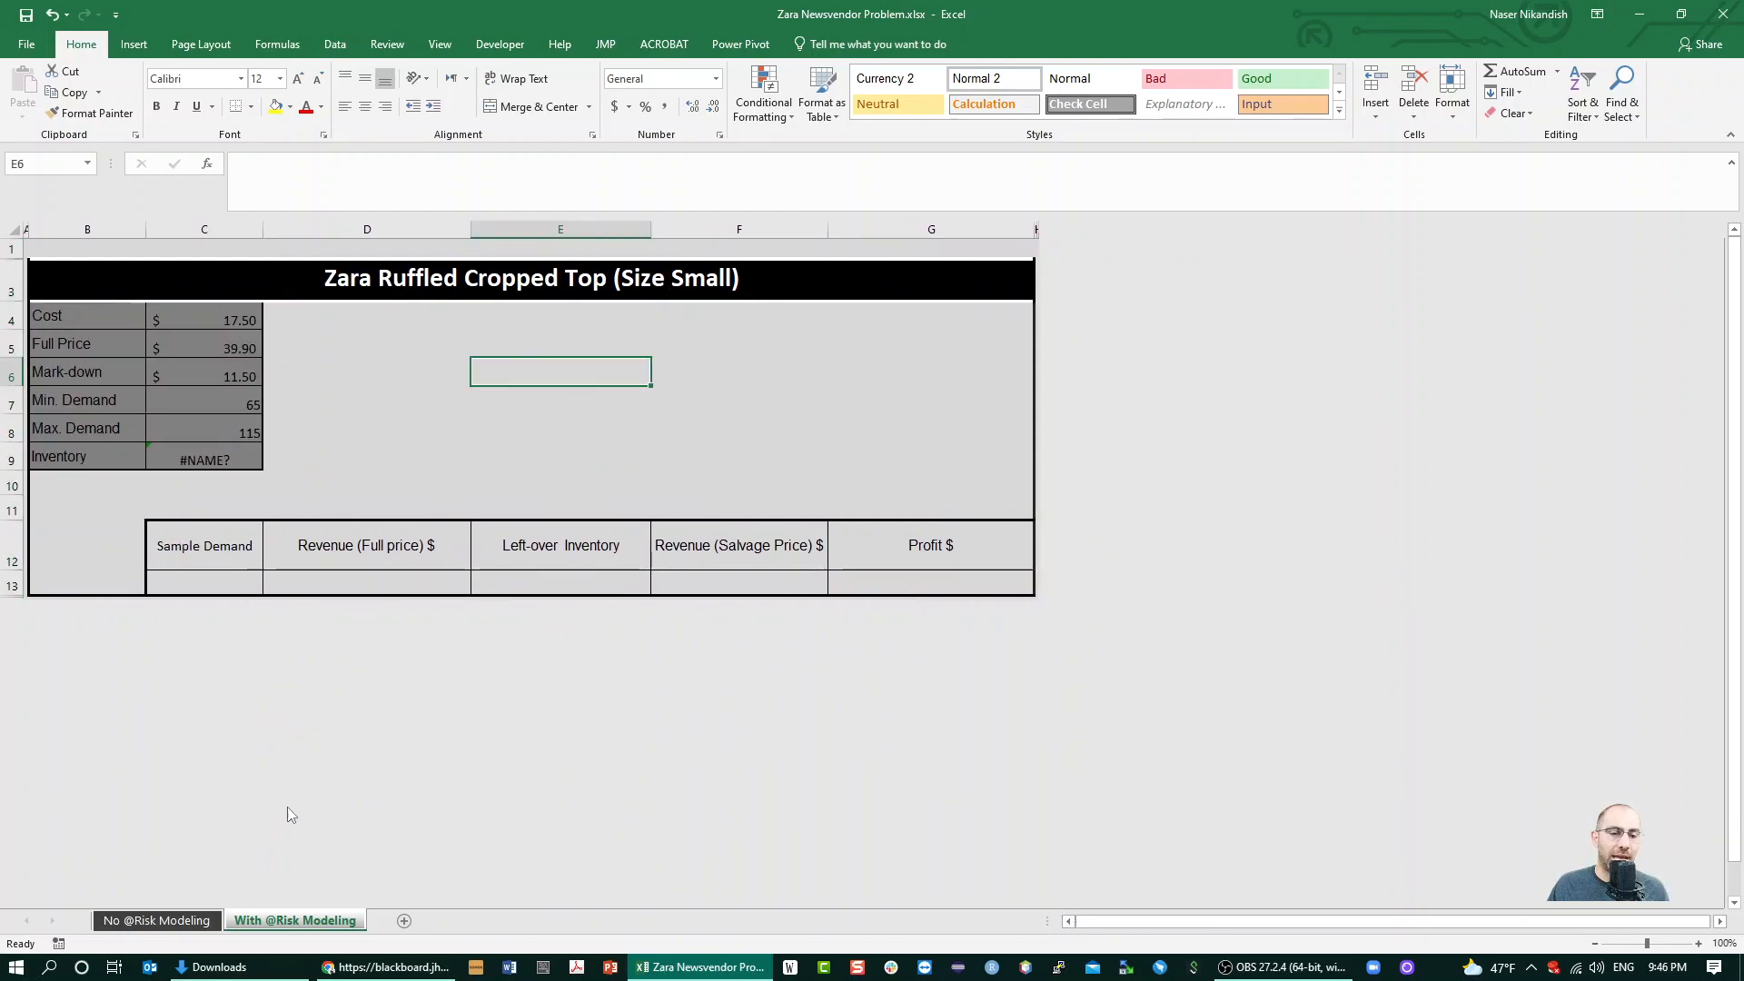
left_click(230, 578)
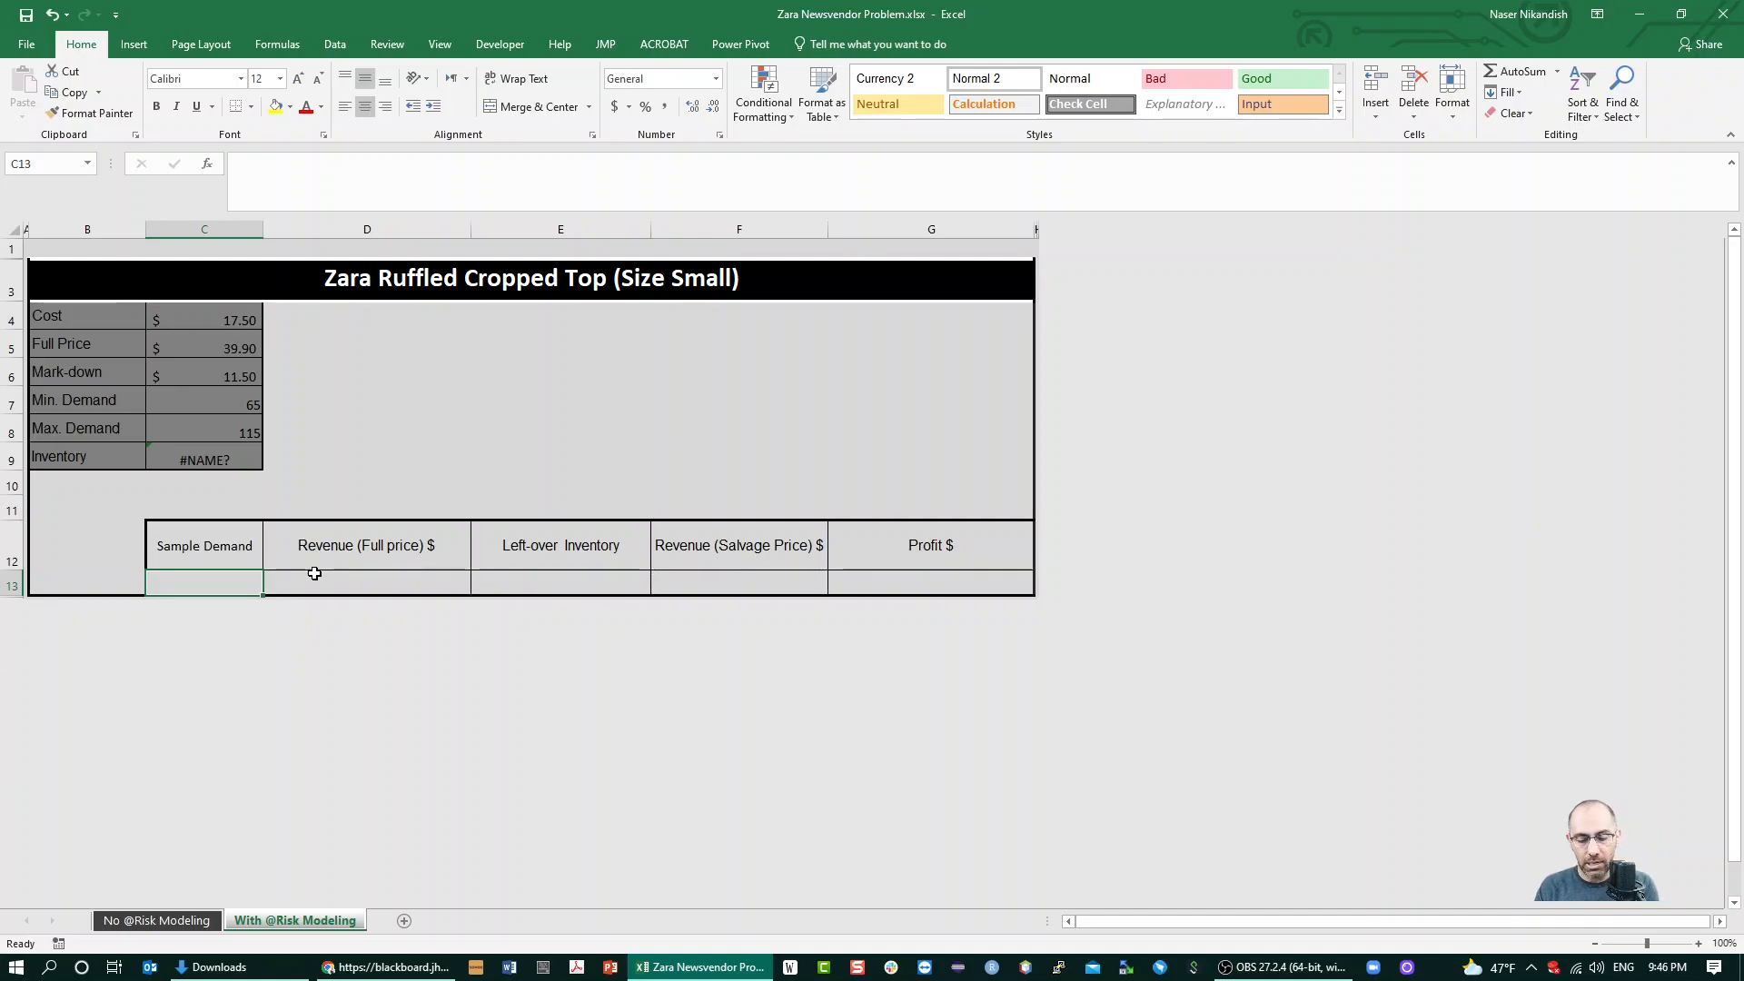
key("super")
type("risk")
key("Return")
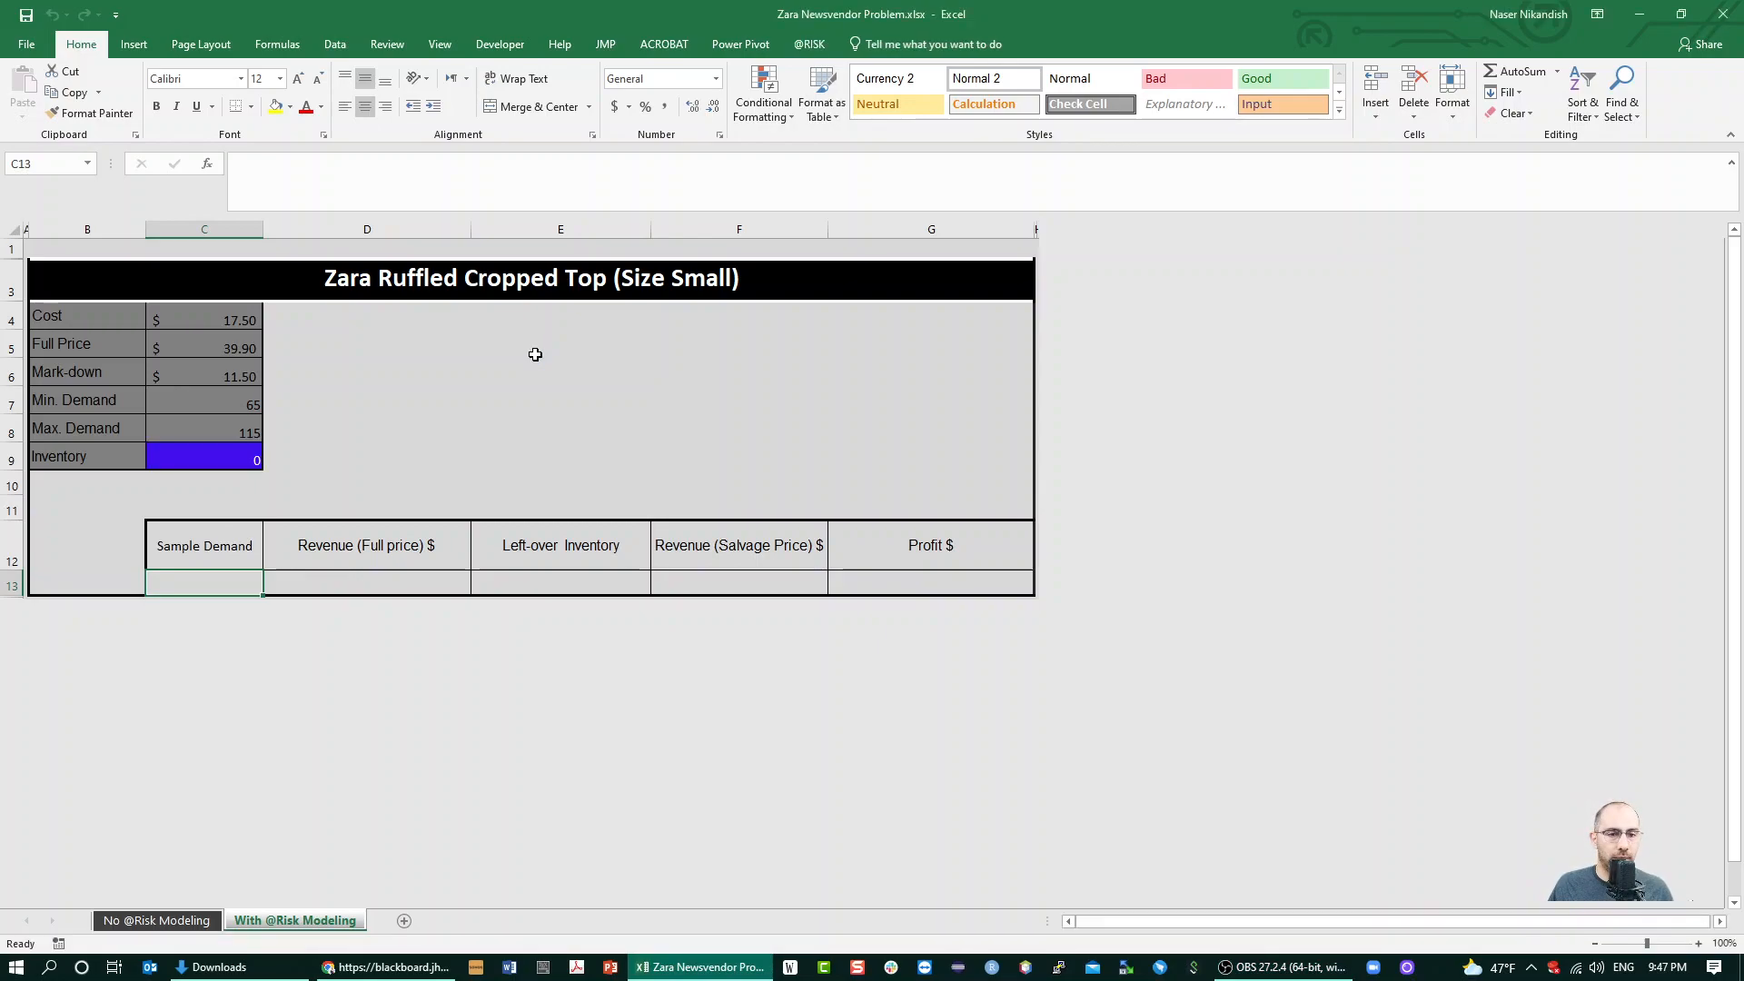
left_click(662, 397)
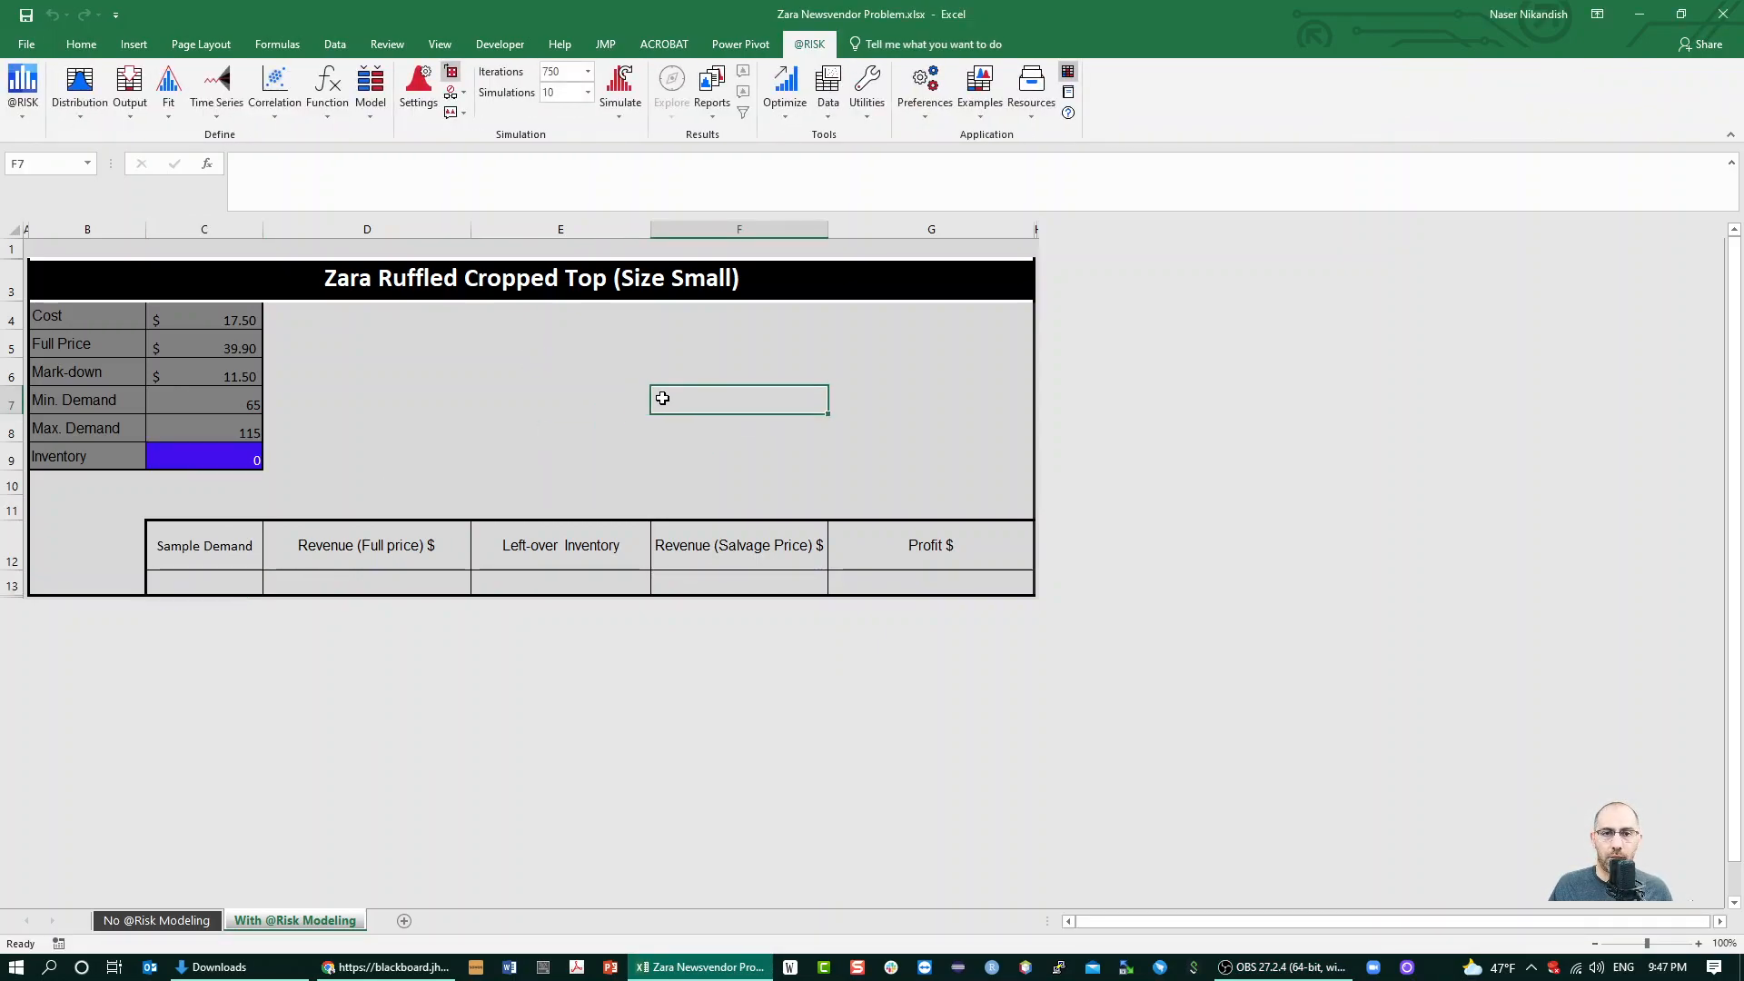
left_click(201, 454)
type("100")
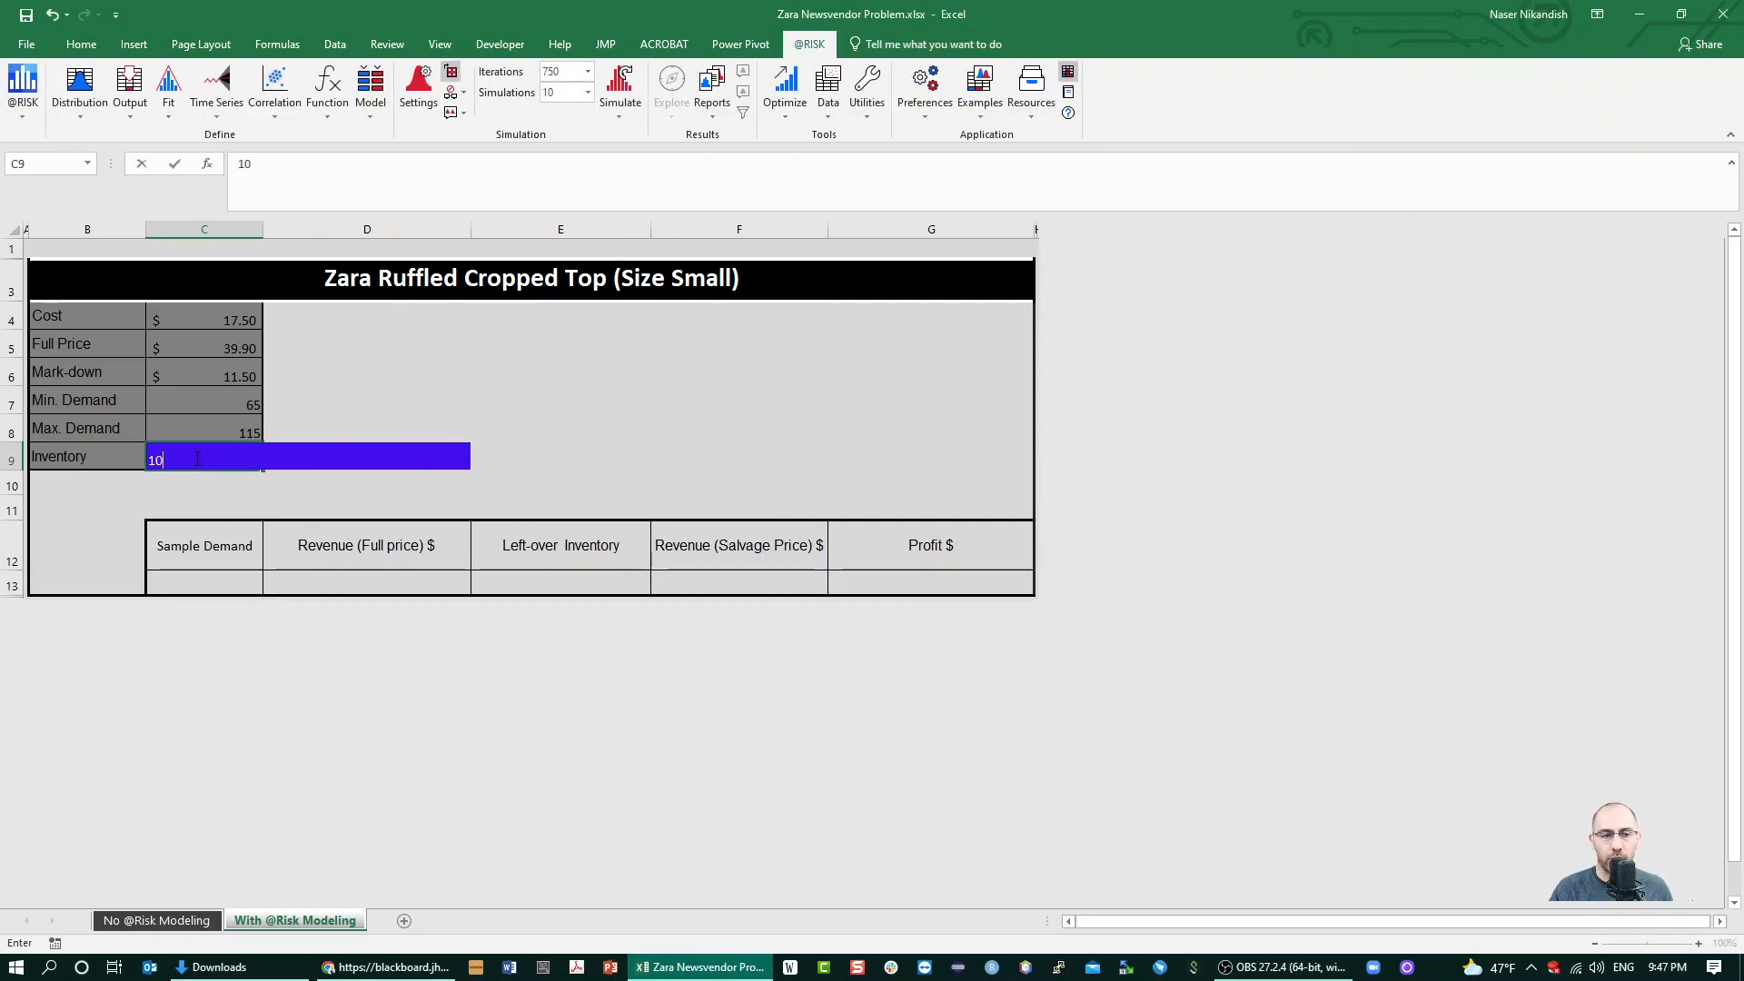
key("Return")
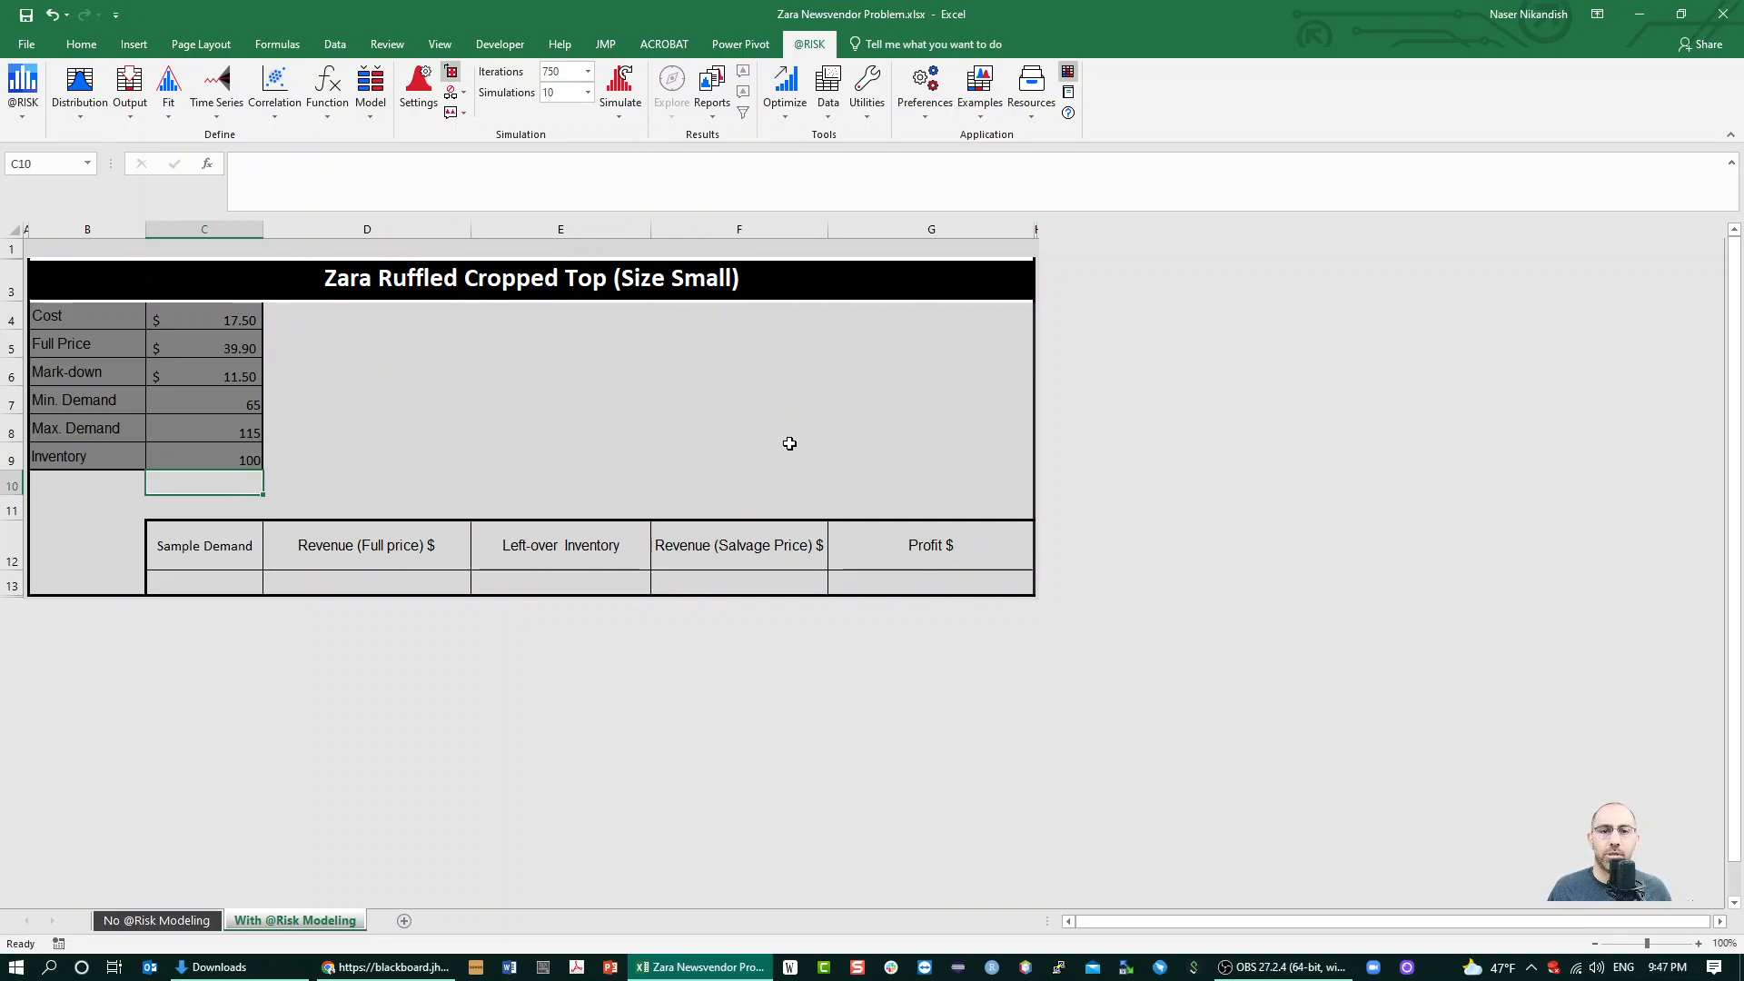
left_click(786, 445)
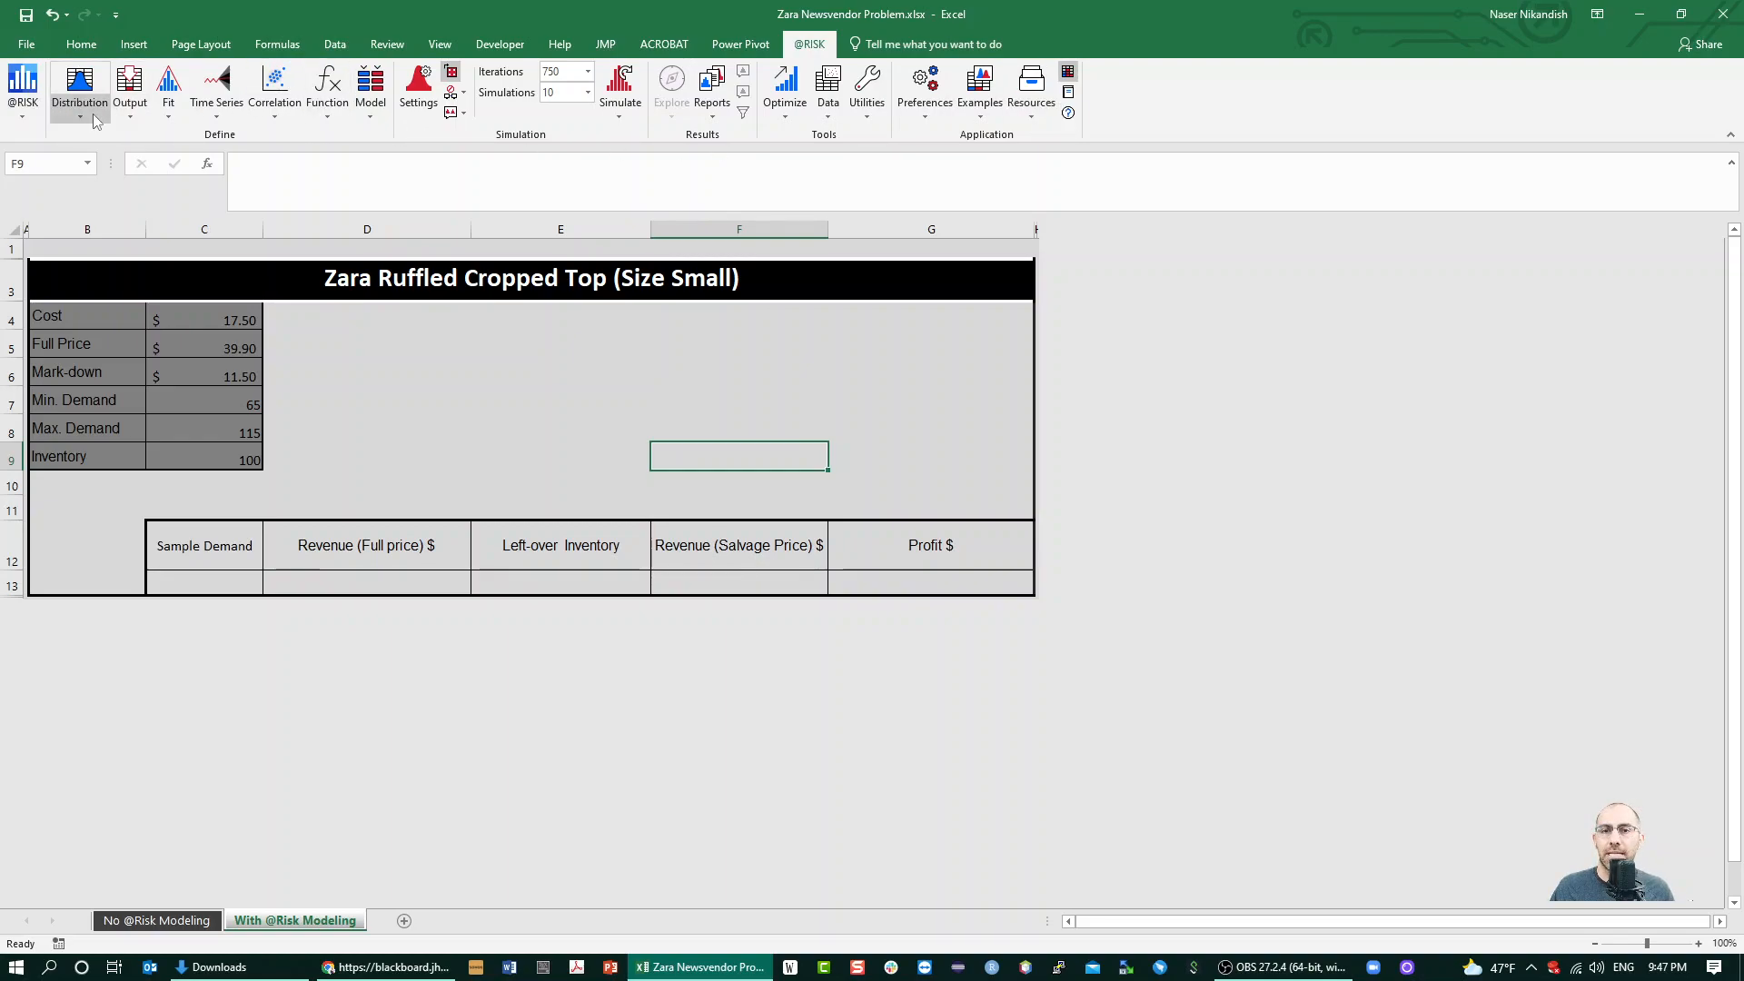
left_click(443, 347)
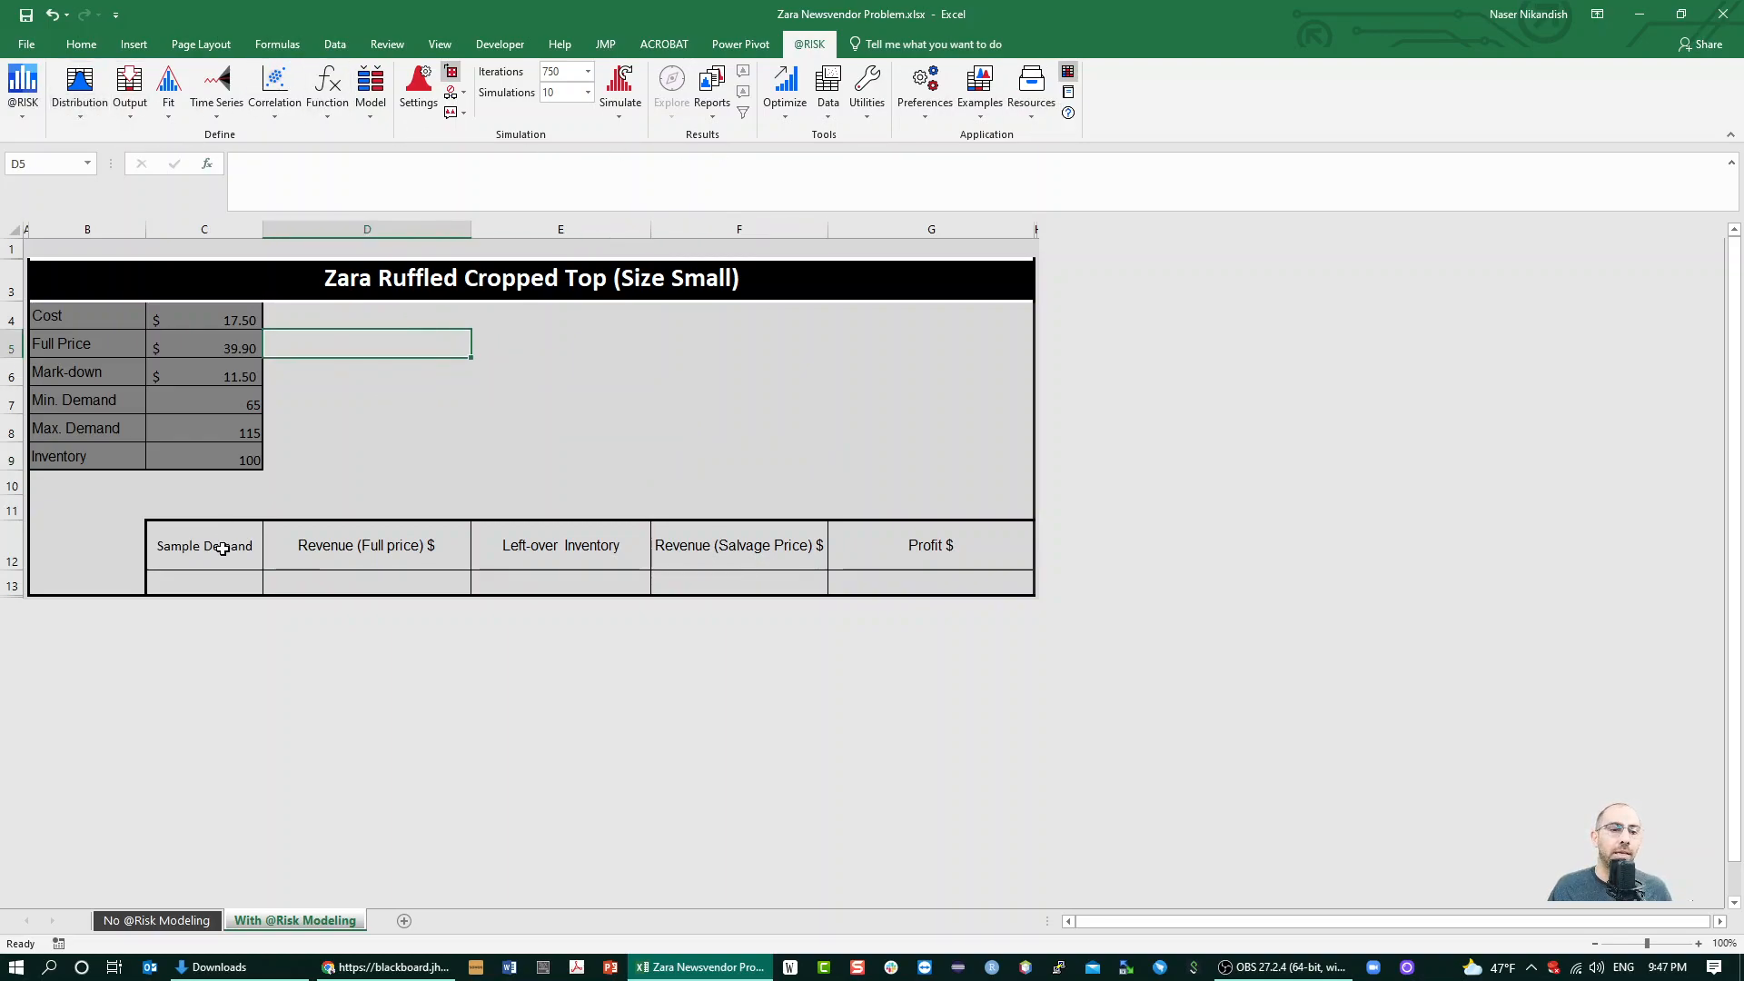
Start defining a distribution for the sample demand cell C13 and examine the All, Continuous and Discrete distribution categories
left_click(205, 578)
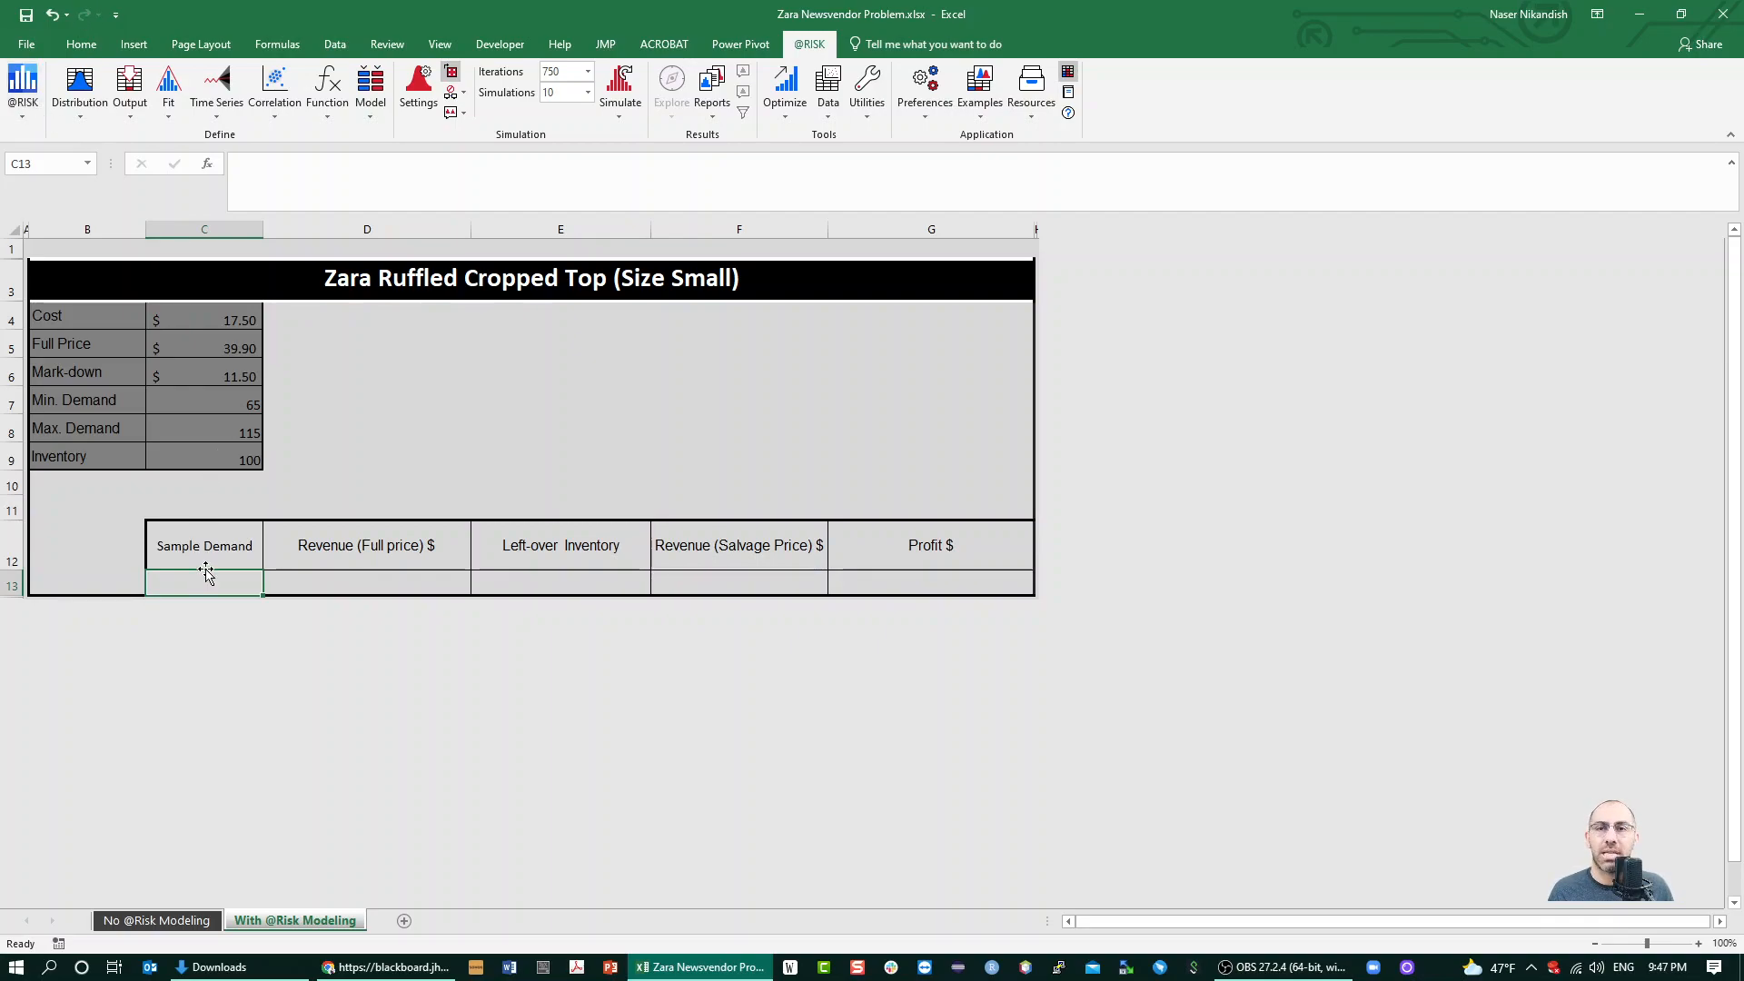
left_click(76, 86)
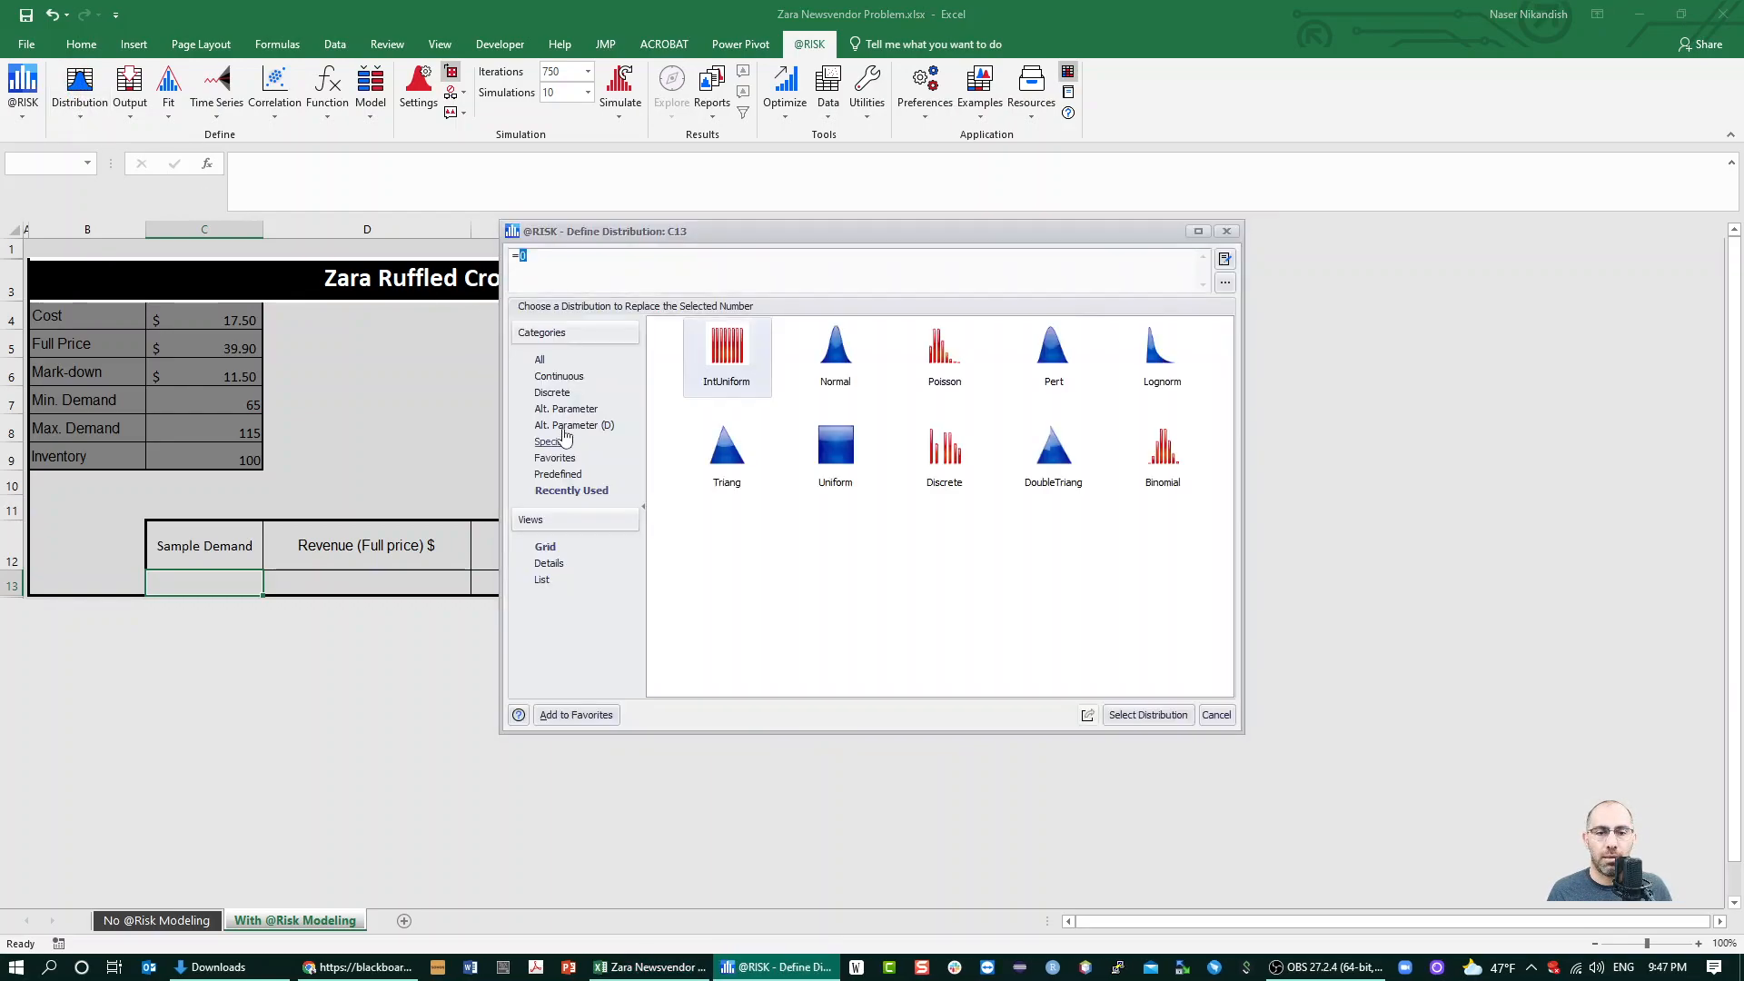
left_click(541, 360)
scroll(1044, 509, "up", 6)
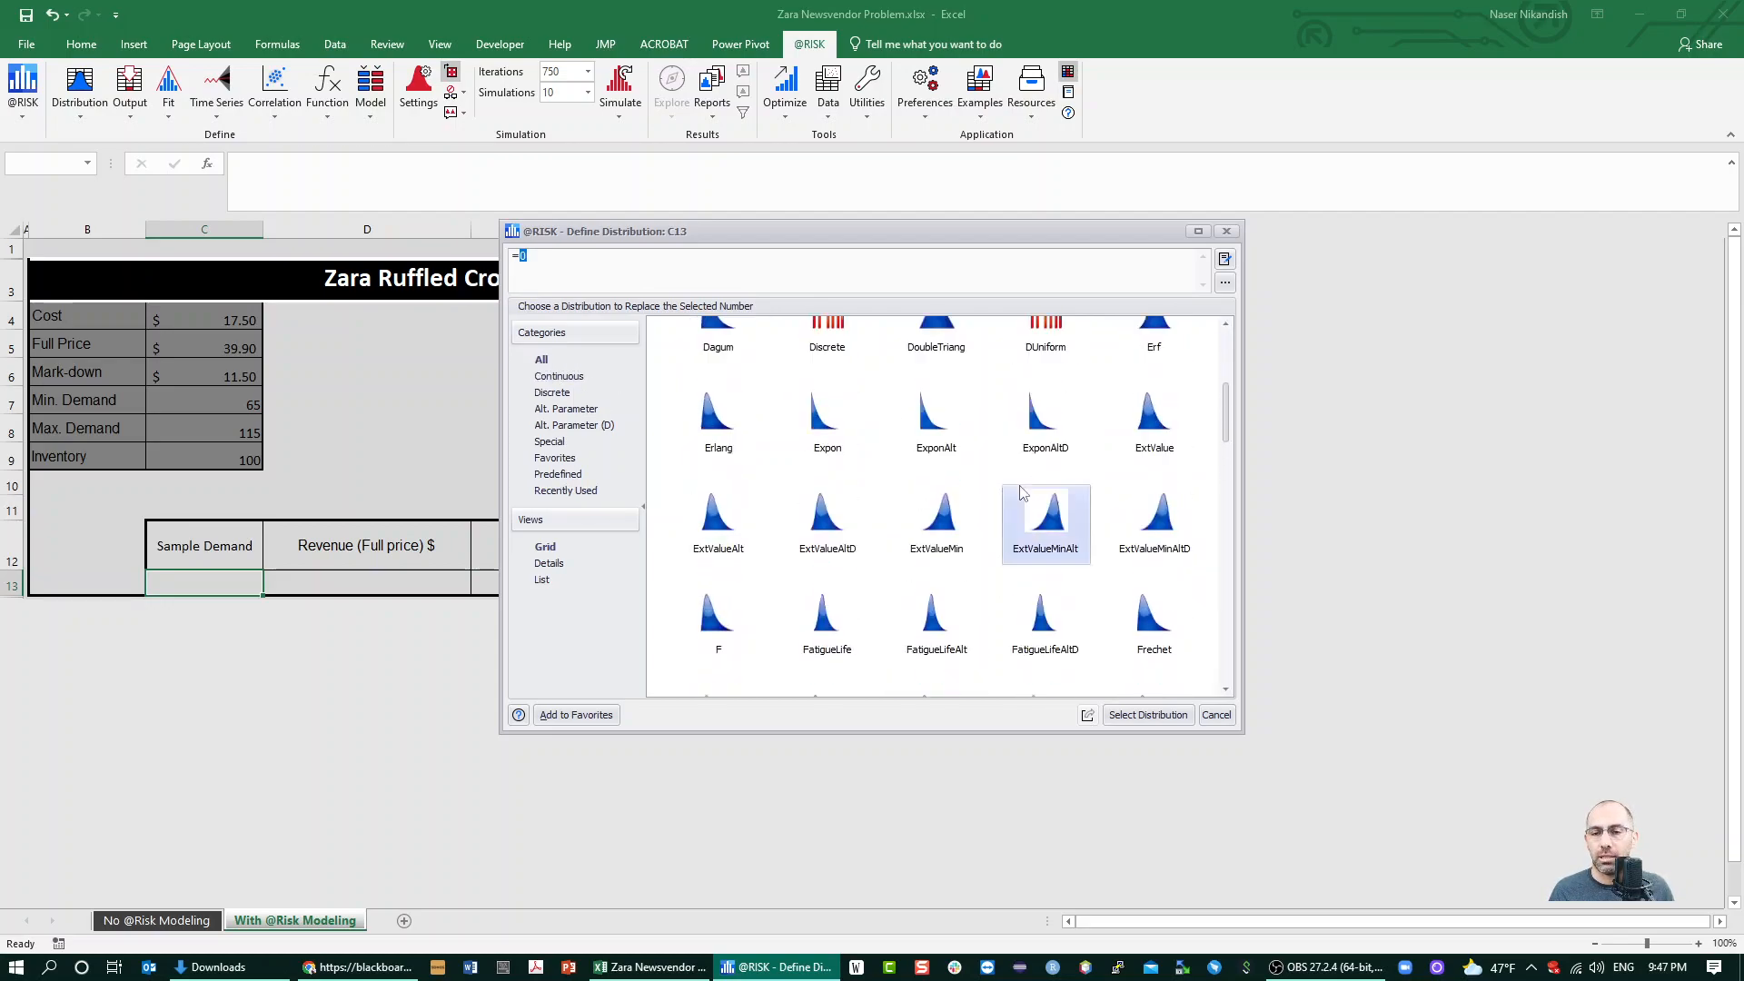
scroll(894, 434, "down", 5)
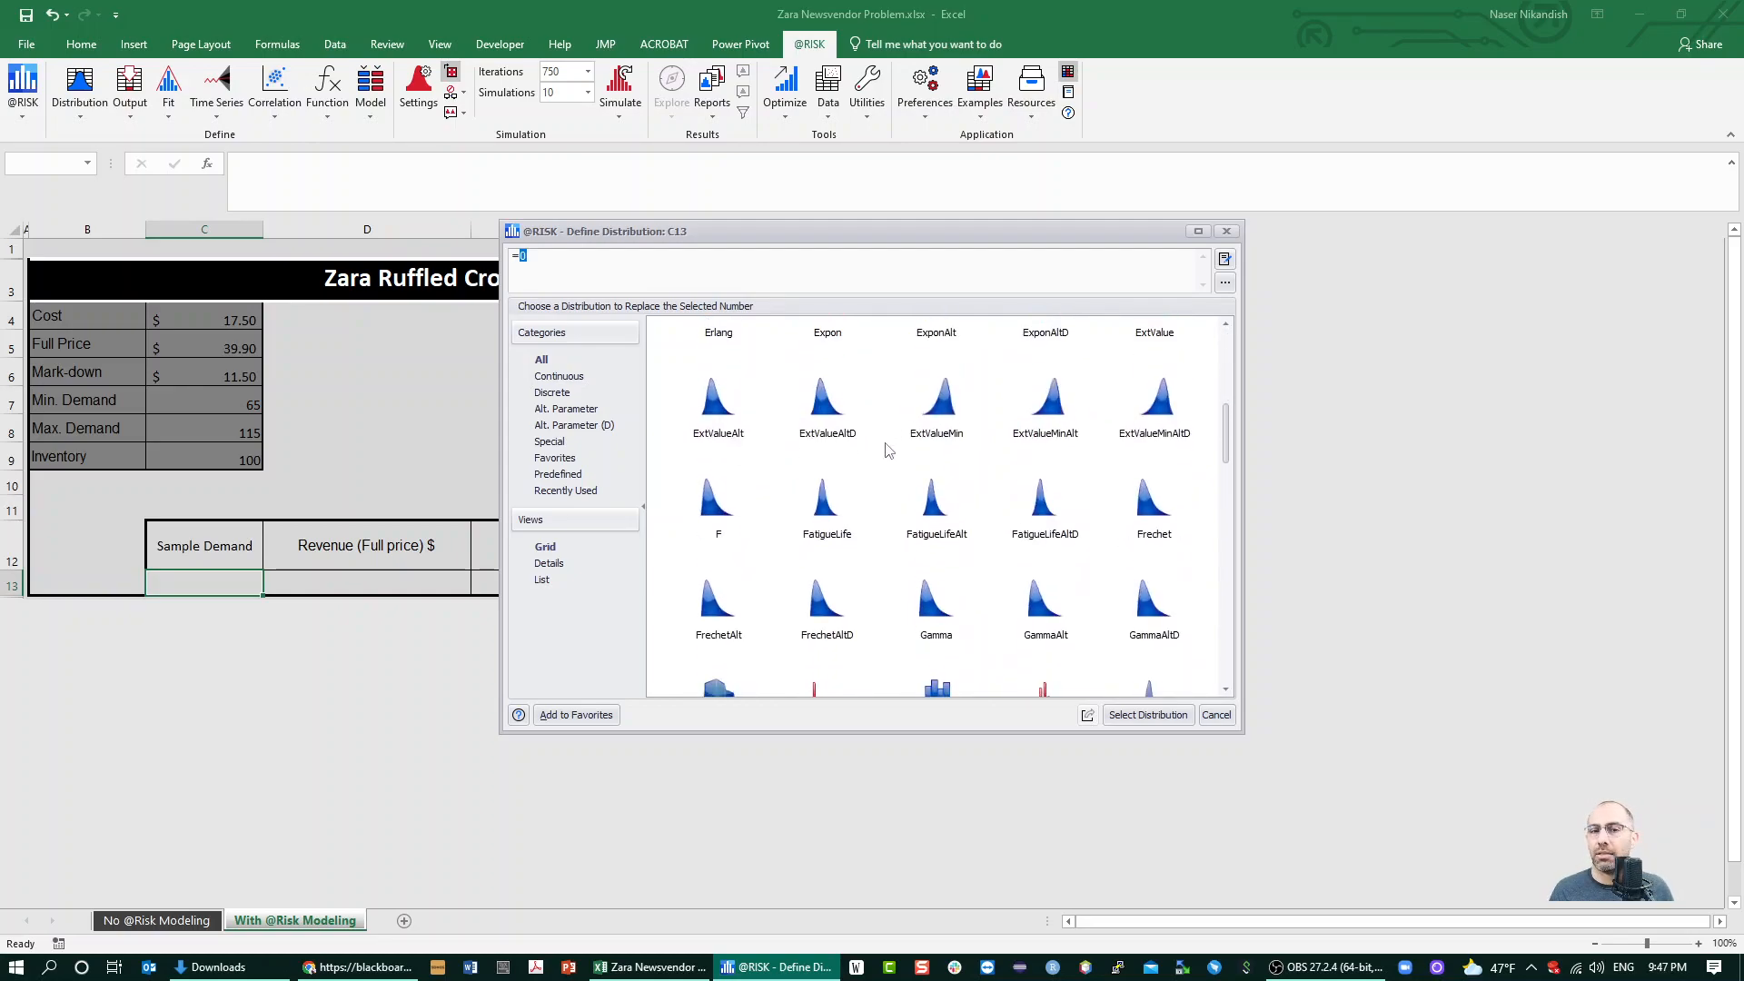
left_click(547, 378)
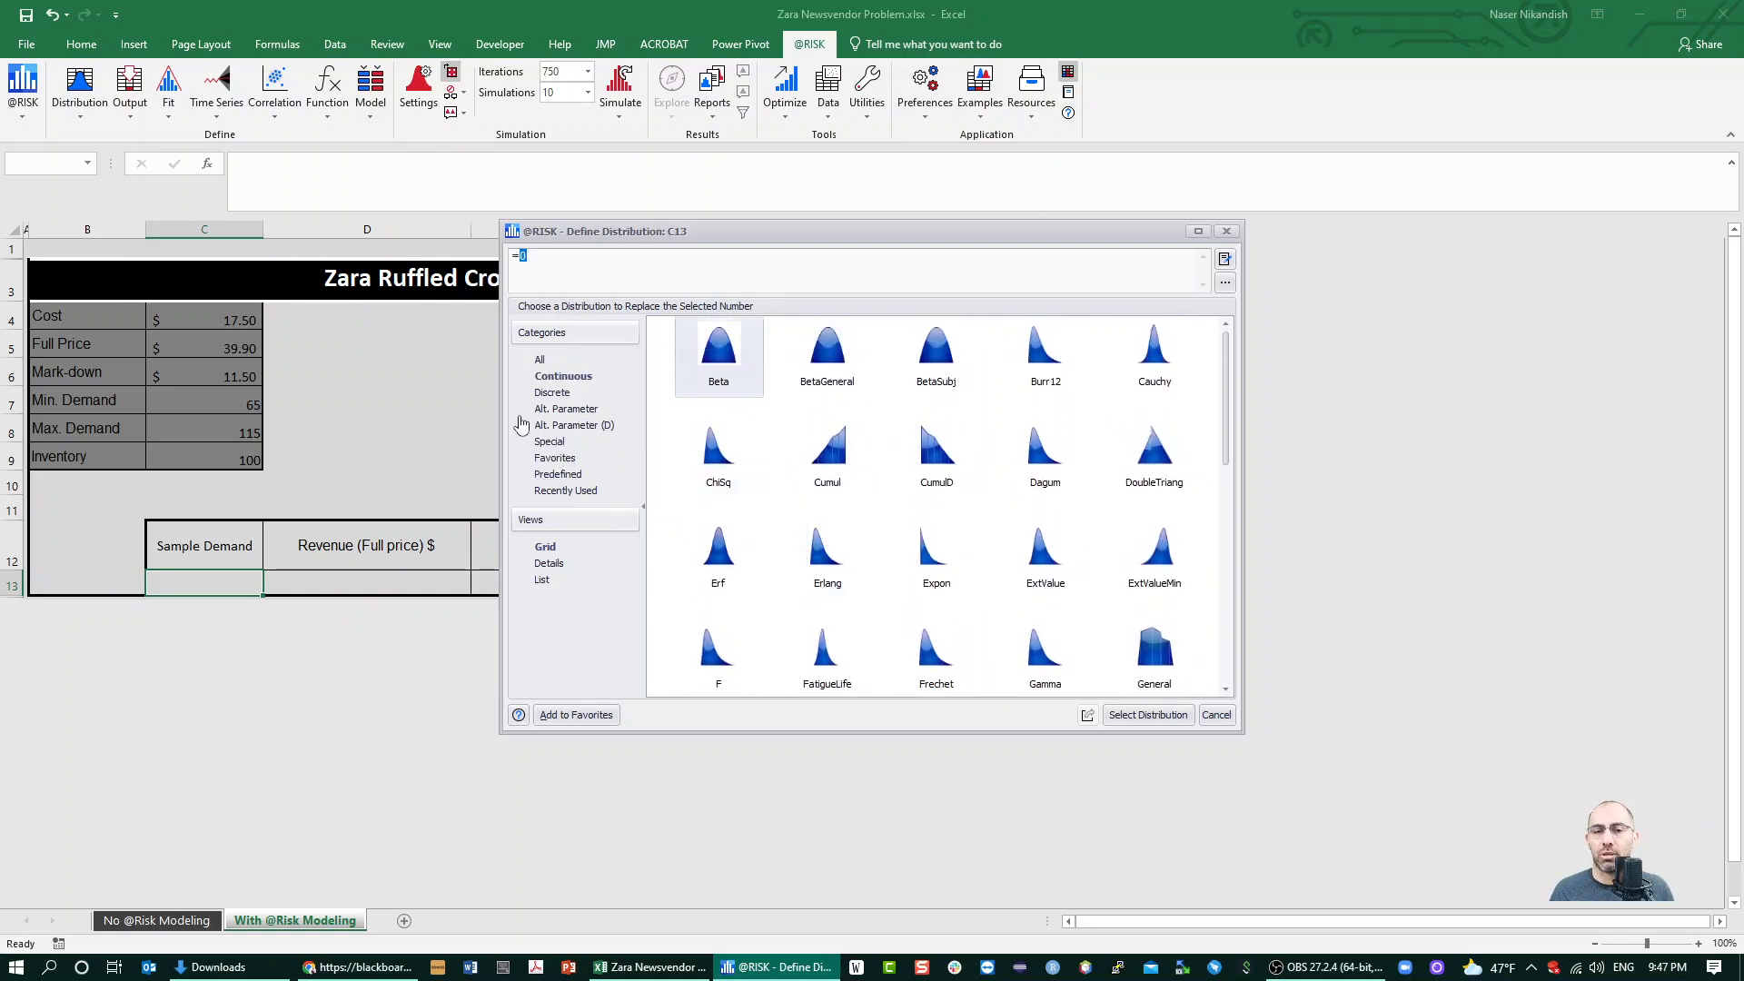
left_click(556, 396)
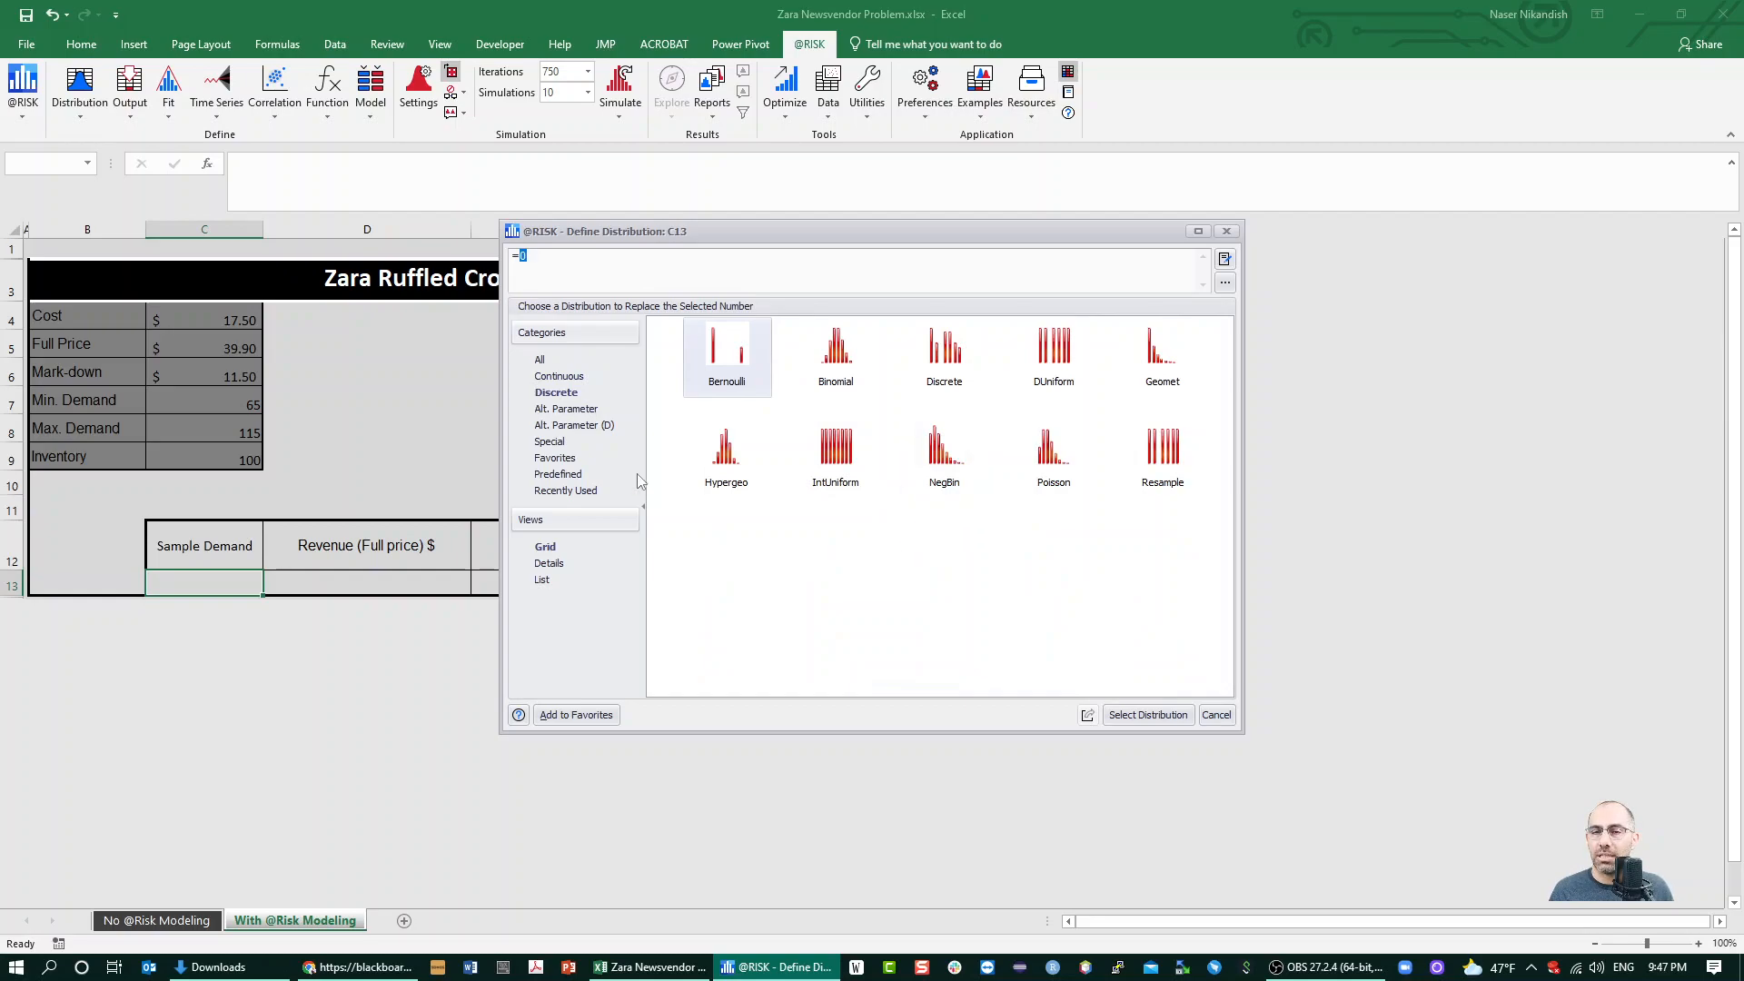
left_click(561, 376)
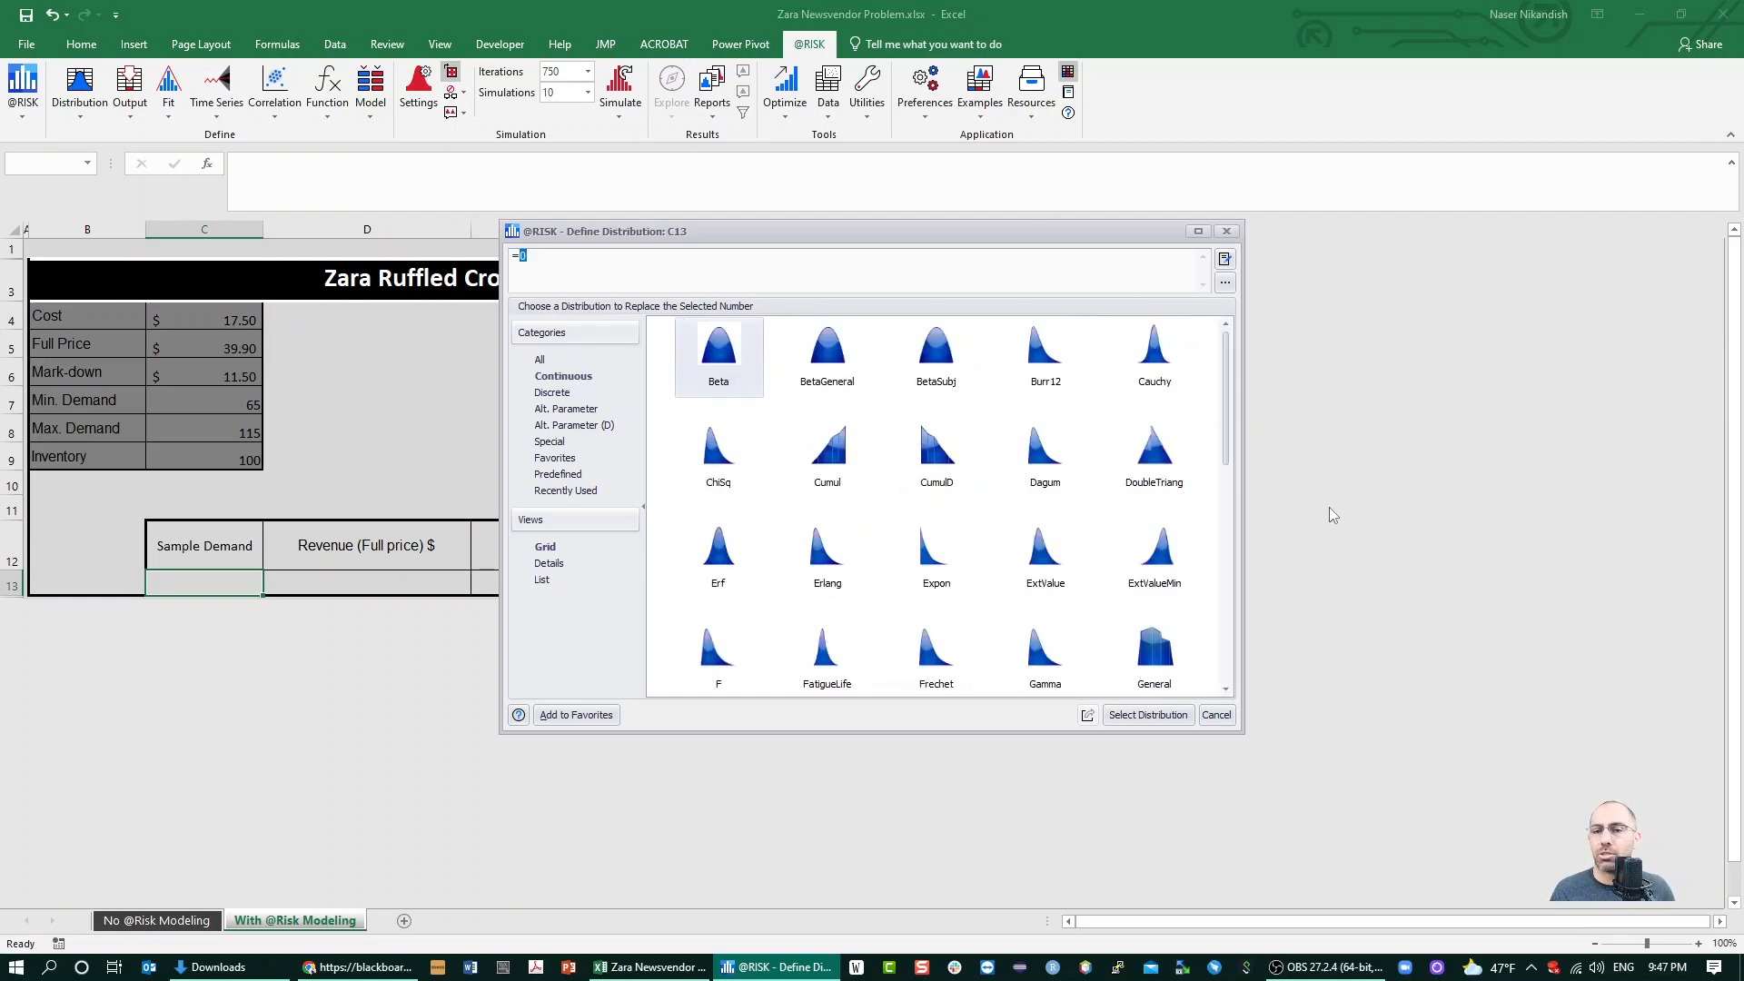
left_click(557, 394)
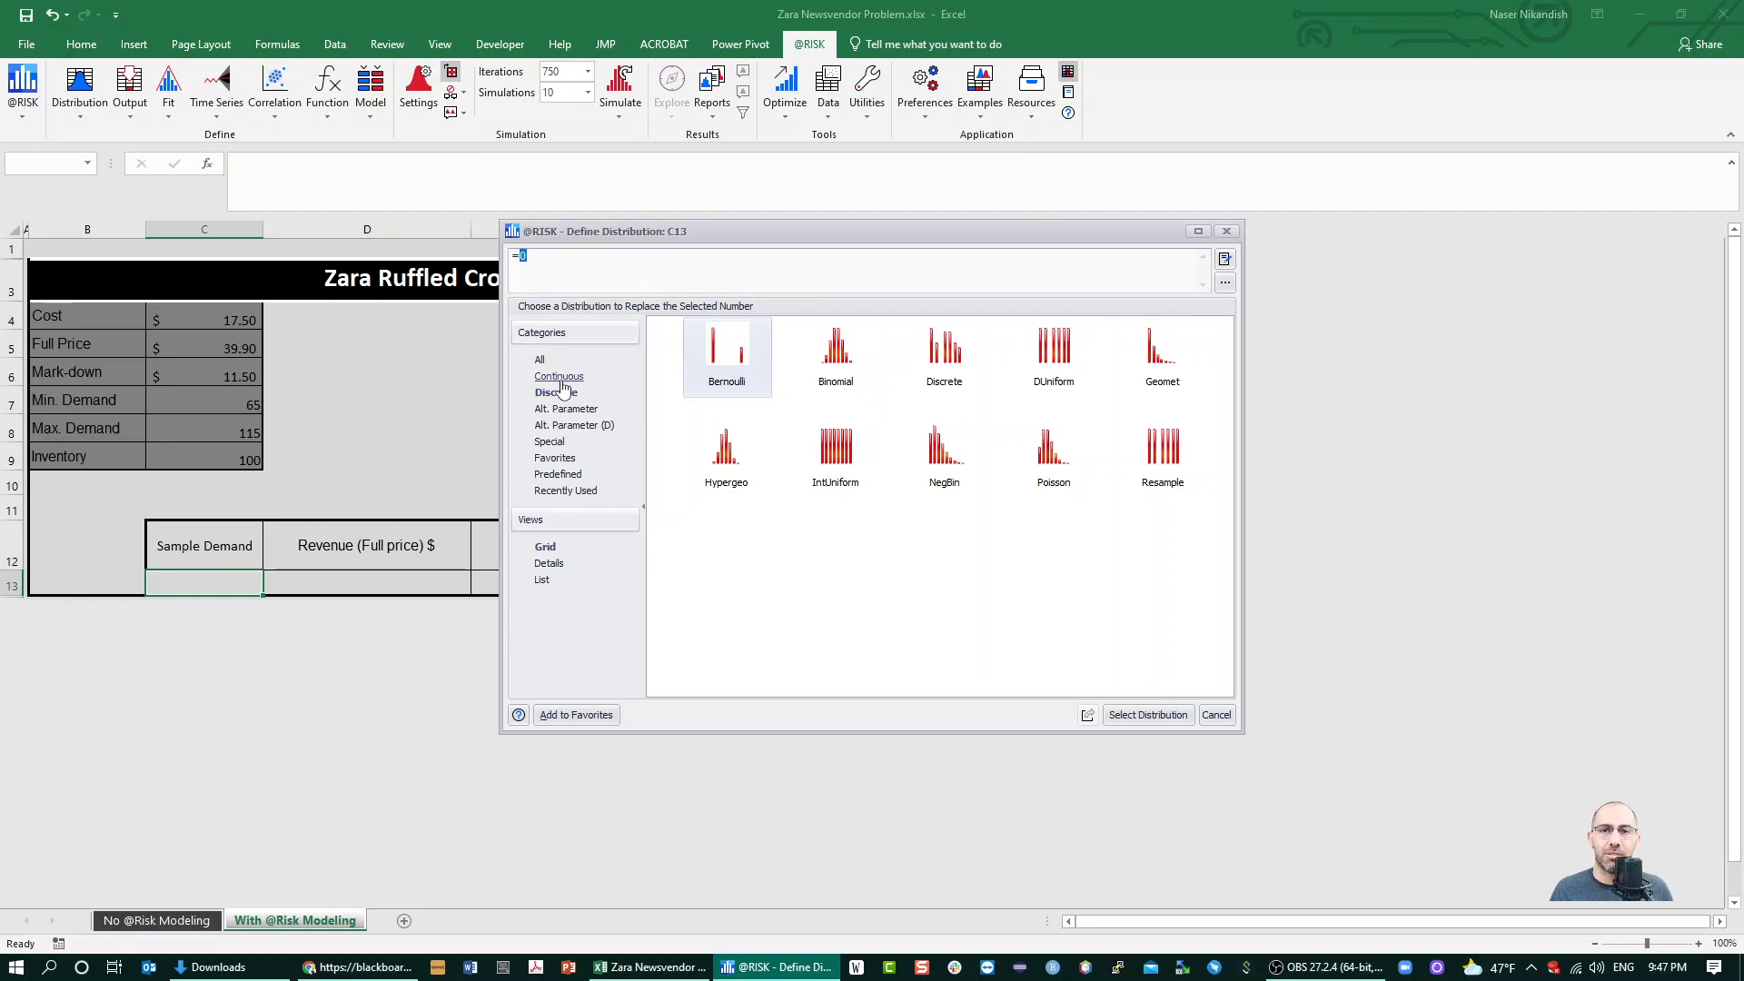
left_click(849, 472)
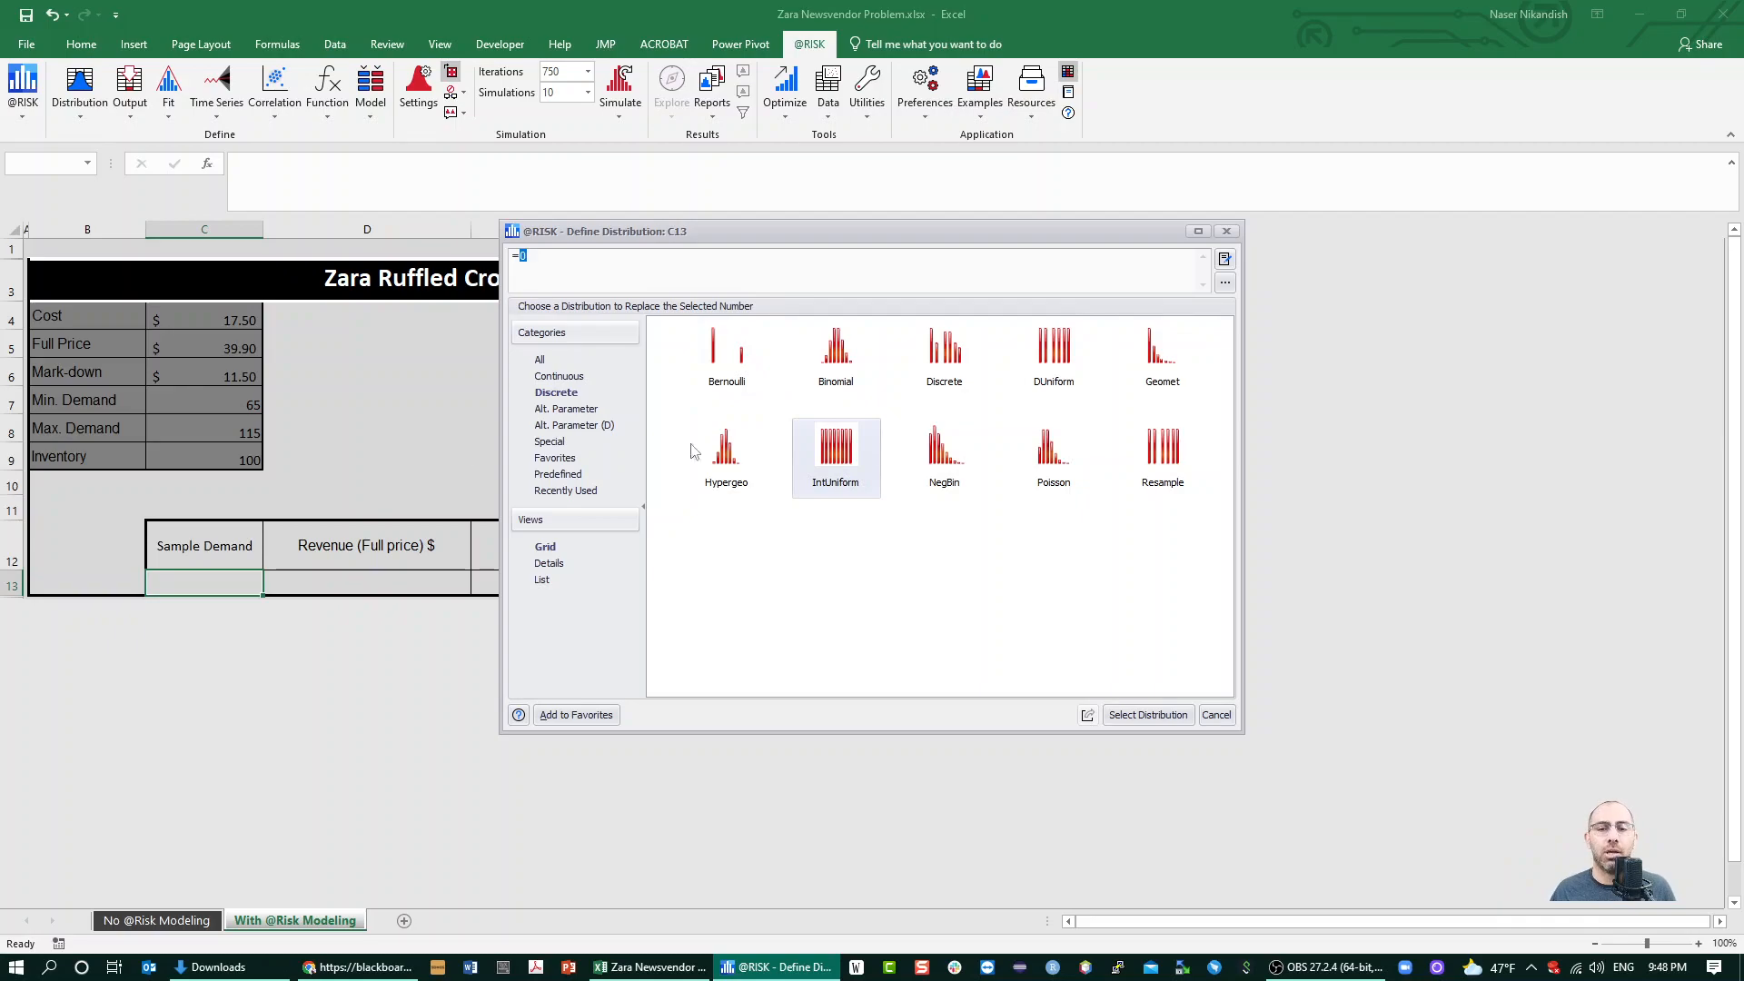
left_click(1149, 716)
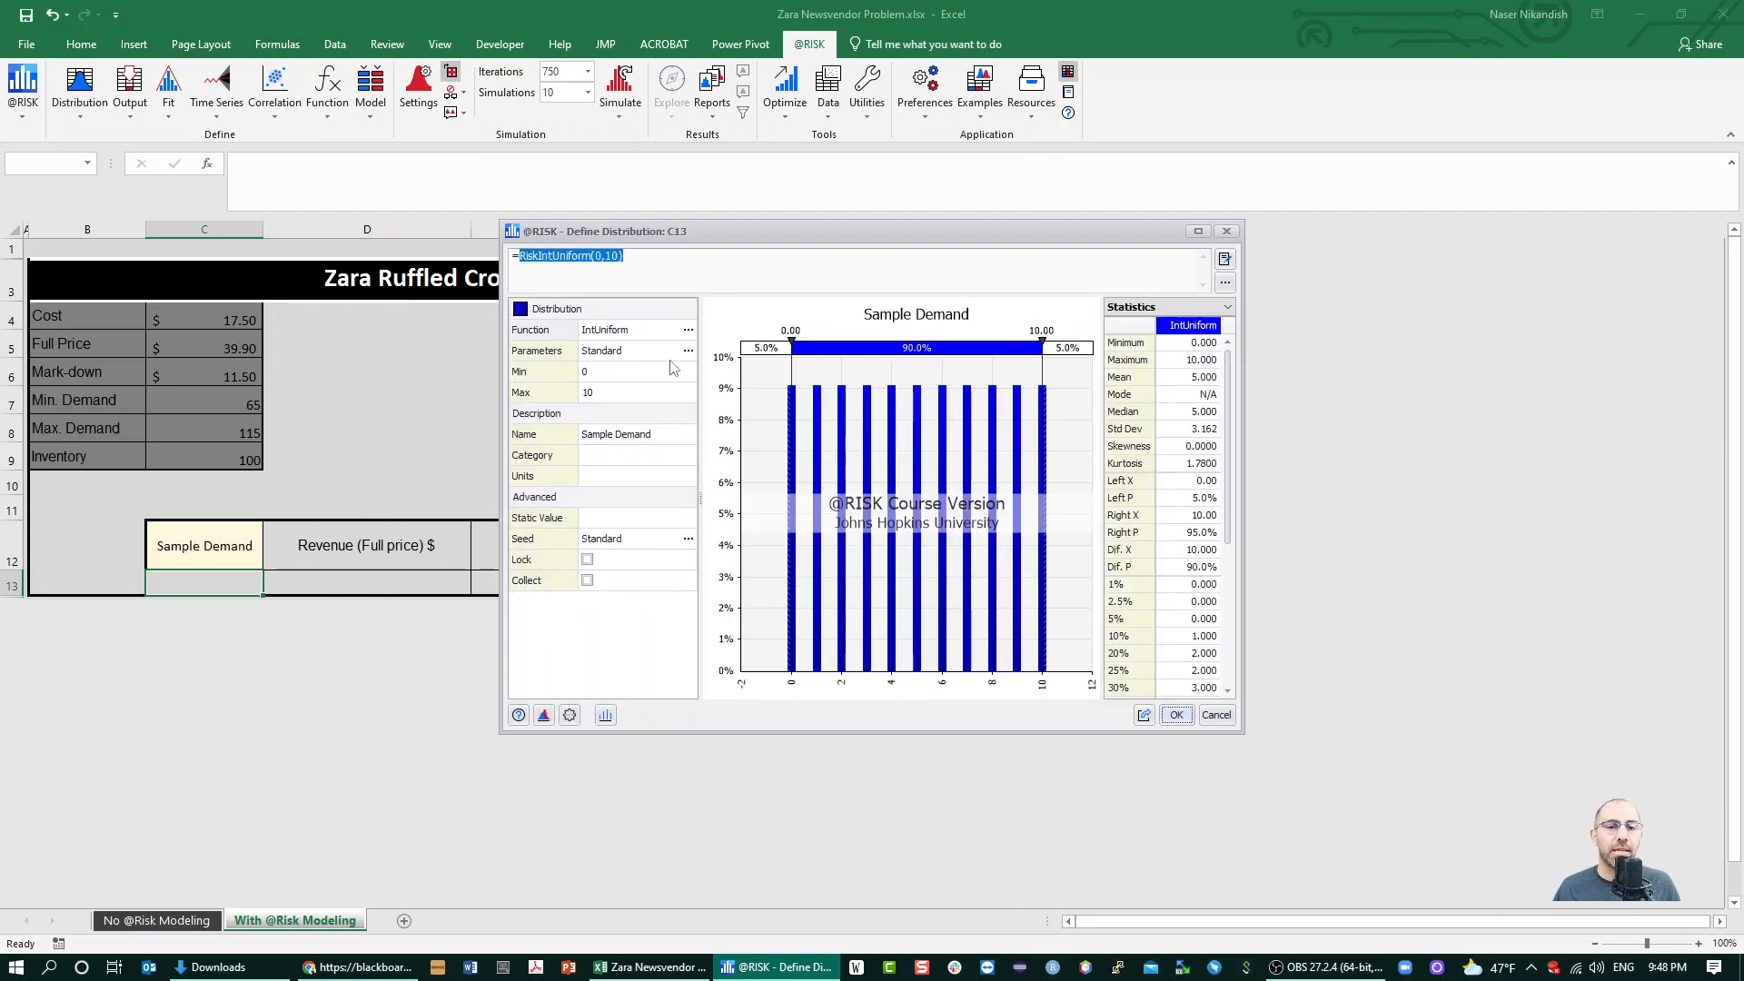
left_click(671, 387)
left_click(656, 365)
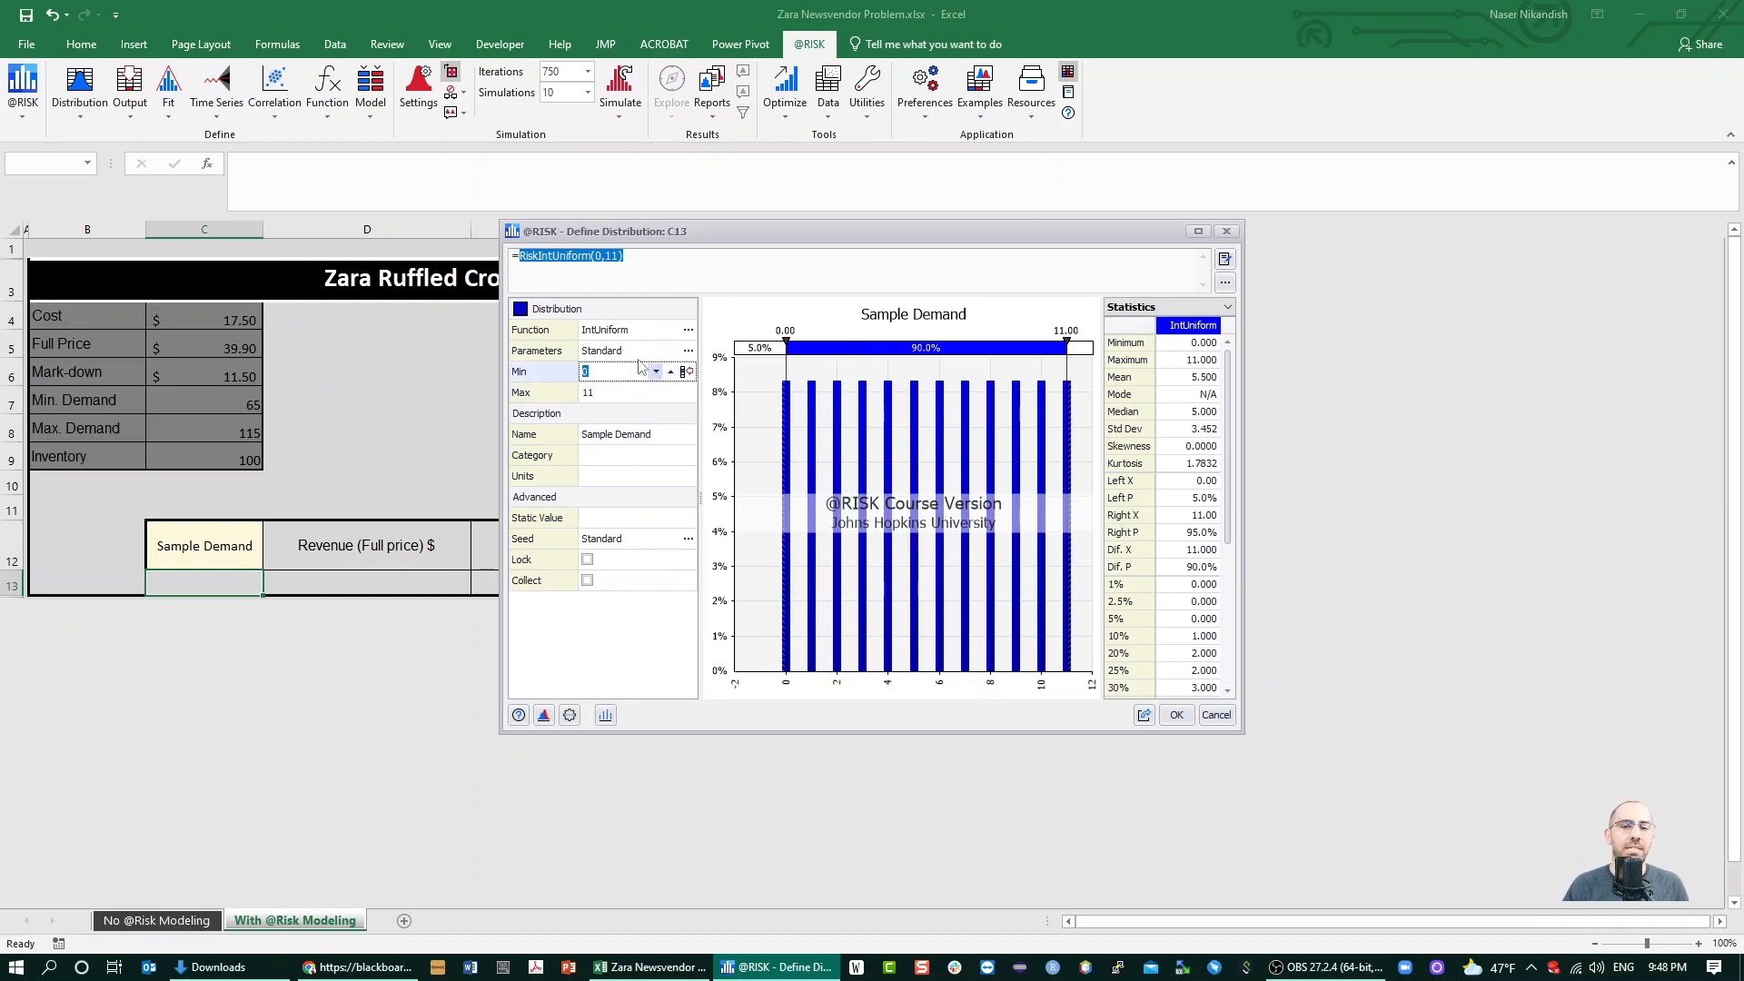
type("65")
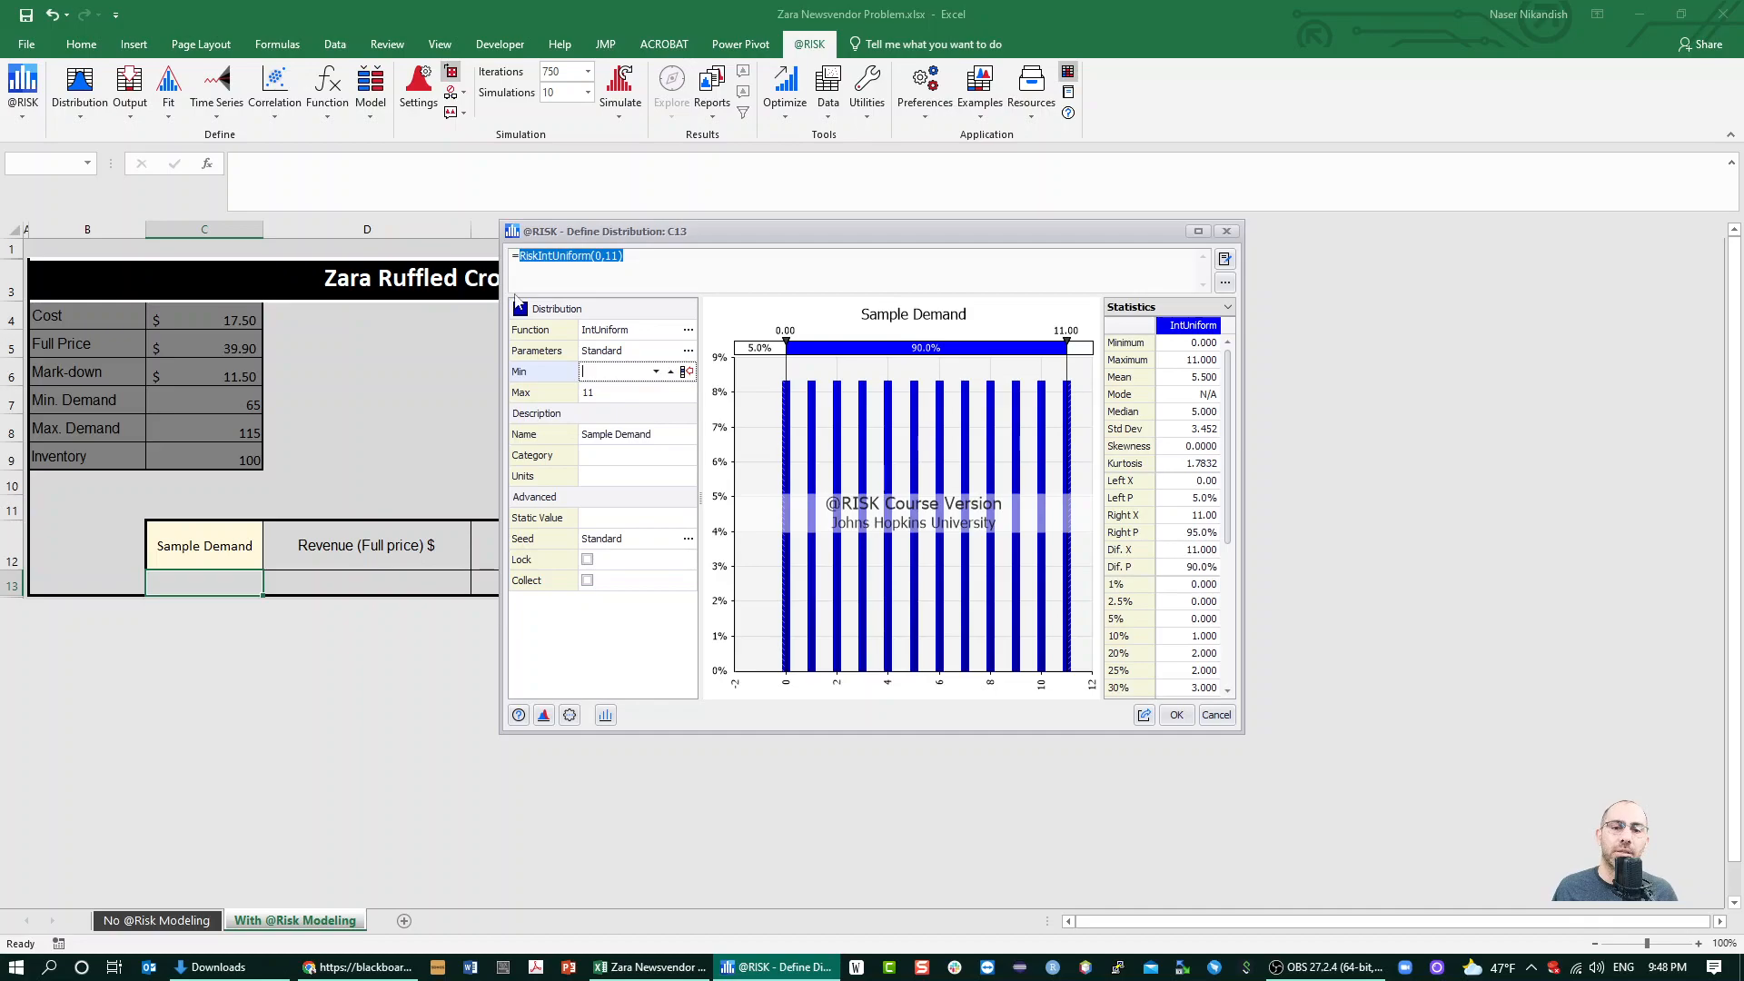
left_click(691, 371)
left_click(187, 405)
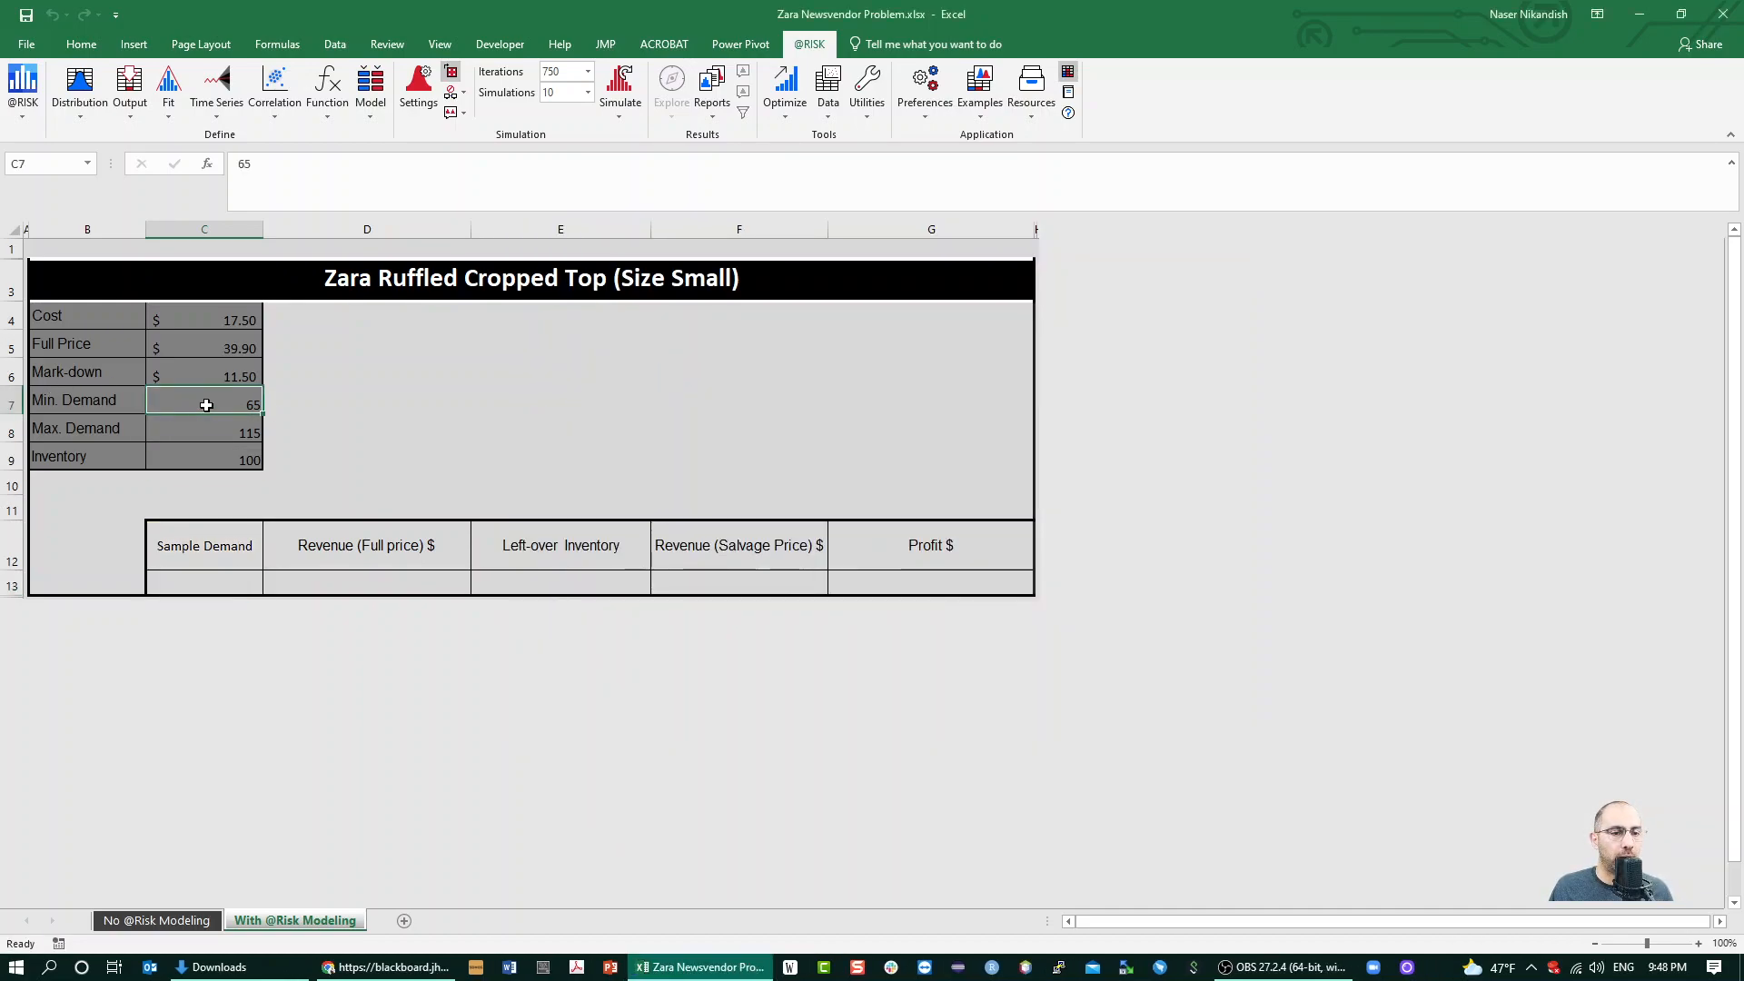
left_click(218, 567)
left_click(218, 584)
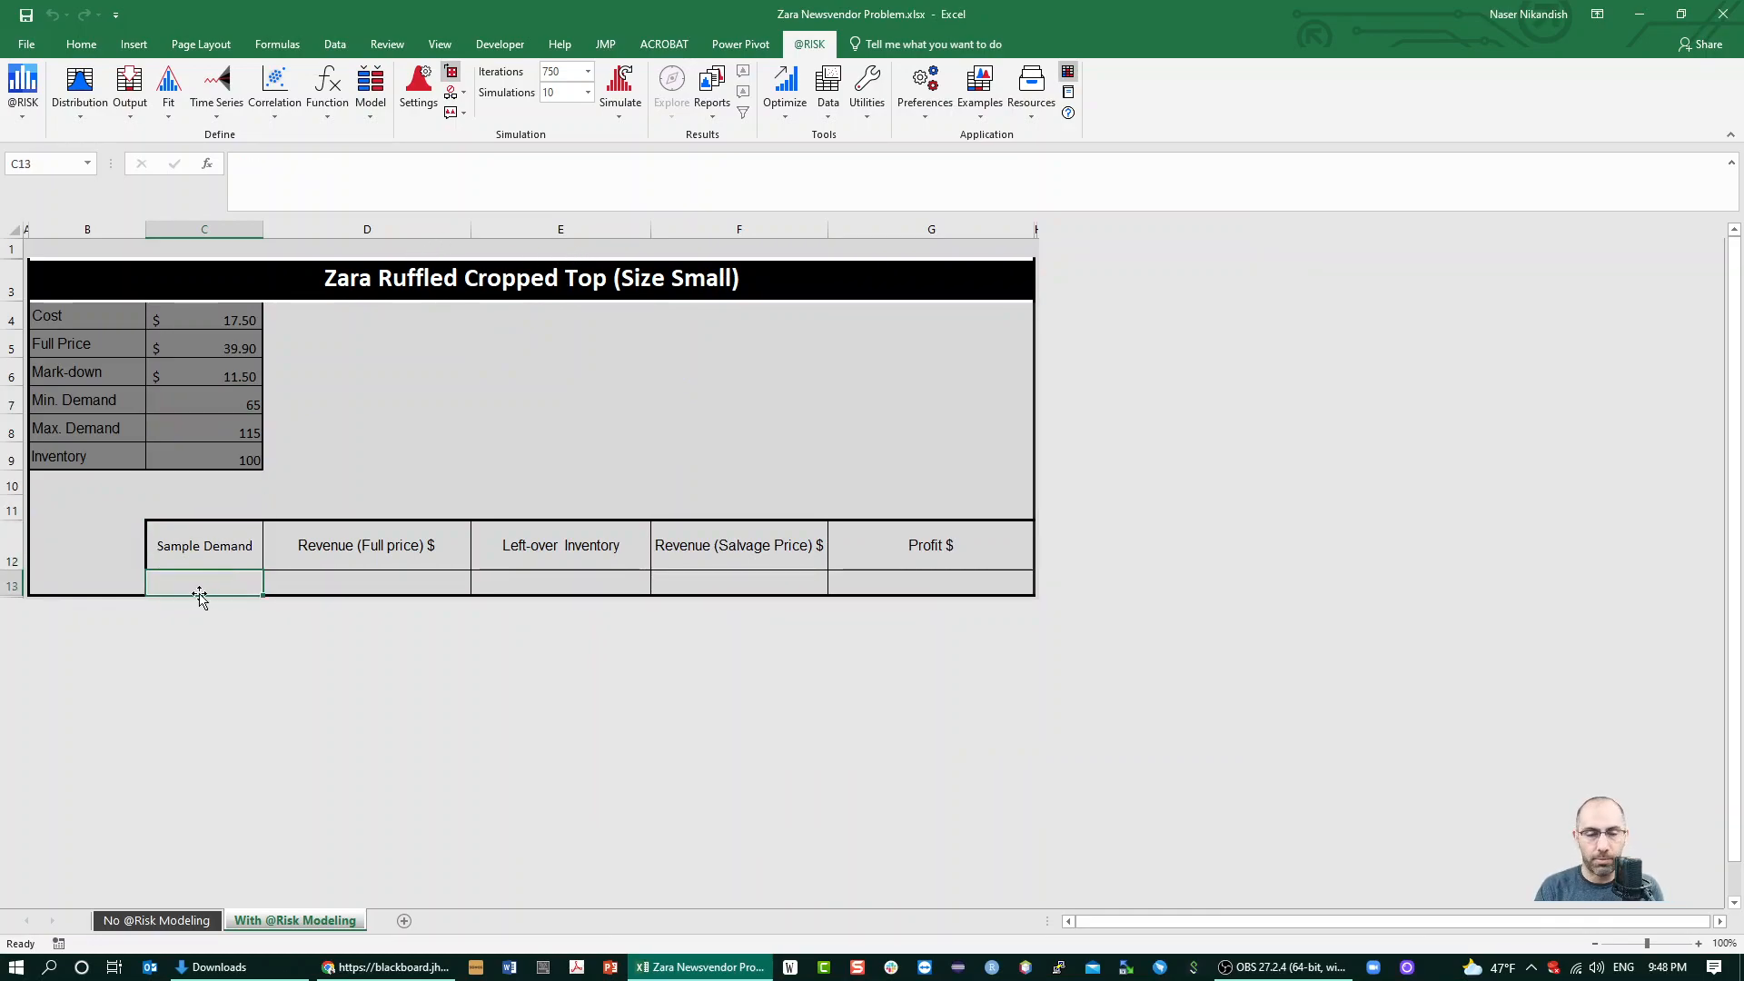
Choose the IntUniform distribution for sample demand in C13 and link its minimum to the Min. Demand cell C7
left_click(82, 91)
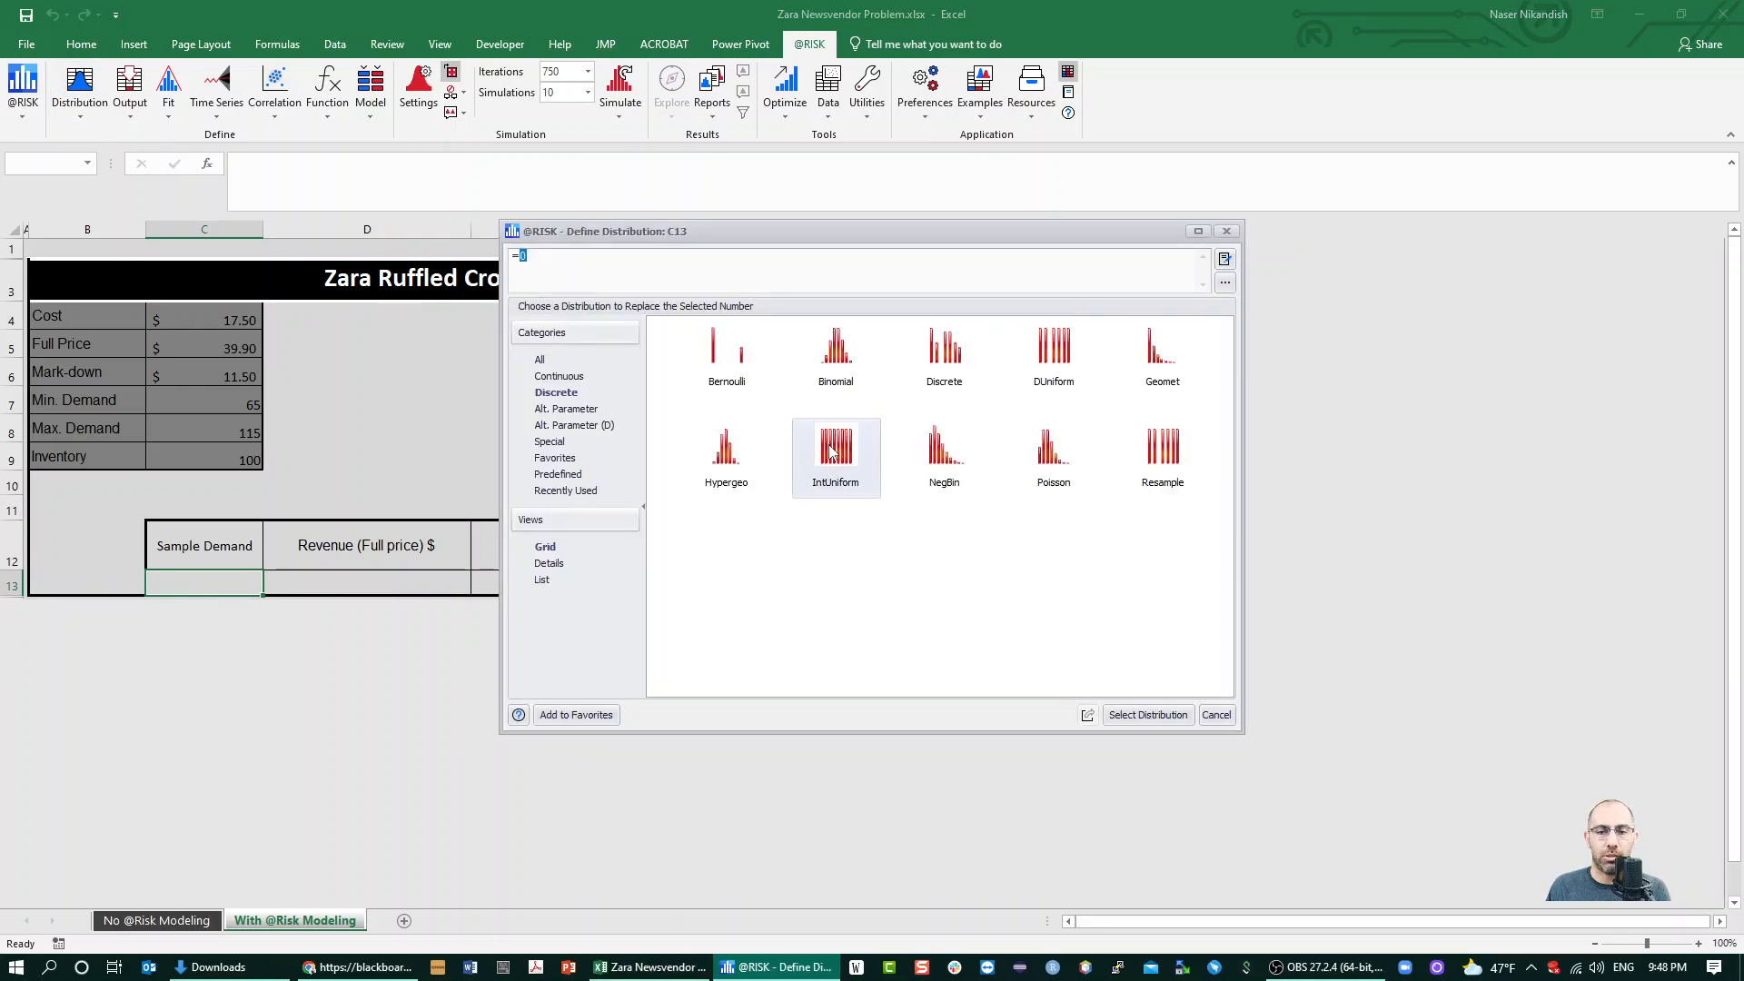
double_click(832, 455)
left_click(597, 372)
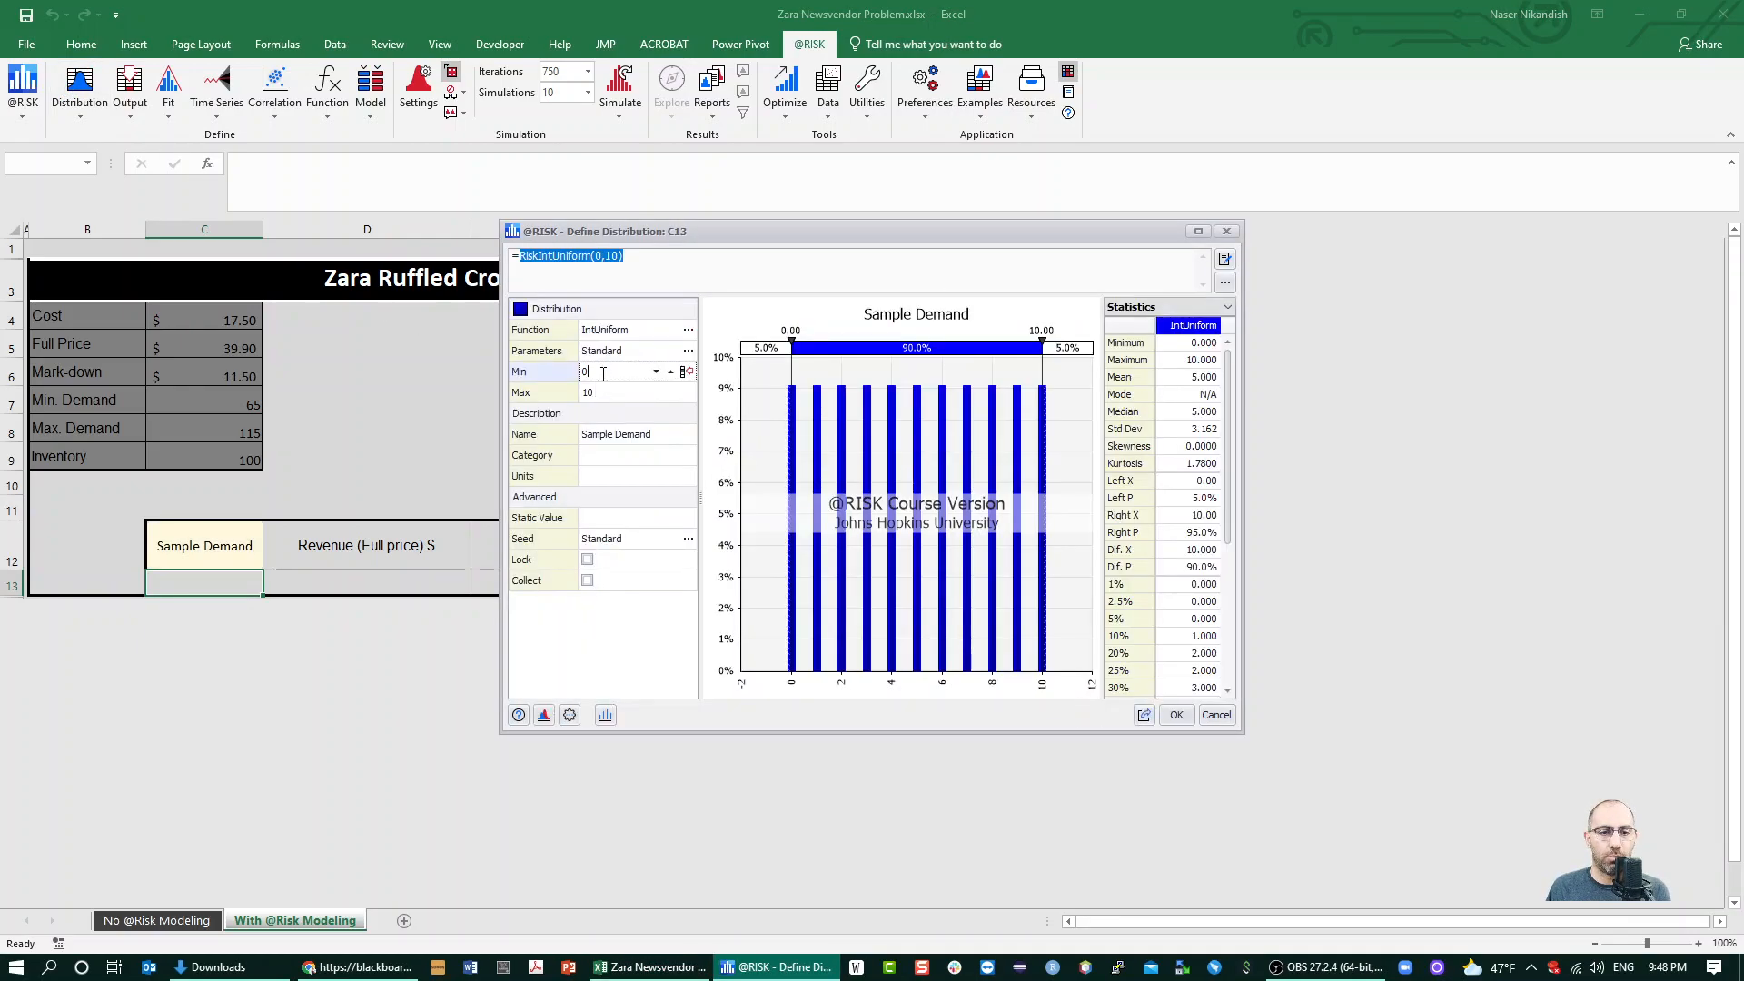
left_click(684, 372)
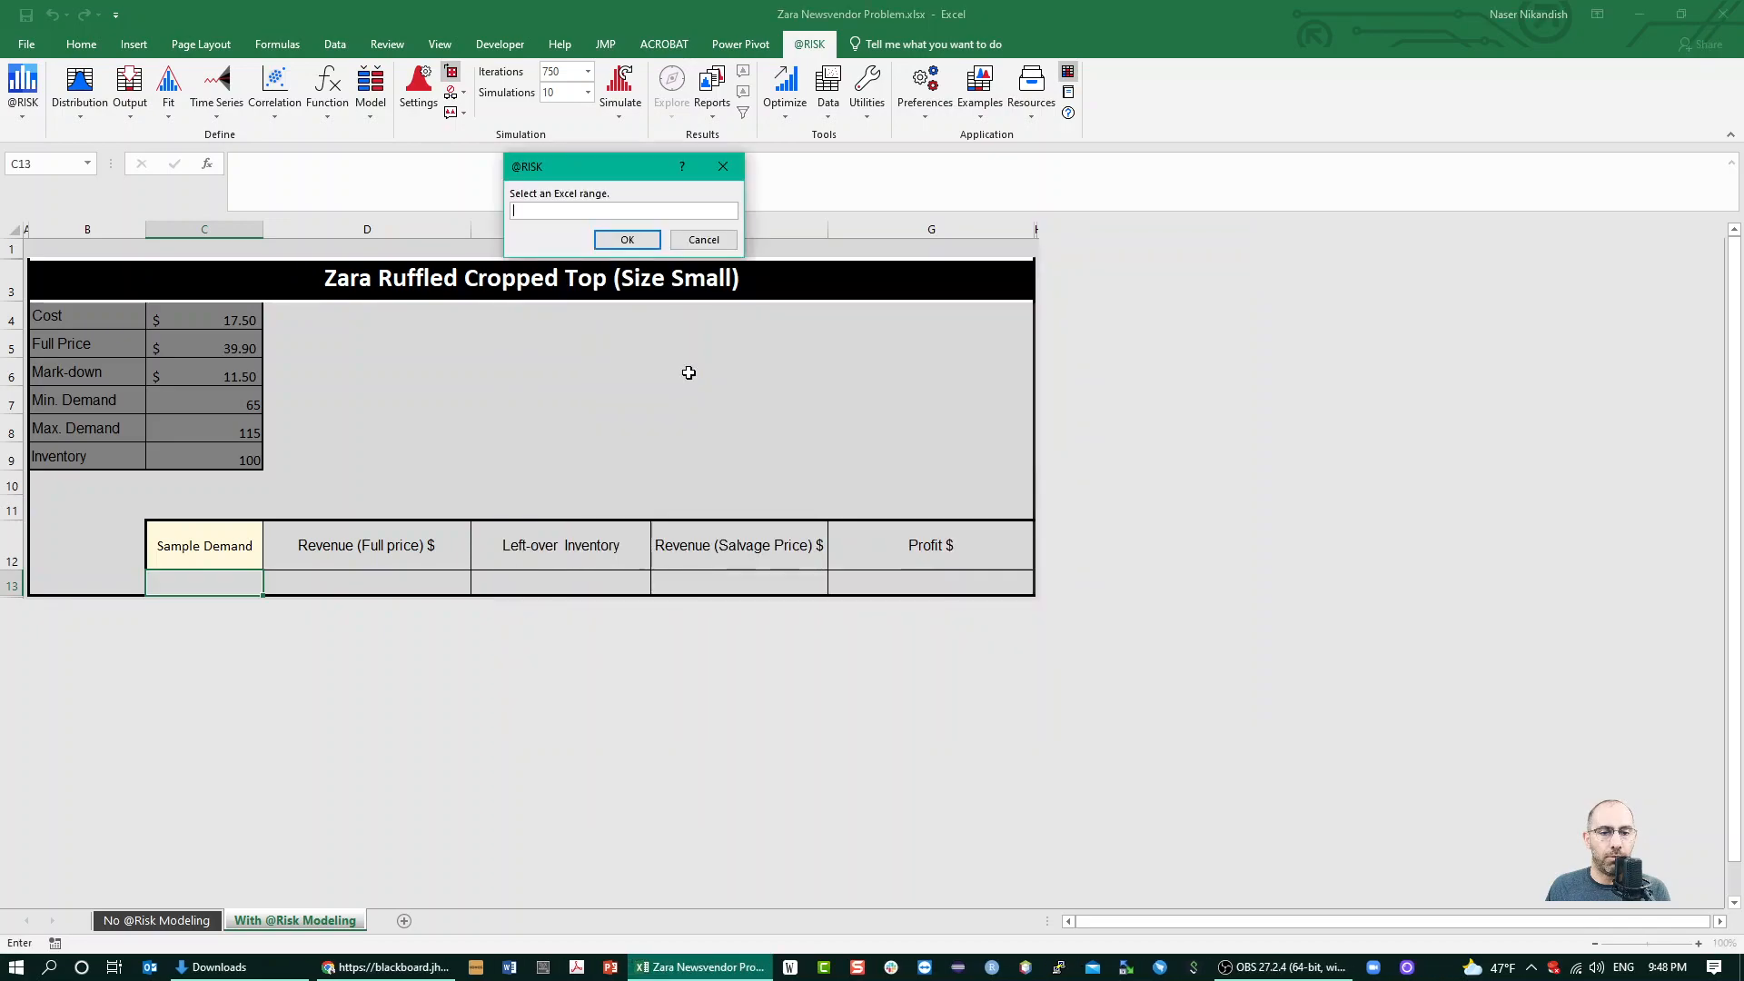
left_click(229, 404)
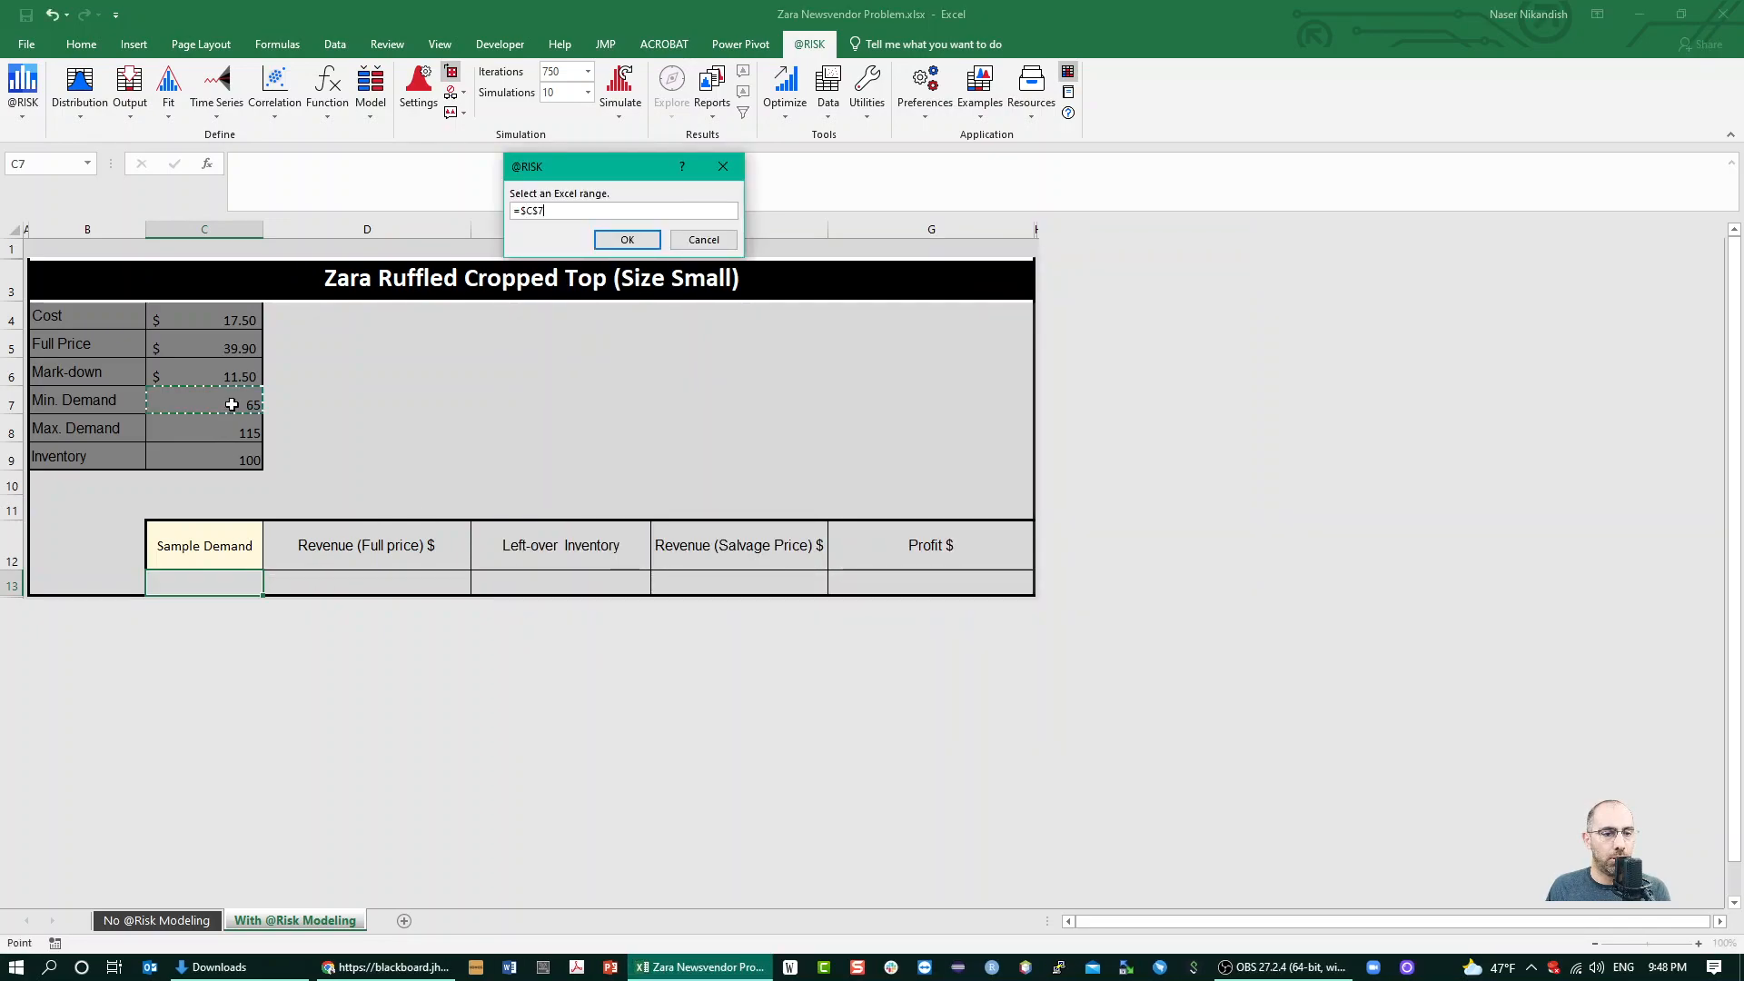
left_click(626, 240)
Link the distribution's maximum to the Max. Demand cell C8 and apply the distribution to C13
left_click(641, 393)
left_click(684, 392)
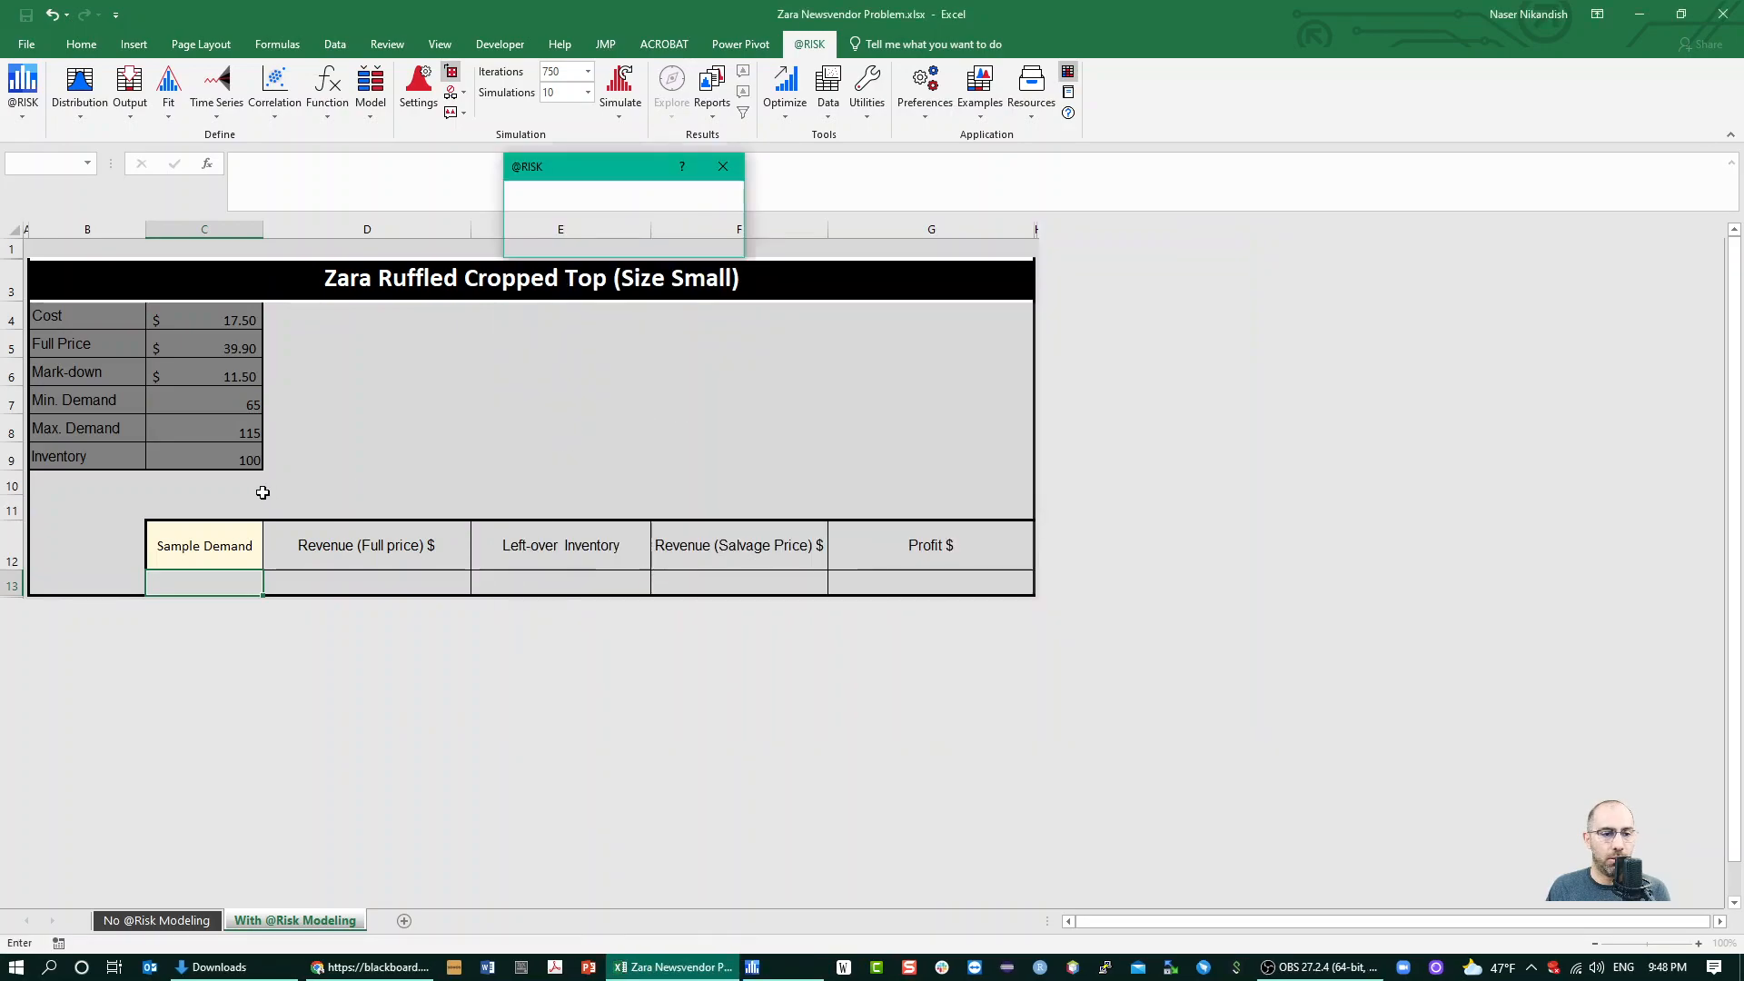
left_click(228, 428)
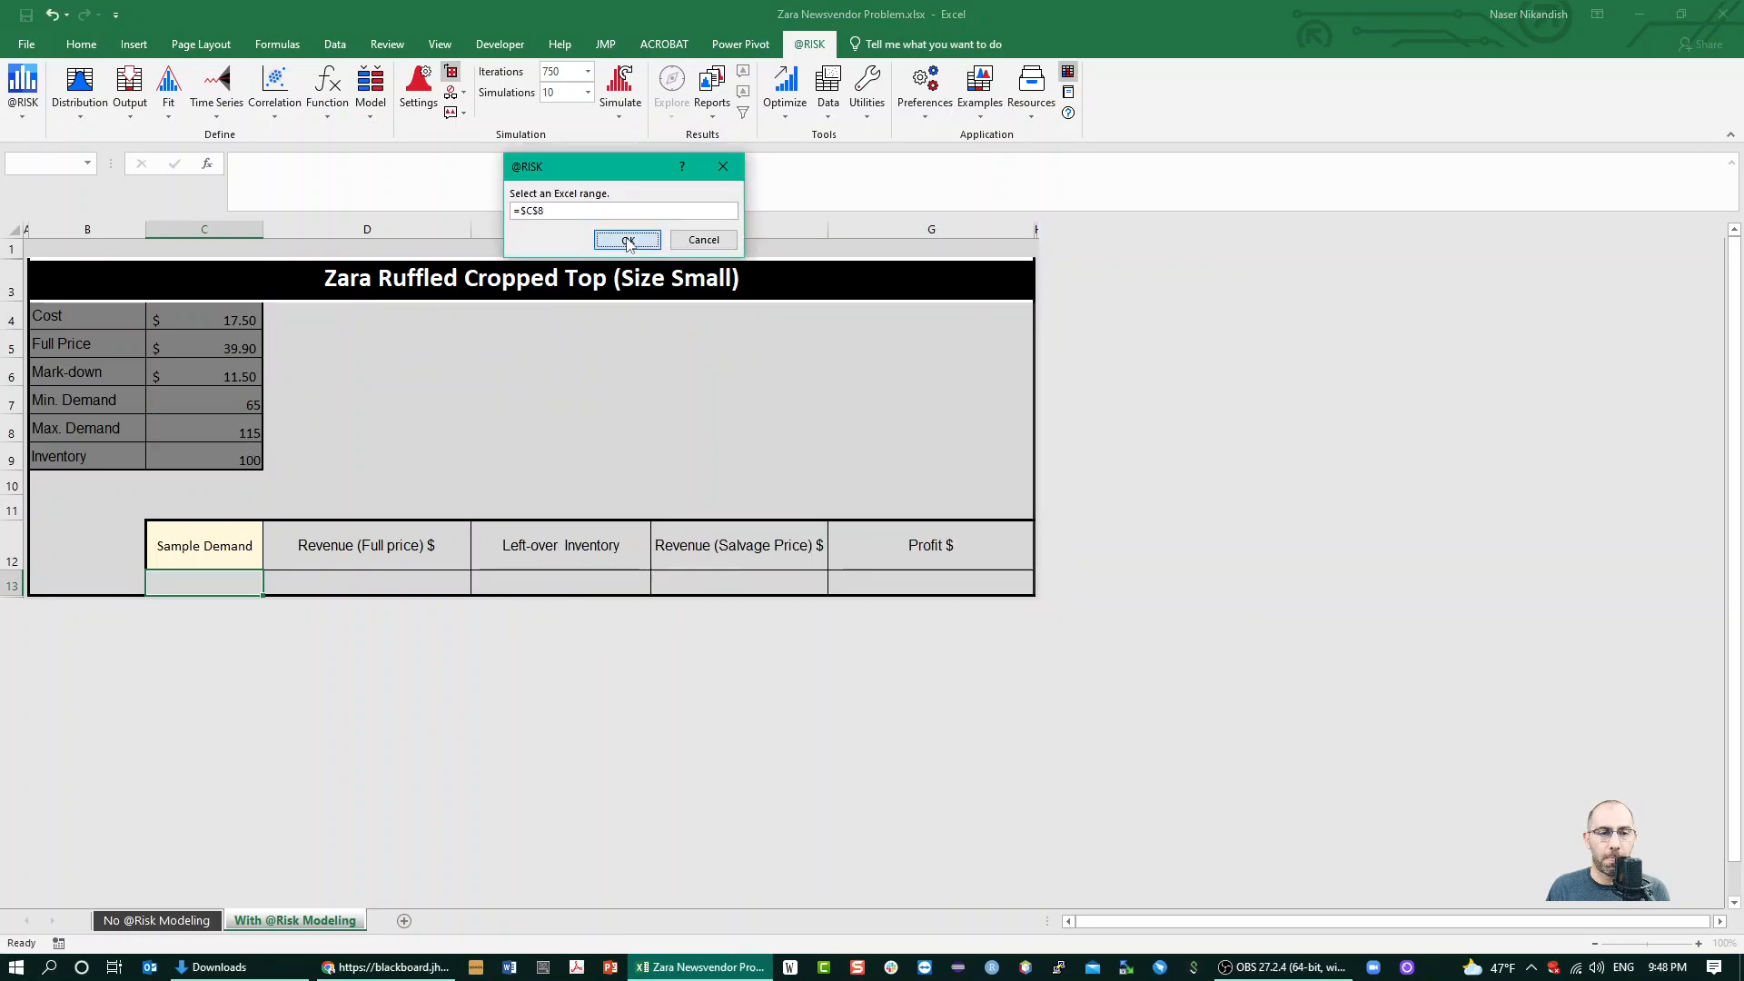
left_click(626, 240)
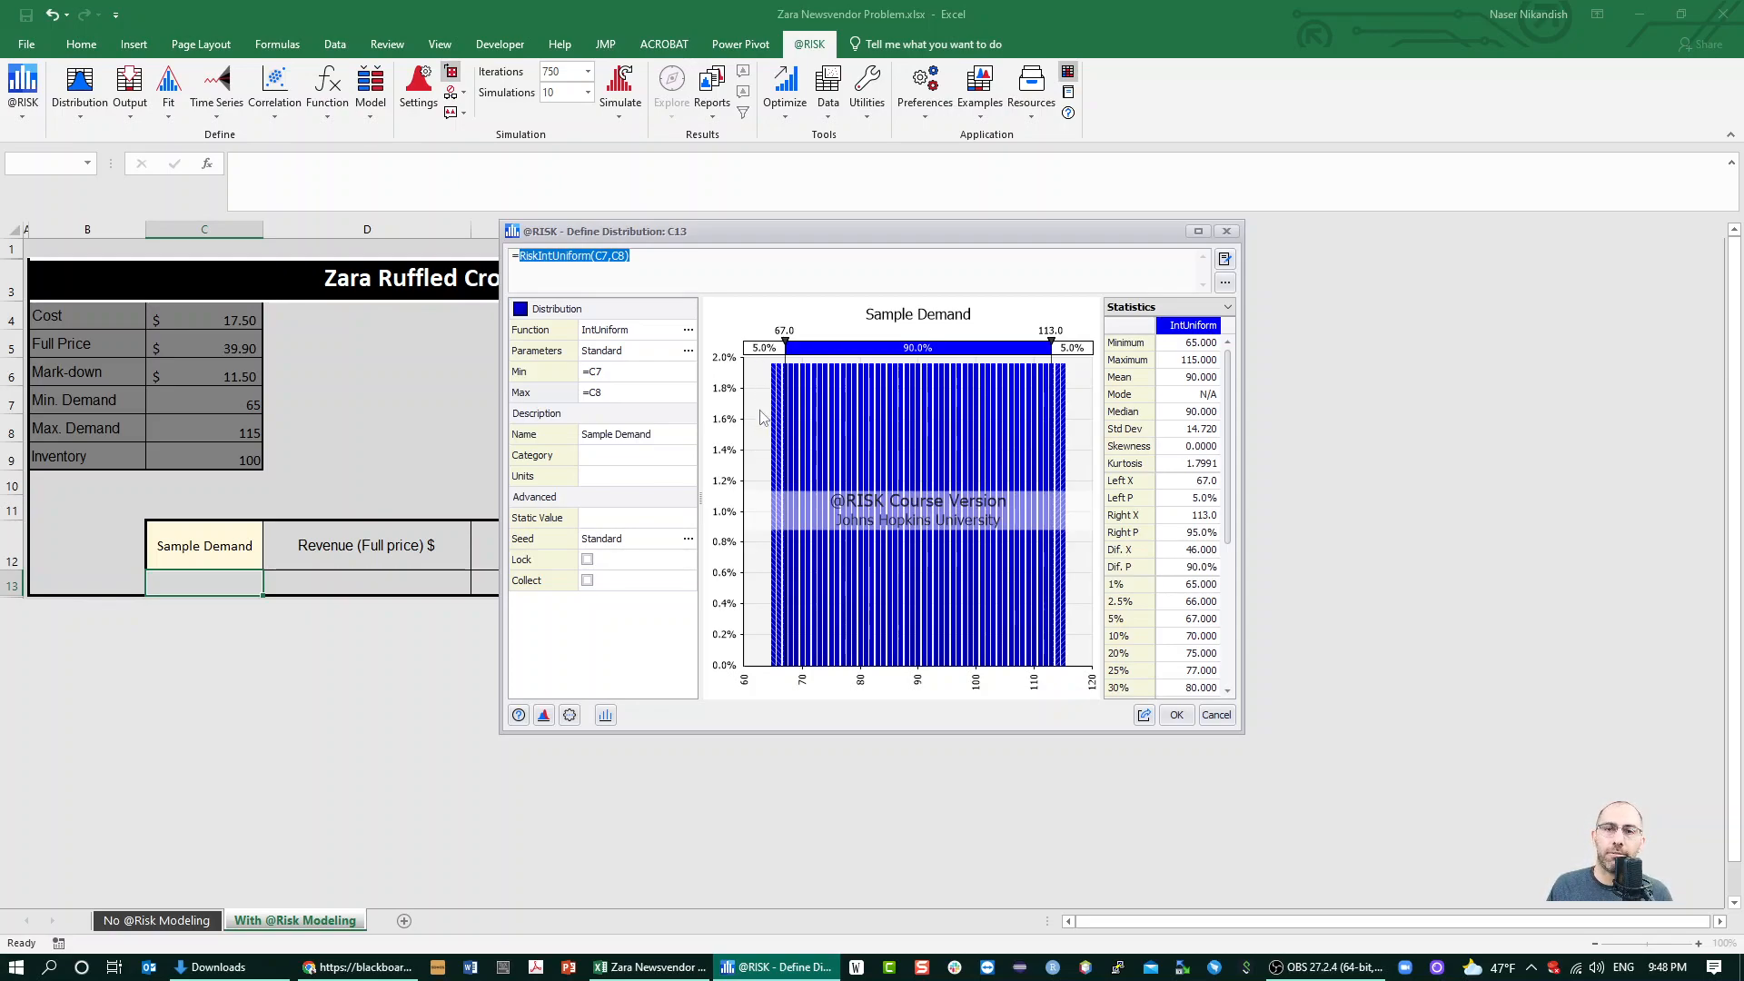
left_click(1176, 716)
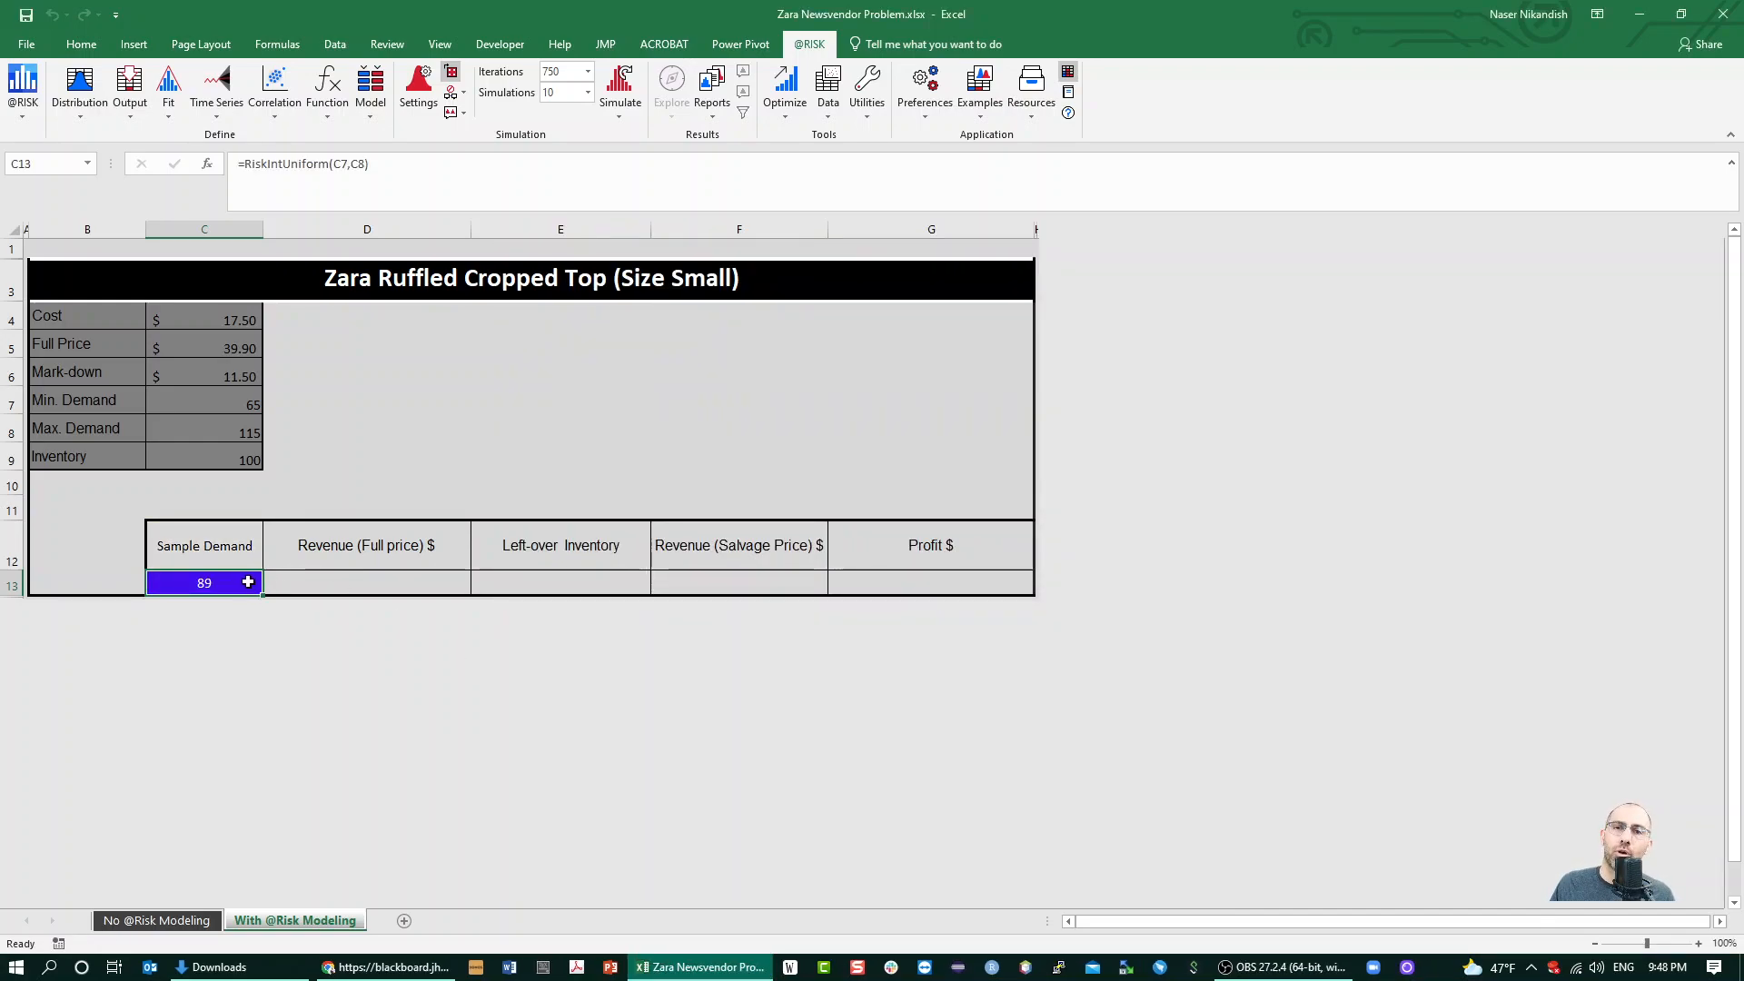
Recalculate the sheet repeatedly to examine how the random sample demand in C13 varies
key("F9")
key("F9")
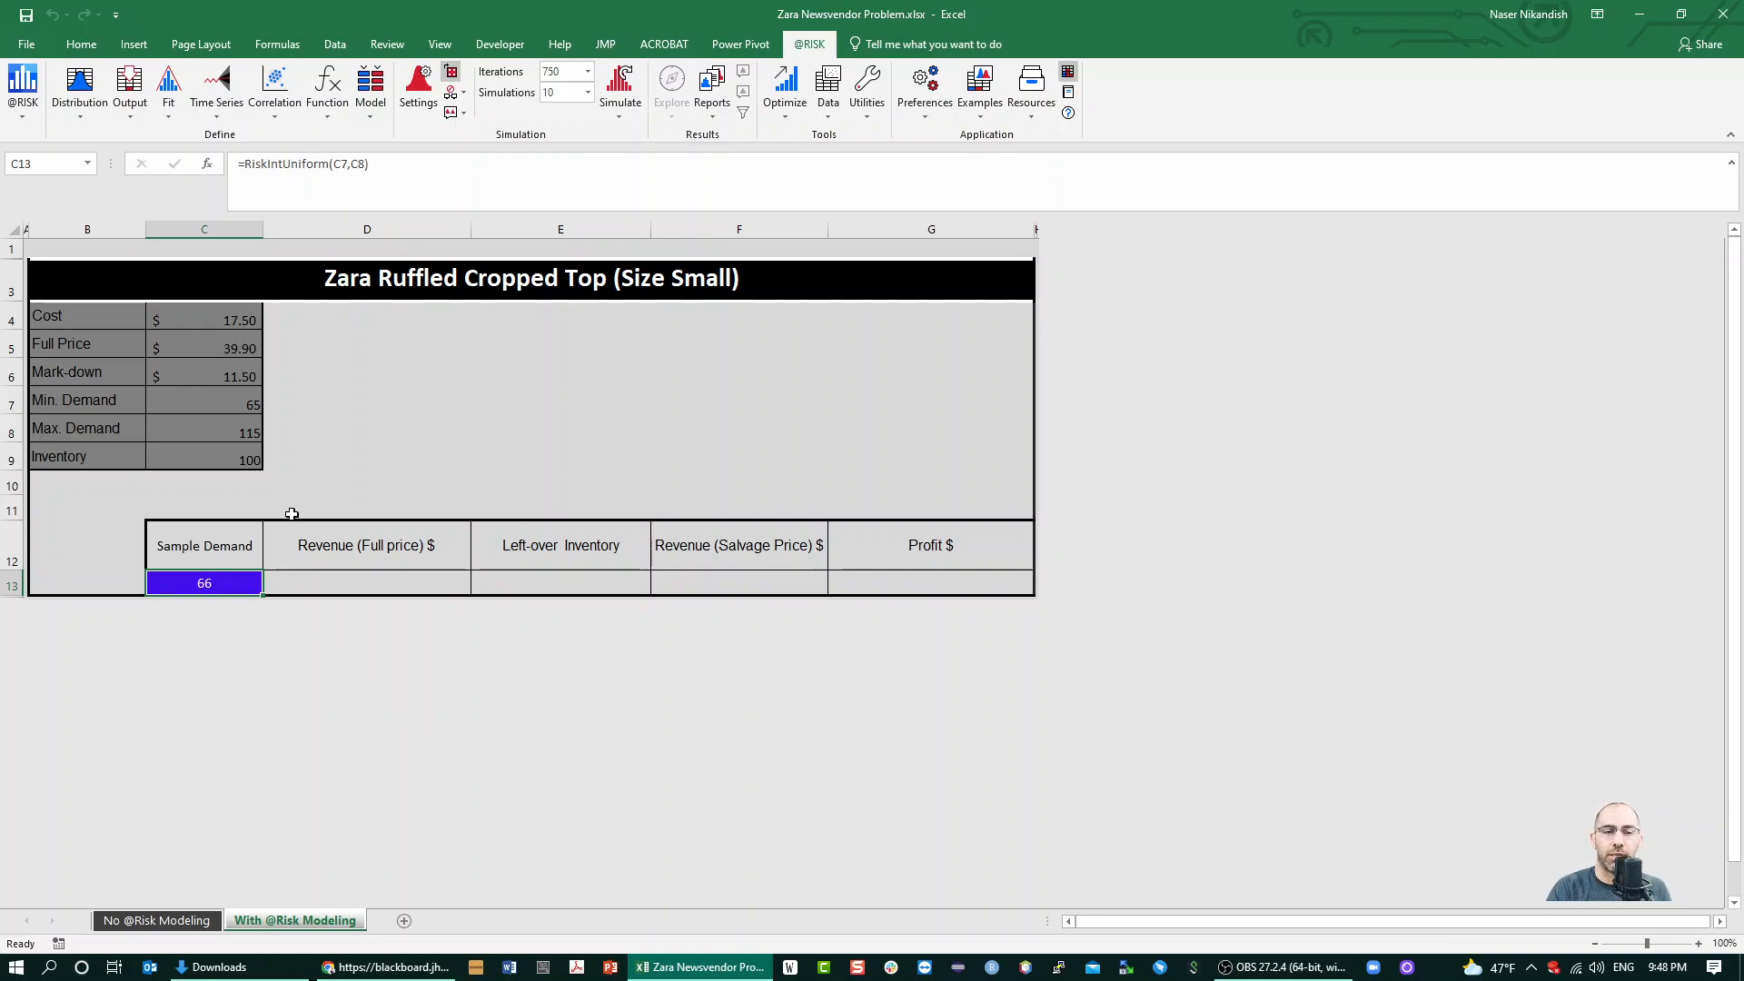
left_click(1069, 74)
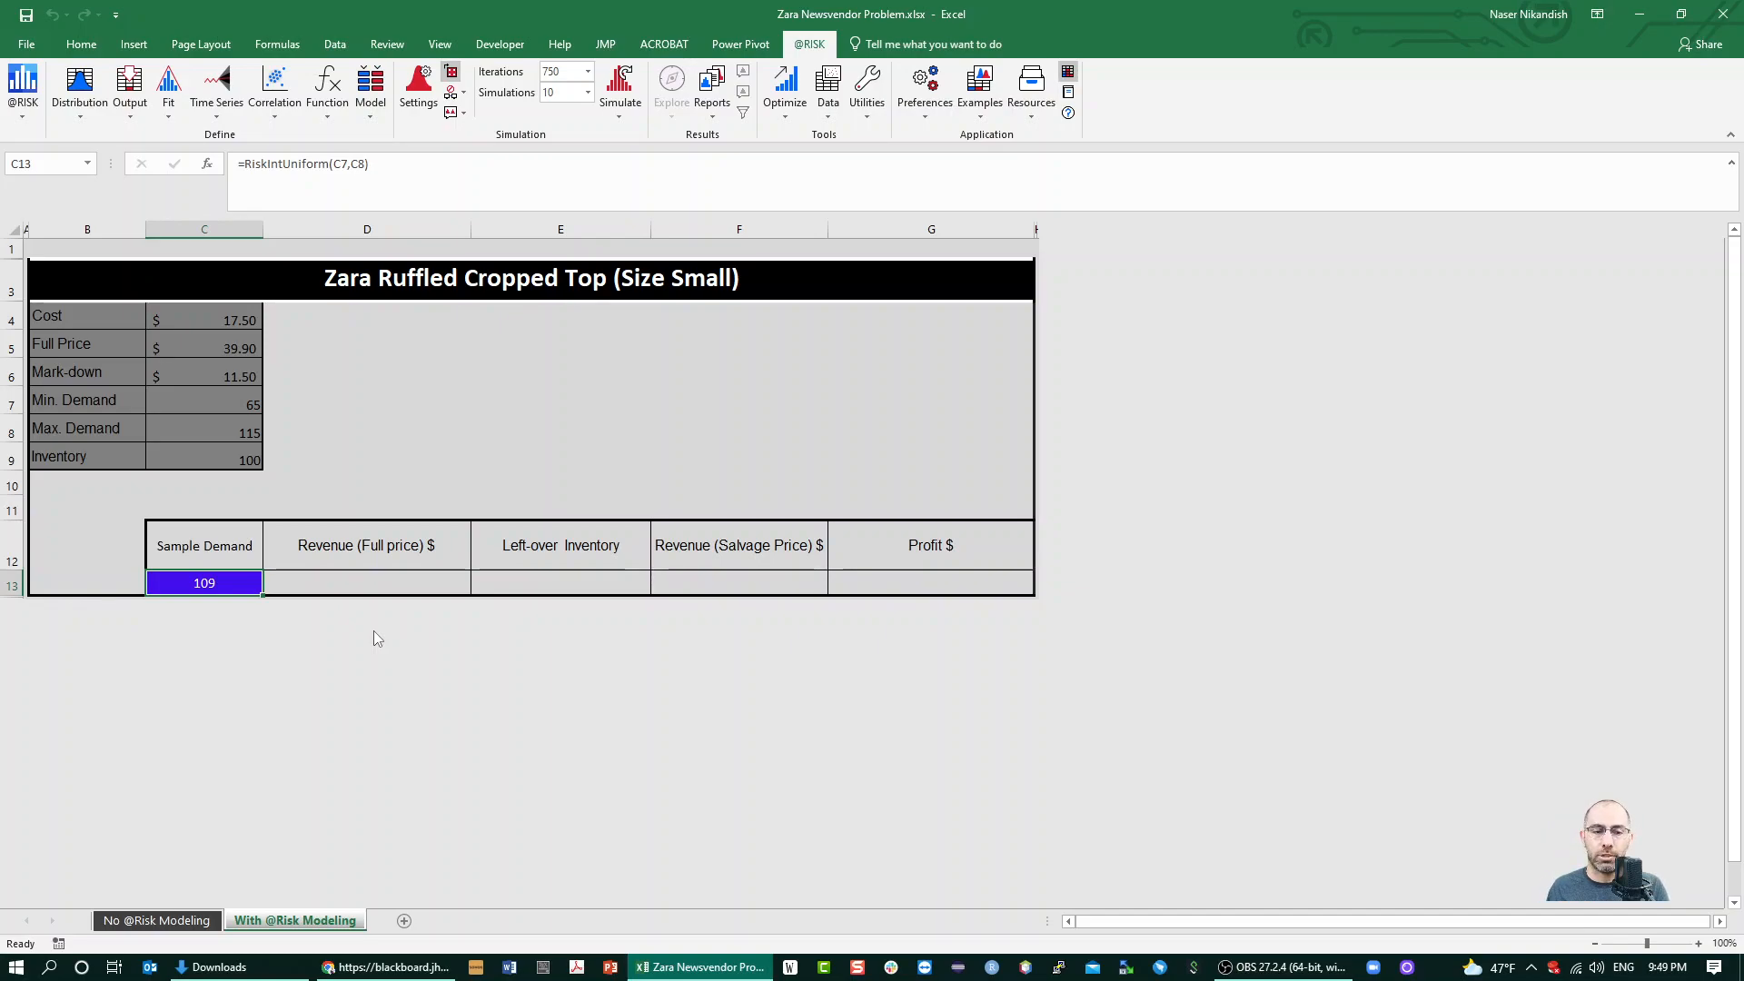
Calculate the full-price revenue in D13 with =MIN(C9,C13)*C5
left_click(396, 576)
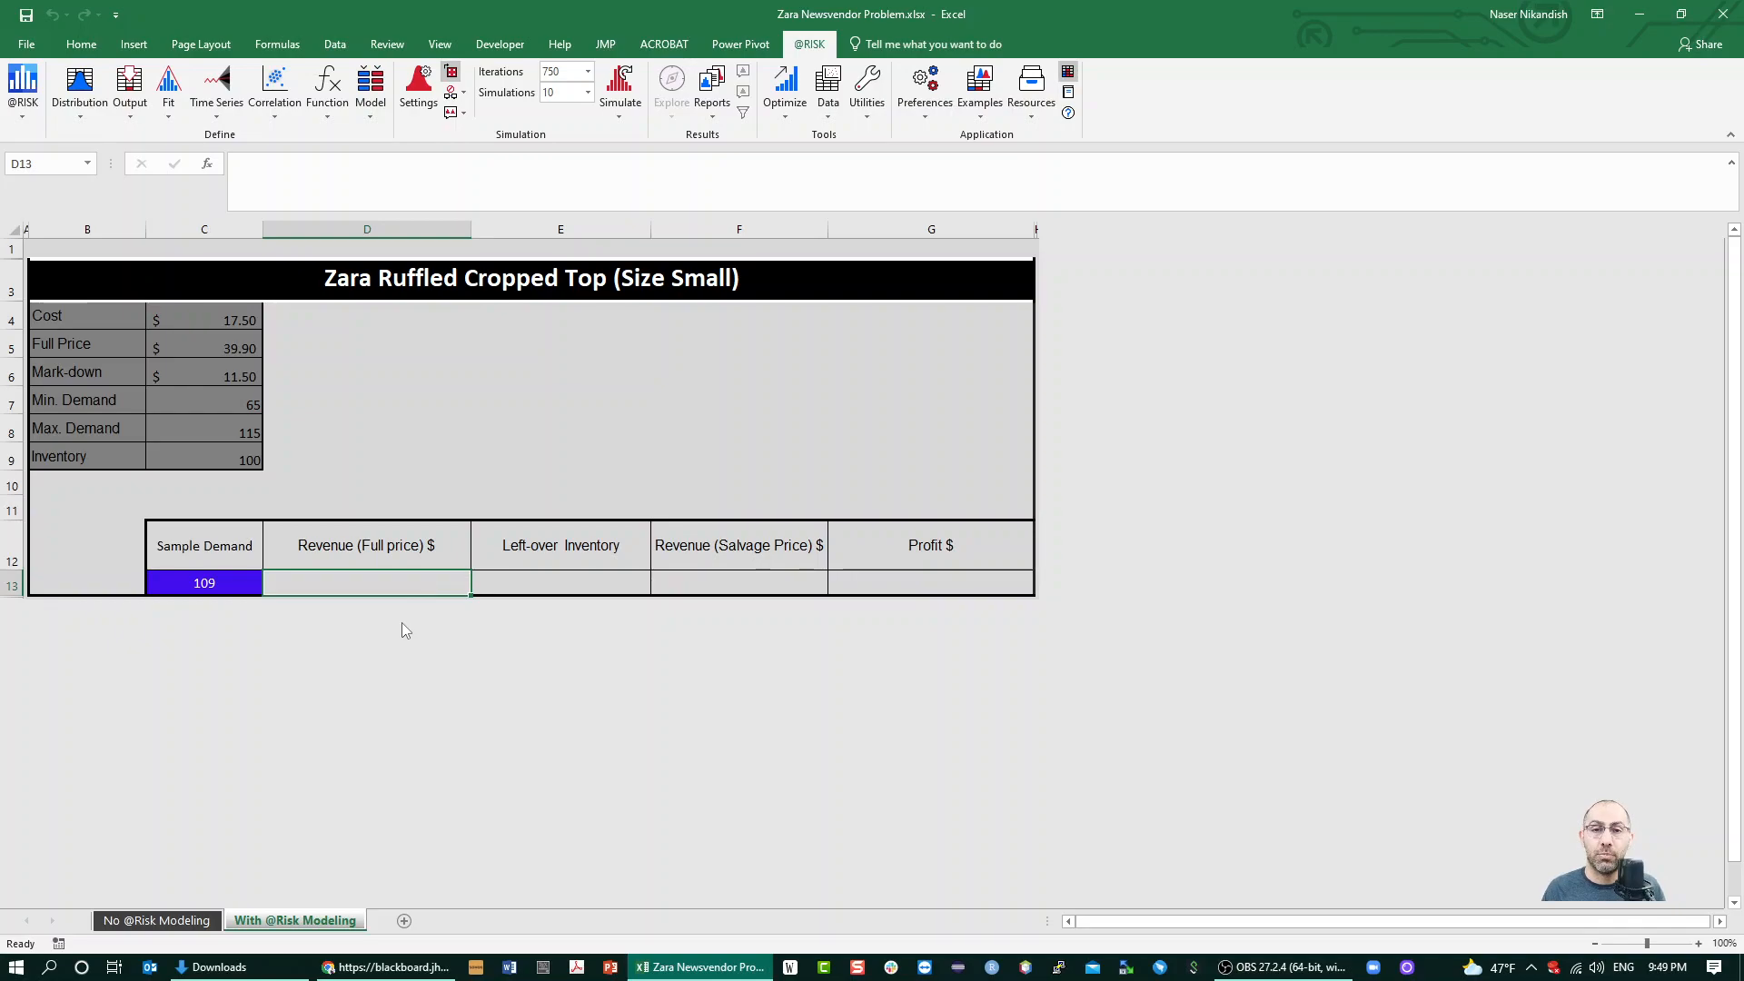
type("=min(")
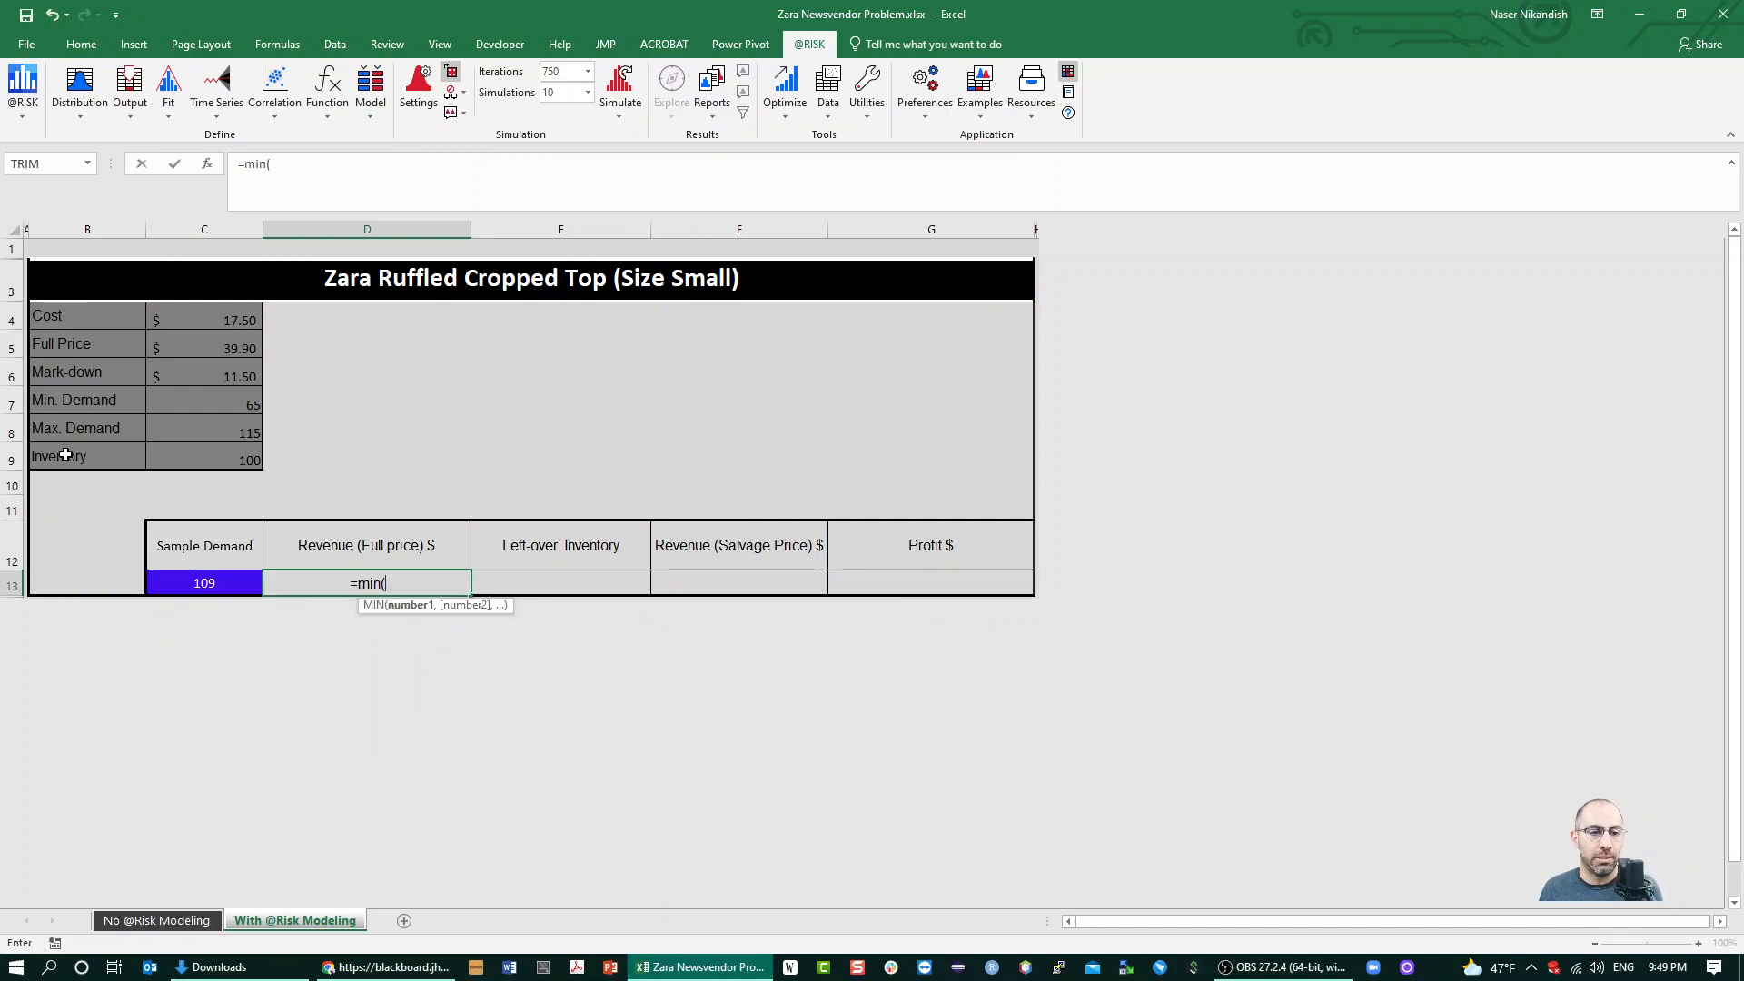
left_click(200, 464)
type(",")
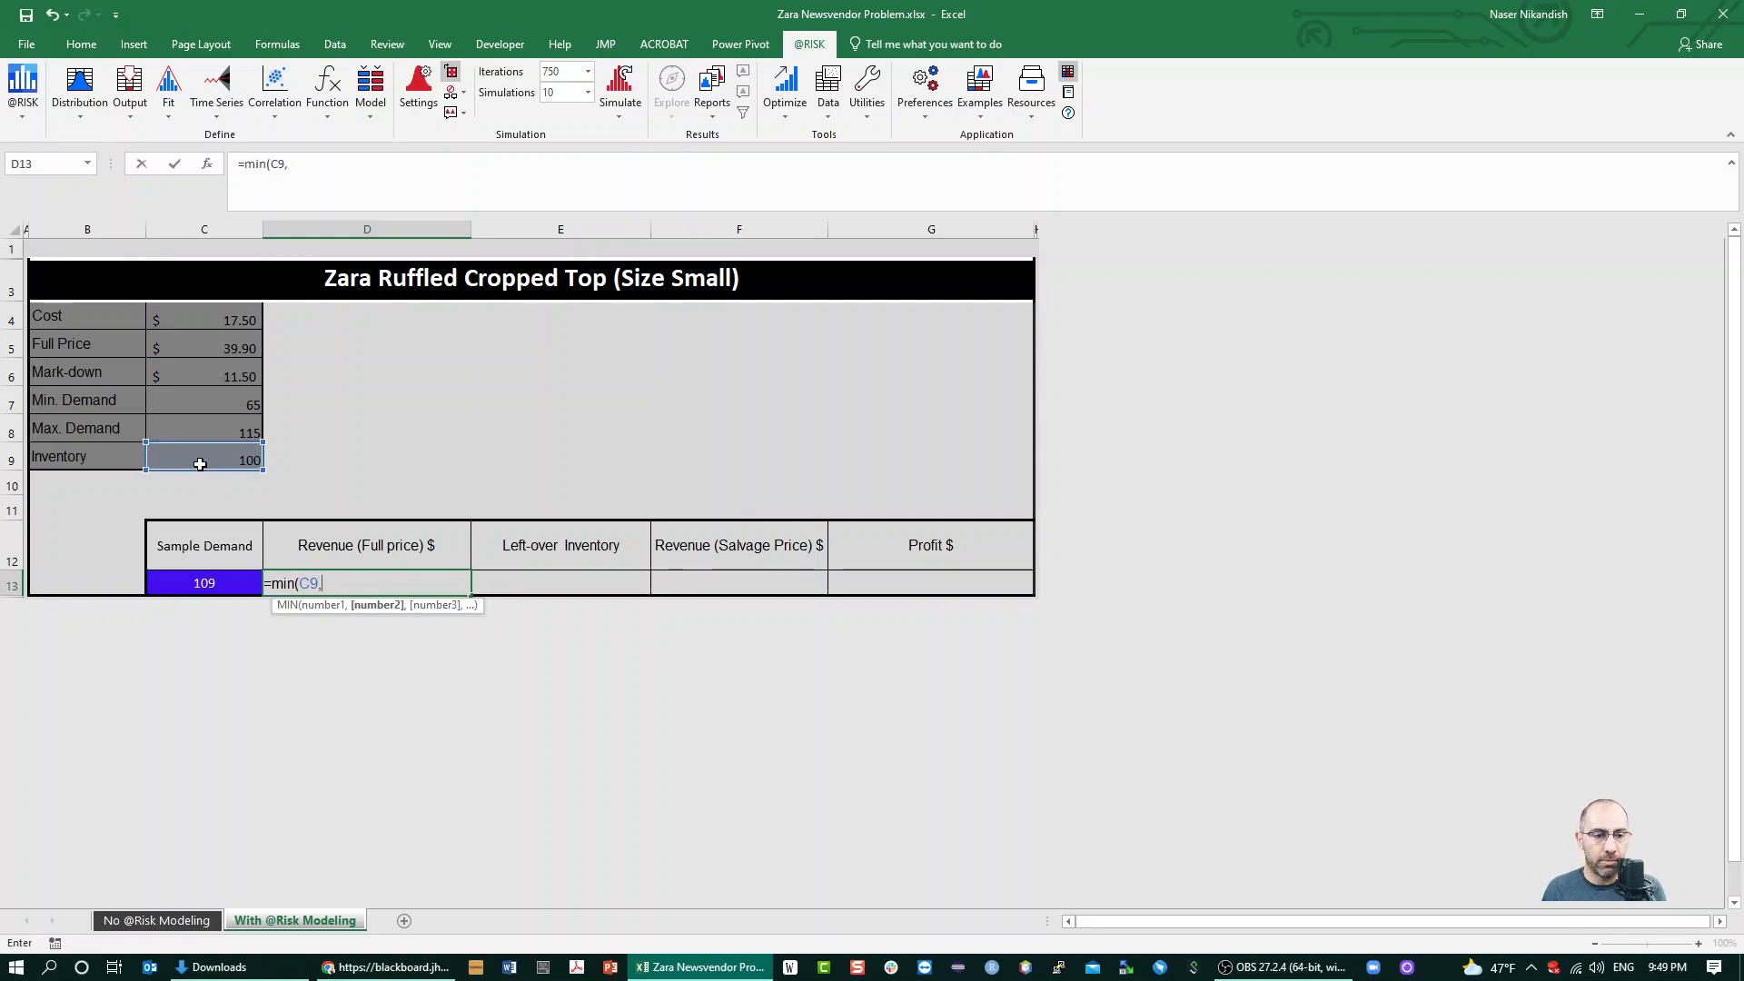
left_click(220, 579)
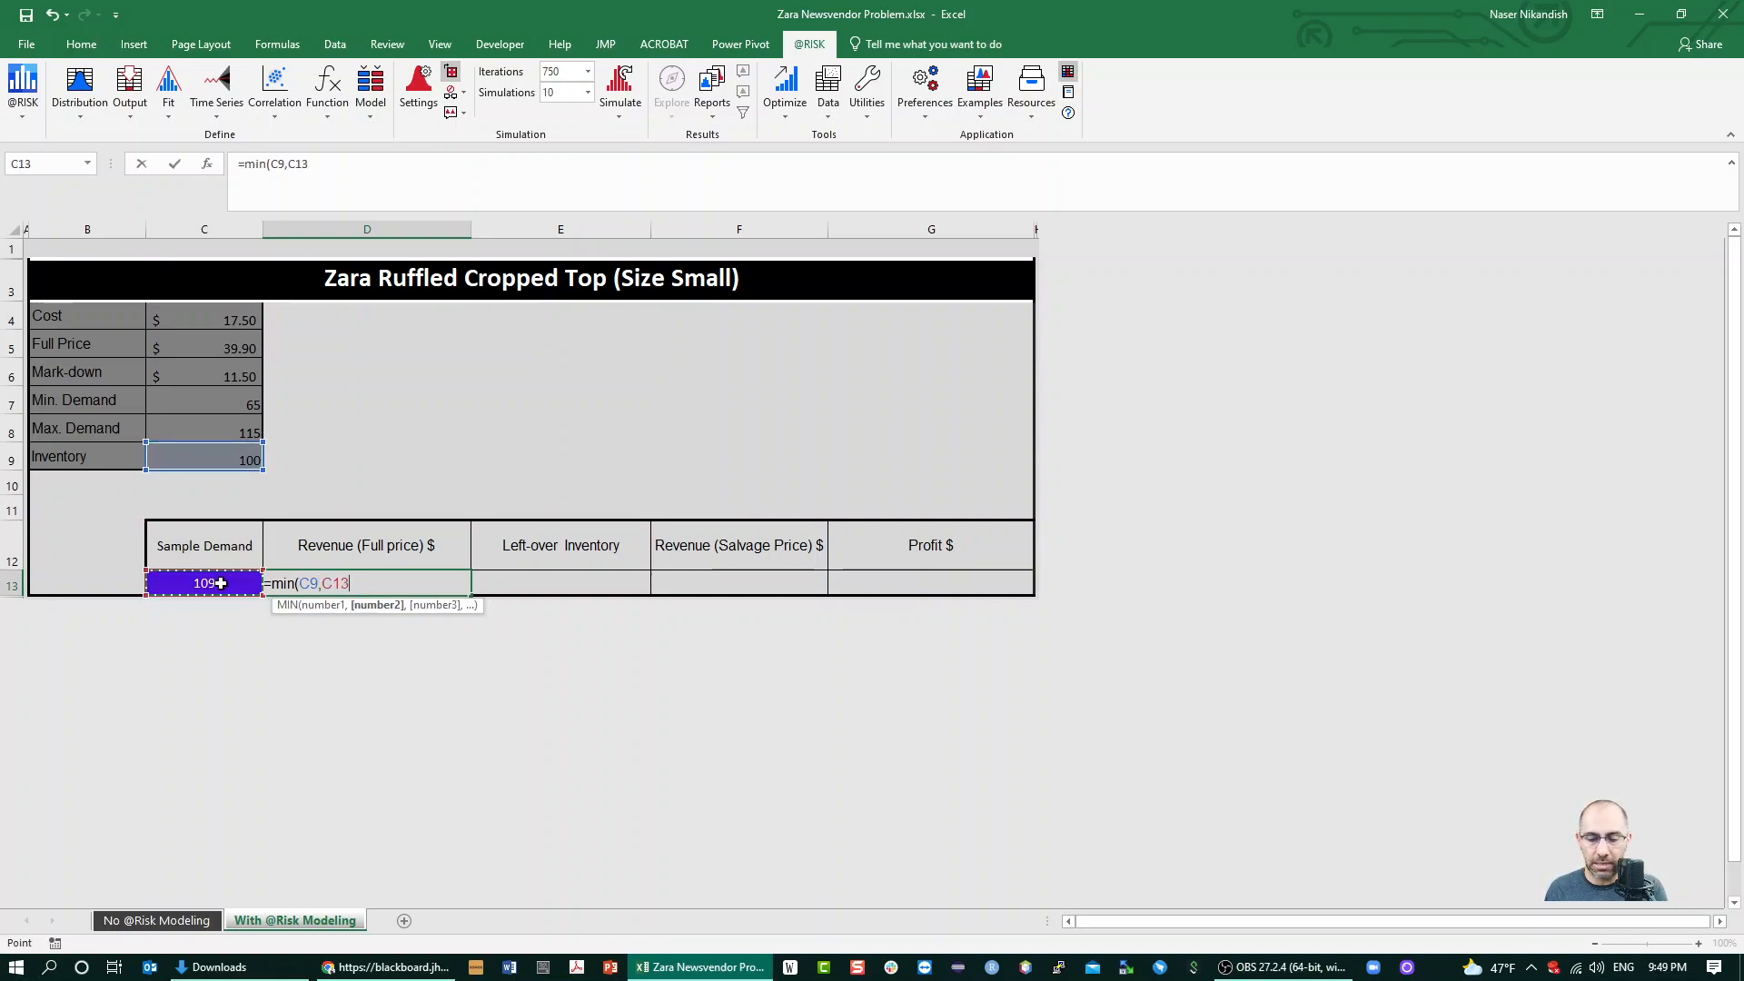
type(")*")
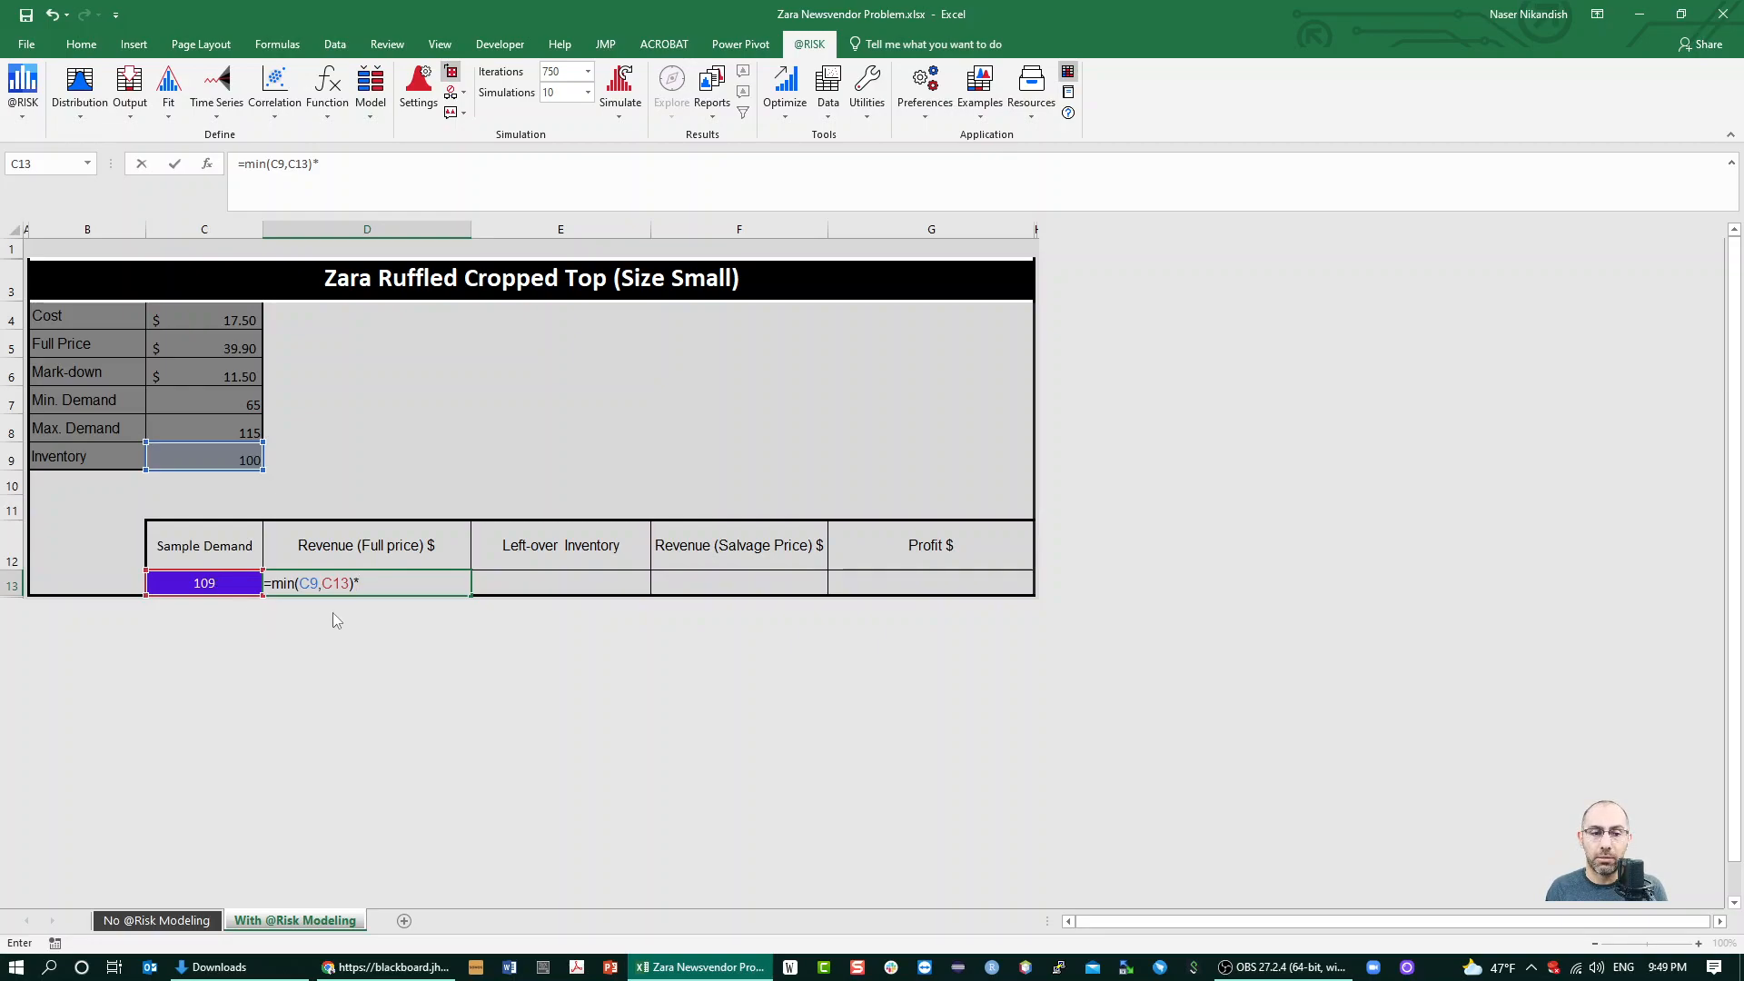
left_click(240, 342)
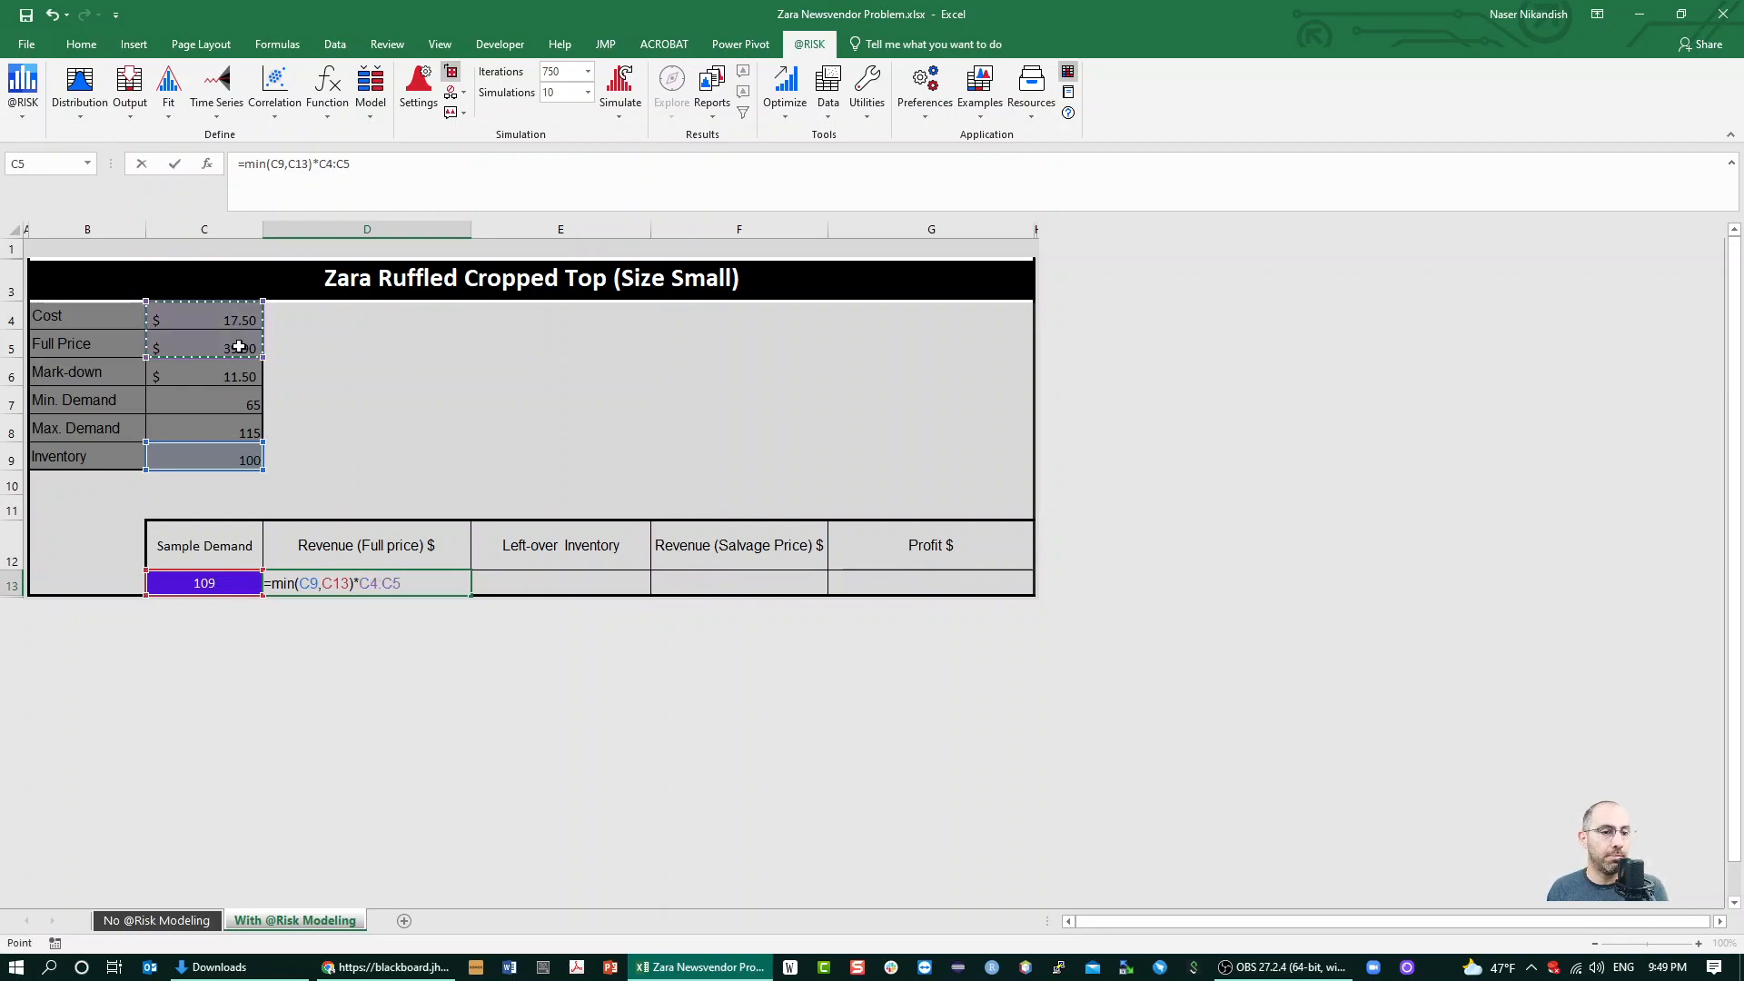
key("Tab")
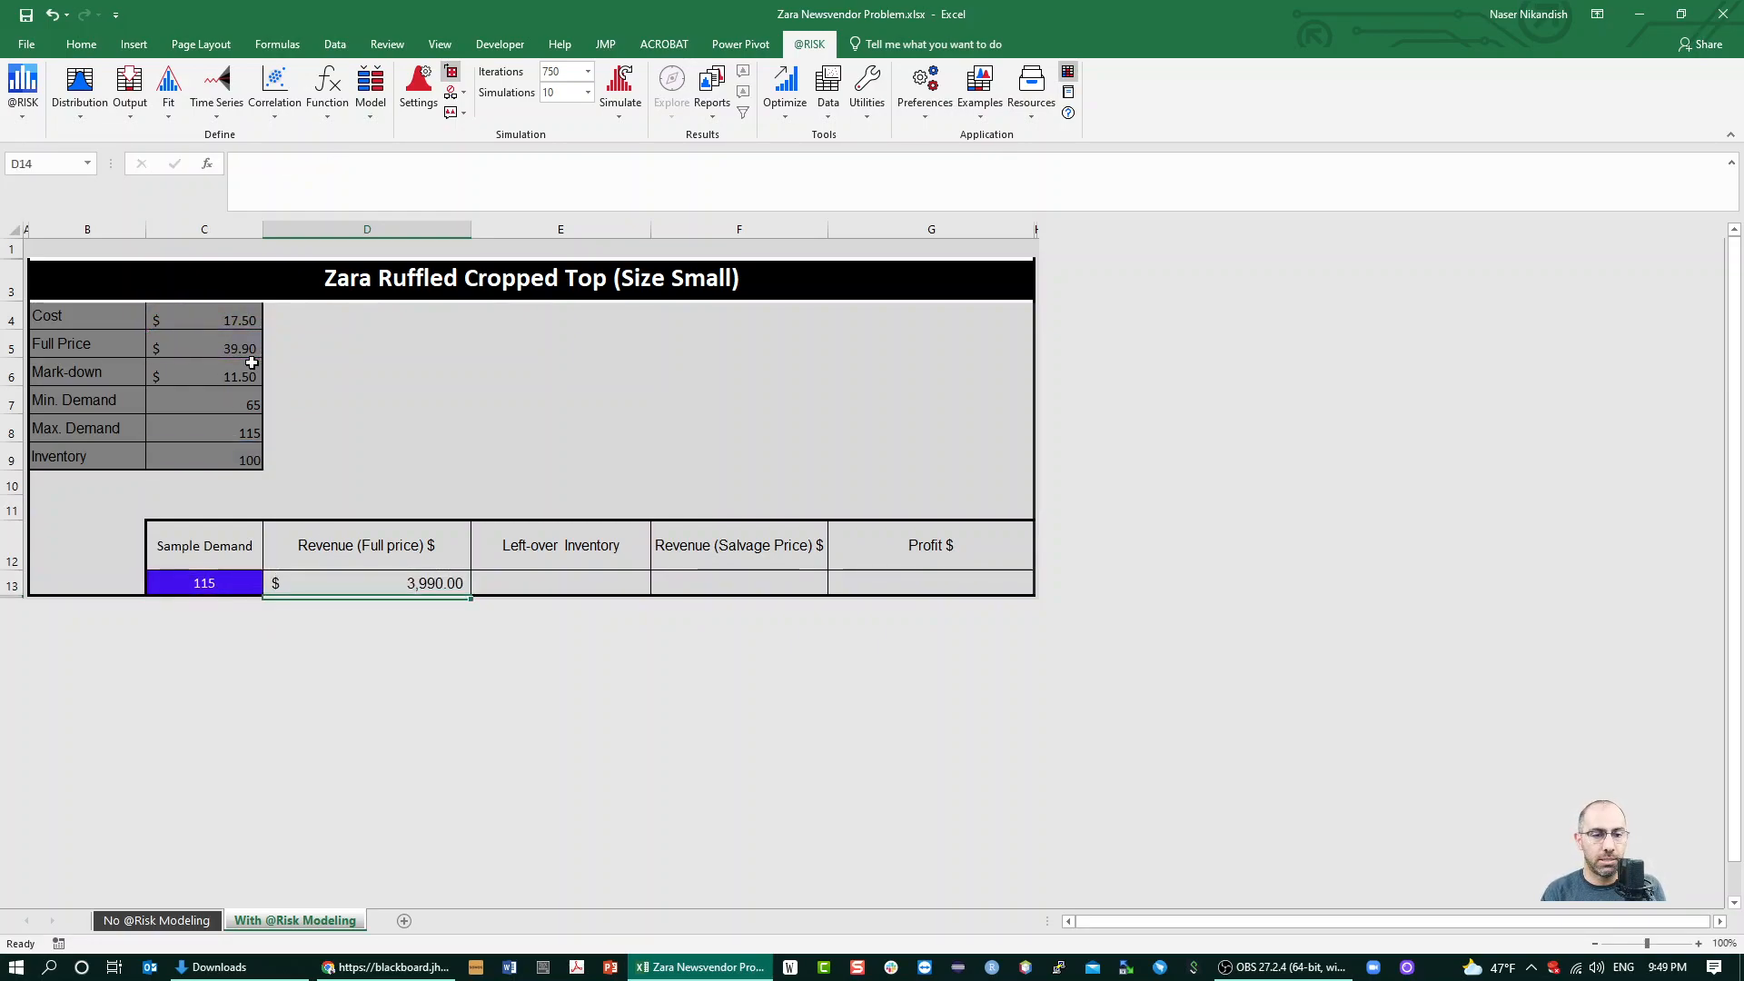
Calculate the left-over inventory in E13 with =MAX(0,C9-C13)
type("=m")
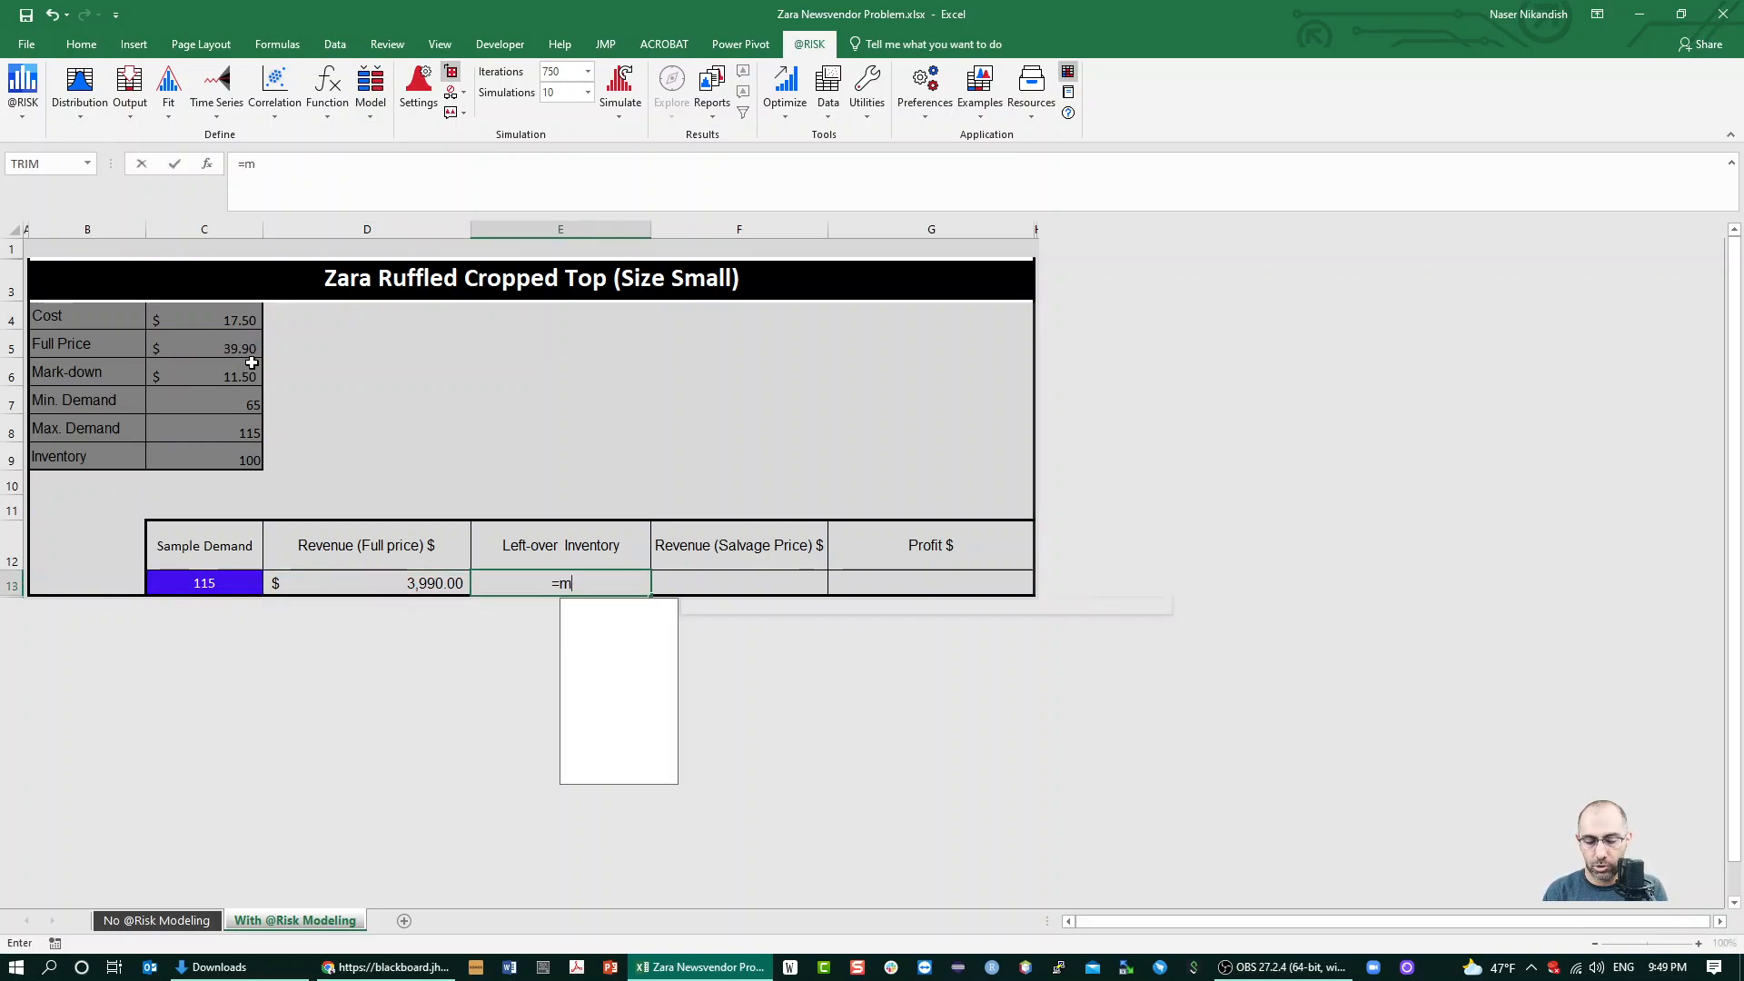
type("ax(0,")
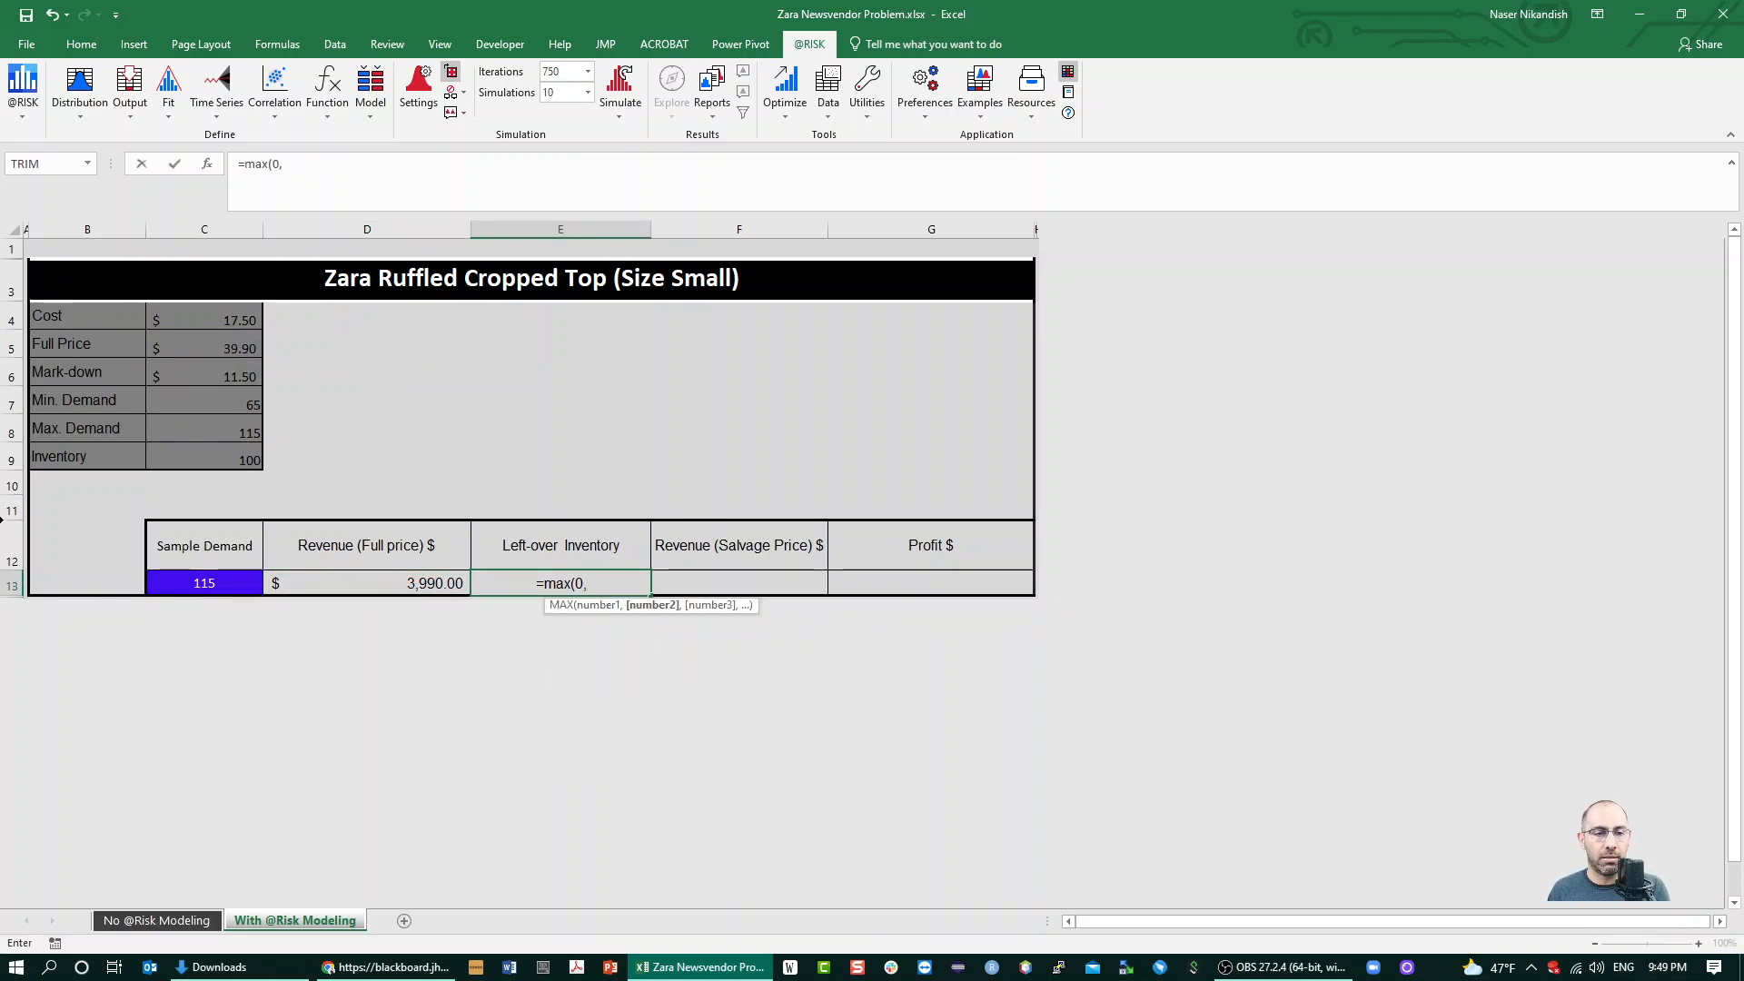
left_click(162, 450)
type("-")
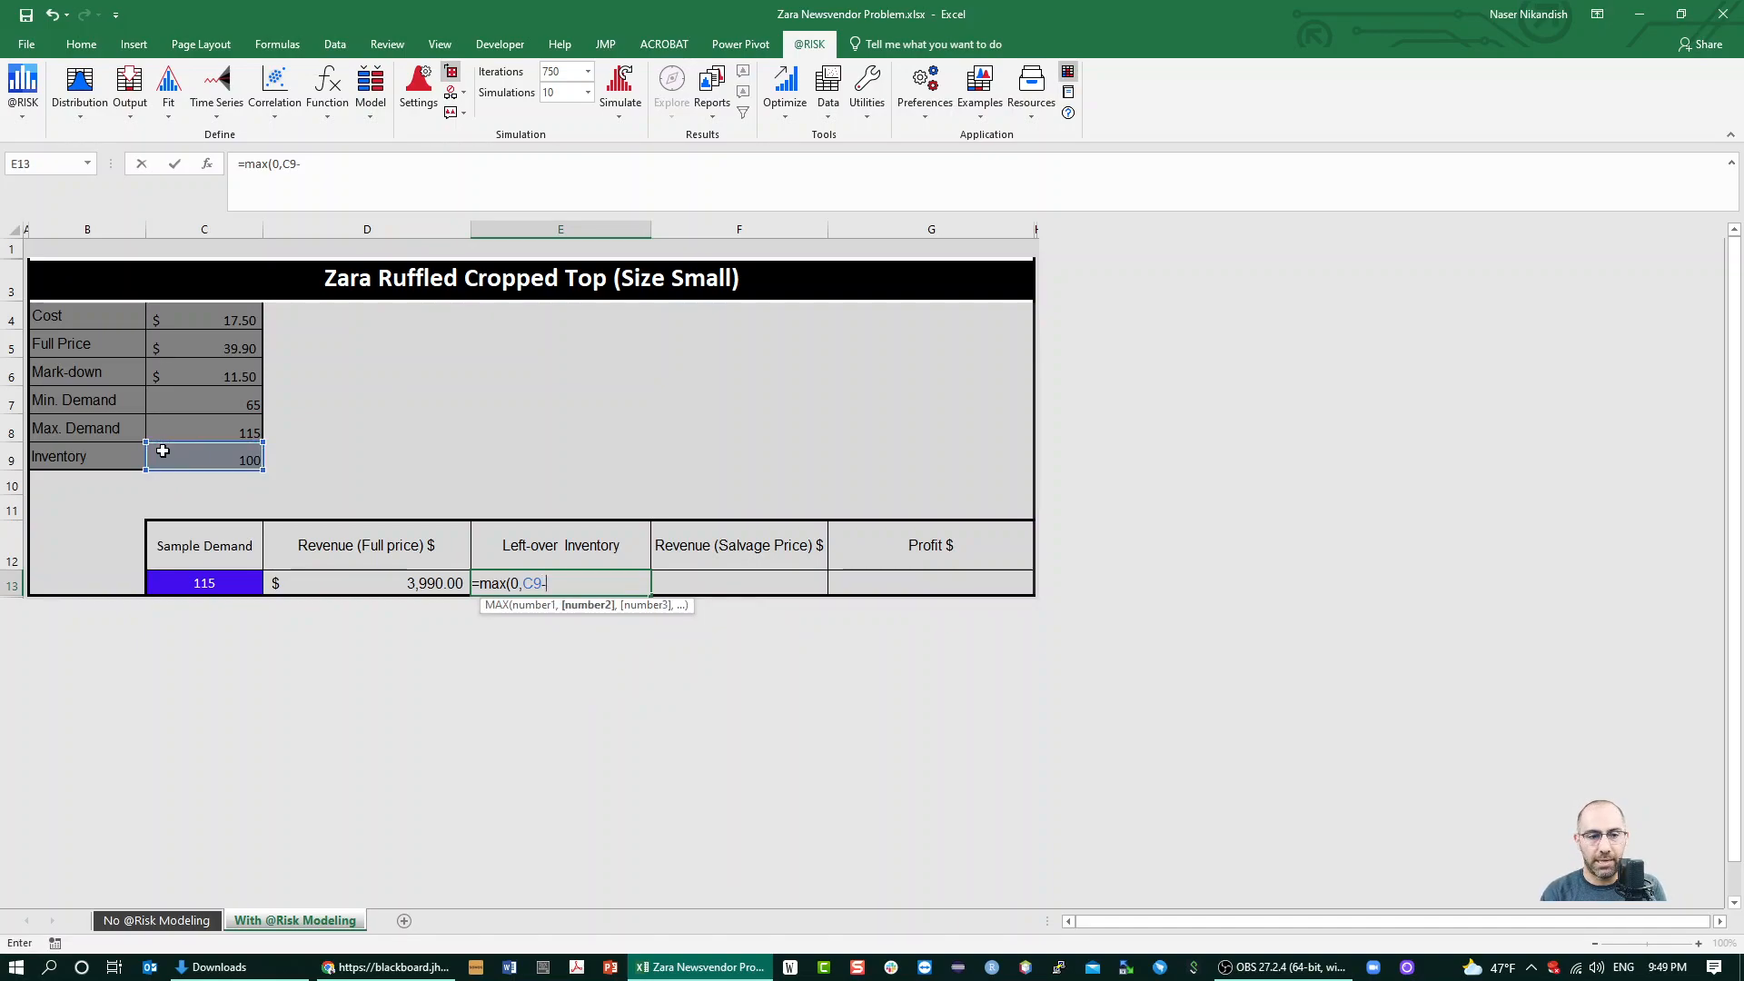
left_click(227, 583)
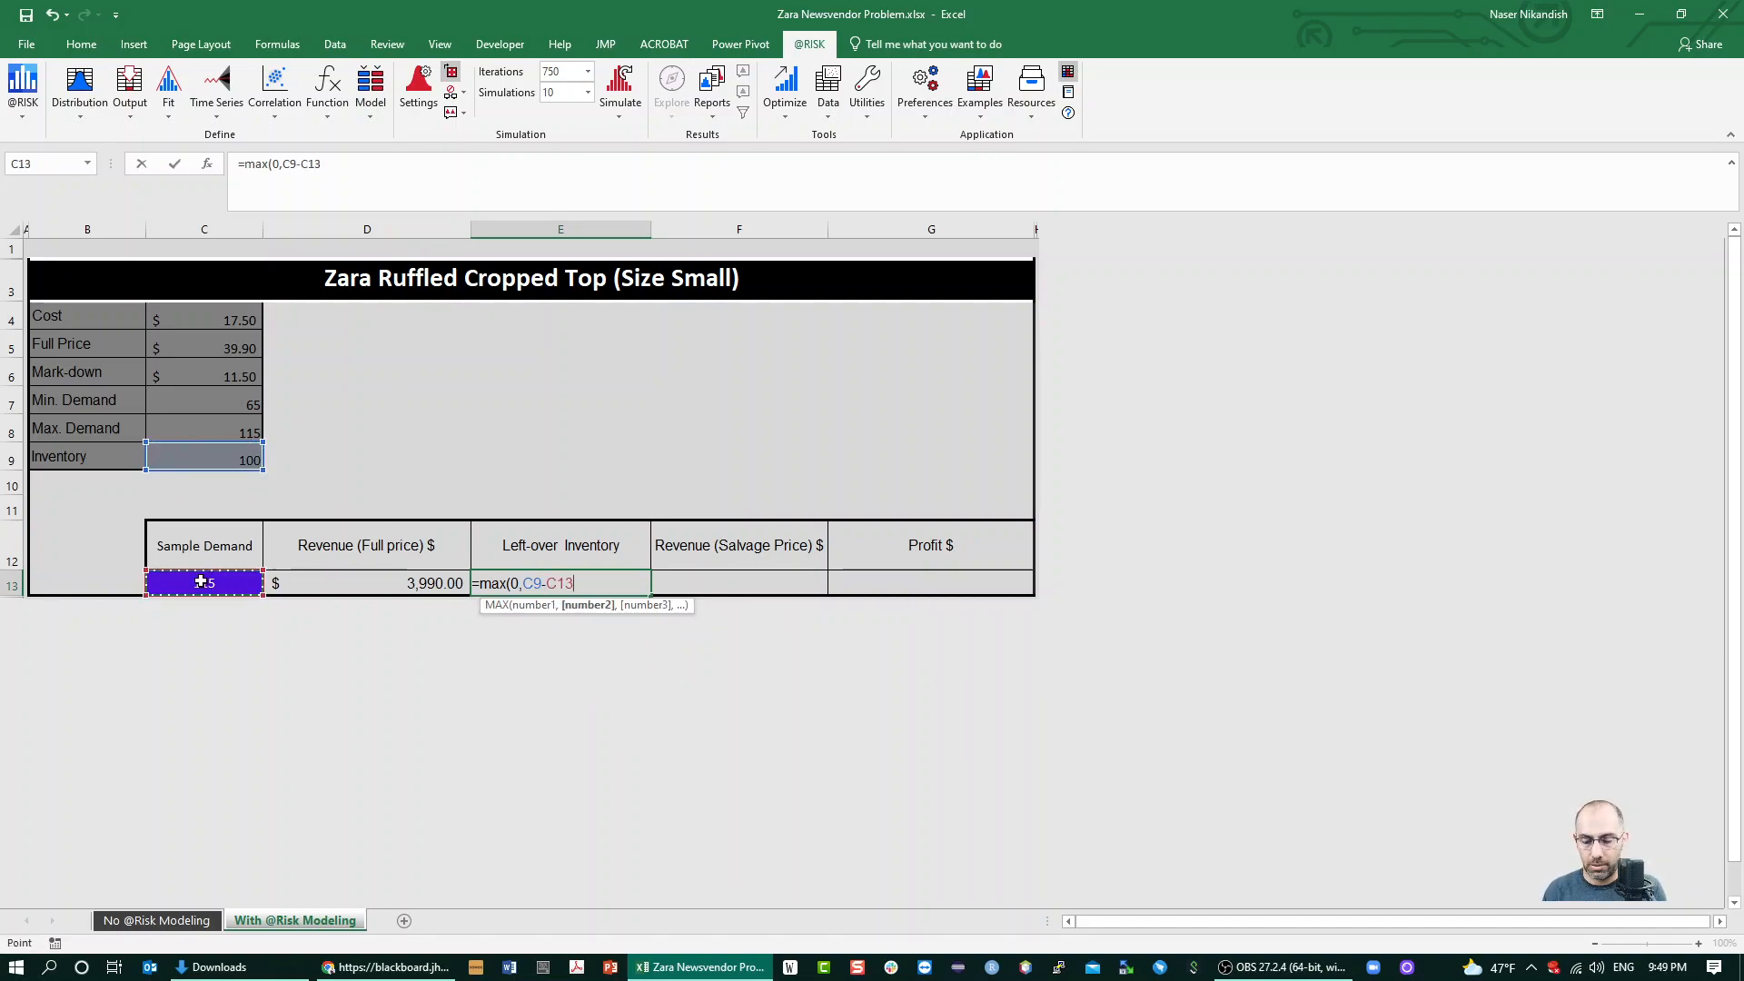
type(")")
key("Tab")
Calculate the salvage-price revenue in F13 with =E13*C6
type("=")
key("Left")
type("*")
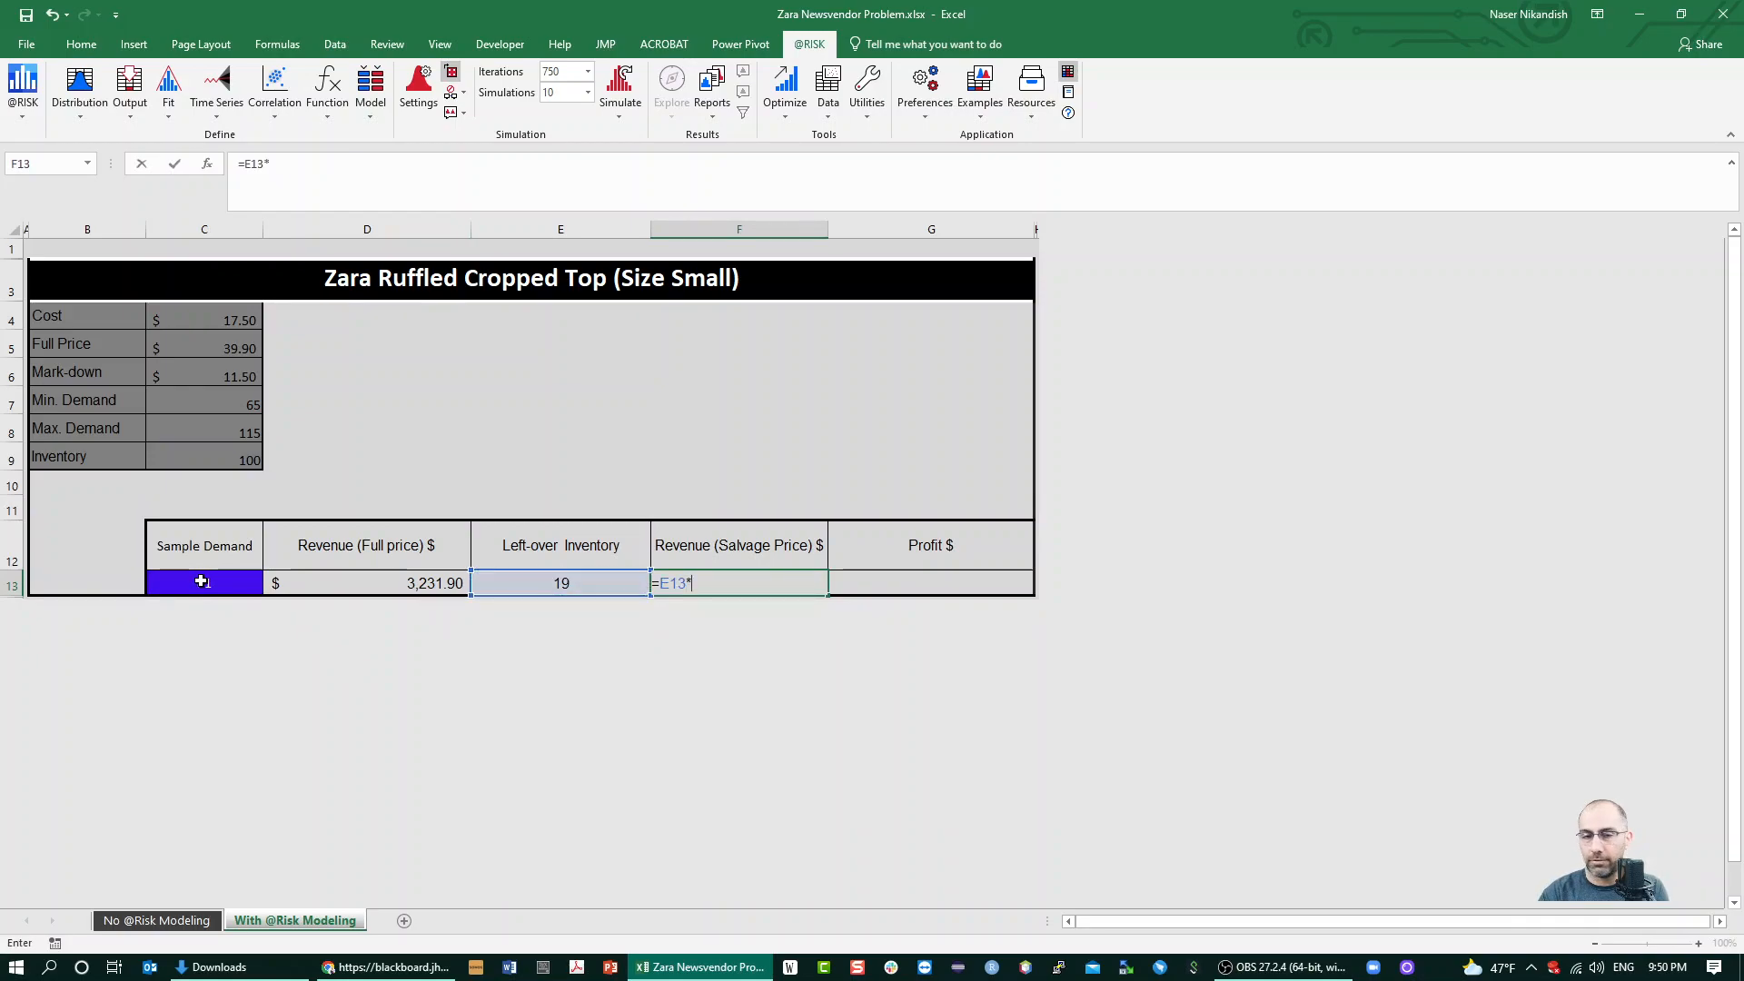
left_click(180, 376)
key("Tab")
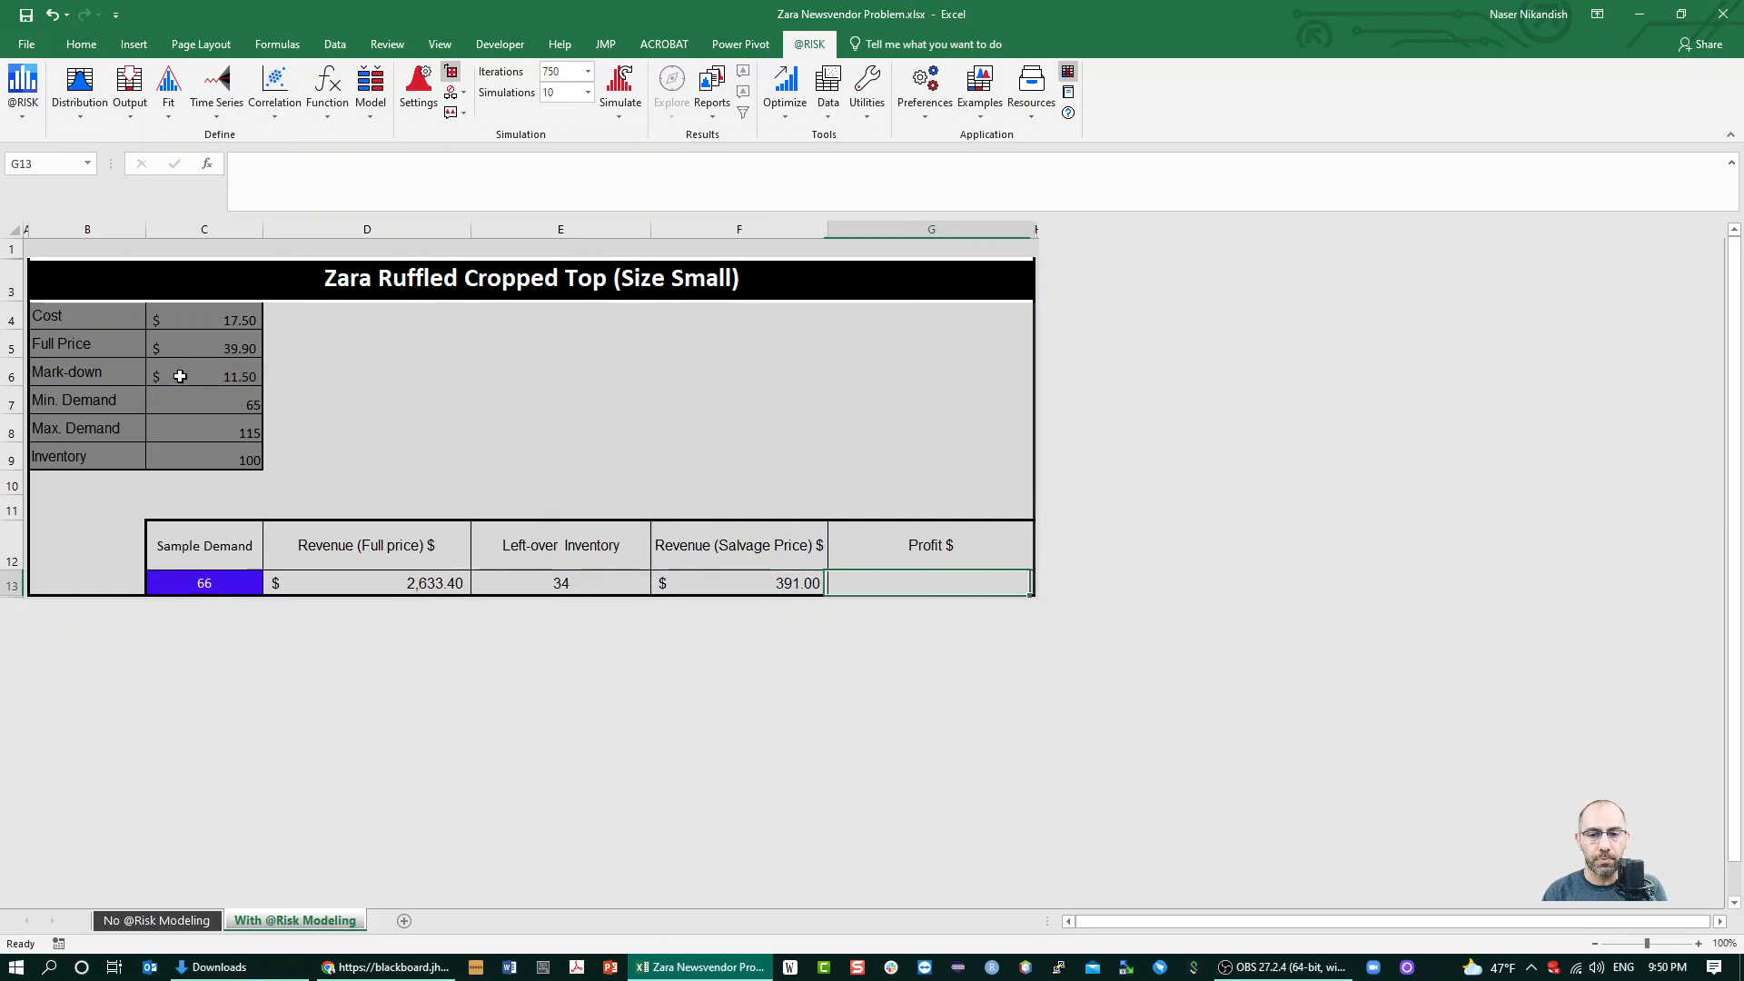
Calculate the profit in G13 as both revenues minus the inventory cost, with =D13+F13-C4*C9
type("=")
key("Left")
key("Left")
key("Left")
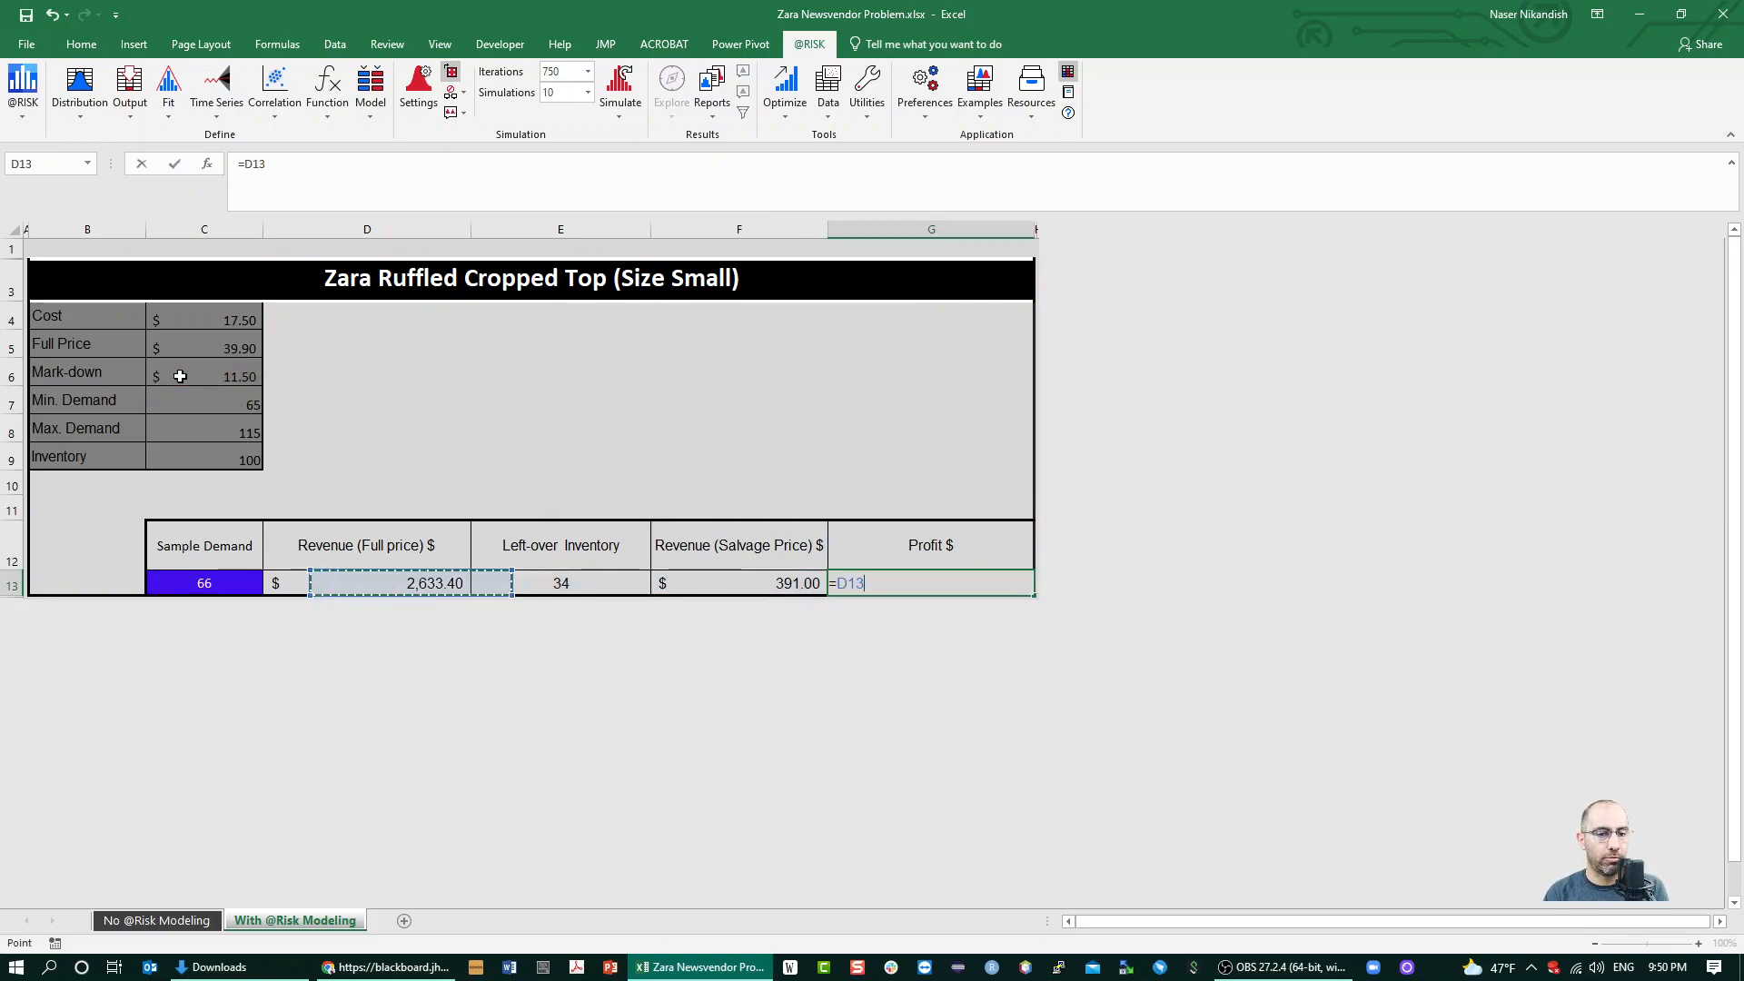
type("+")
key("Left")
key("Left")
key("Right")
type("-")
left_click(230, 321)
type("*")
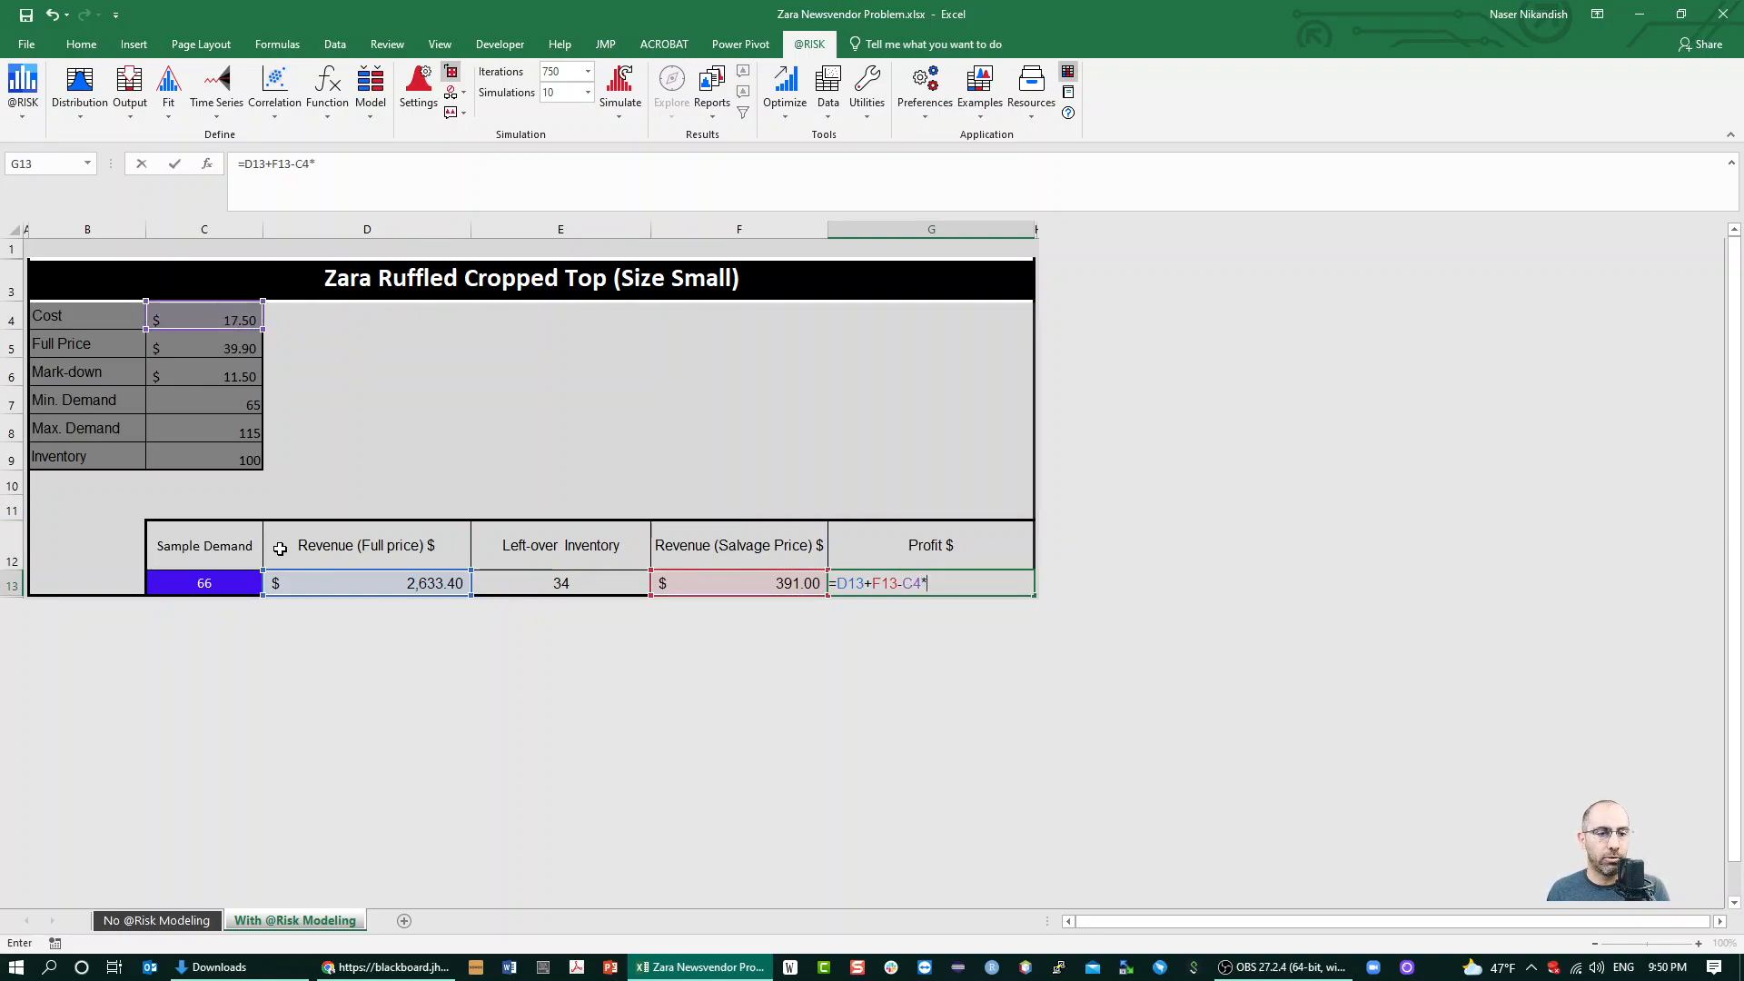
left_click(247, 460)
key("Return")
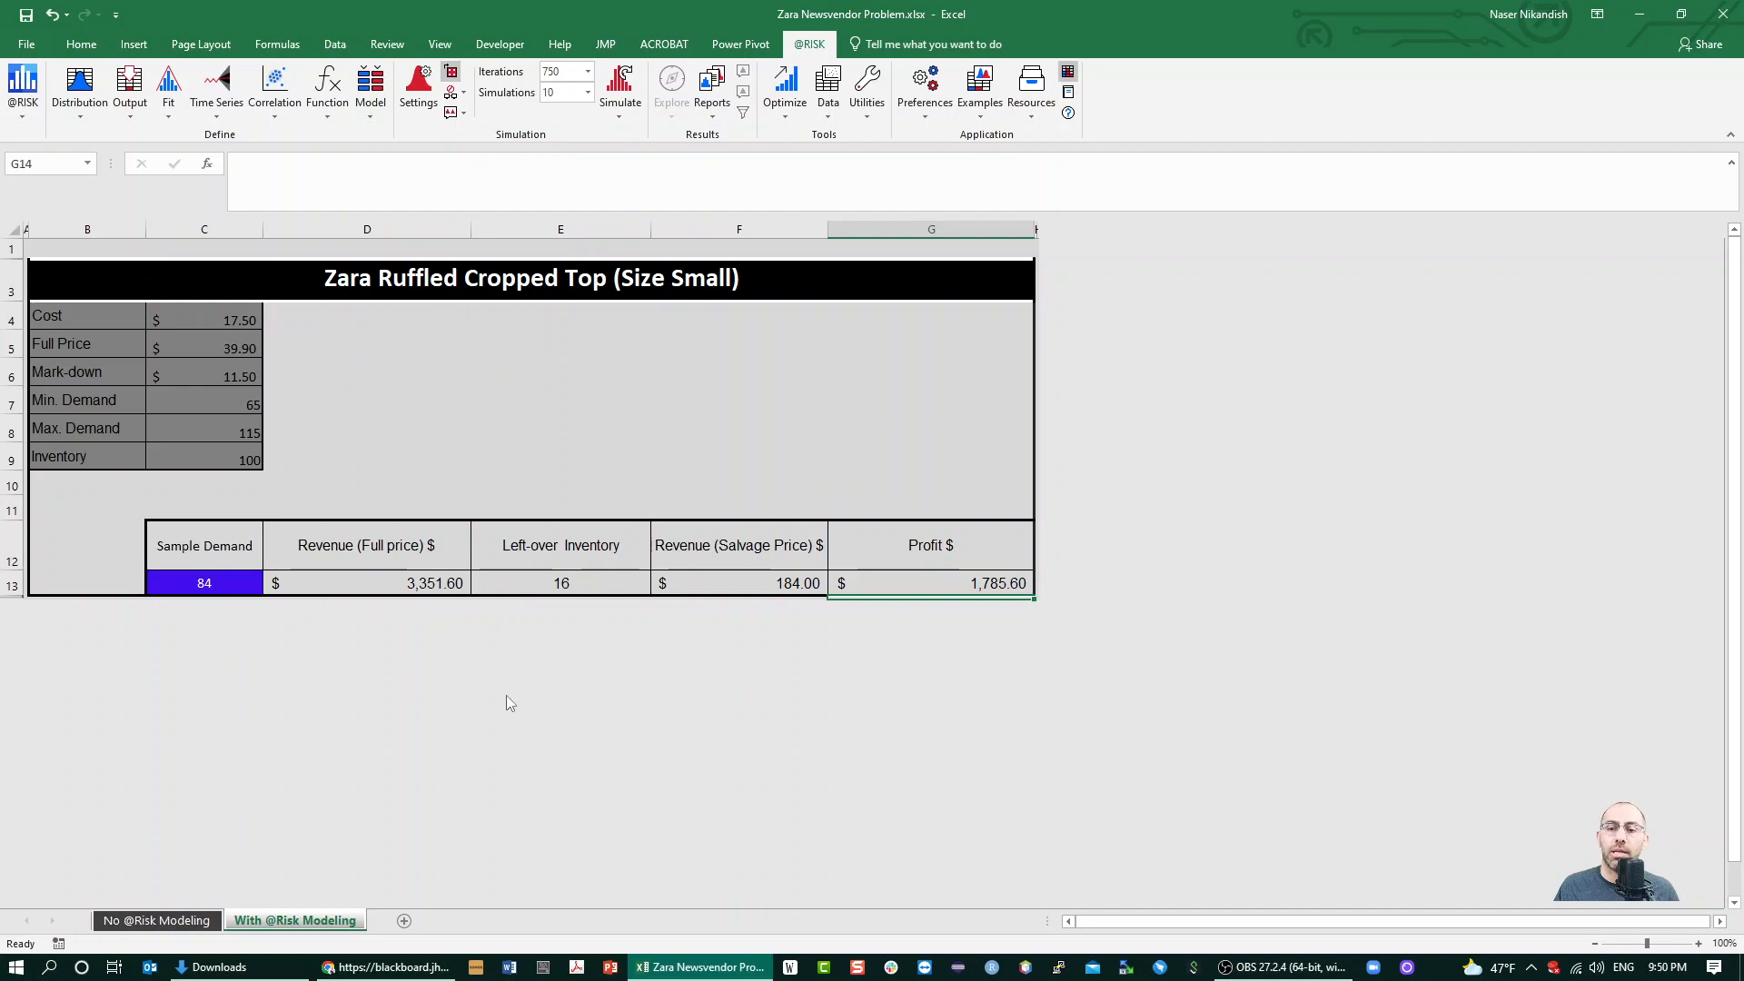
left_click(986, 580)
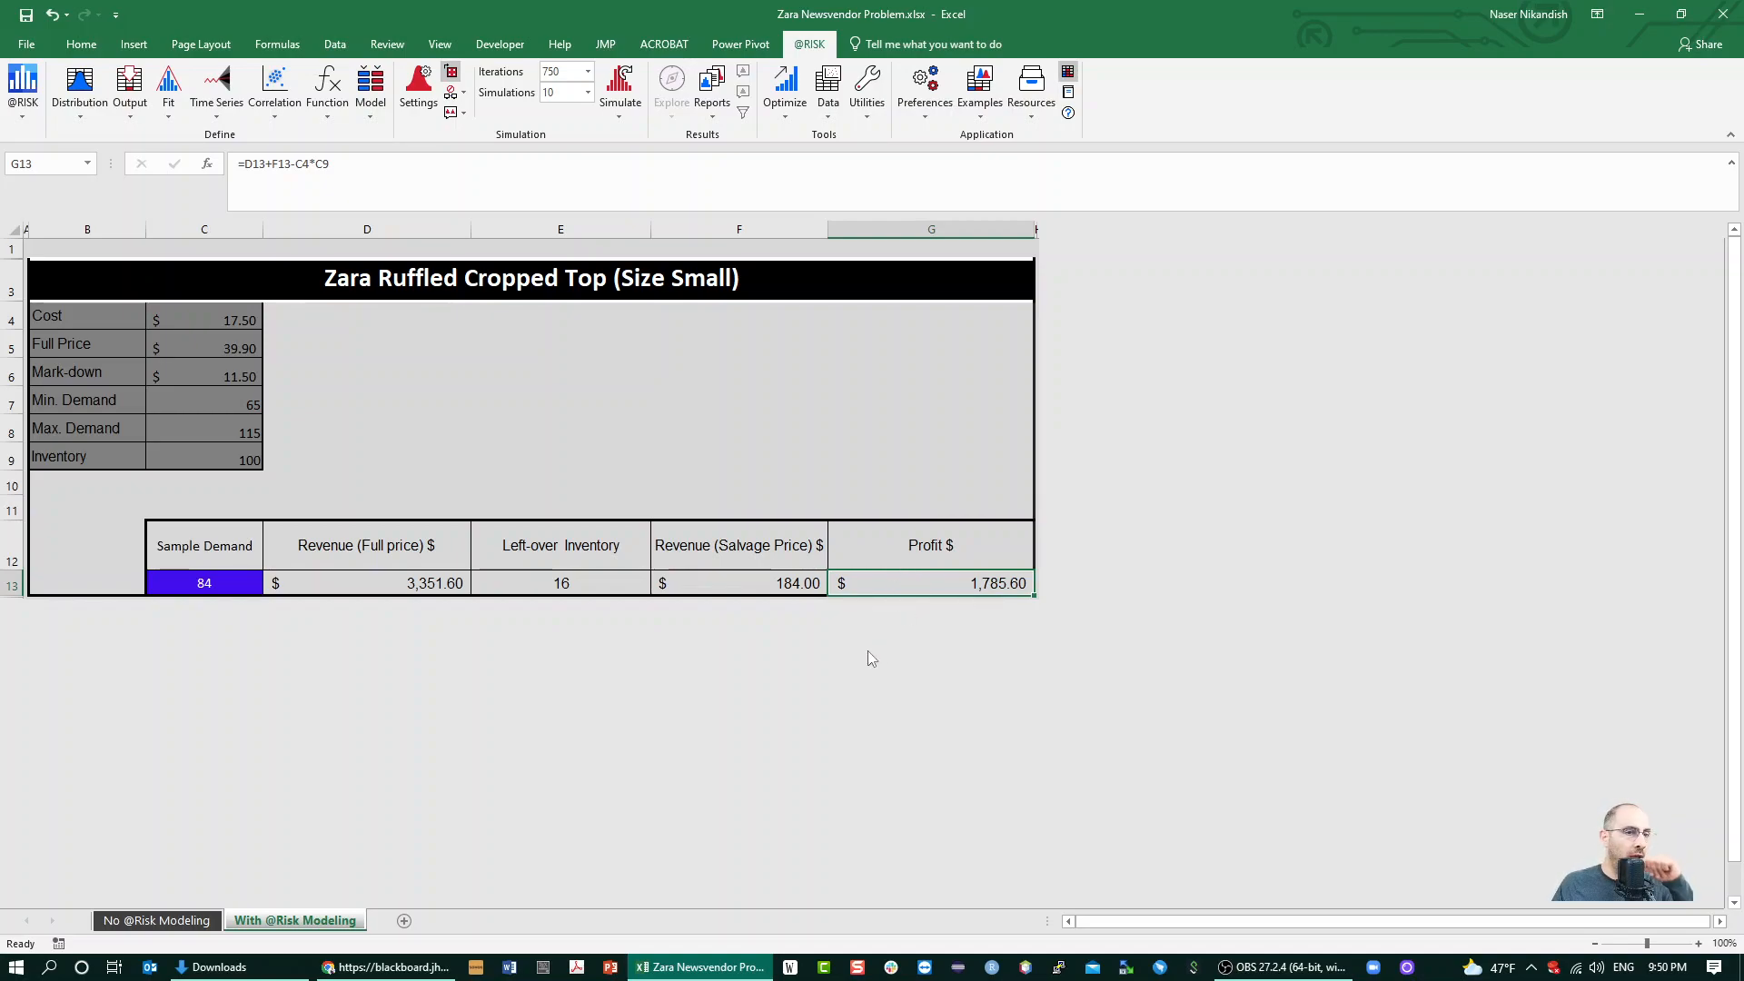
left_click(126, 98)
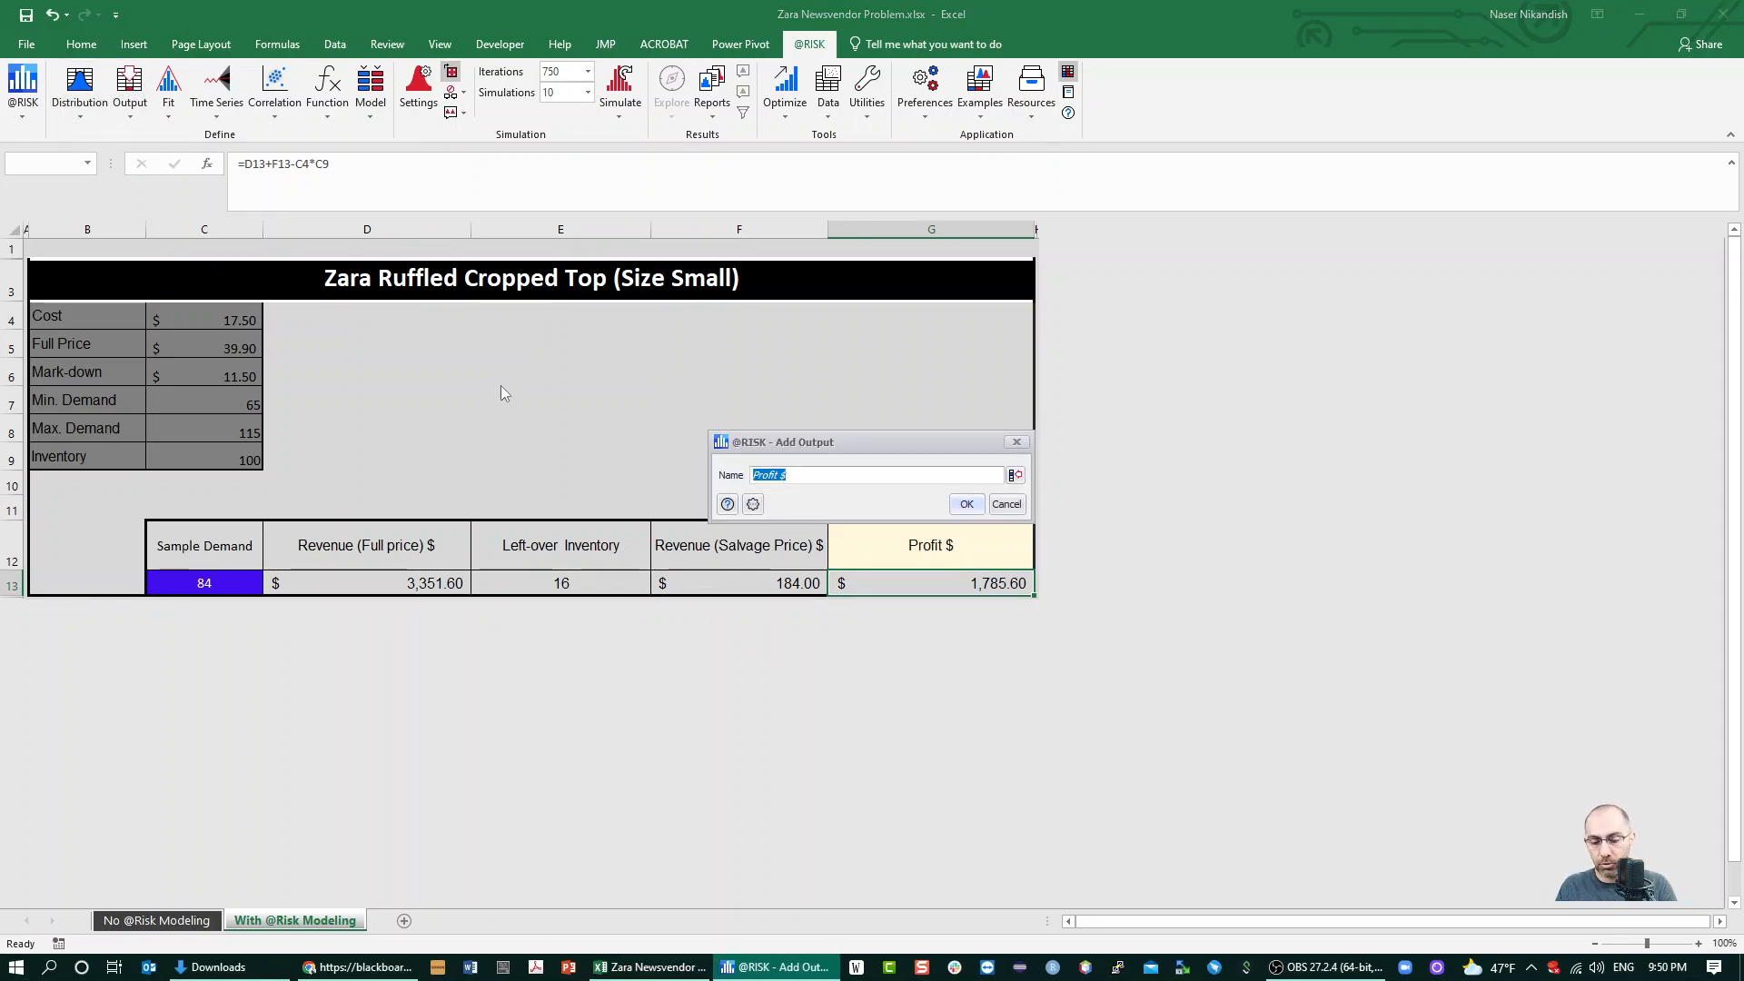
key("Return")
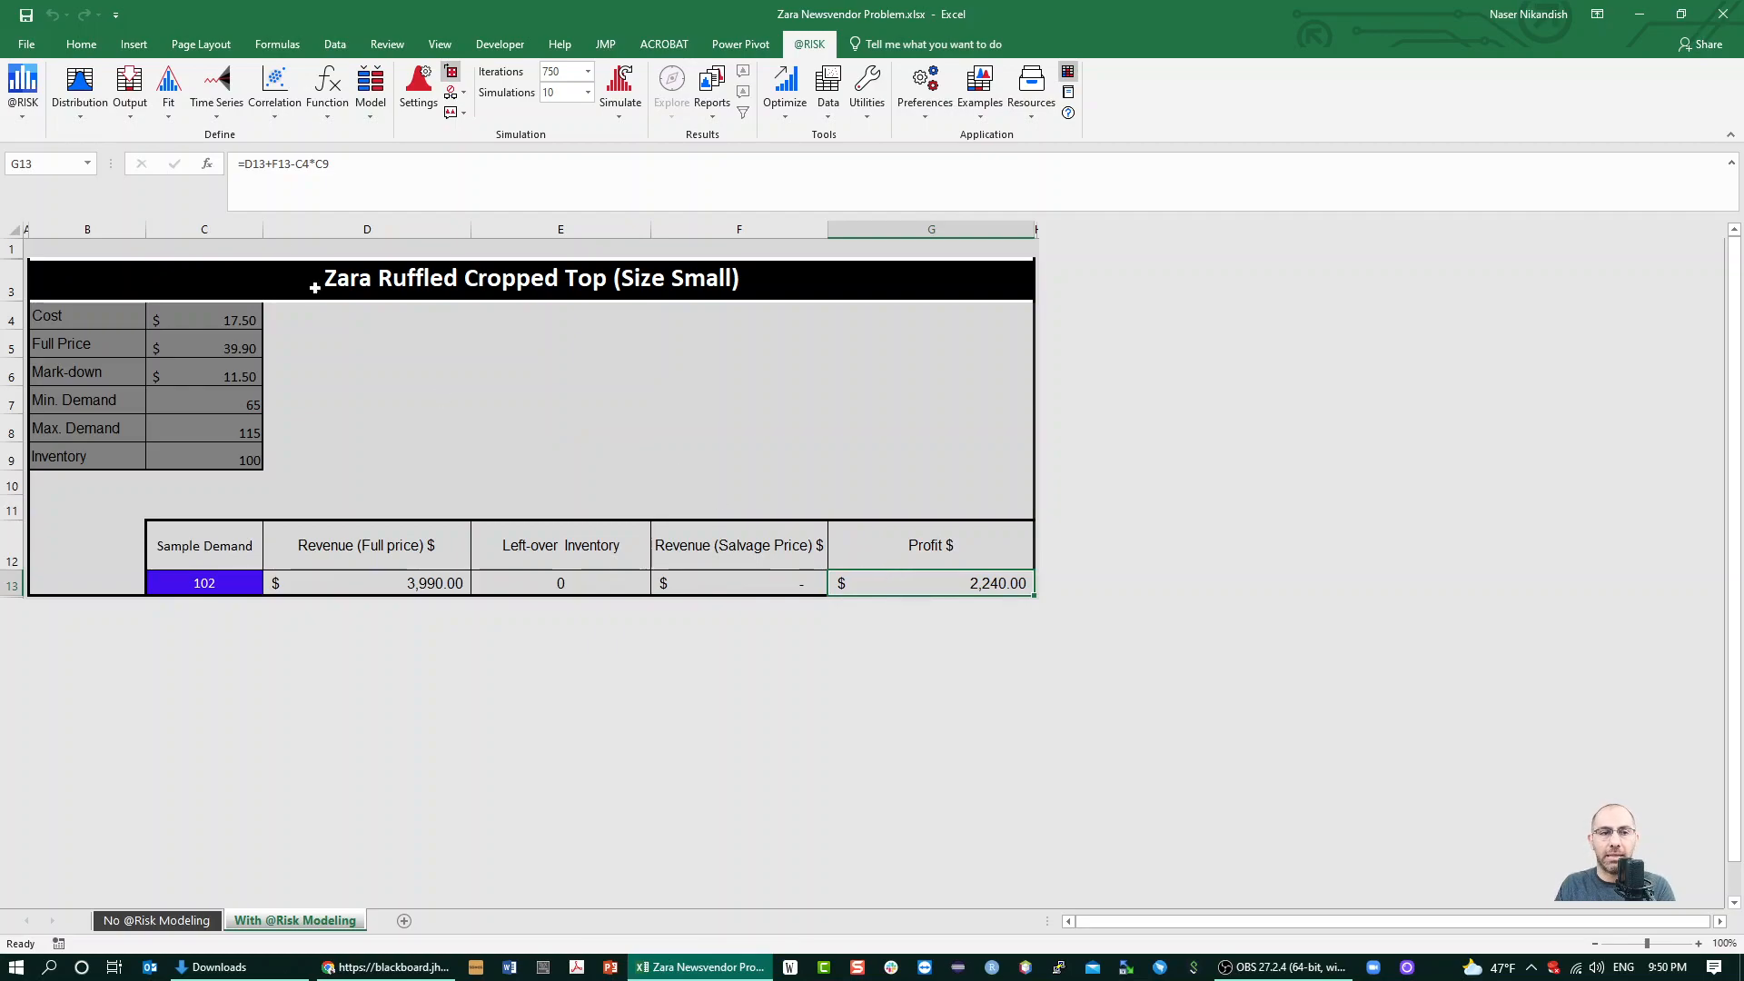
left_click(144, 96)
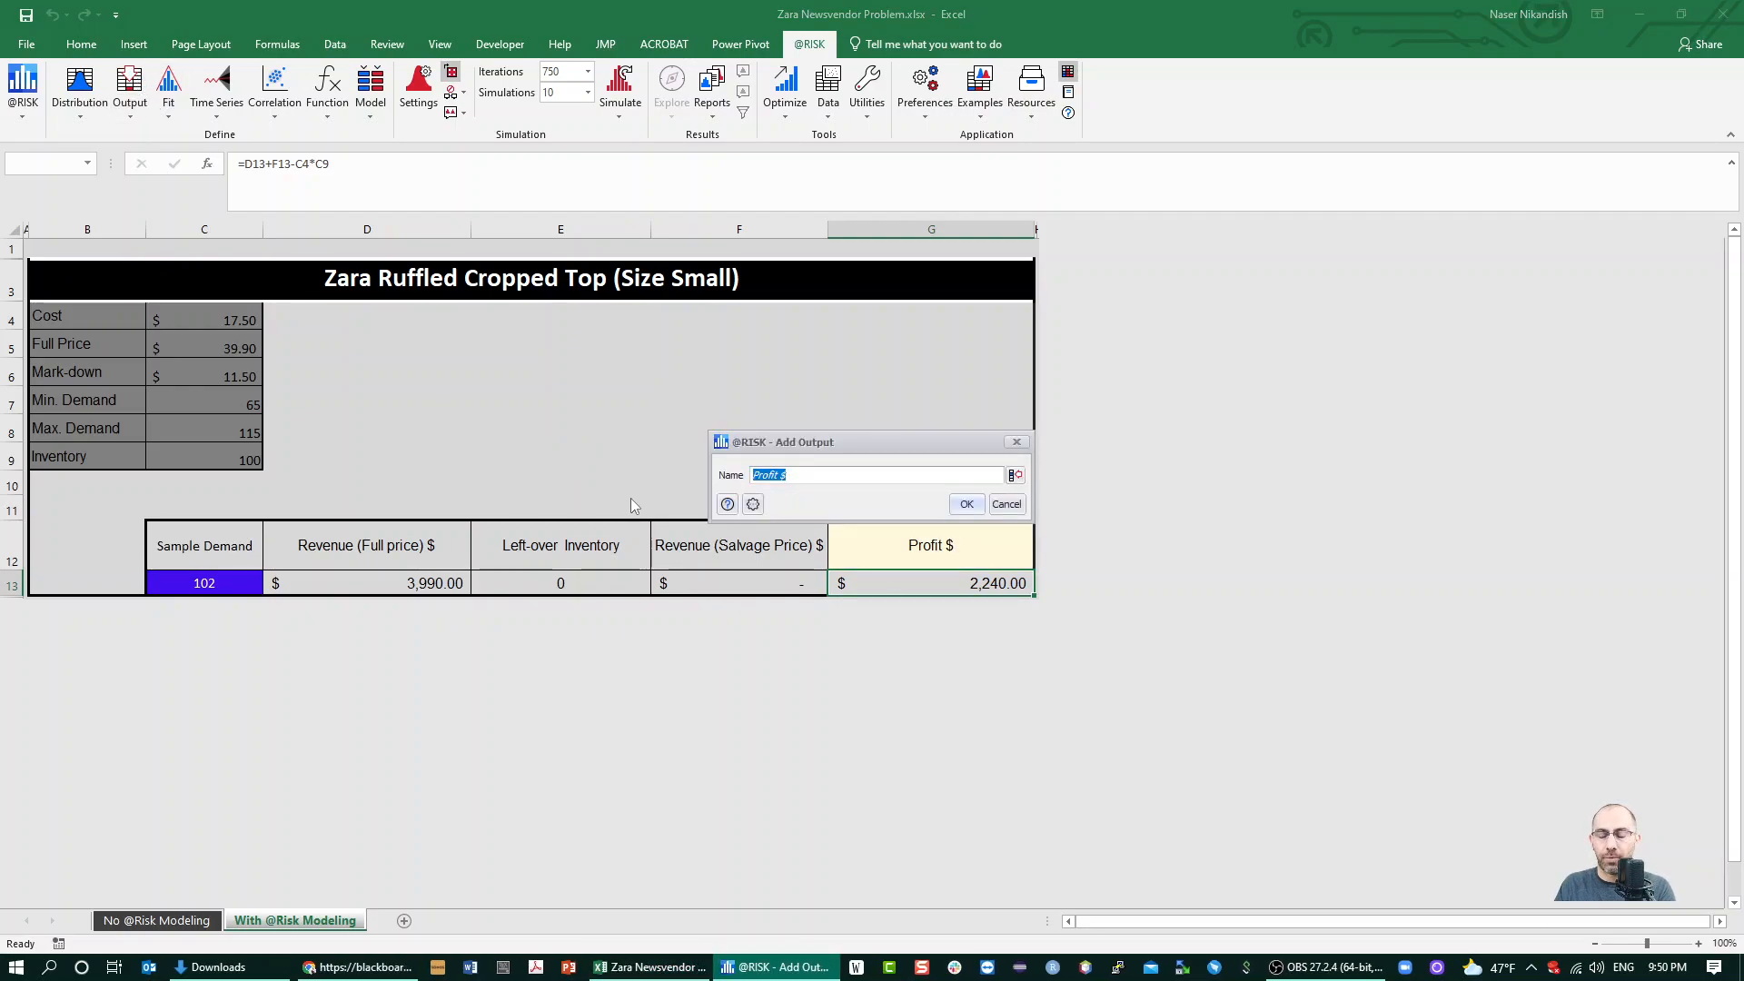
type("profit")
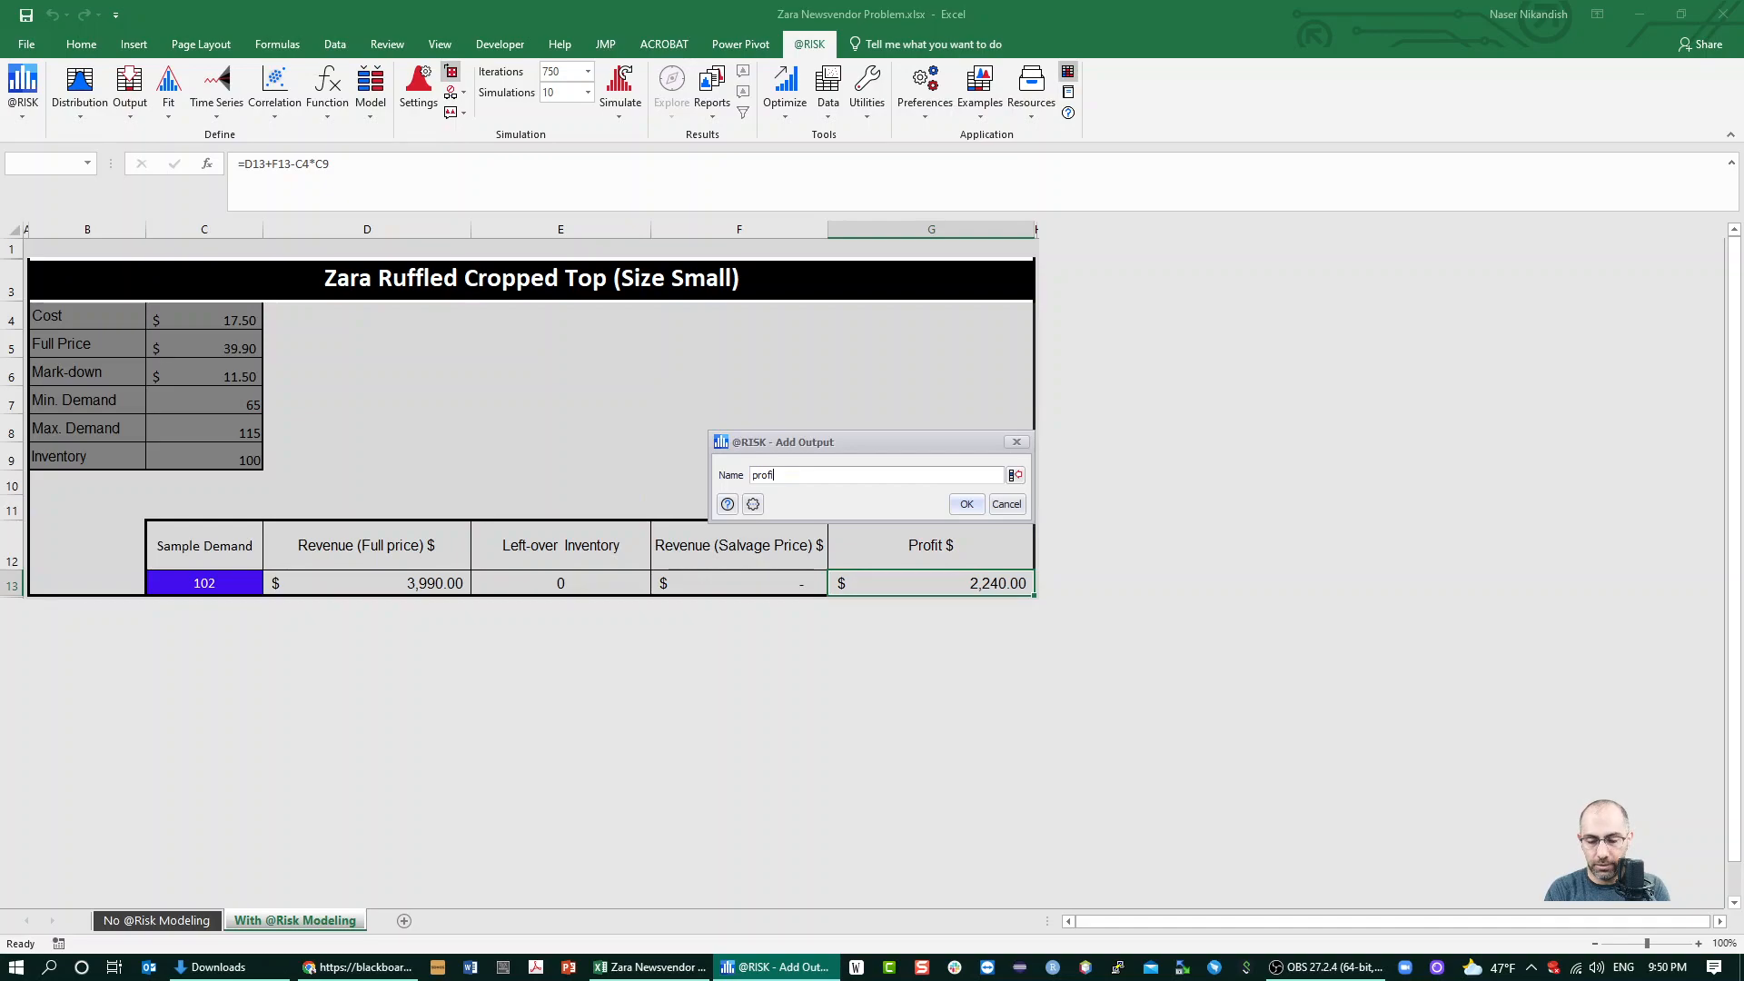
left_click(966, 504)
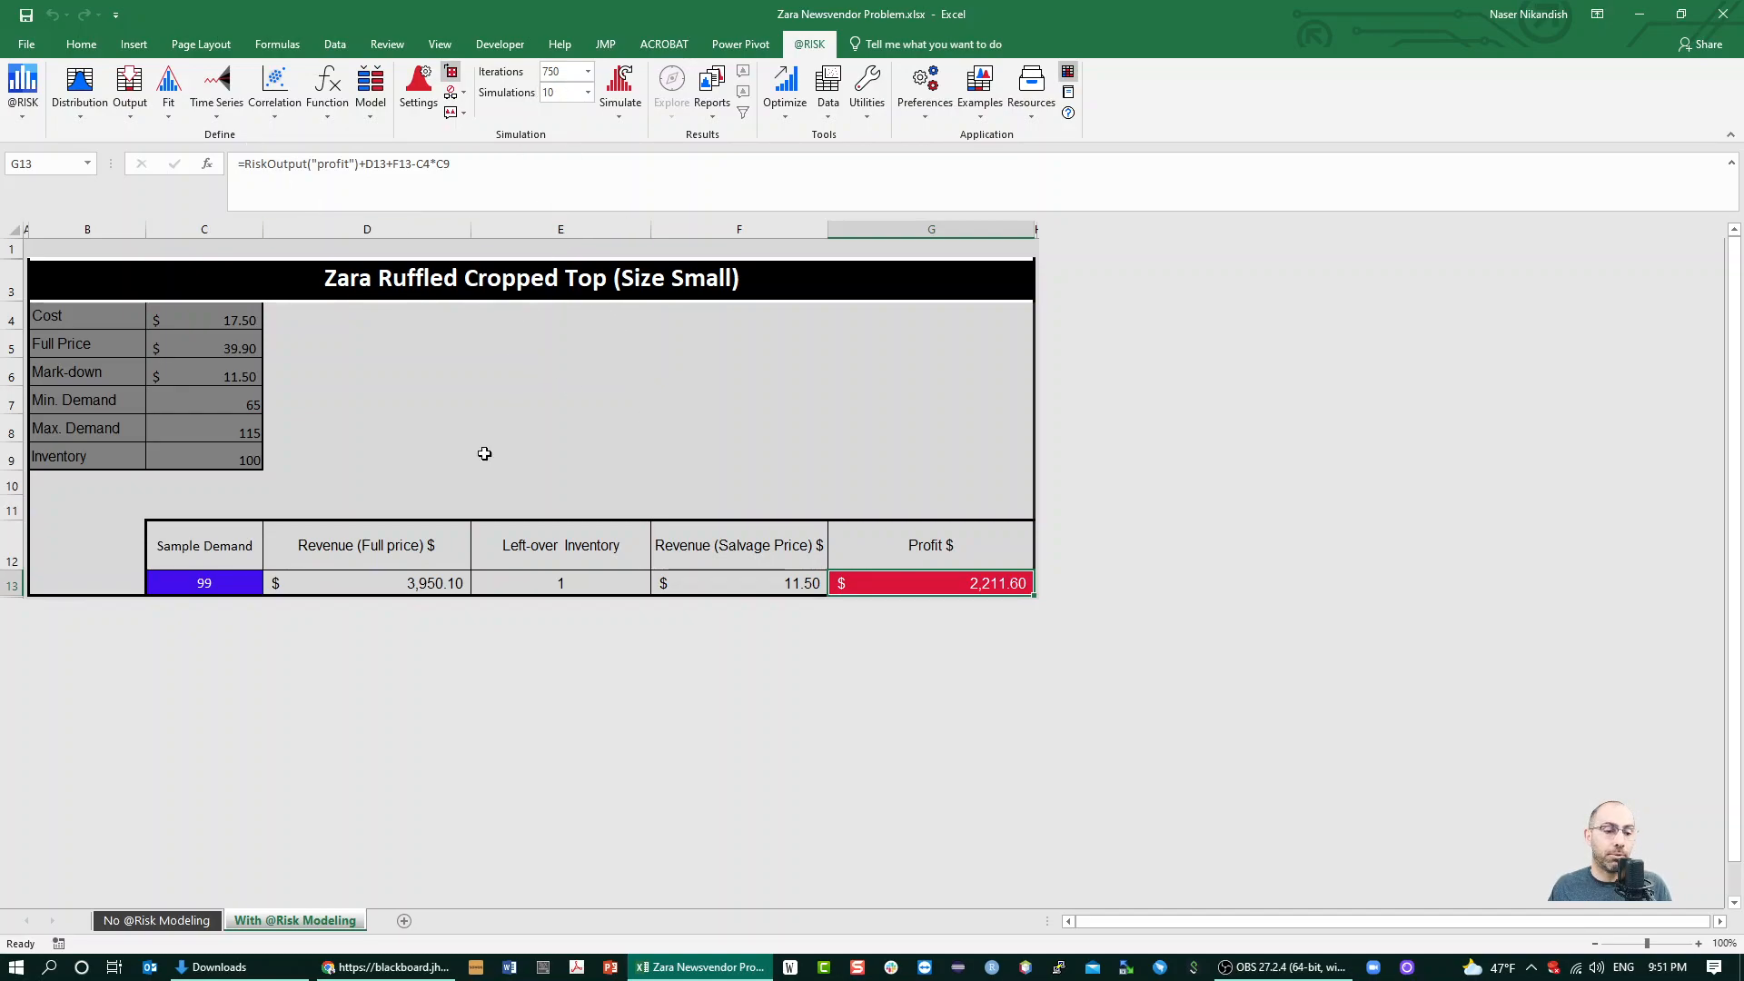
Set the simulation to 500 iterations and 1 simulation
left_click(568, 69)
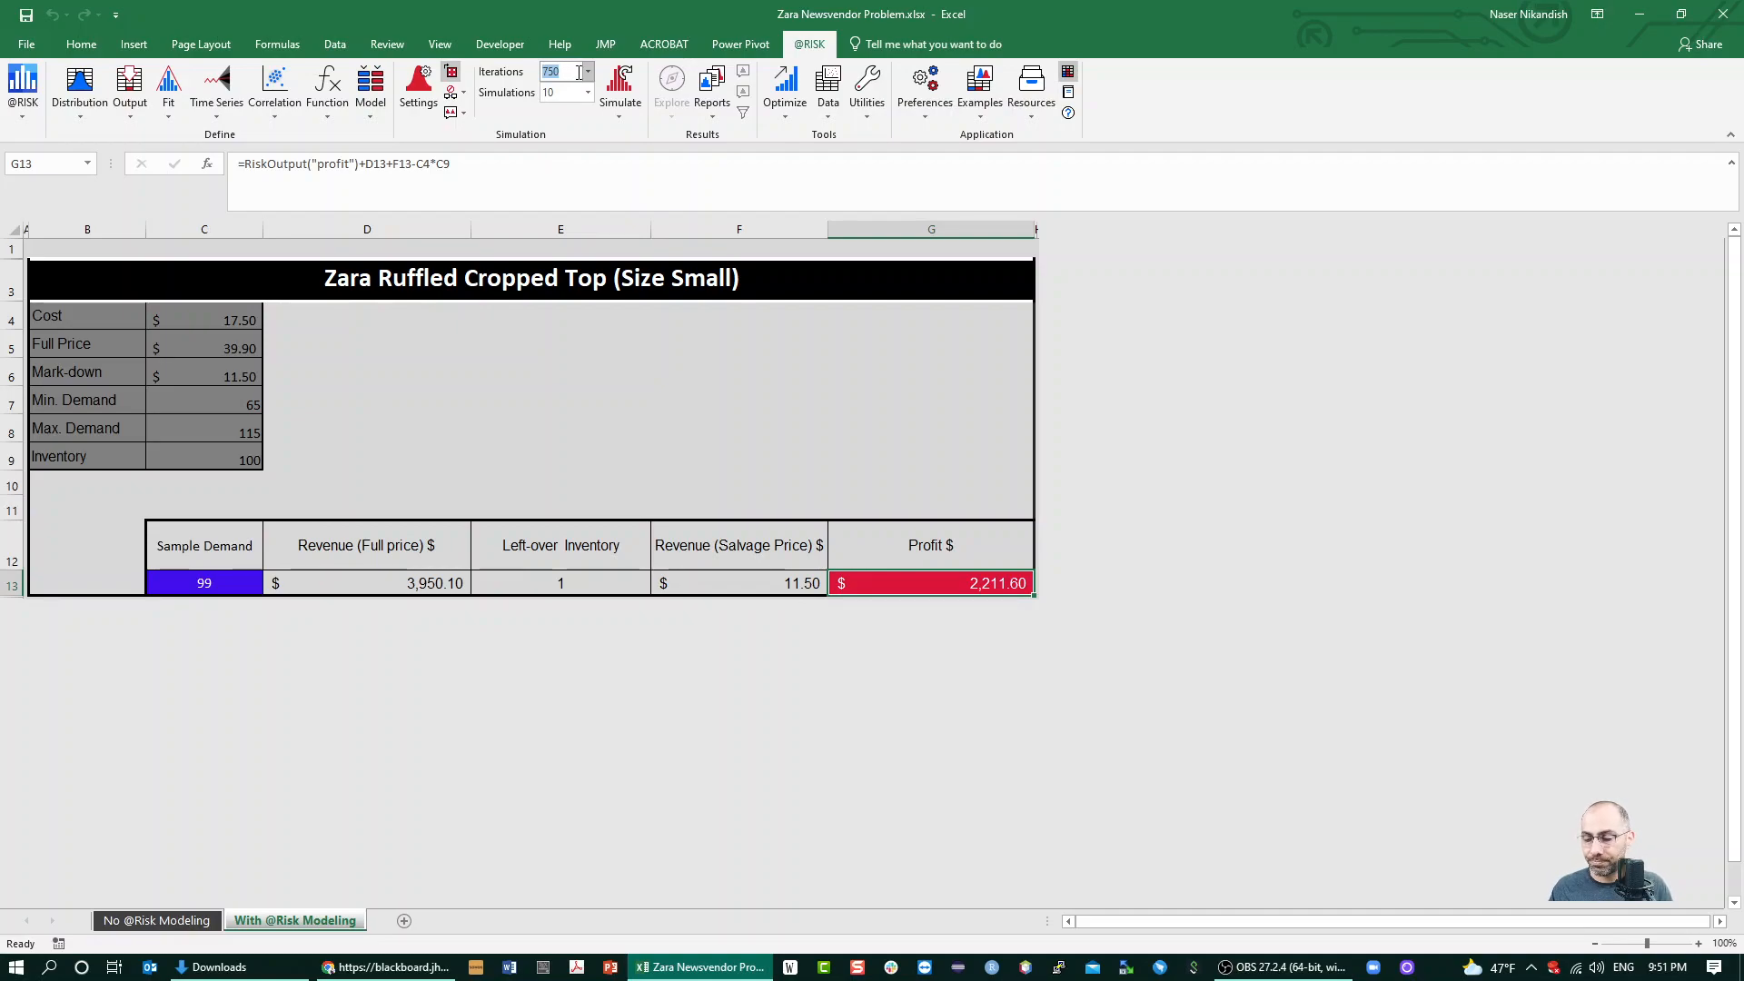
type("5")
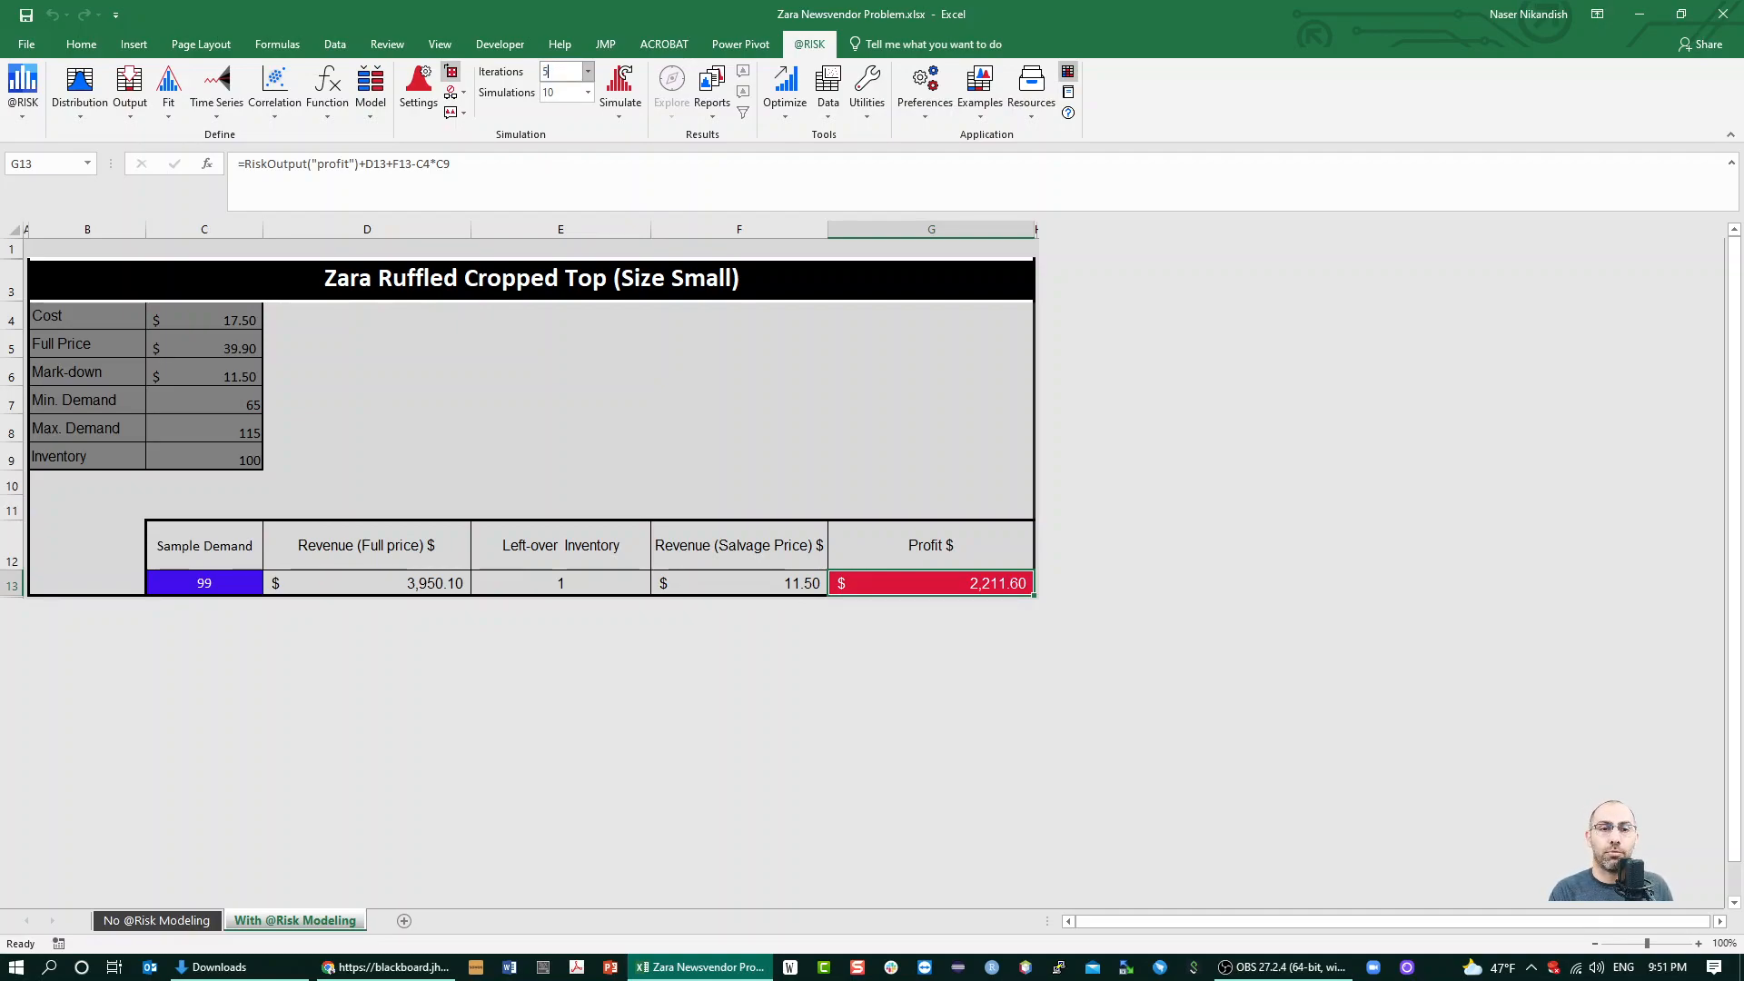
type("00")
key("Return")
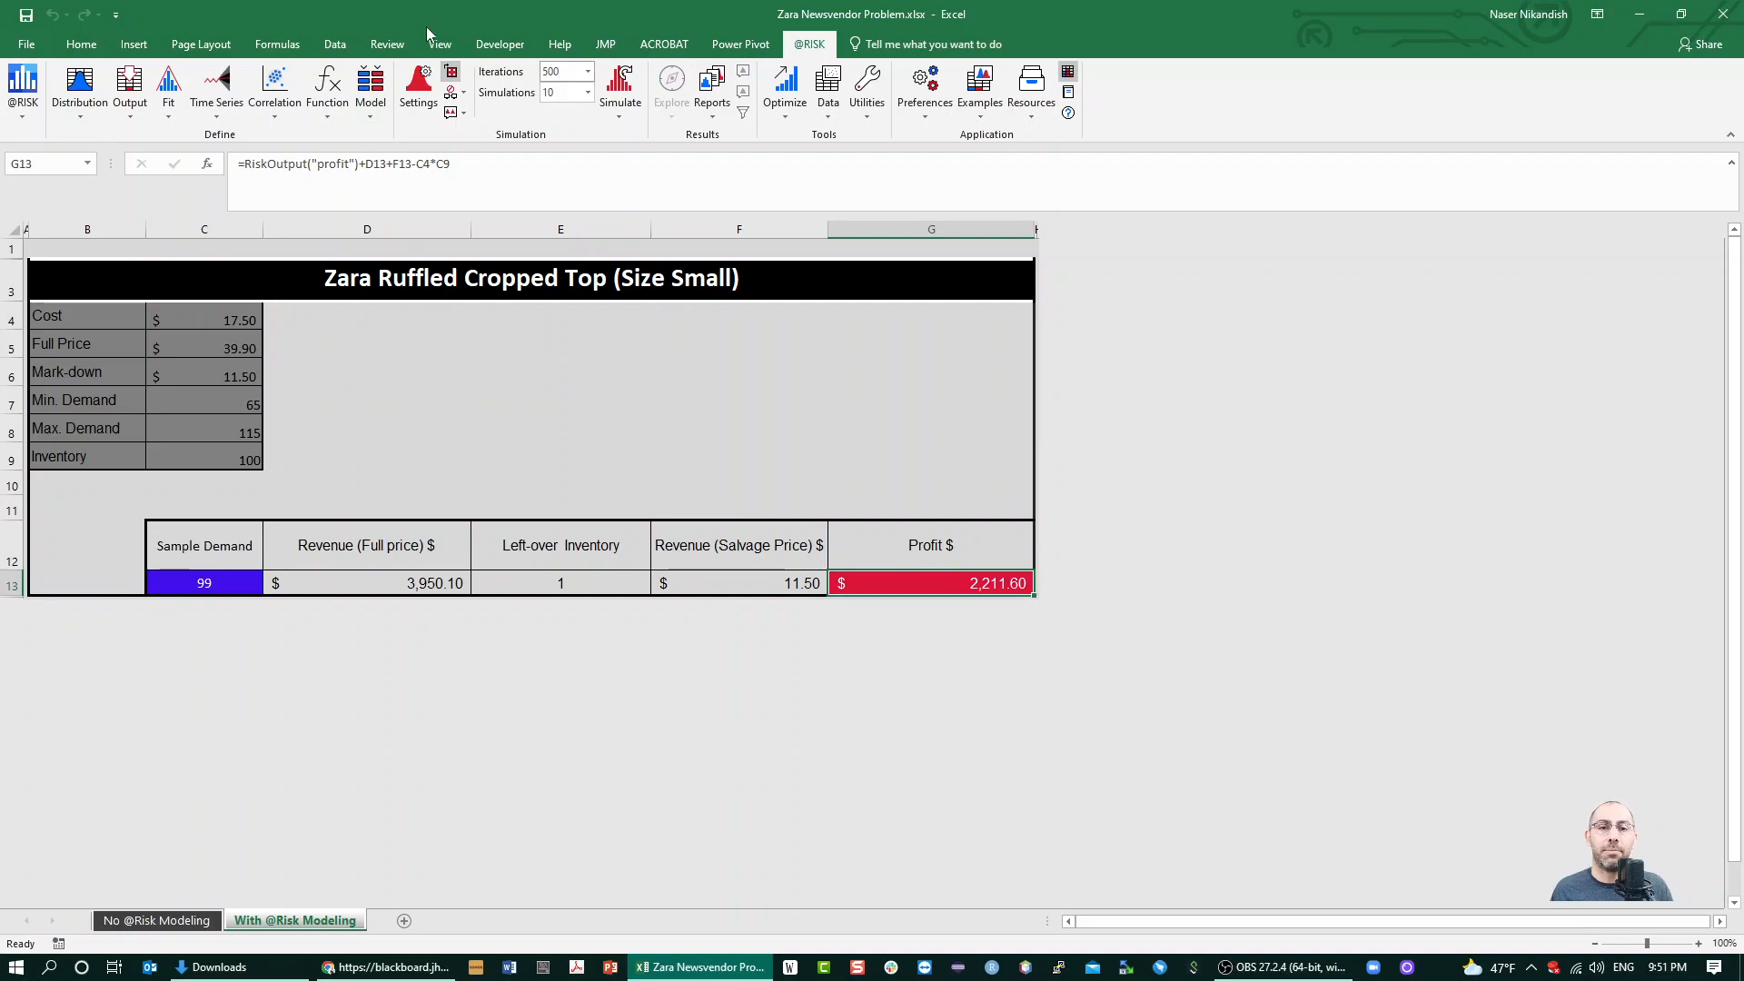
left_click(558, 94)
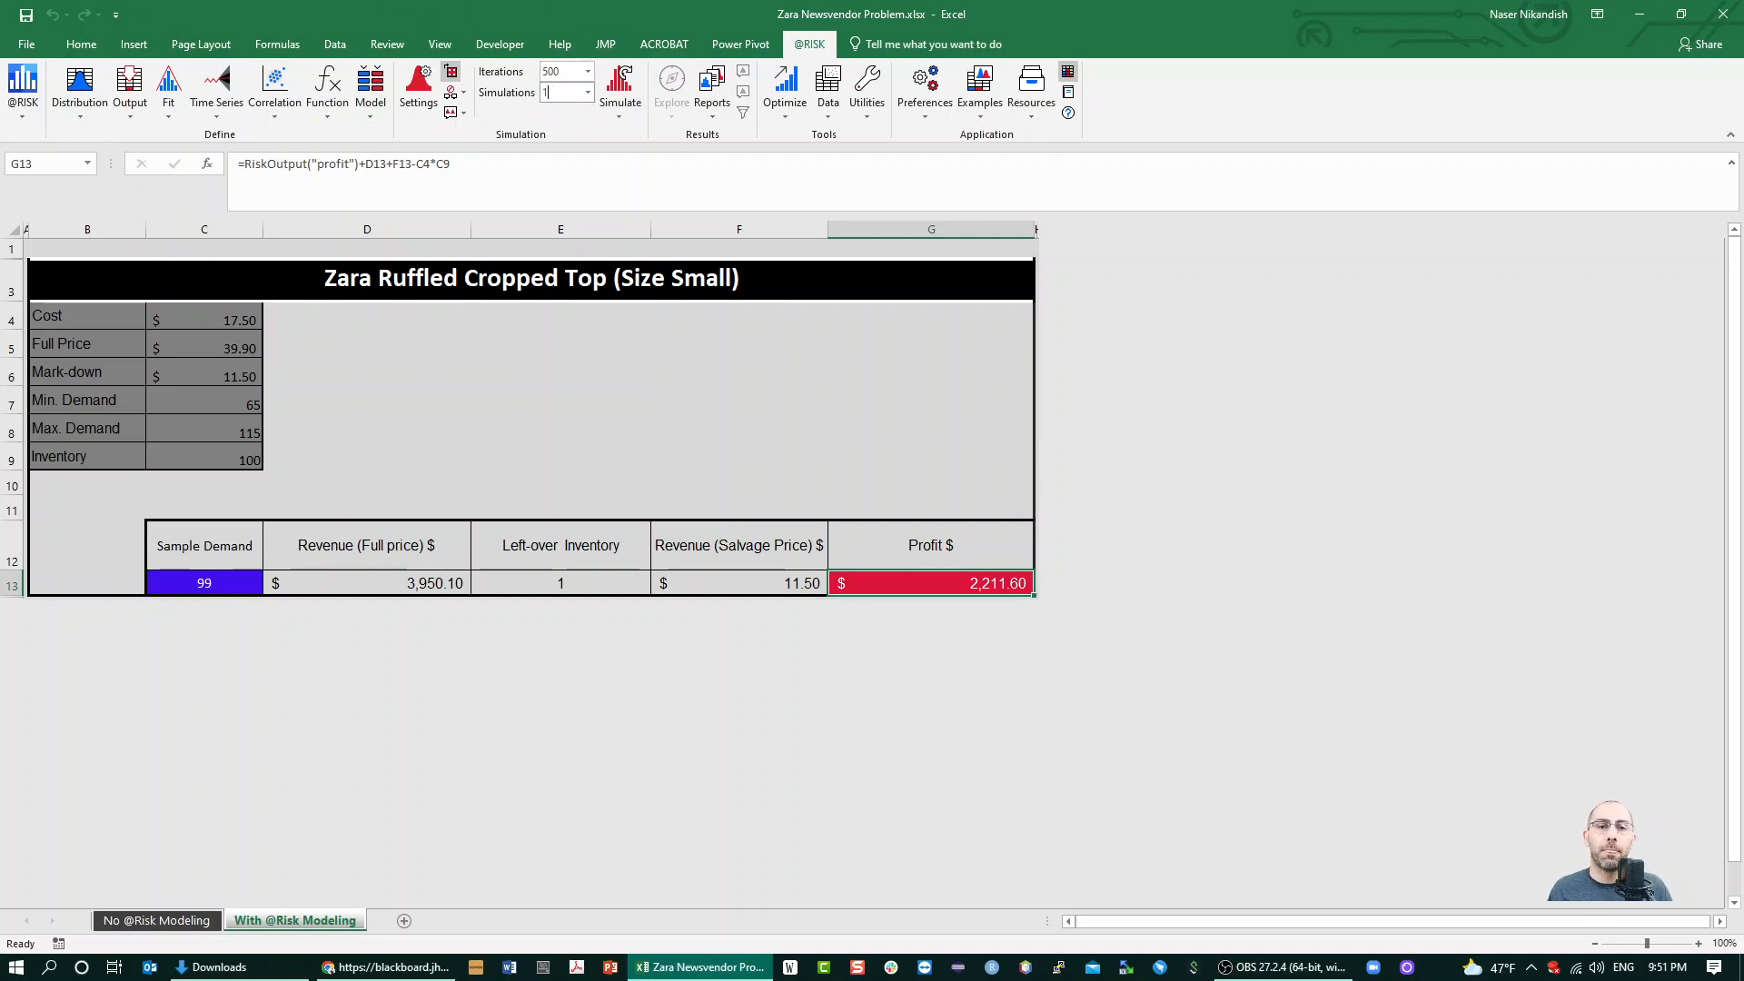
Set Multiple CPU Simulations to Disabled
left_click(461, 86)
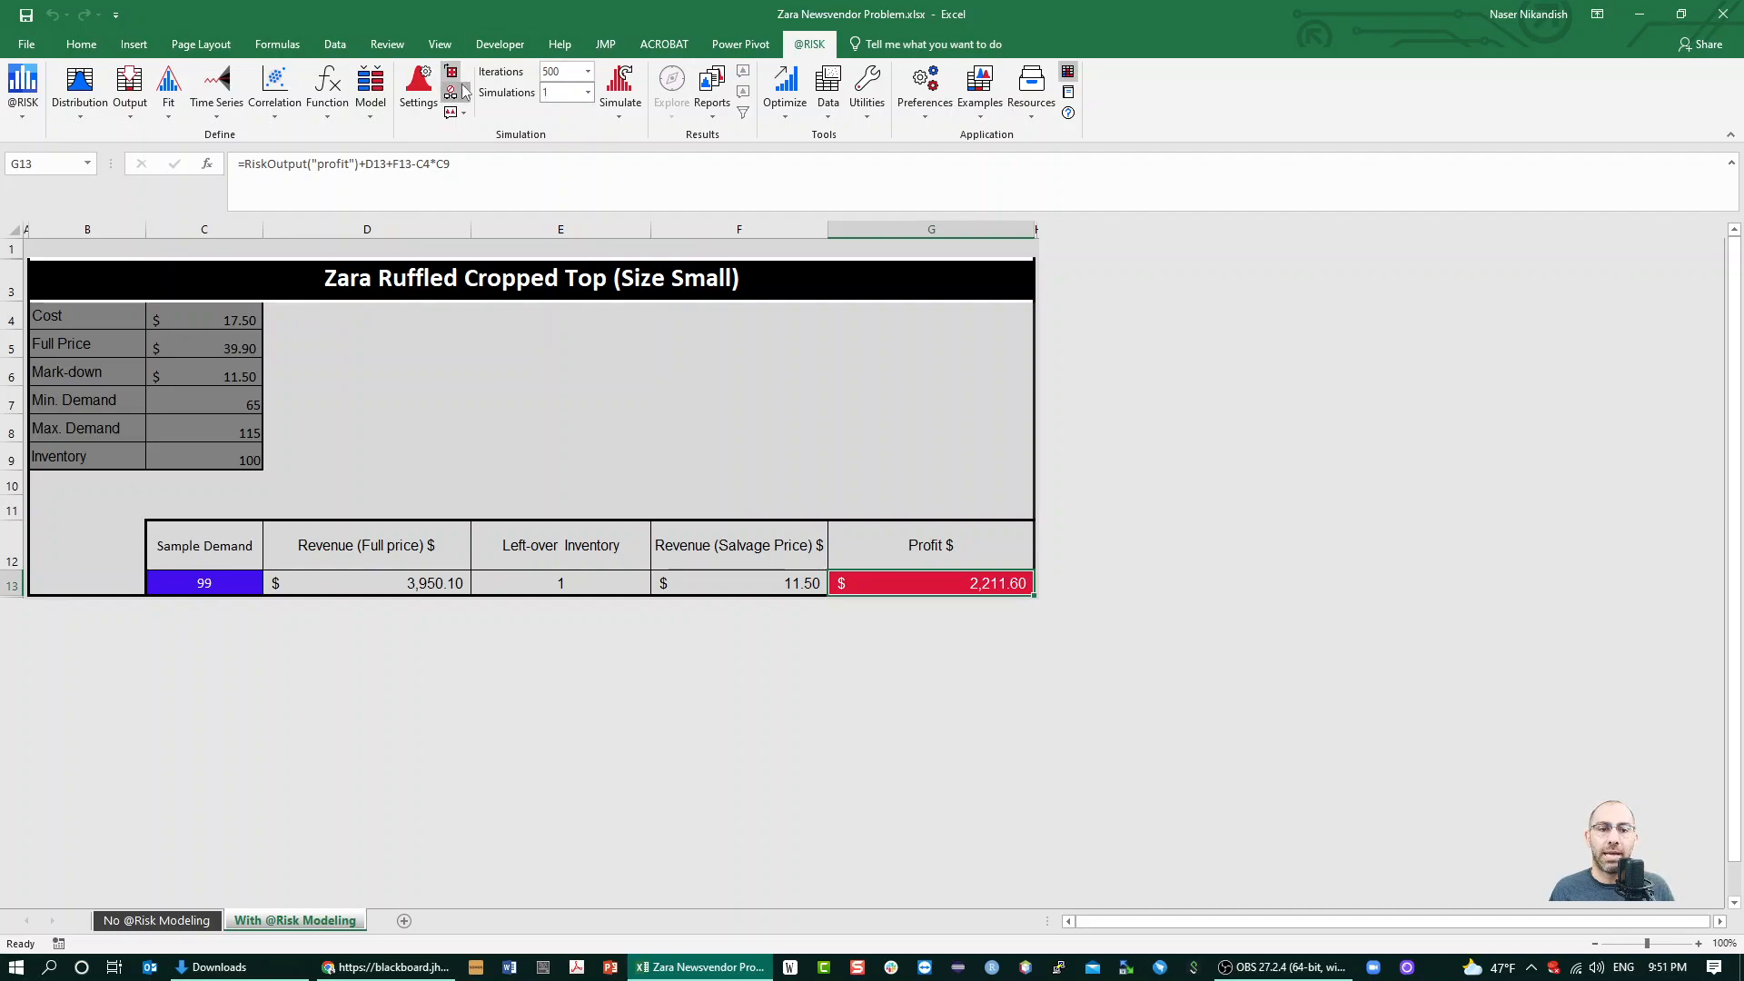
left_click(463, 93)
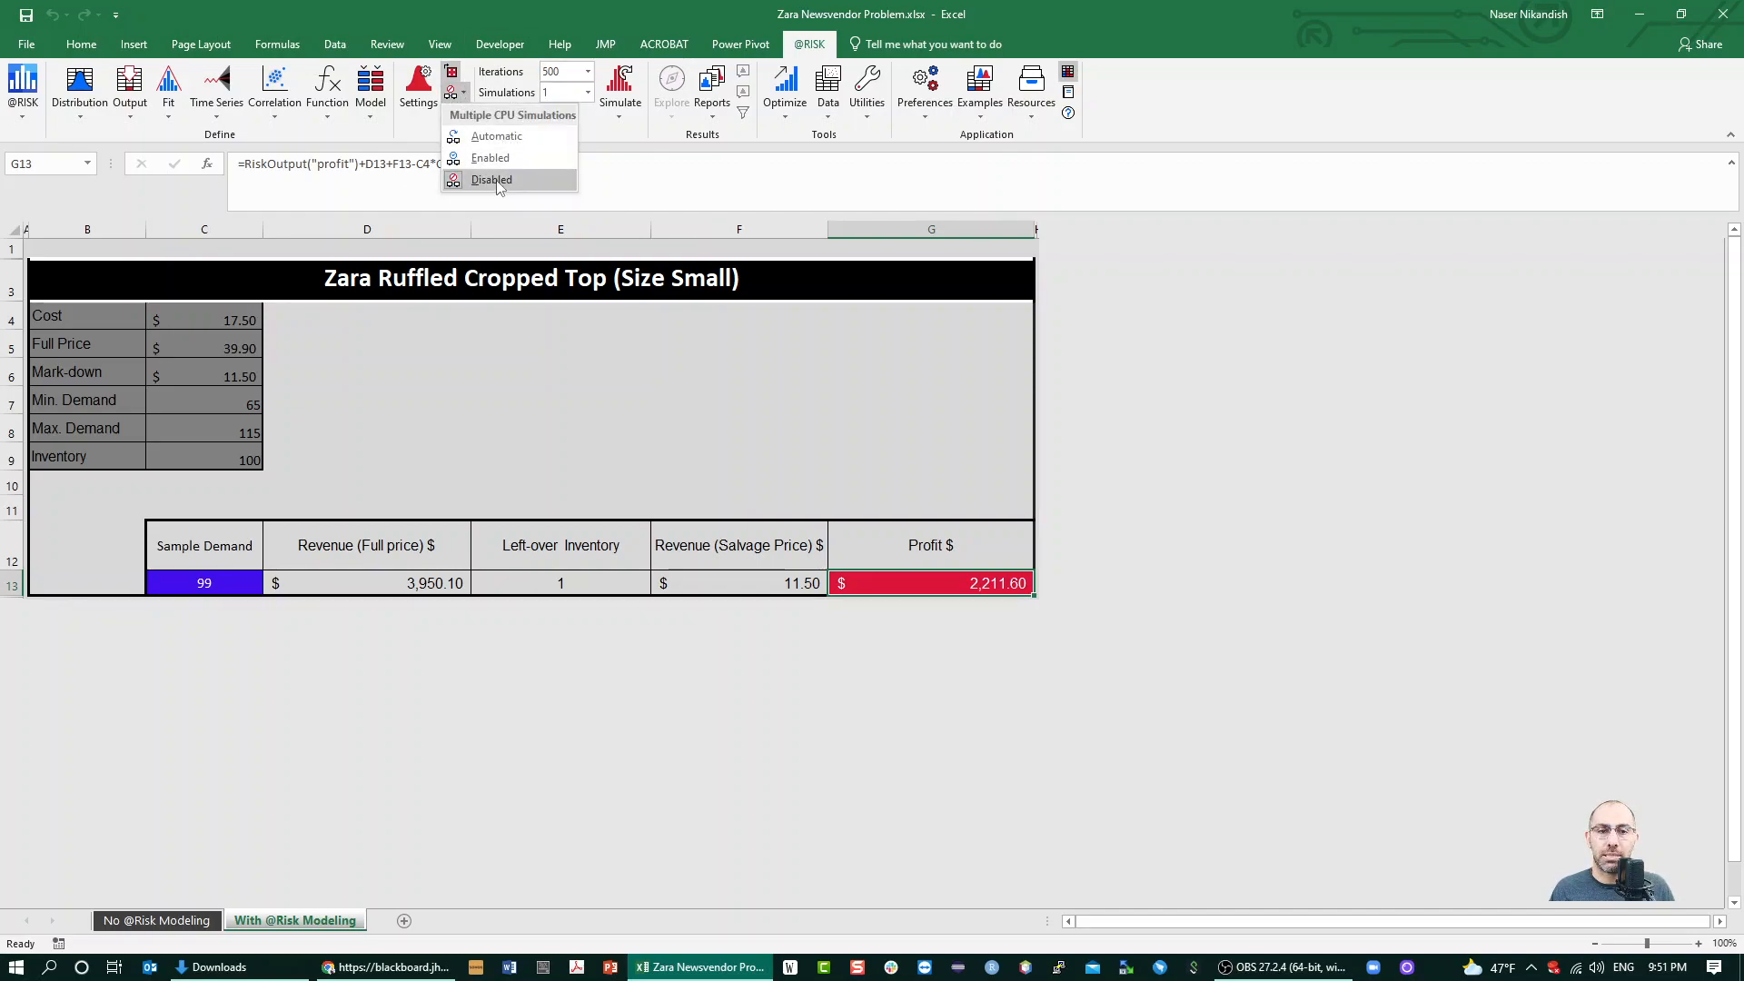
left_click(498, 180)
left_click(465, 93)
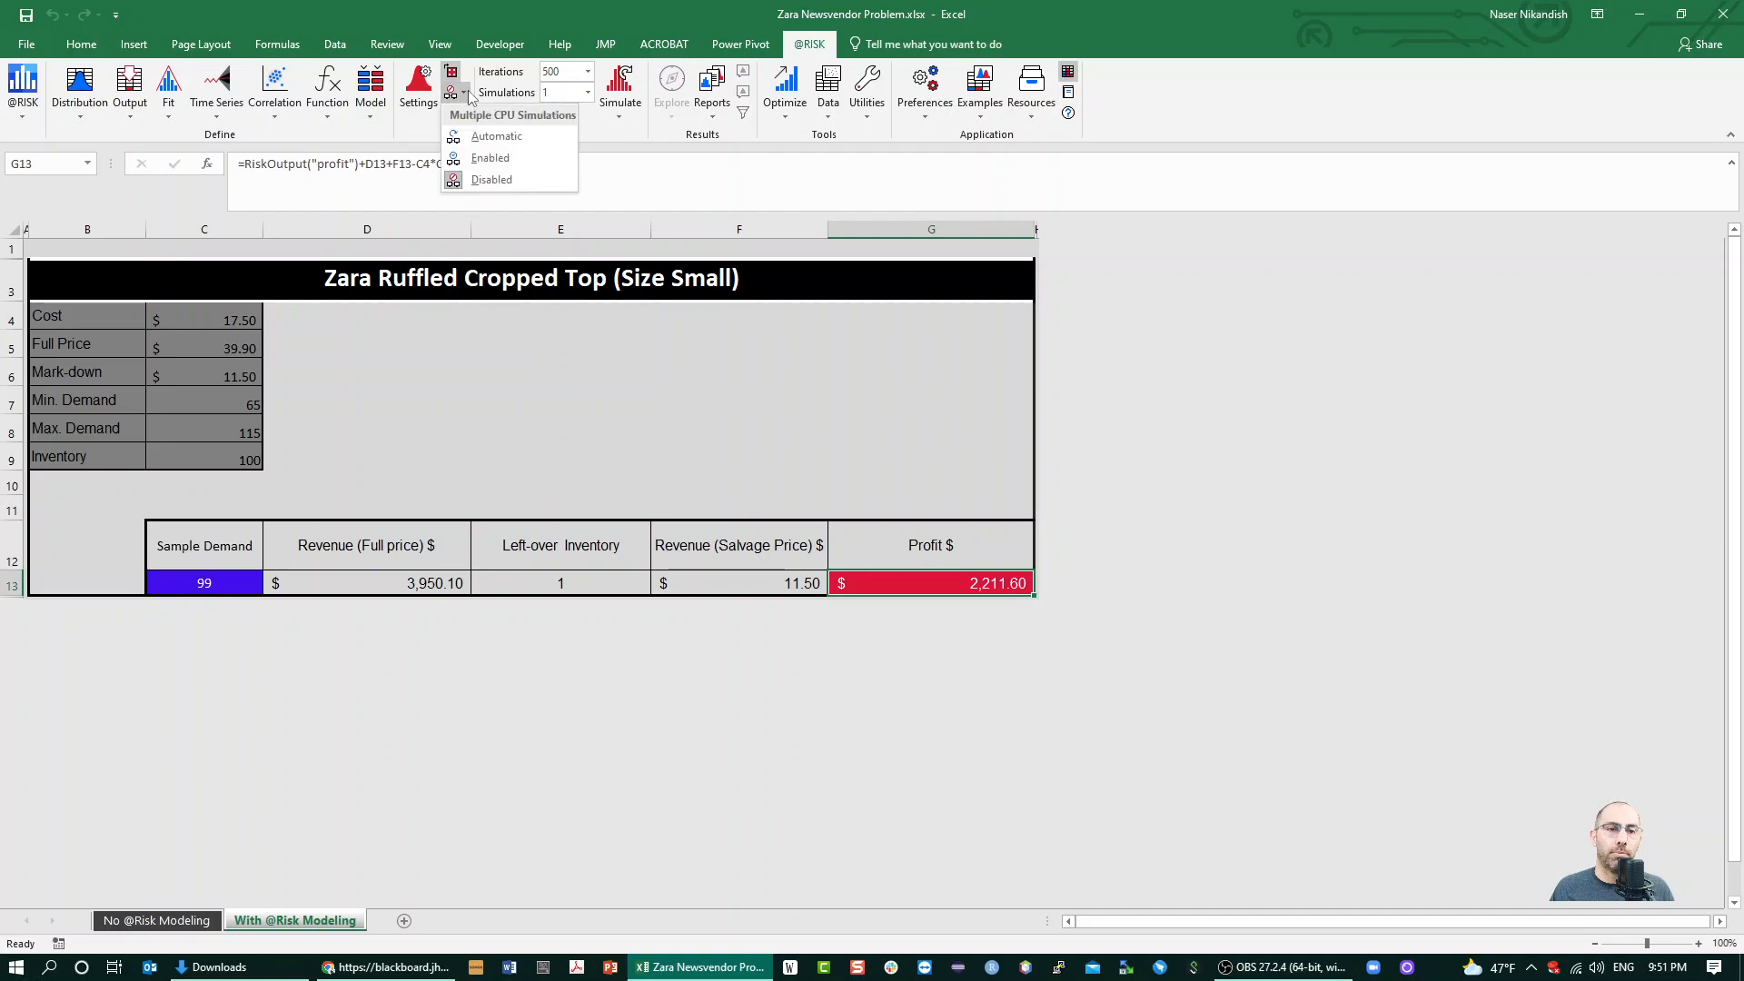
left_click(640, 150)
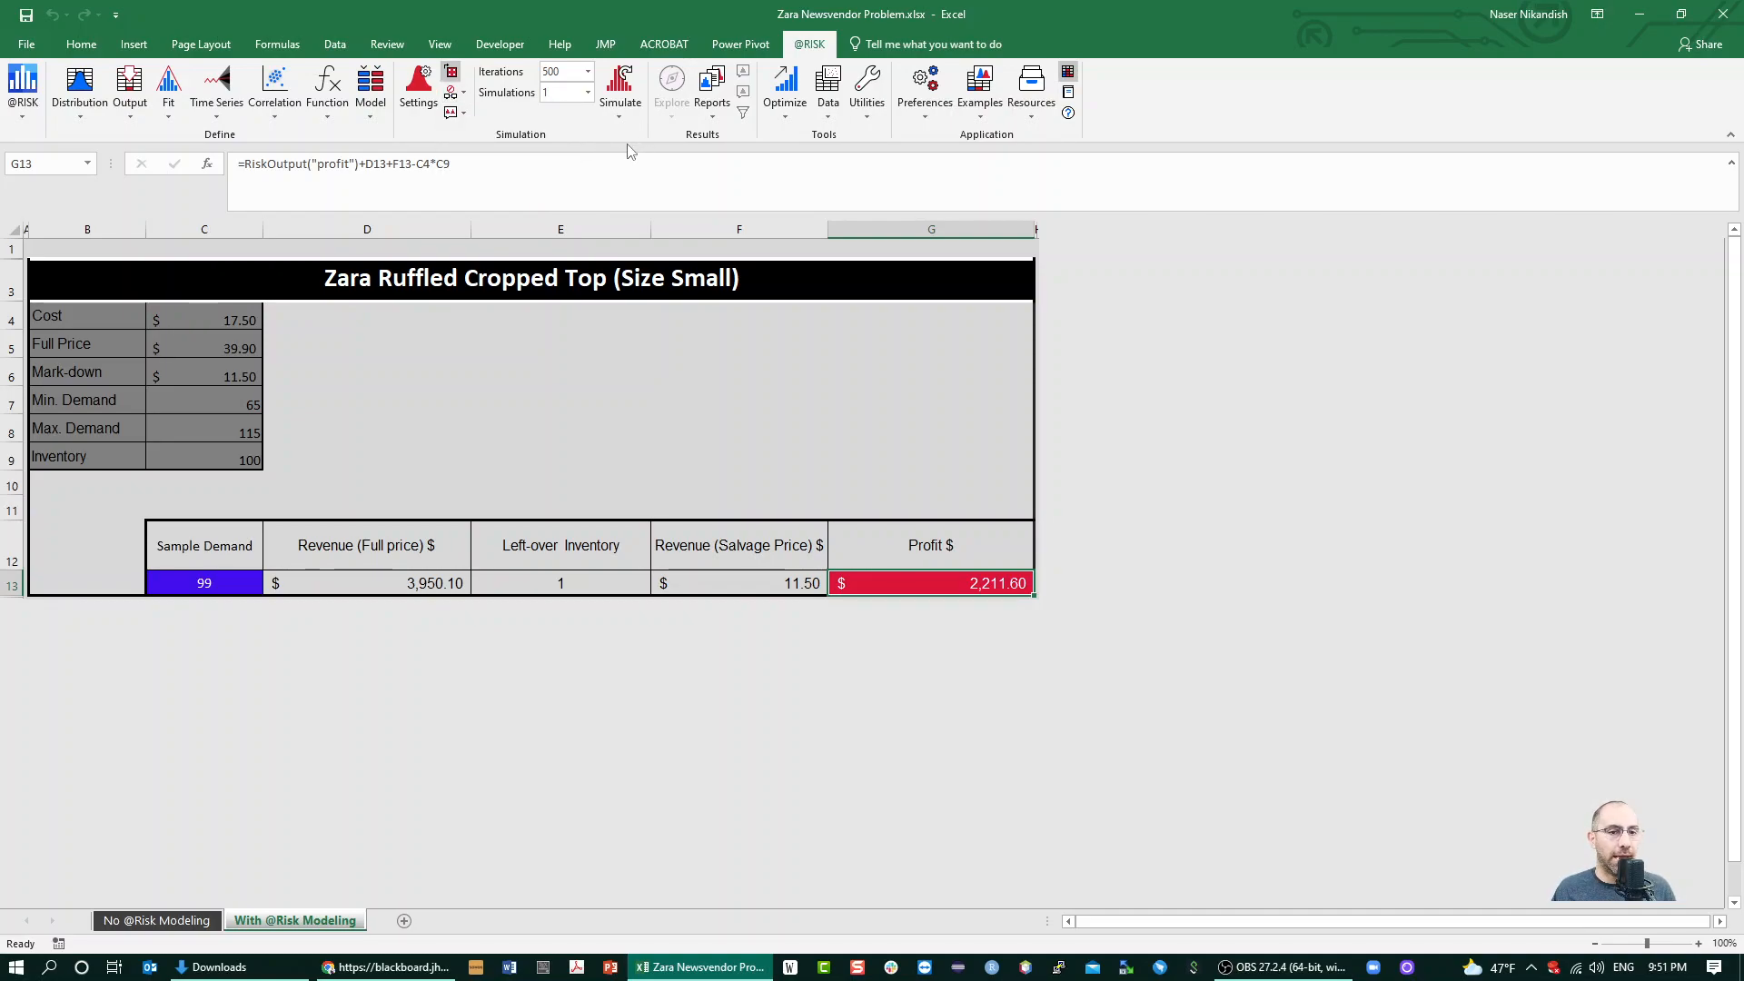
Run the simulation and extend the right delimiter of the profit results graph to +∞
left_click(620, 86)
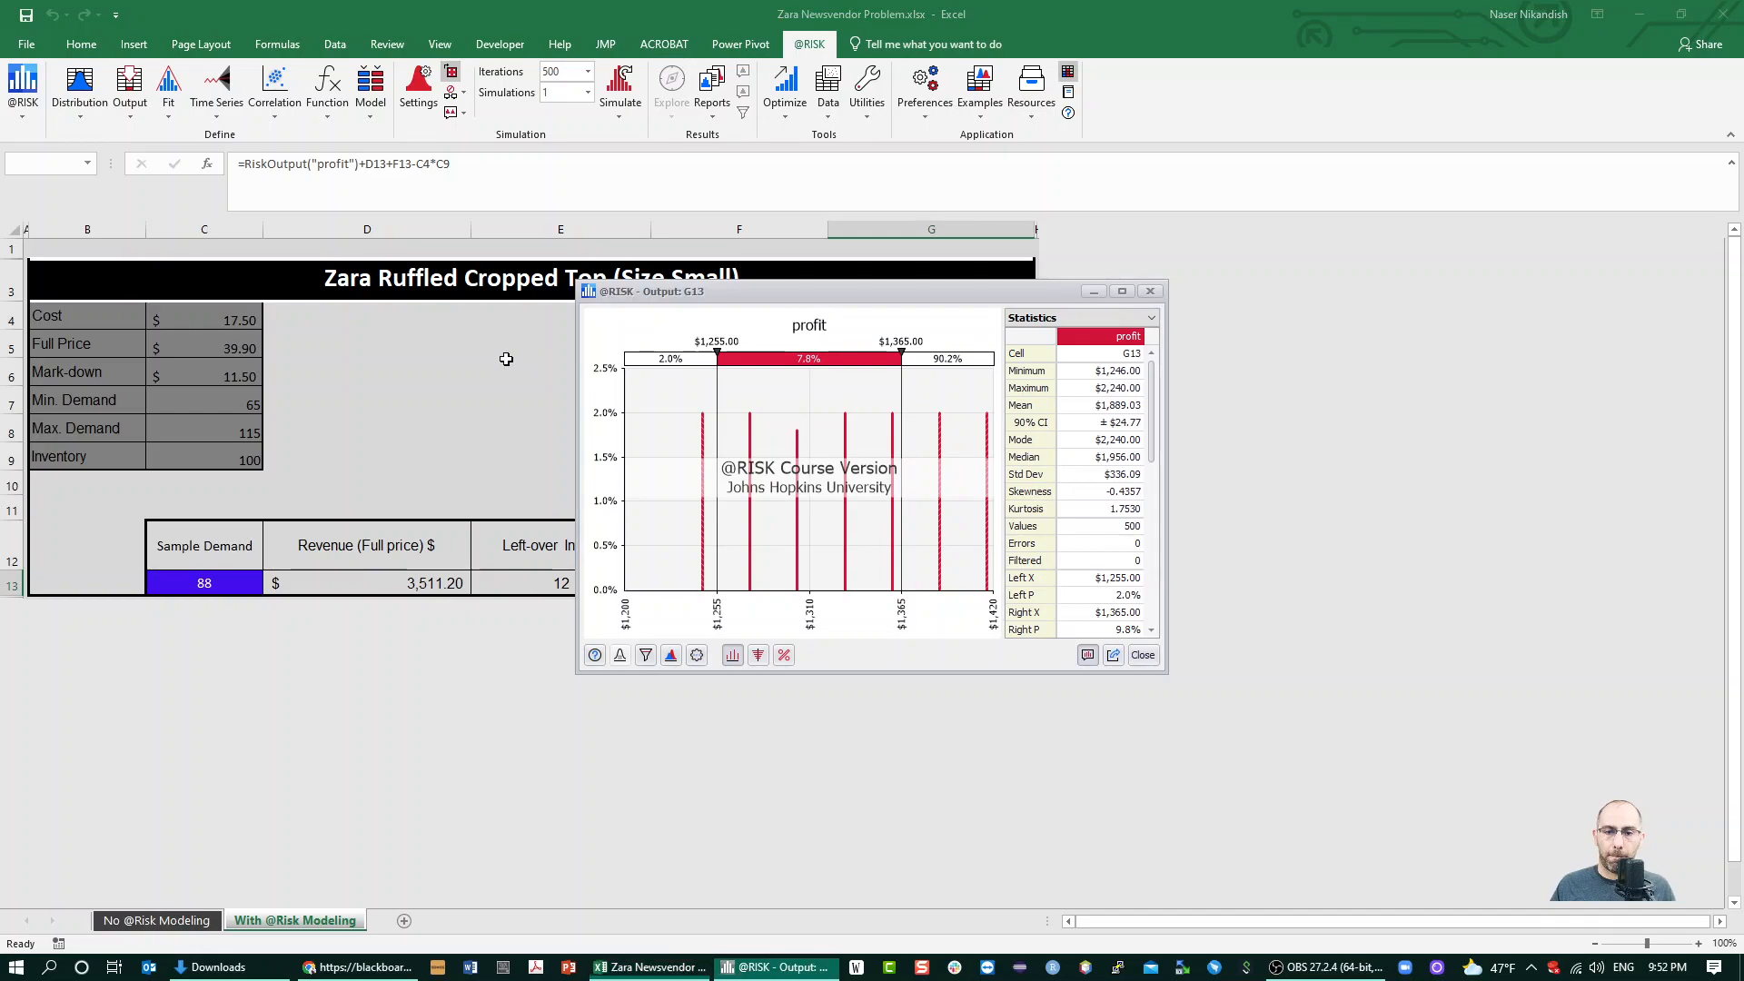
left_click_drag(860, 296, 374, 505)
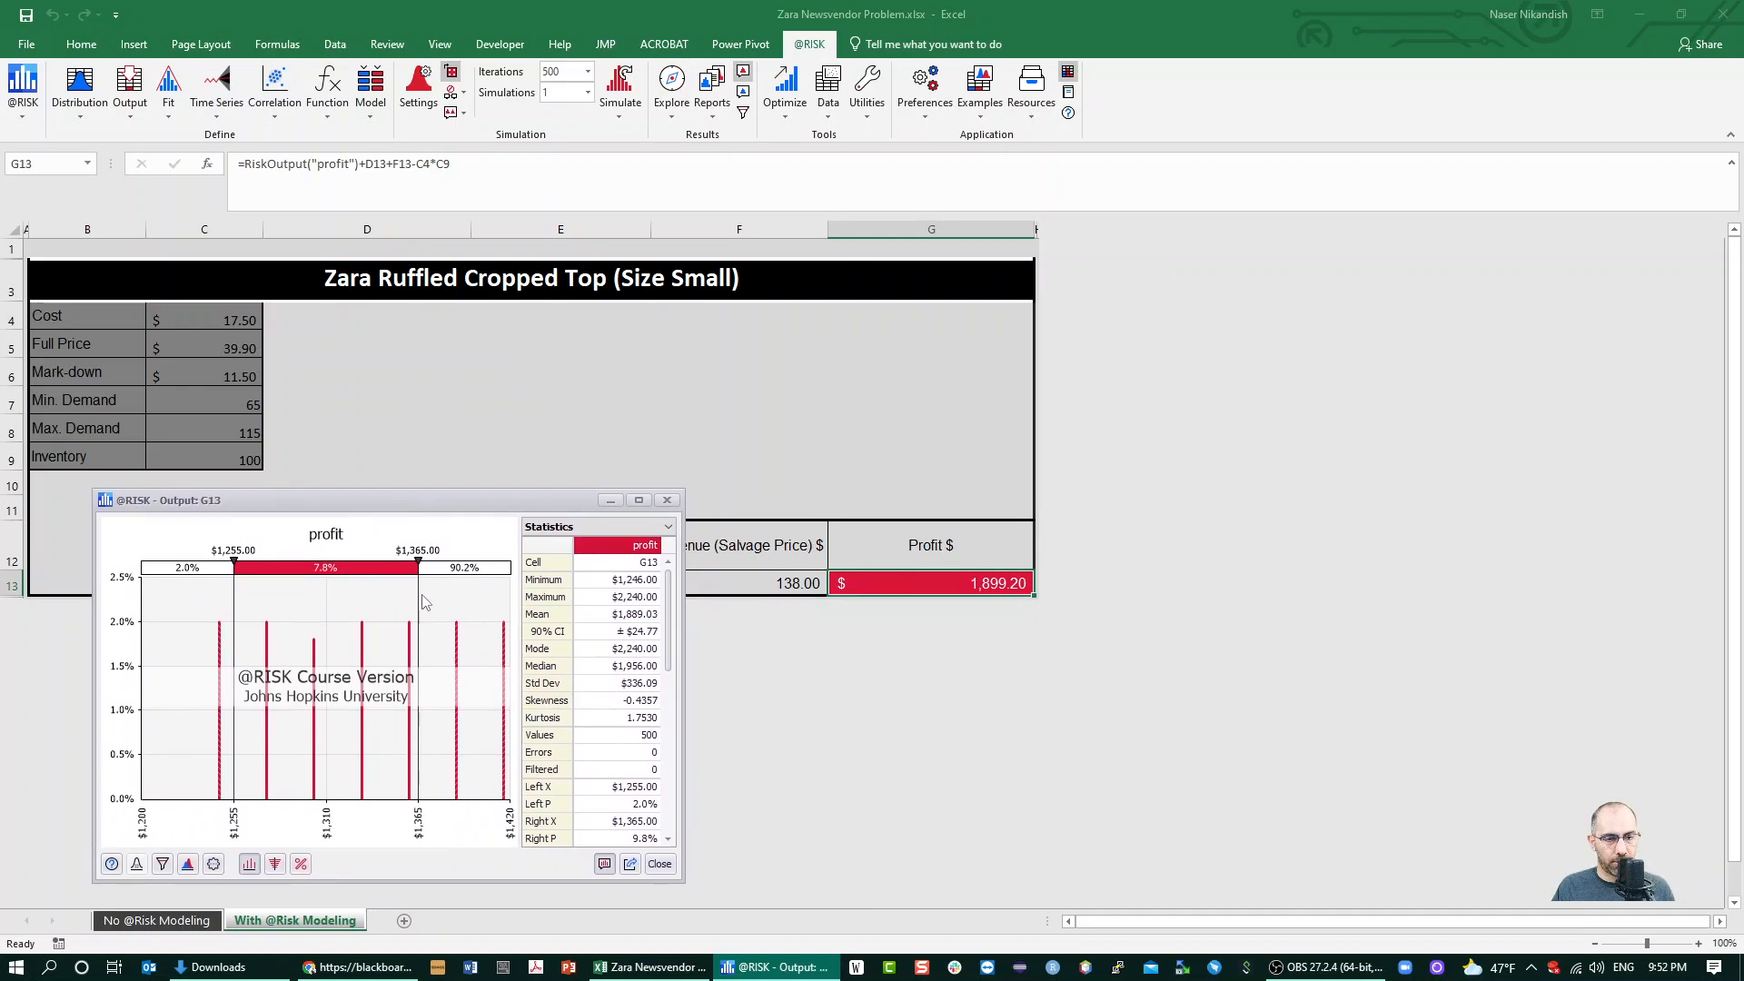
left_click_drag(418, 599, 512, 599)
left_click_drag(635, 600, 635, 600)
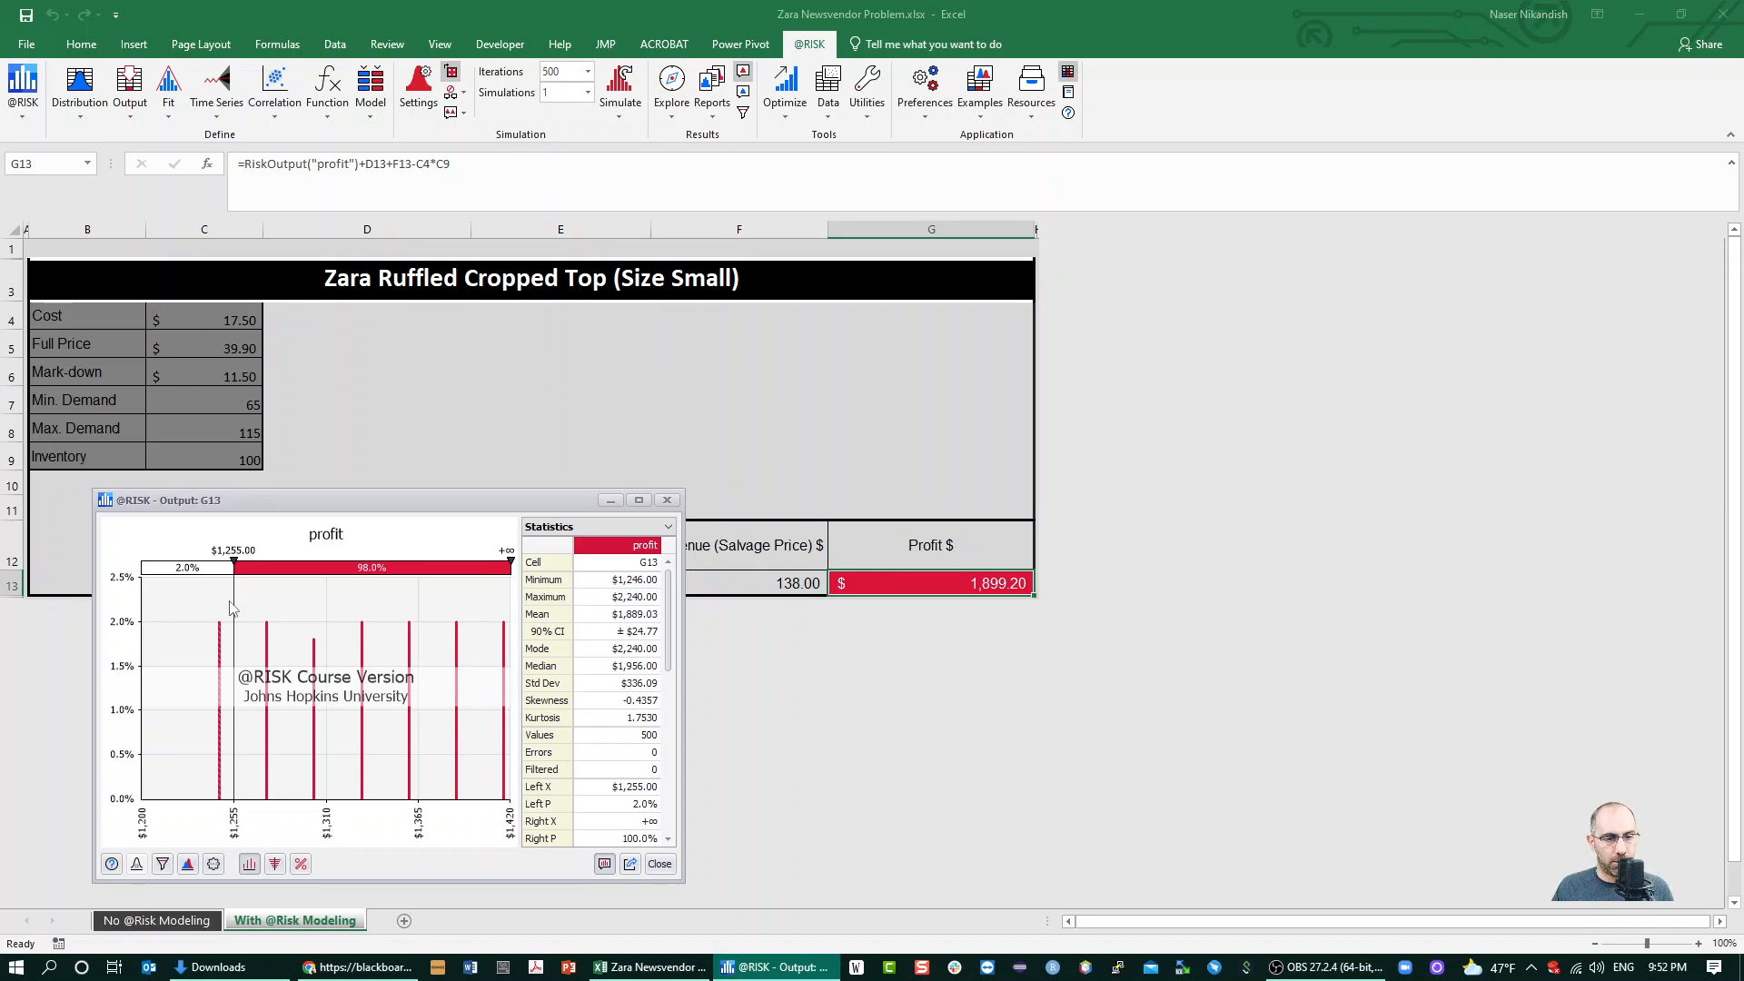
Widen the profit results window to examine the distribution, and close it
left_click(960, 572)
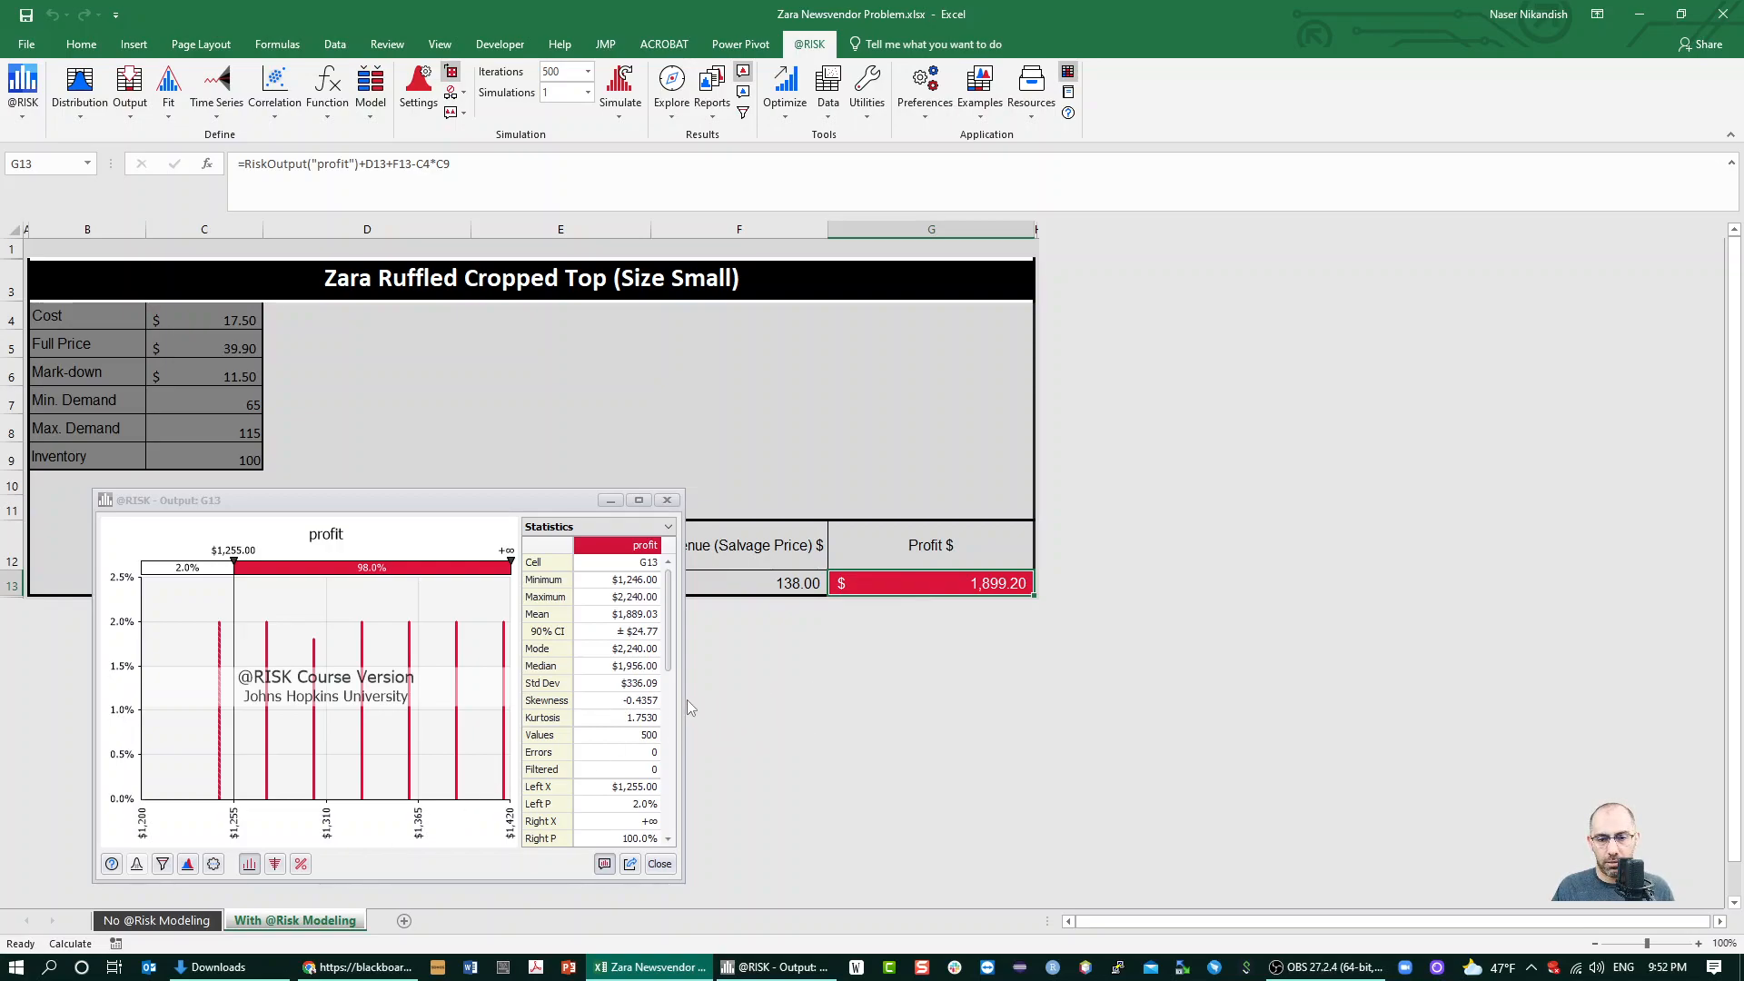
left_click_drag(683, 696, 1182, 664)
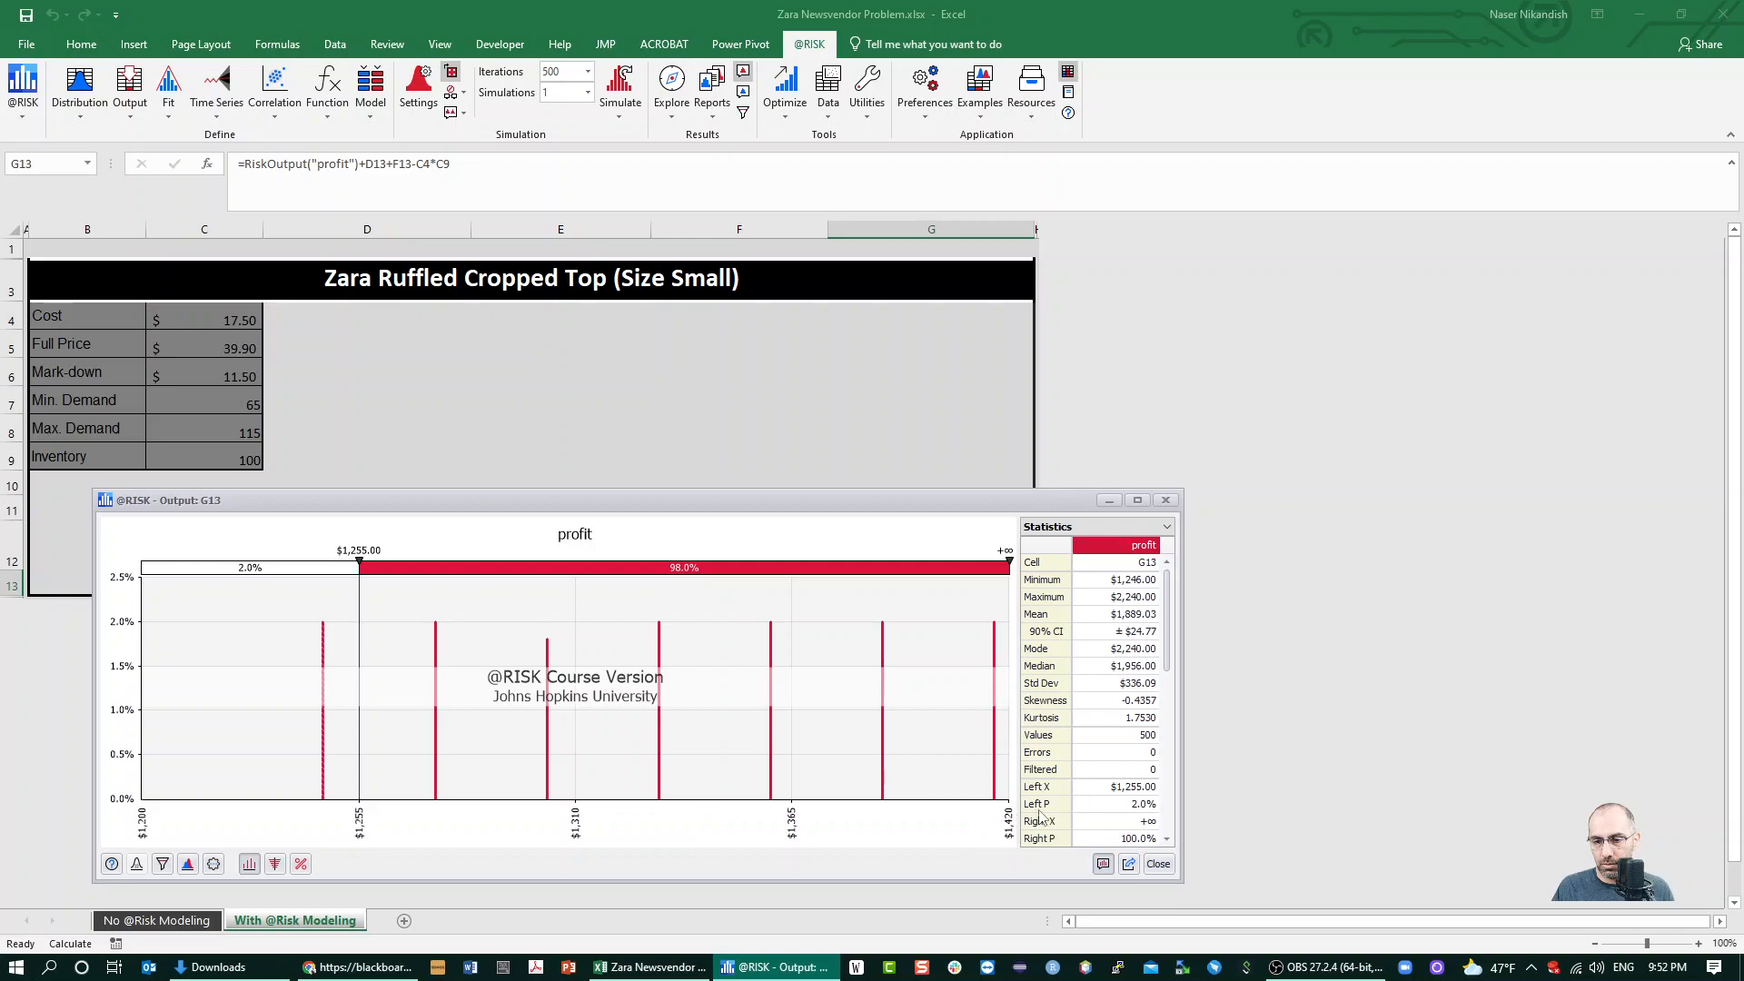
left_click(1158, 863)
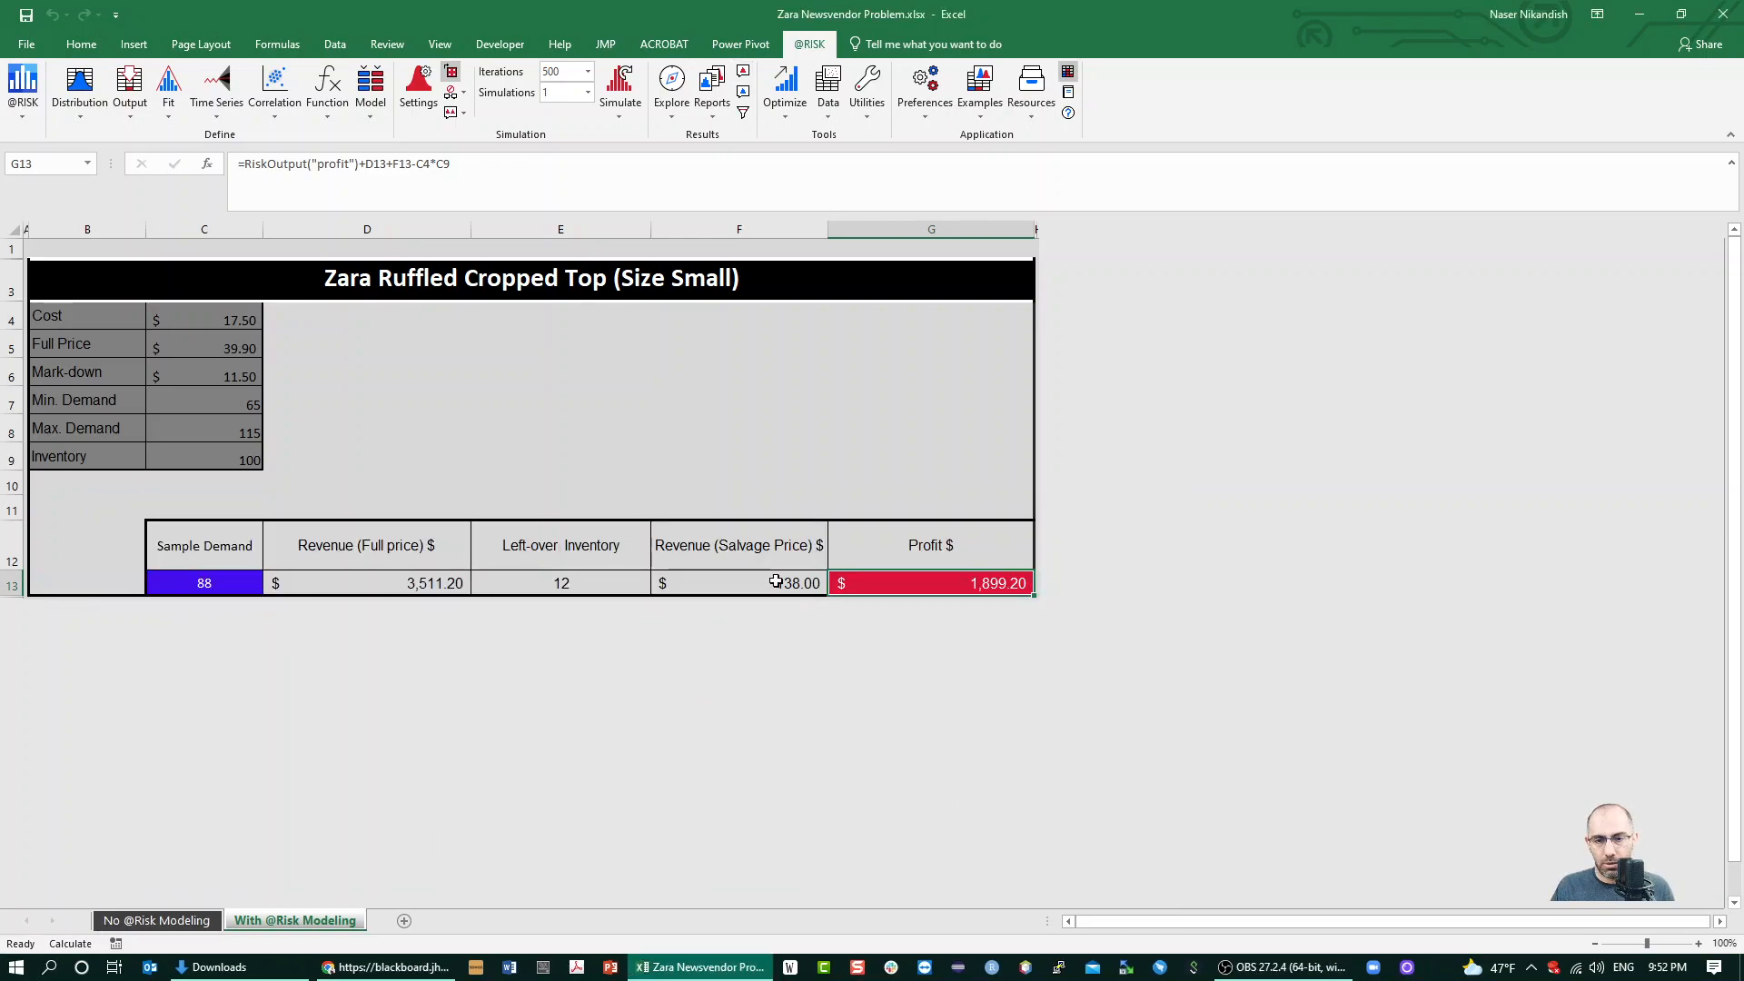
Reopen the profit results graph and rescale its horizontal axis up to about $2,378 and back to about $2,190 to examine the distribution
left_click(673, 102)
left_click(697, 137)
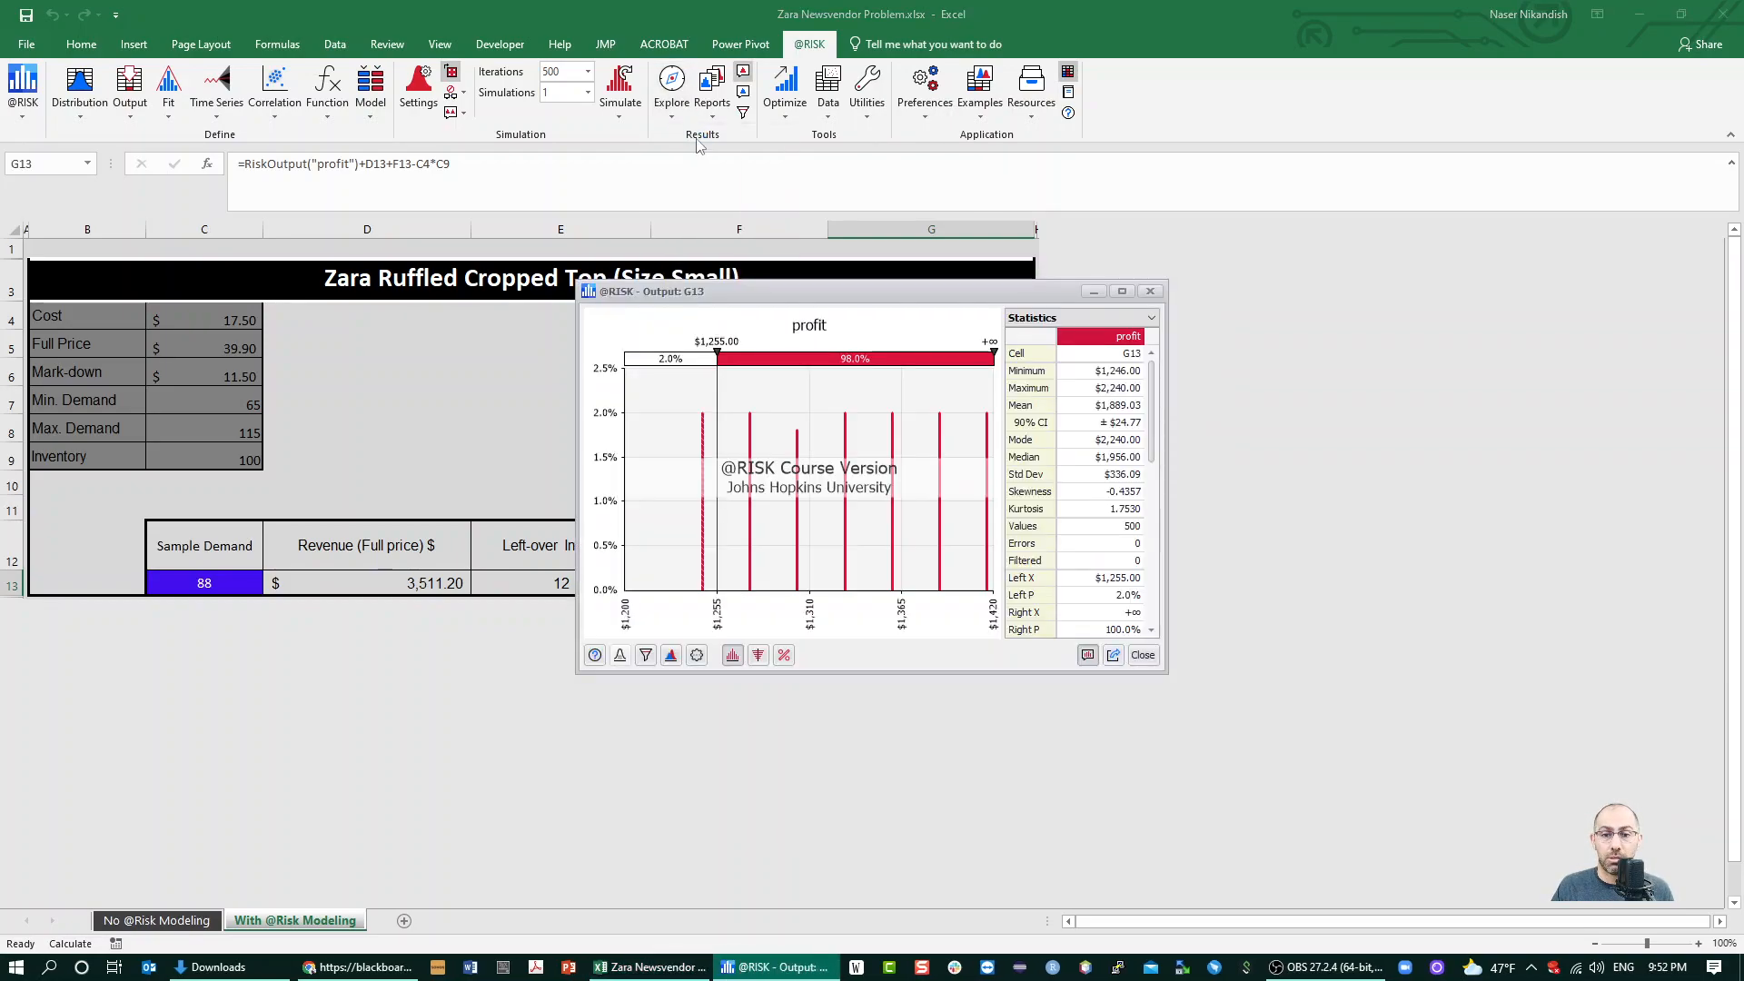
left_click_drag(995, 387, 1051, 463)
left_click_drag(998, 391, 1047, 399)
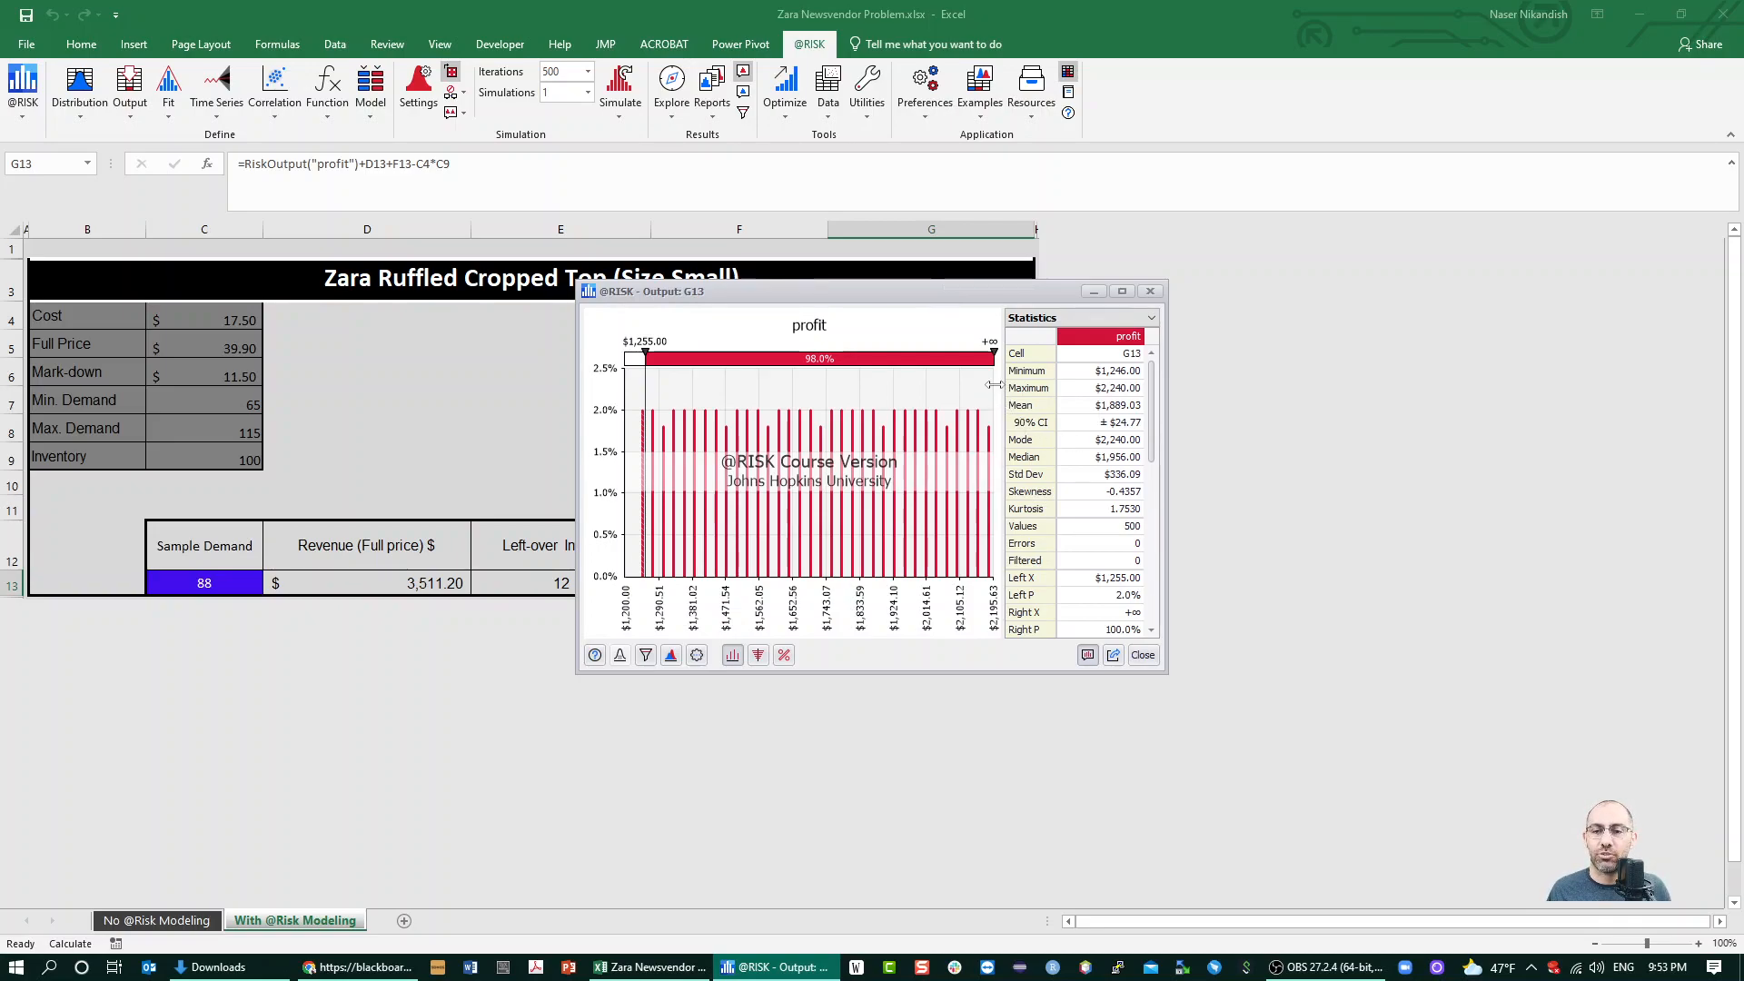
mouse_move(994, 381)
left_mouse_down()
mouse_move(1018, 385)
mouse_move(1000, 382)
left_mouse_up()
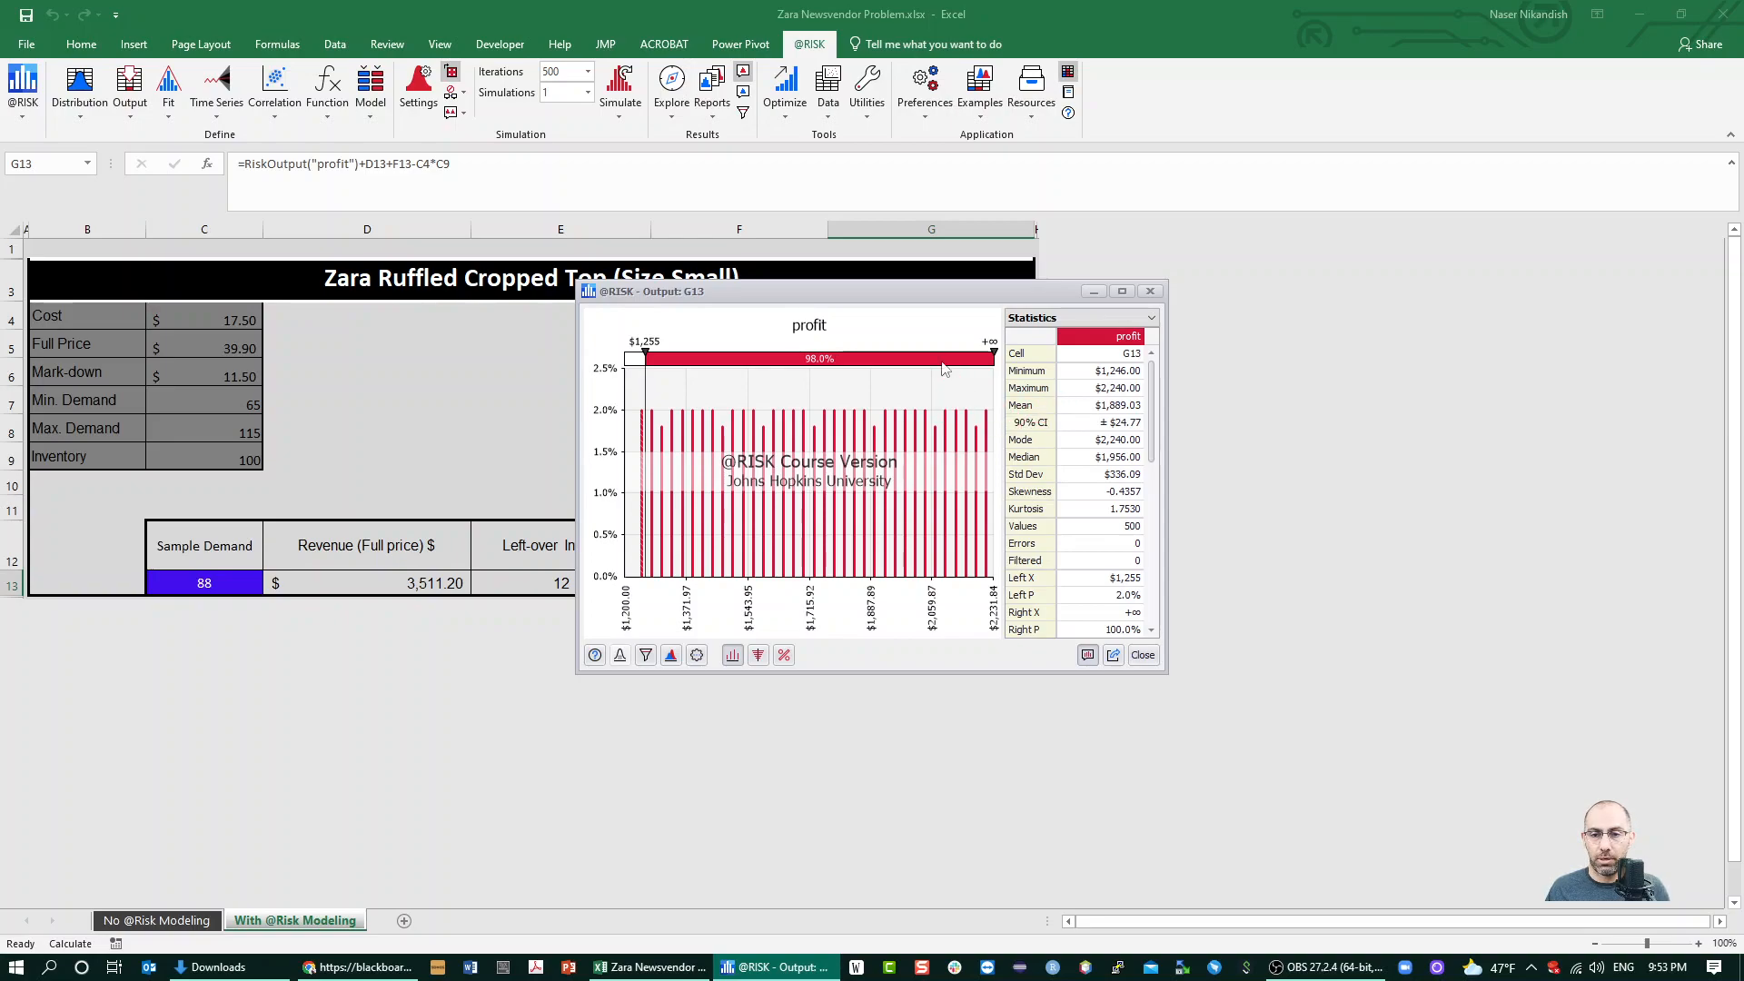
left_click_drag(993, 377, 1044, 392)
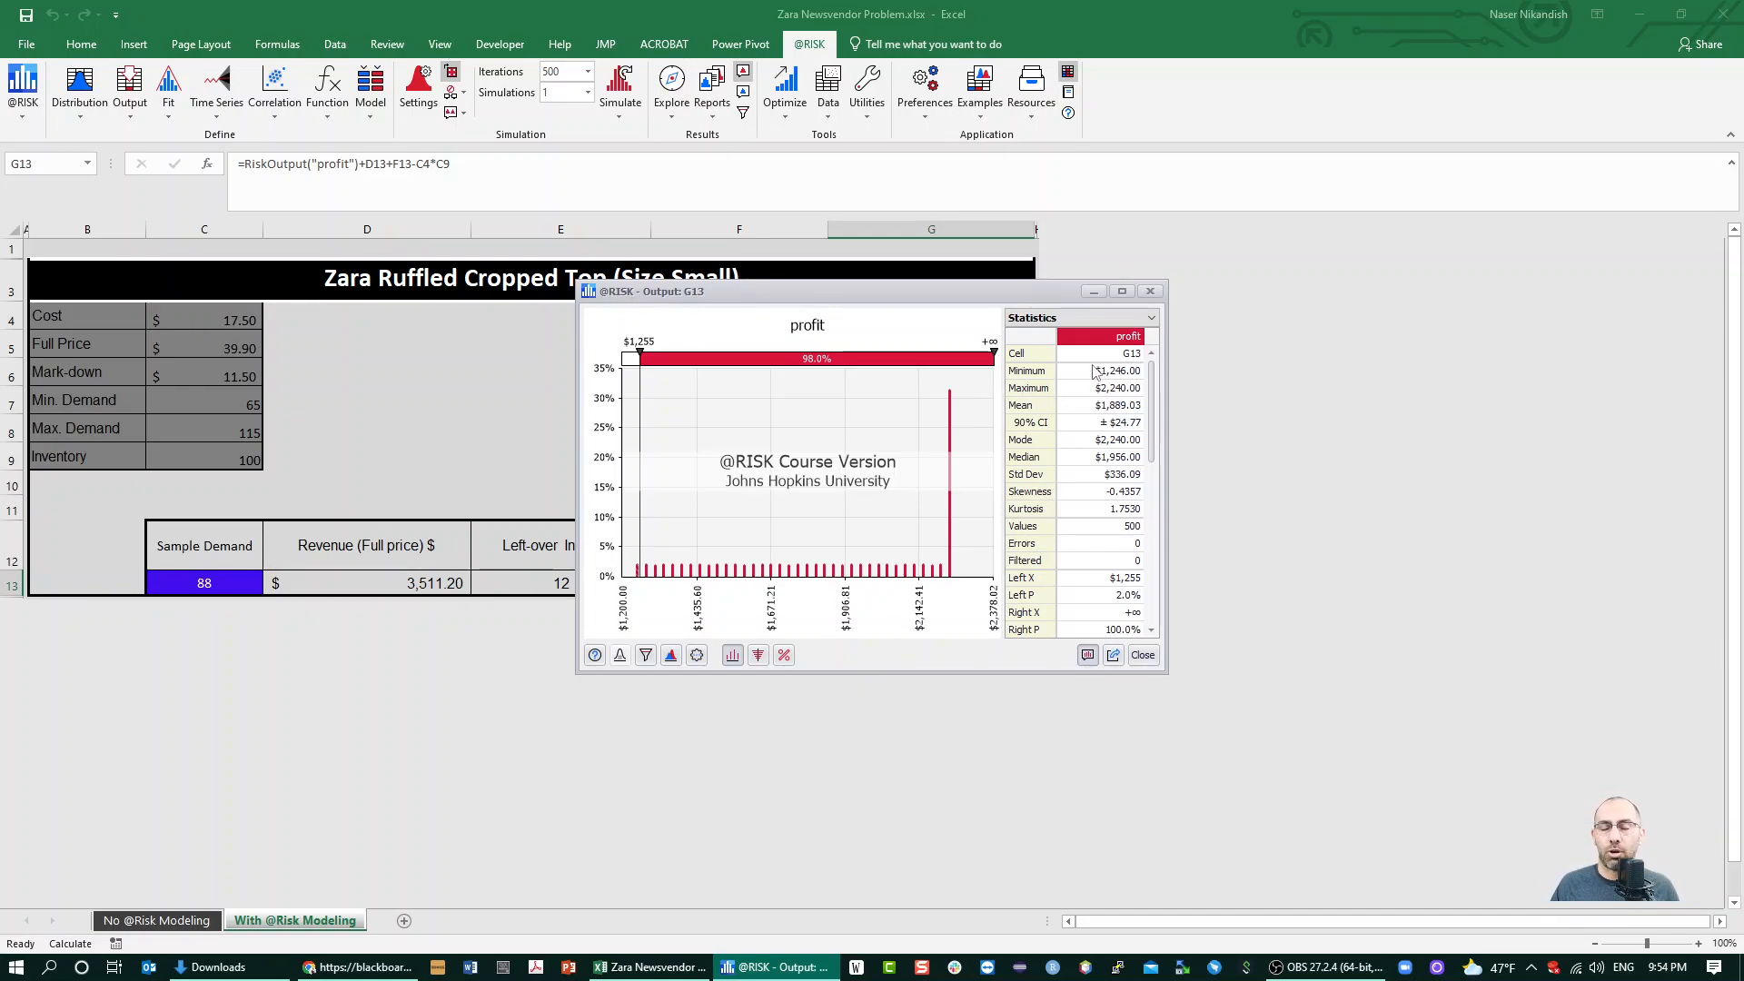
left_click(1101, 424)
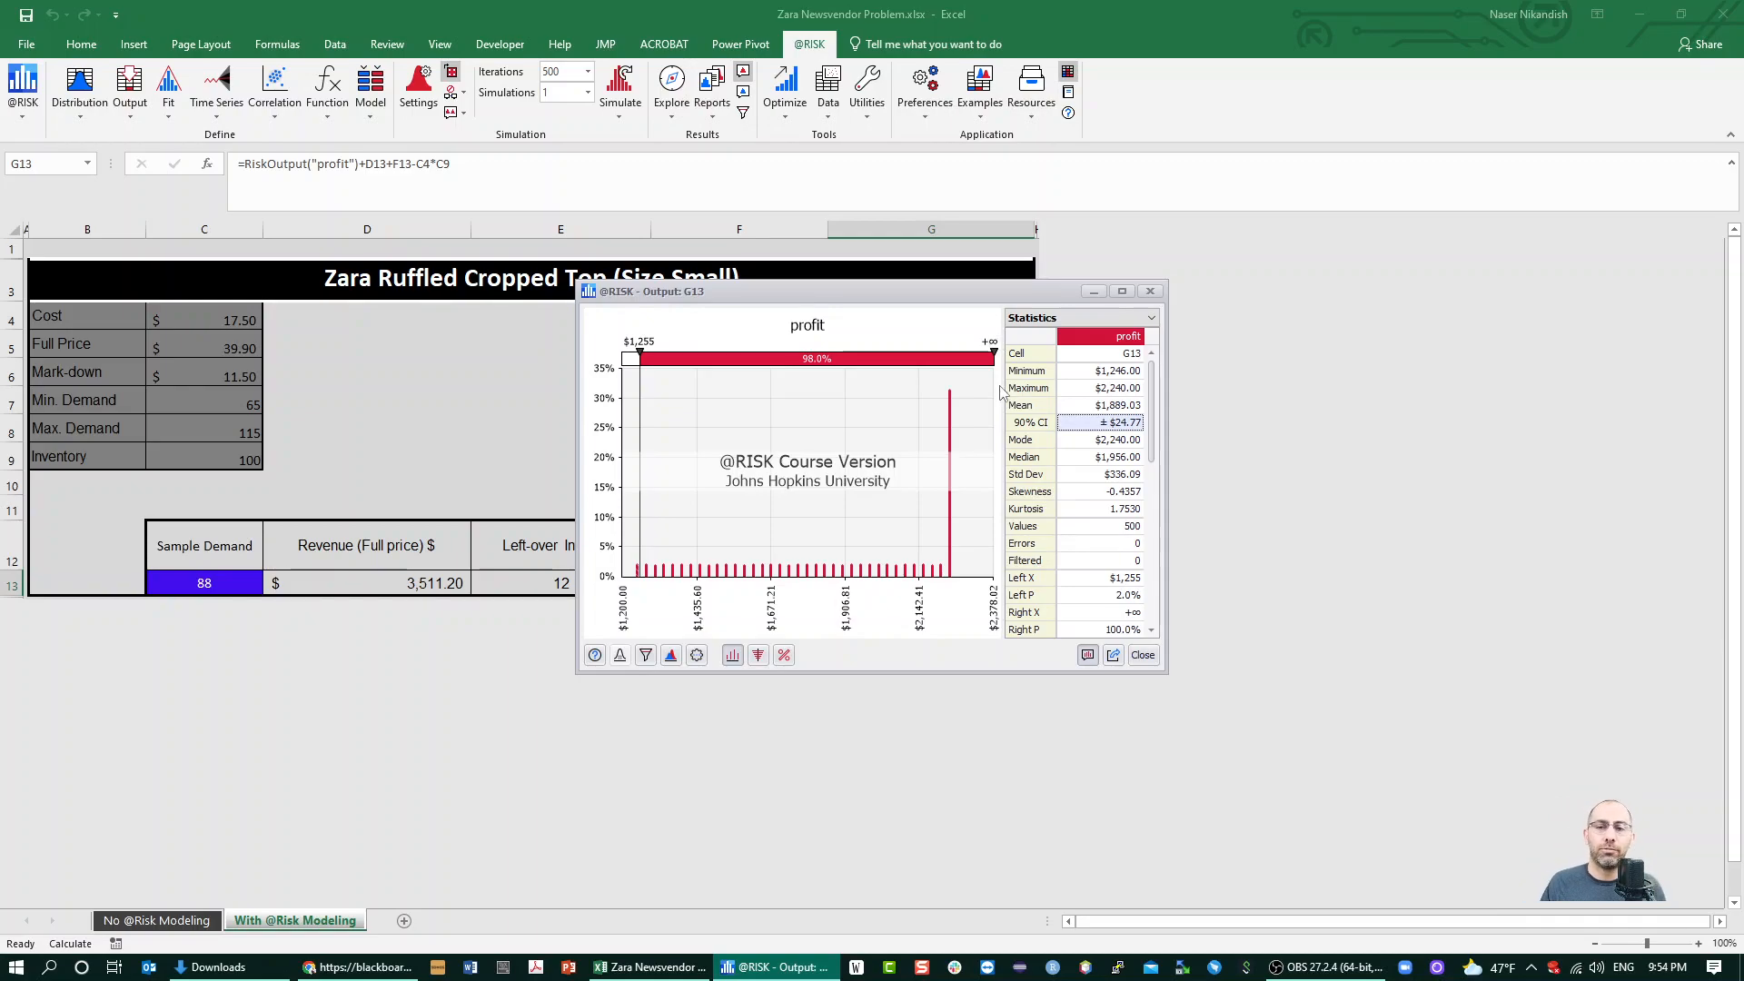
left_click_drag(992, 371, 934, 372)
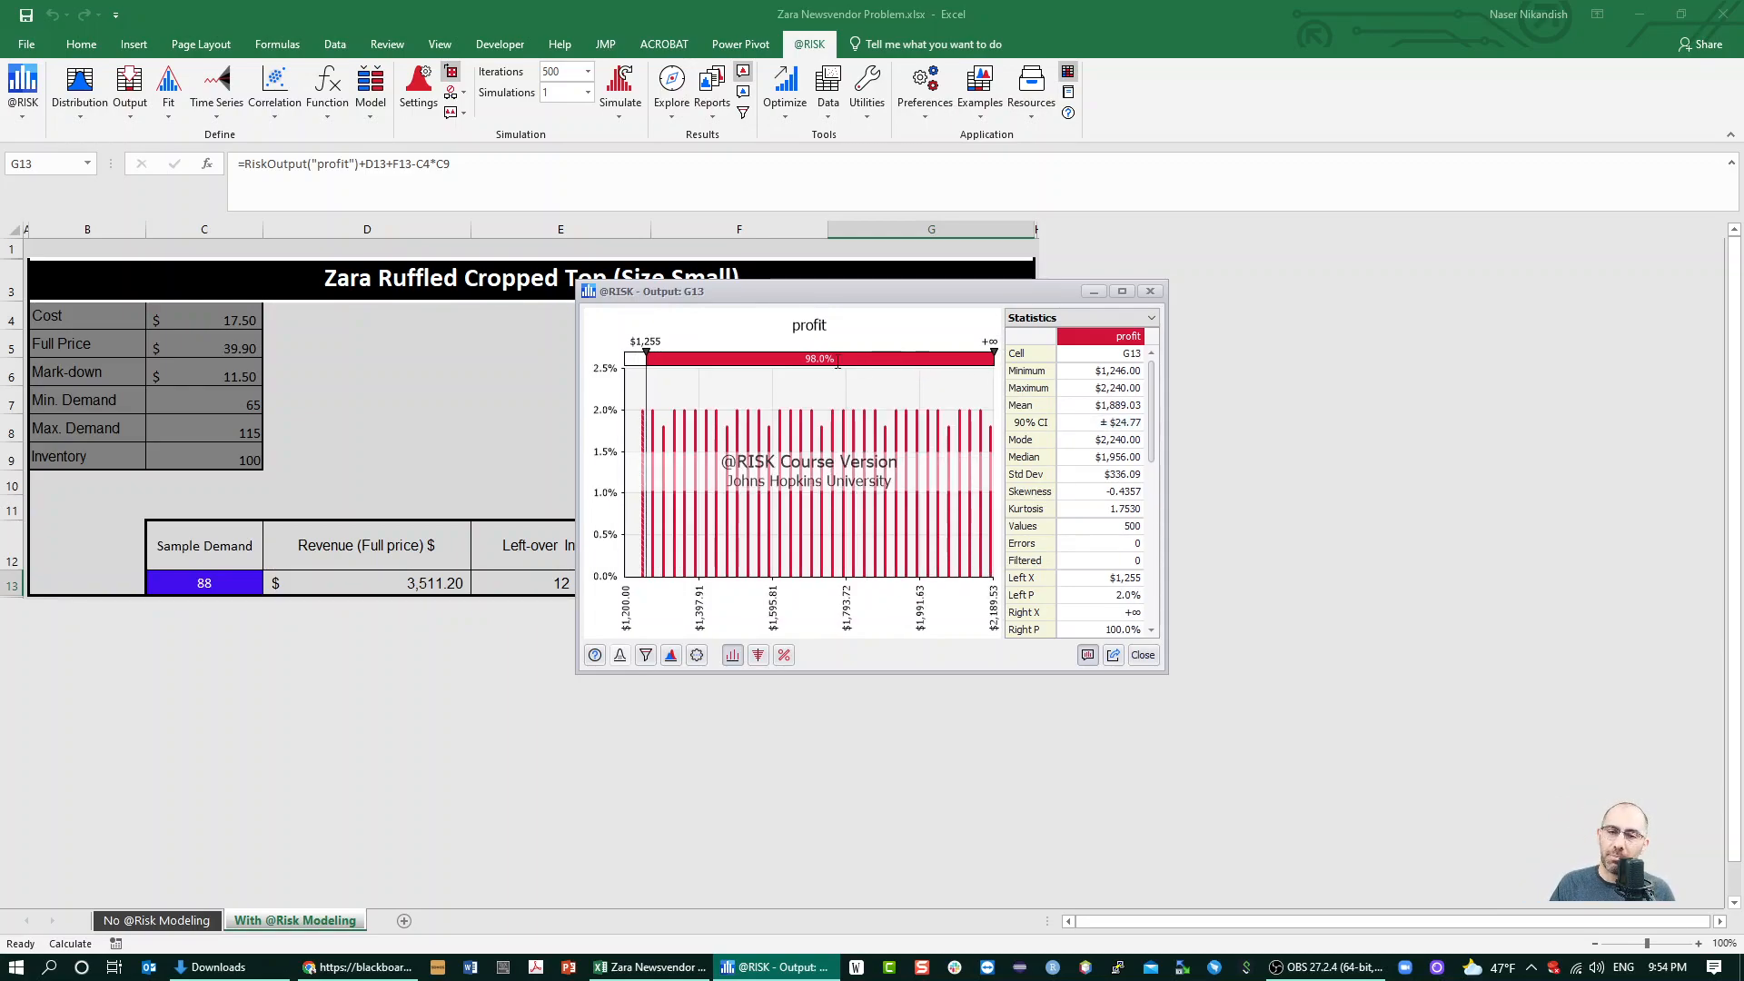
Move the profit graph's delimiters to about $1,447 and $2,112, with the horizontal axis extended to about $2,467
left_click_drag(648, 390, 717, 545)
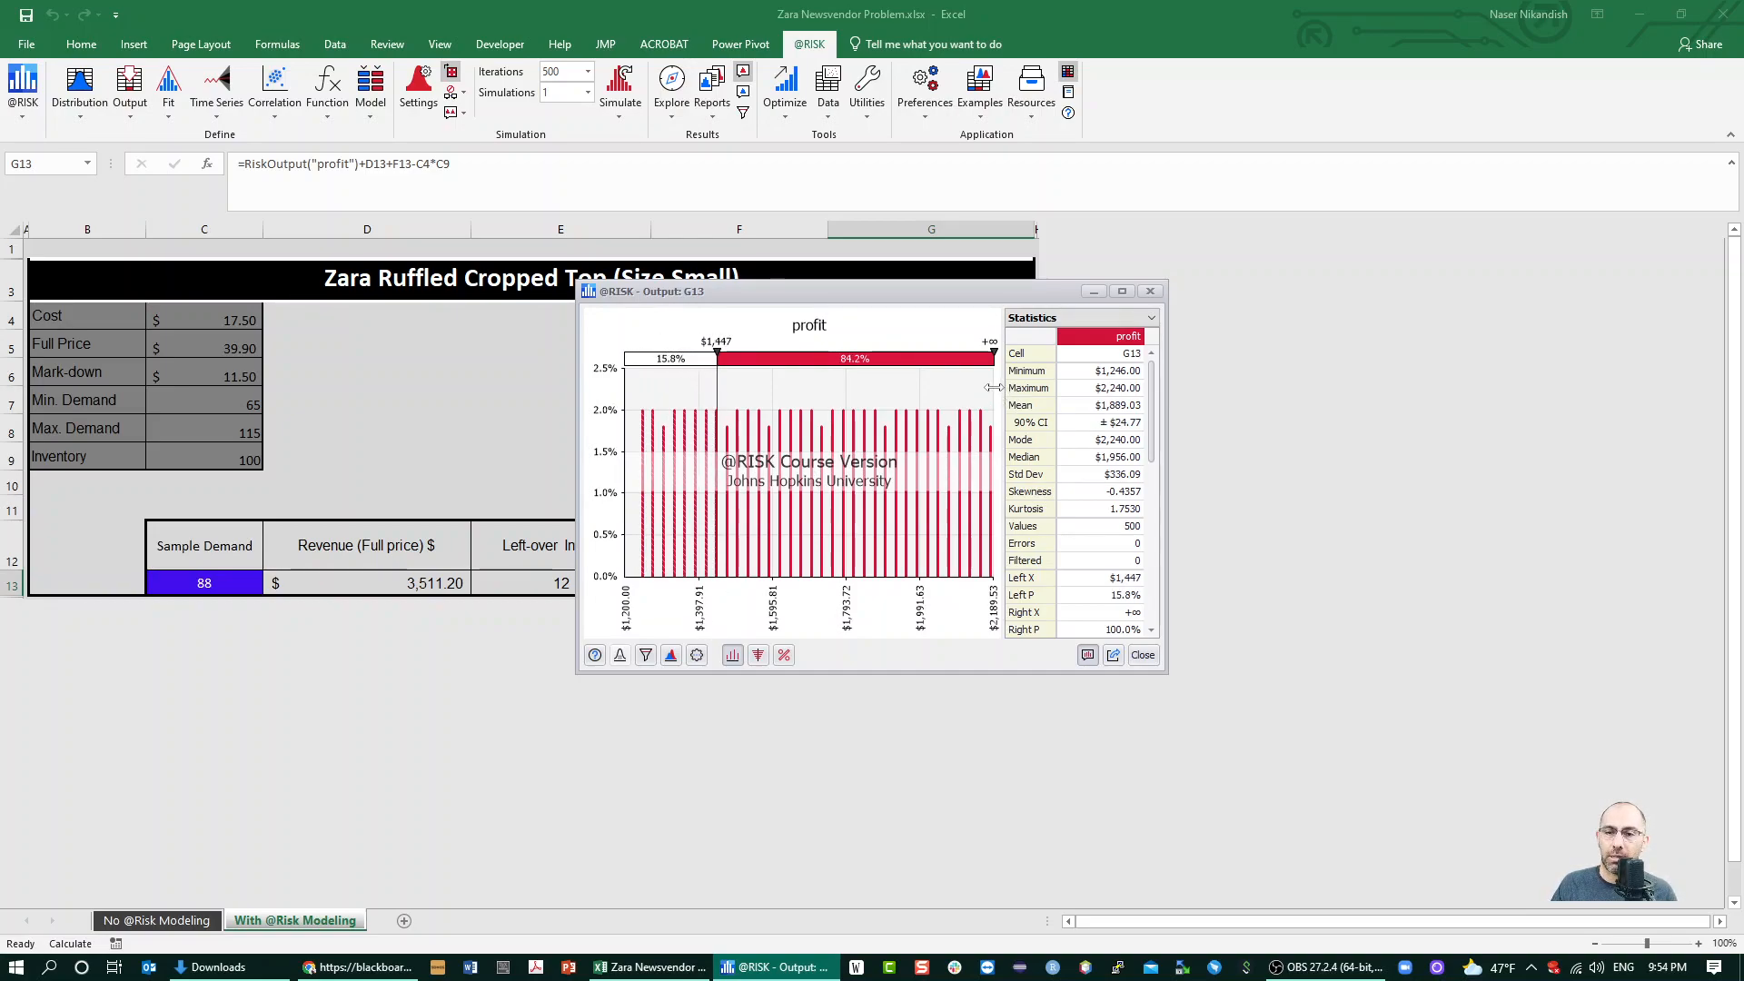
left_click_drag(1074, 399, 1097, 405)
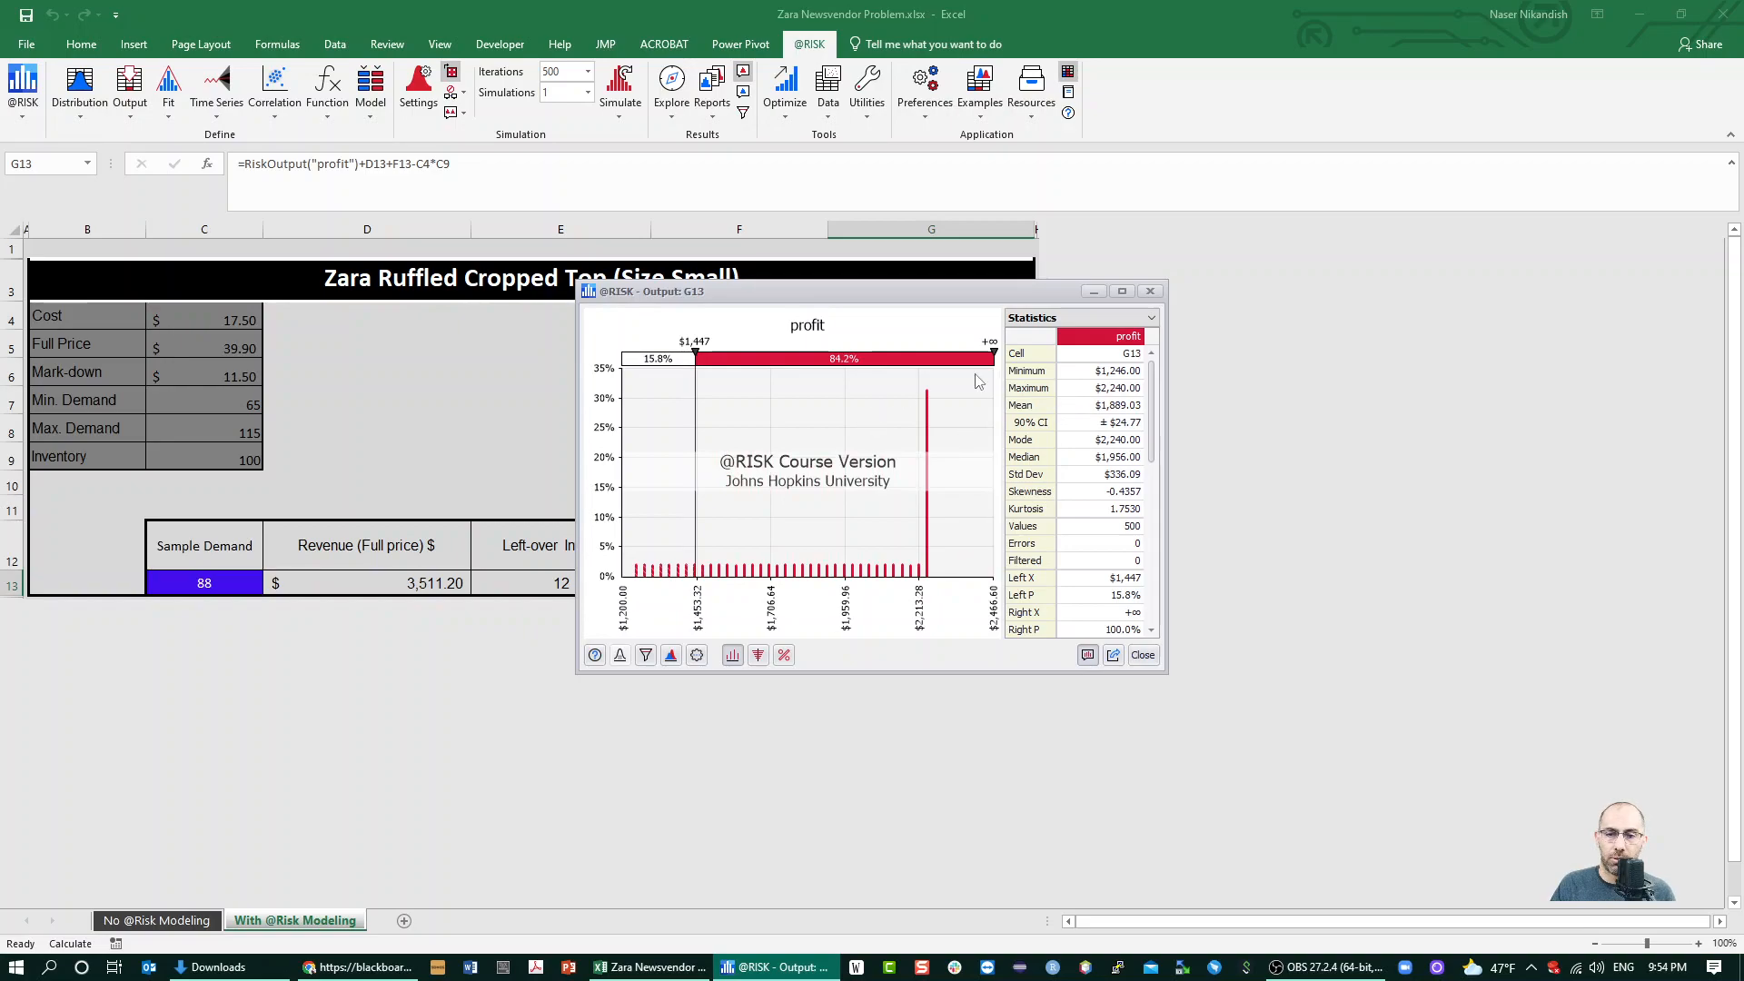
left_click_drag(989, 359, 890, 472)
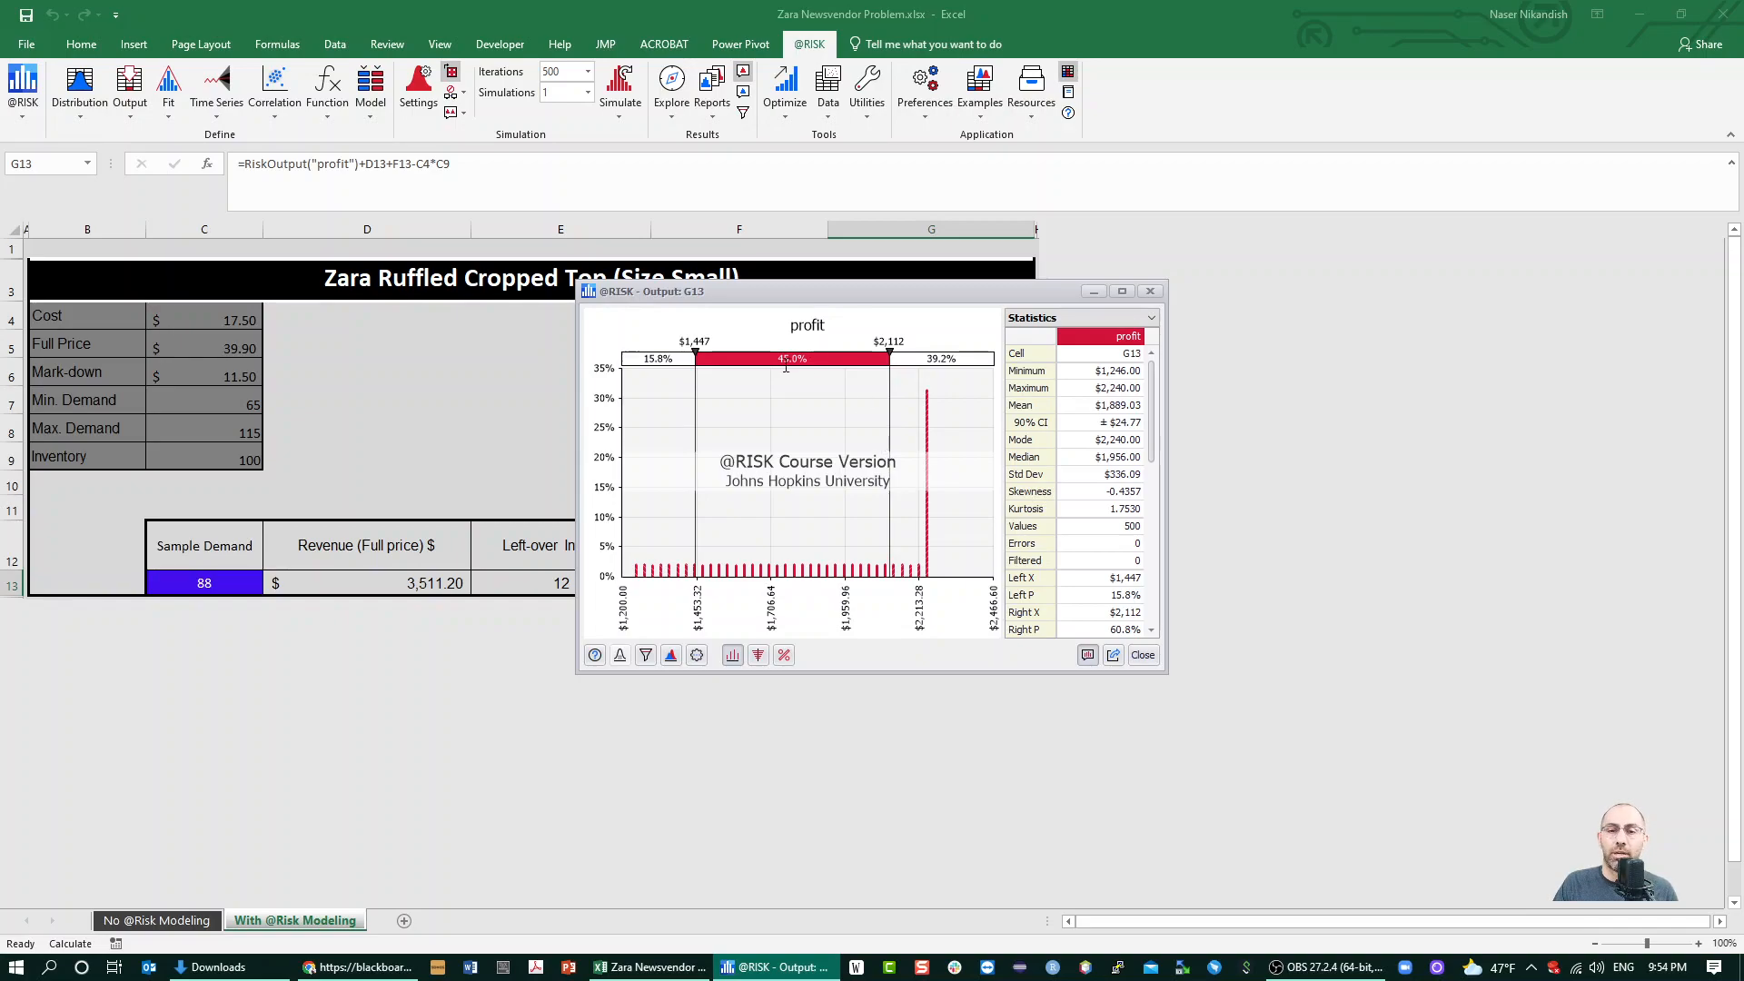
Set the profit graph's right delimiter to 2000 and left delimiter to 1400 to read the probabilities, and close the results window
left_click(890, 343)
type("2000")
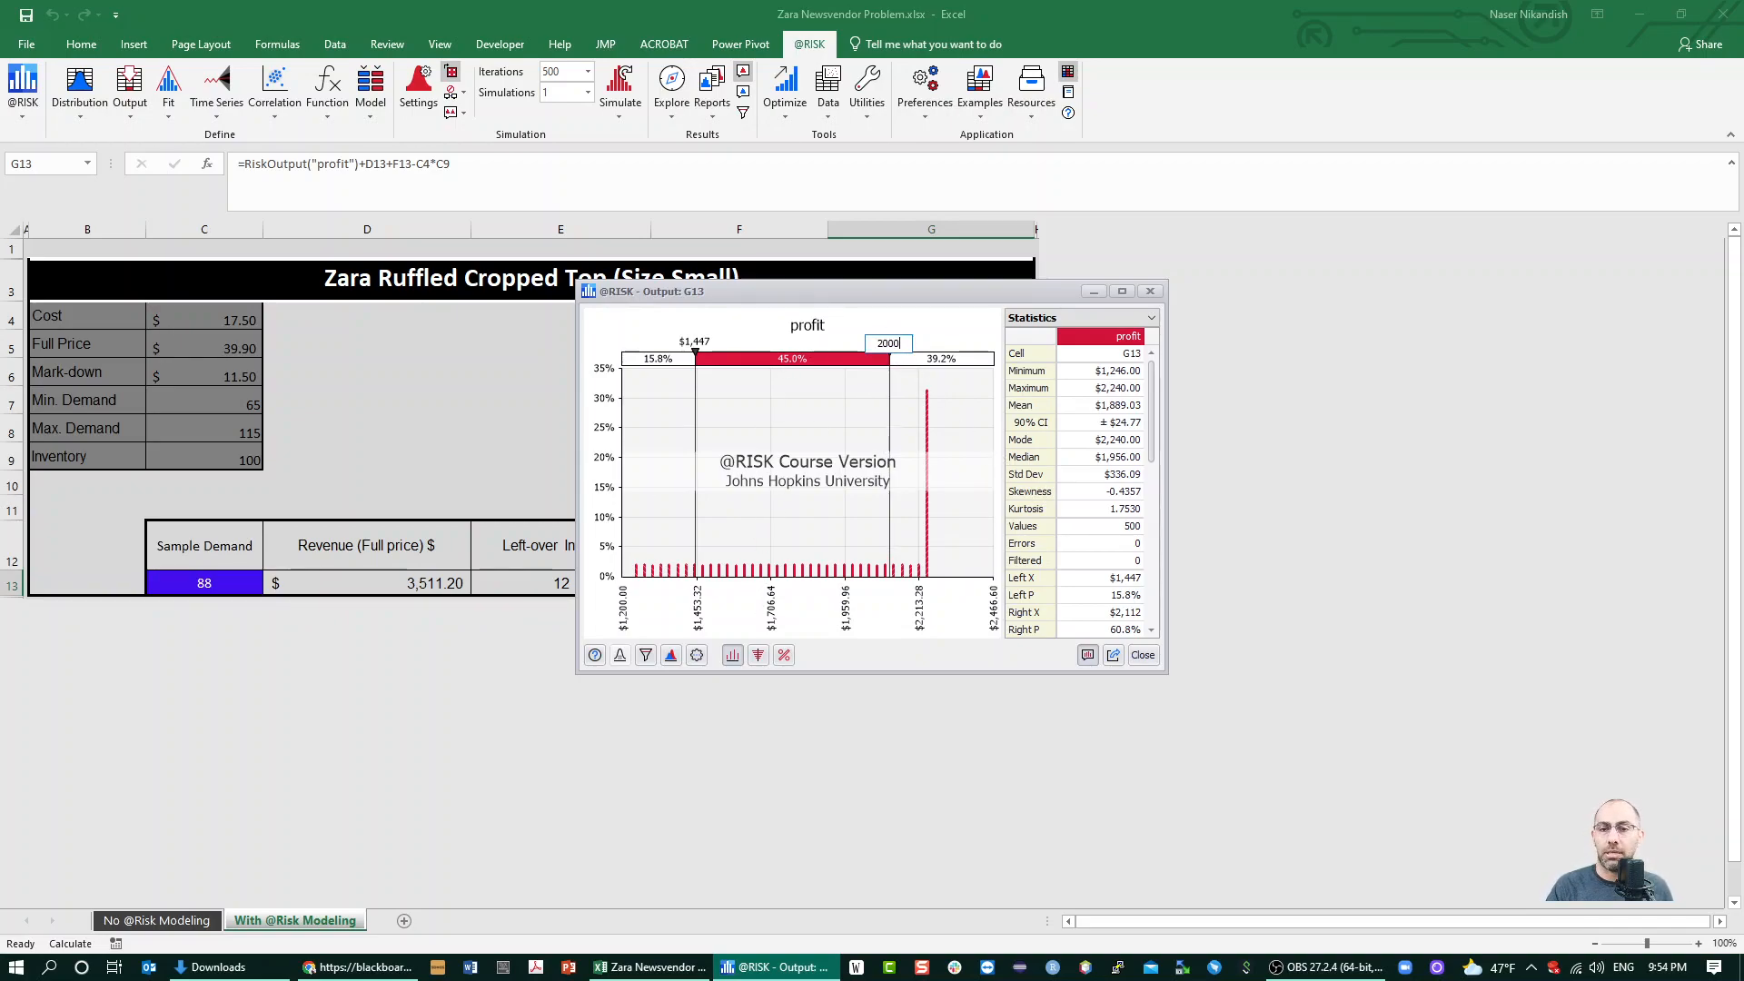
key("Return")
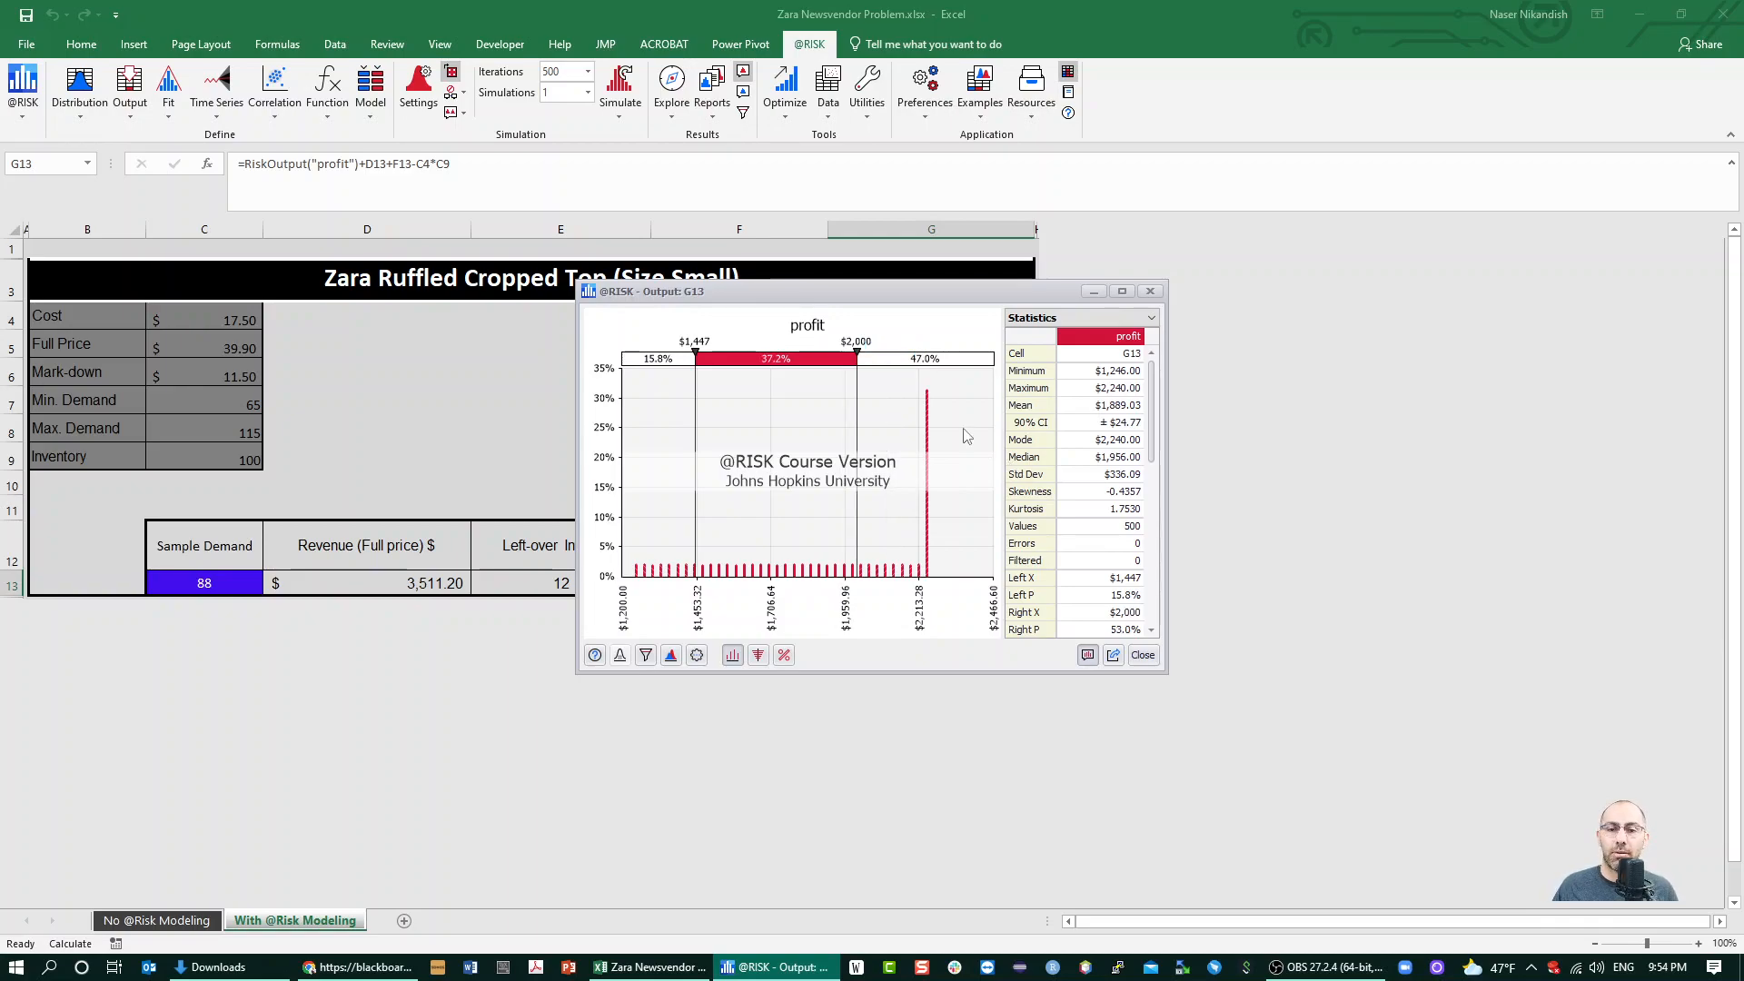
left_click(698, 337)
type("1400")
key("Return")
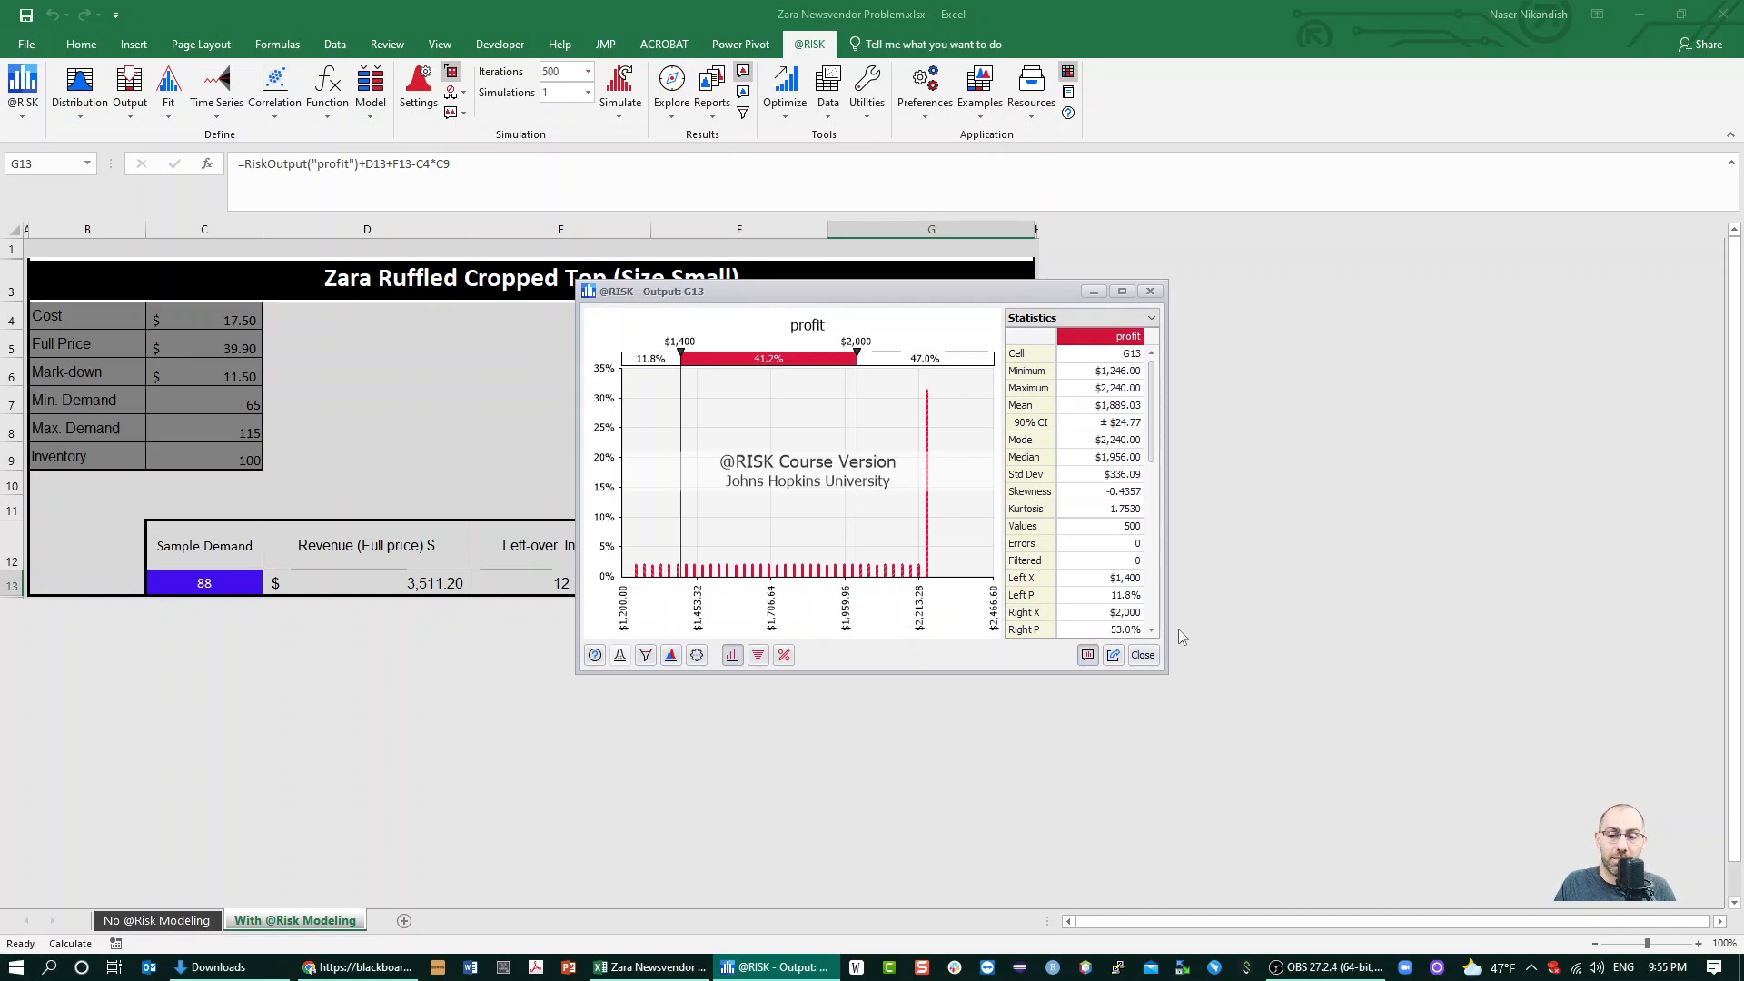
left_click(1143, 654)
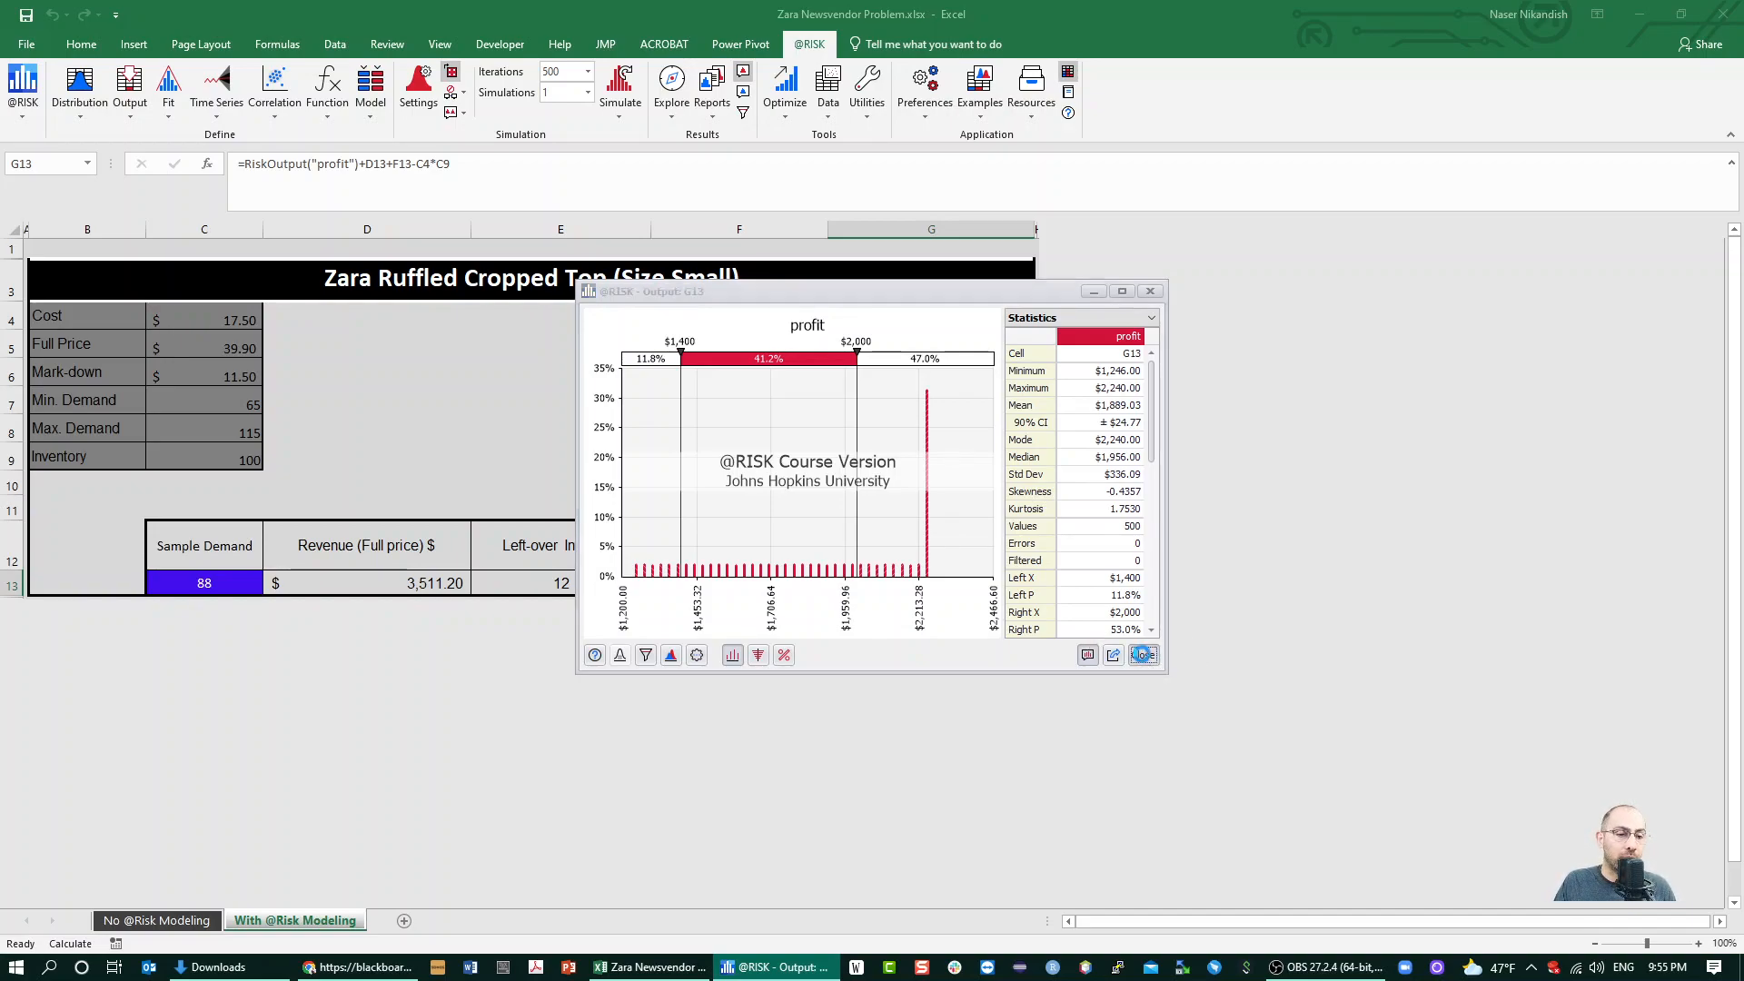
left_click(814, 458)
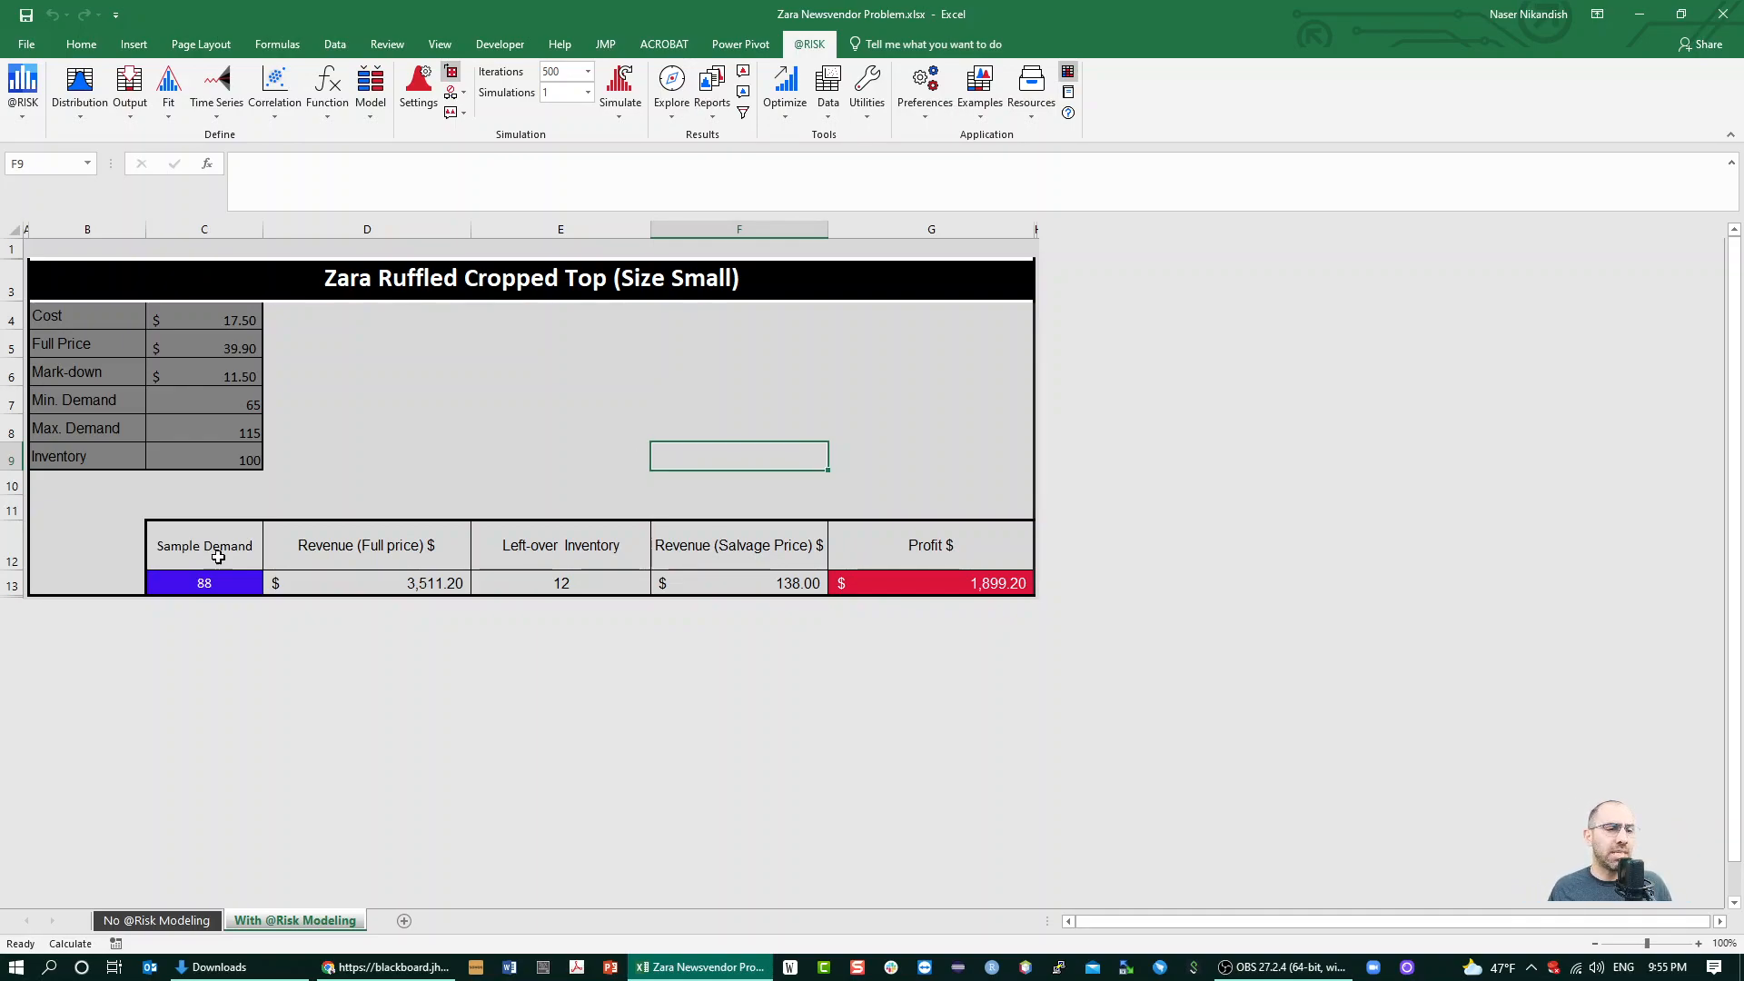
Unhide the hidden columns beyond the Profit column G
left_click(199, 469)
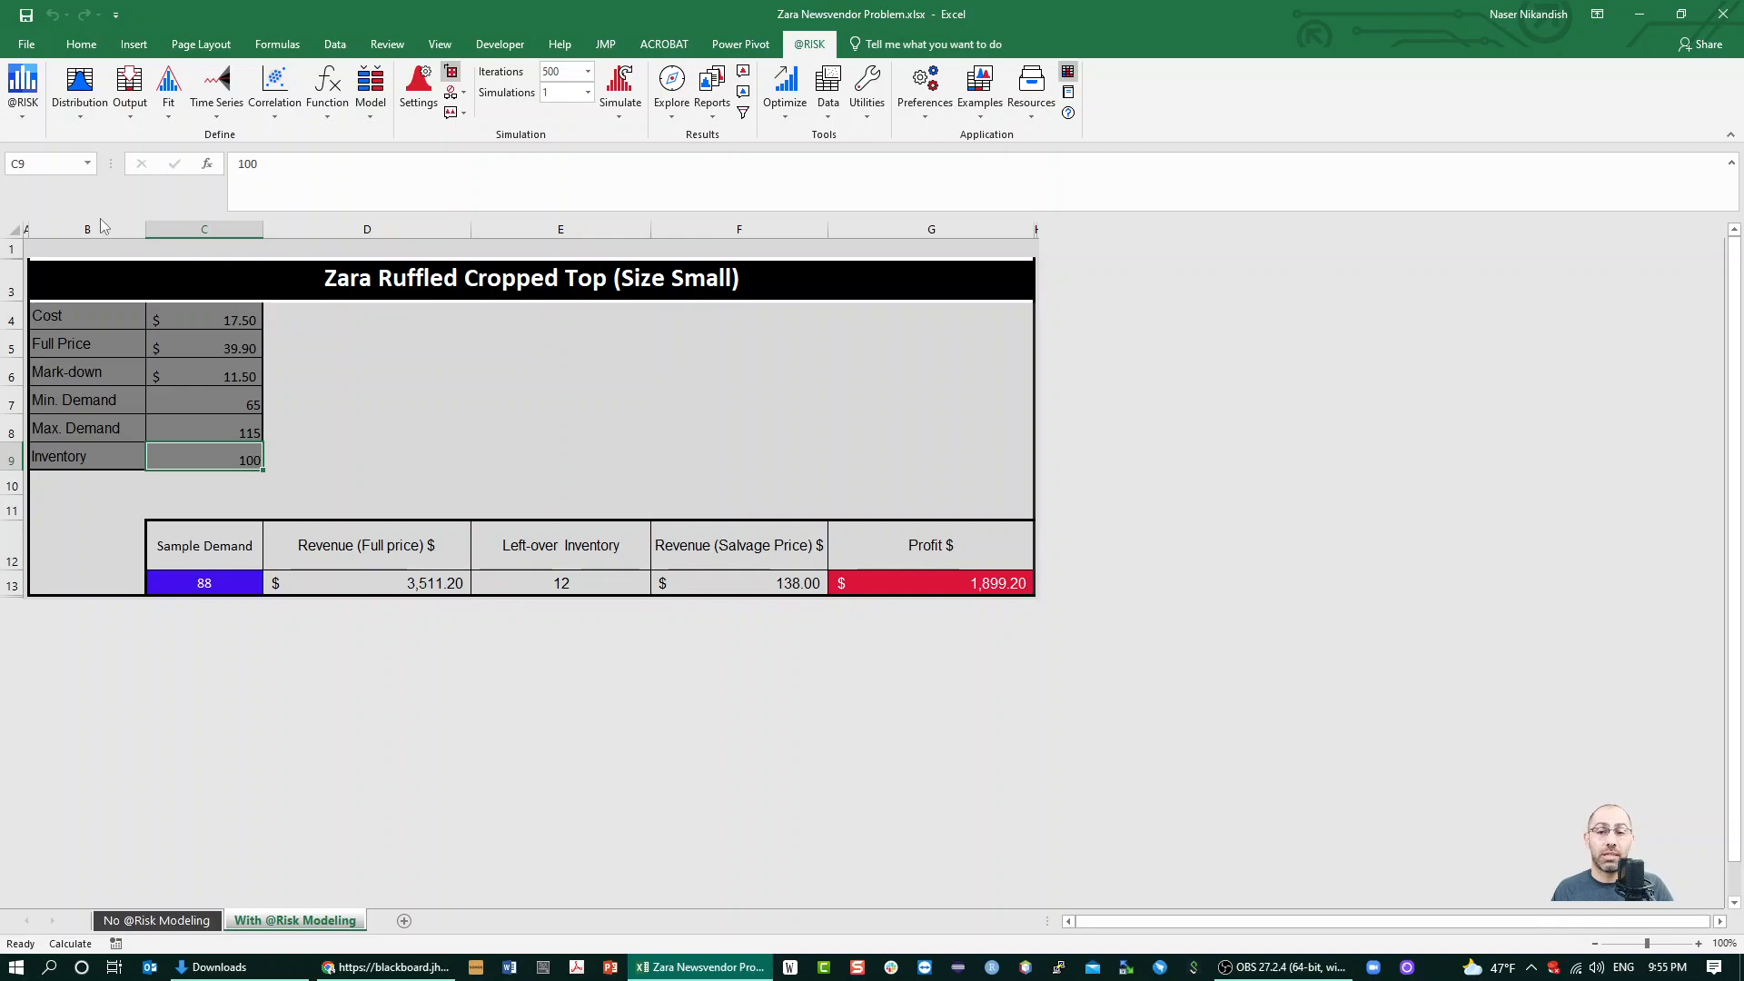
left_click_drag(993, 229, 1087, 213)
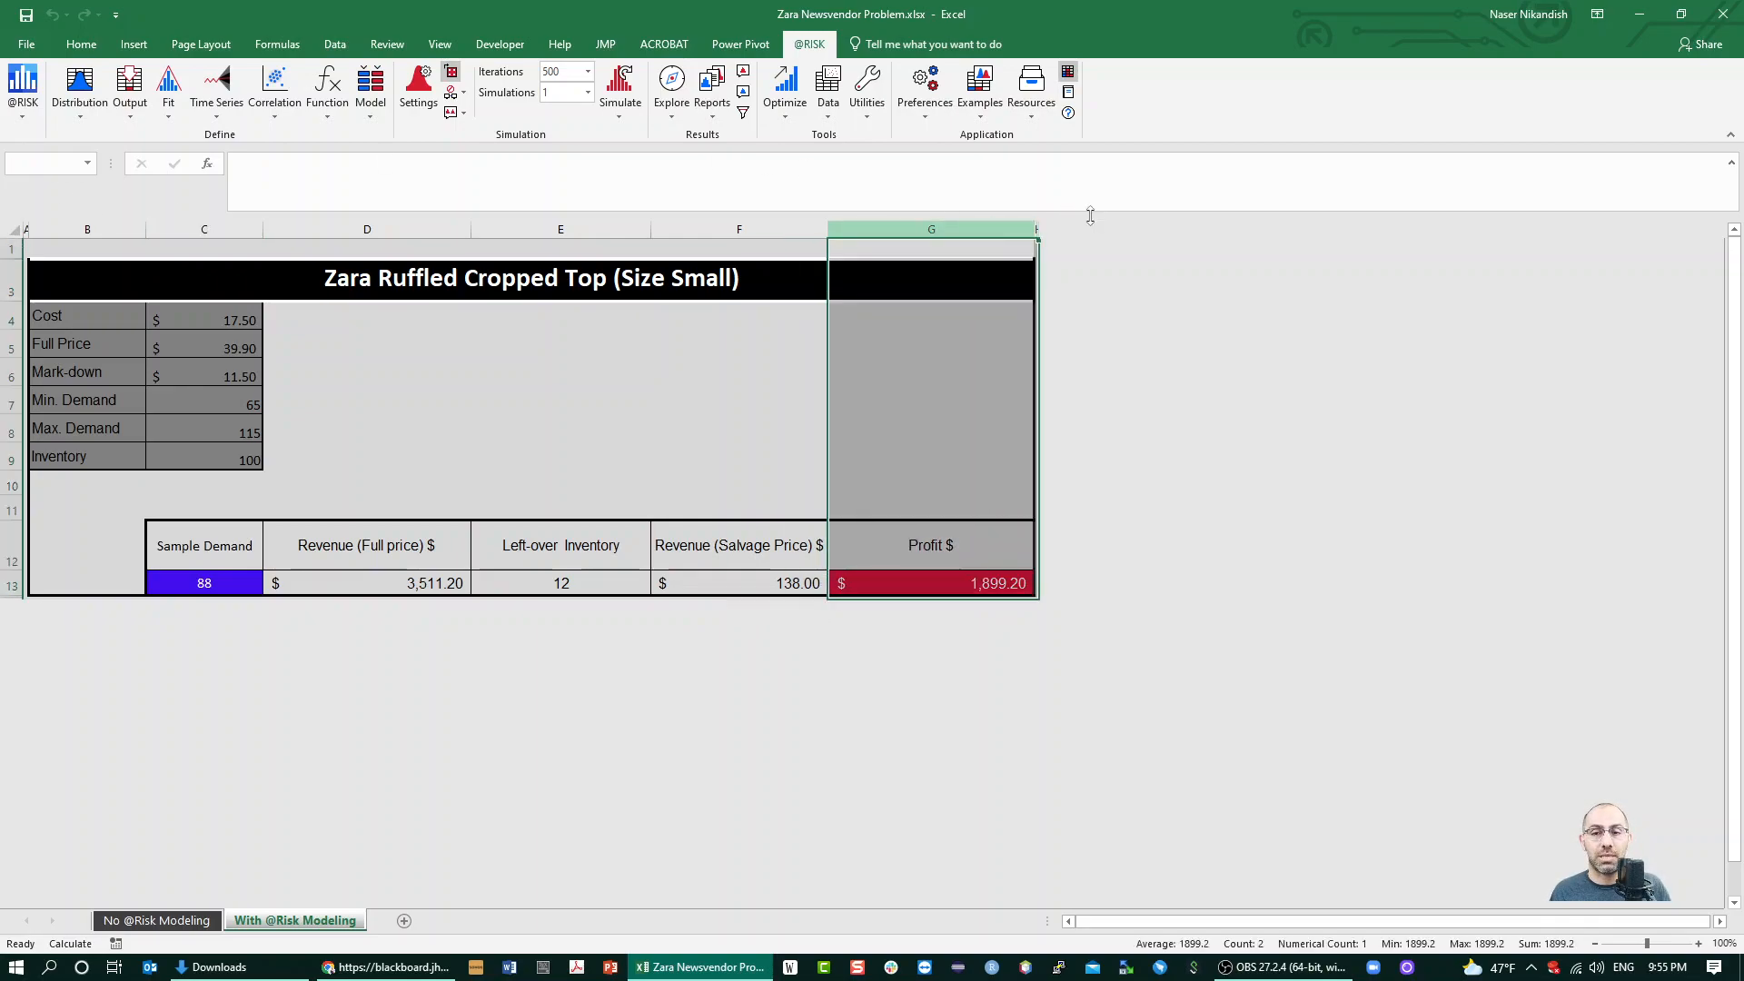
right_click(997, 221)
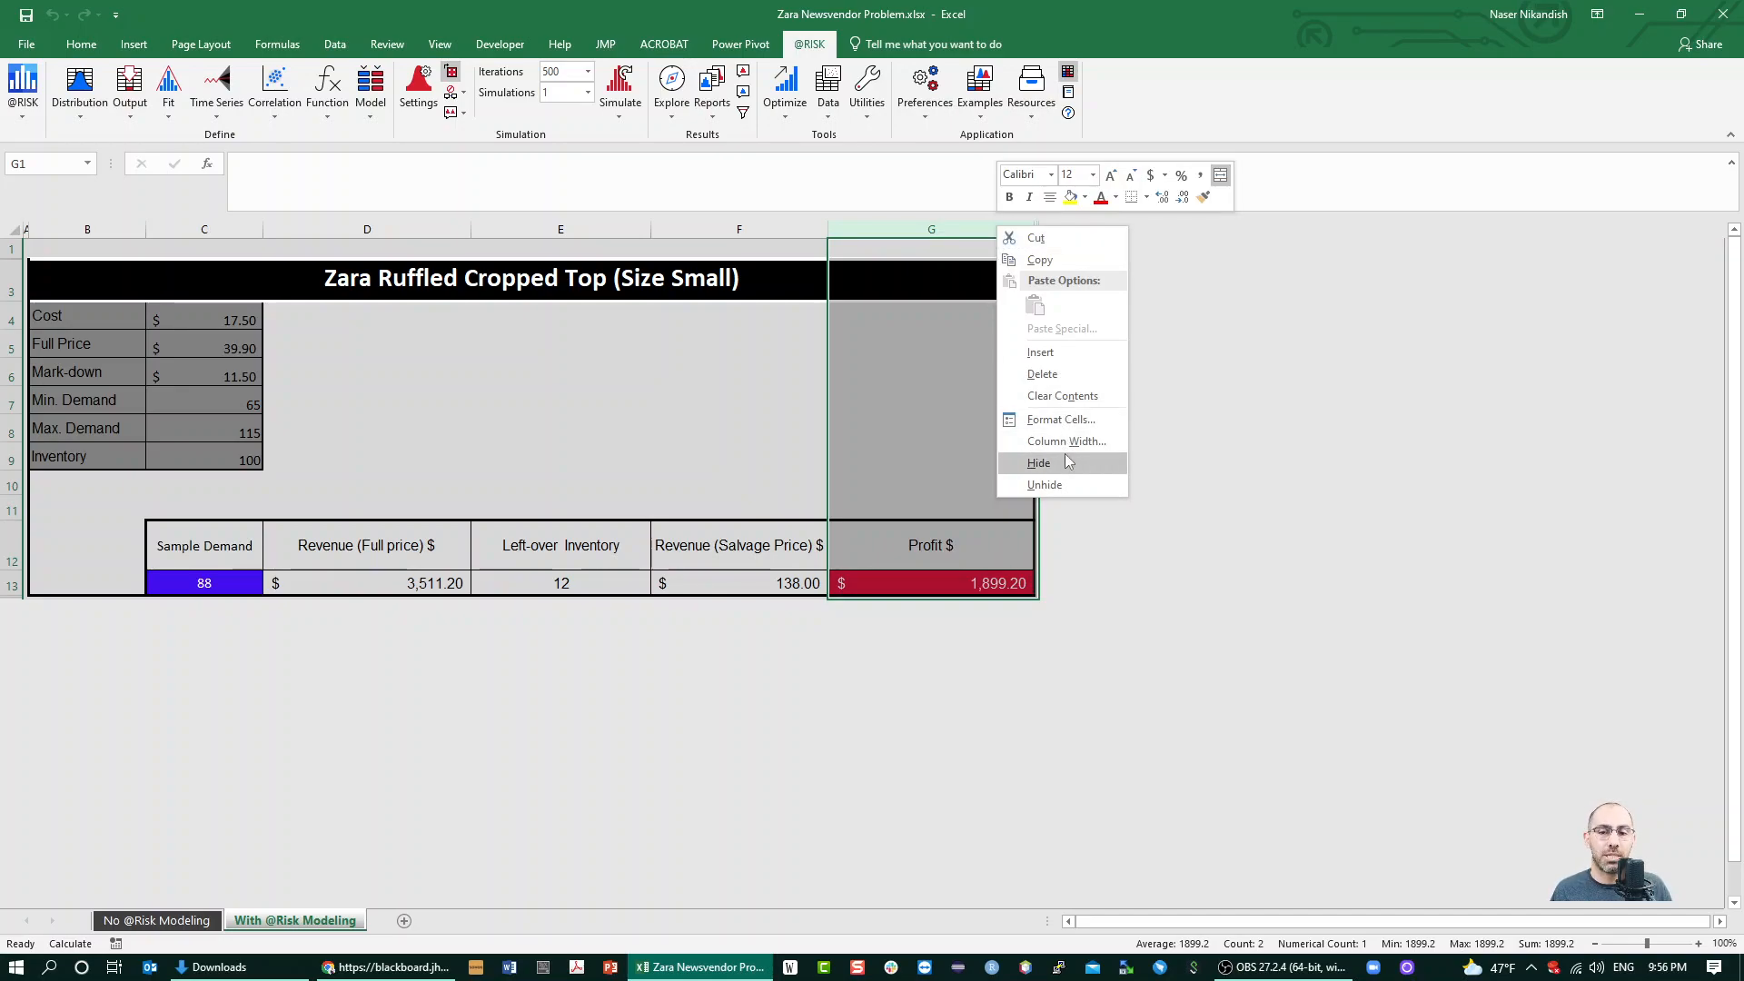
left_click(1044, 484)
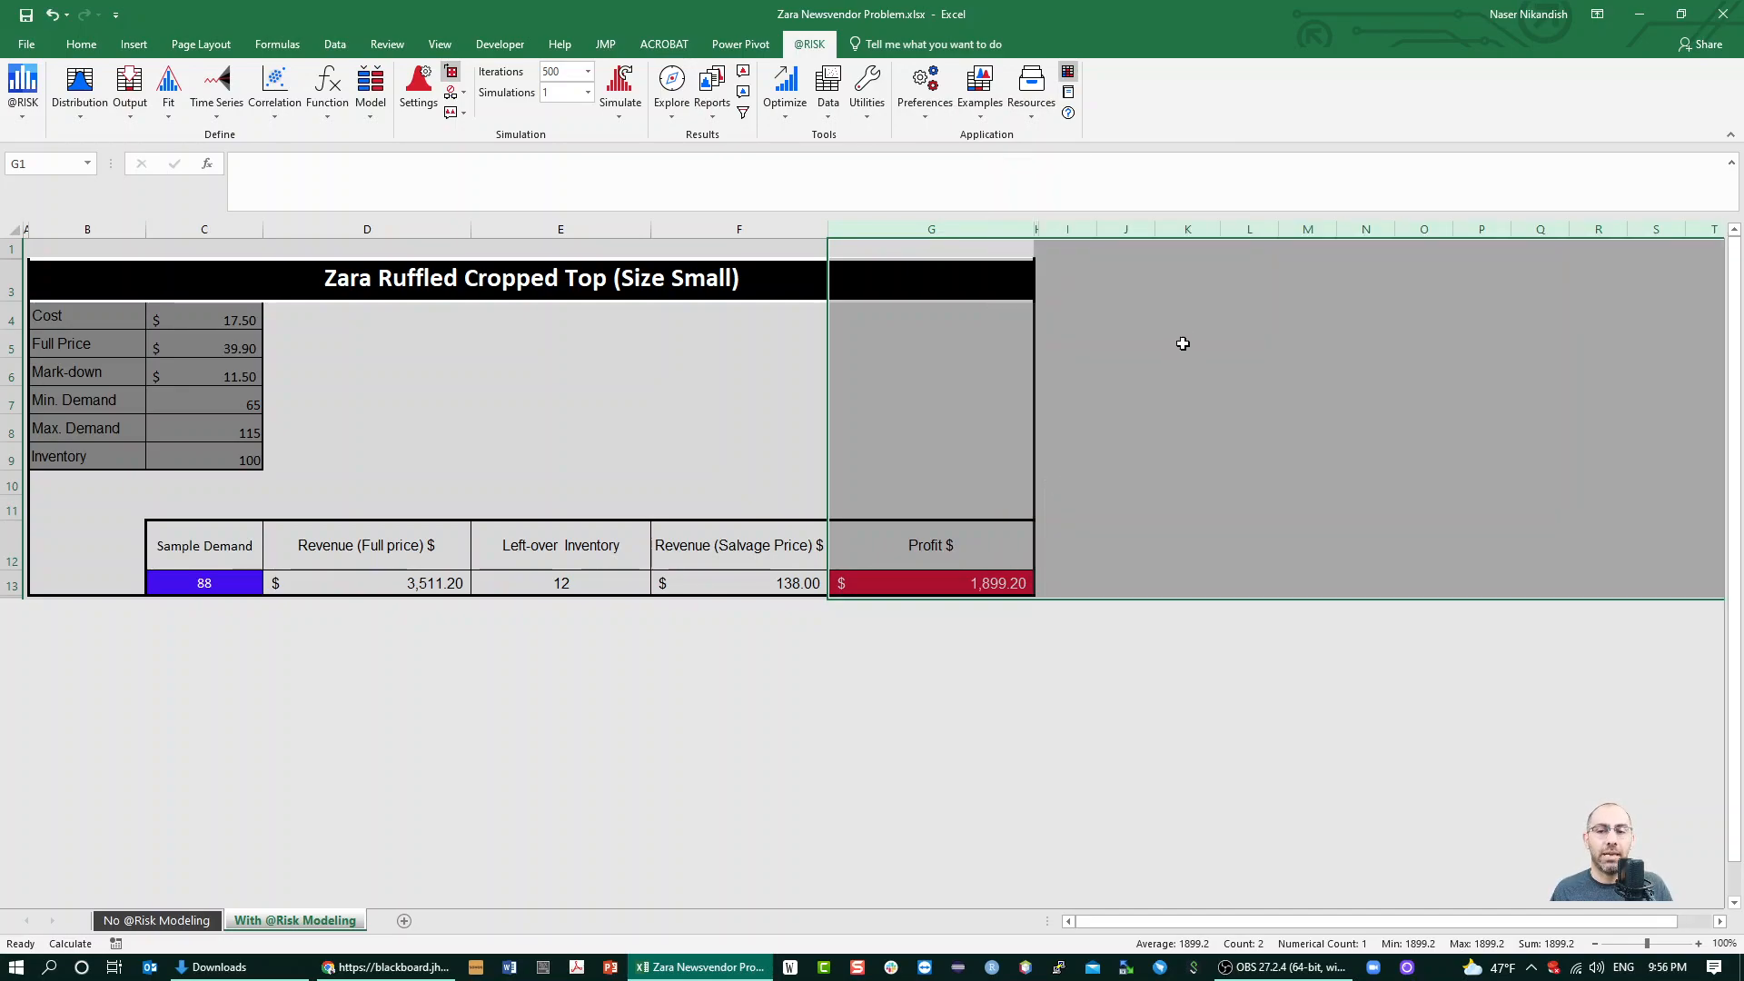
Enter the heading "inv levels" in cell K1
left_click(1186, 253)
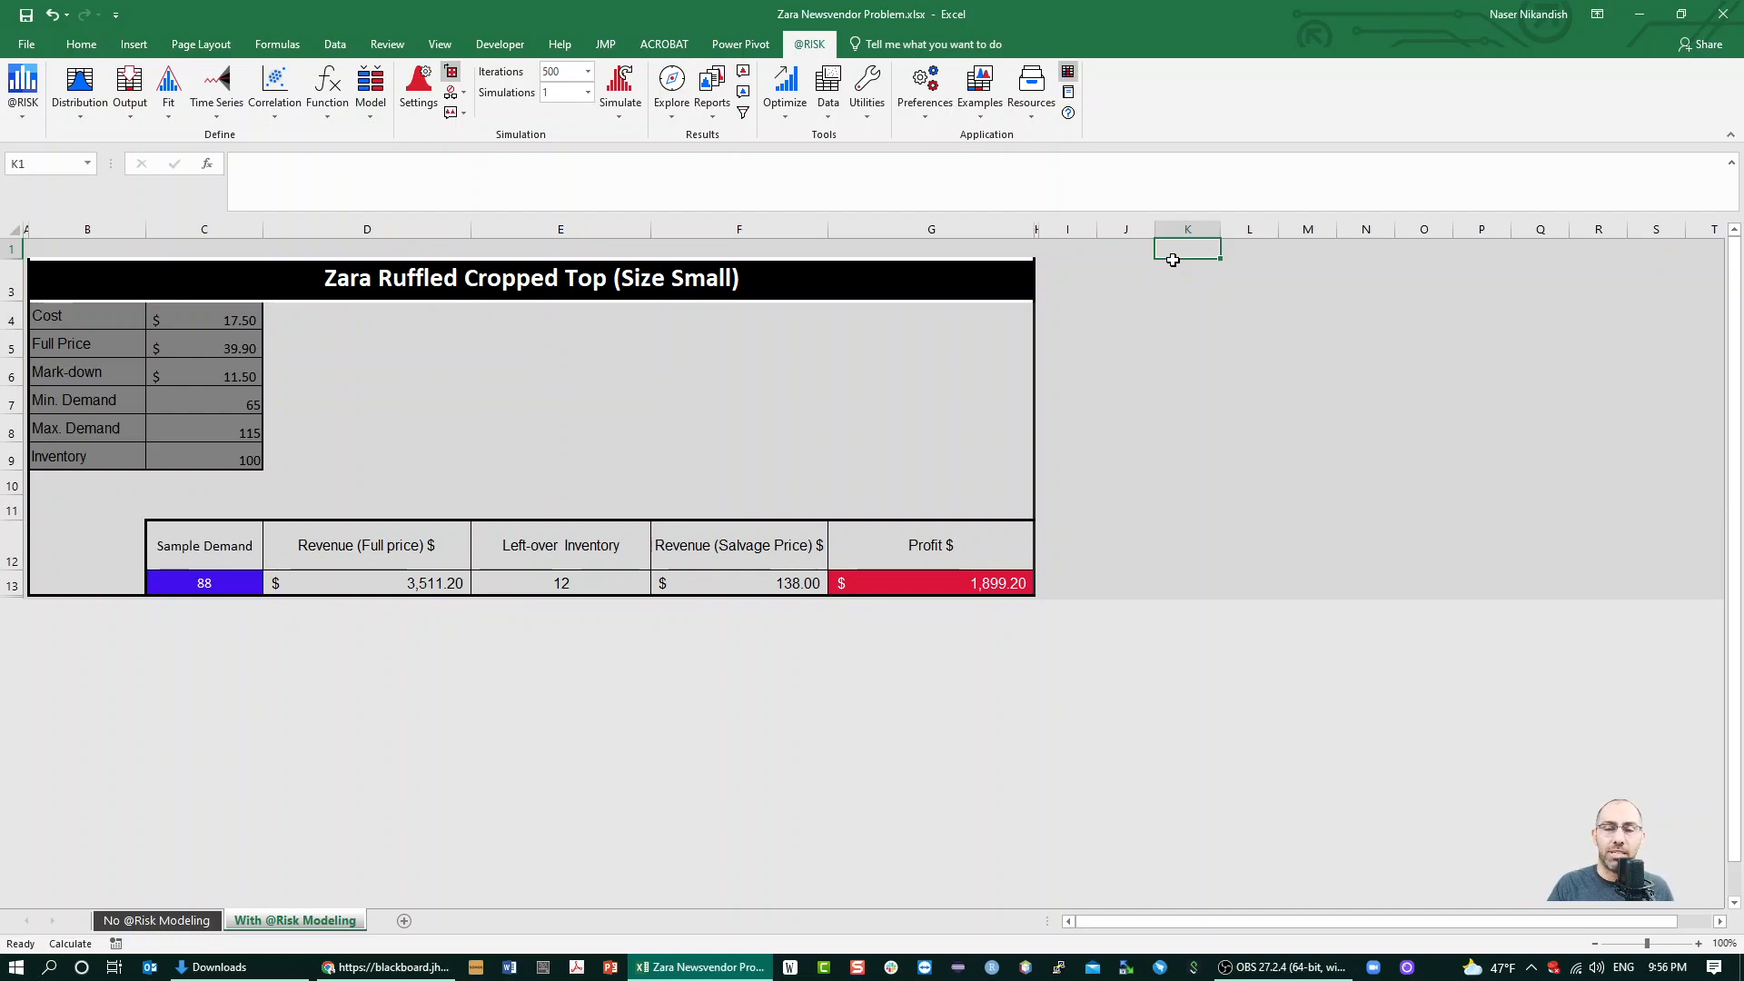
type("inv")
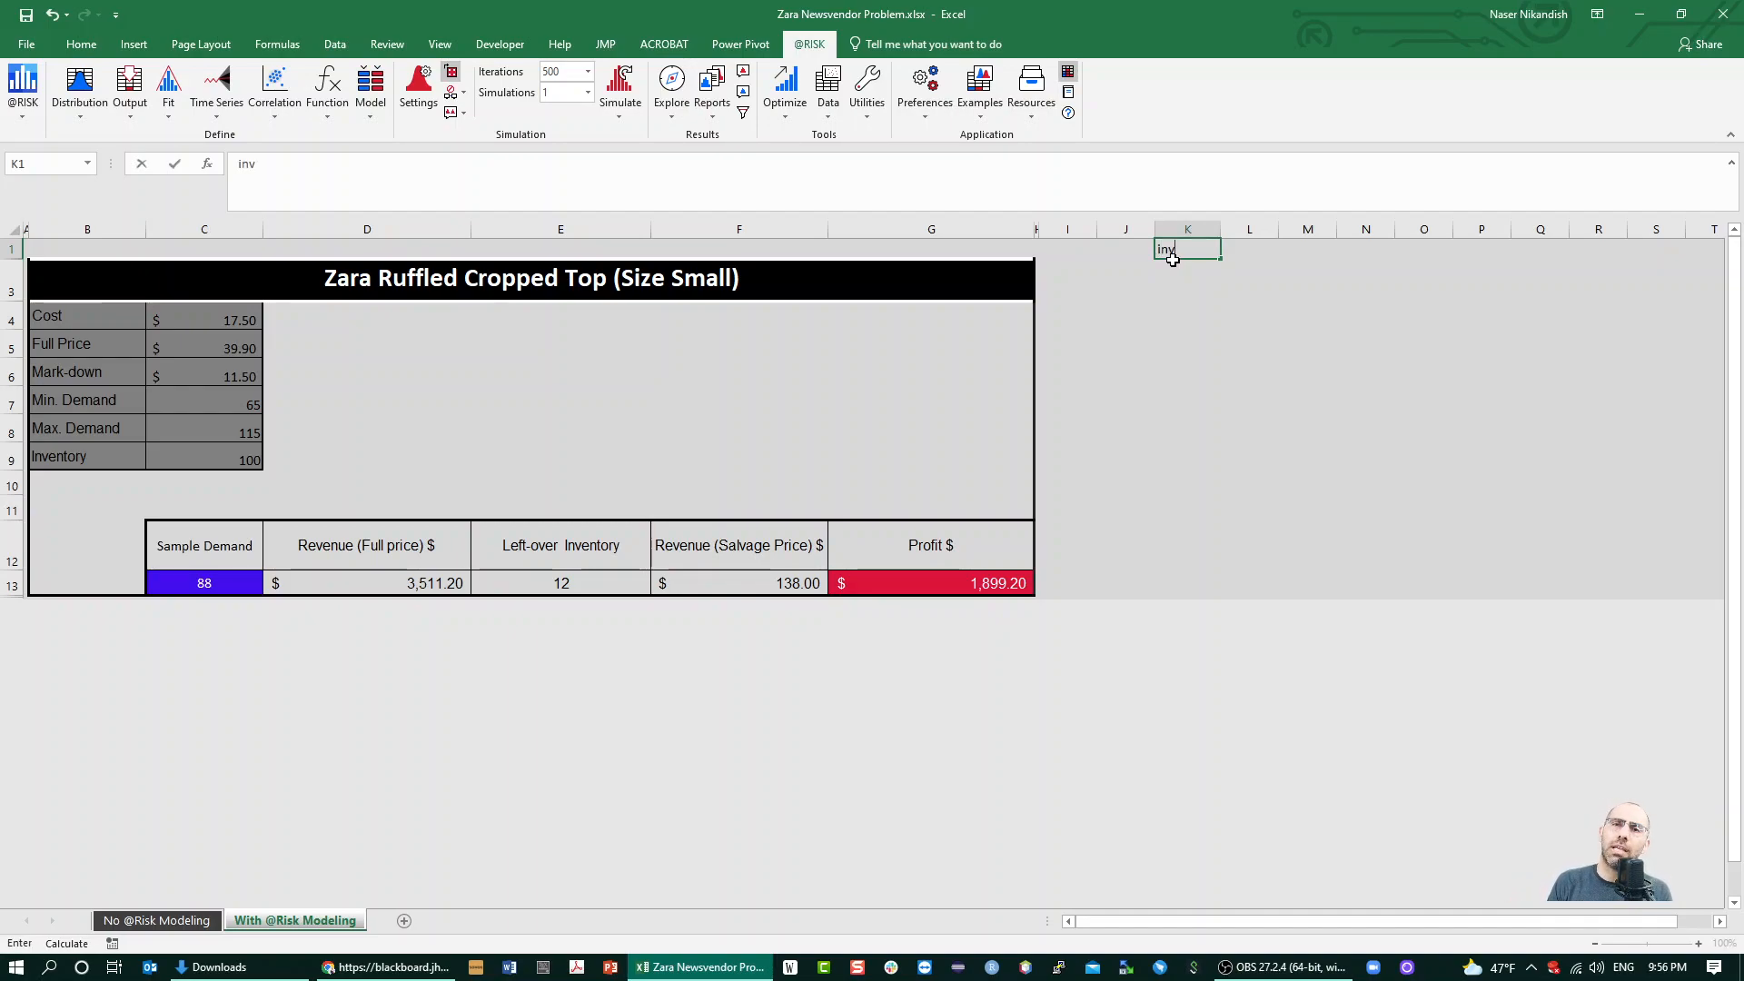
type(" levels")
key("Return")
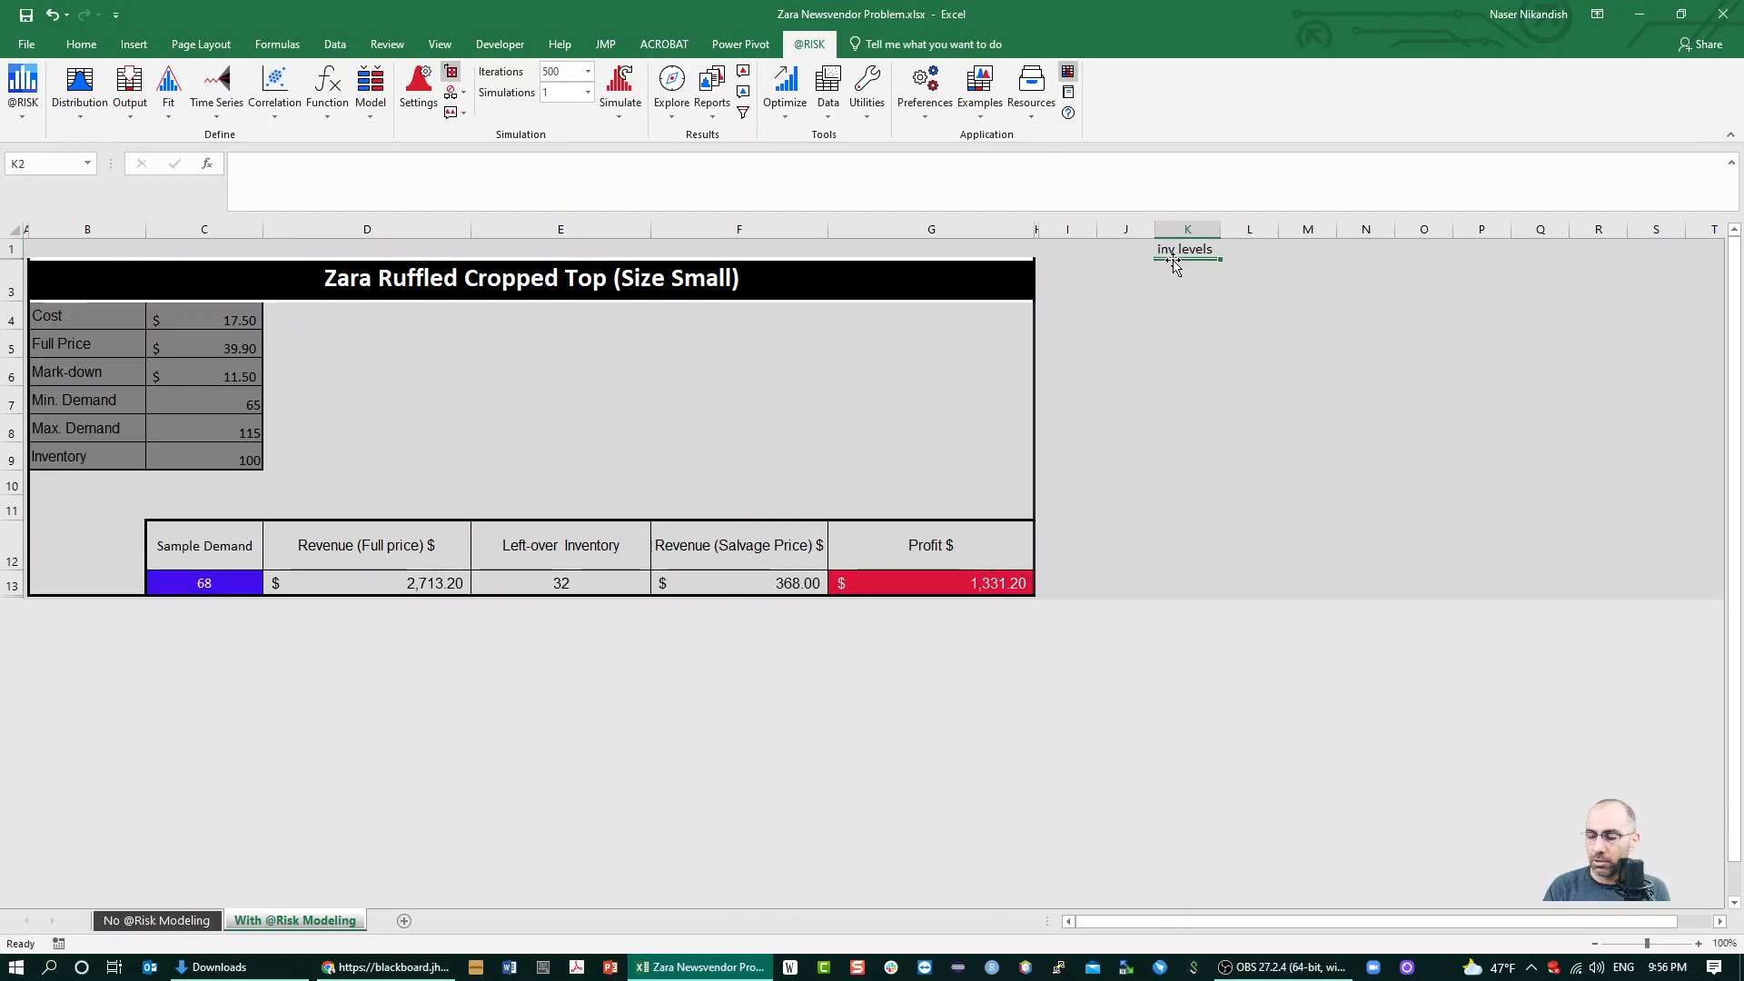
List the inventory levels 95 to 105 in steps of 1 in cells K3 to K13
key("Down")
key("Down")
key("Down")
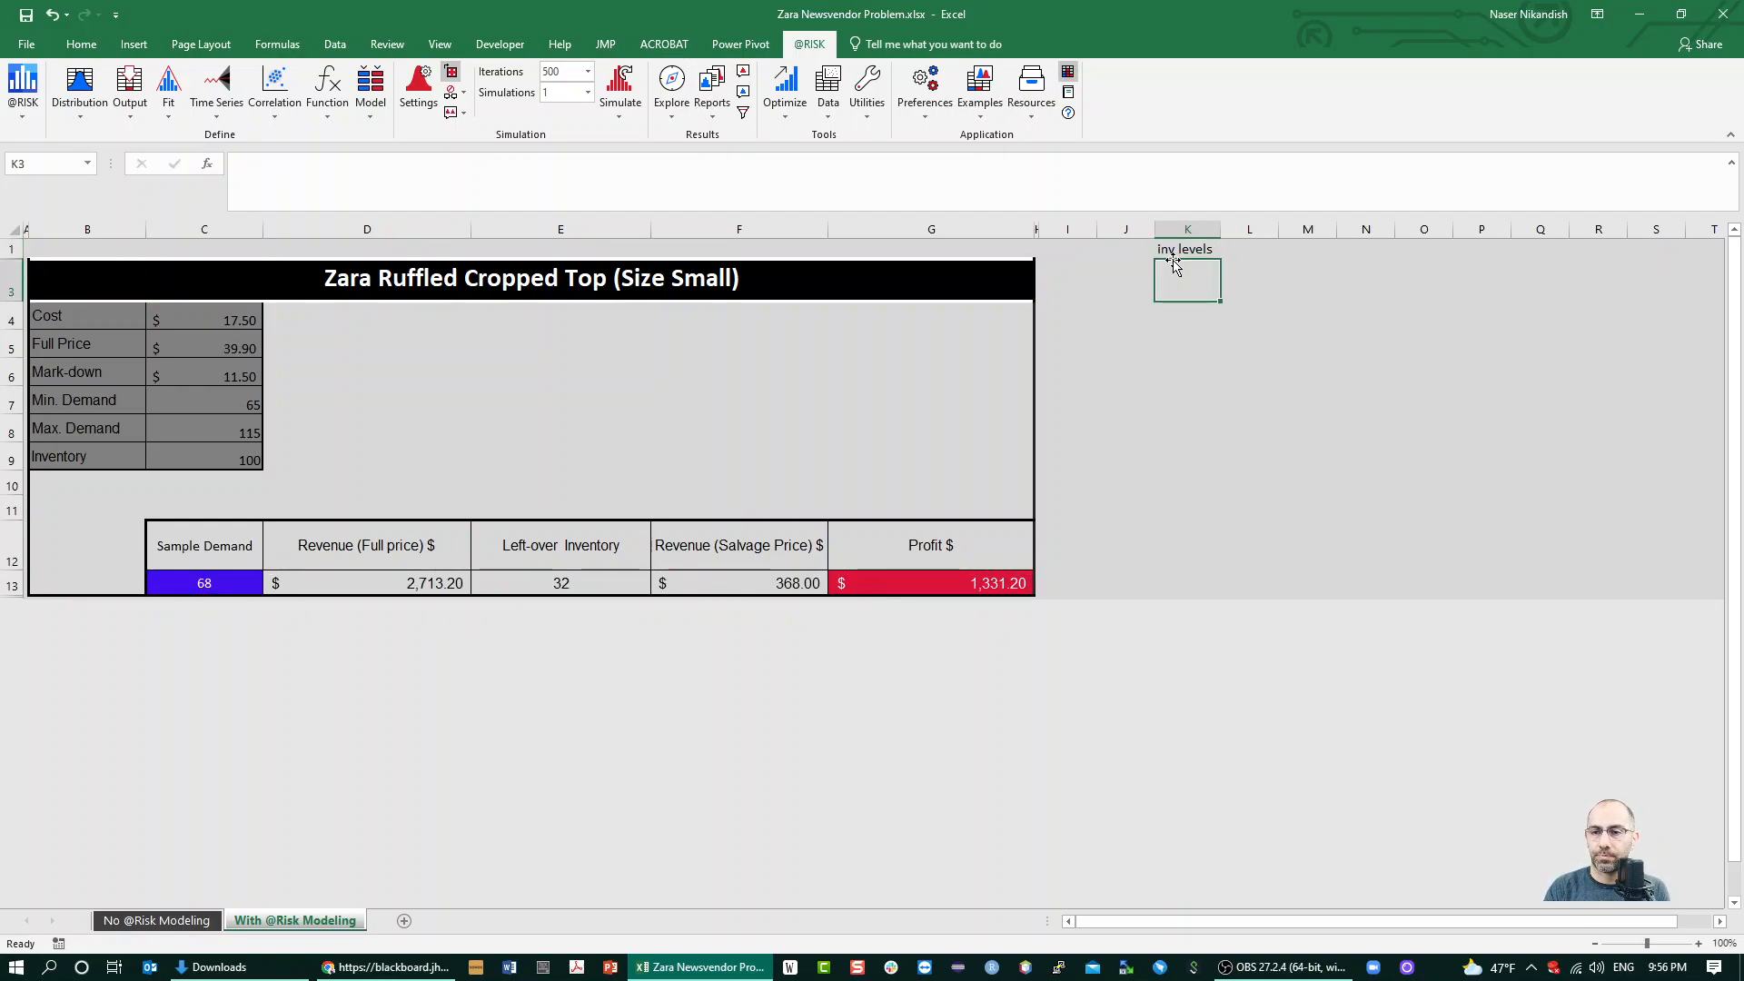
key("Down")
key("Down")
key("Up")
key("Up")
key("Up")
key("Up")
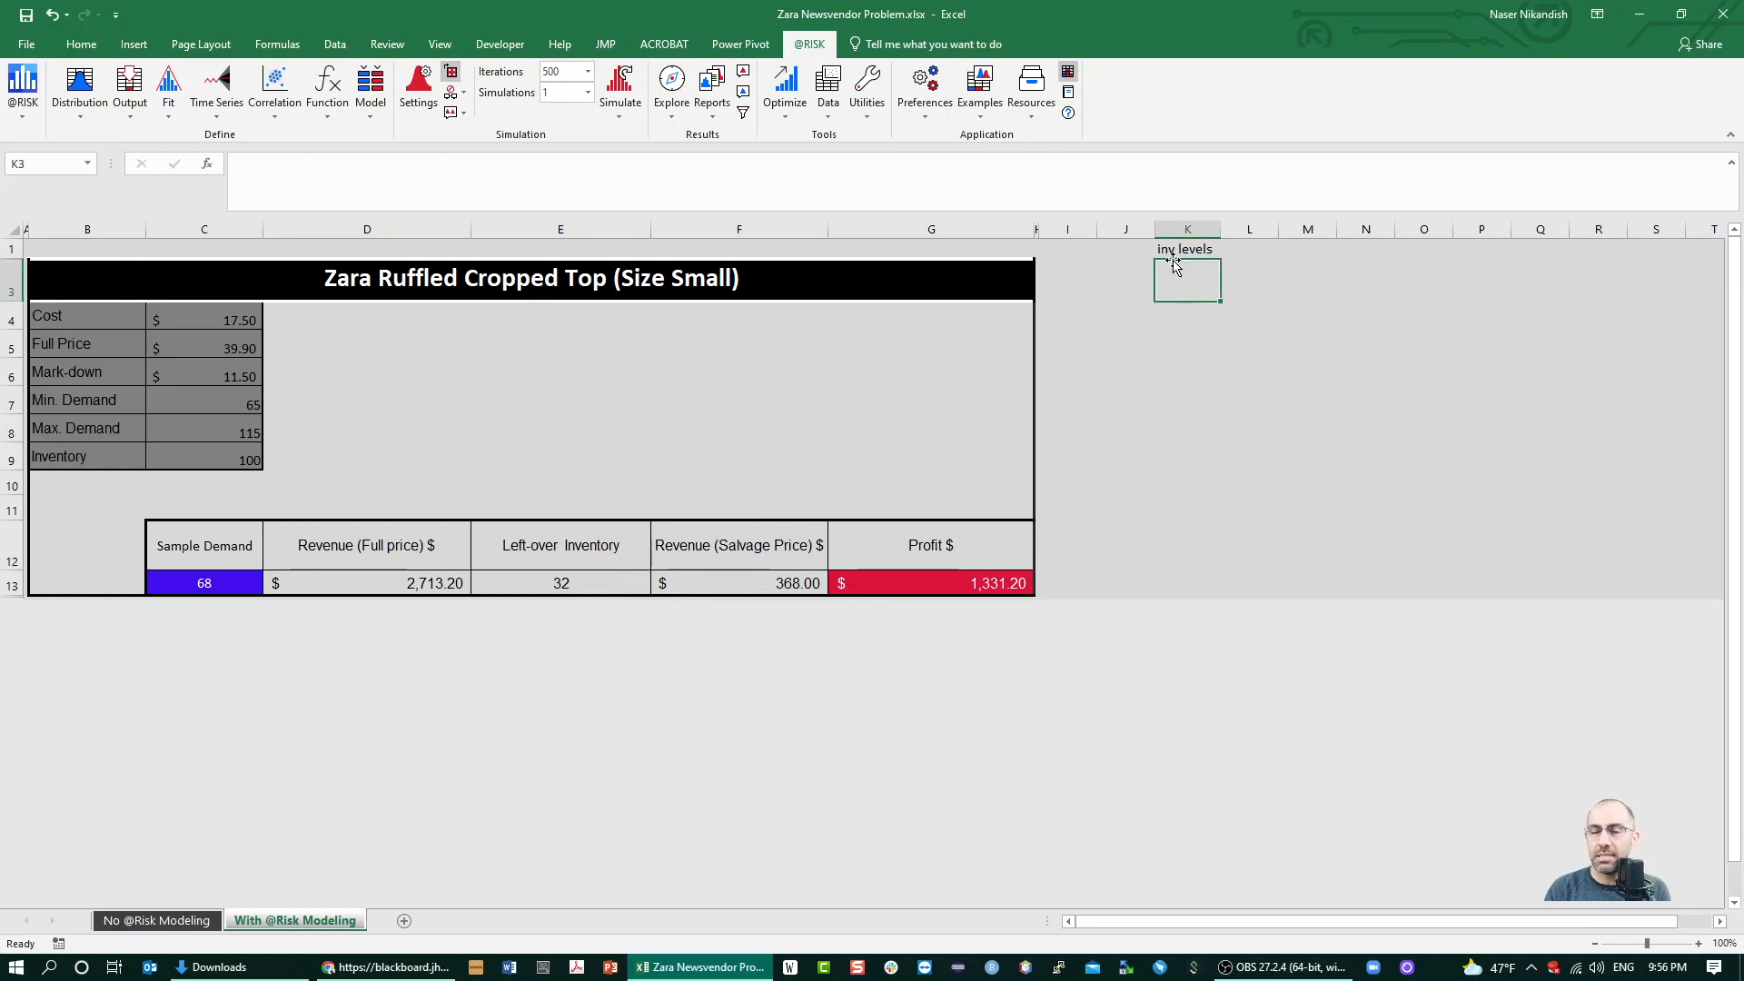
type("95")
key("Return")
type("96")
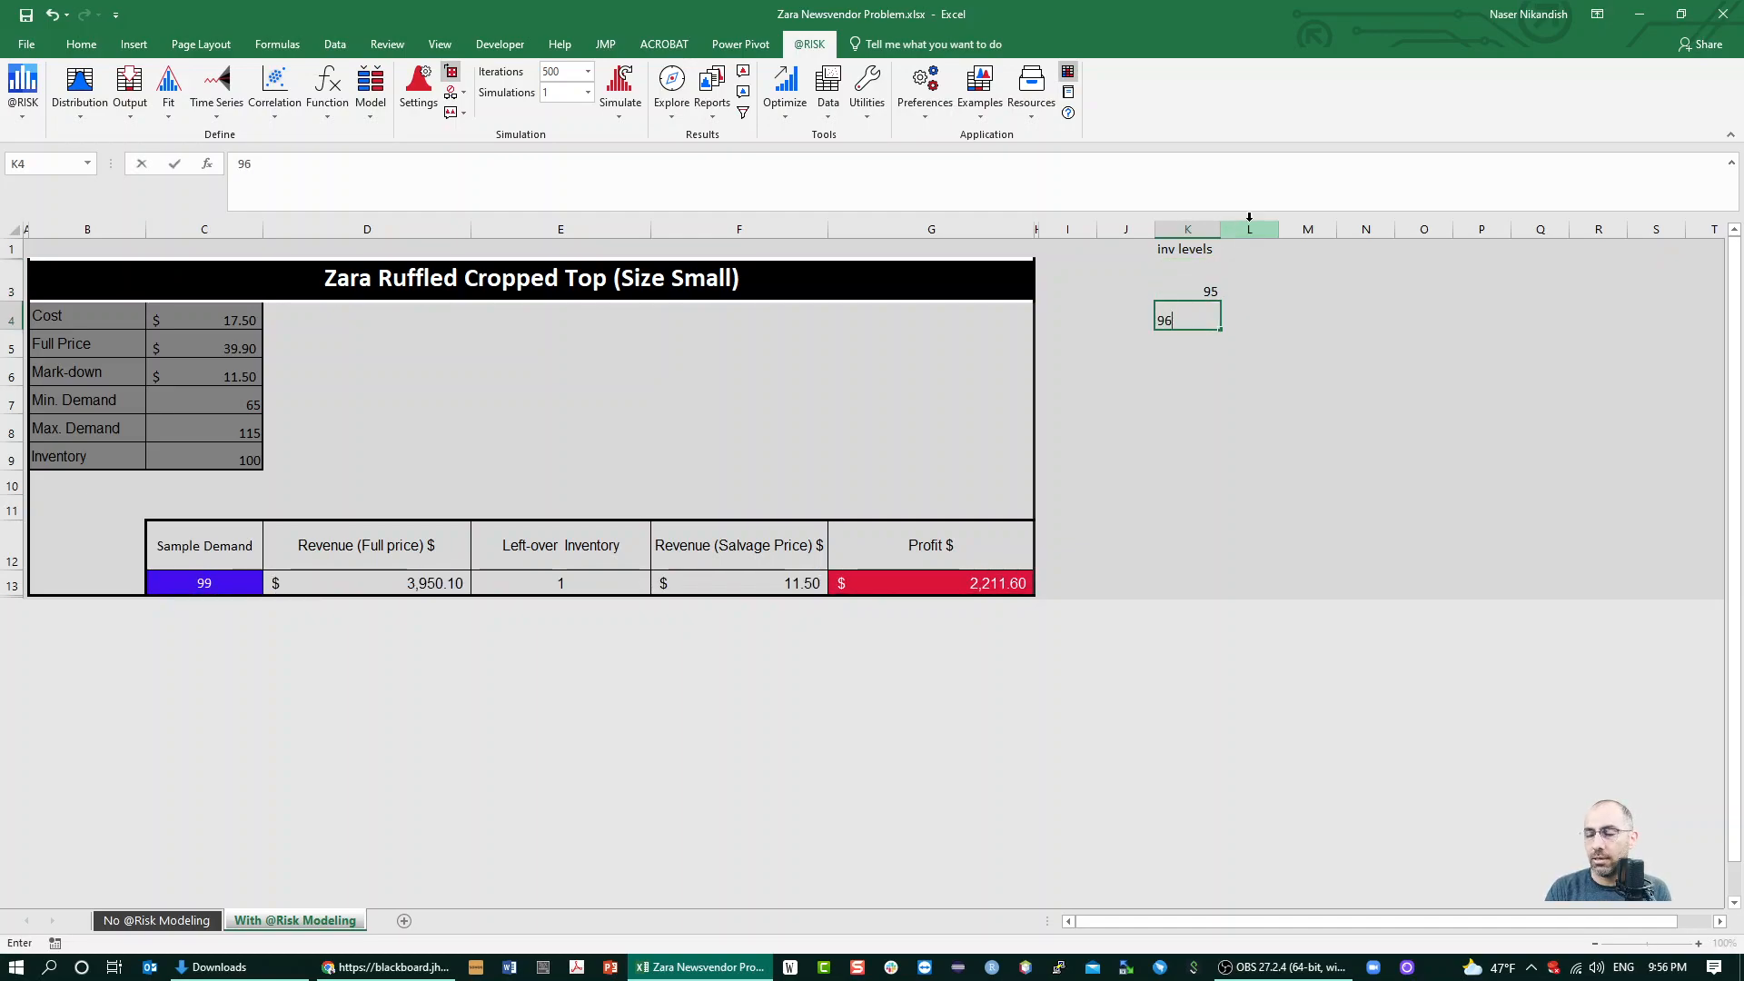
key("Return")
type("97")
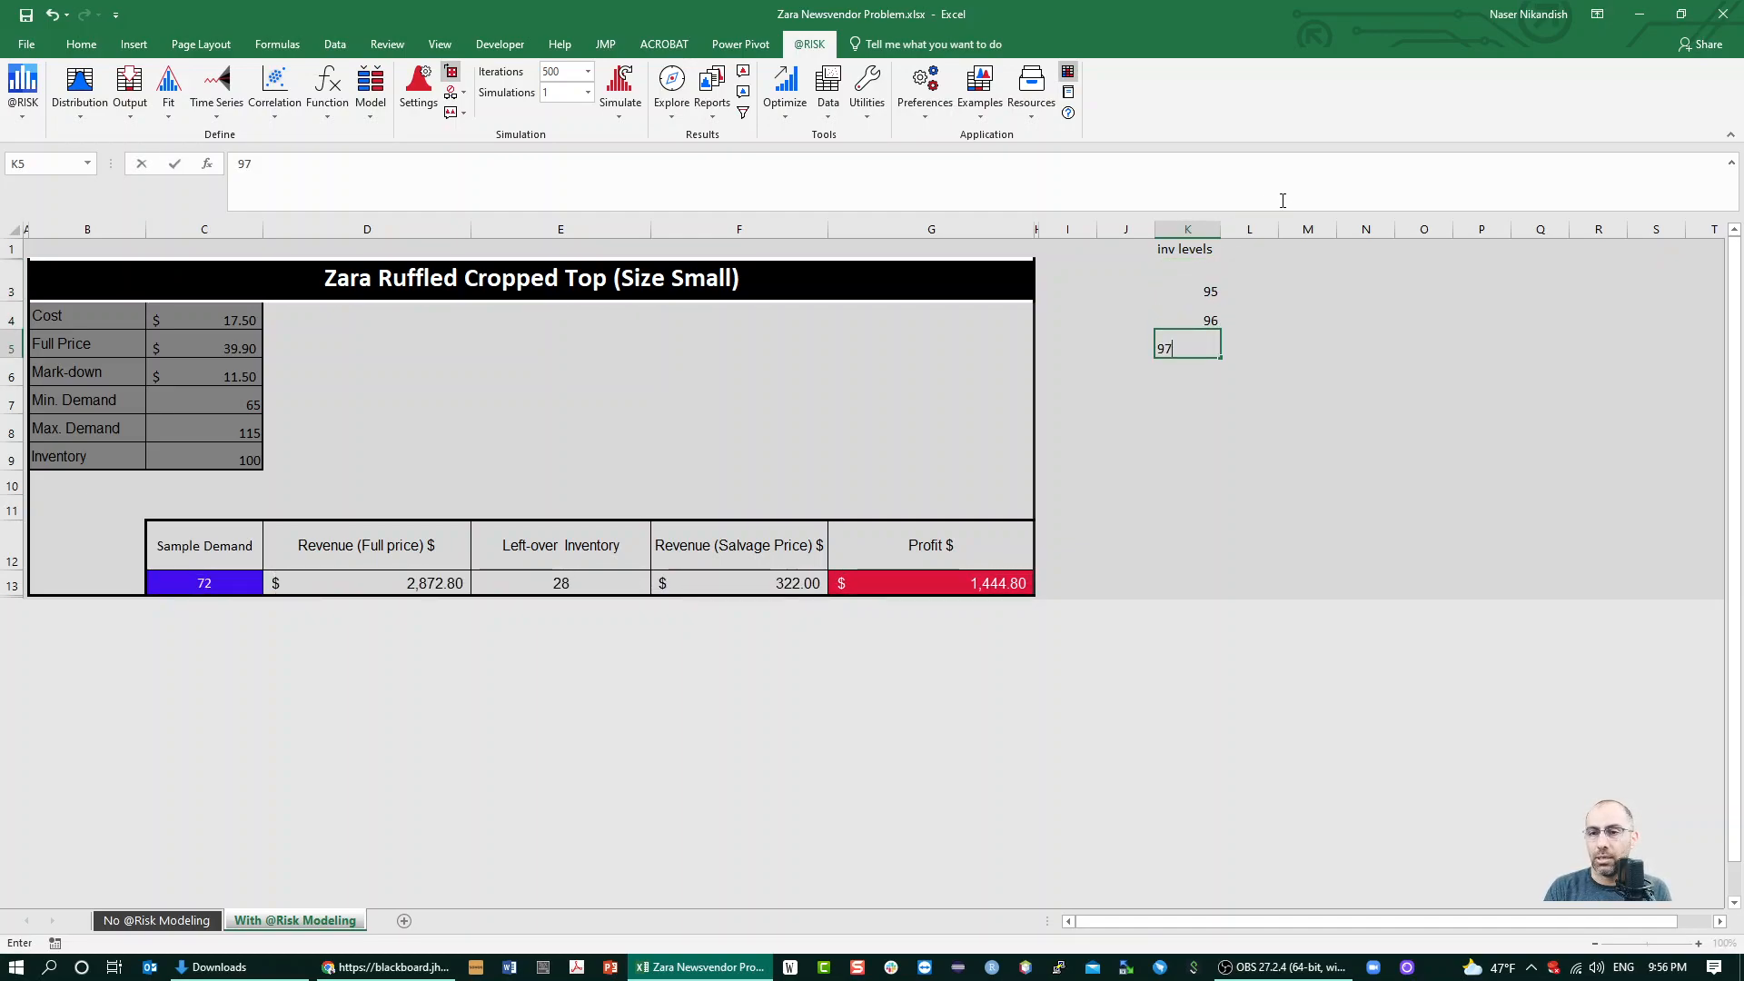
key("Return")
type("98")
key("Return")
type("99")
key("Return")
type("100")
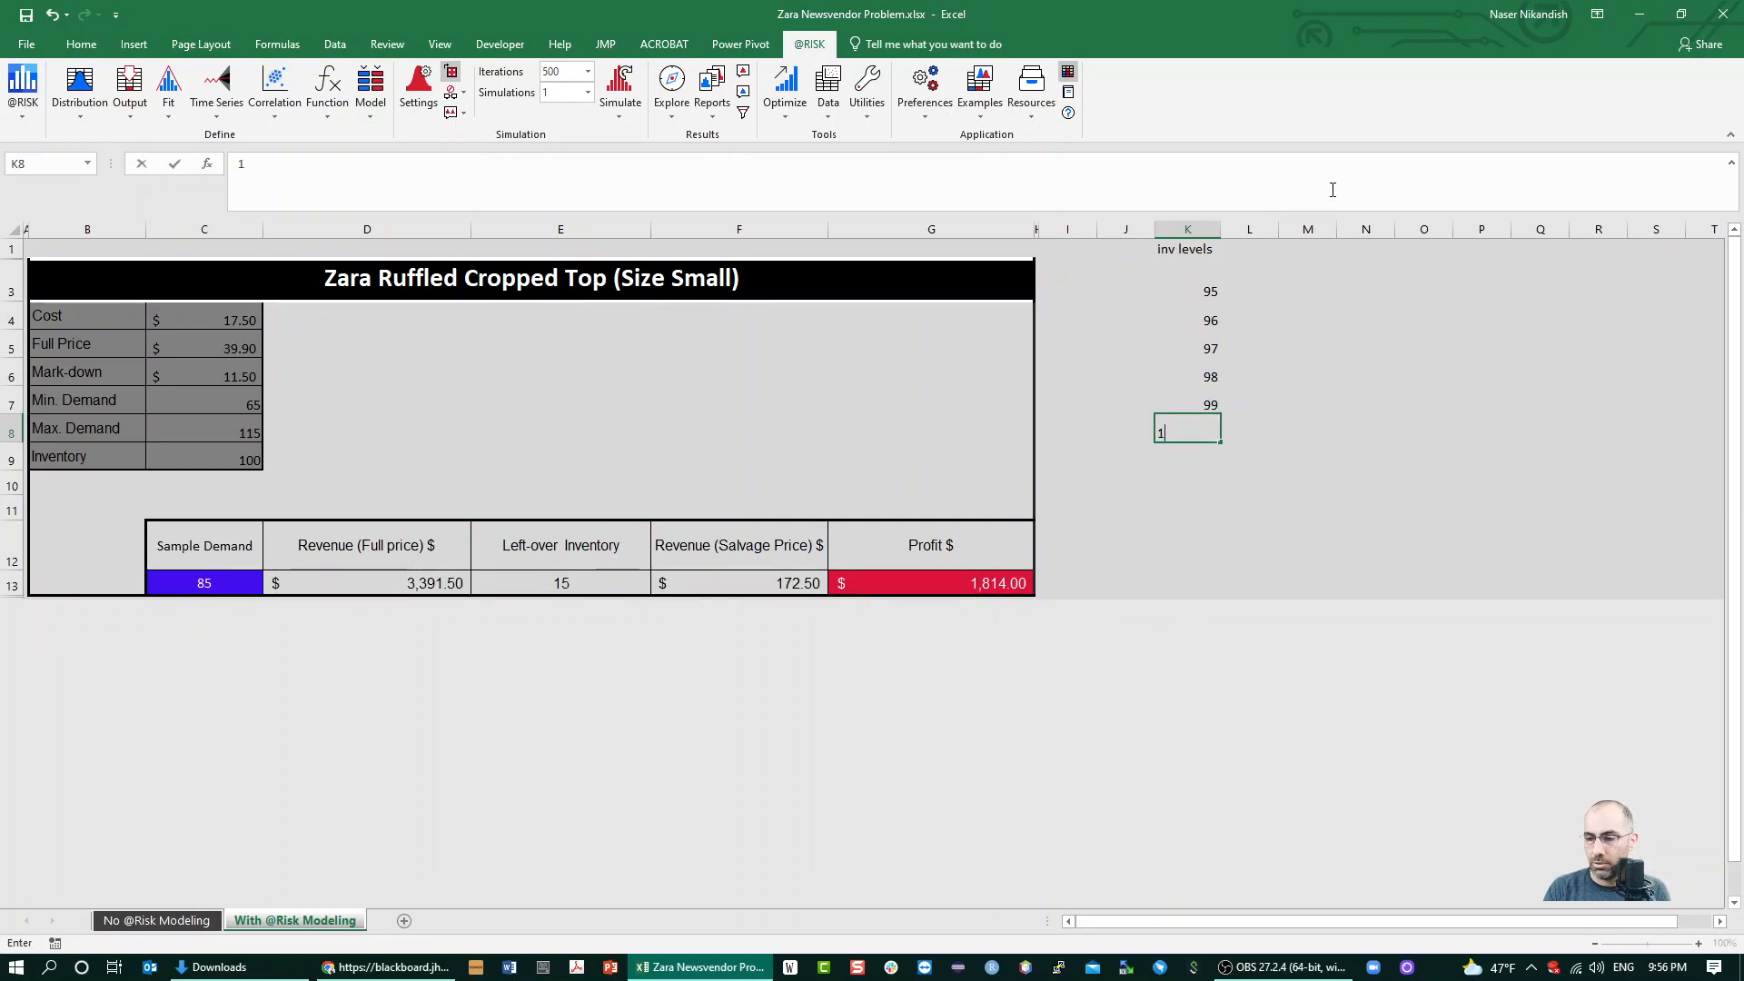
key("Return")
type("101")
key("Return")
type("102")
key("Return")
type("103")
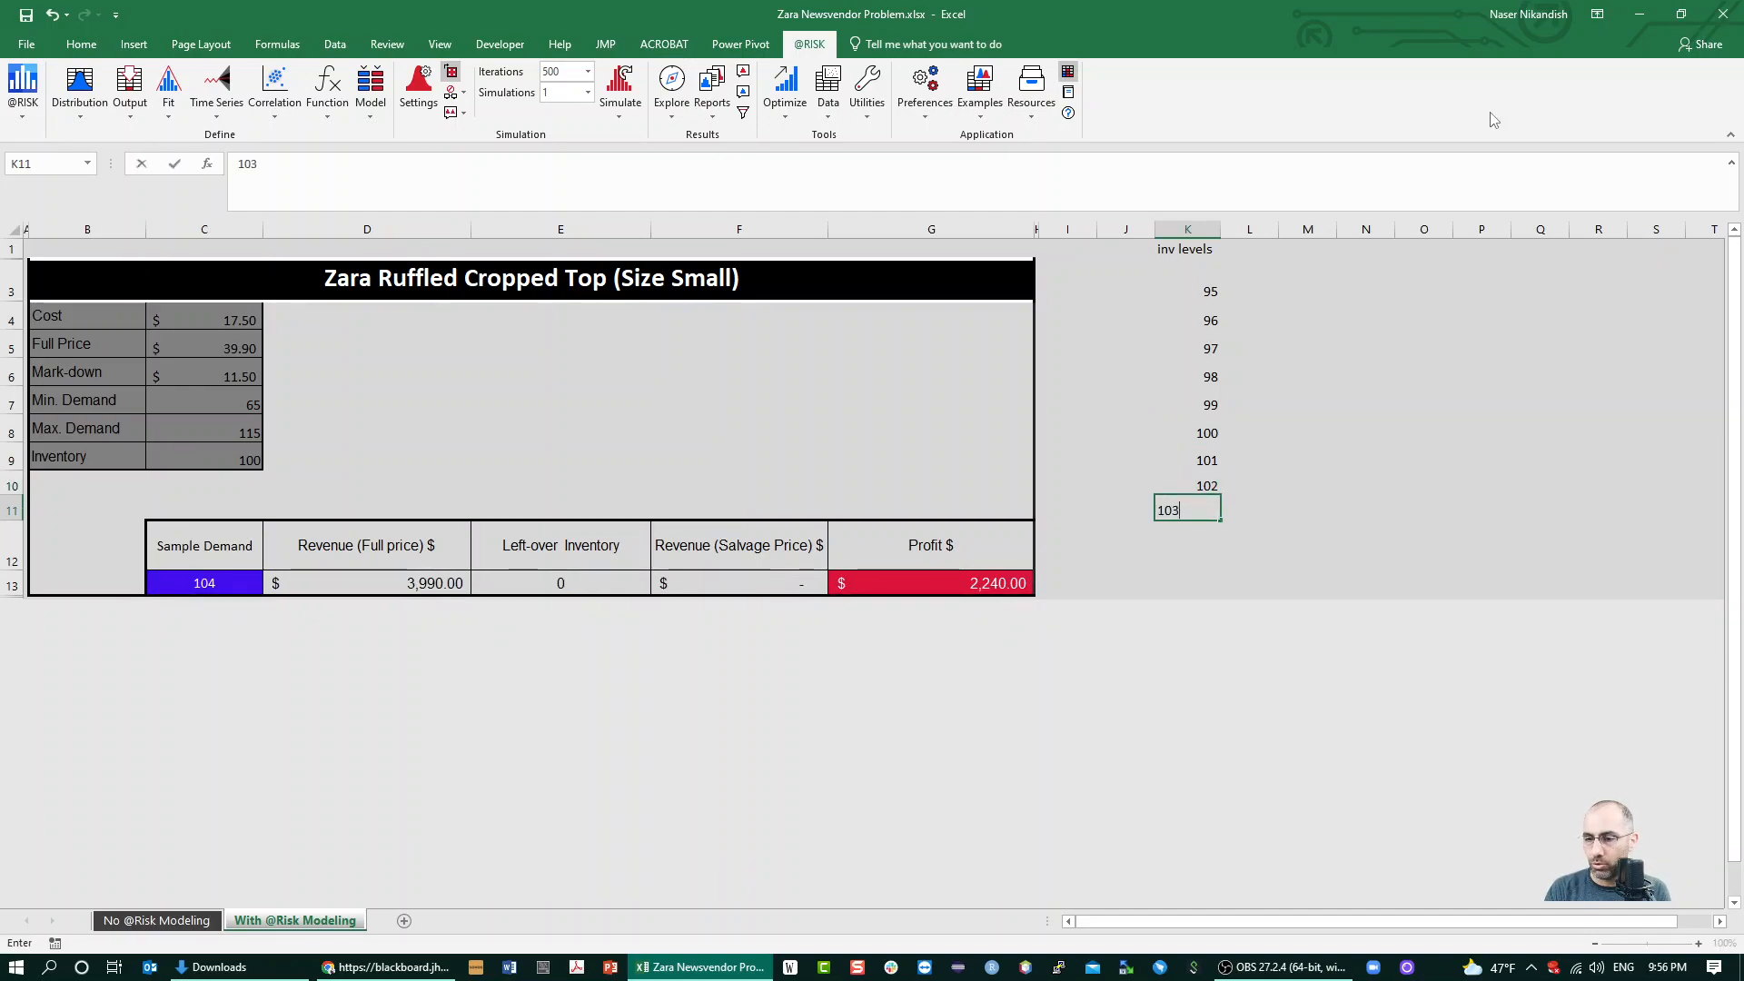
key("Return")
type("104")
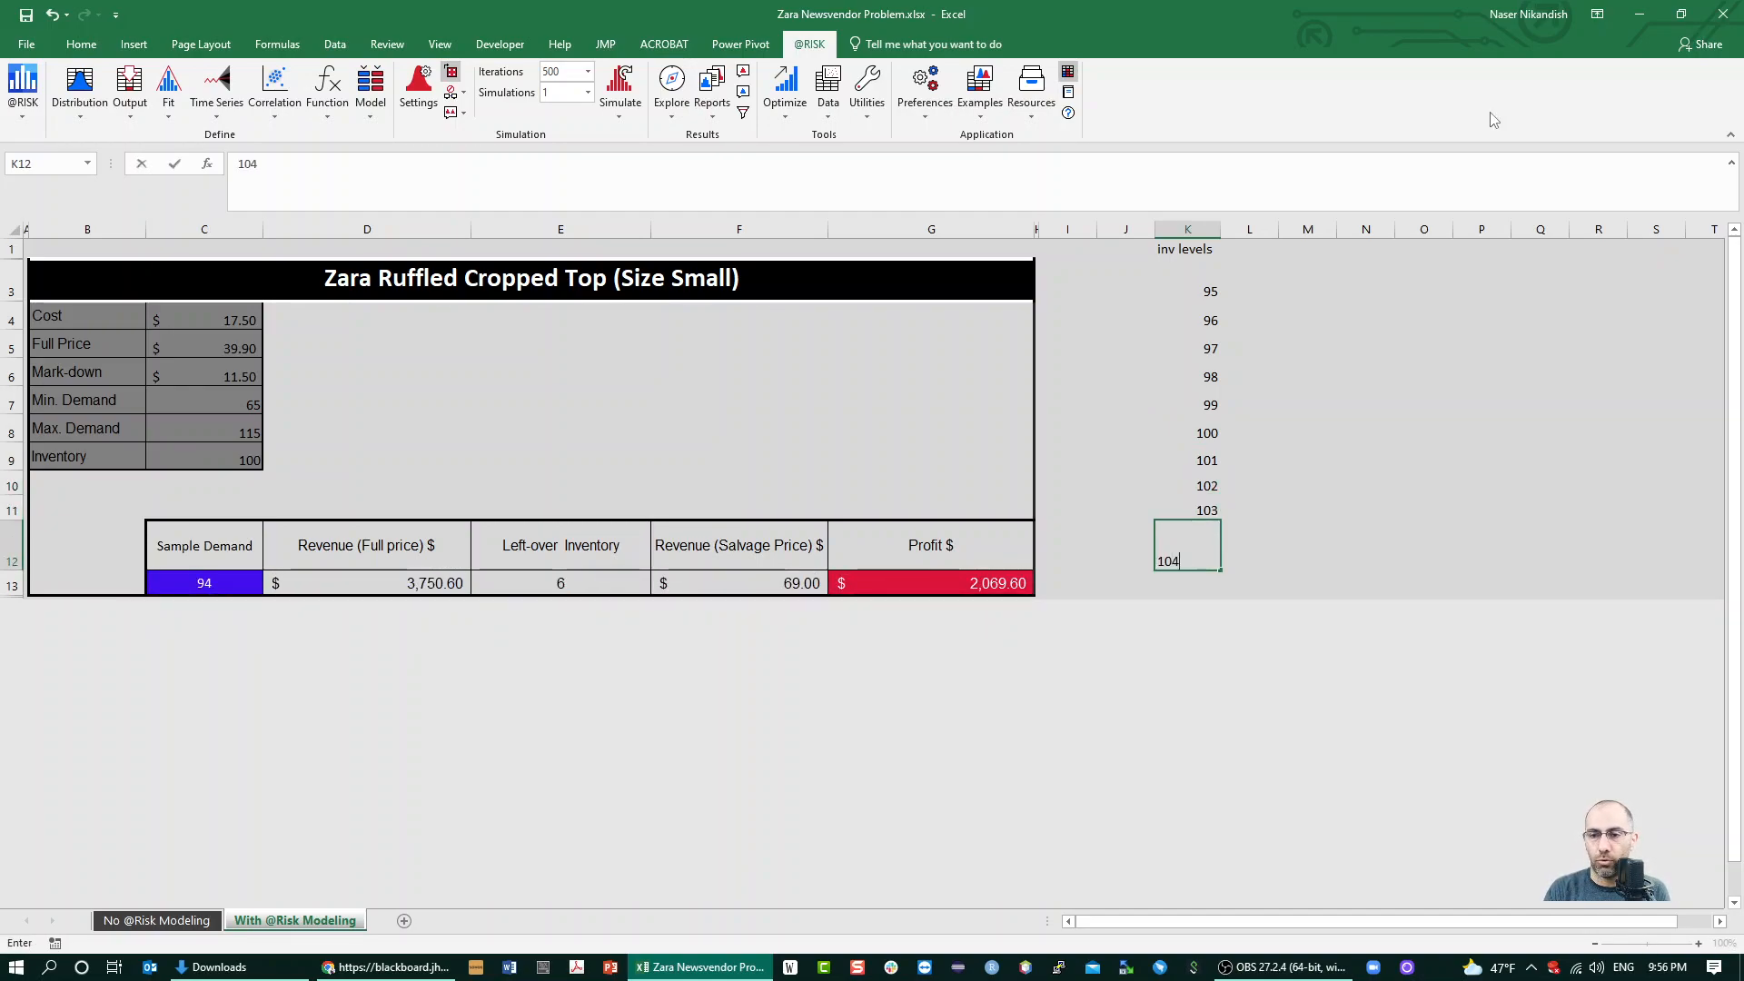
key("Return")
type("105")
key("Return")
Review the listed inventory levels in K3:K13 and the Inventory input in C9 that they are meant to replace
key("Up")
key("Up")
key("Up")
key("Up")
key("Up")
key("Up")
key("Up")
key("Up")
key("Up")
key("Up")
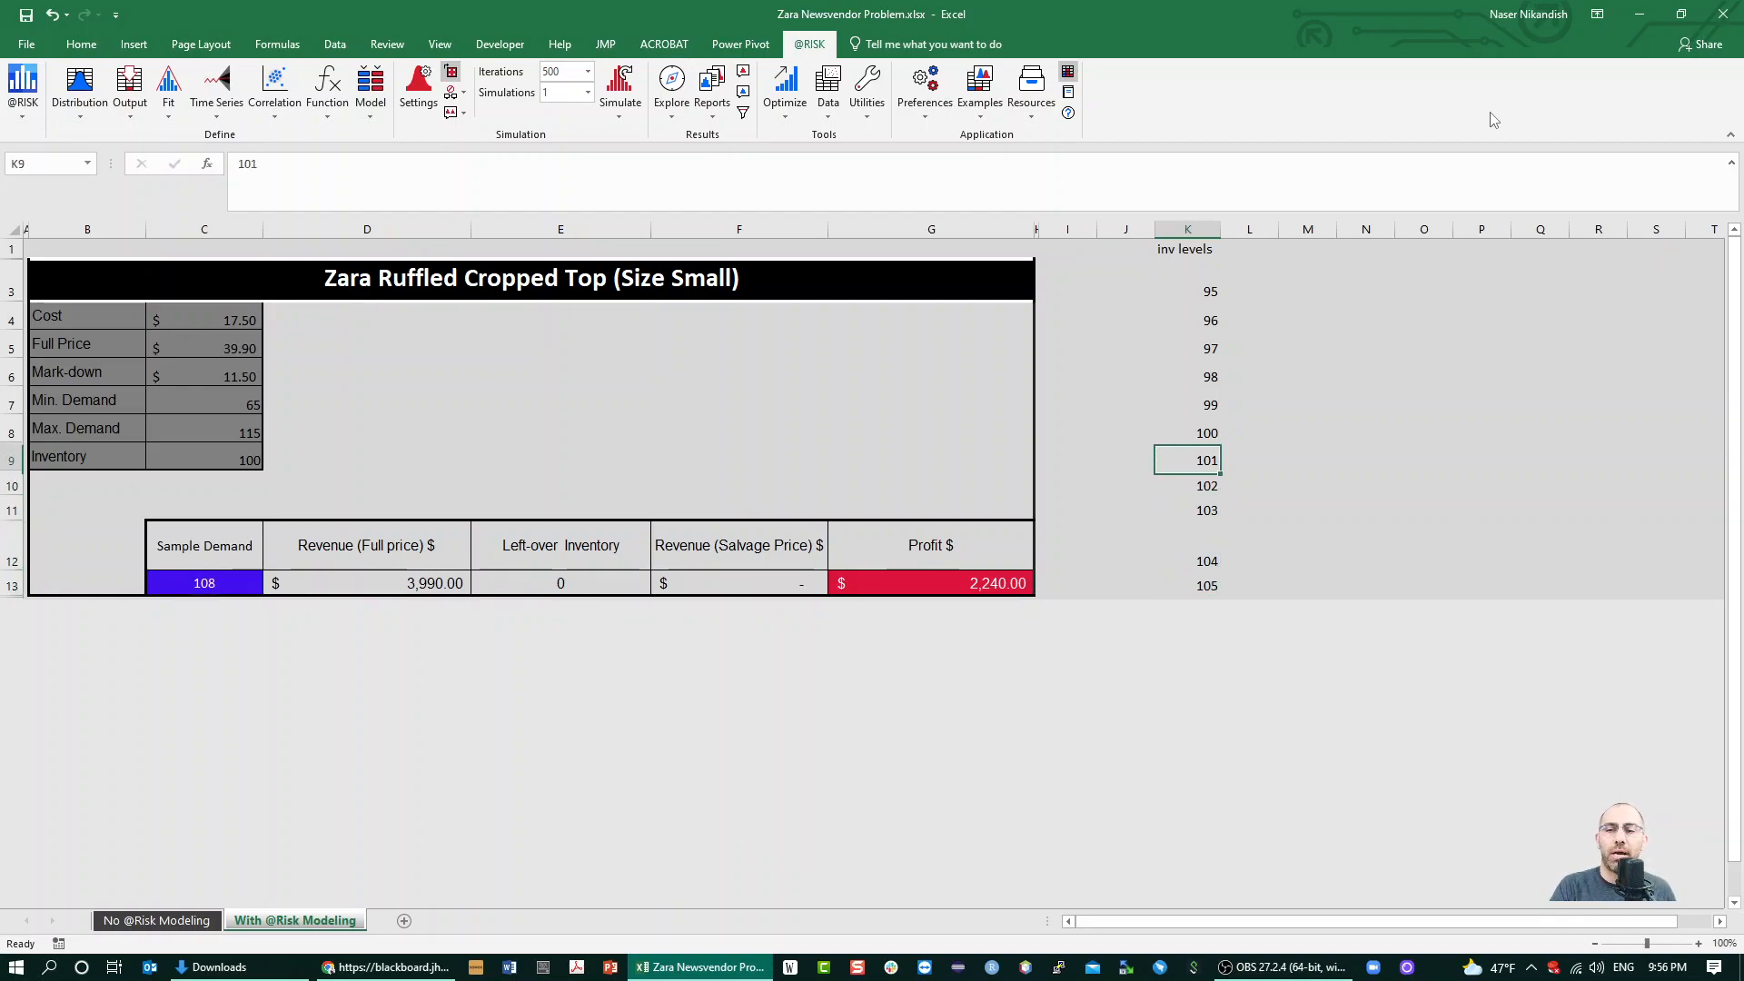
key("Up")
key("Down")
key("Up")
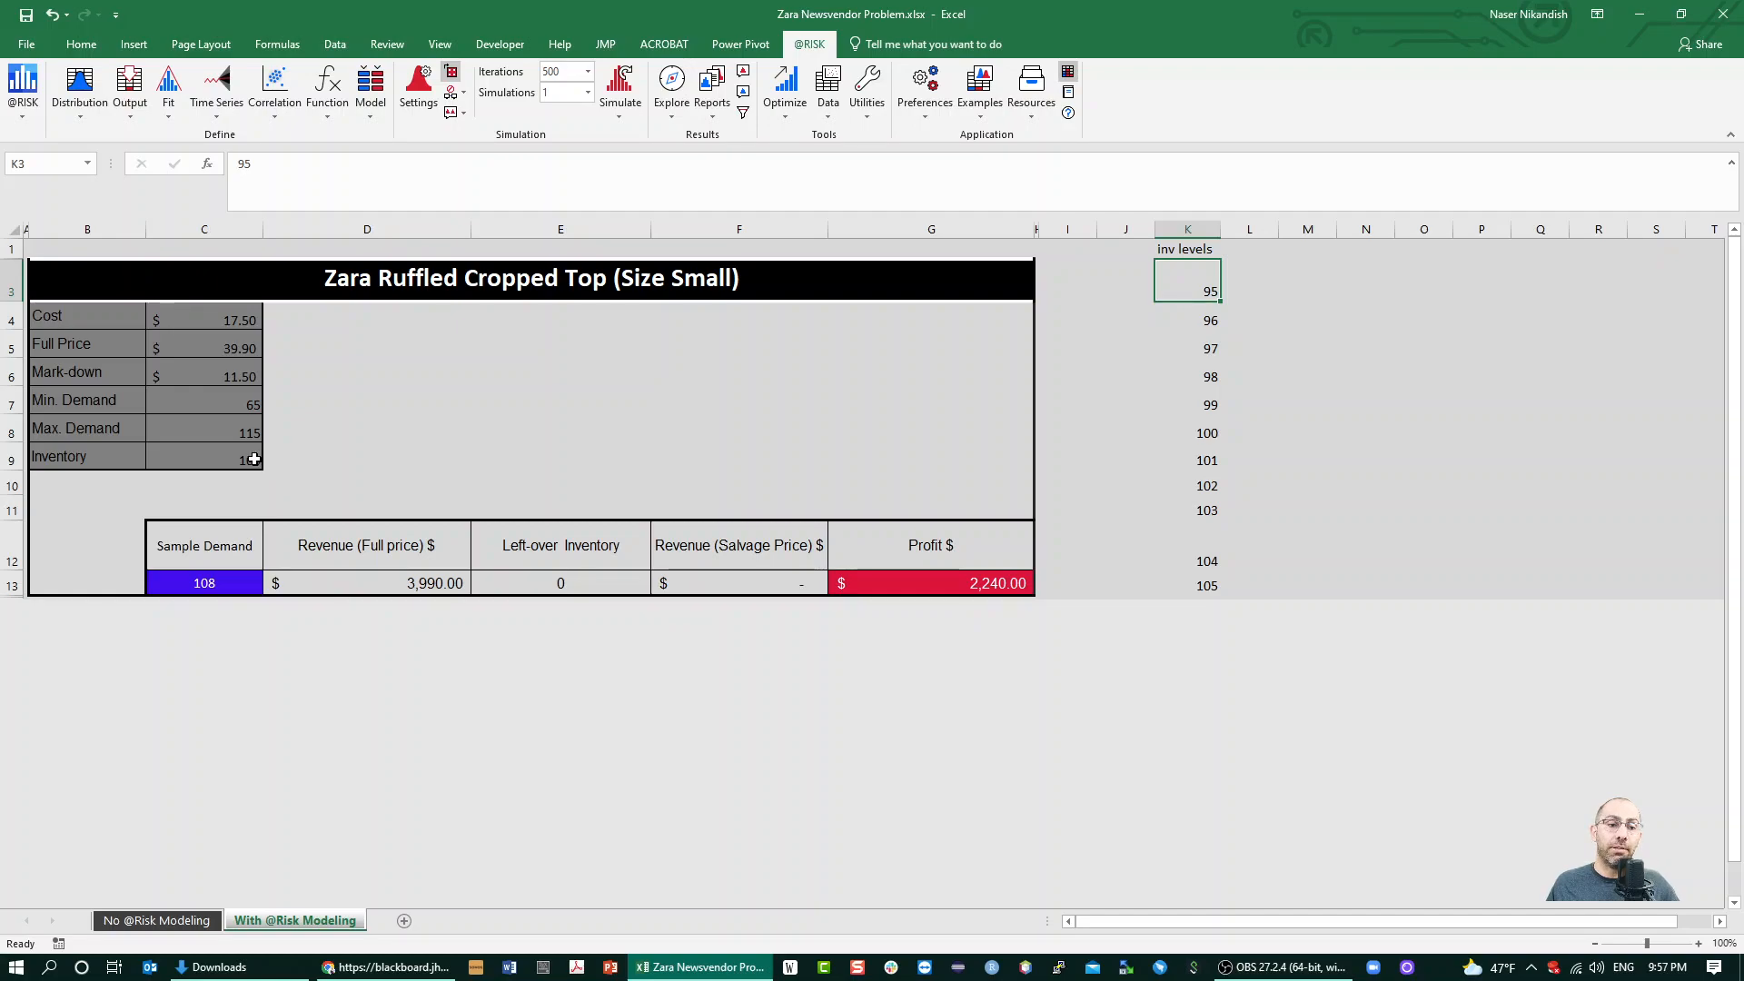
left_click(255, 460)
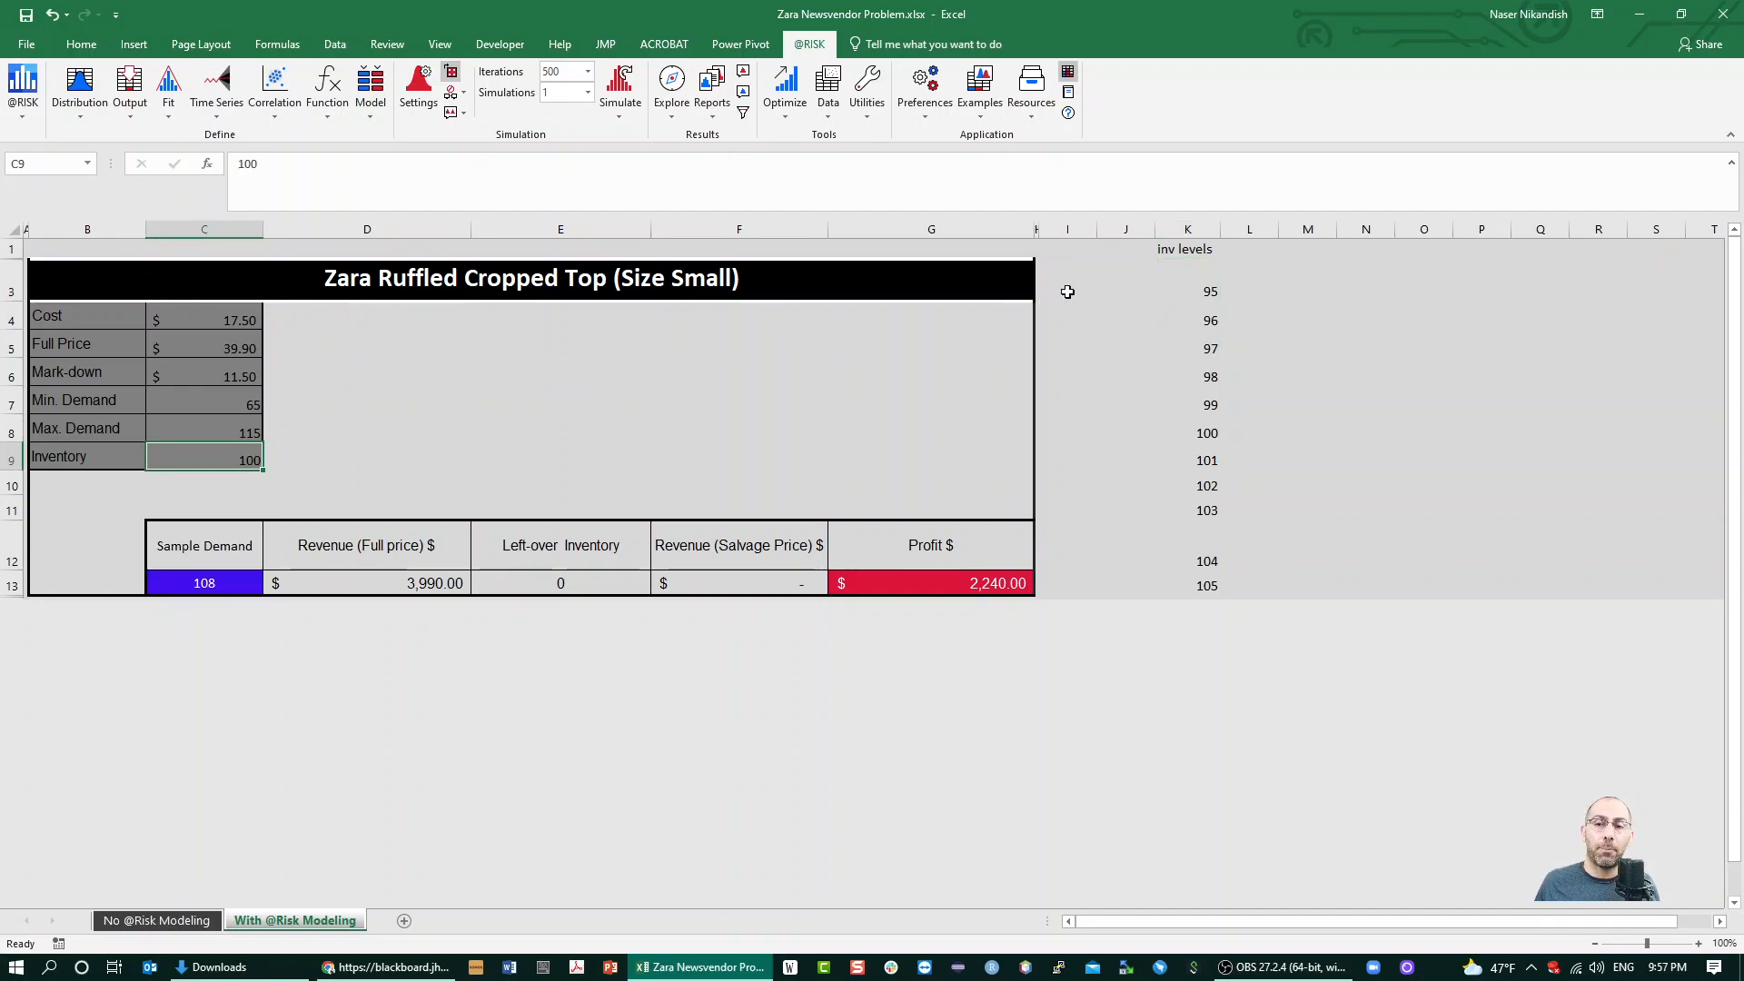
left_click_drag(1193, 279, 1202, 585)
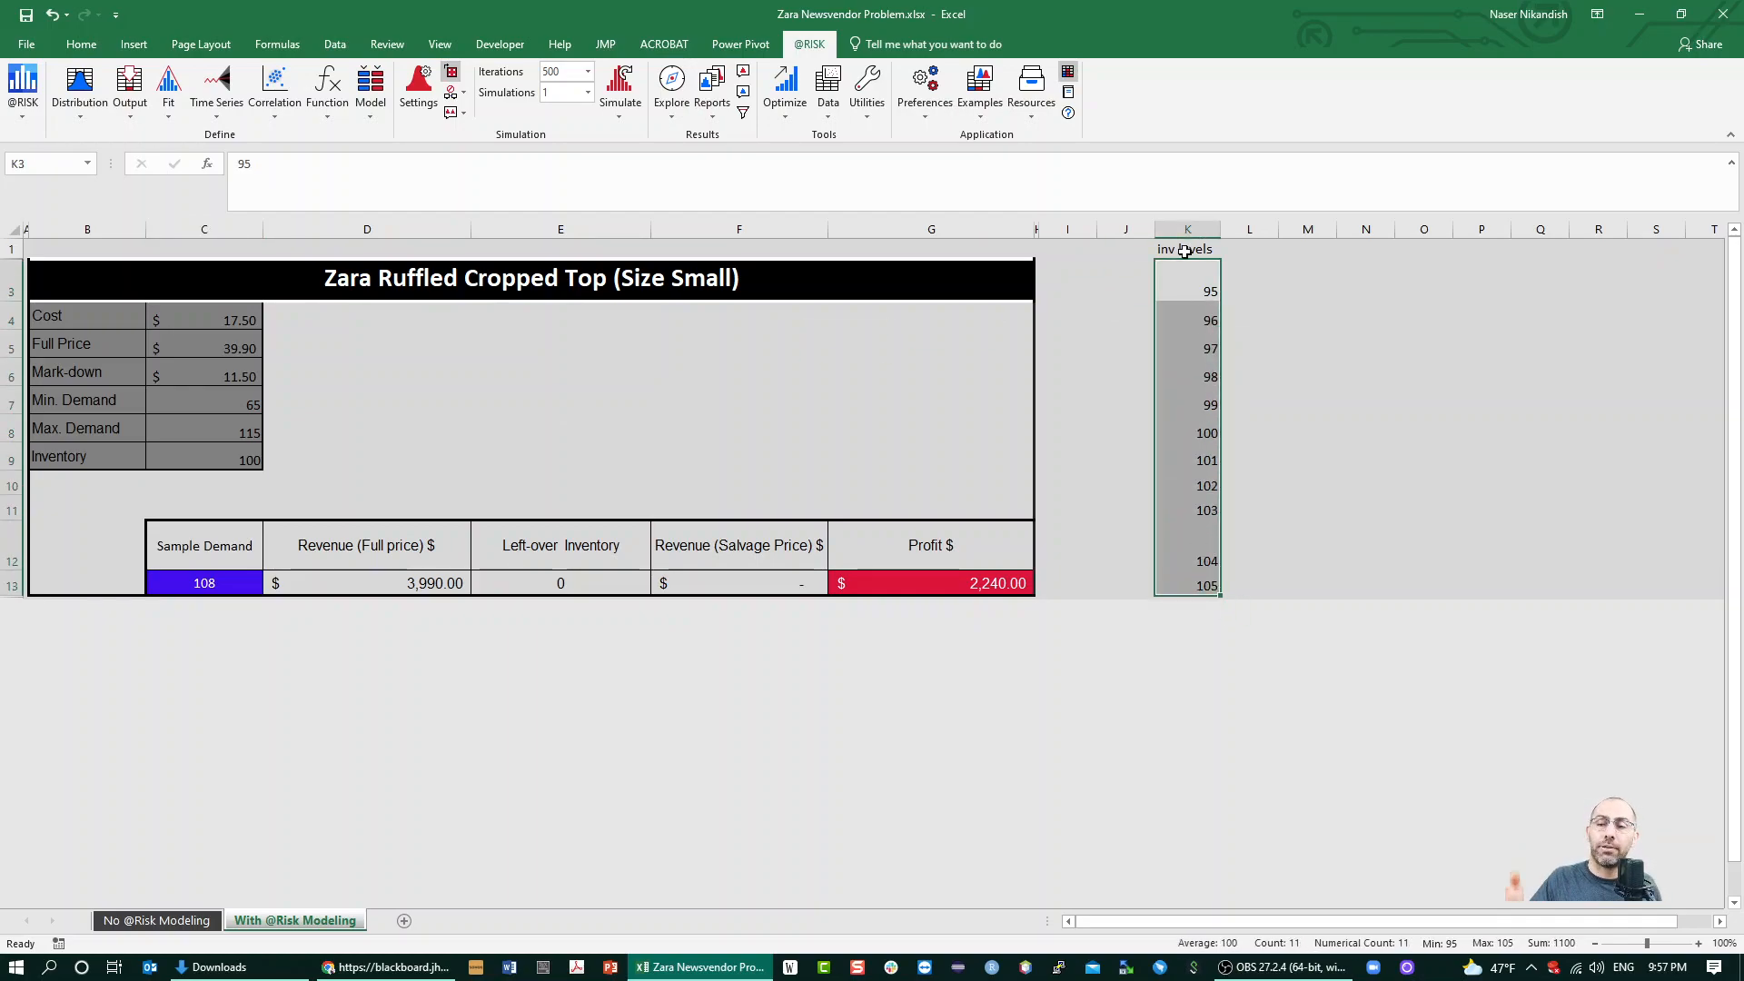
left_click(1200, 288)
left_click(1203, 320)
left_click(1206, 355)
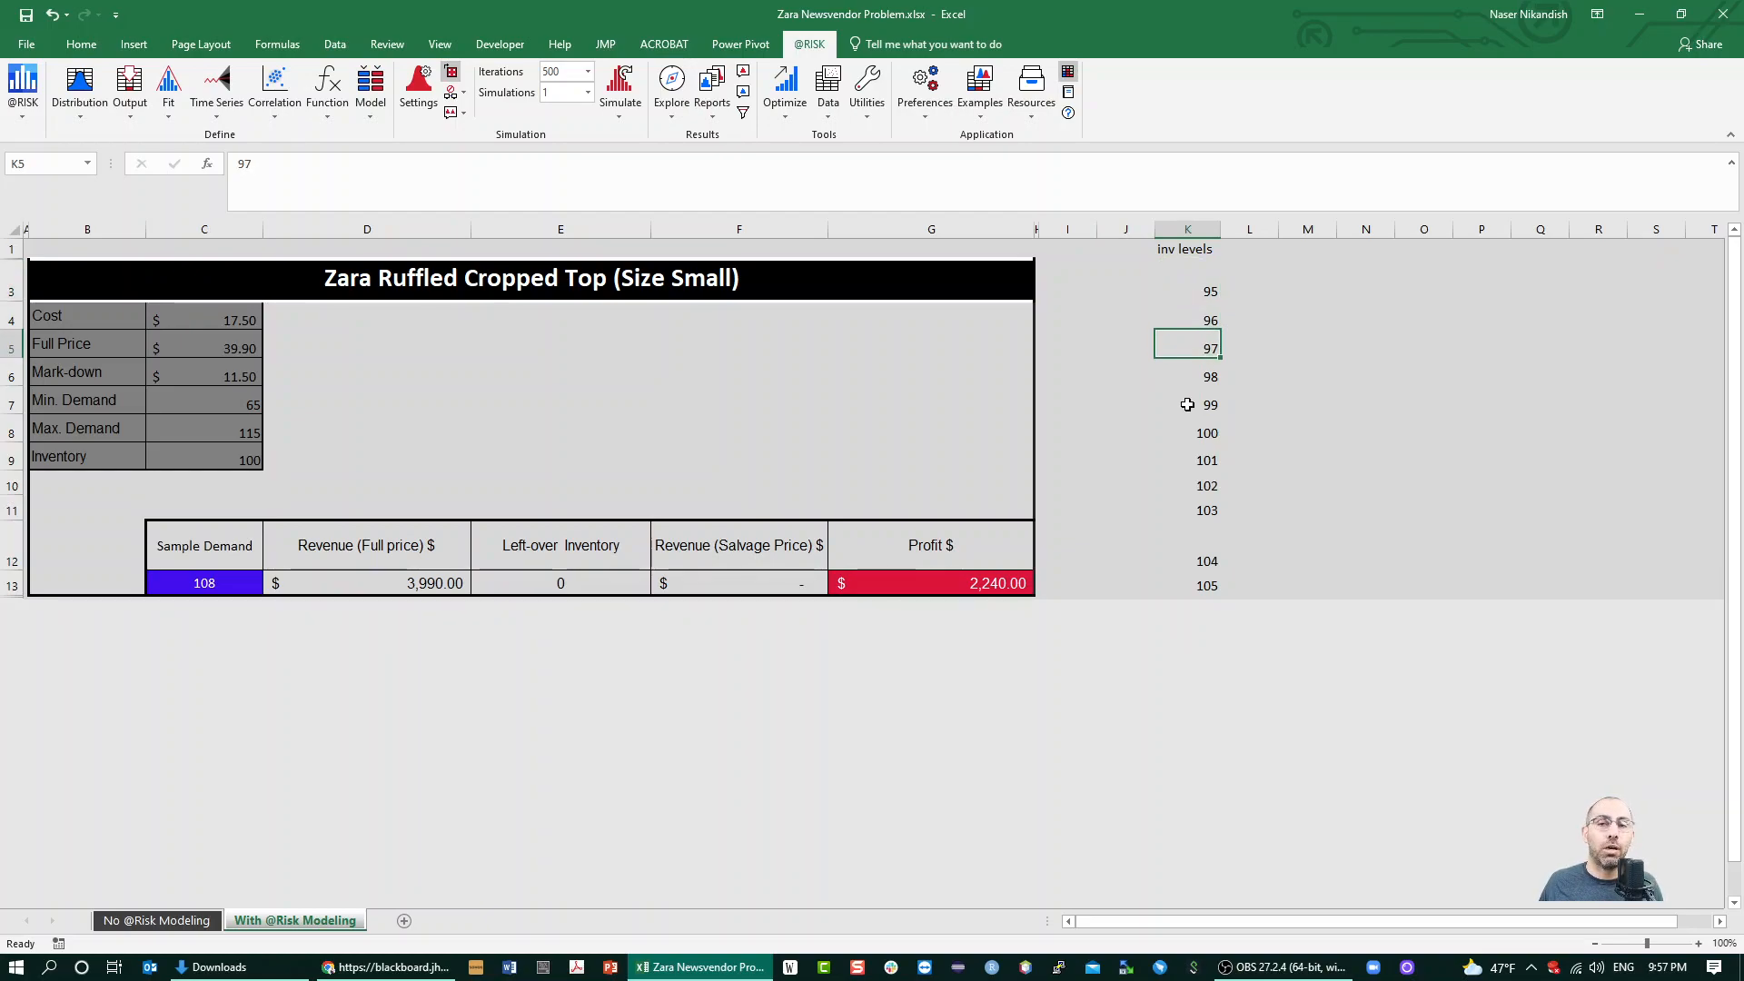
left_click(1185, 377)
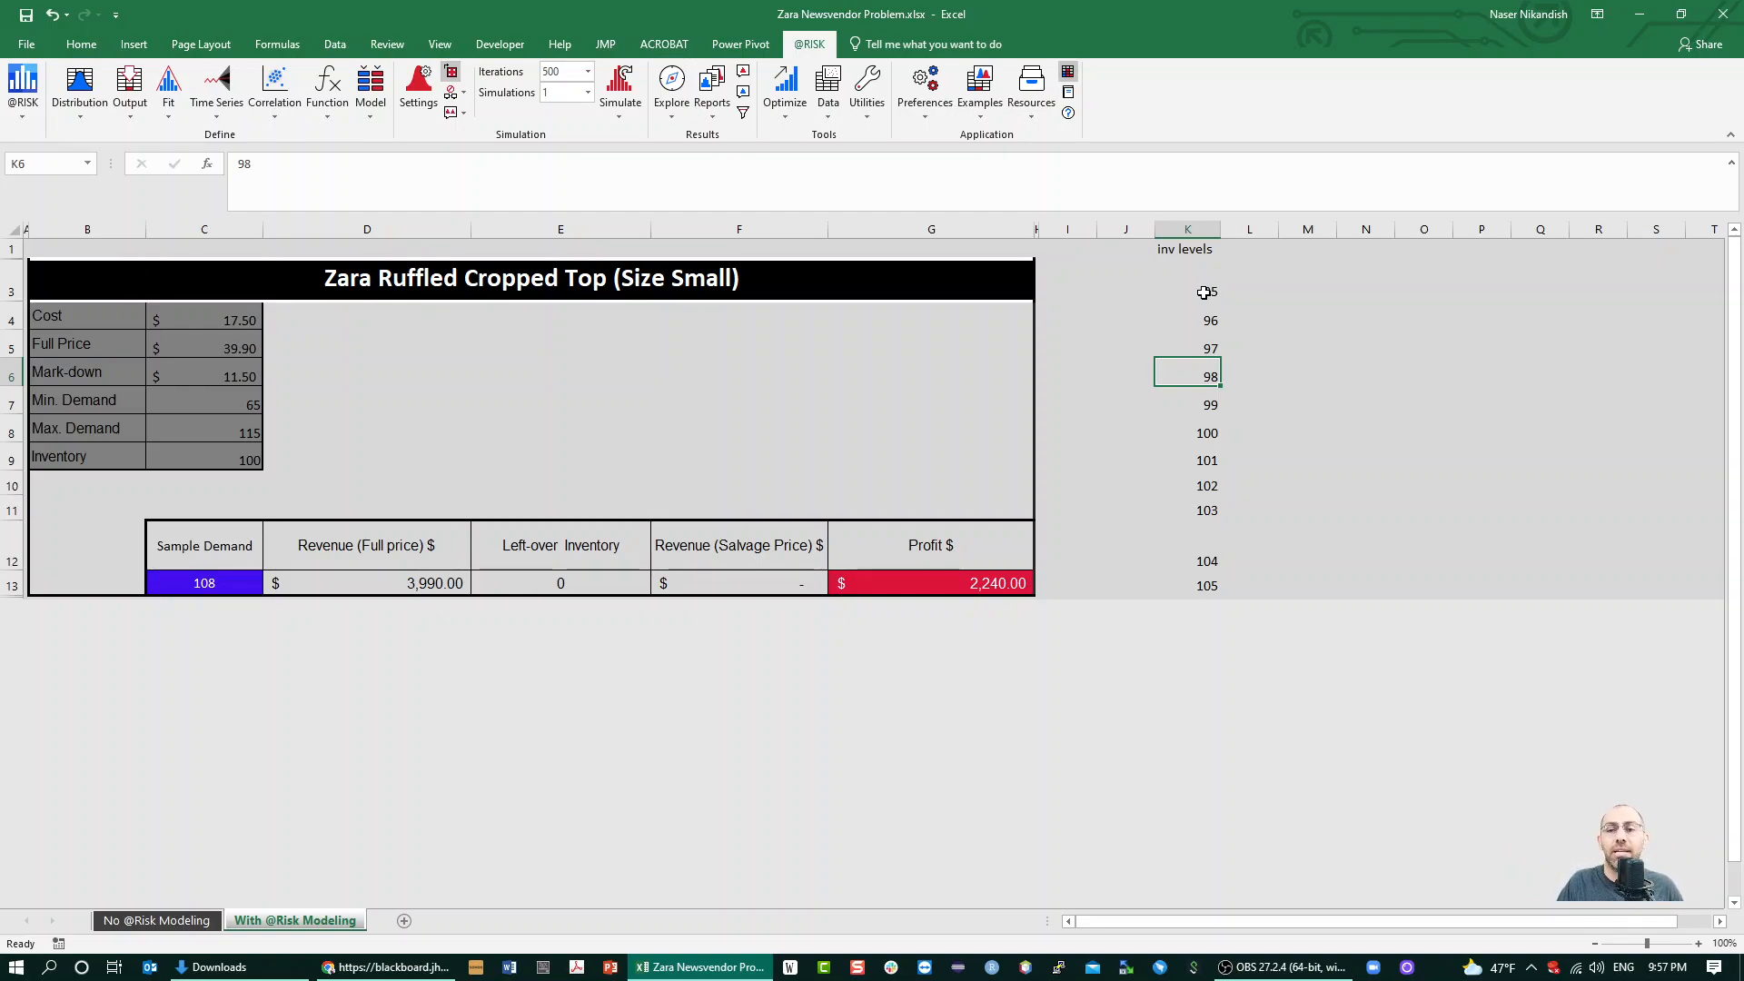
Replace the Inventory value in C9 with the formula =risksimtable(K3:K13)
left_click(228, 460)
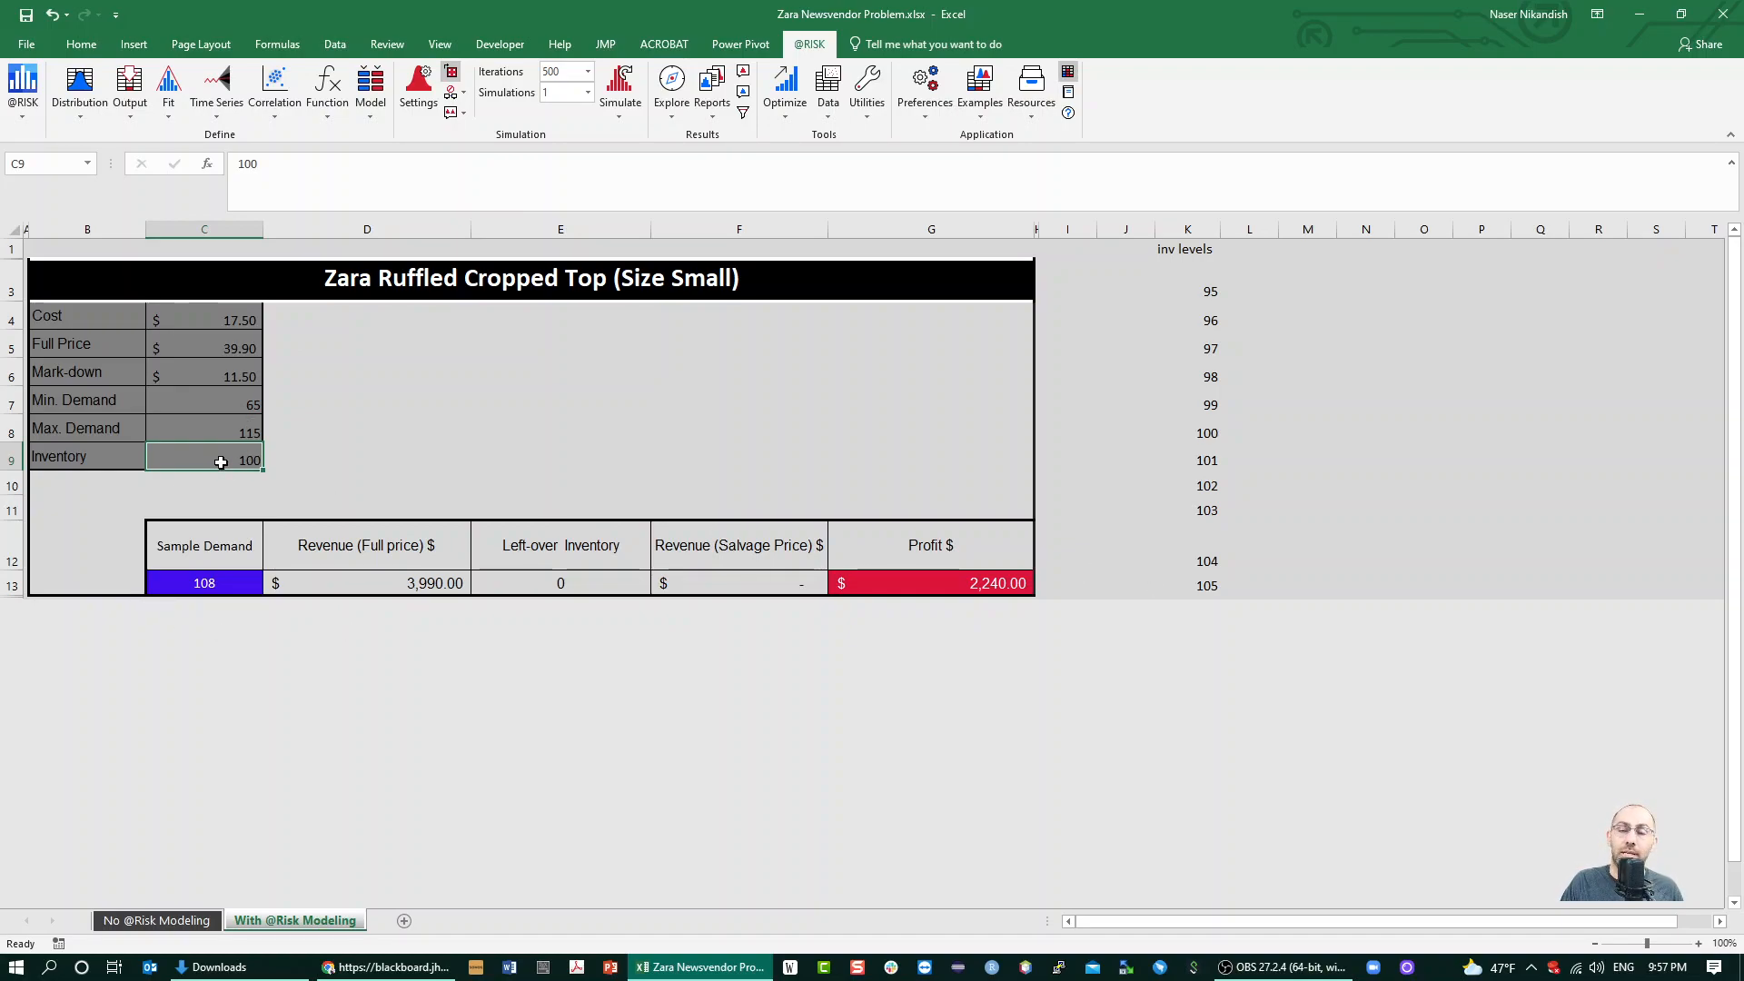
type("=")
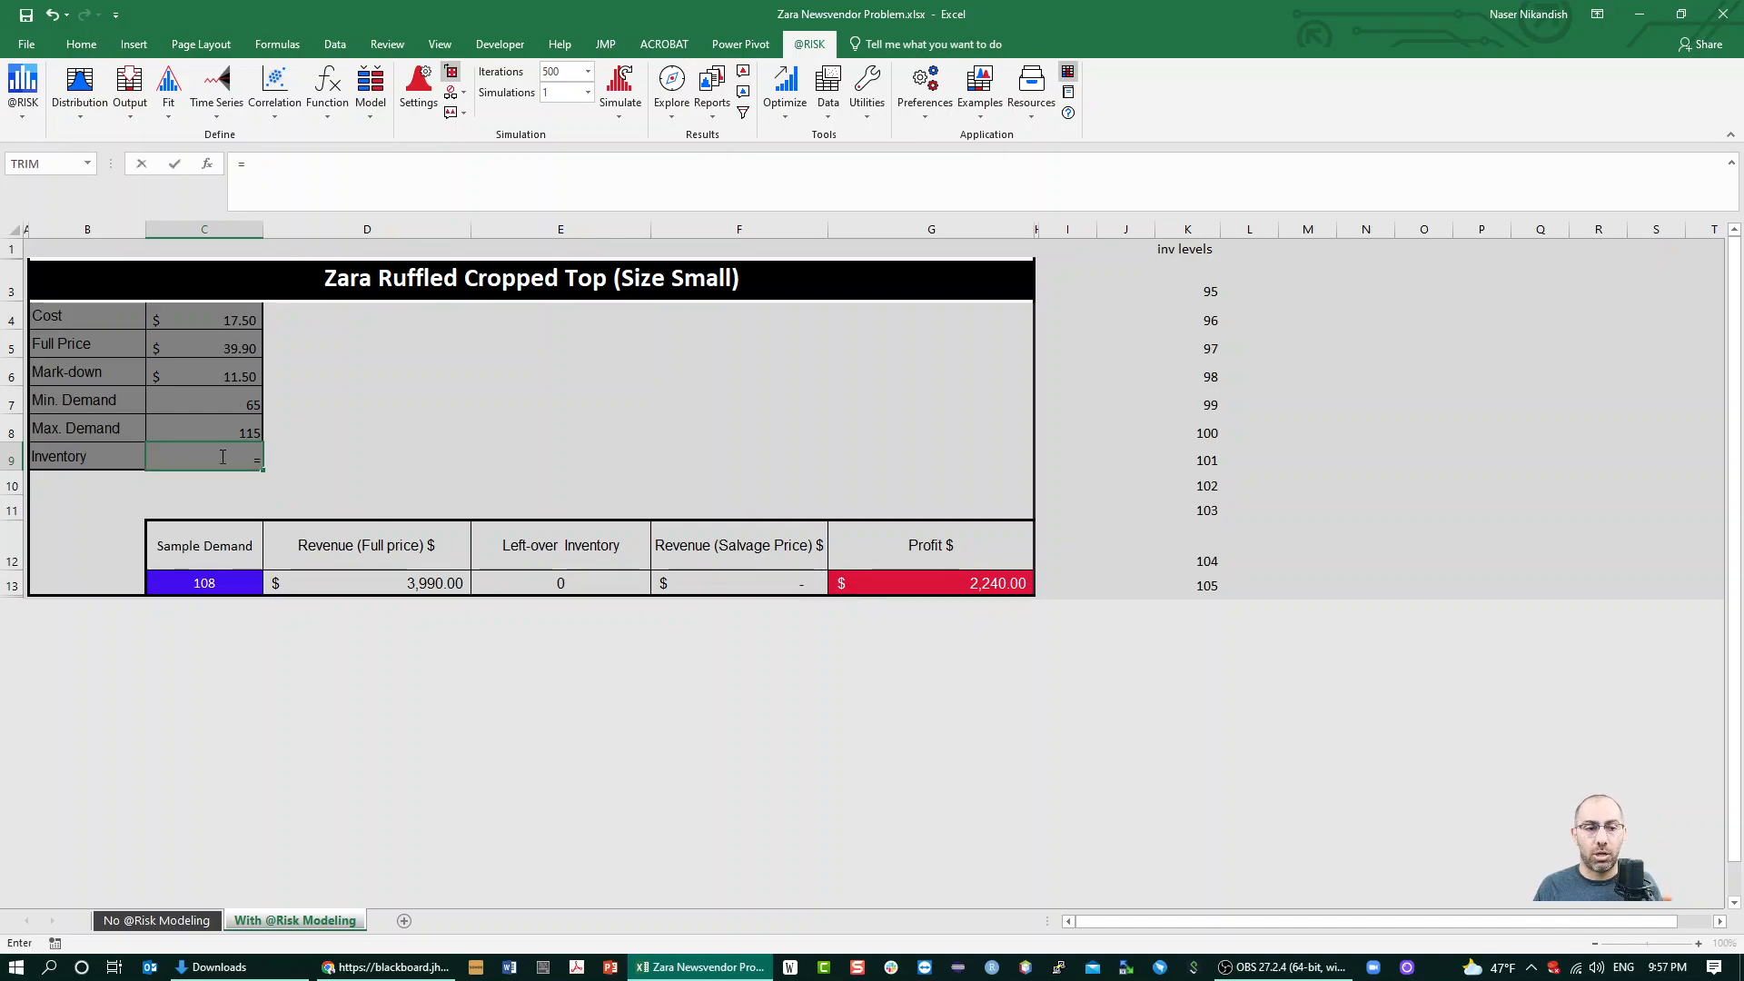
type("risk")
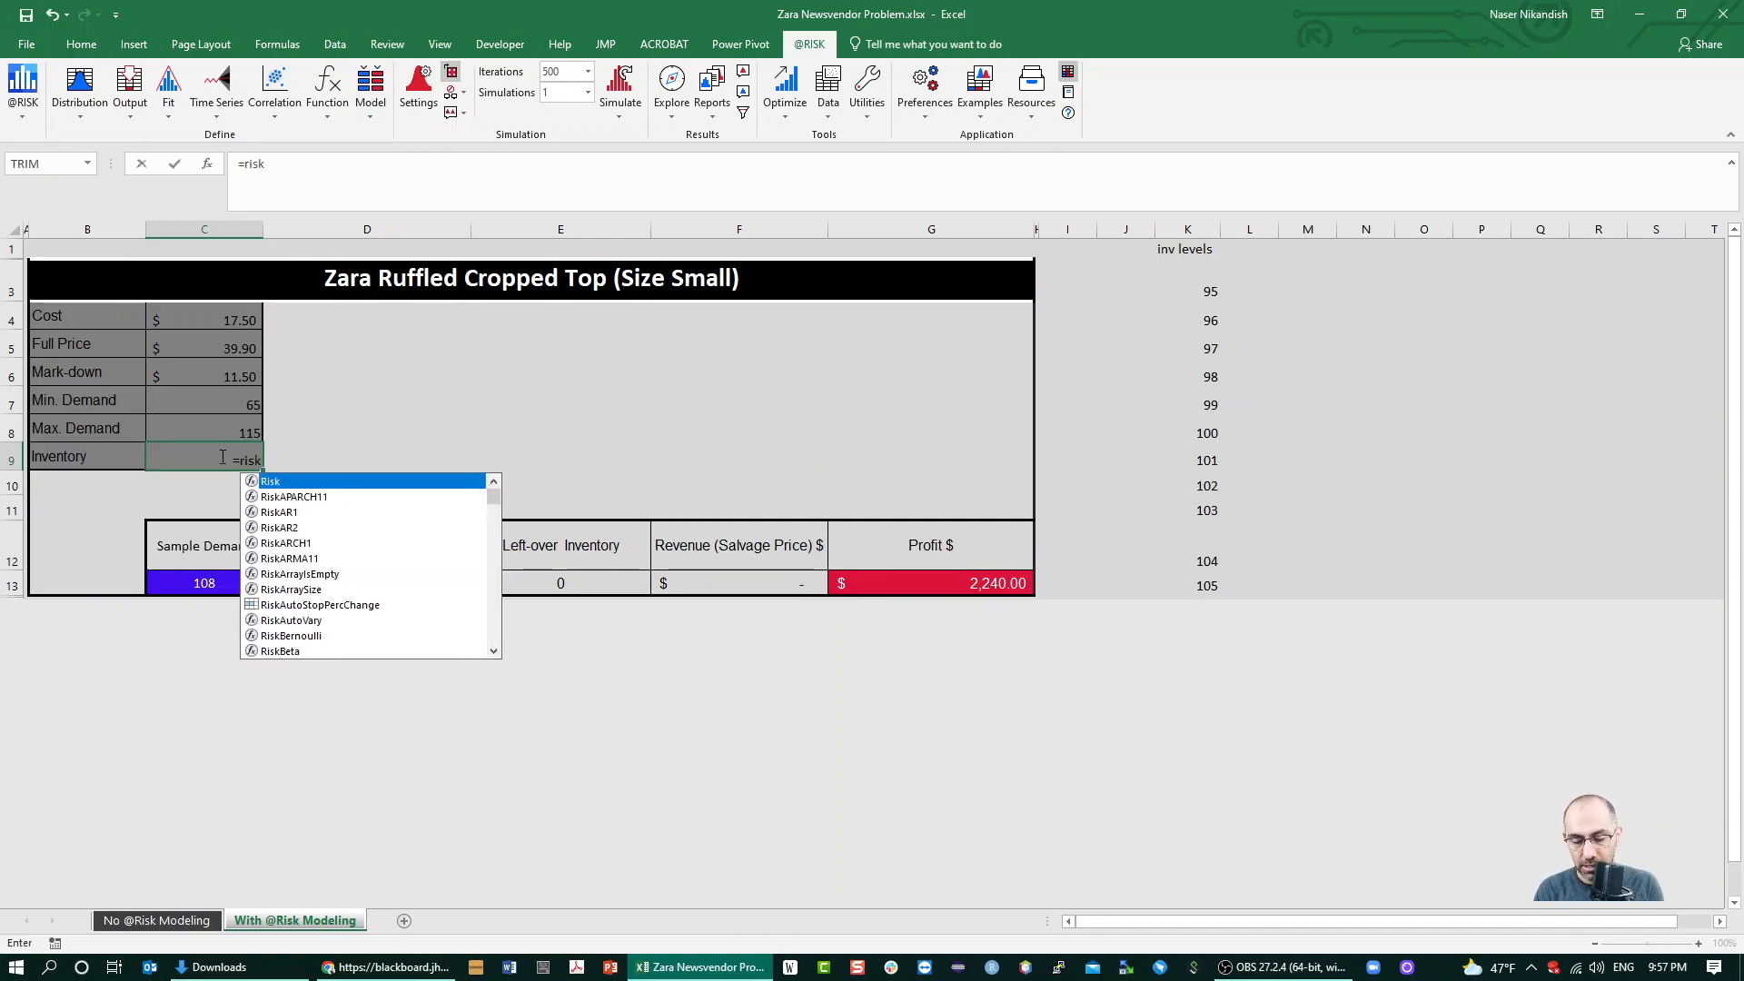
type("simtable(")
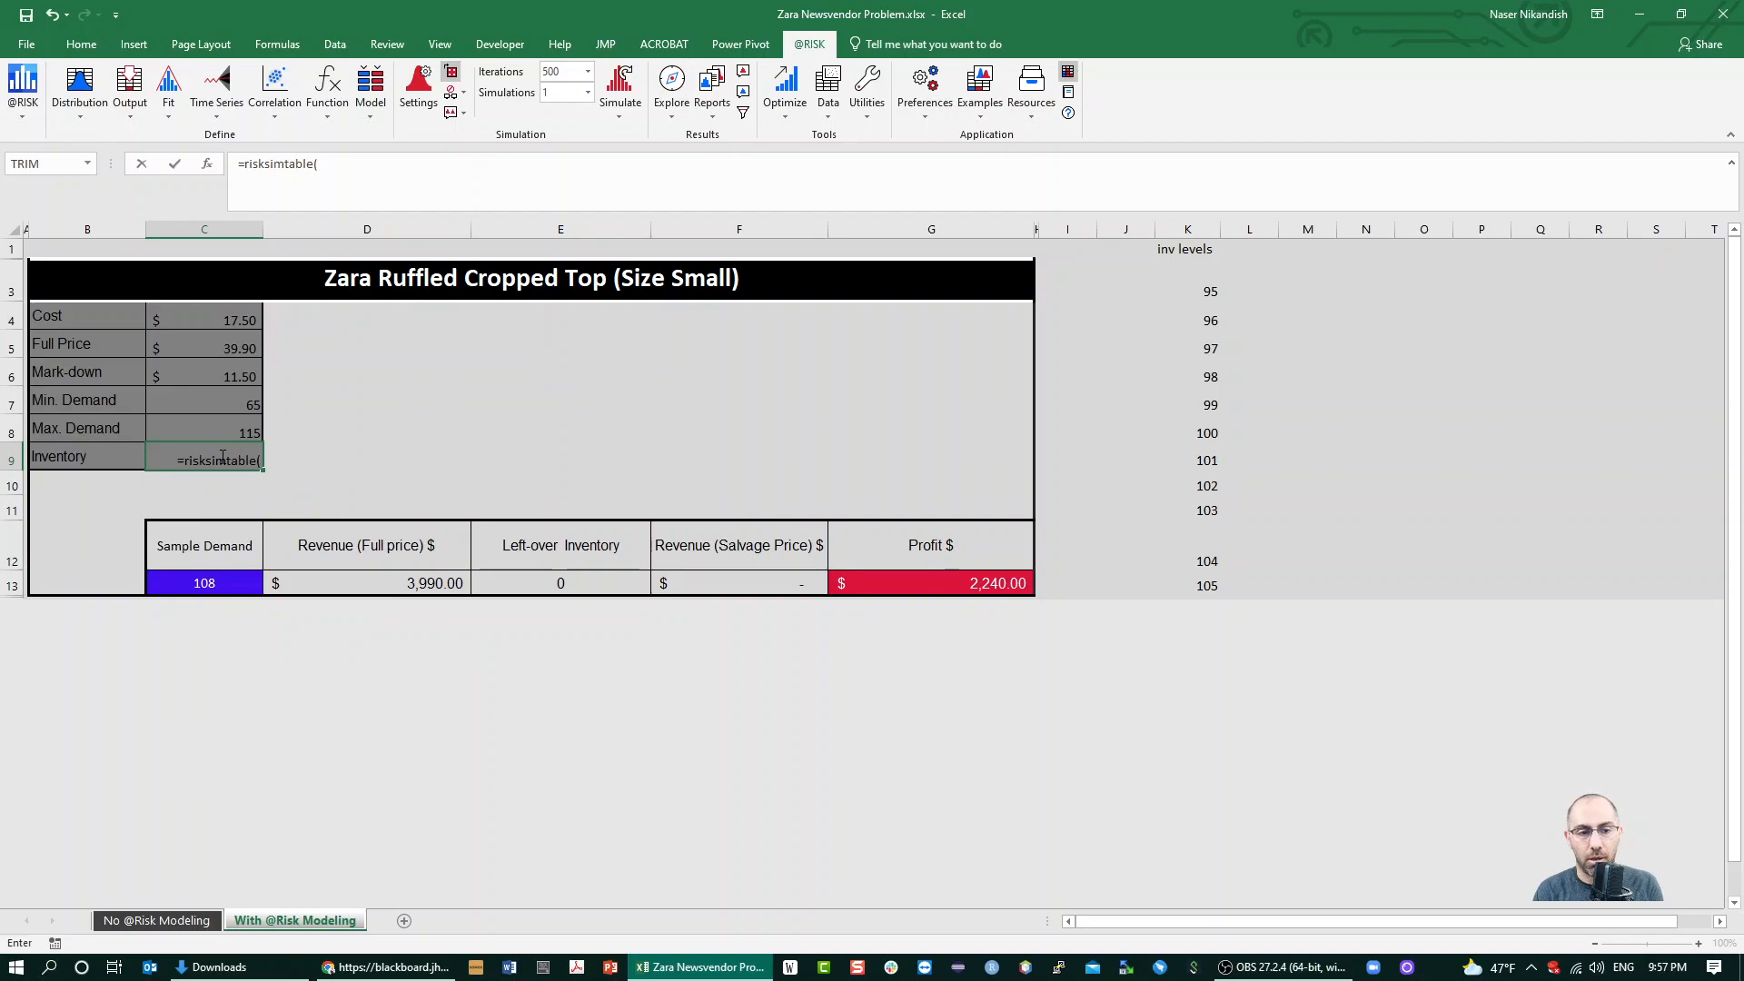
left_click_drag(1190, 288, 1167, 570)
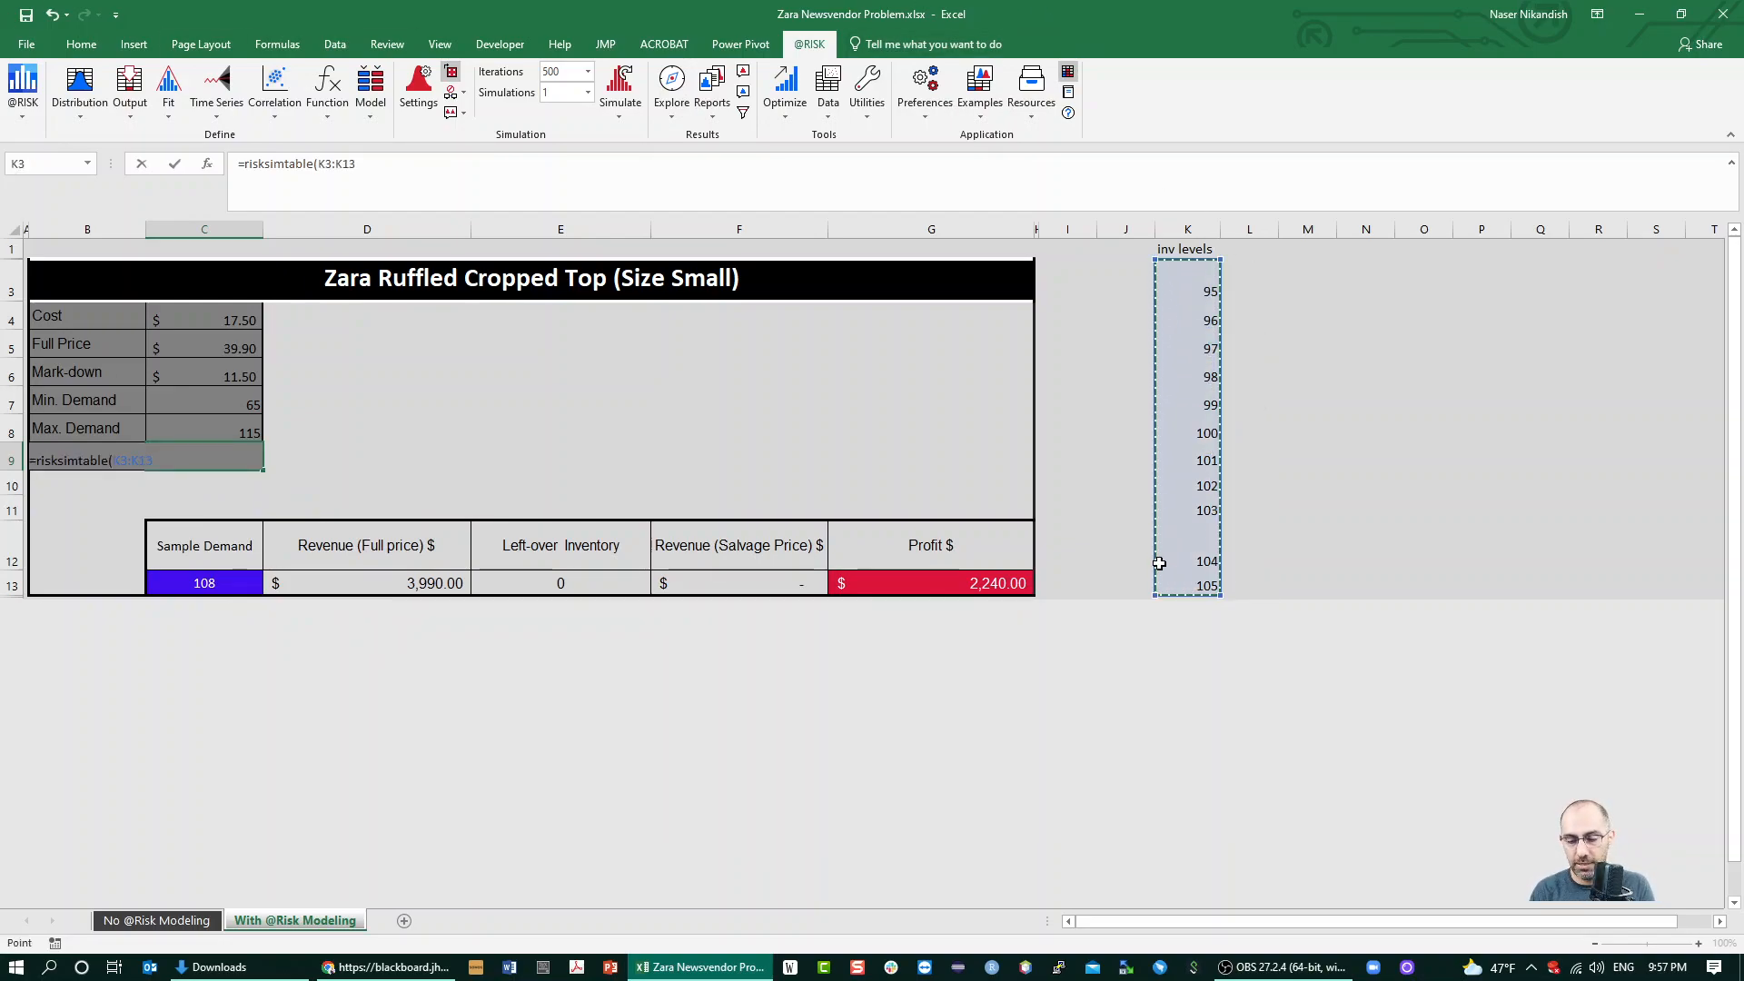
type(")")
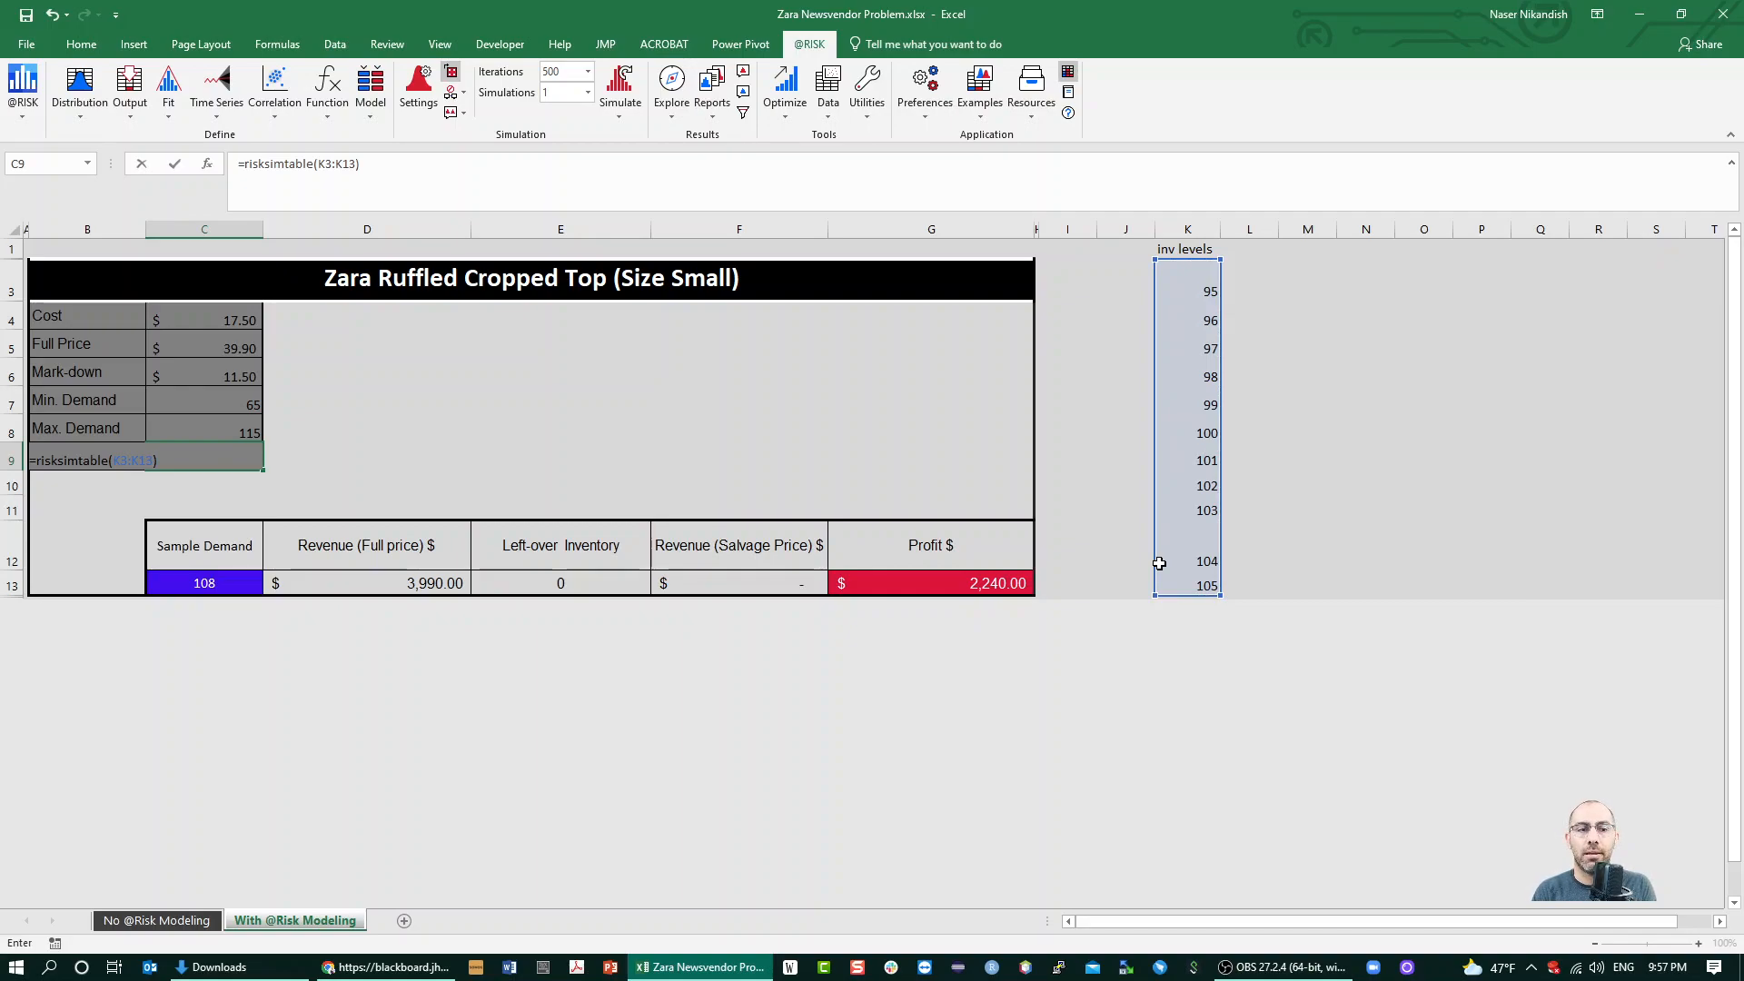
key("Return")
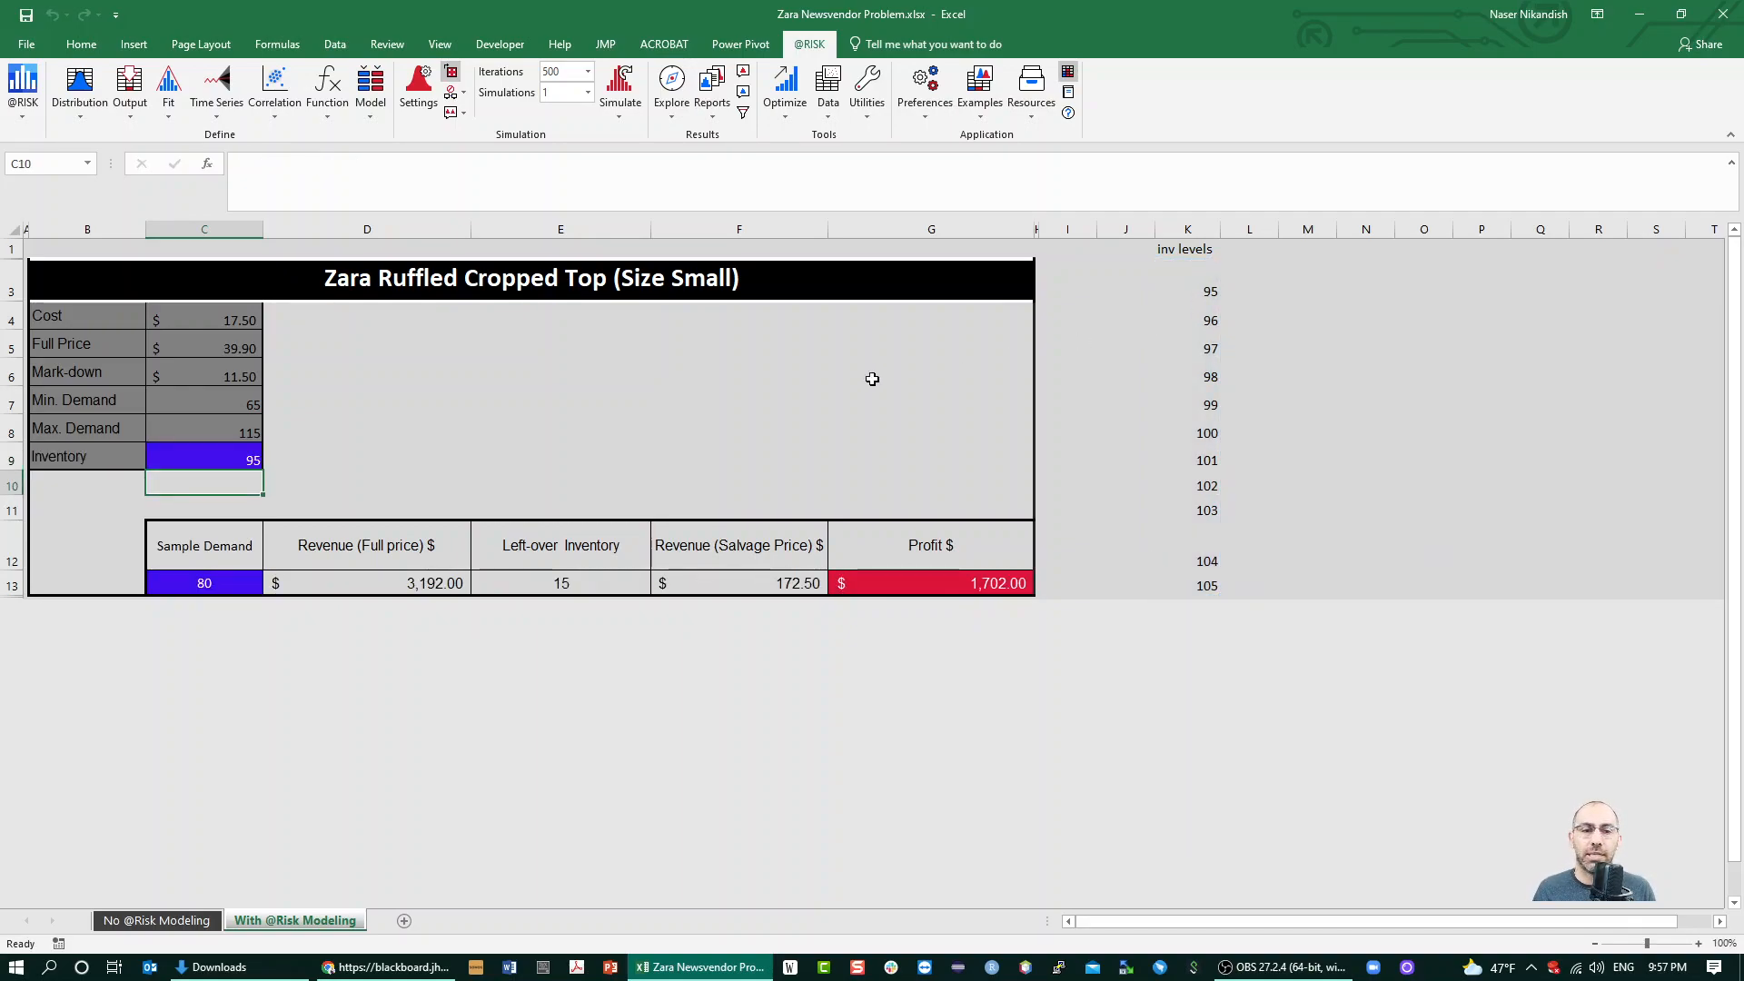
Review the RiskSimtable formula in C9 and the inventory levels it reads from K3 to K13
left_click(229, 454)
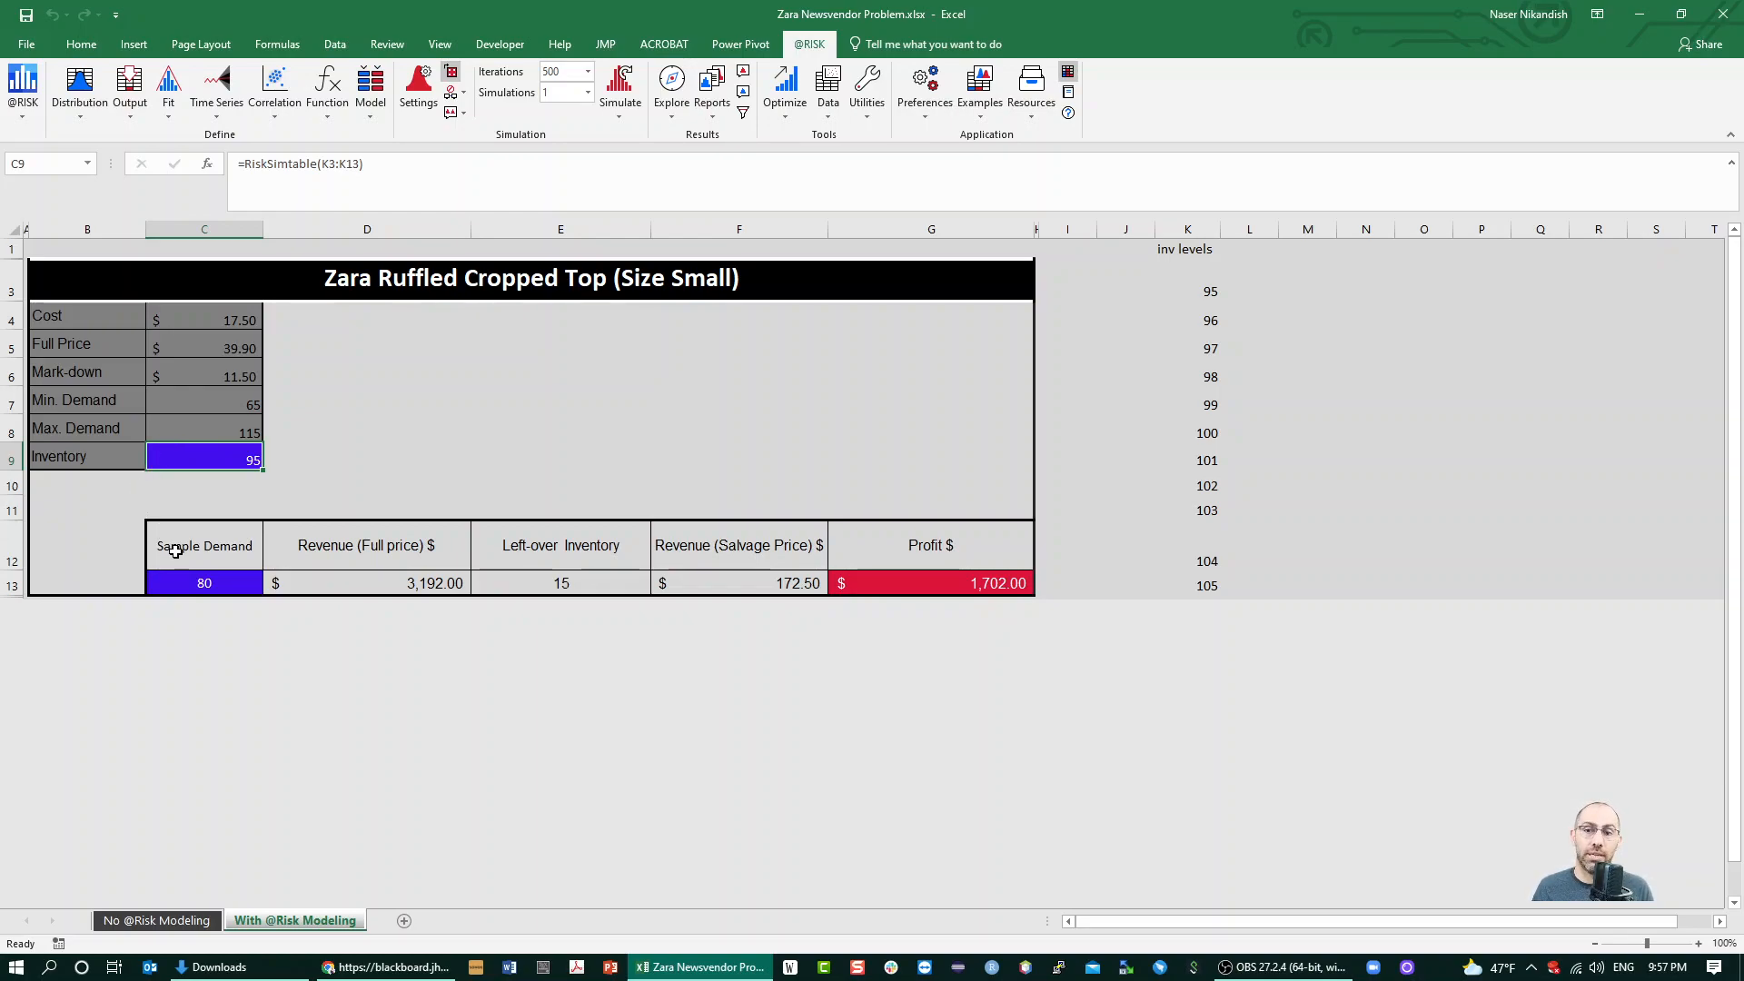
left_click(1192, 277)
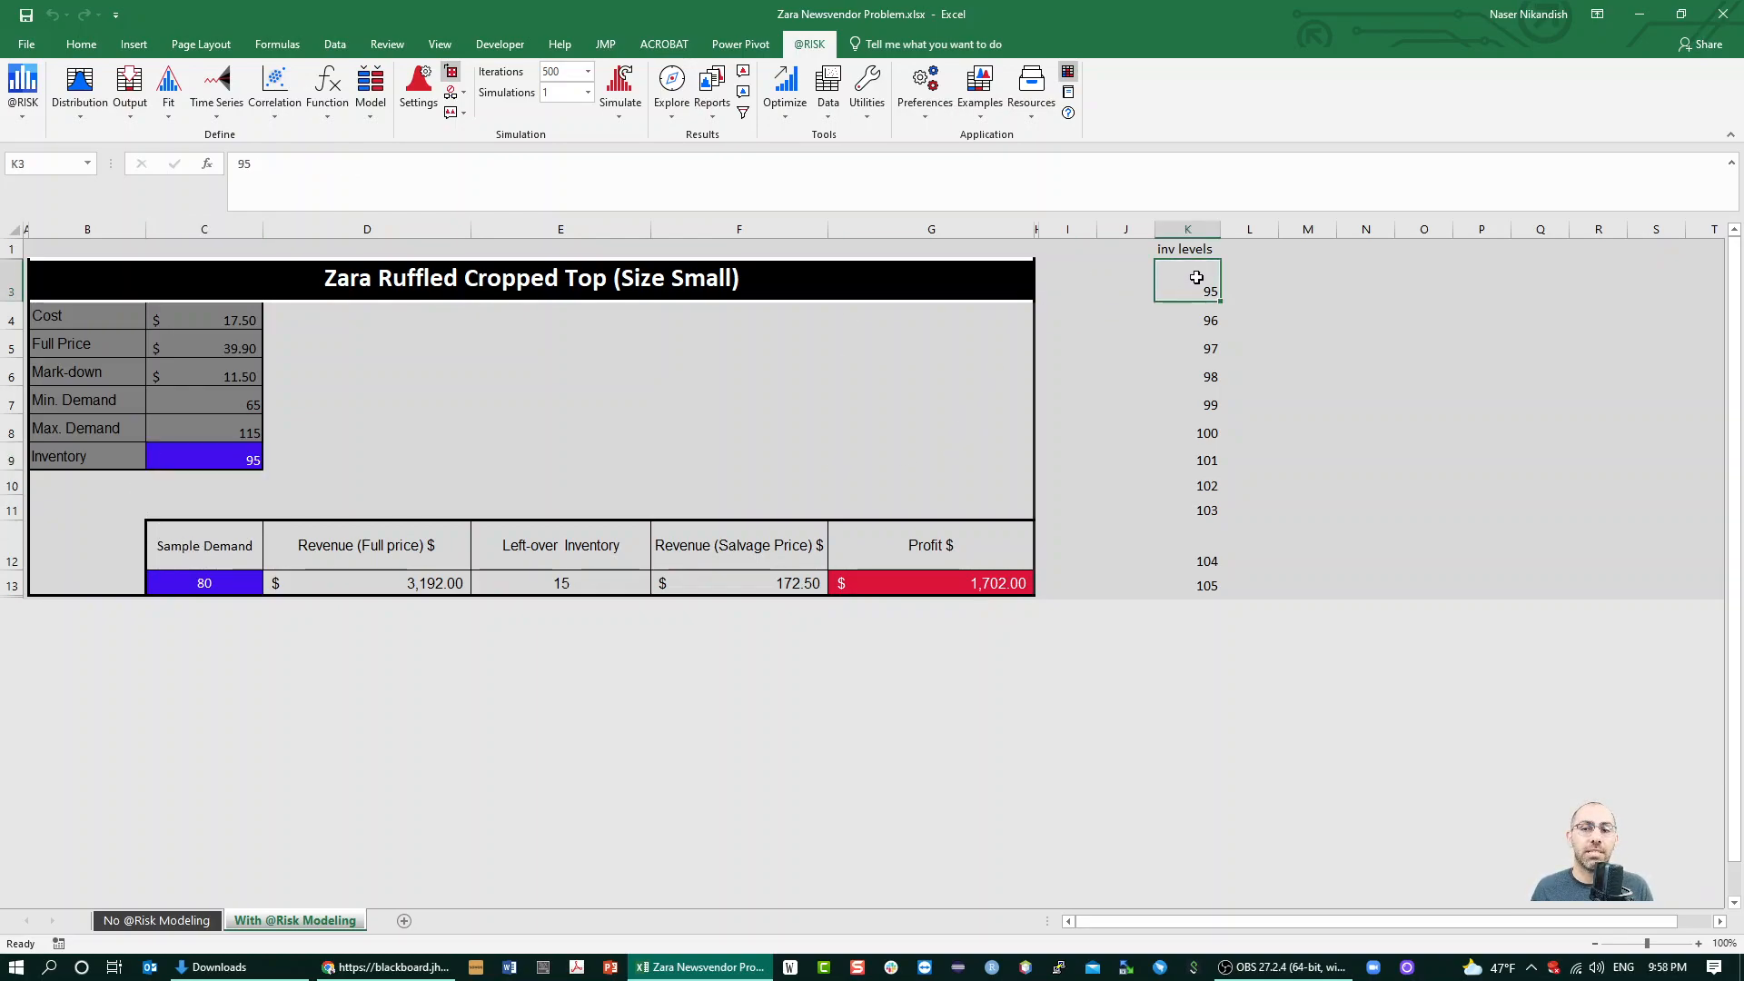
key("Down")
key("Down")
key("Down")
key("Down")
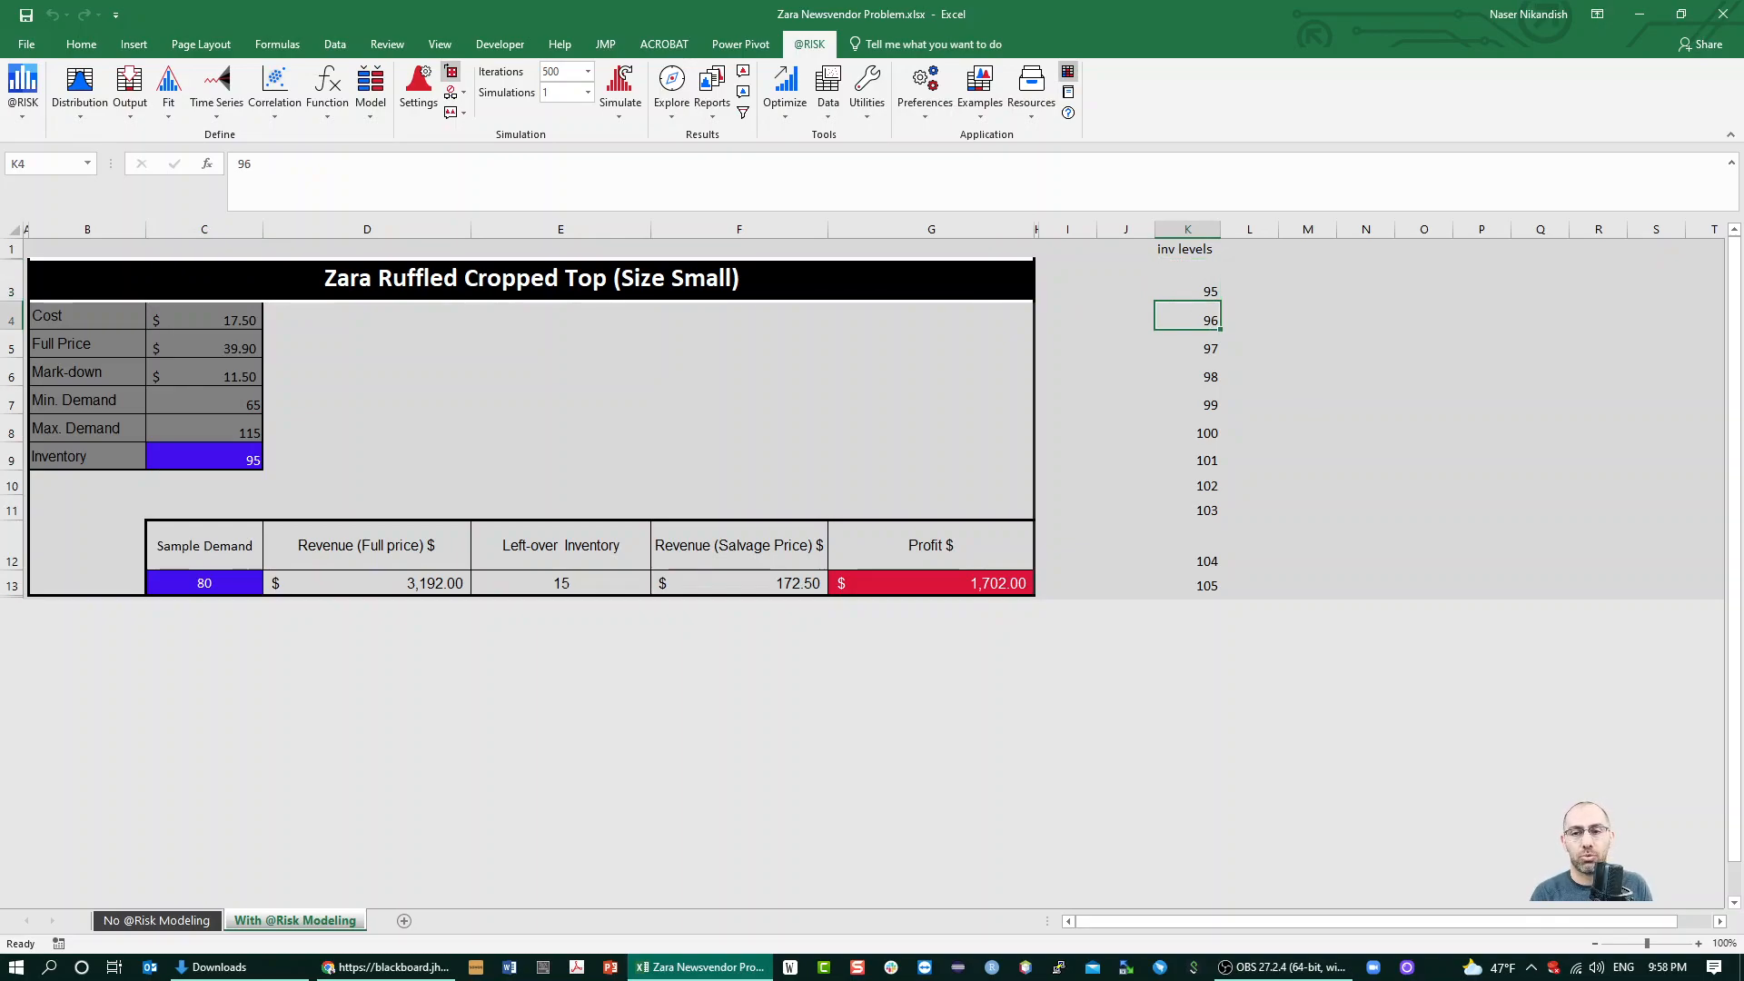
key("Down")
key("Down")
key("Down")
key("Down")
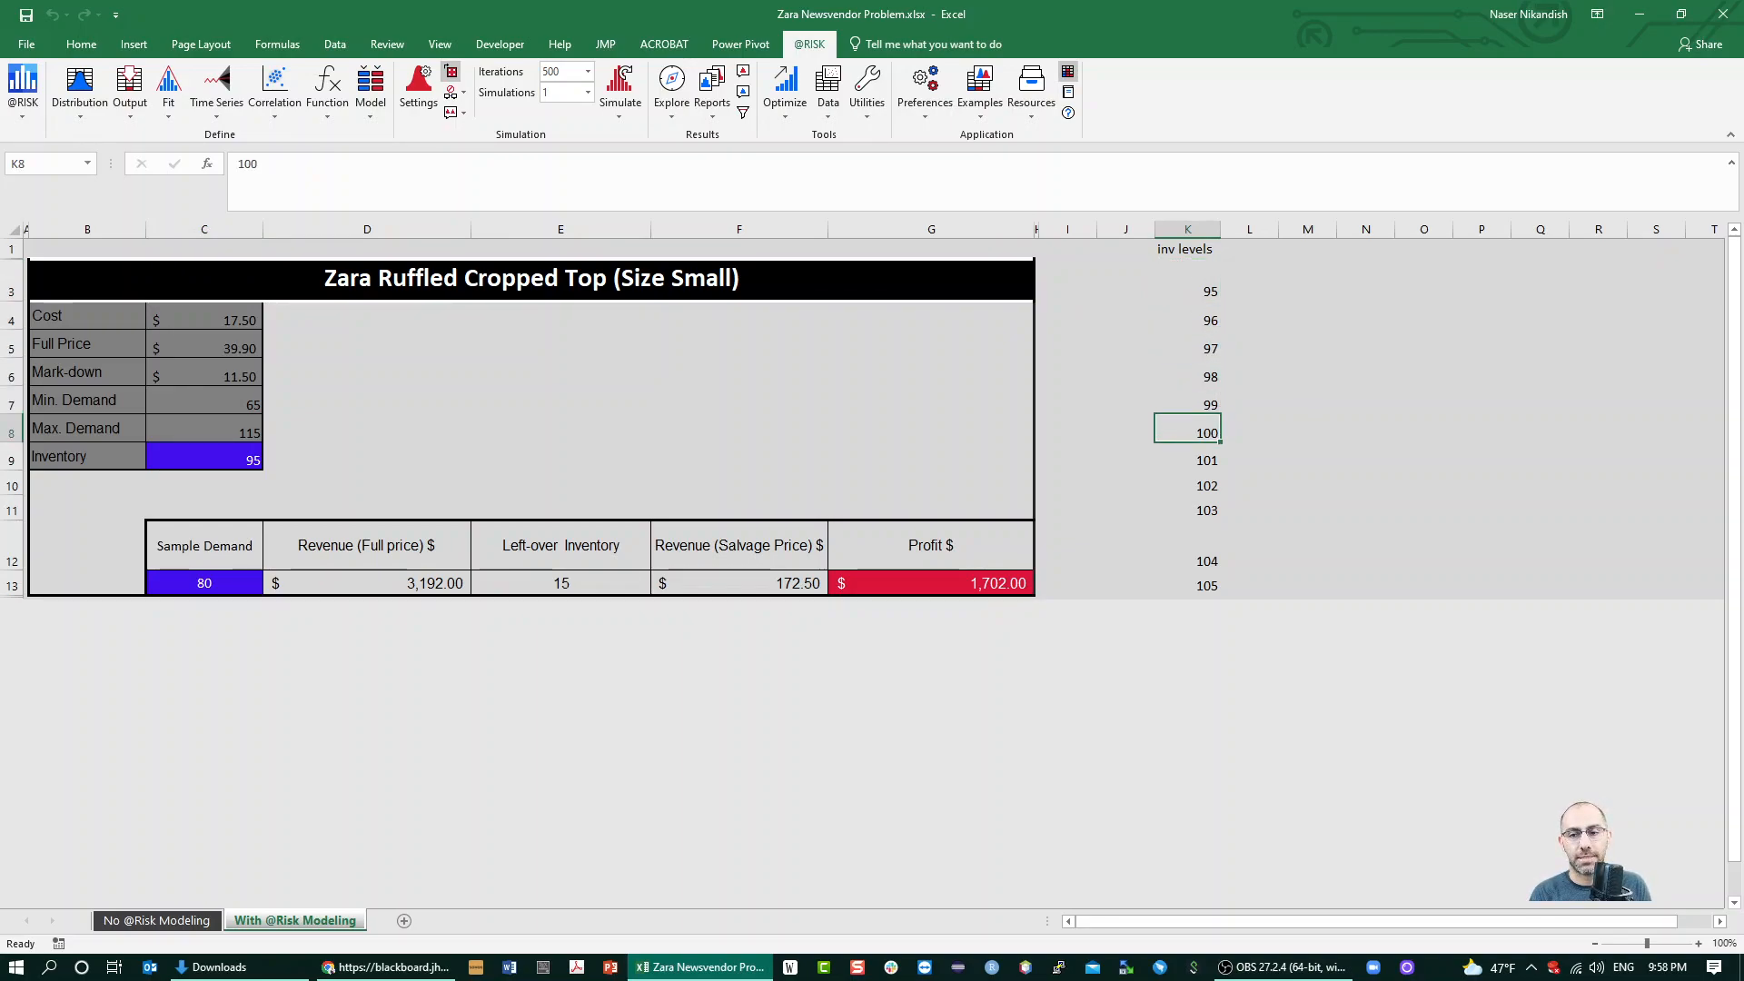
key("Down")
key("Down")
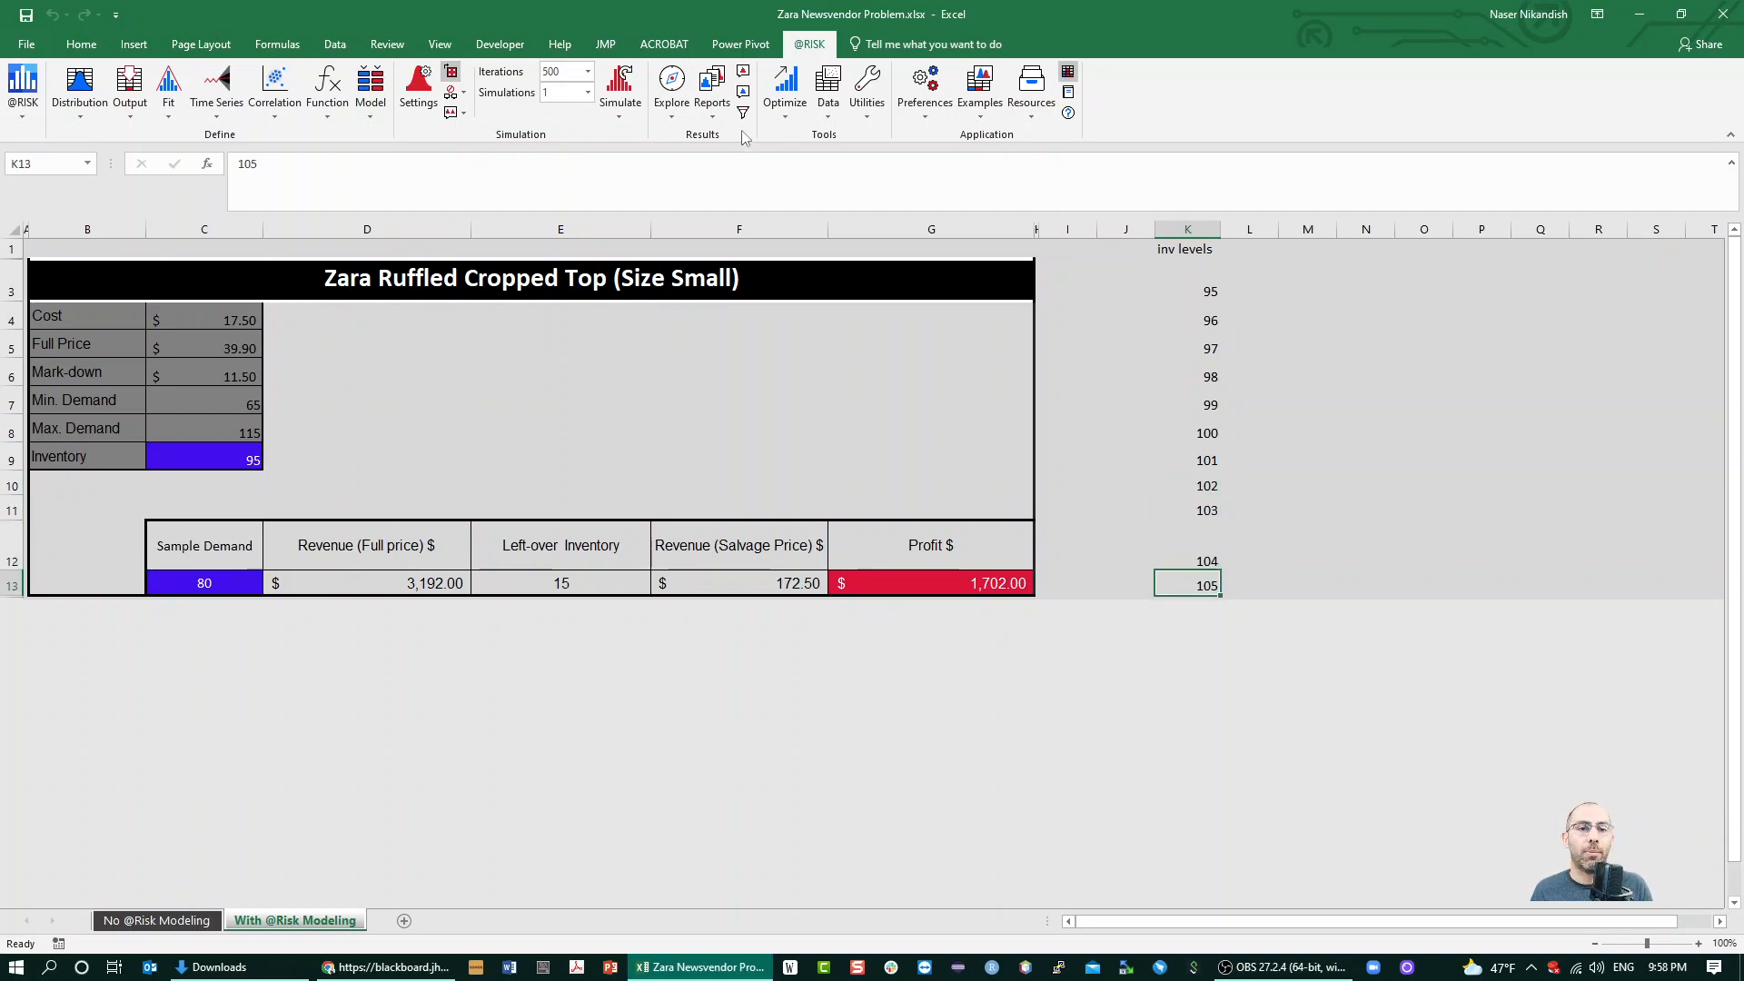
left_click(564, 93)
type("11")
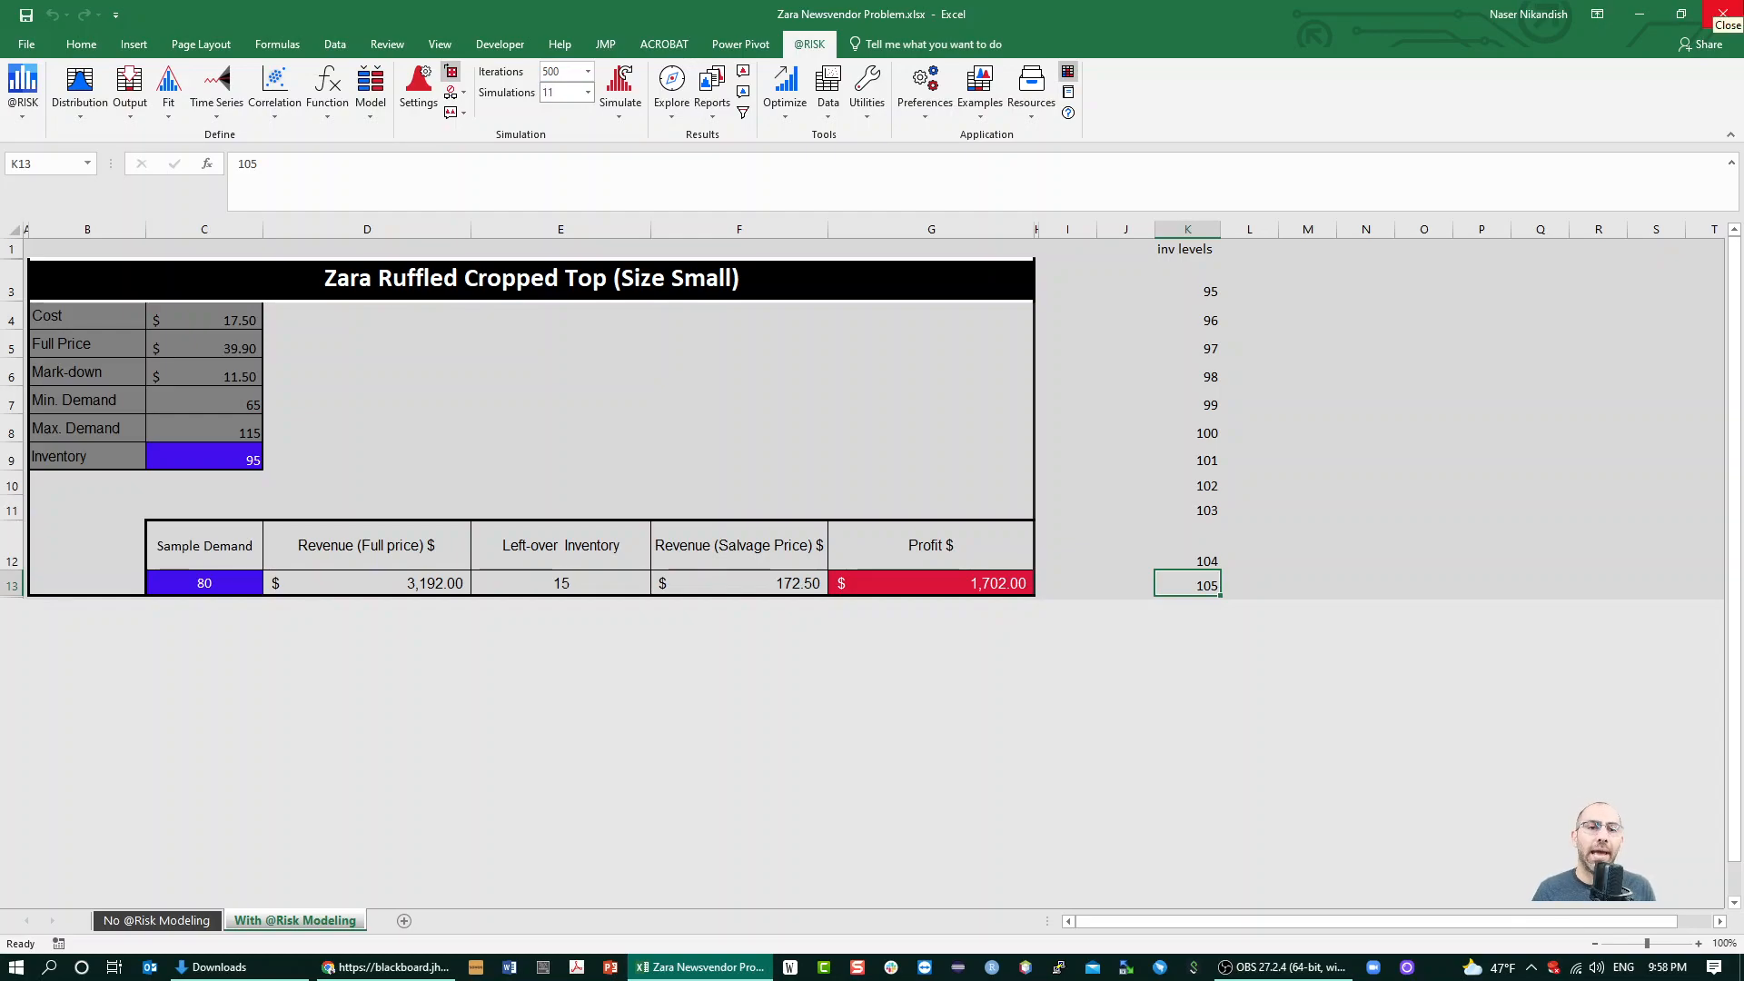
left_click(563, 72)
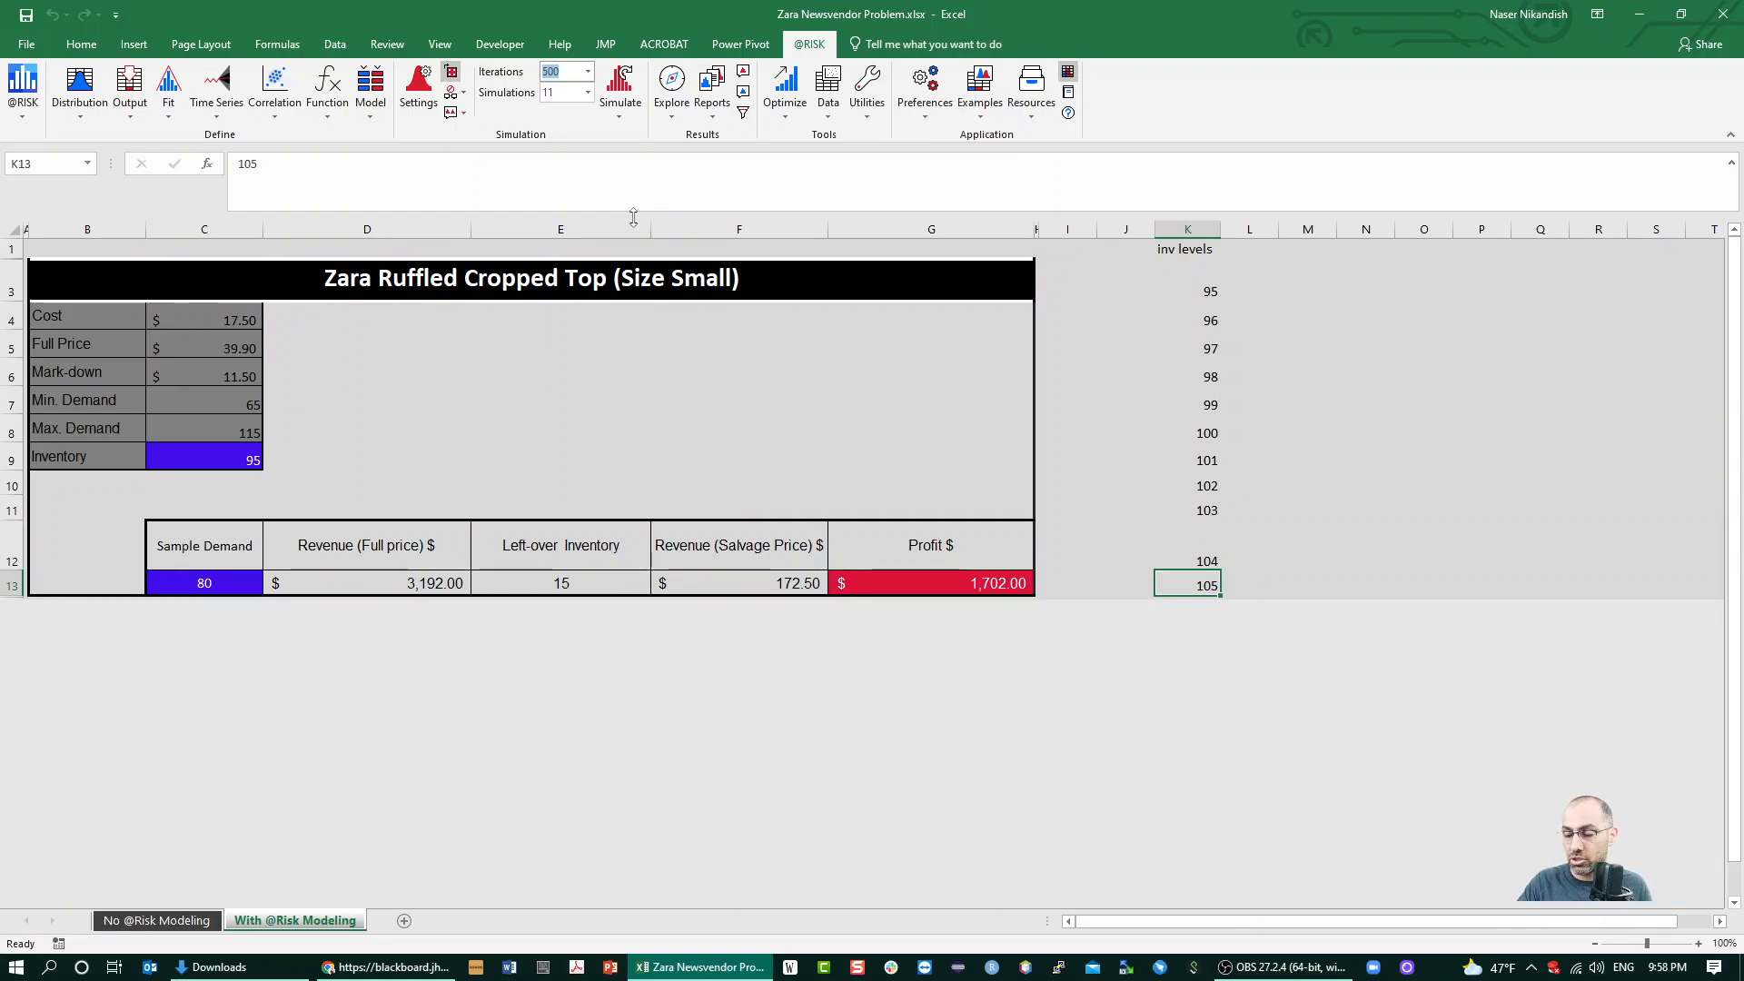
type("800")
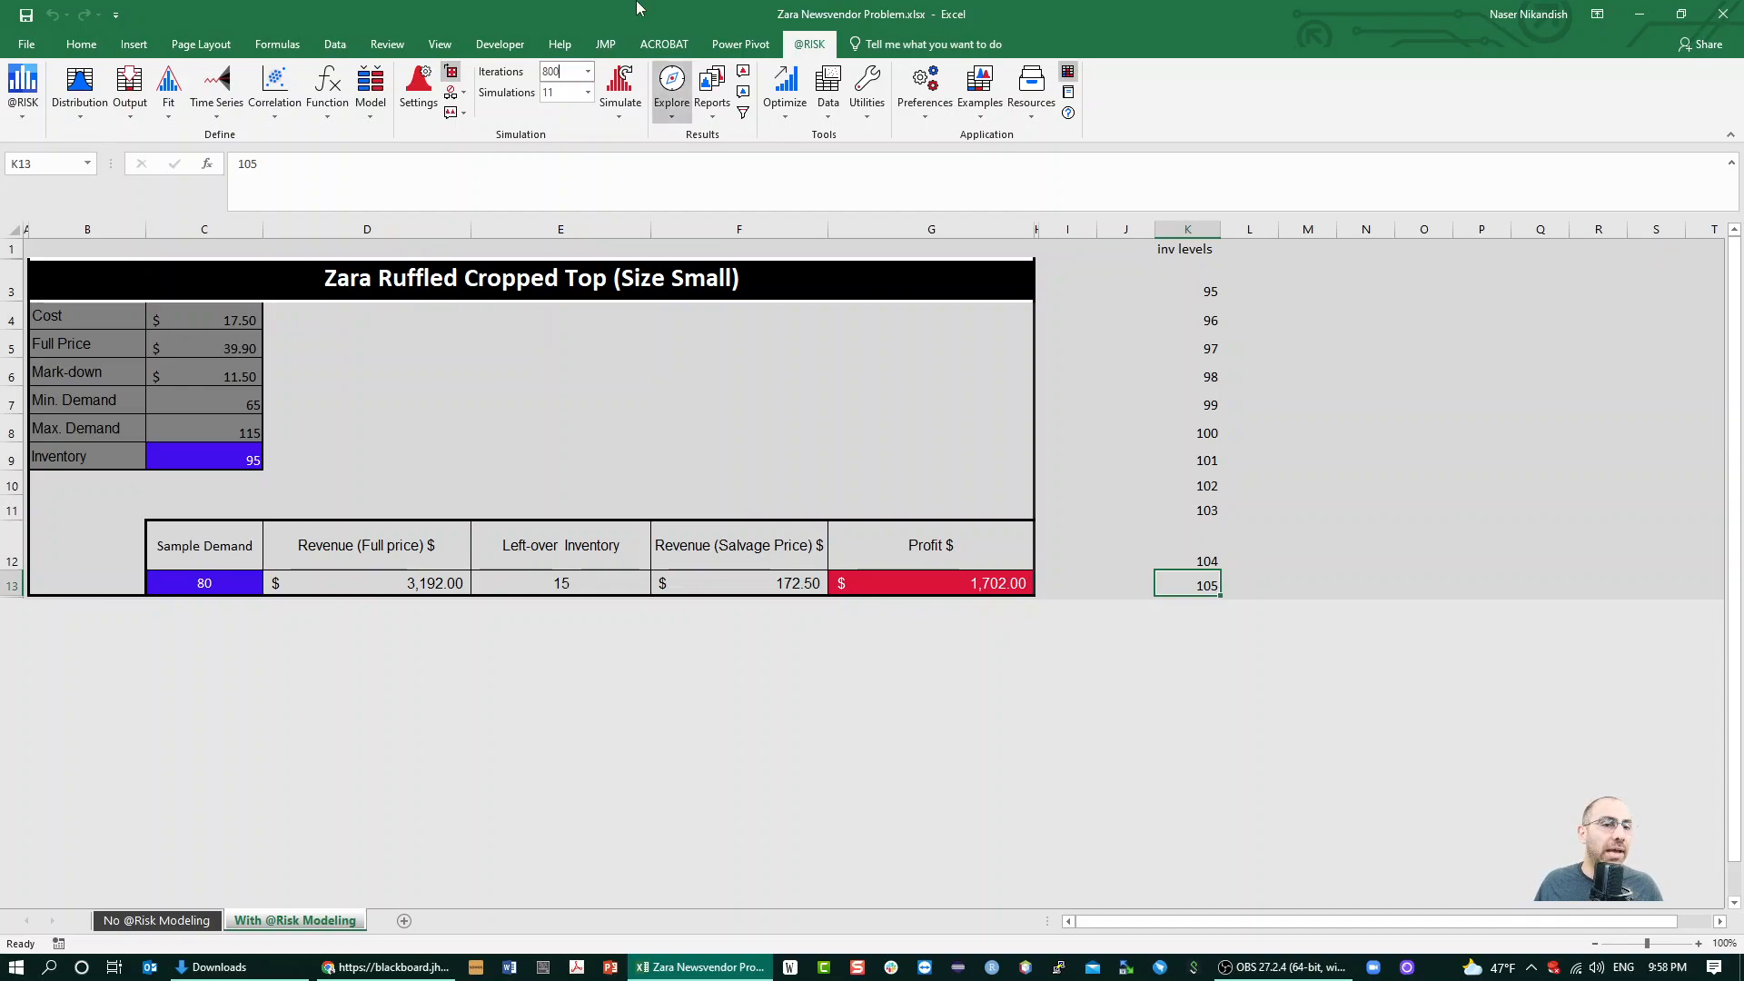
left_click(449, 435)
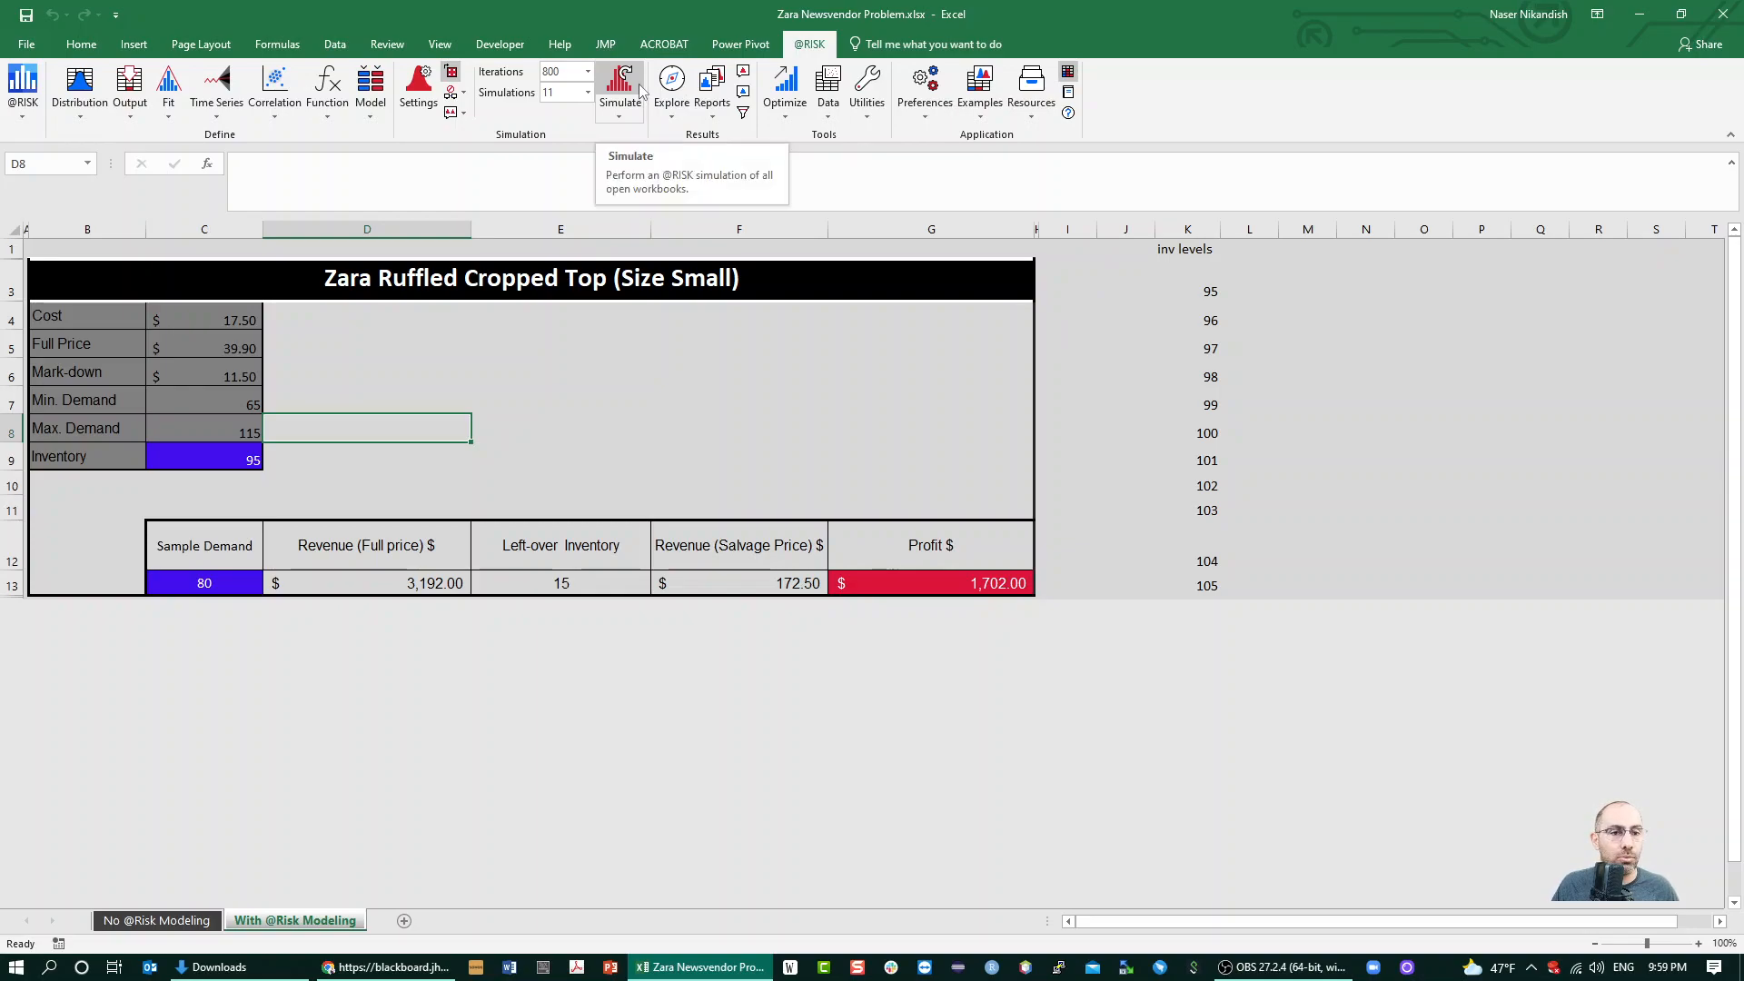
left_click(452, 93)
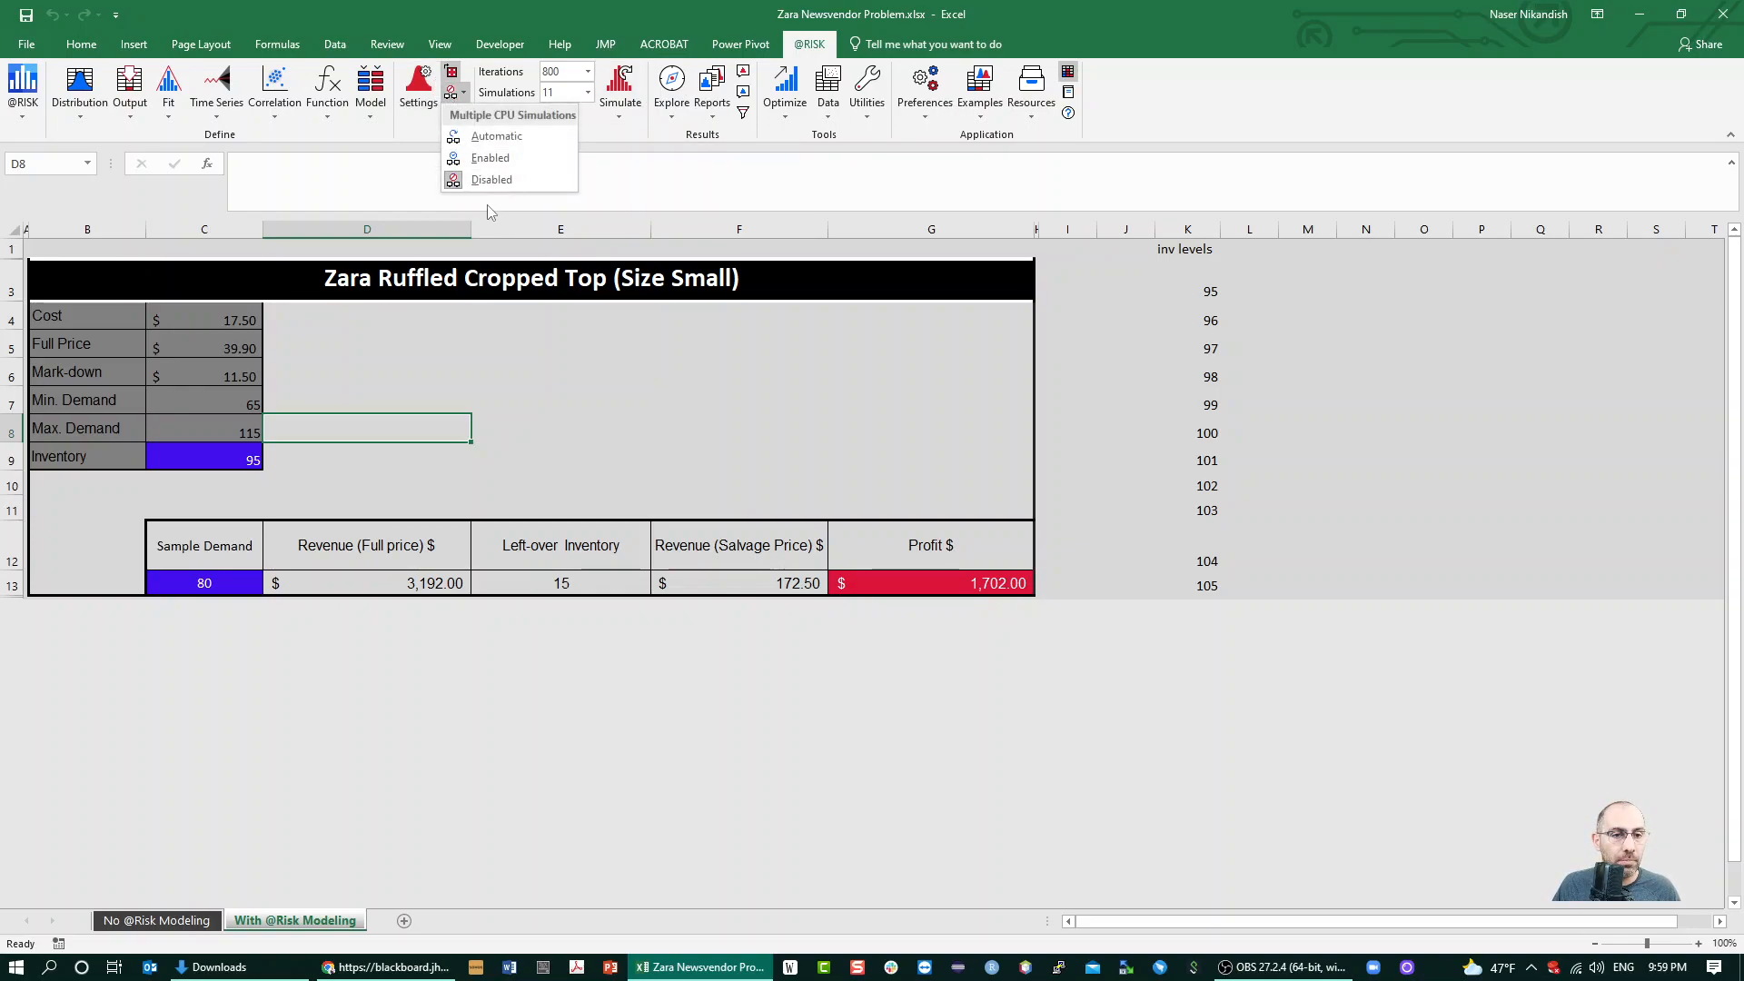
left_click(620, 88)
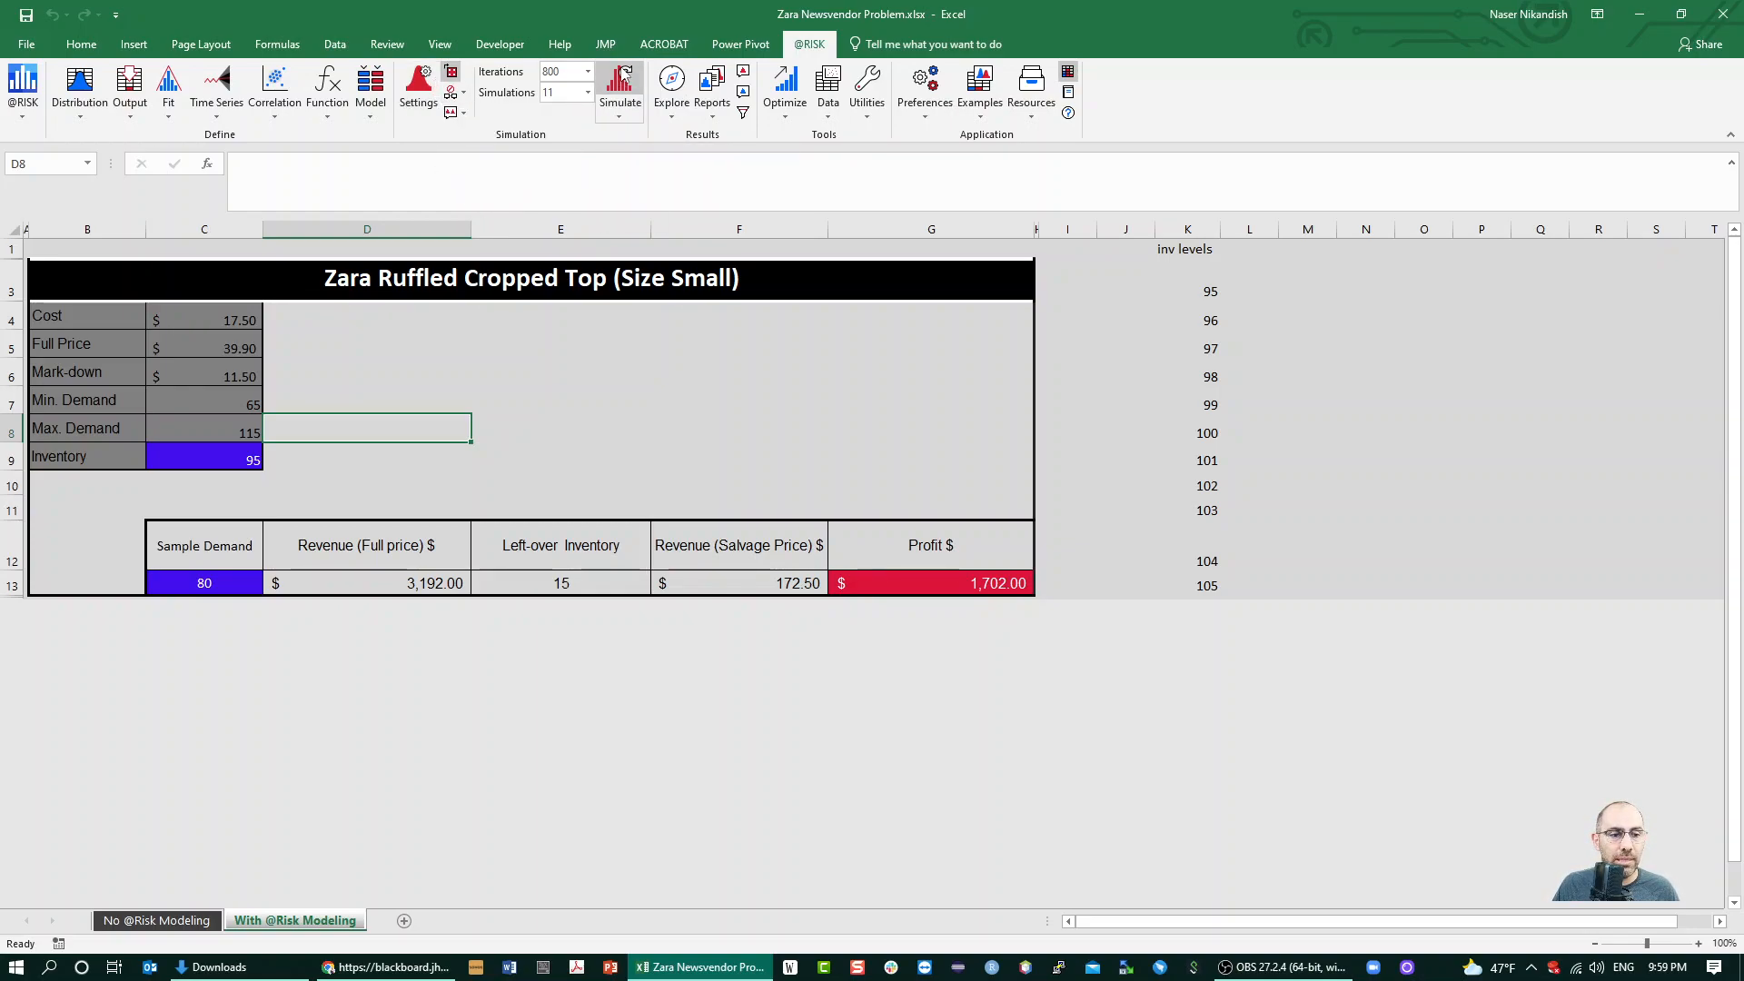
left_click(623, 76)
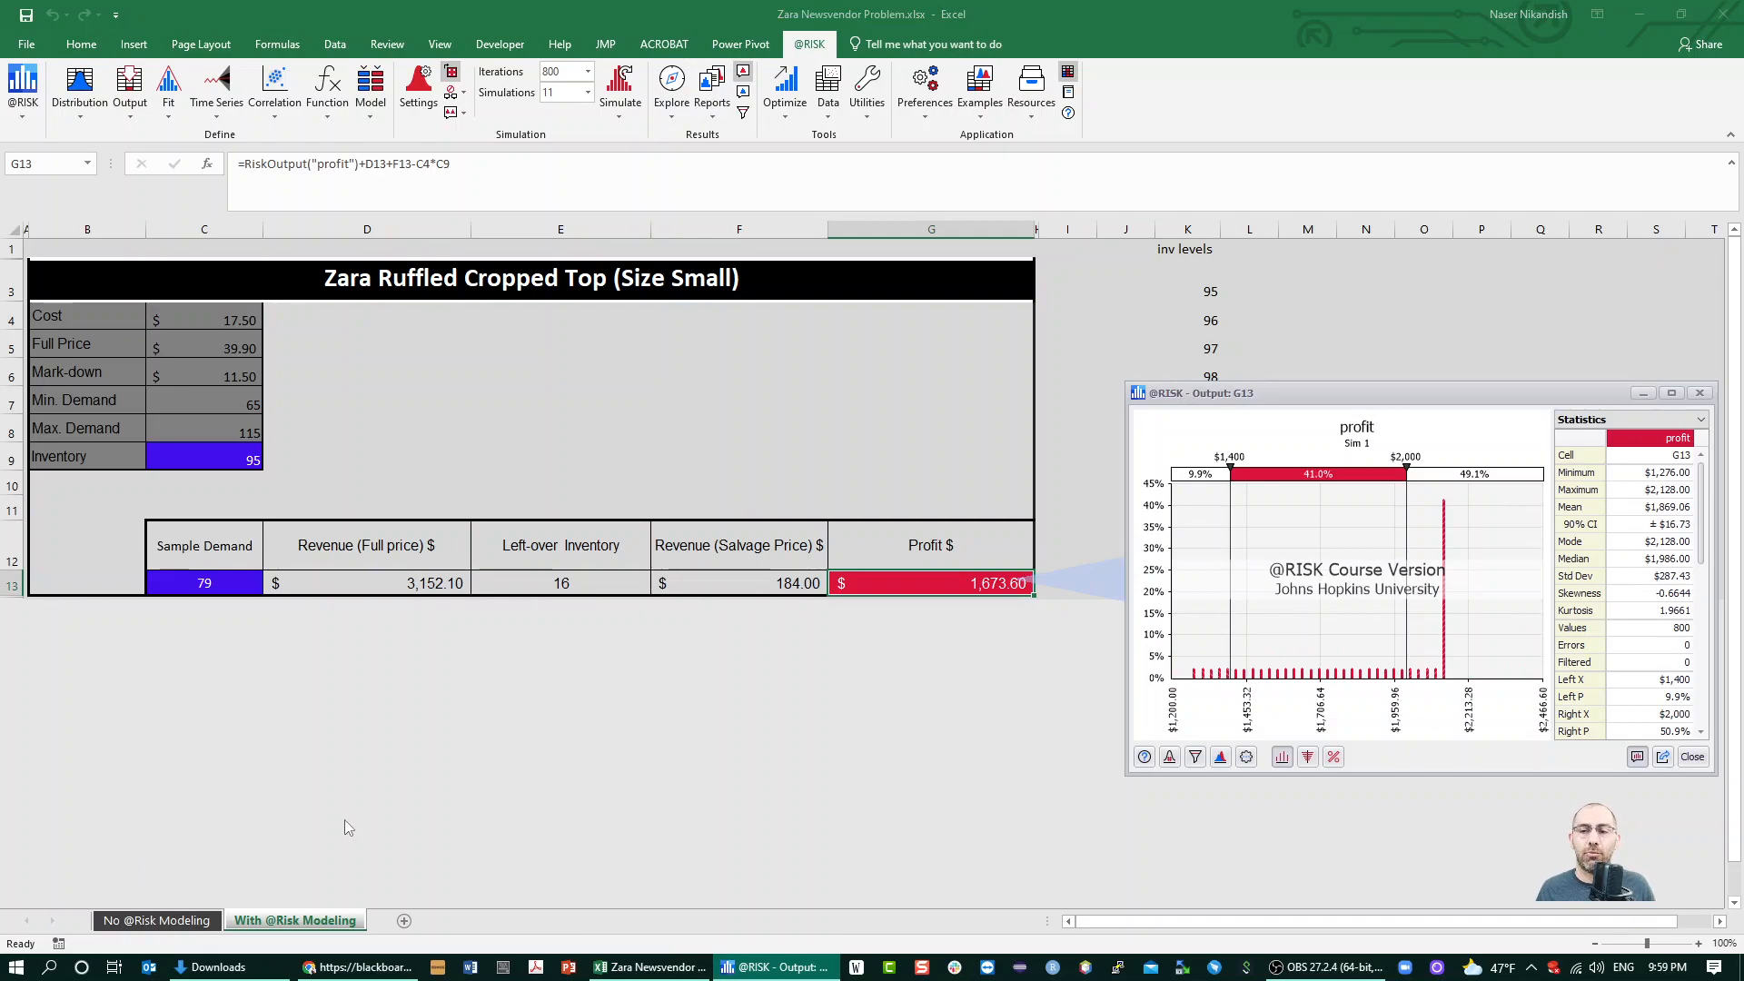
left_click_drag(1478, 413, 762, 397)
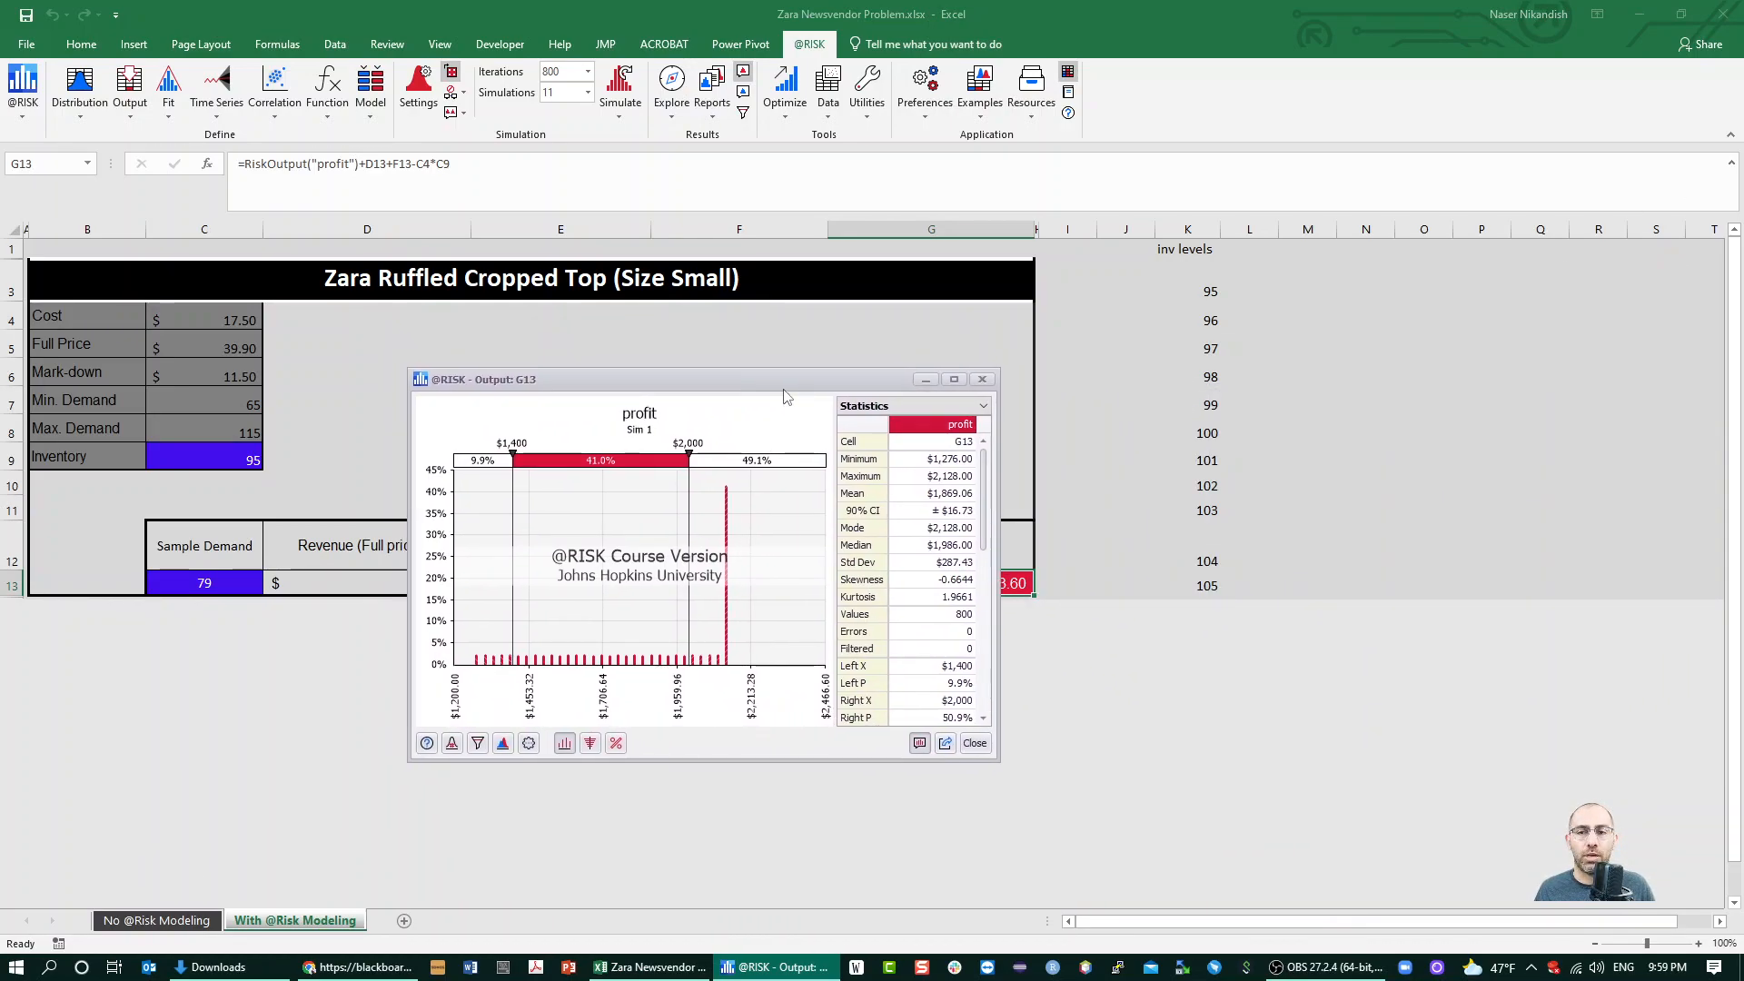
Relate the Sim 1 profit results to the first inventory level in K3, and display the Sim 2 results
left_click(1172, 295)
left_click(1136, 309)
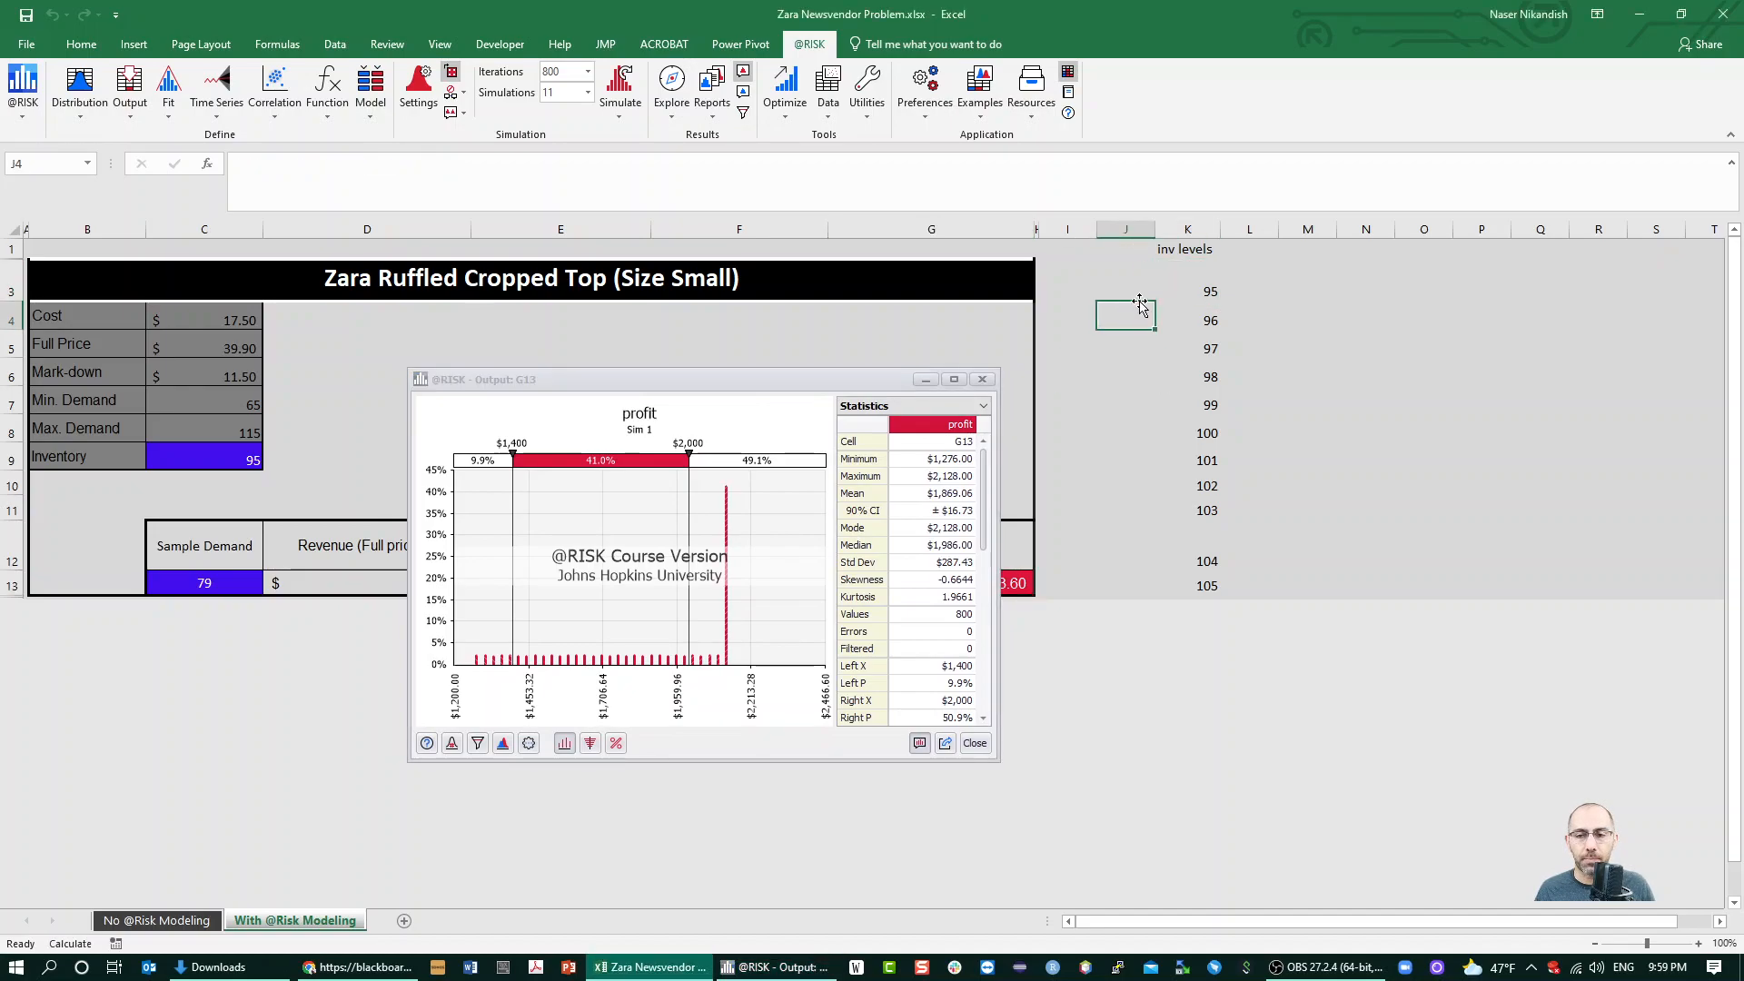
left_click(1143, 300)
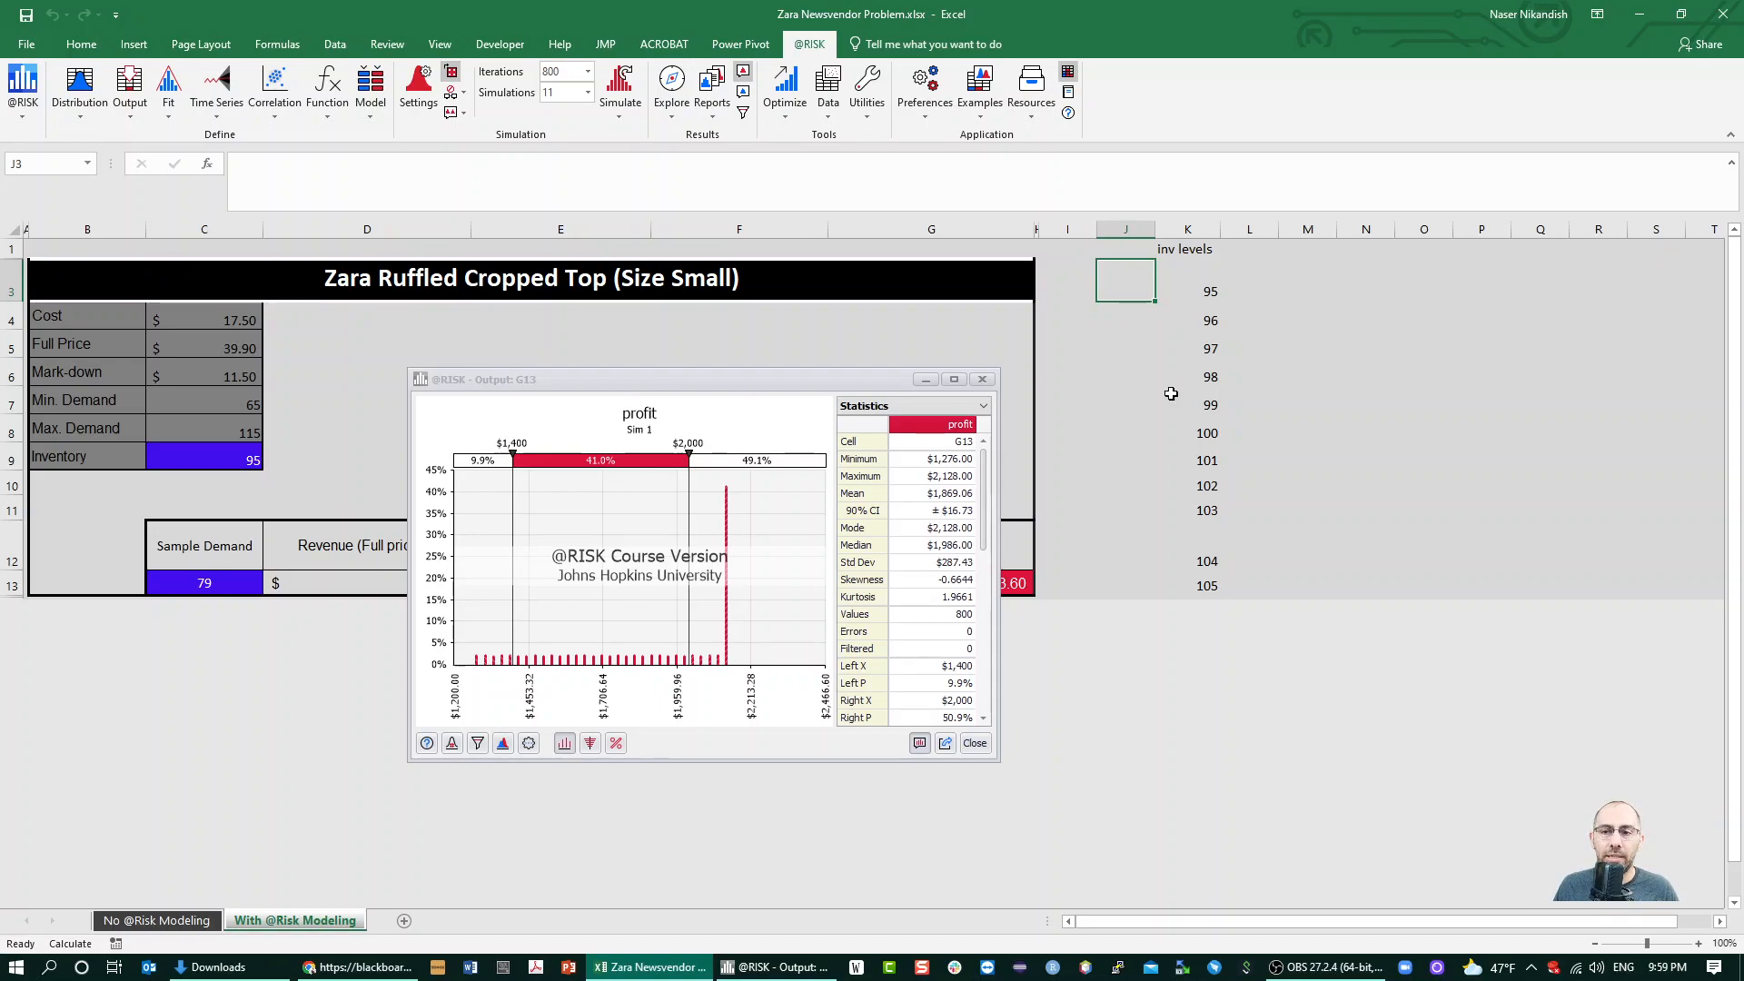
left_click(1193, 292)
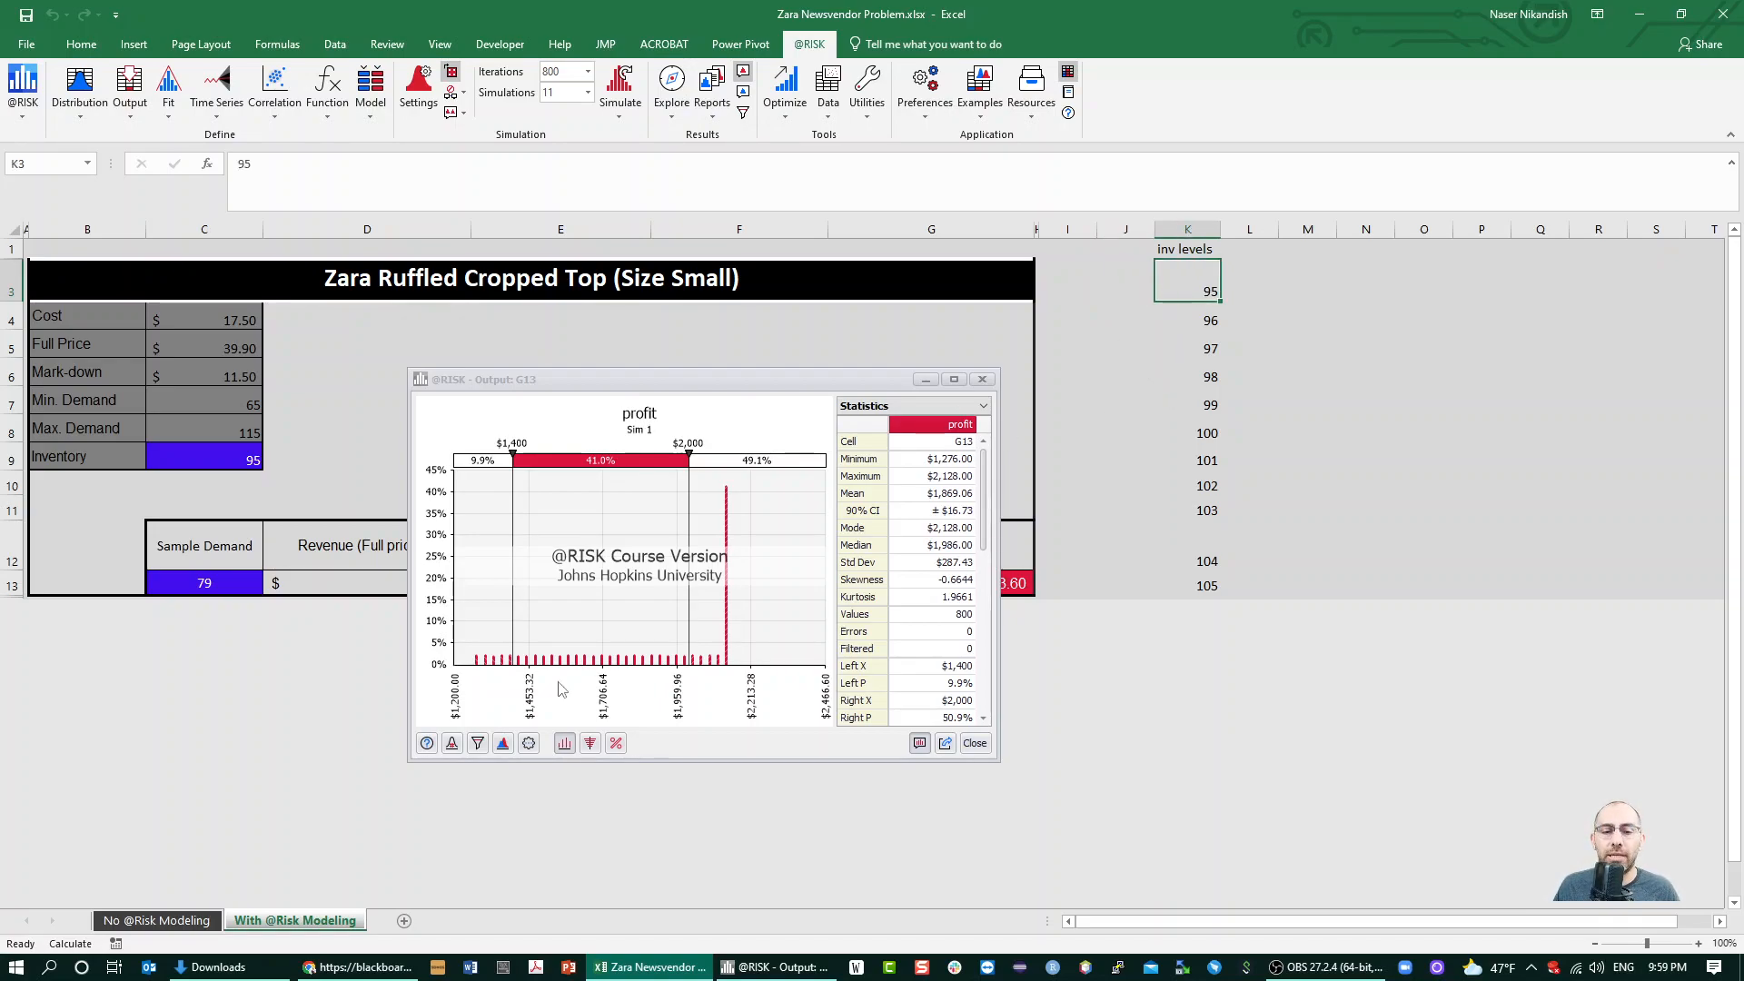
left_click(453, 743)
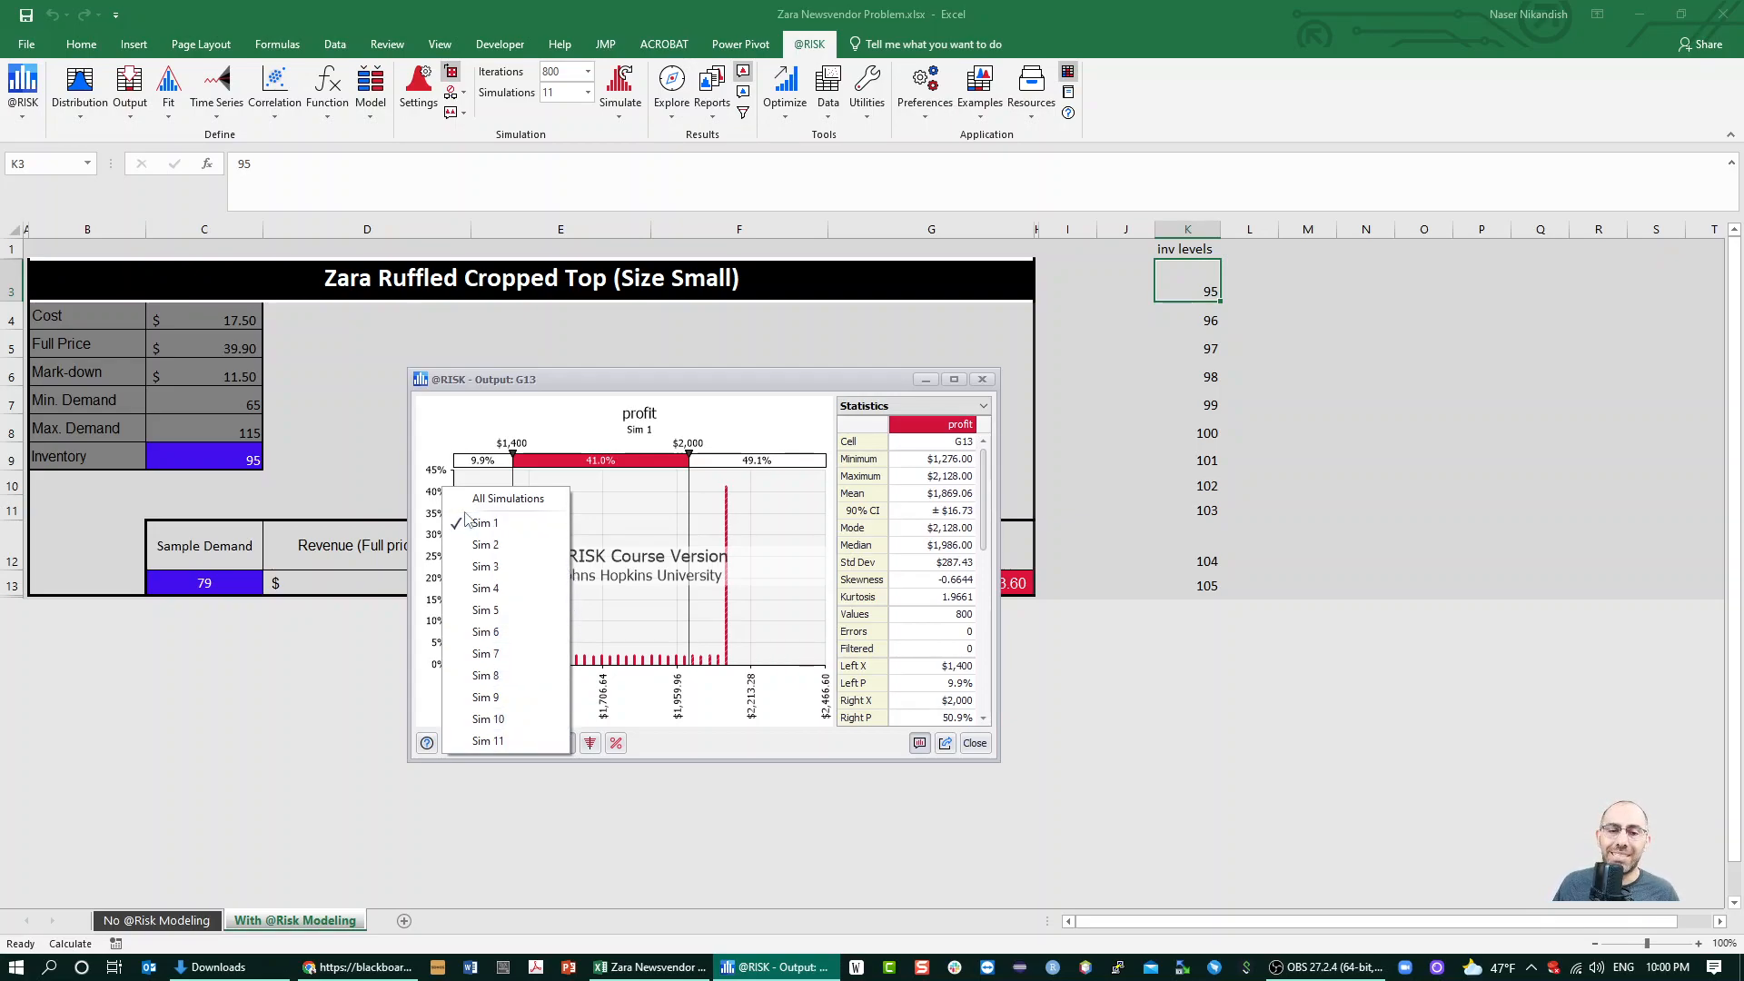
left_click(509, 548)
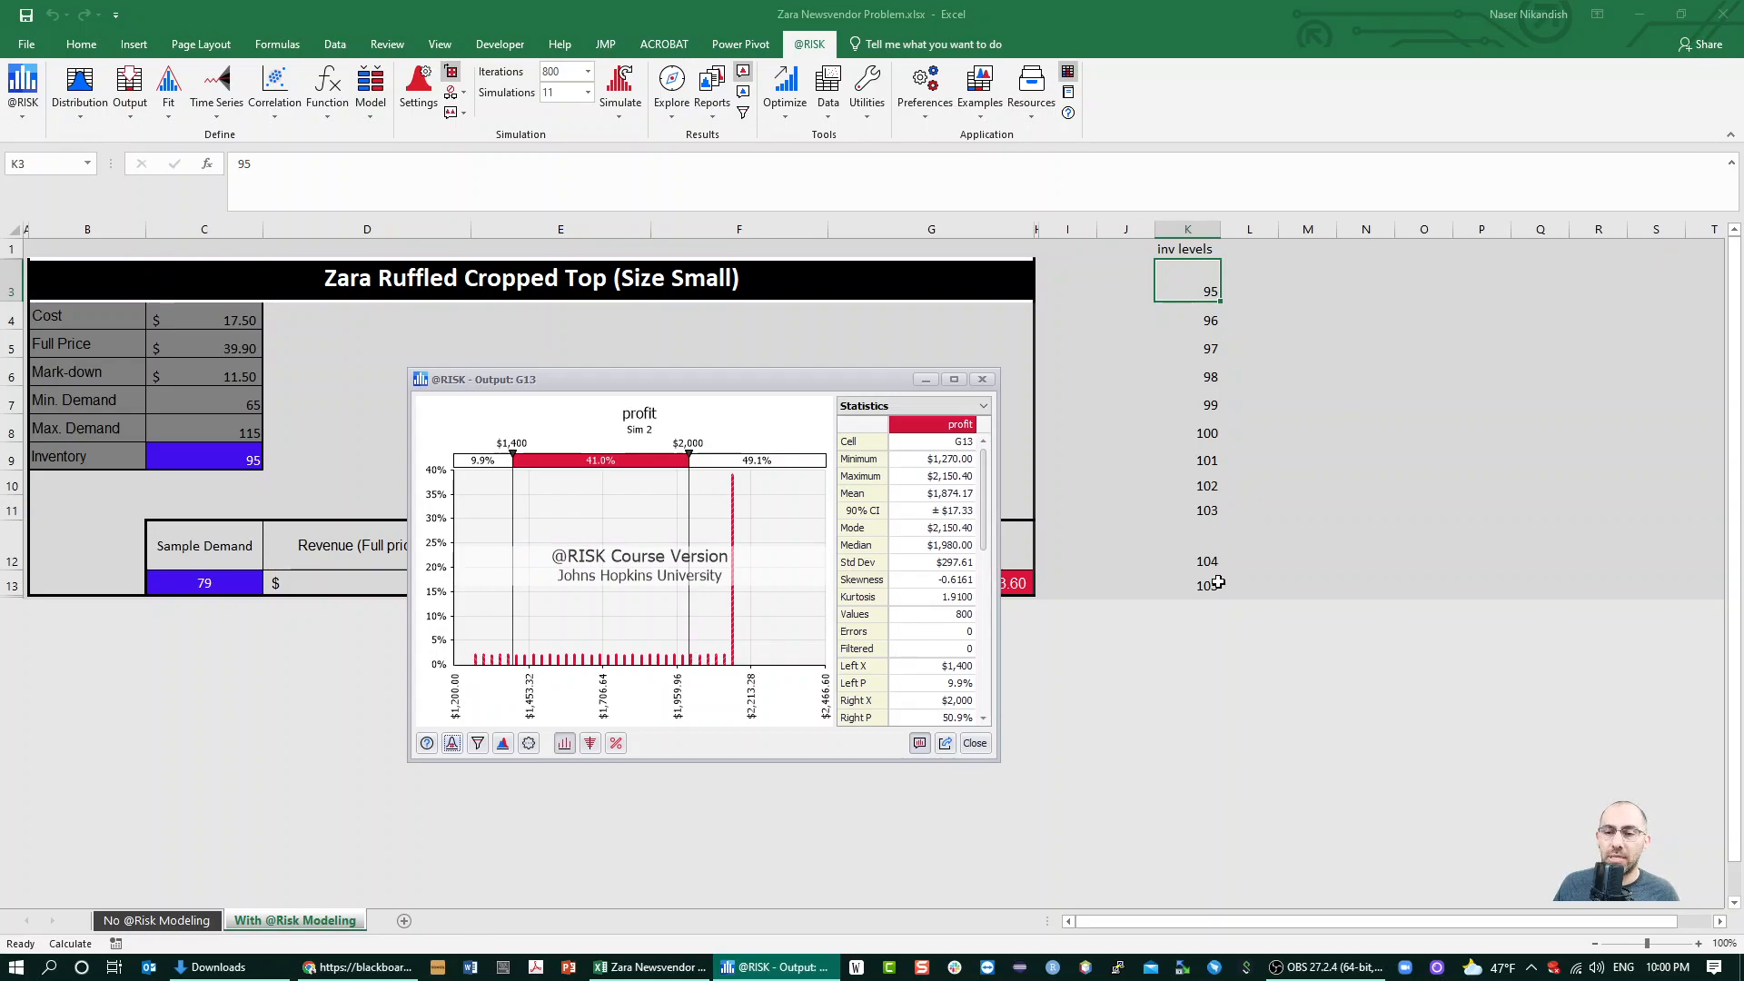
Display the Sim 11 profit results, which belong to the last inventory level in K13
left_click(1203, 588)
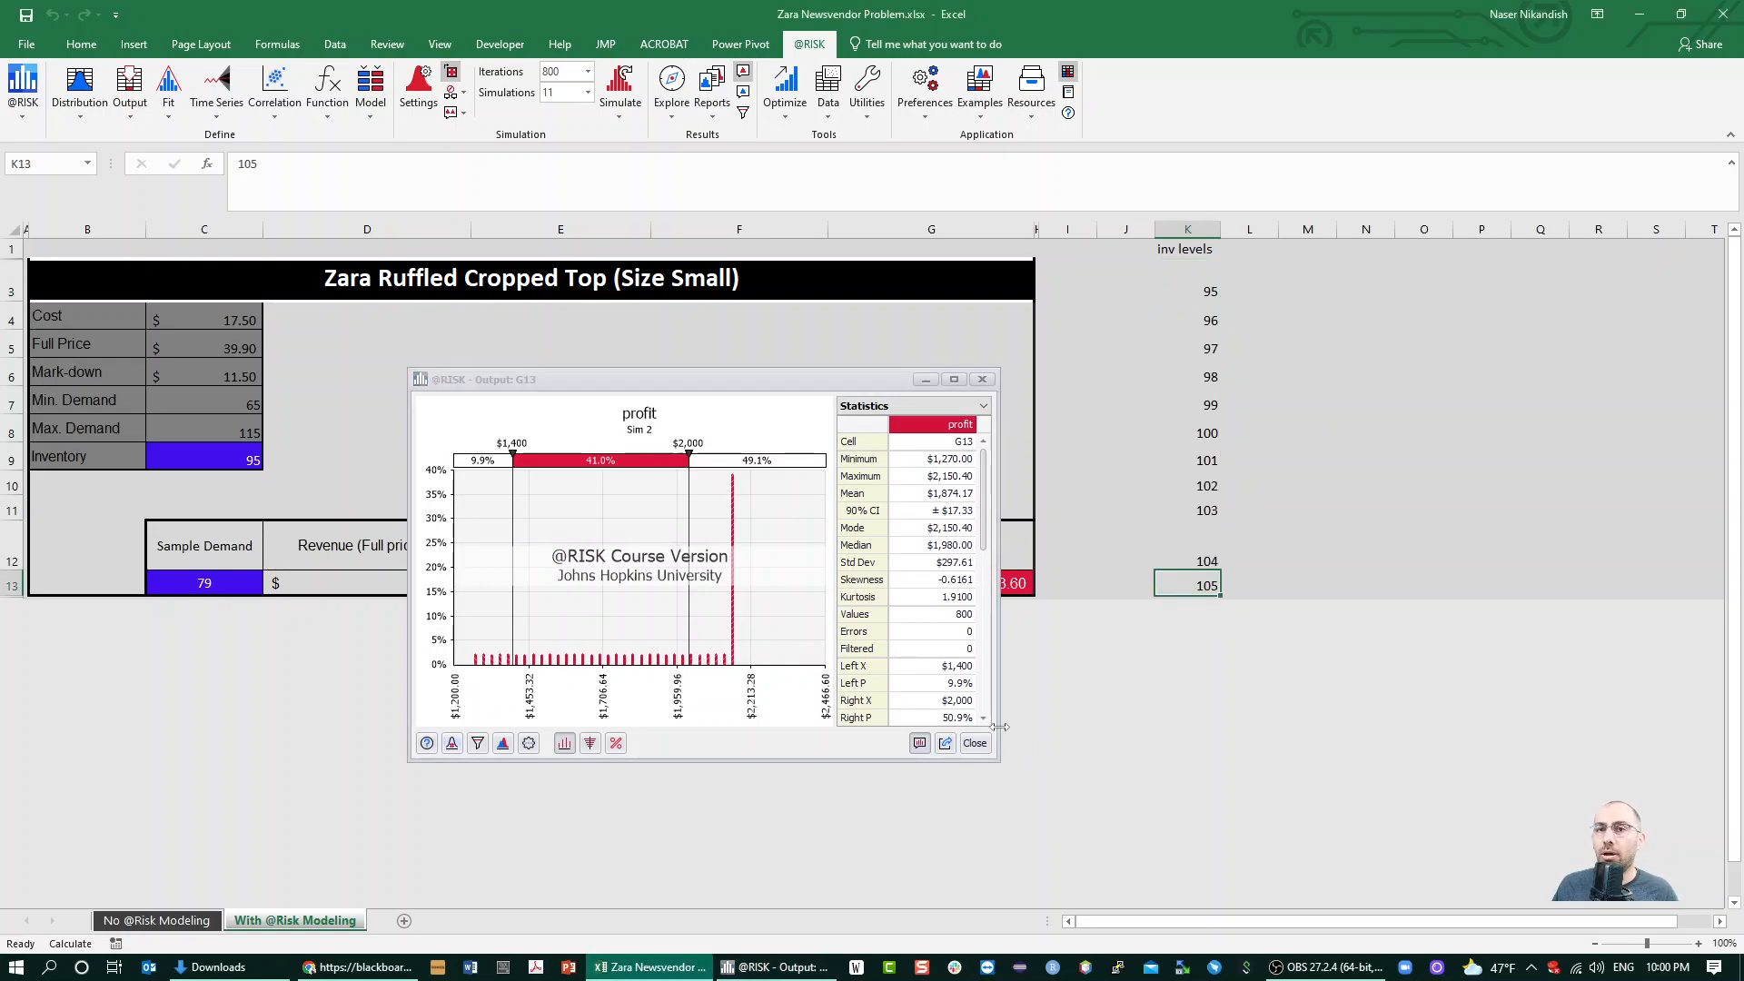
left_click(457, 744)
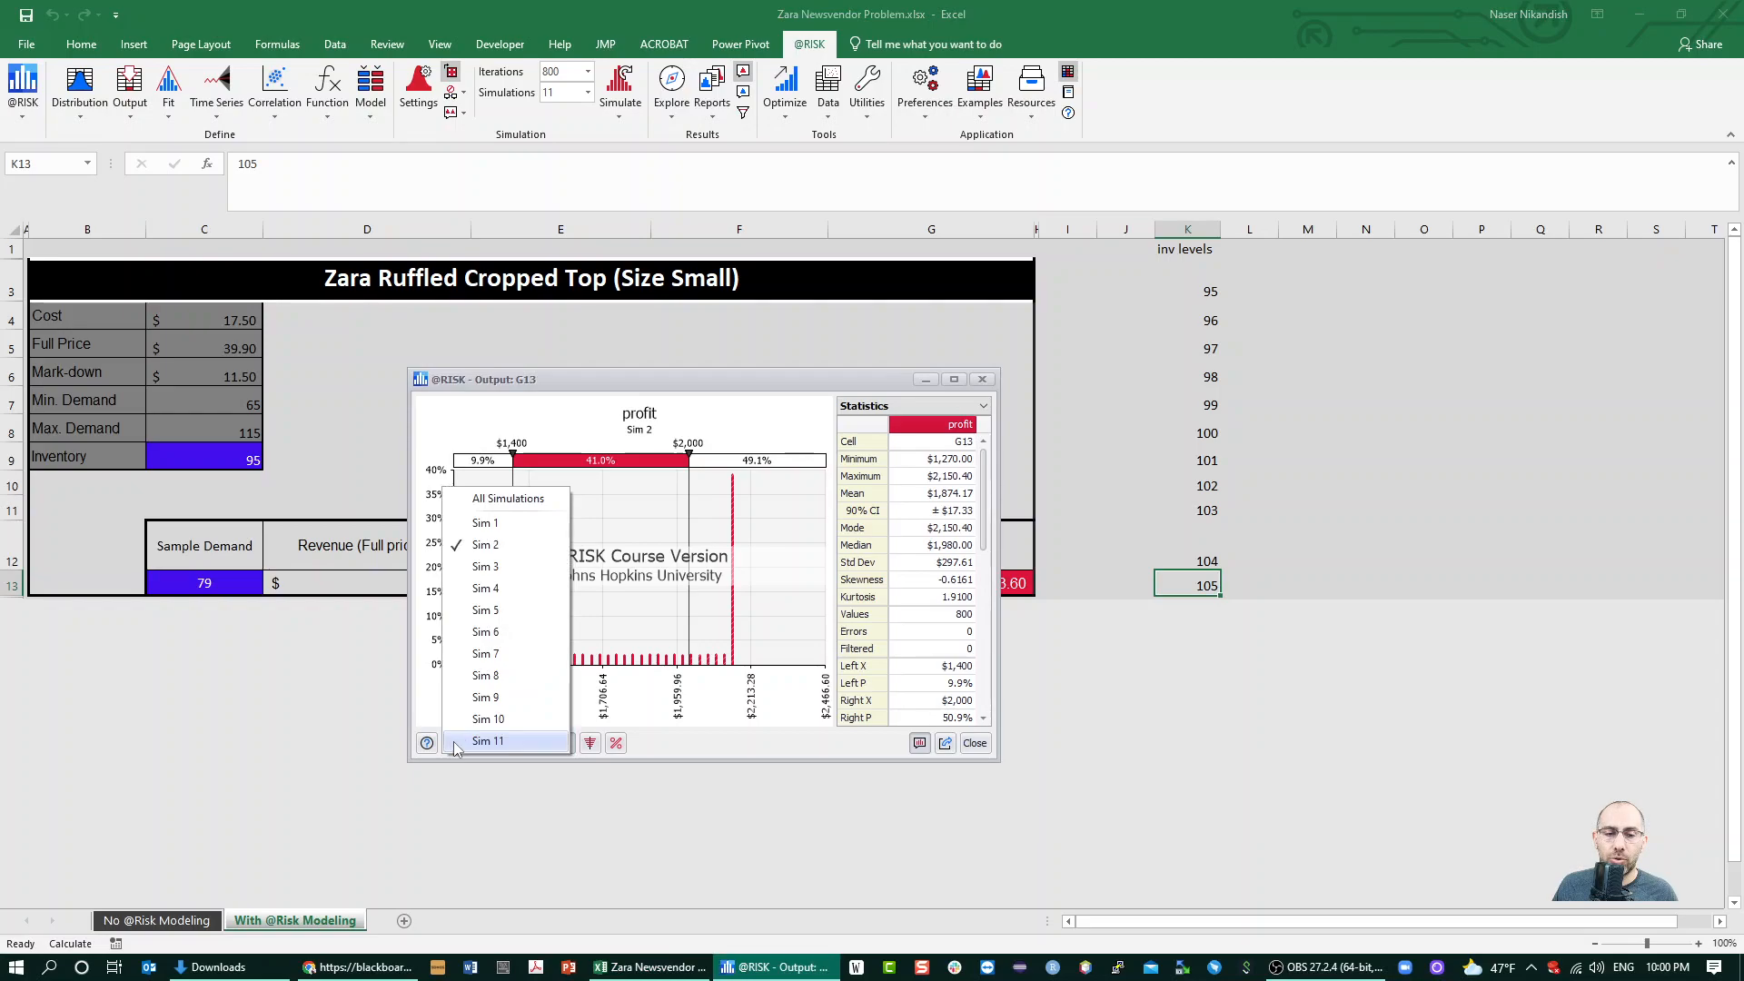
left_click(505, 738)
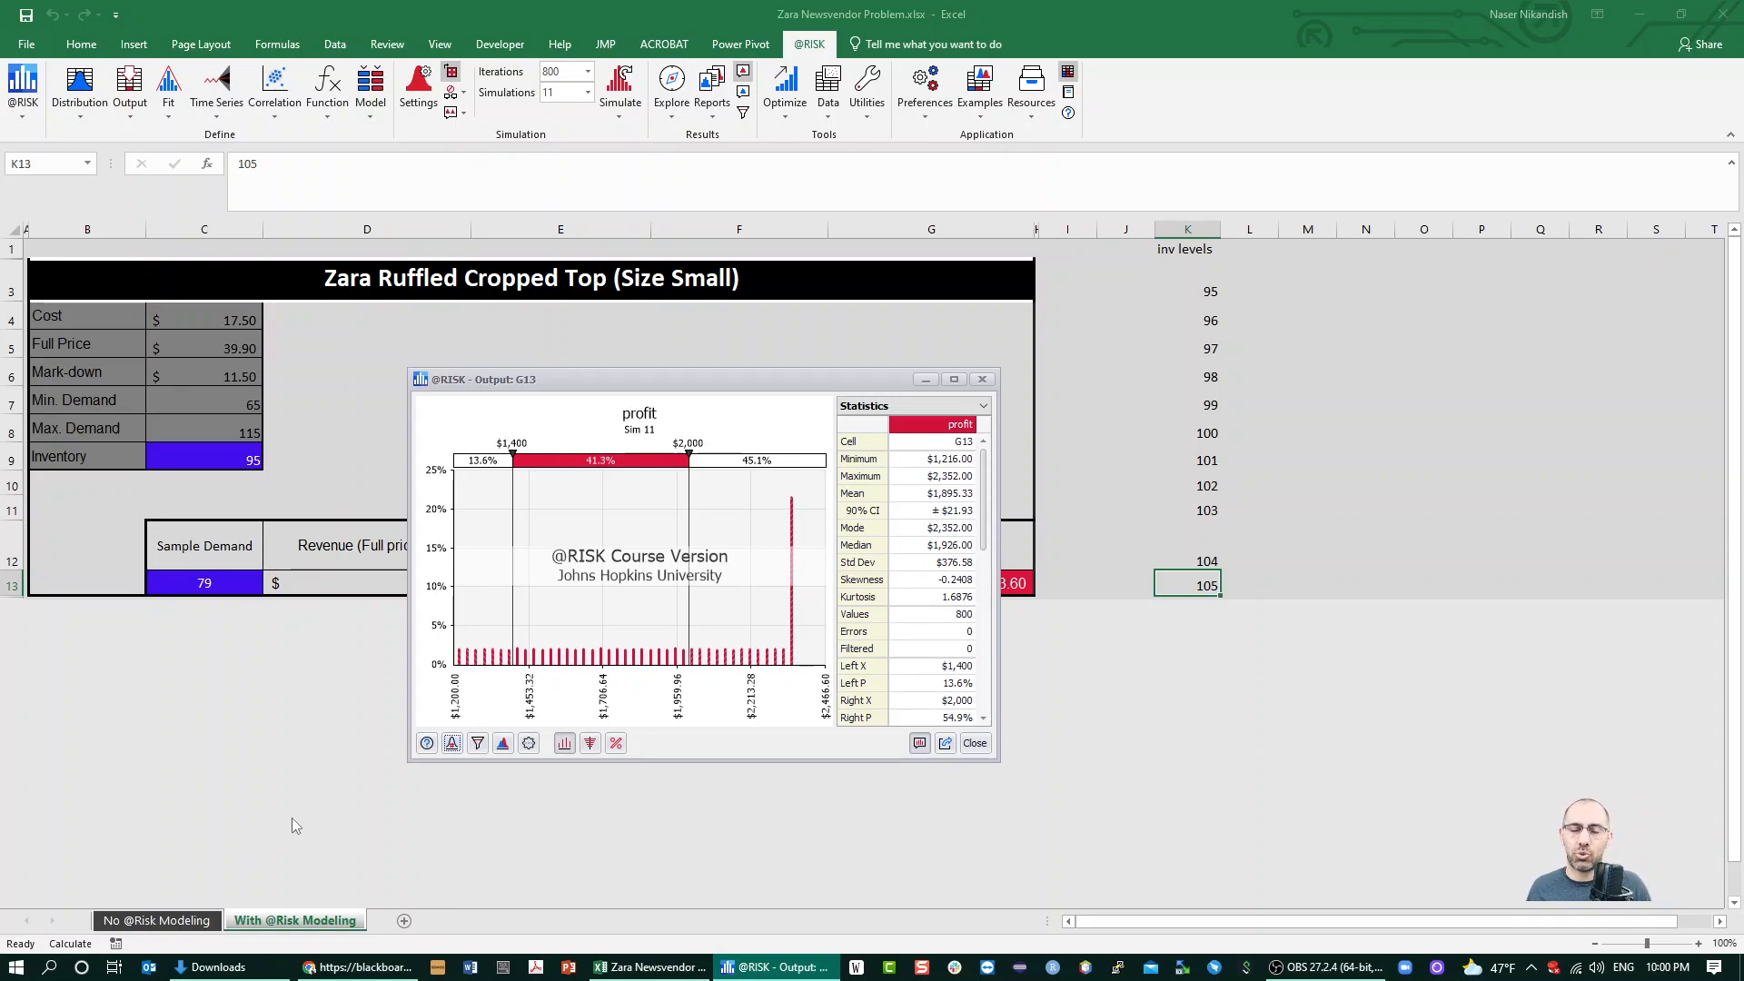
Display all simulations together in the profit output window and widen its statistics table to show every simulation column
left_click(451, 743)
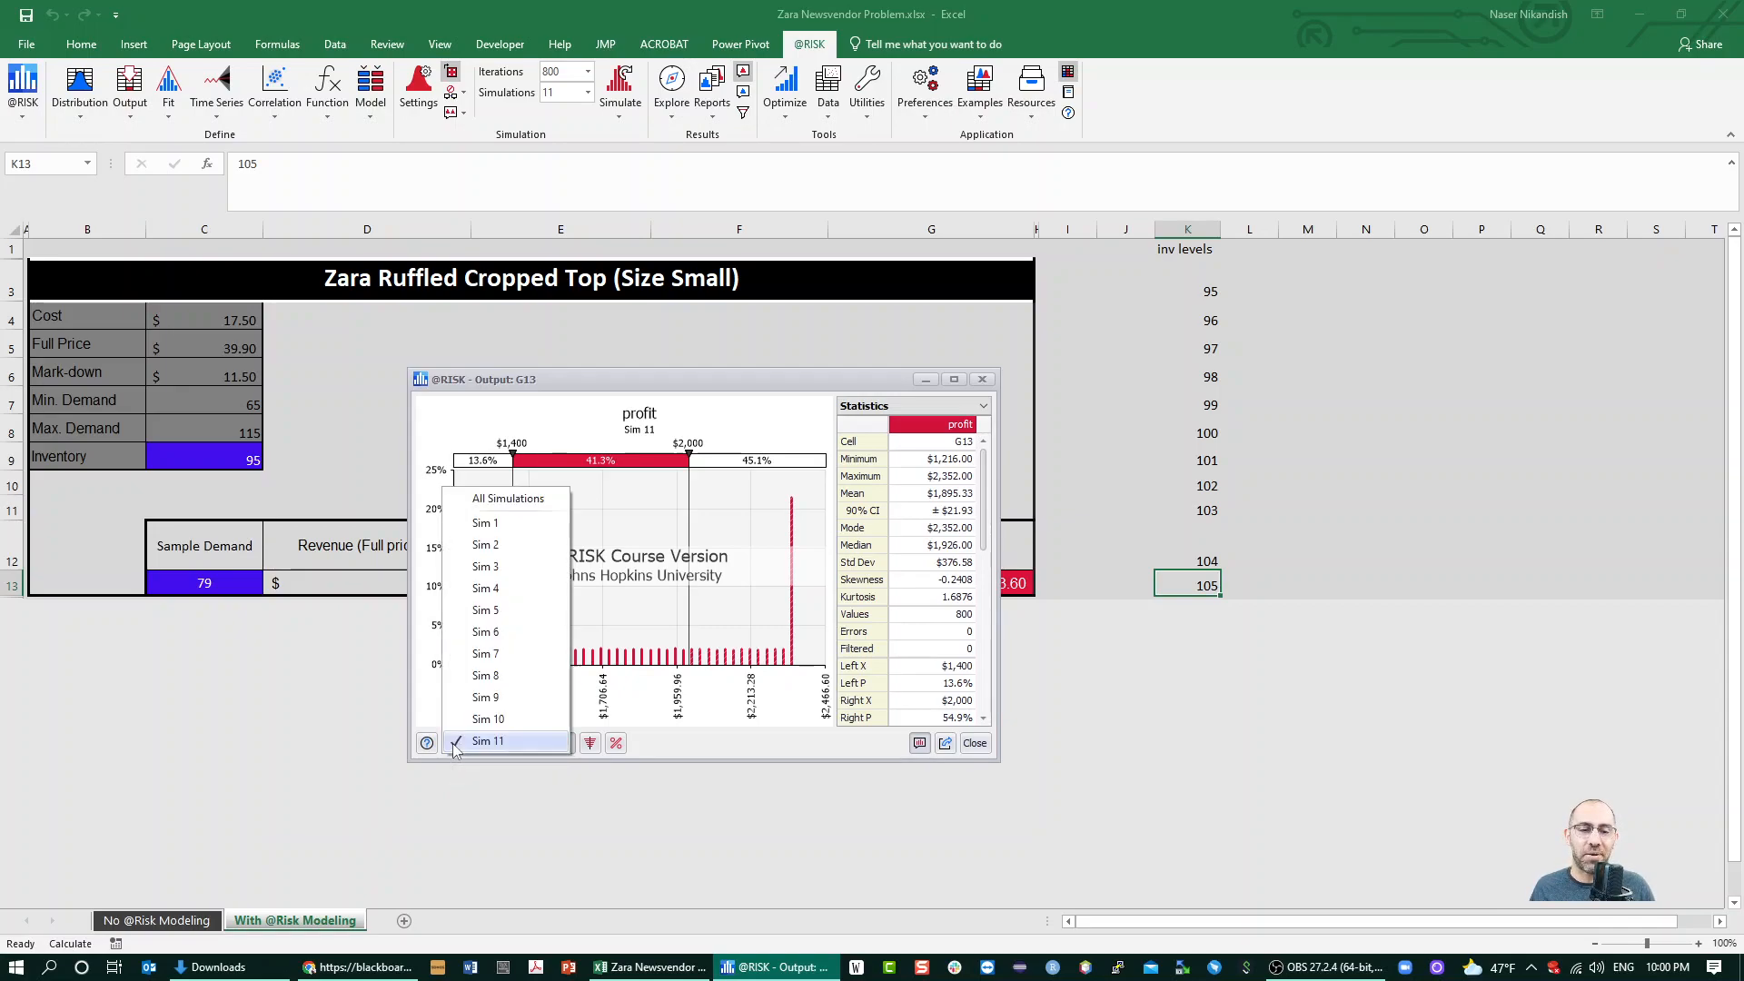
left_click(507, 500)
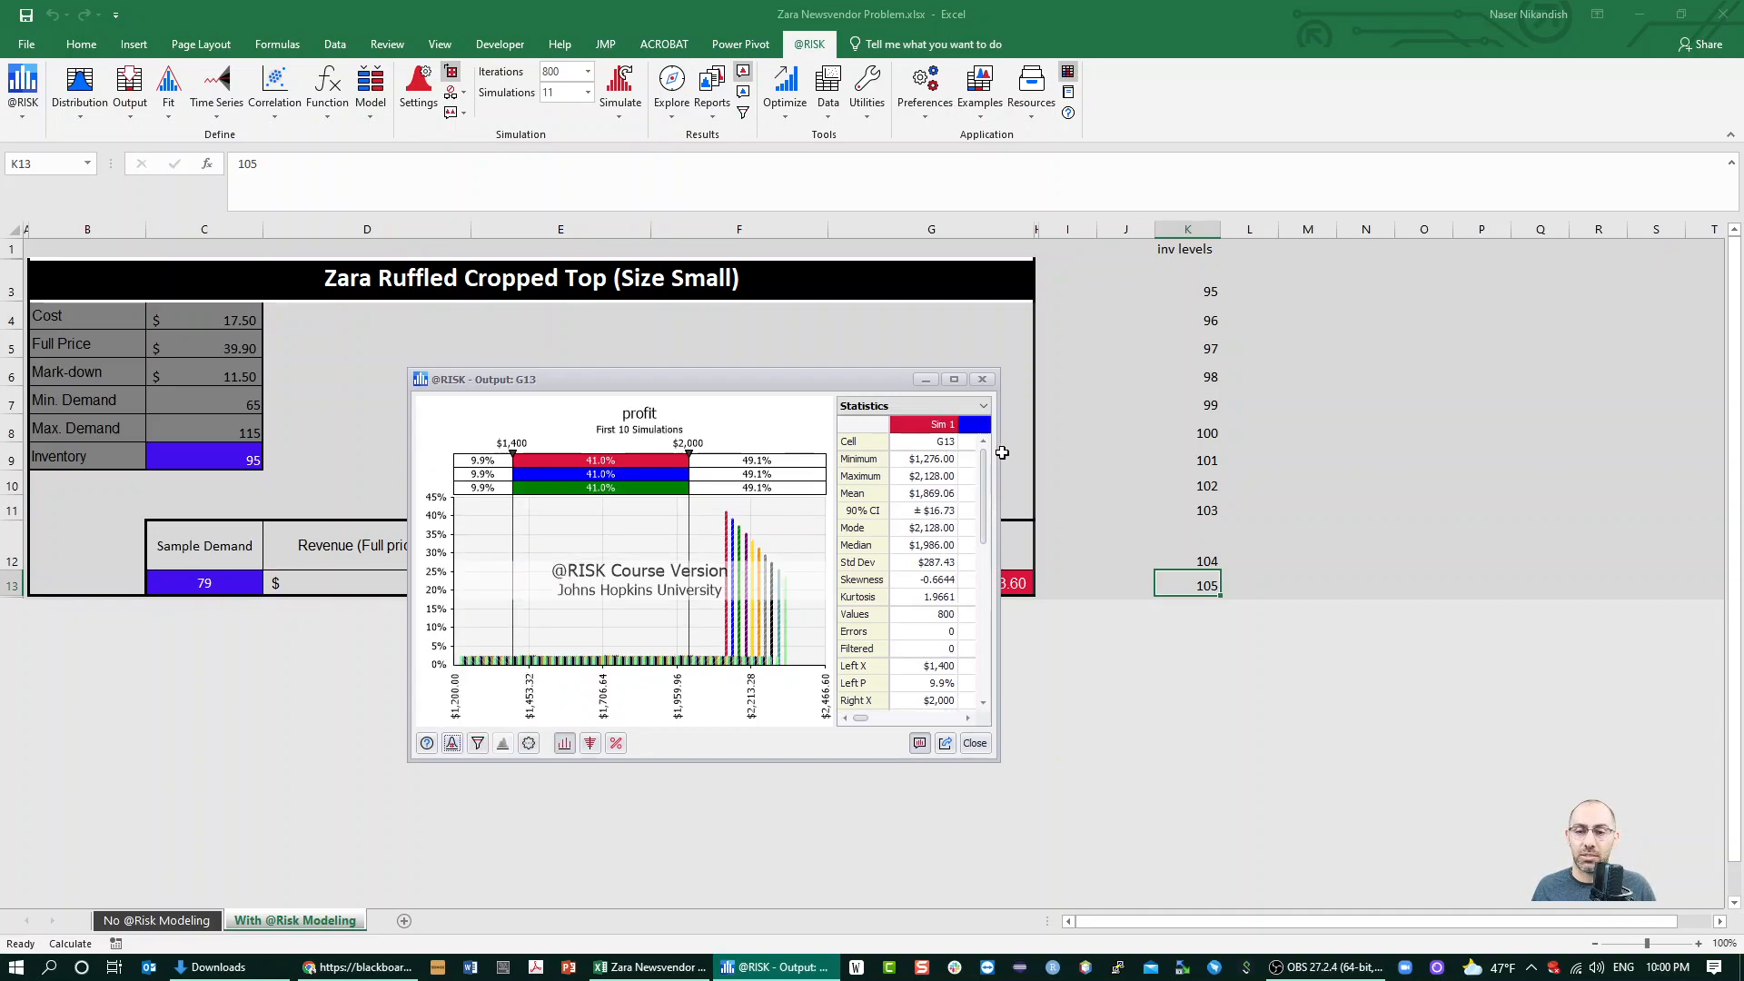
left_click_drag(997, 447, 1586, 447)
left_click_drag(1420, 417, 547, 545)
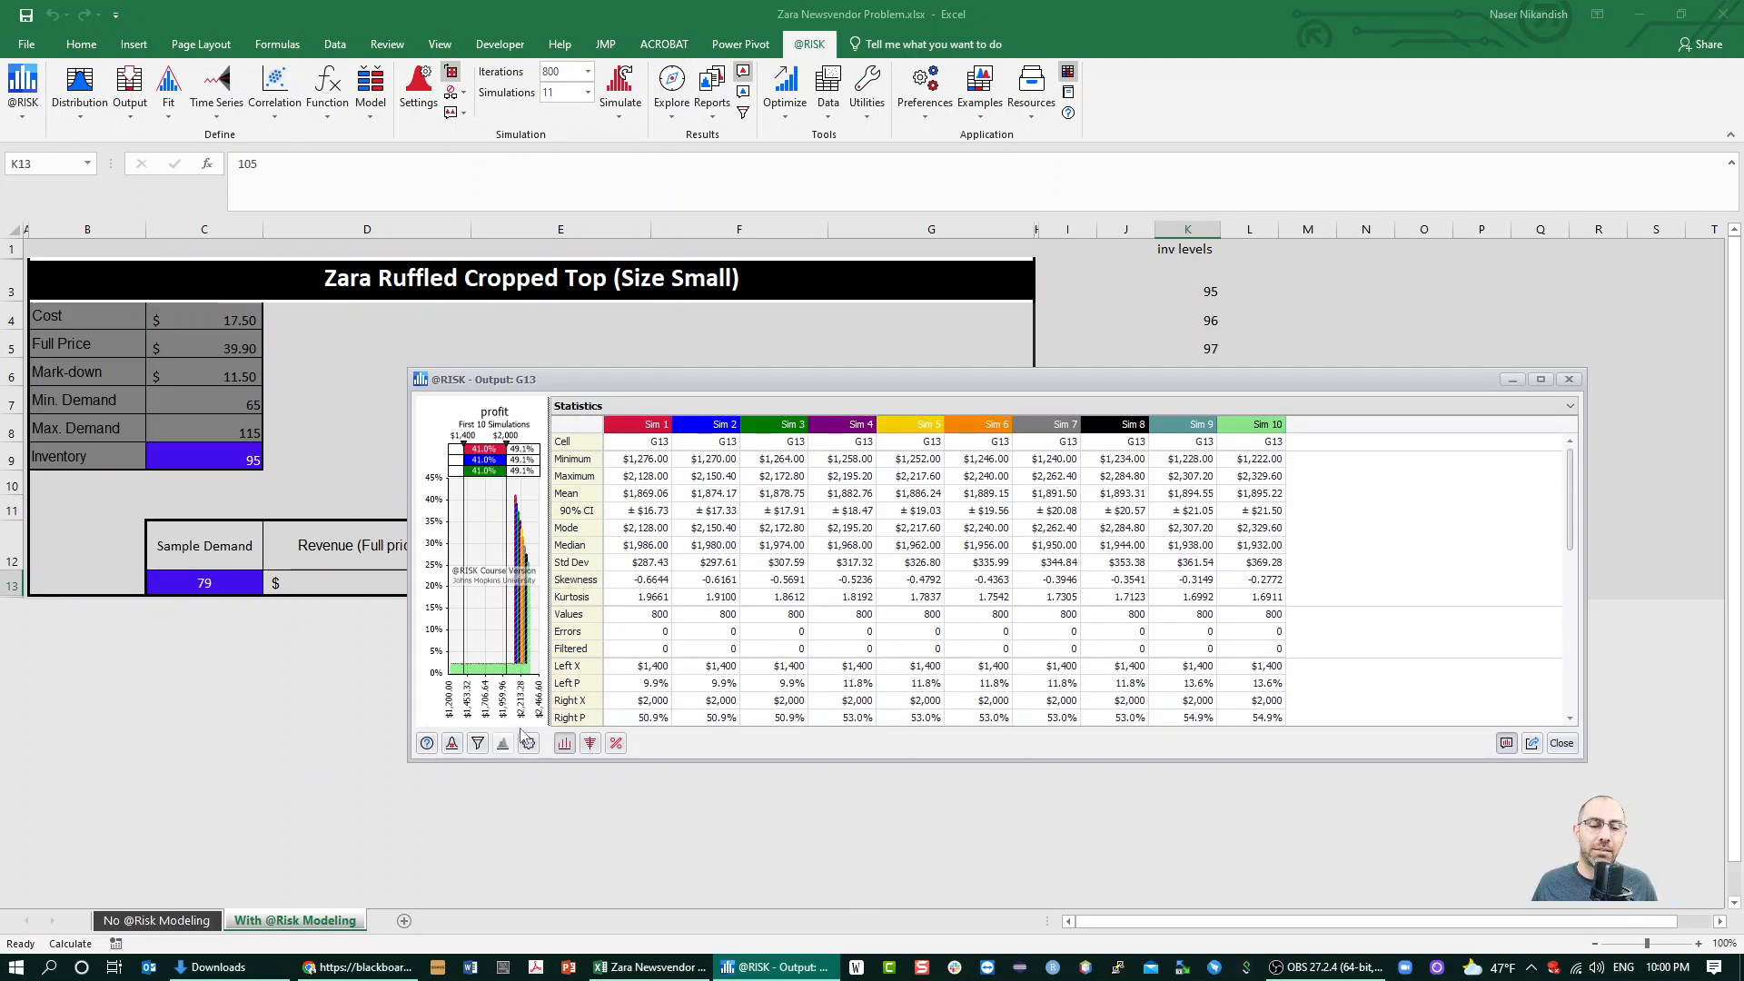
Examine the mean profit of each simulation against the inventory levels in column K, and check the list of available simulations
left_click(452, 745)
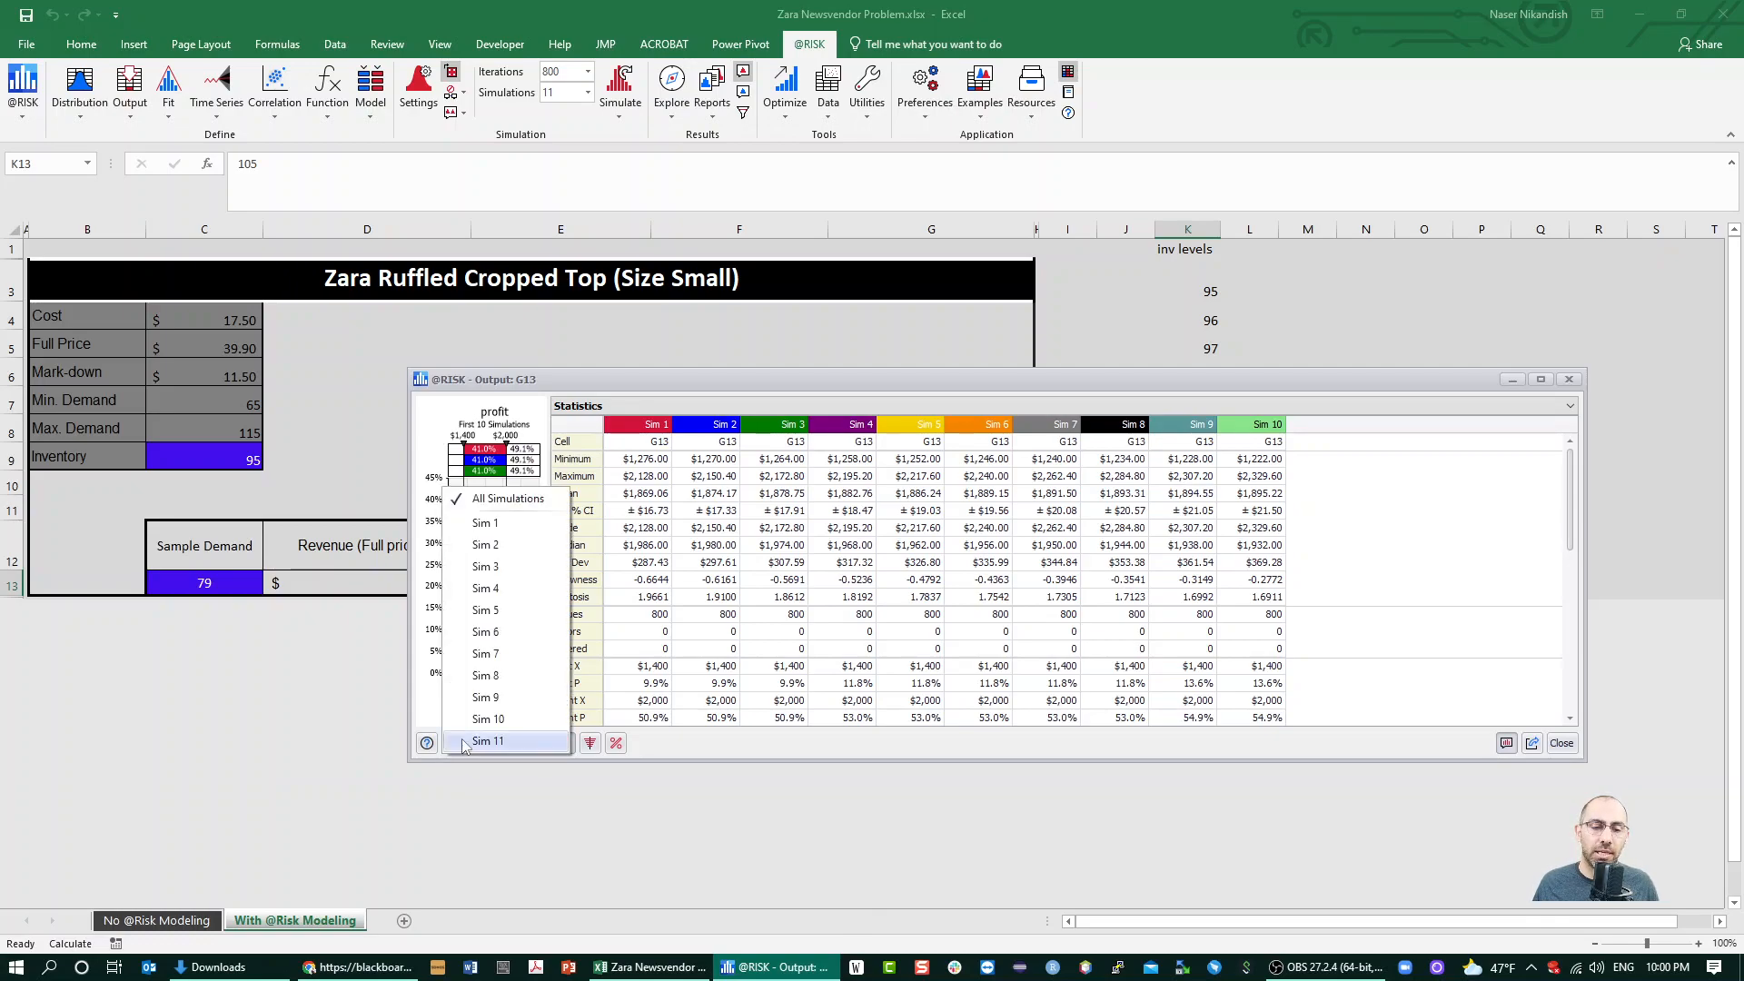
left_click(498, 501)
left_click(663, 497)
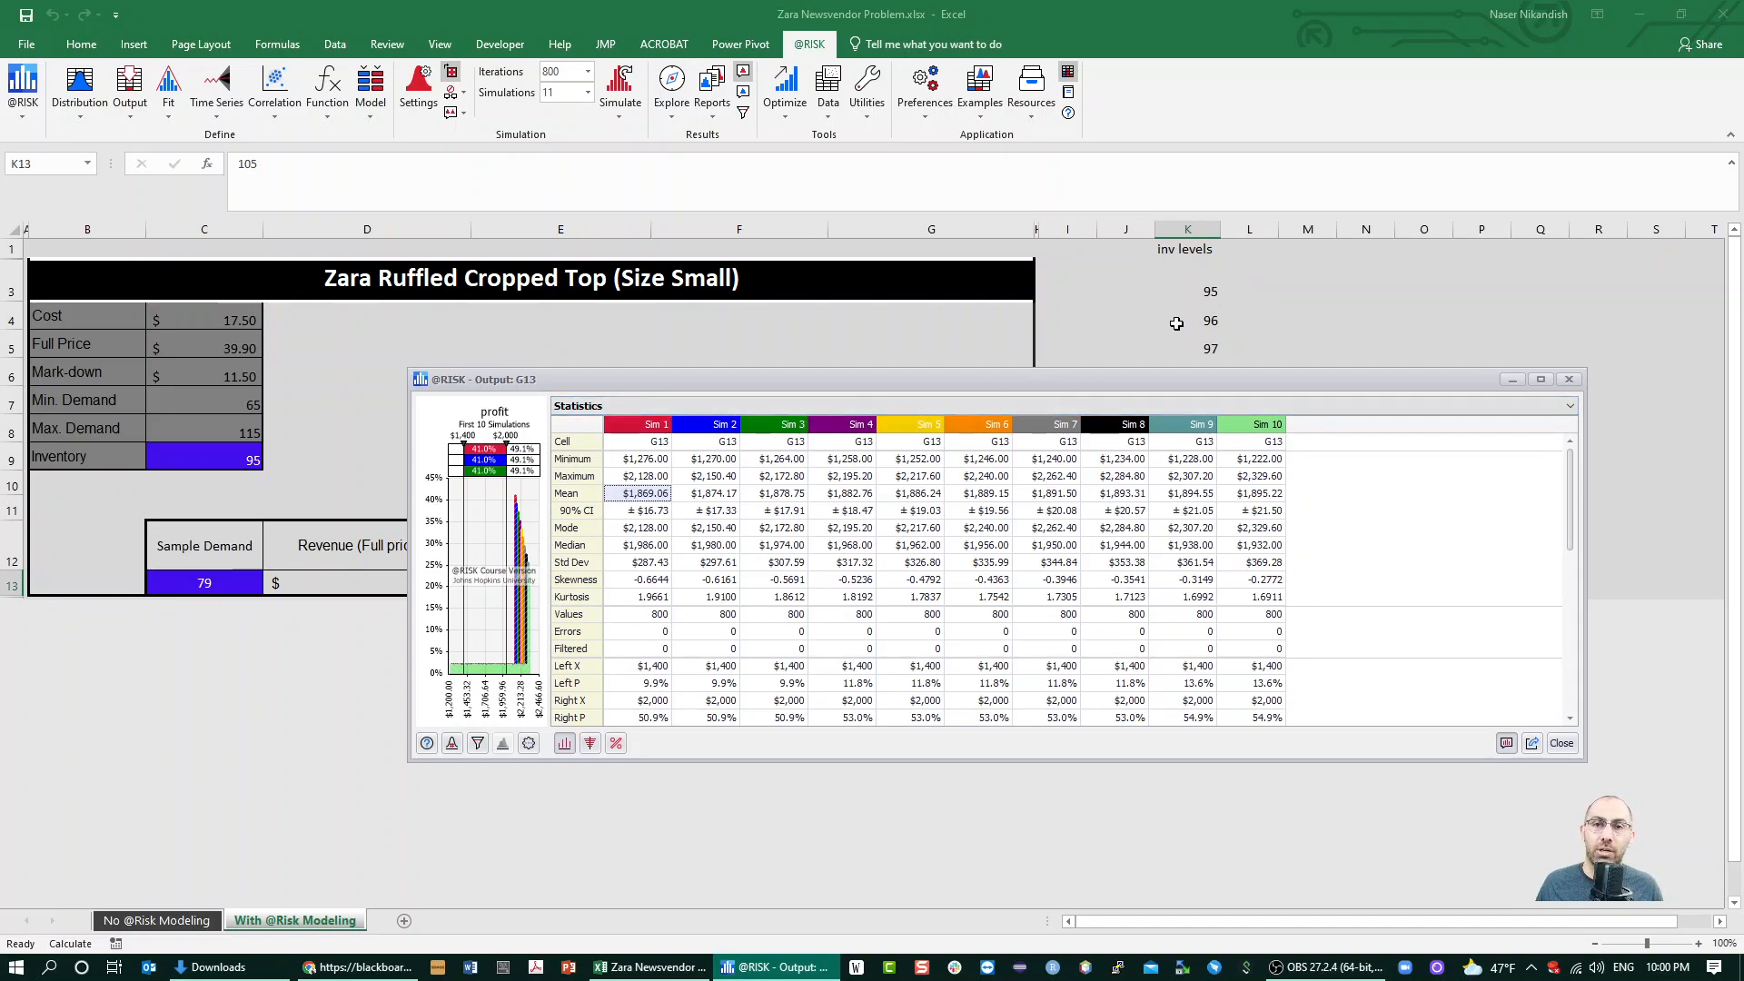
left_click_drag(1414, 378, 892, 341)
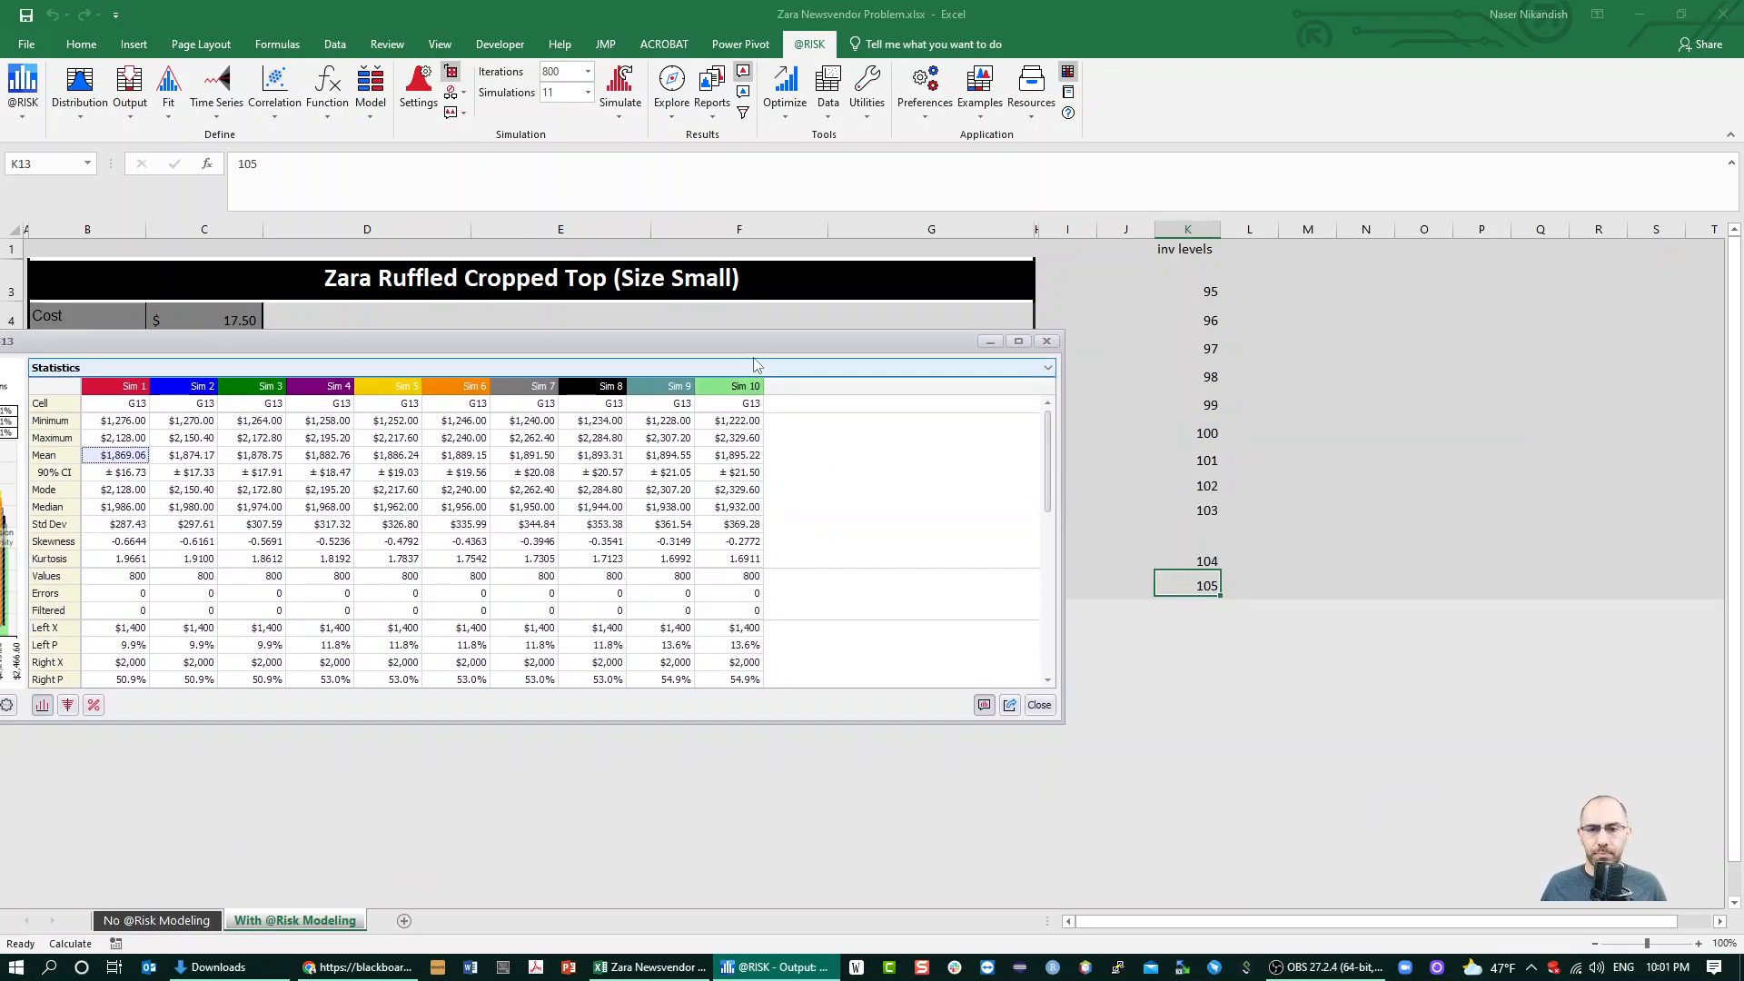
left_click_drag(759, 340, 837, 424)
left_click_drag(598, 417, 888, 289)
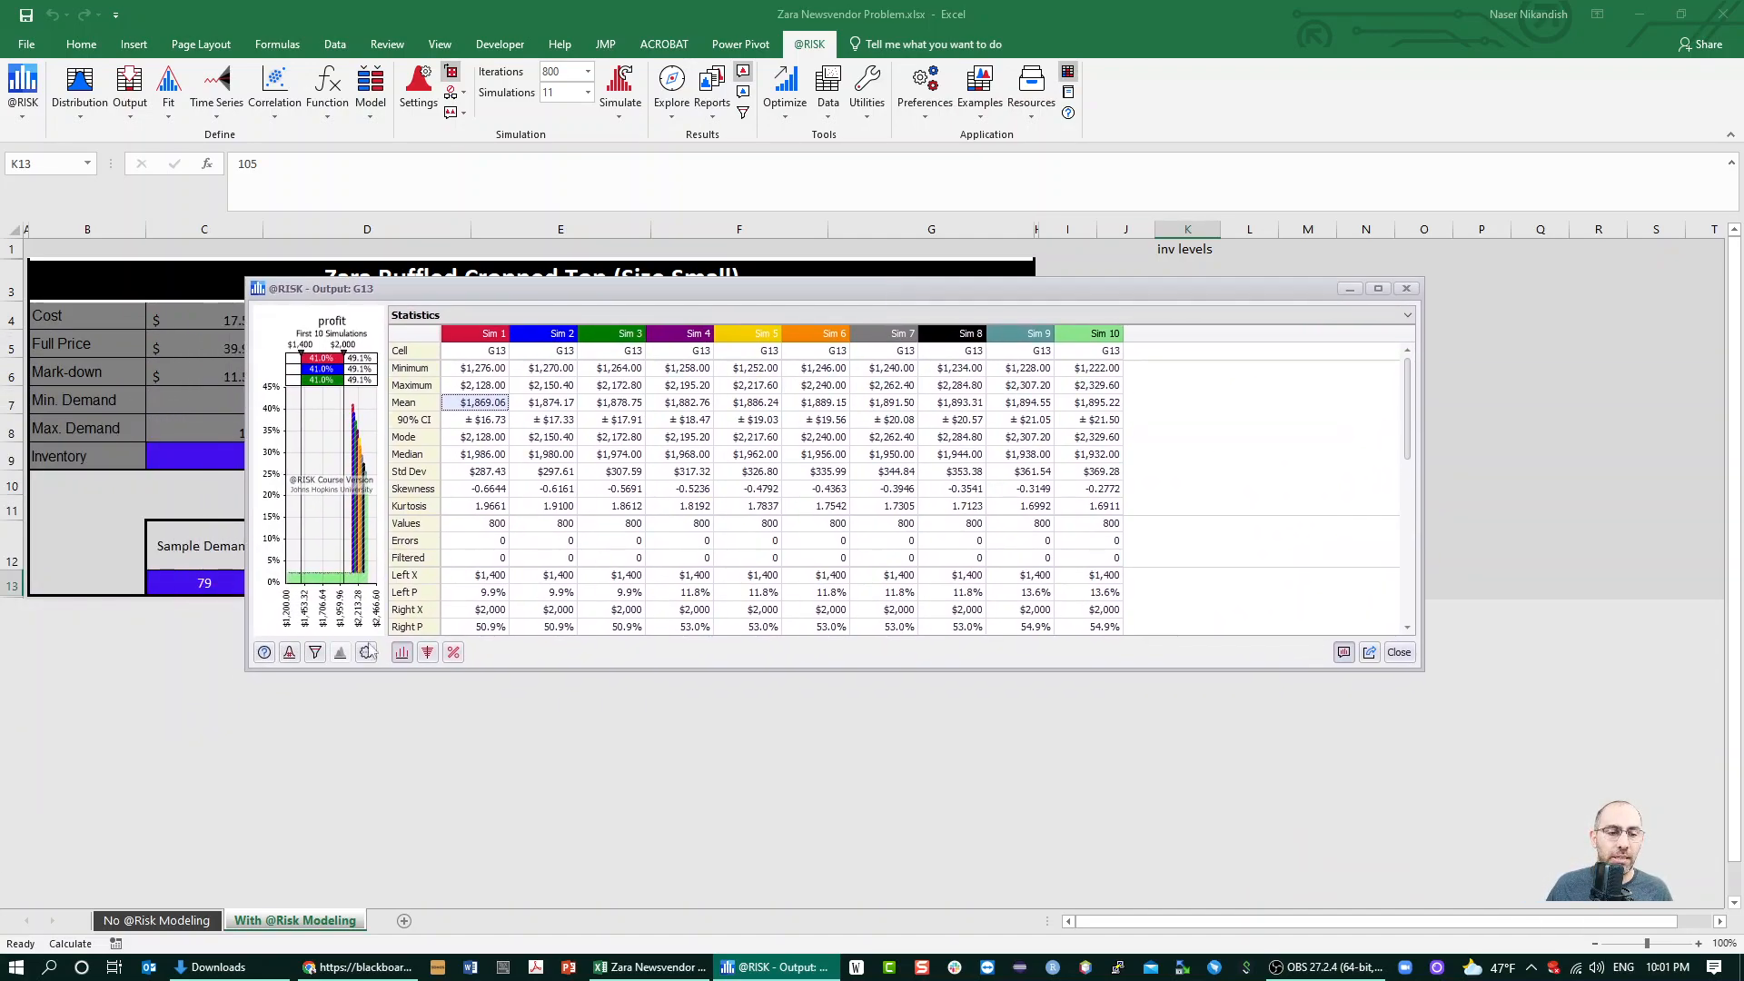
left_click(292, 658)
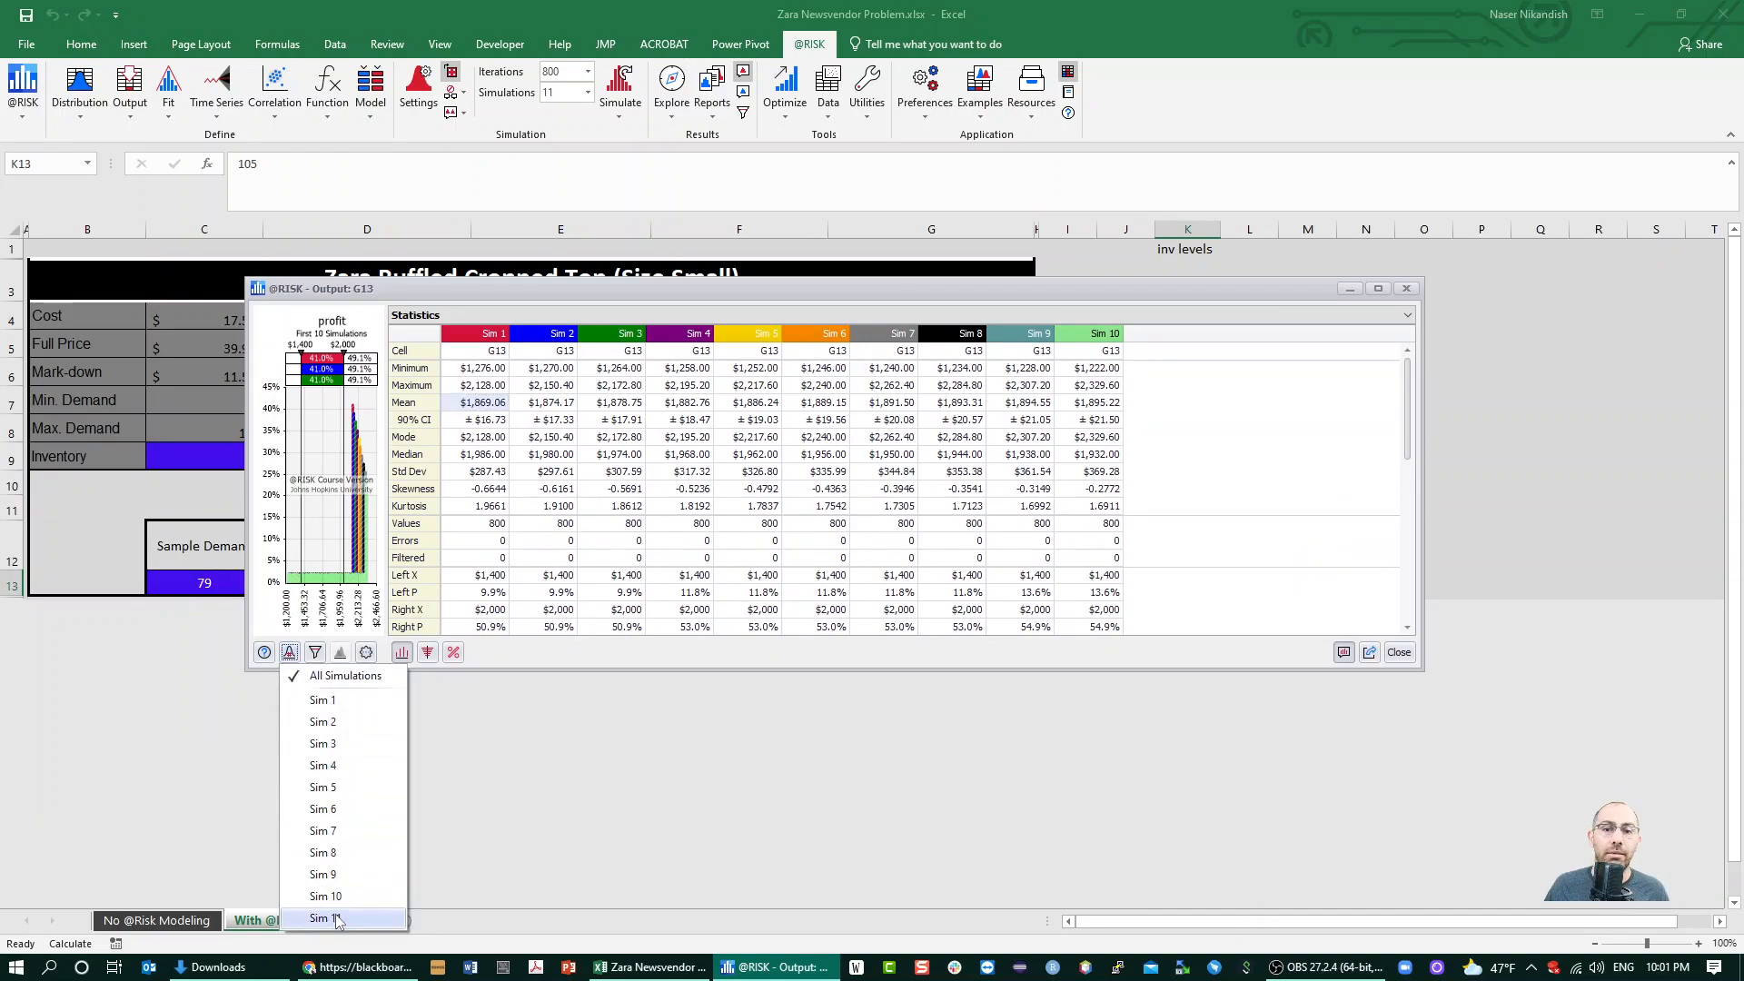
left_click_drag(1275, 293, 1268, 291)
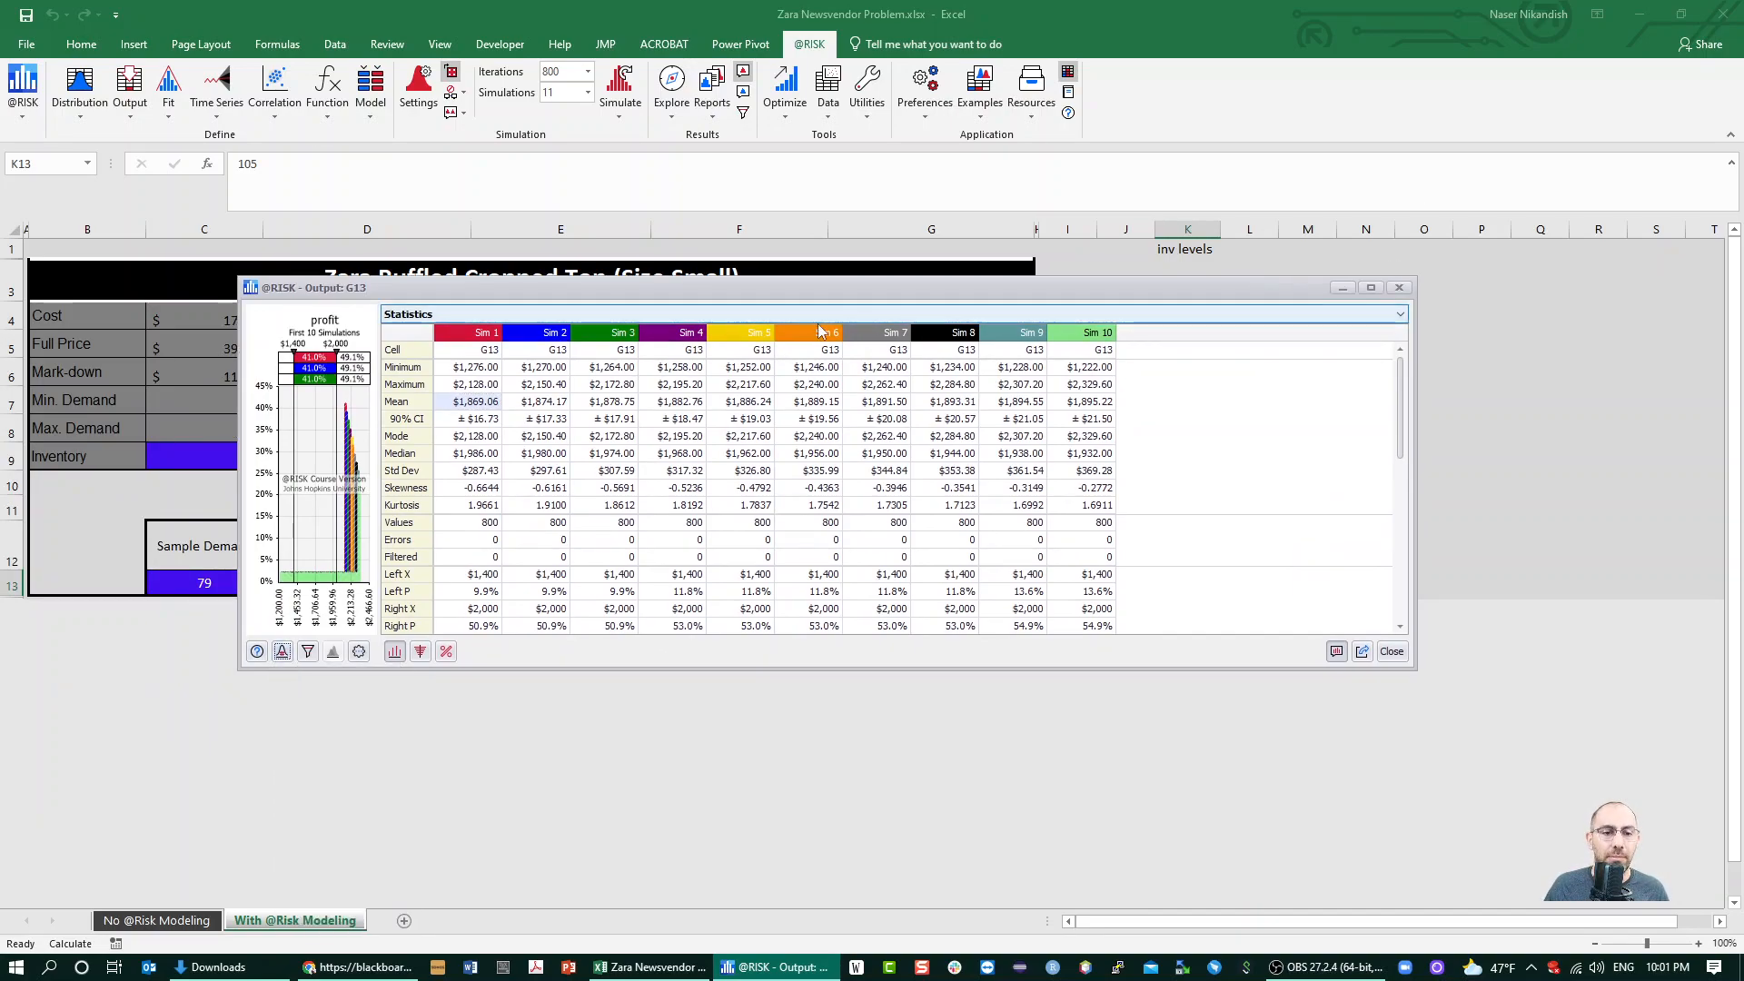
Copy the mean profits of Sim 1 to Sim 10 from the statistics table without headers
left_click_drag(476, 406, 1080, 406)
right_click(1072, 406)
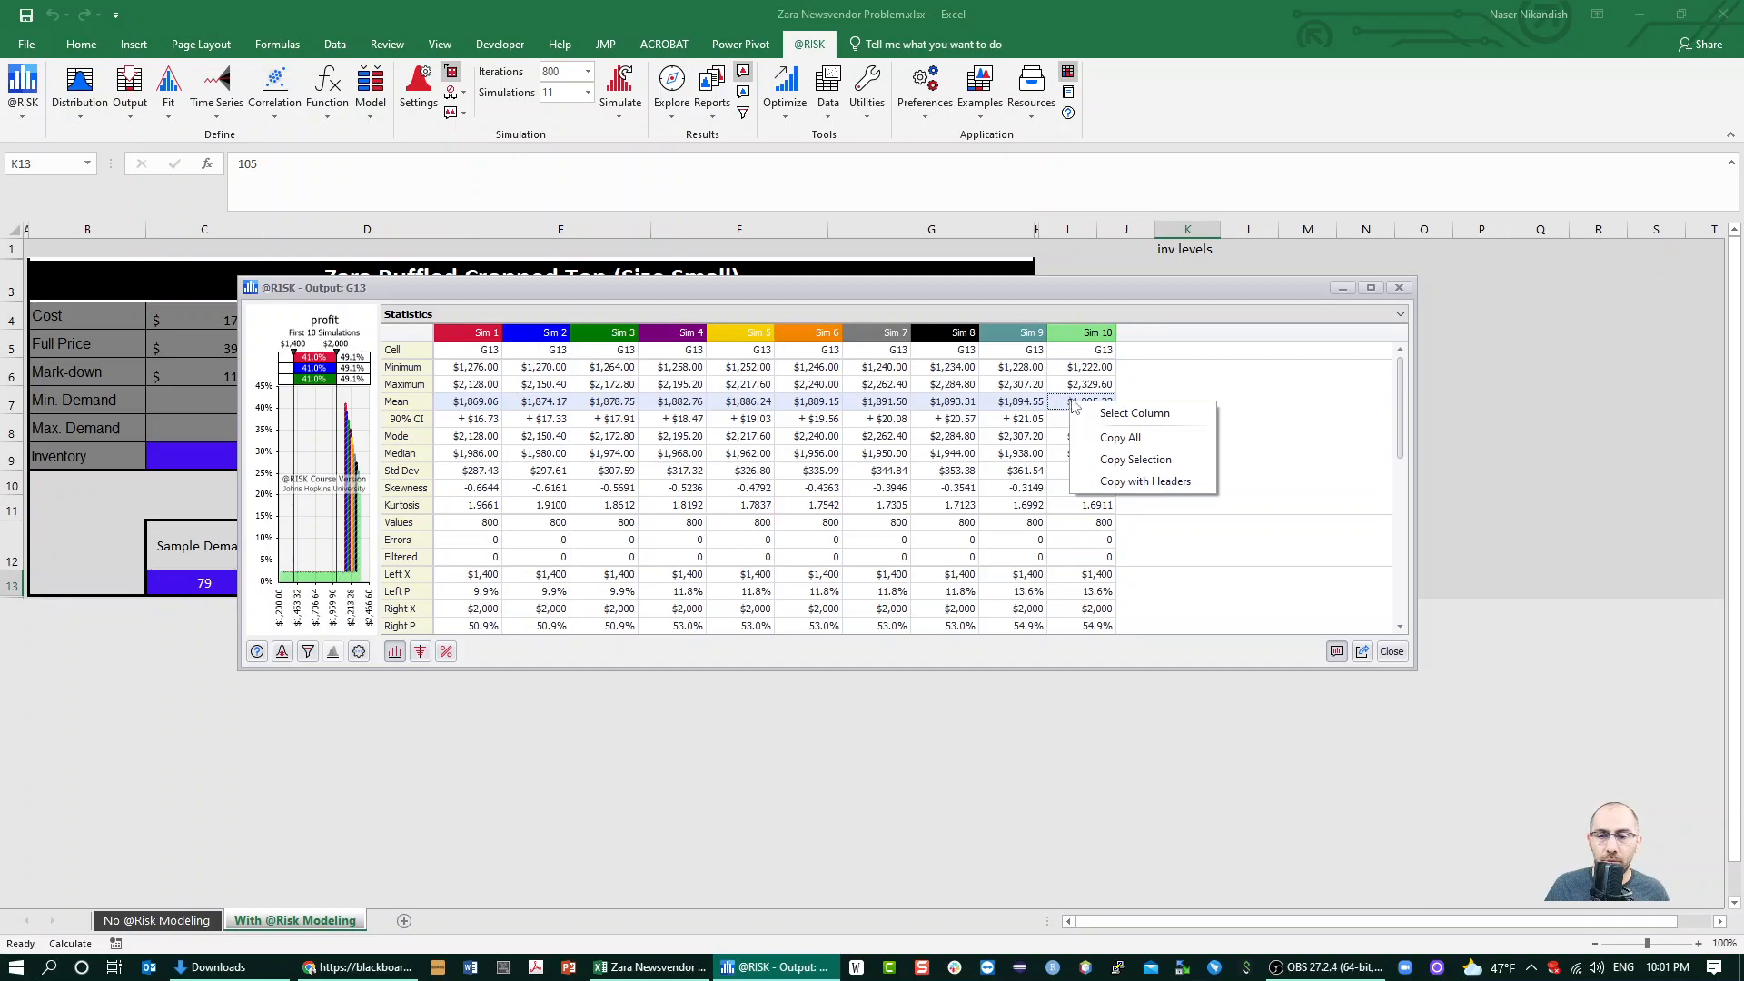
left_click(1135, 459)
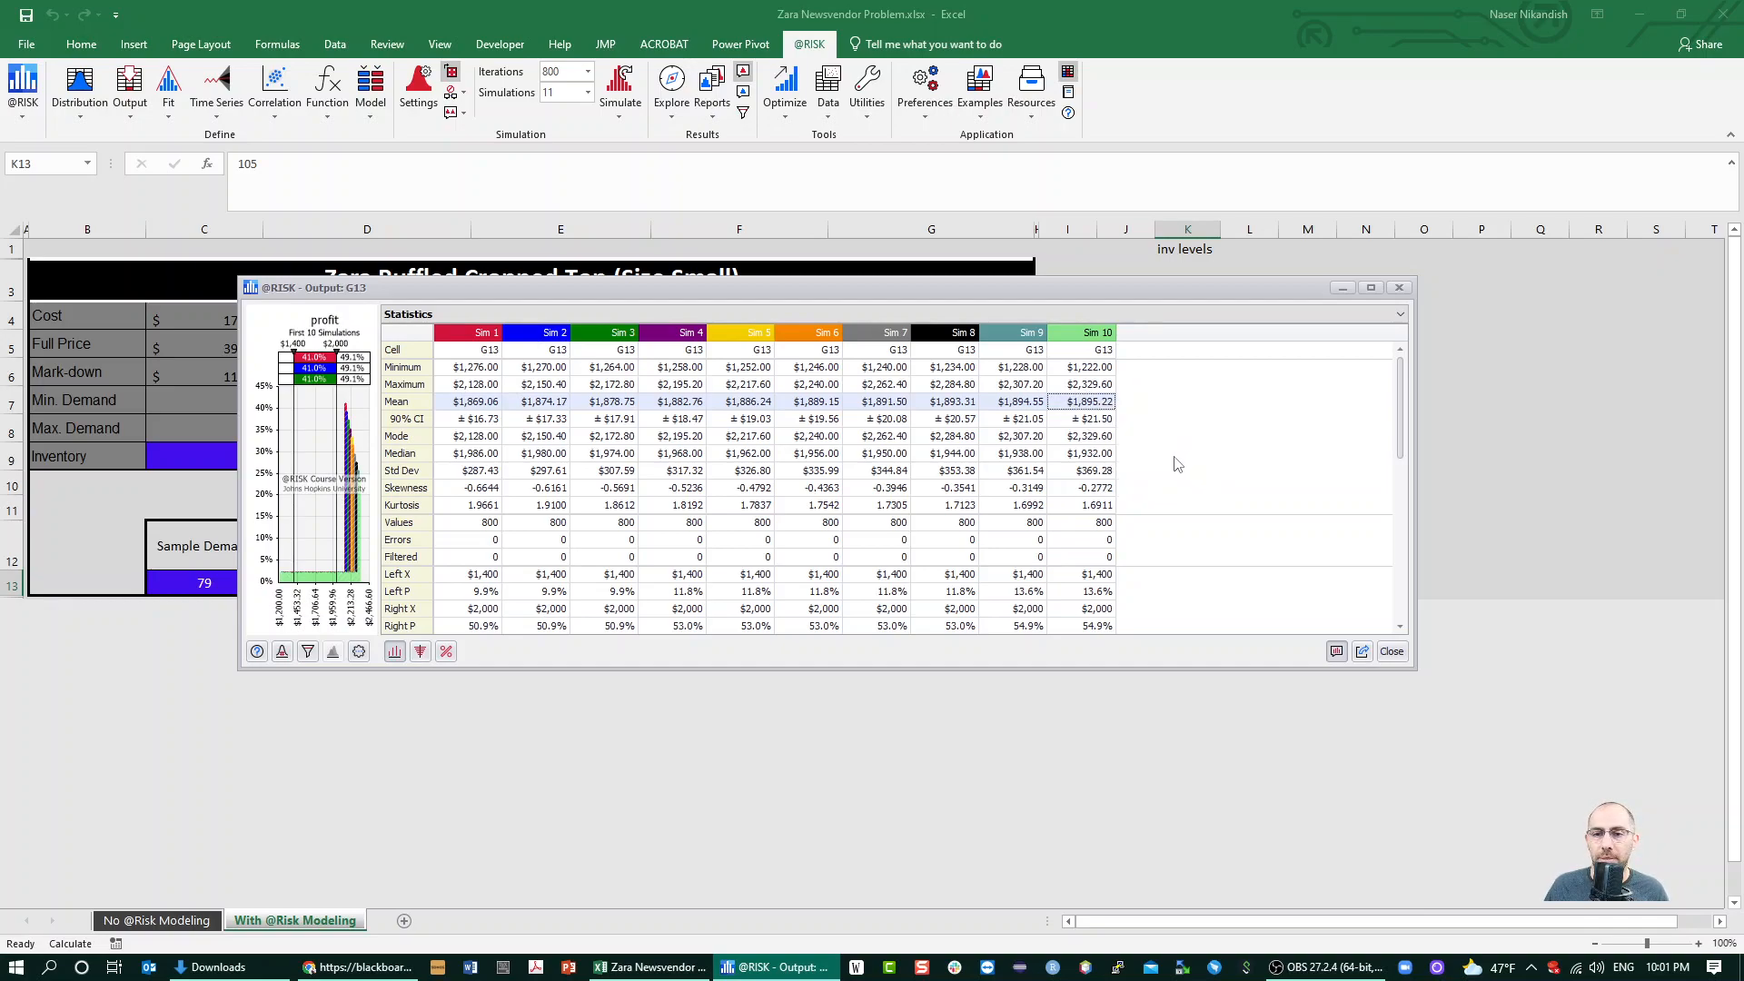
Move the profit output window aside so the inventory levels and the empty cells beside them are accessible
left_click_drag(1160, 290, 767, 459)
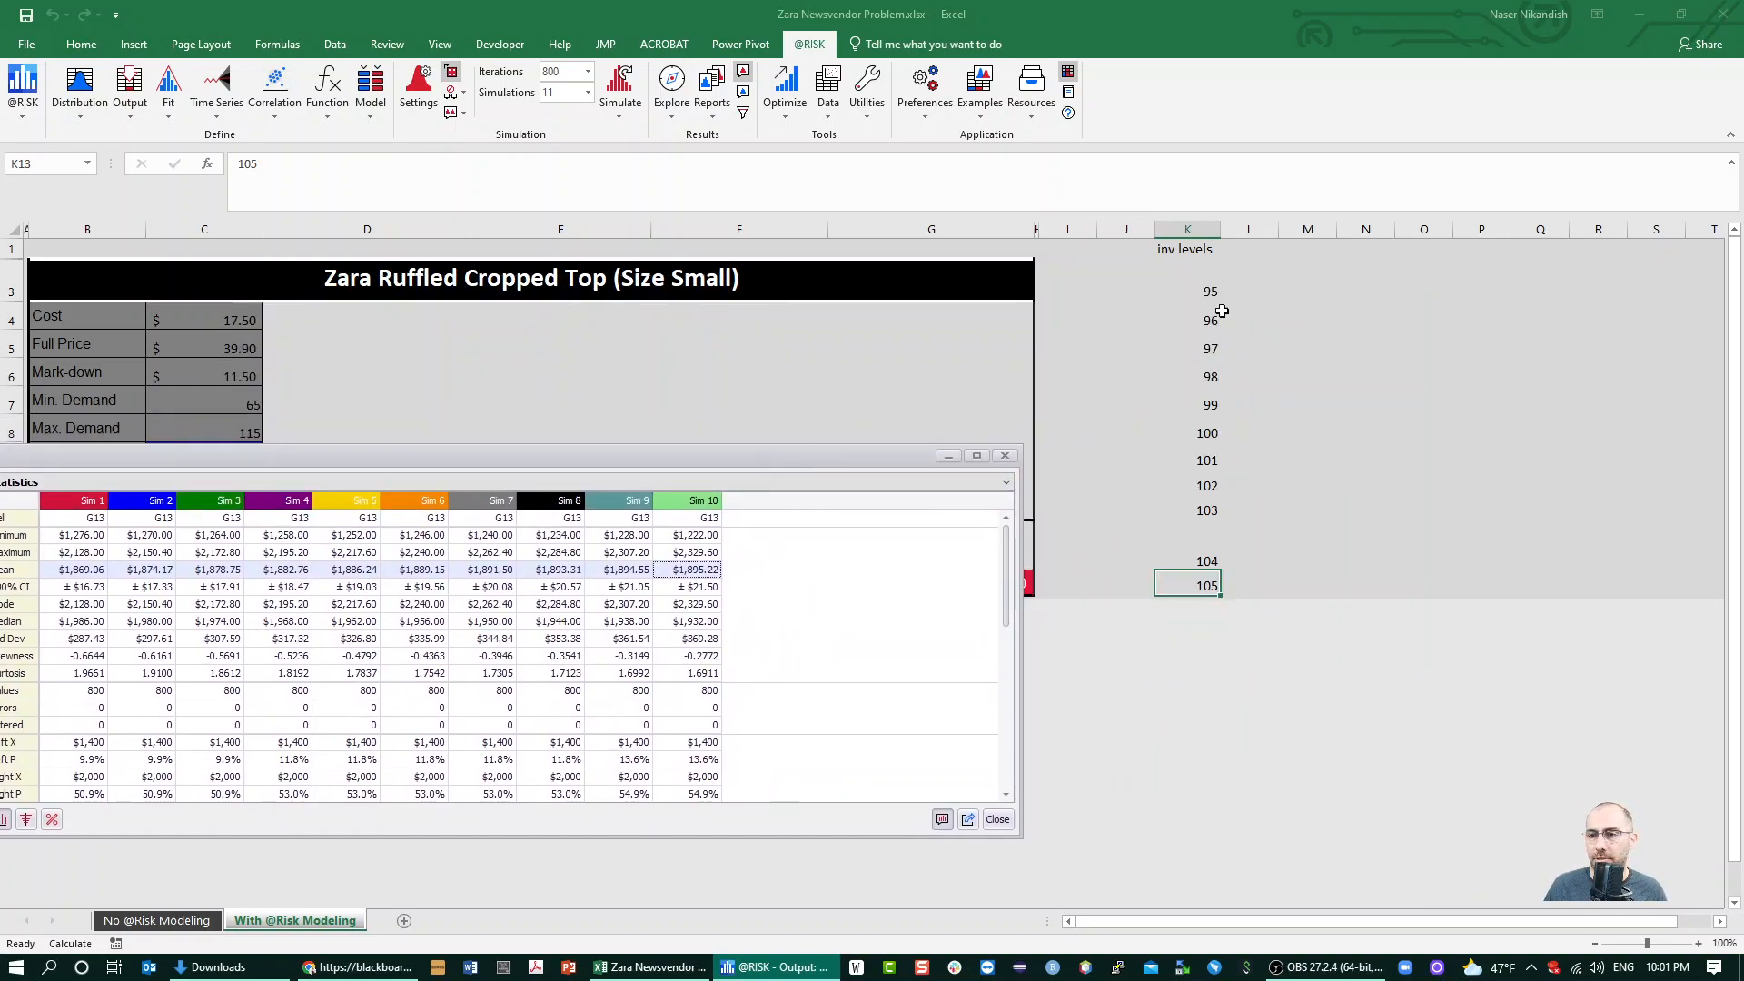
left_click(1339, 278)
left_click(1310, 281)
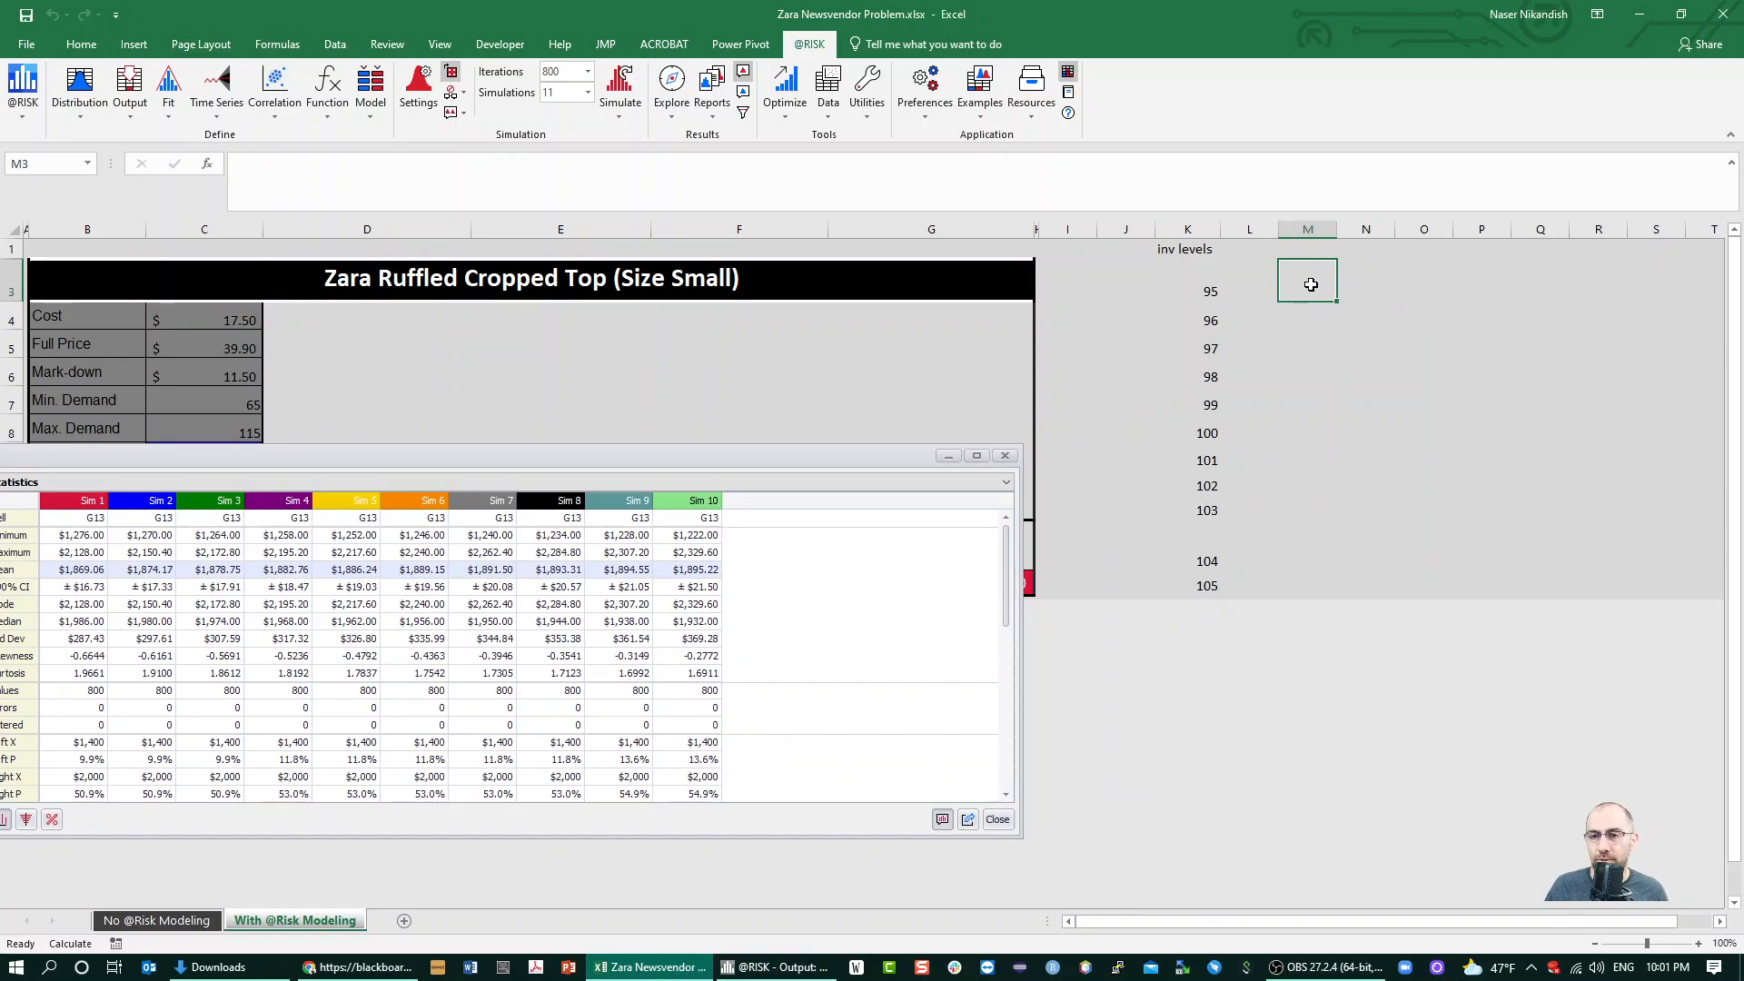
right_click(1310, 285)
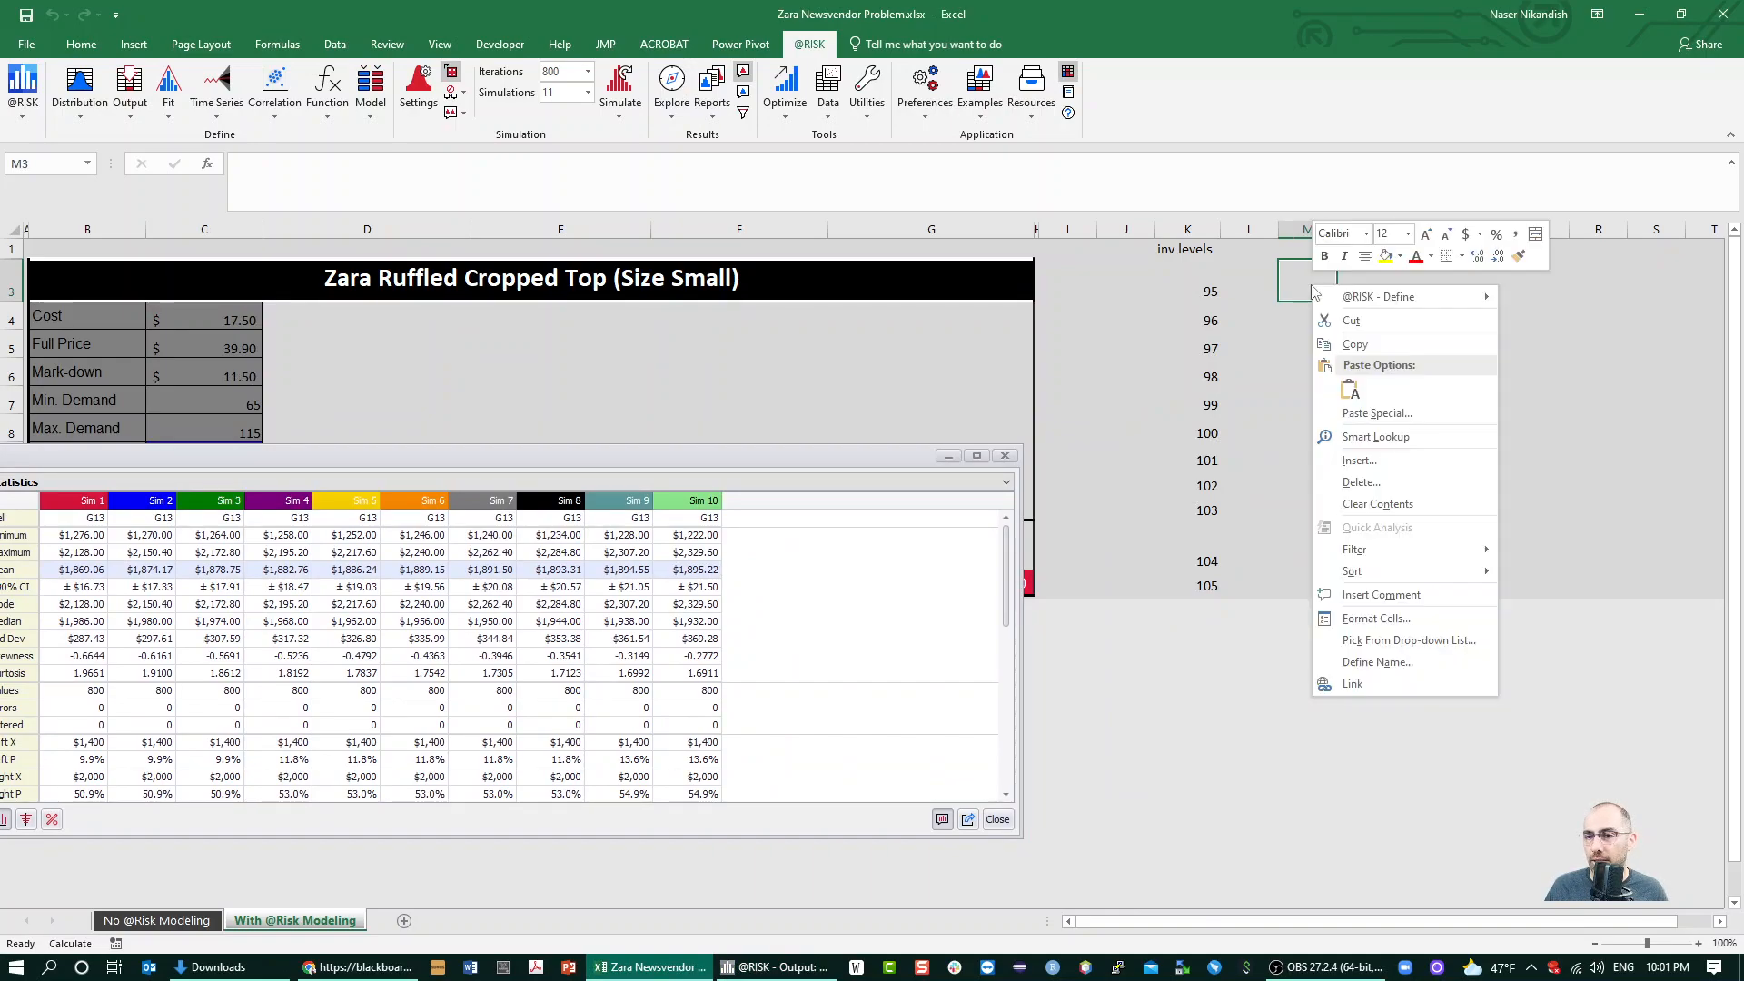
left_click(1371, 406)
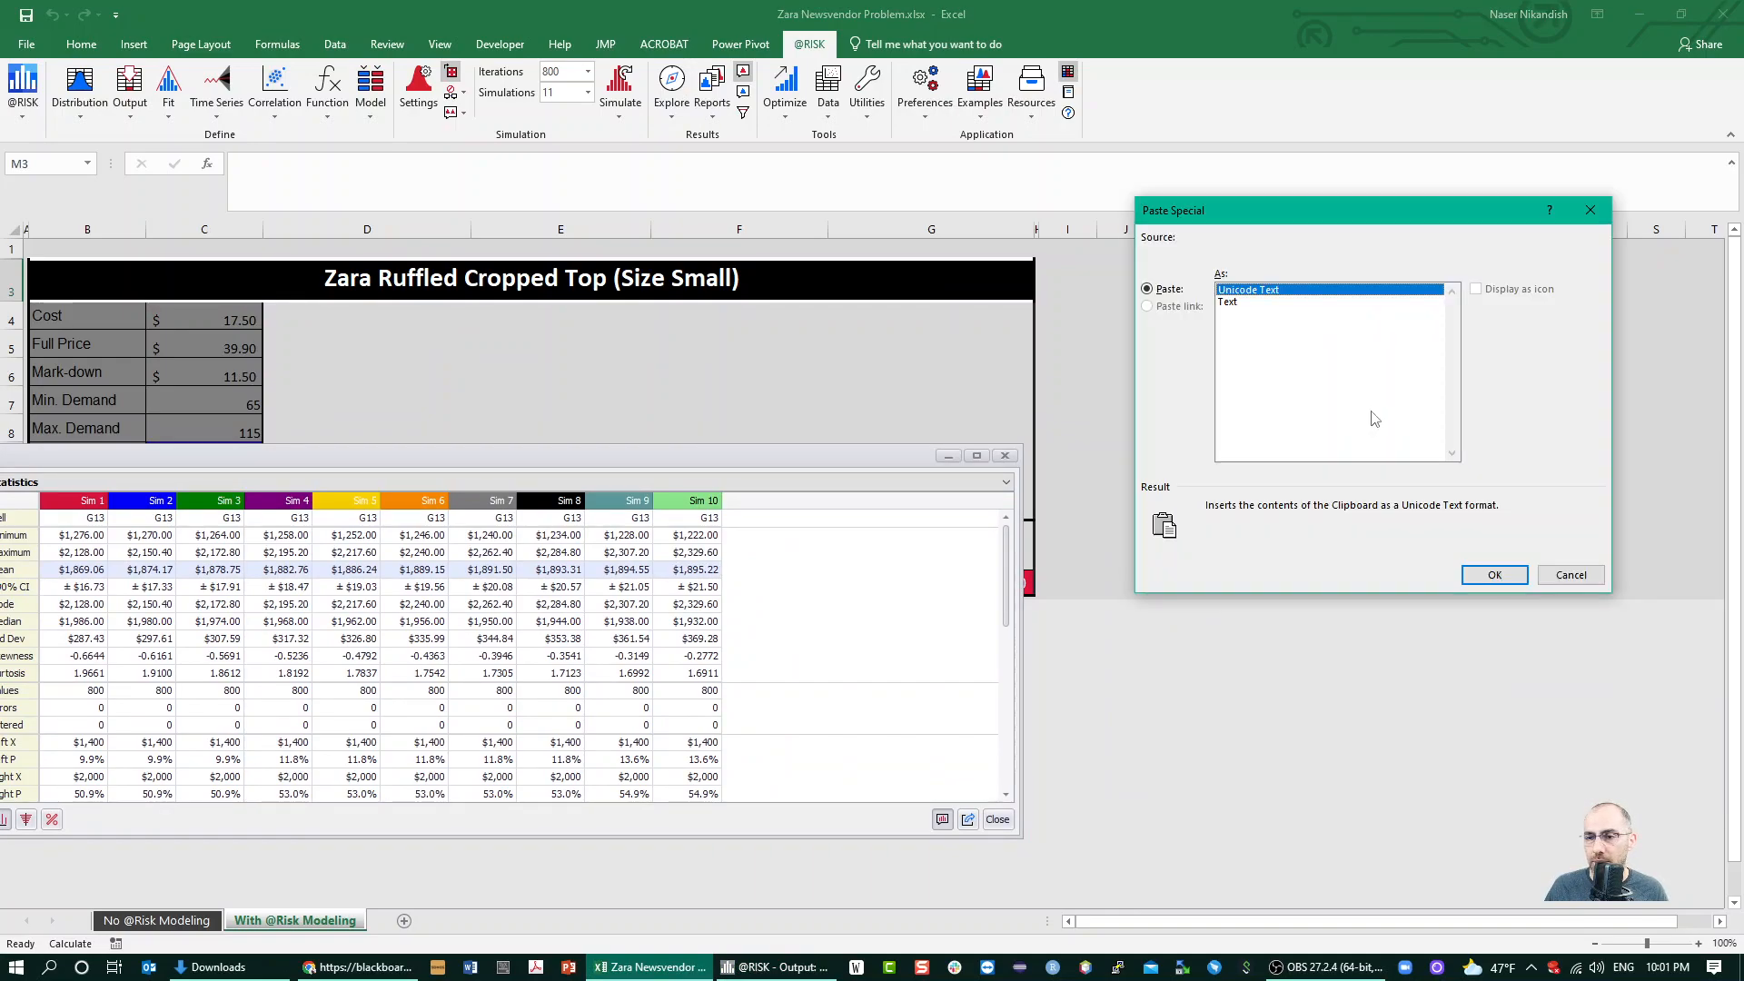
left_click(1570, 574)
Paste the copied mean profits of Sim 1 to Sim 10 into row 4, starting at M4
left_click(1316, 317)
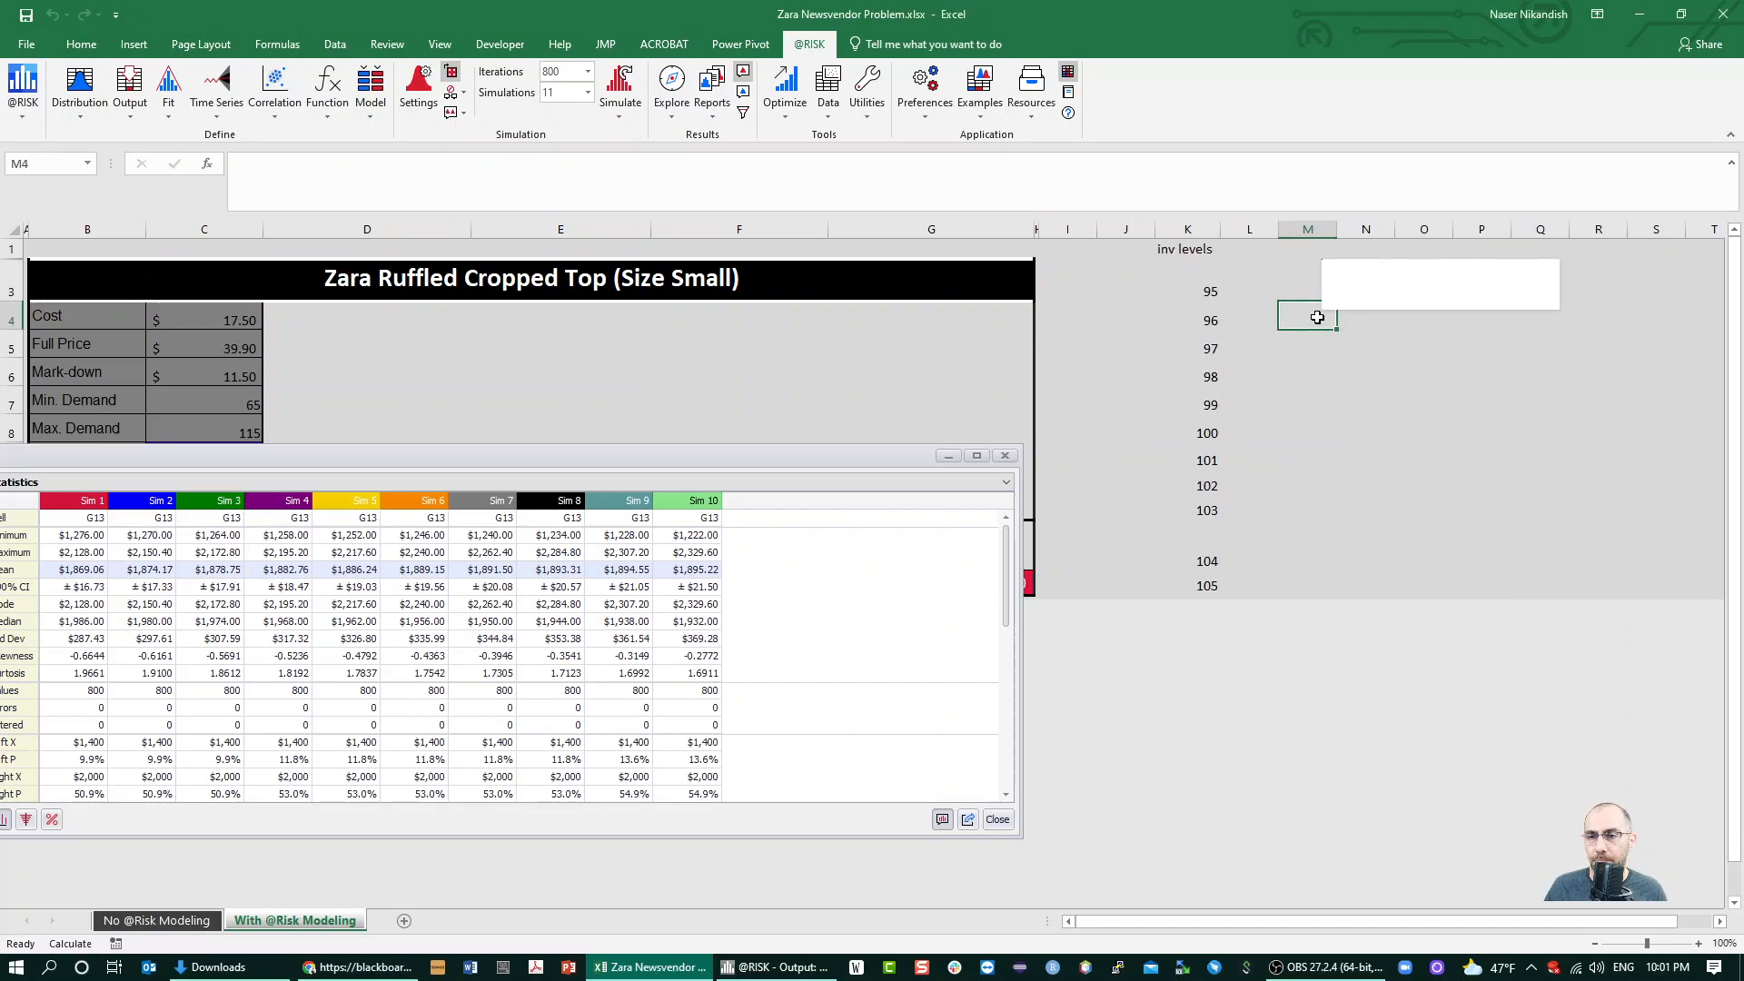
right_click(1317, 319)
left_click(1358, 428)
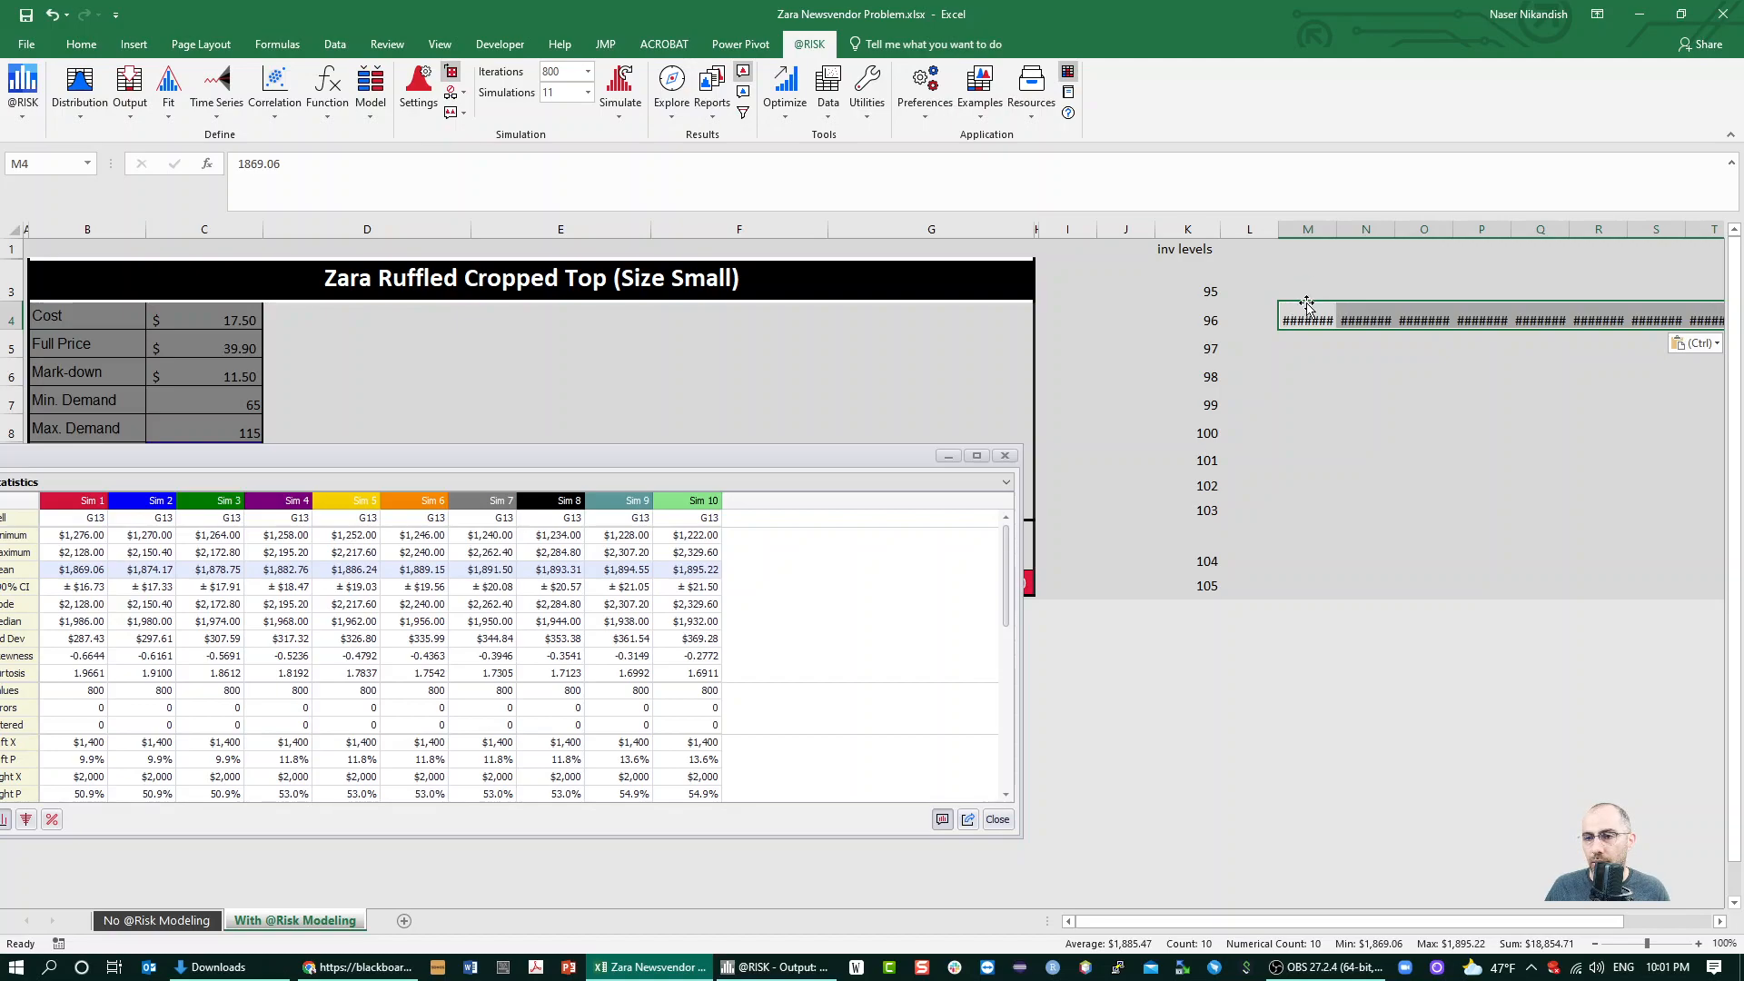
Try to place the row 4 mean profits at L3 with Paste Special
key("ctrl+c")
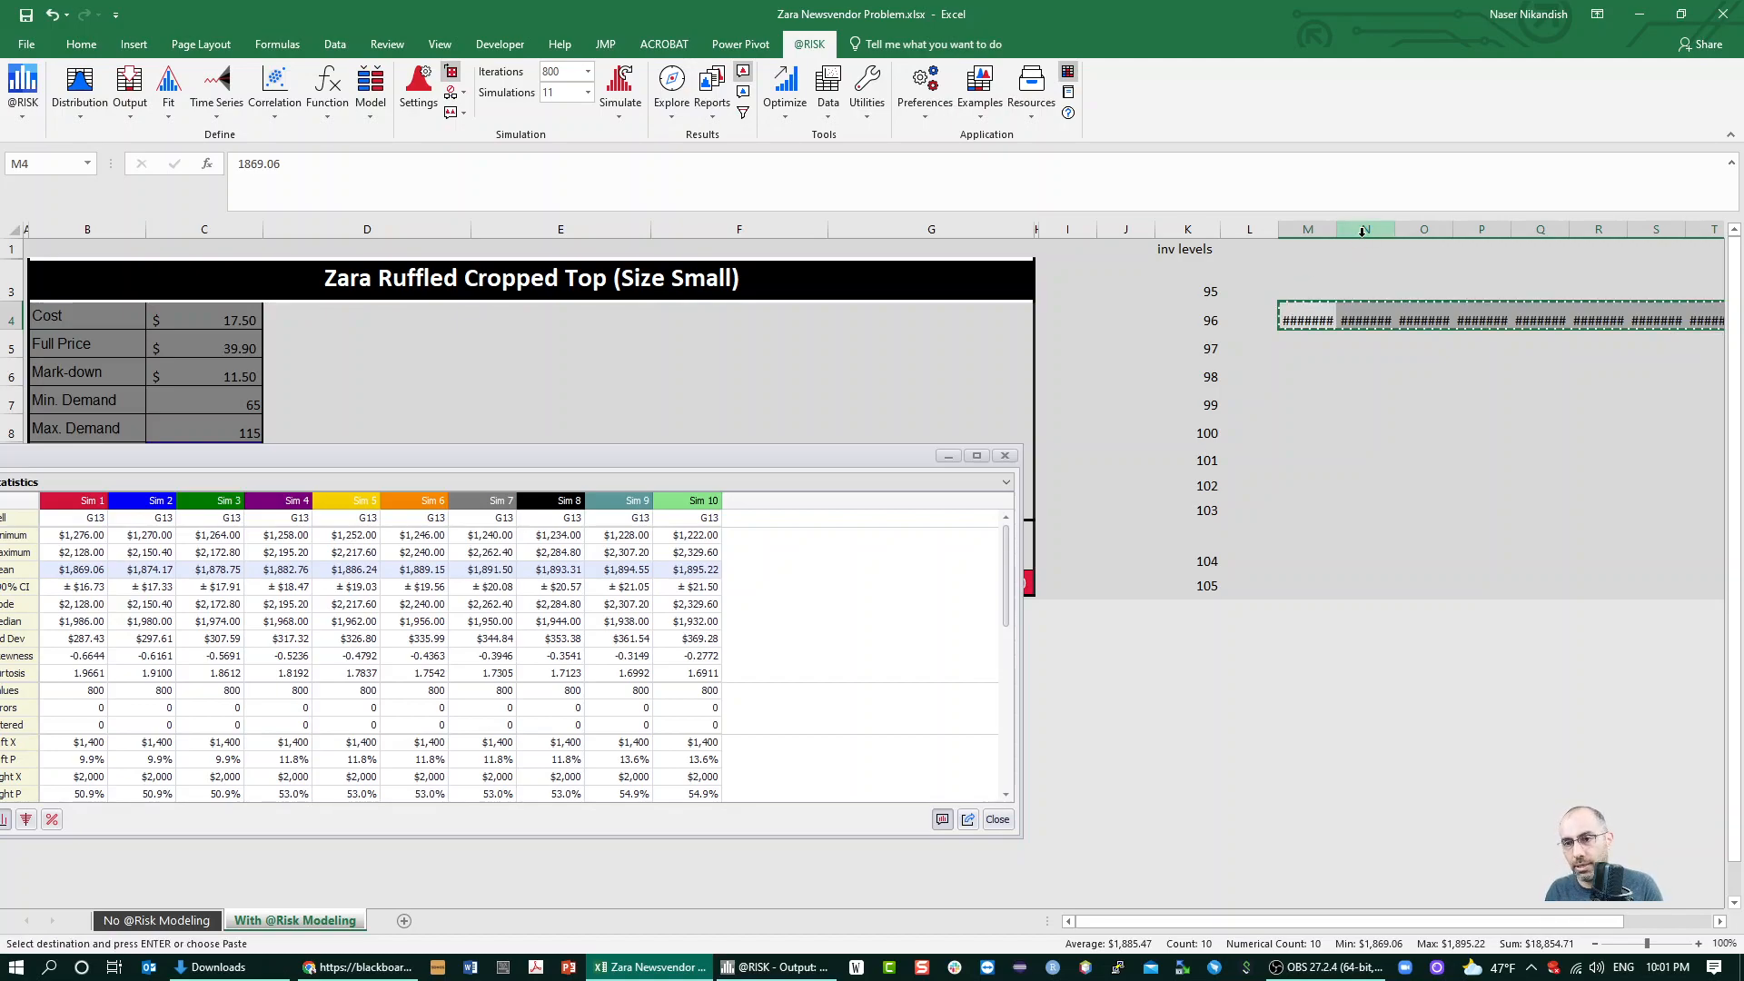
left_click(1299, 281)
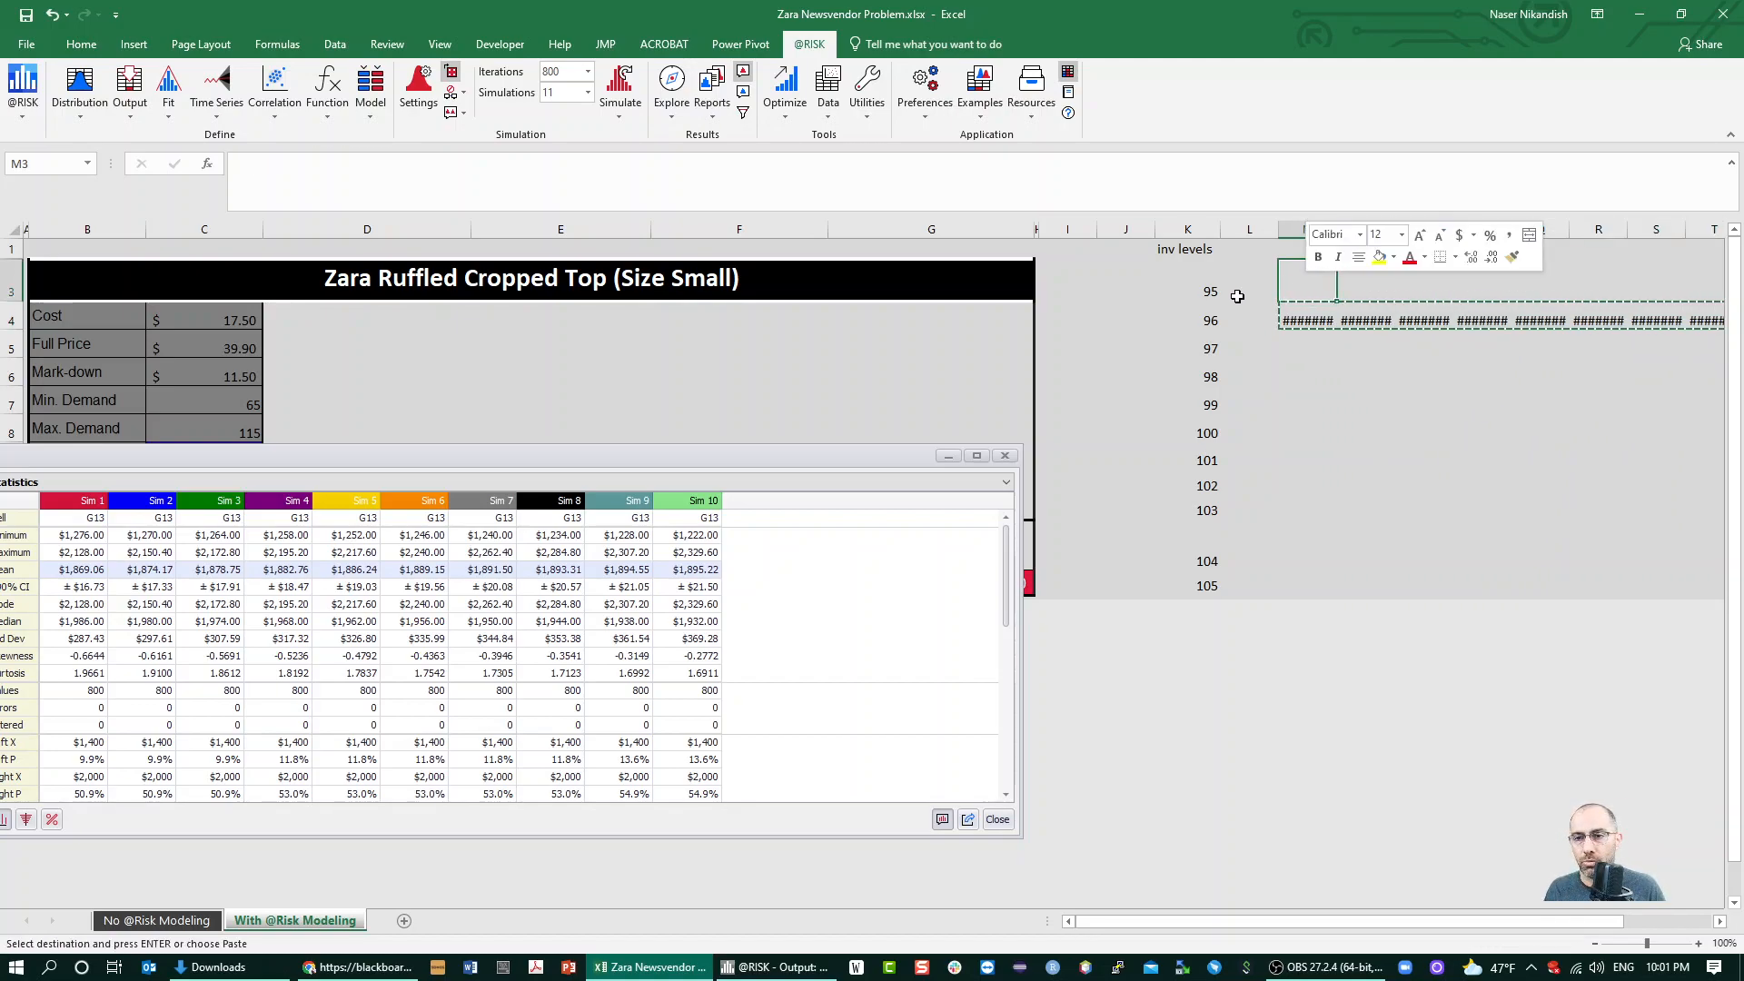
left_click(1242, 293)
right_click(1243, 292)
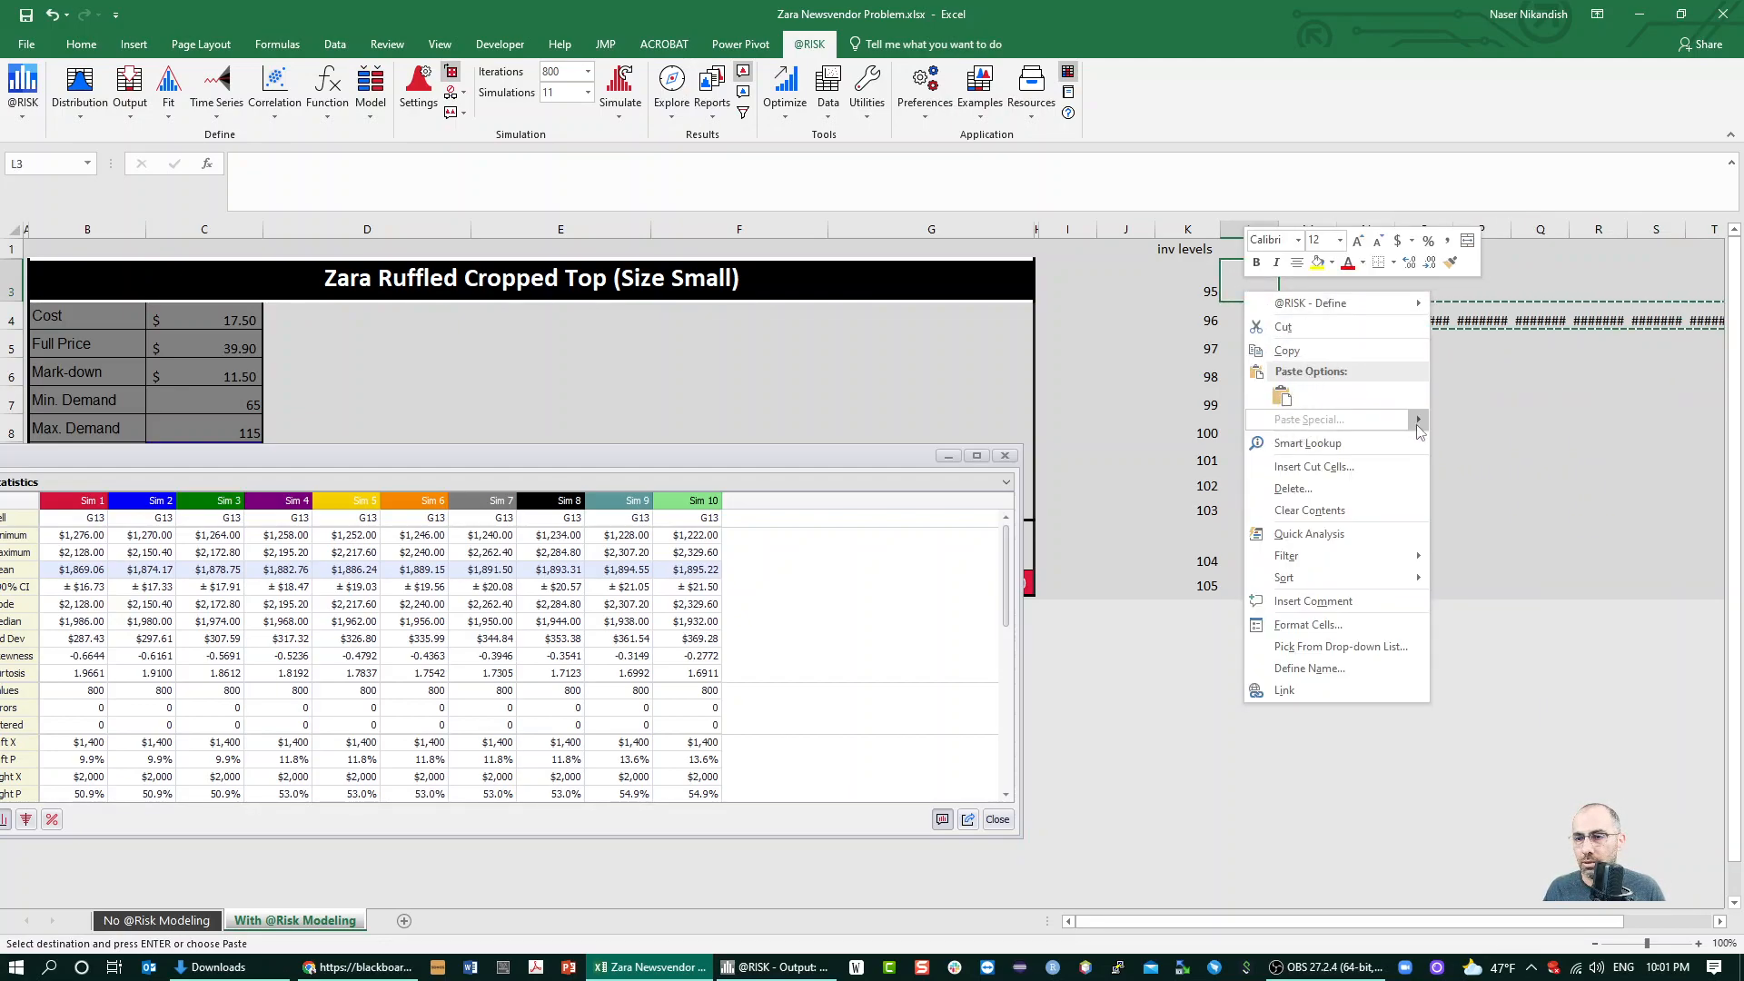
mouse_move(1392, 428)
left_click(1549, 378)
left_click(1482, 308)
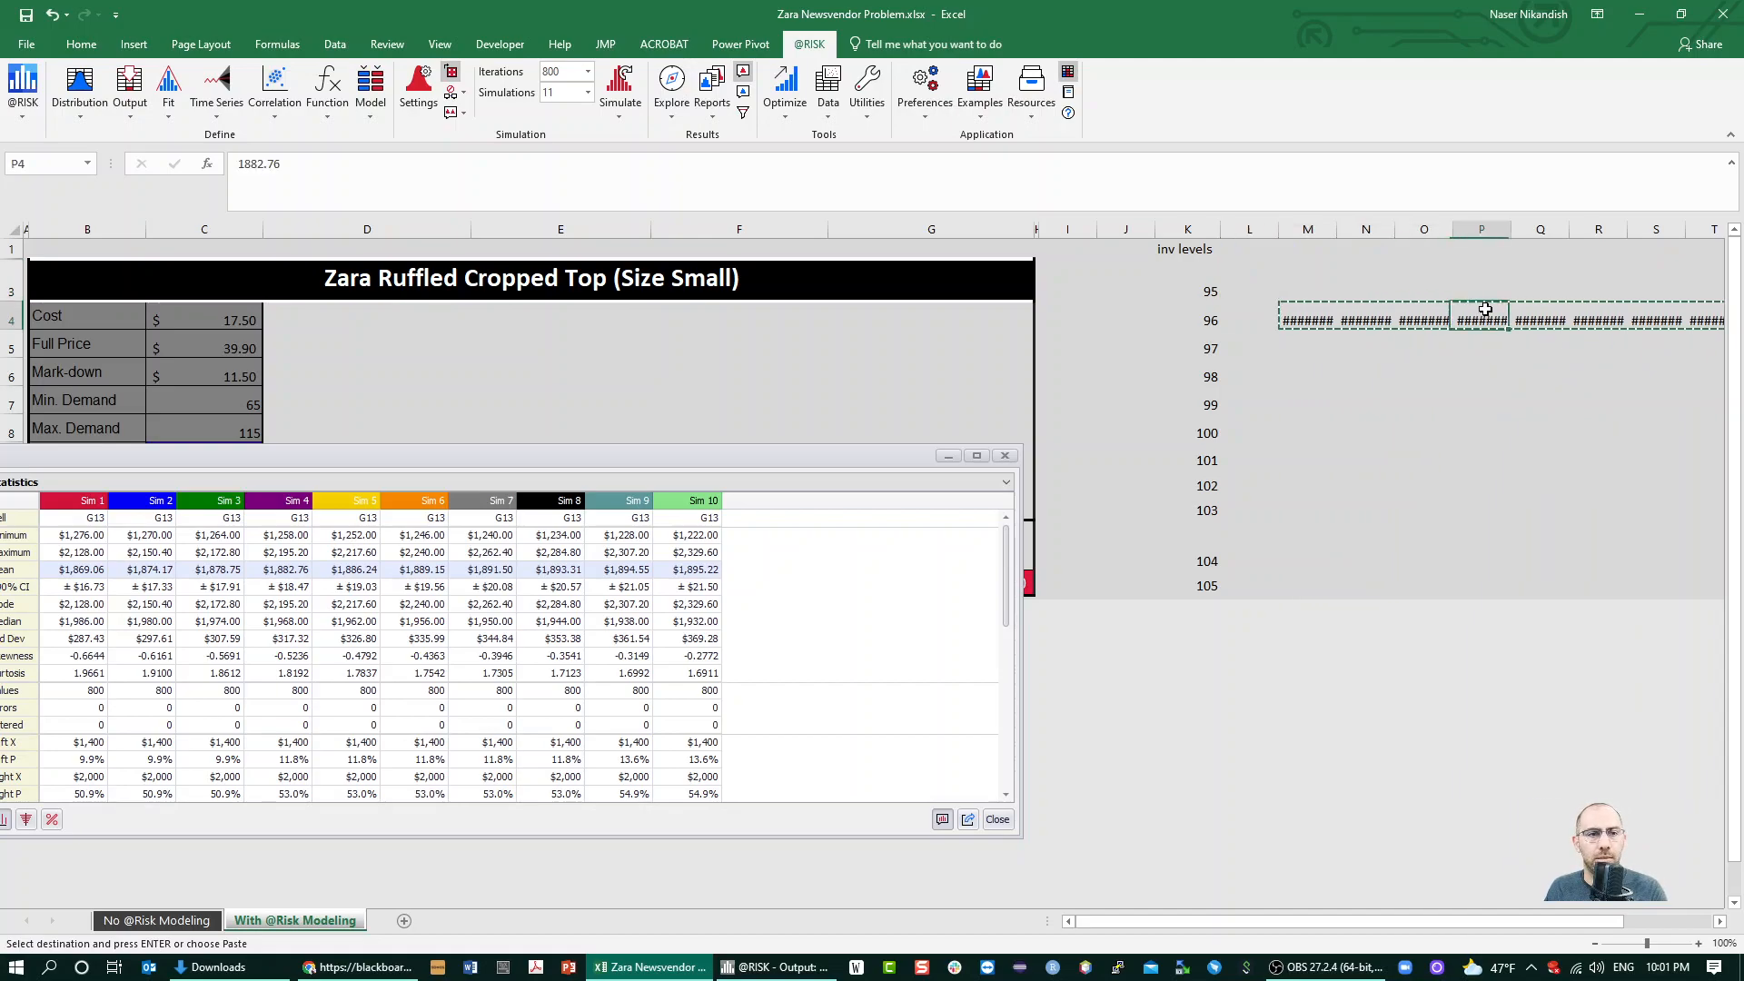
Move the mean profits from M4:V4 to L3:U3 with columns L to V autofitted, and close the profit output window
left_click_drag(1308, 229, 1567, 194)
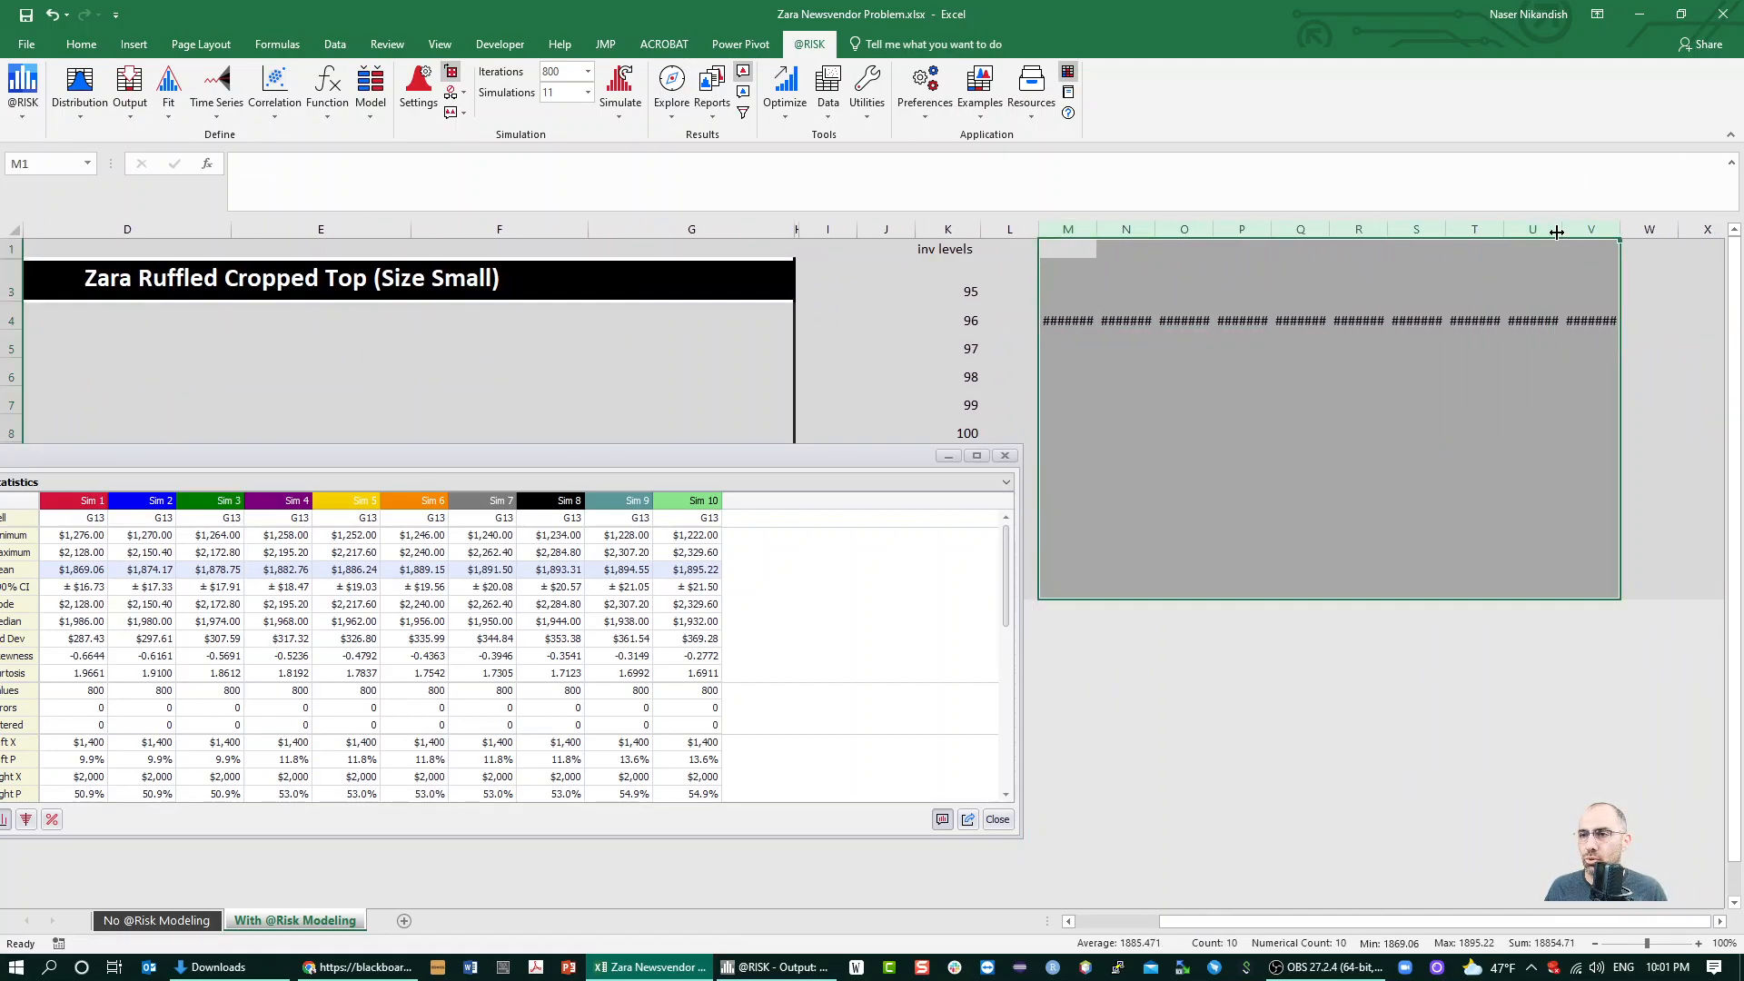
double_click(1561, 229)
left_click_drag(1054, 322, 1473, 319)
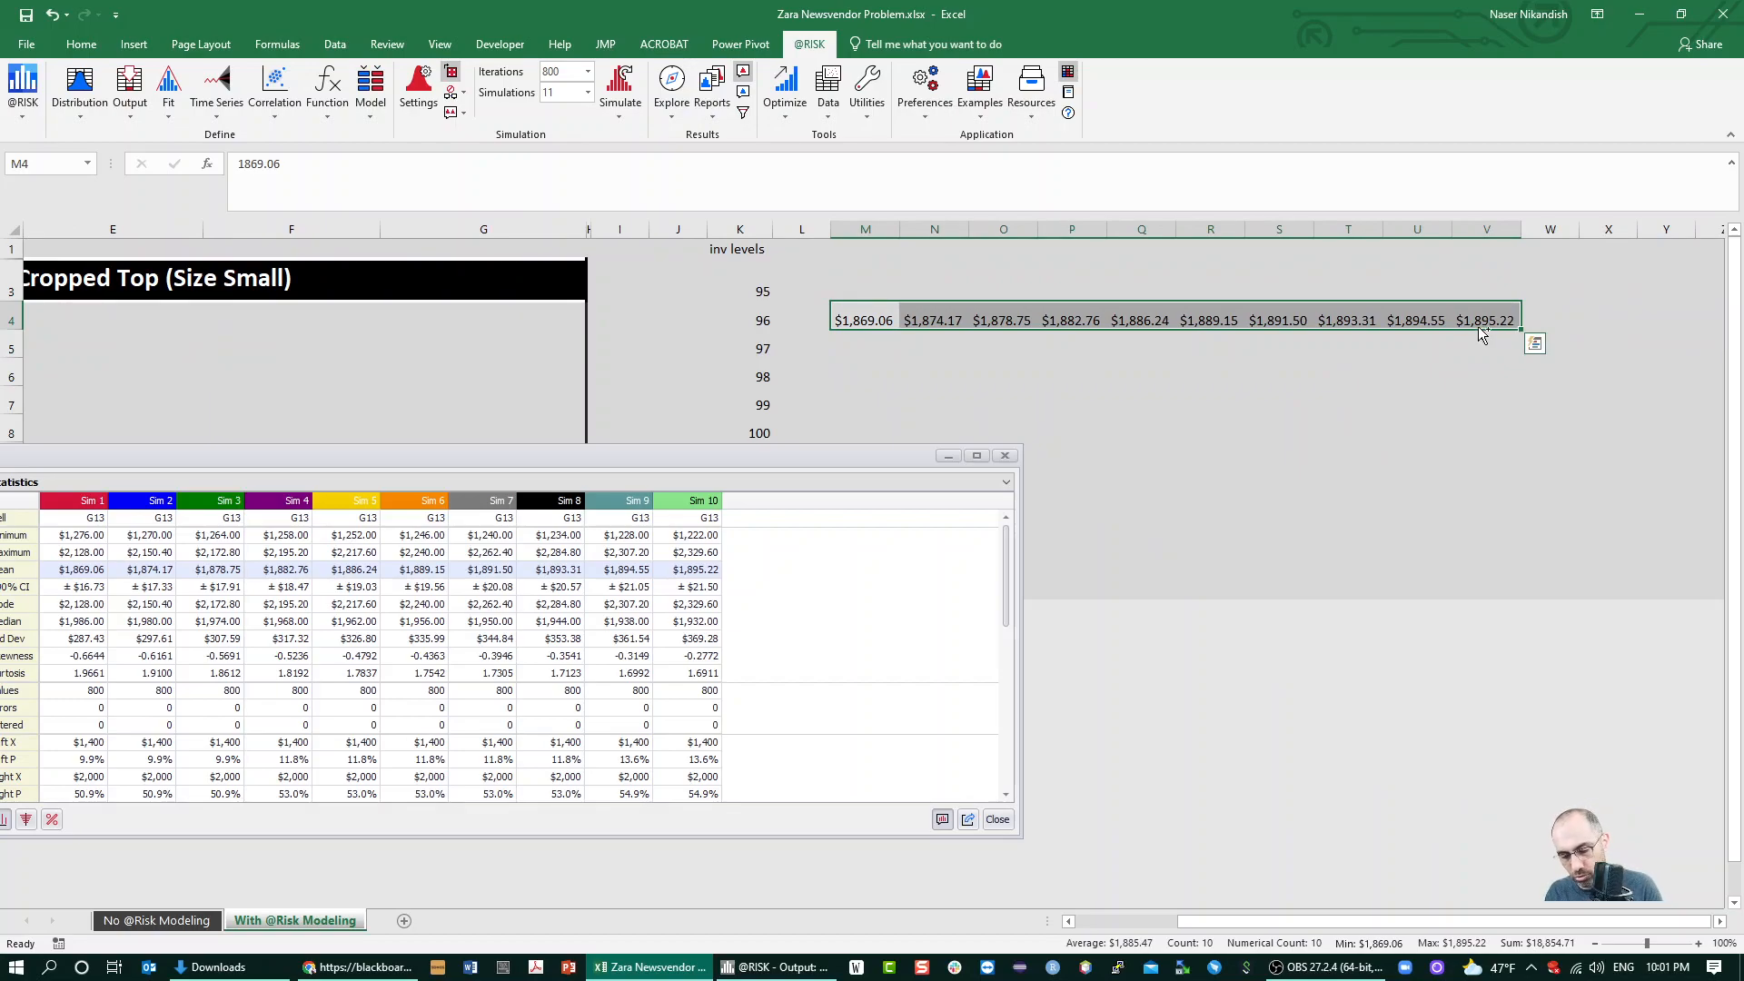
key("ctrl+c")
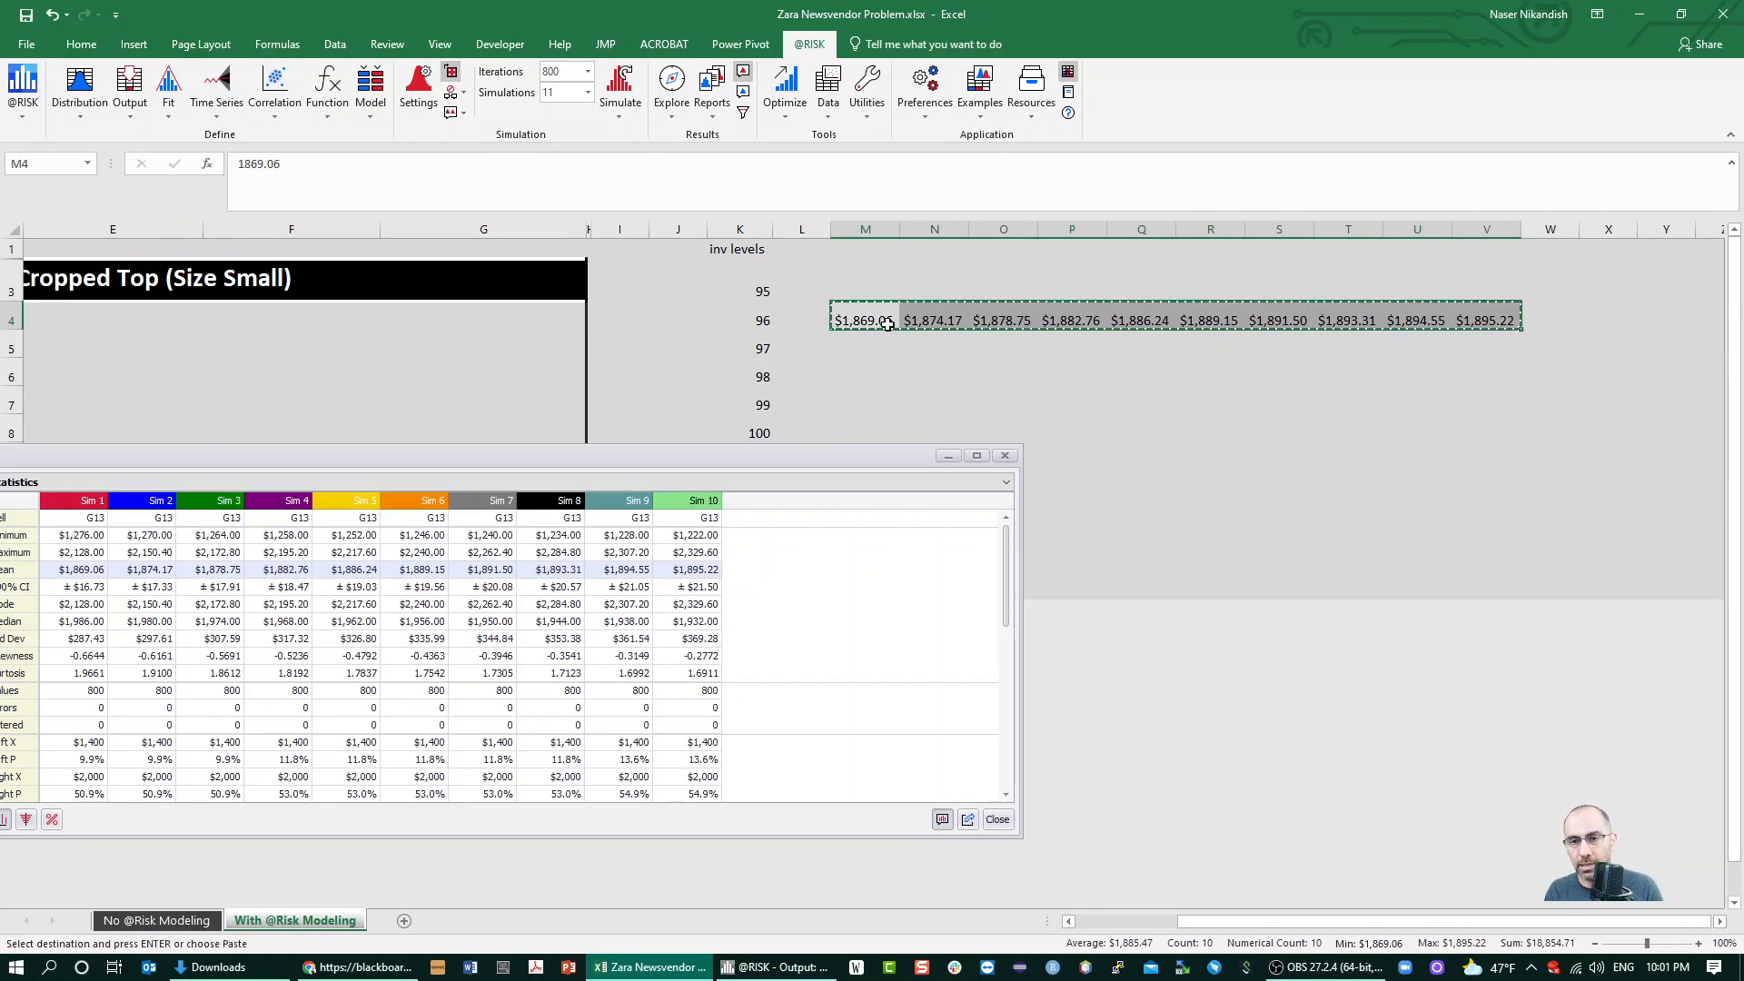
left_click(805, 287)
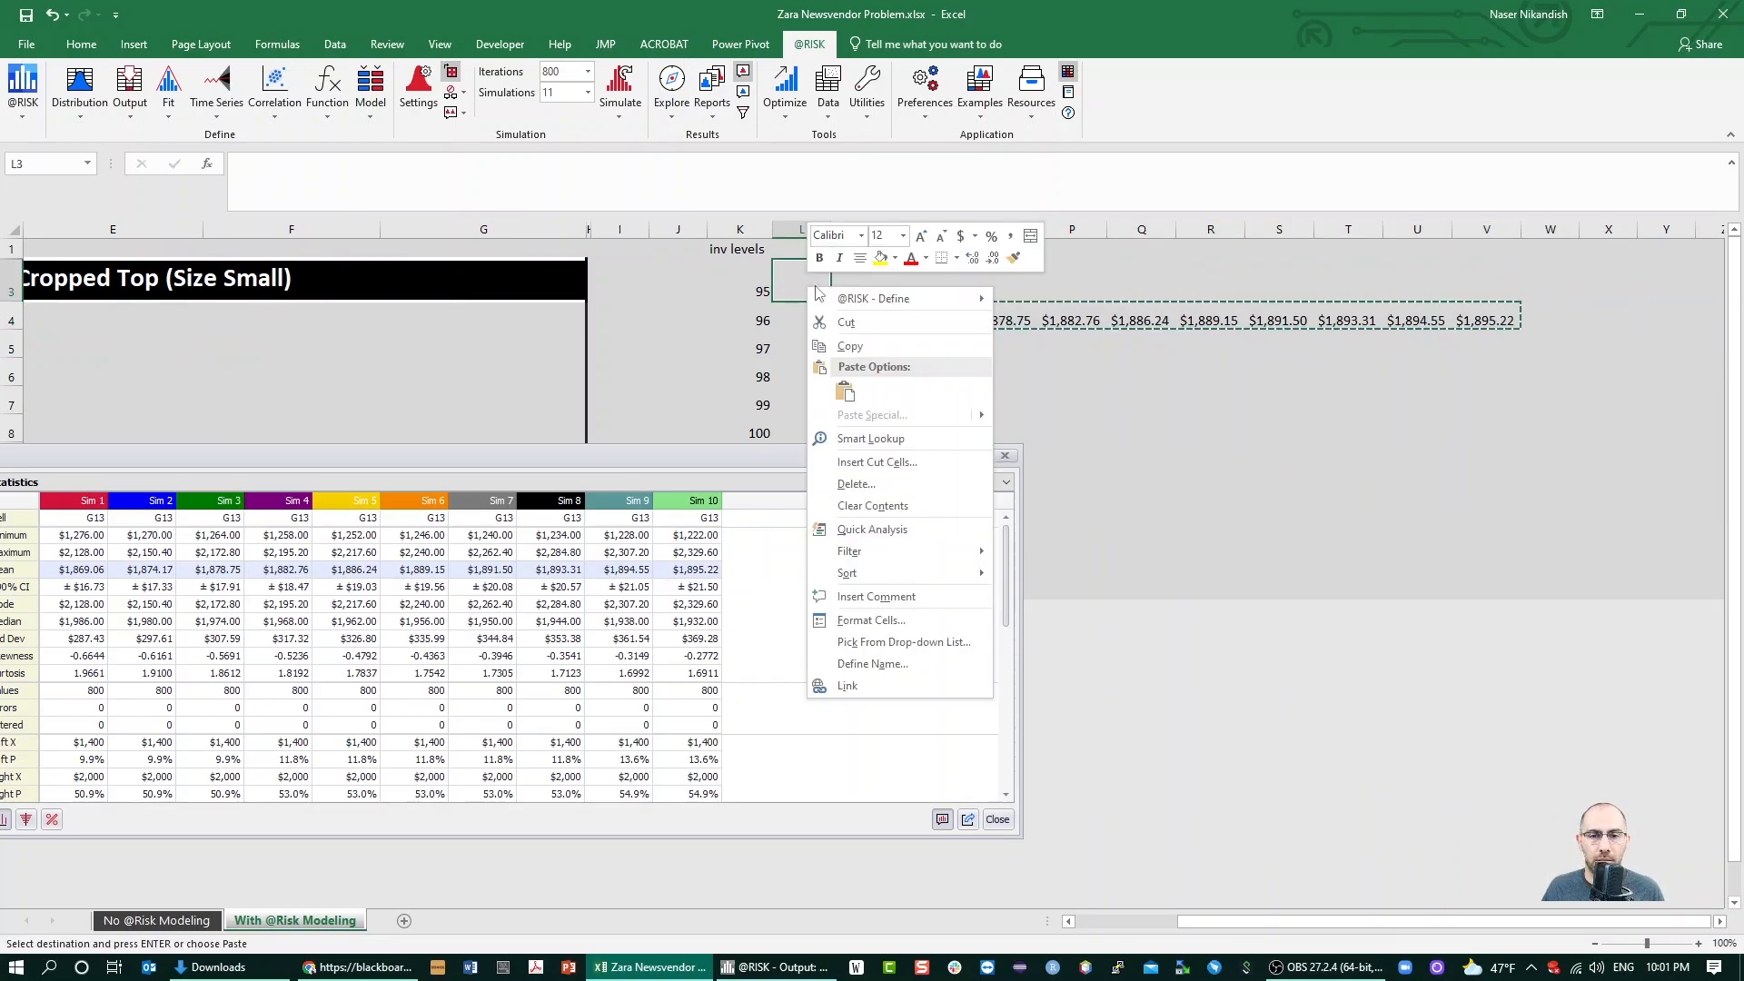
left_click(81, 44)
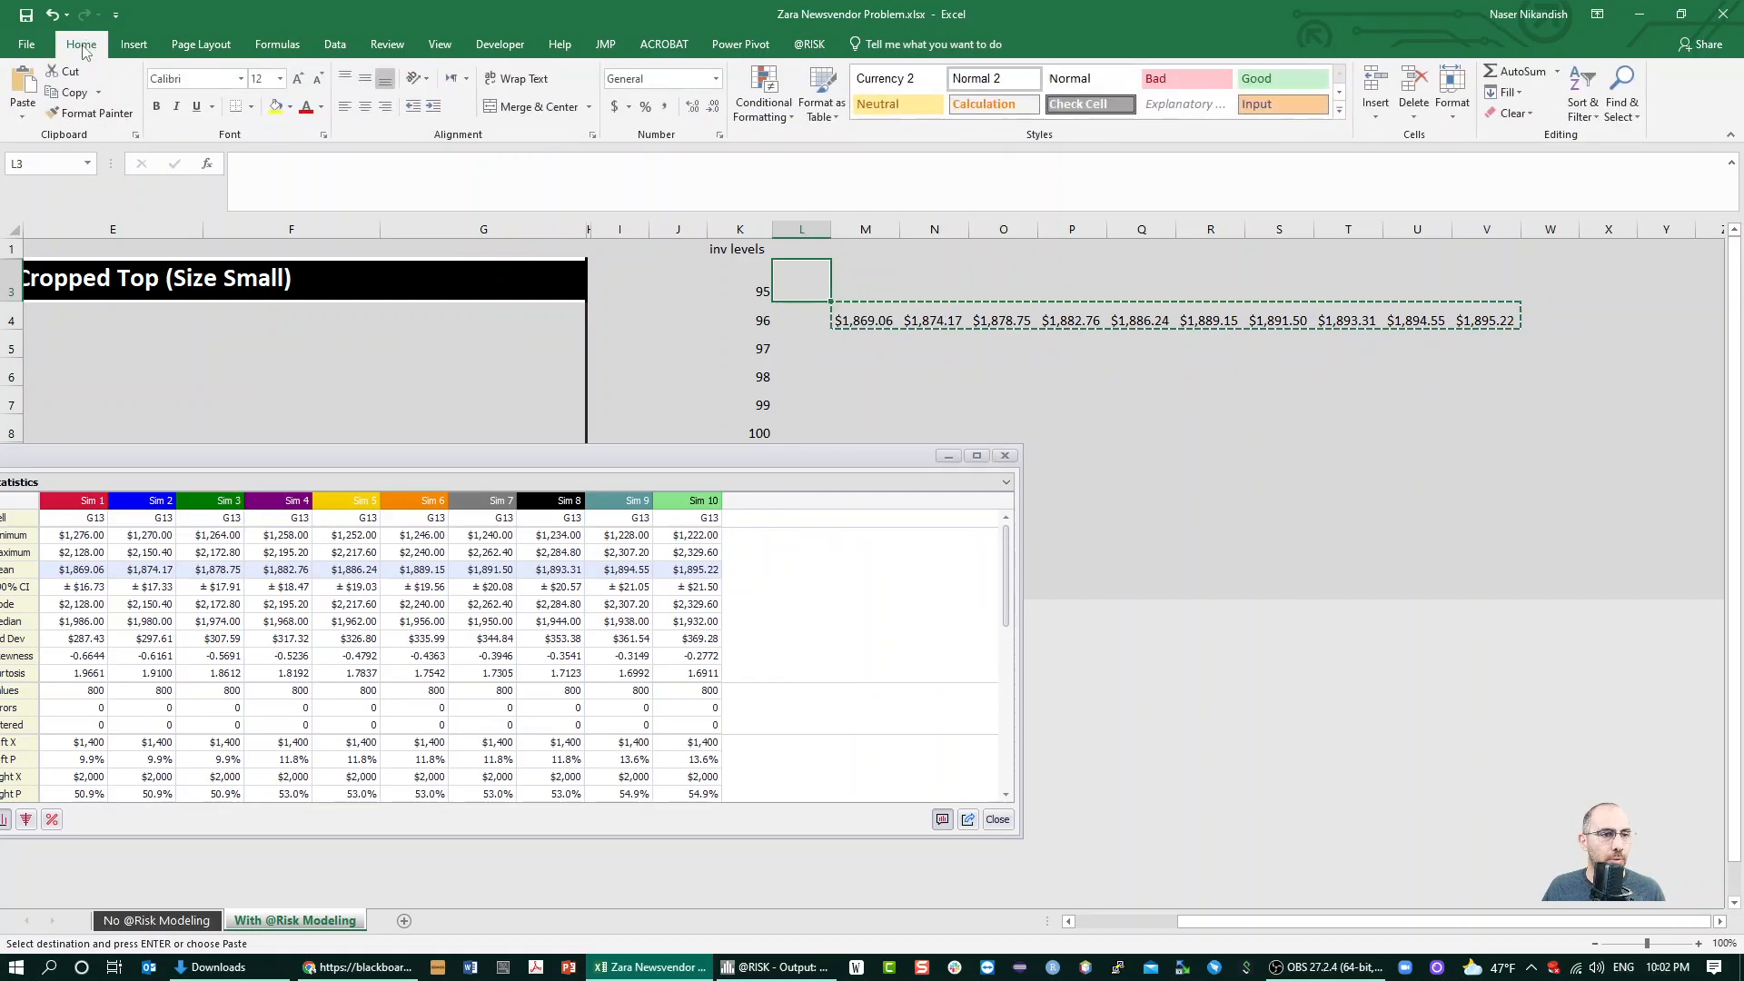
left_click(18, 118)
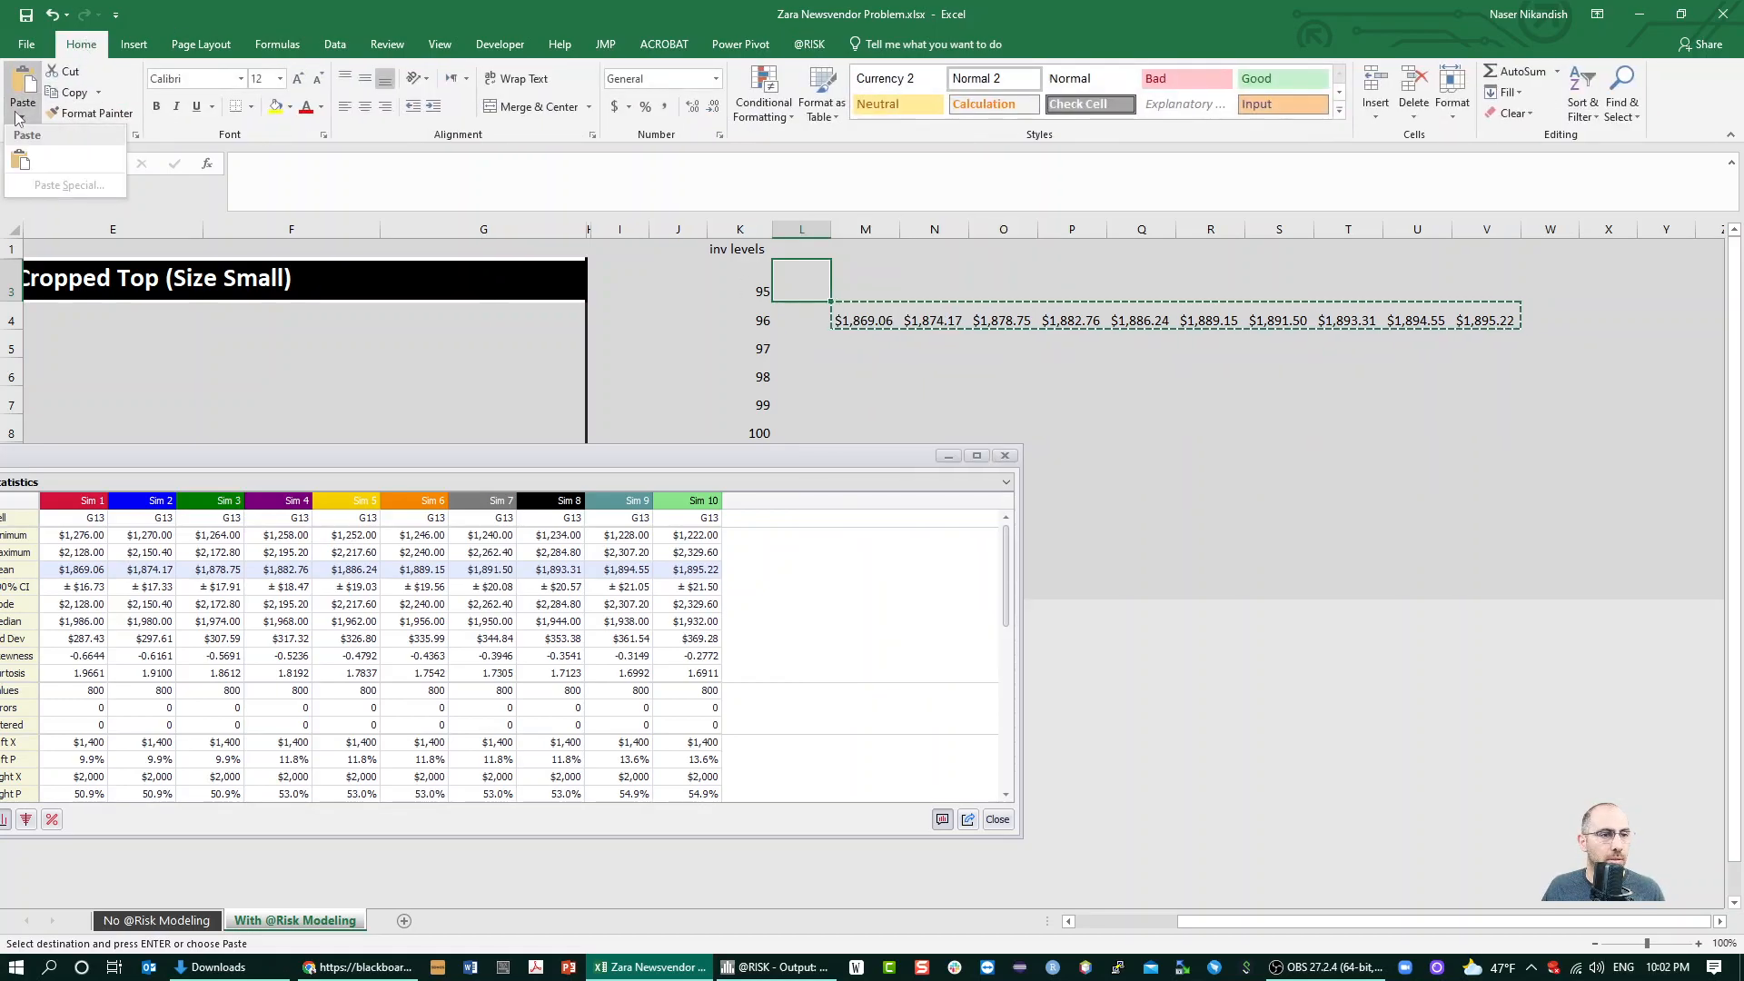
left_click(21, 161)
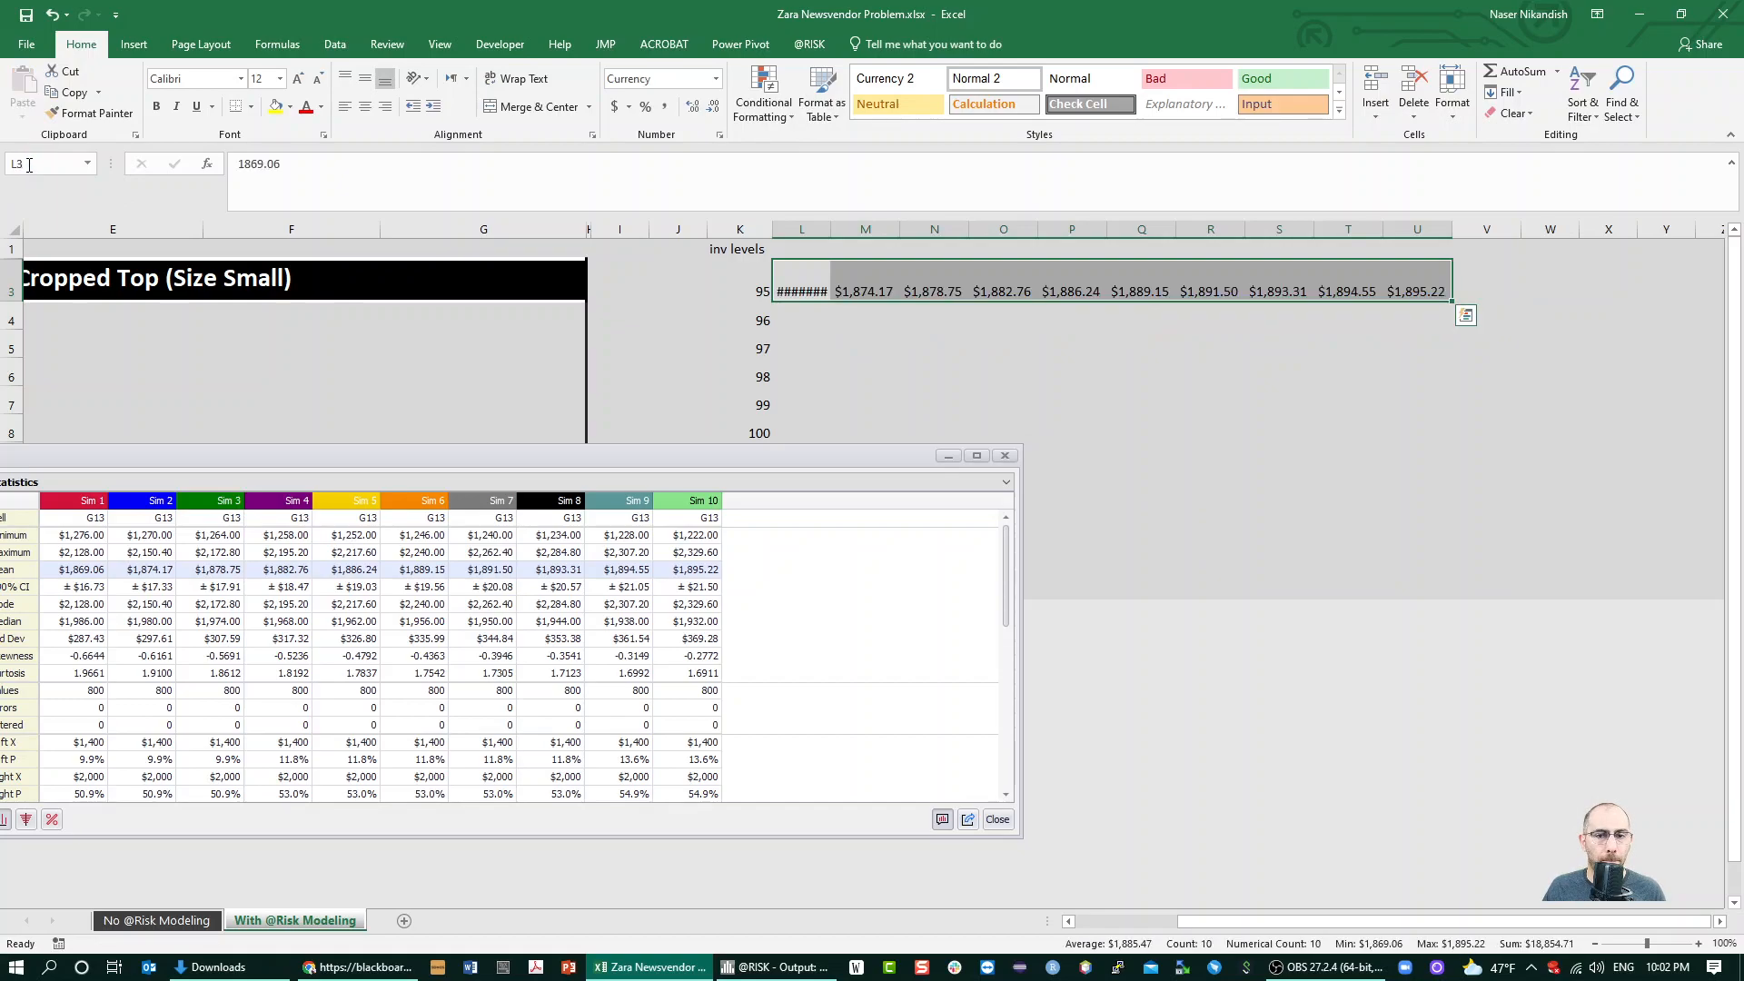
double_click(829, 230)
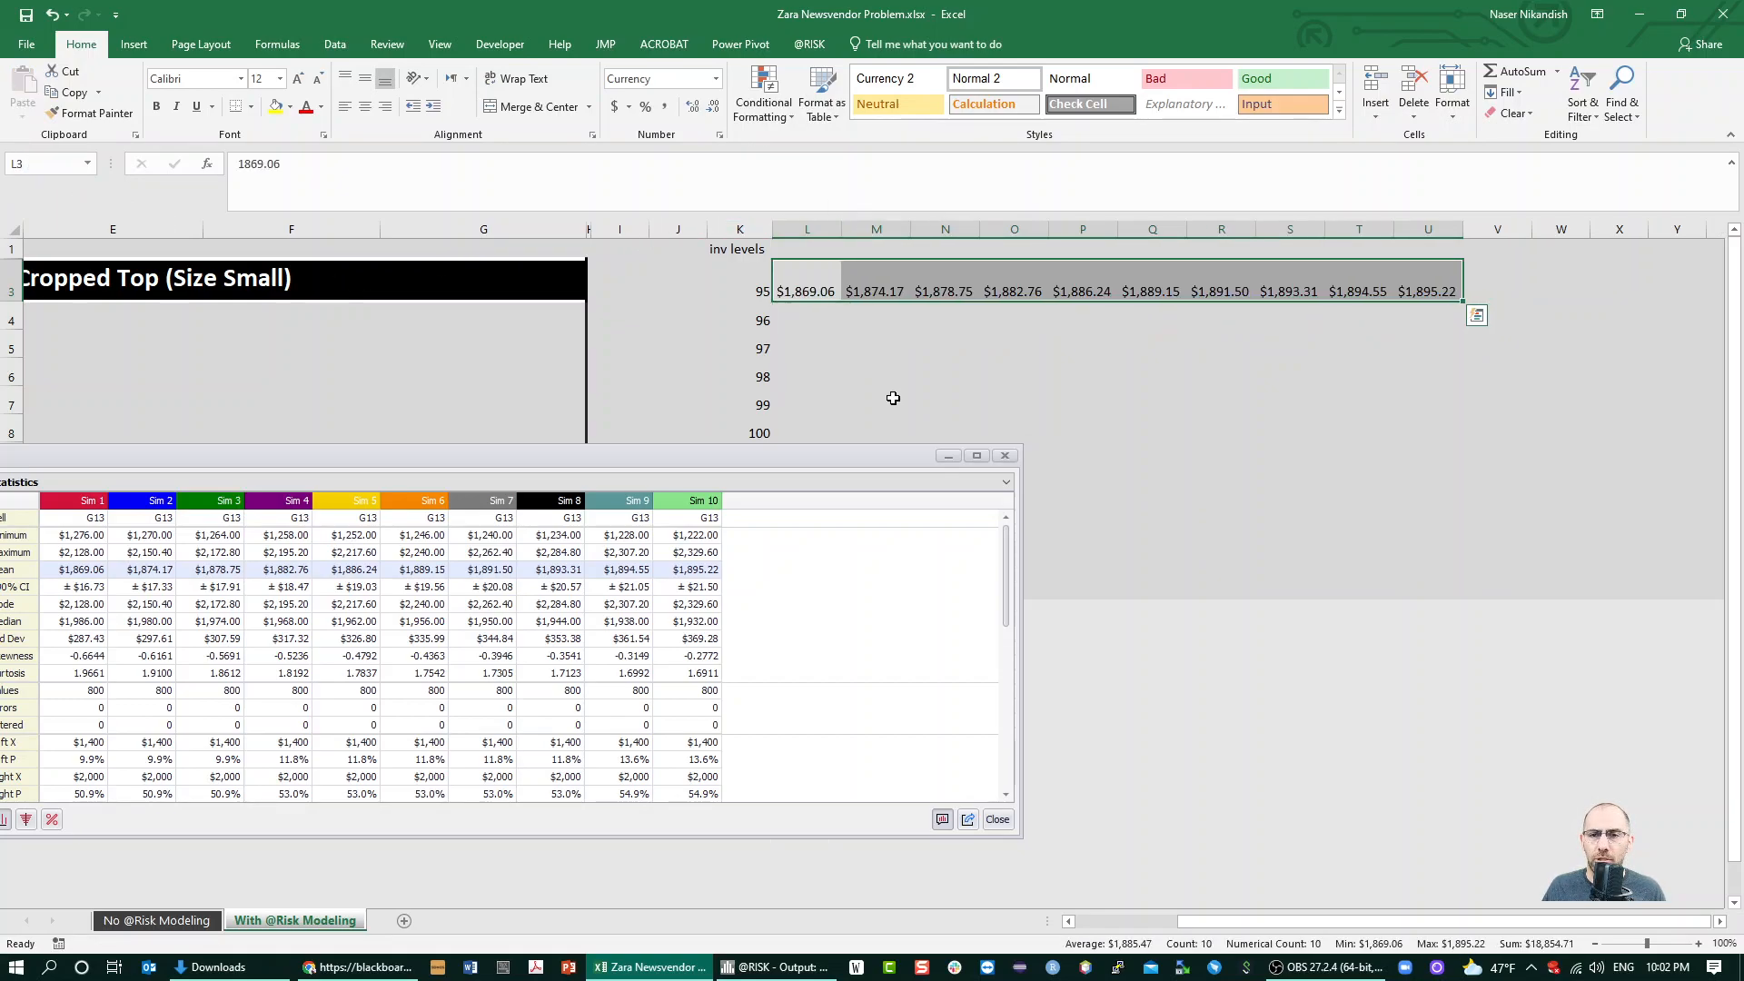
left_click(1004, 455)
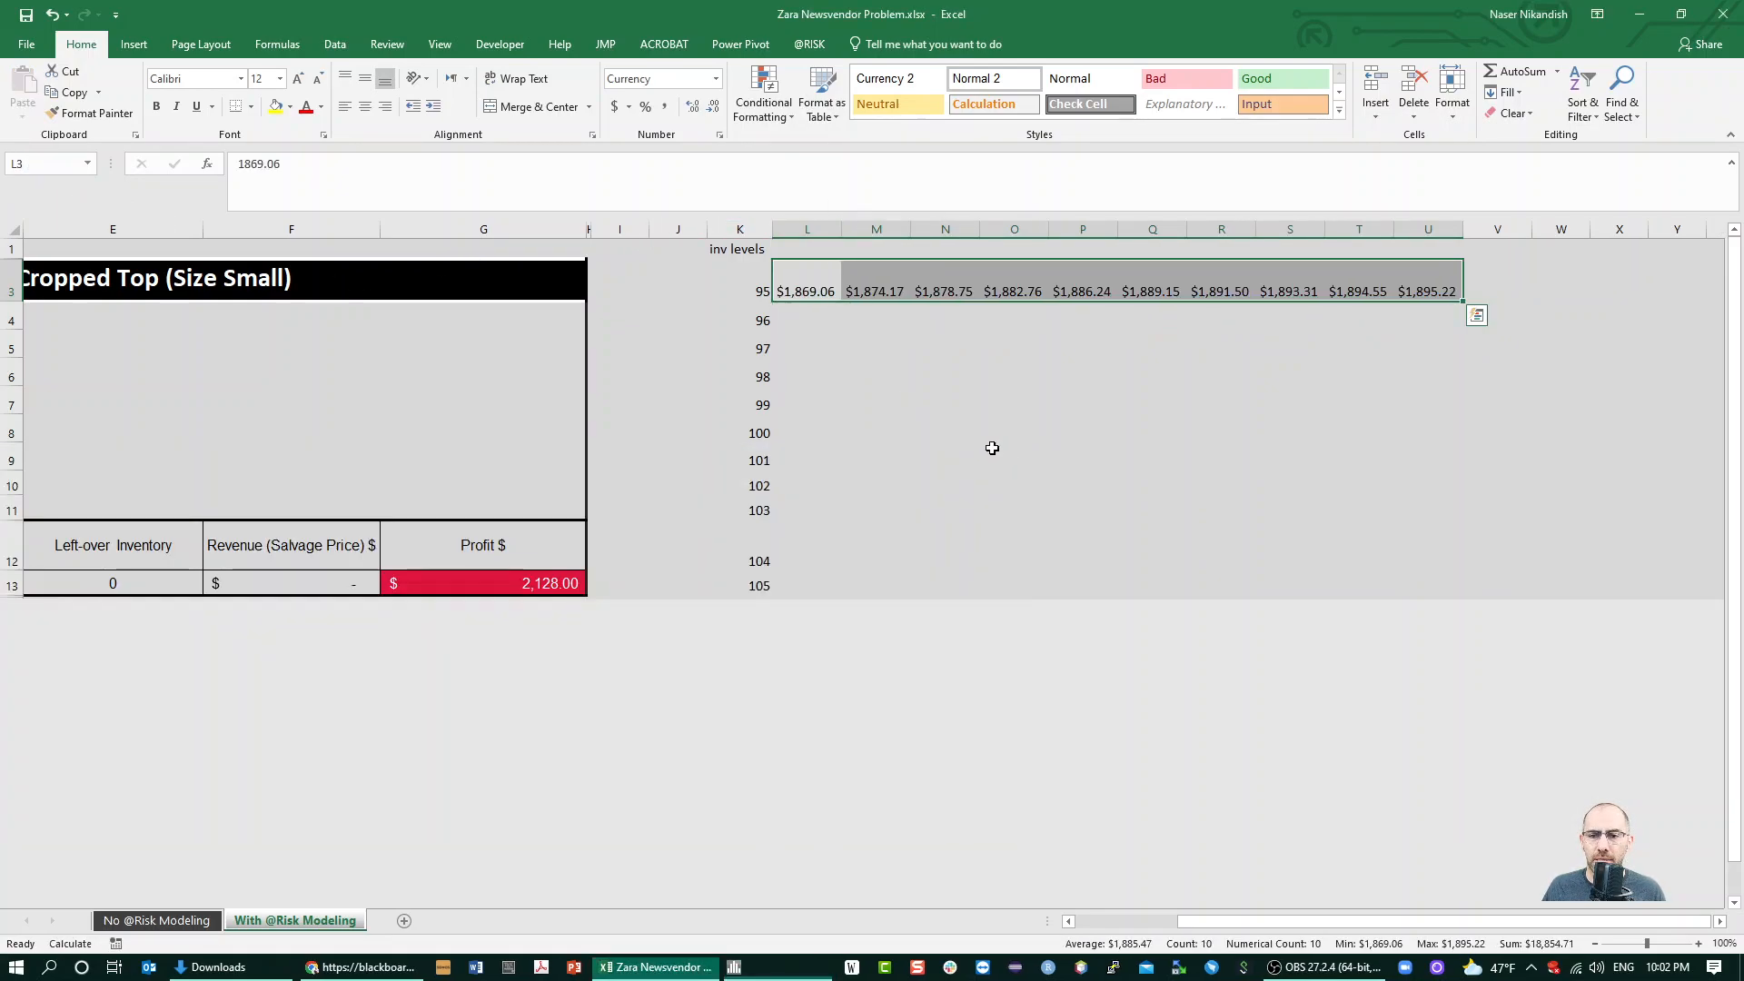
right_click(802, 279)
left_click(807, 336)
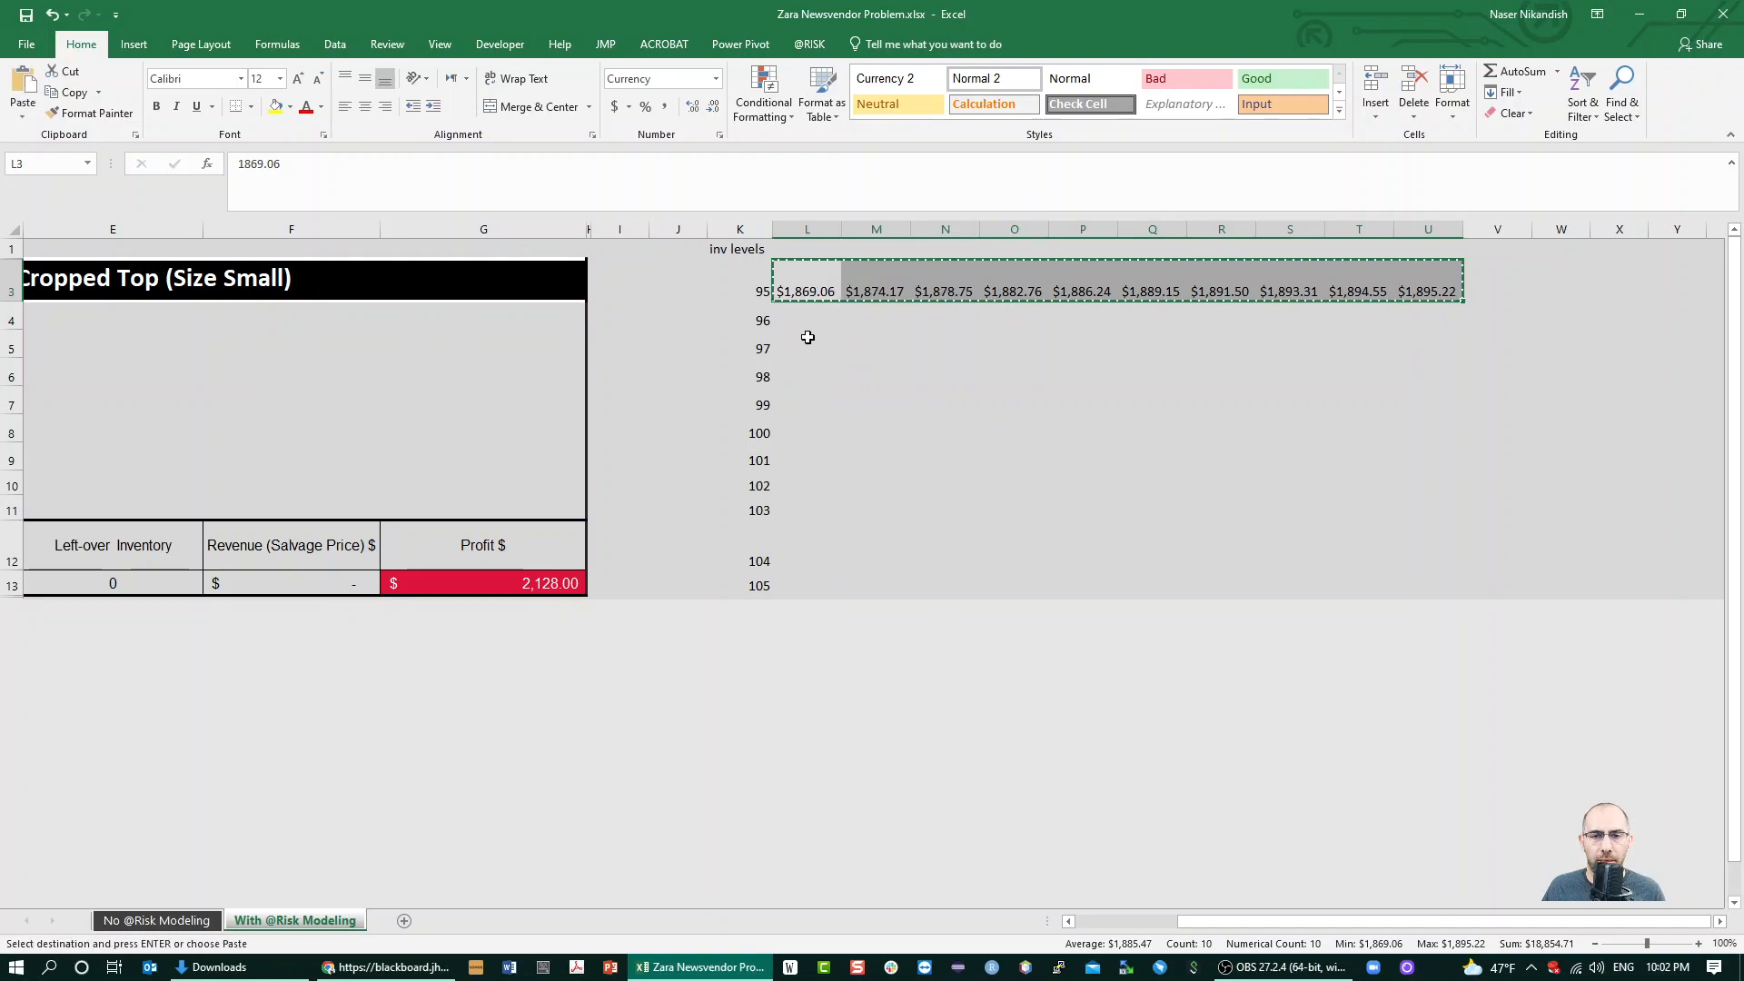
left_click(807, 337)
right_click(807, 337)
mouse_move(936, 337)
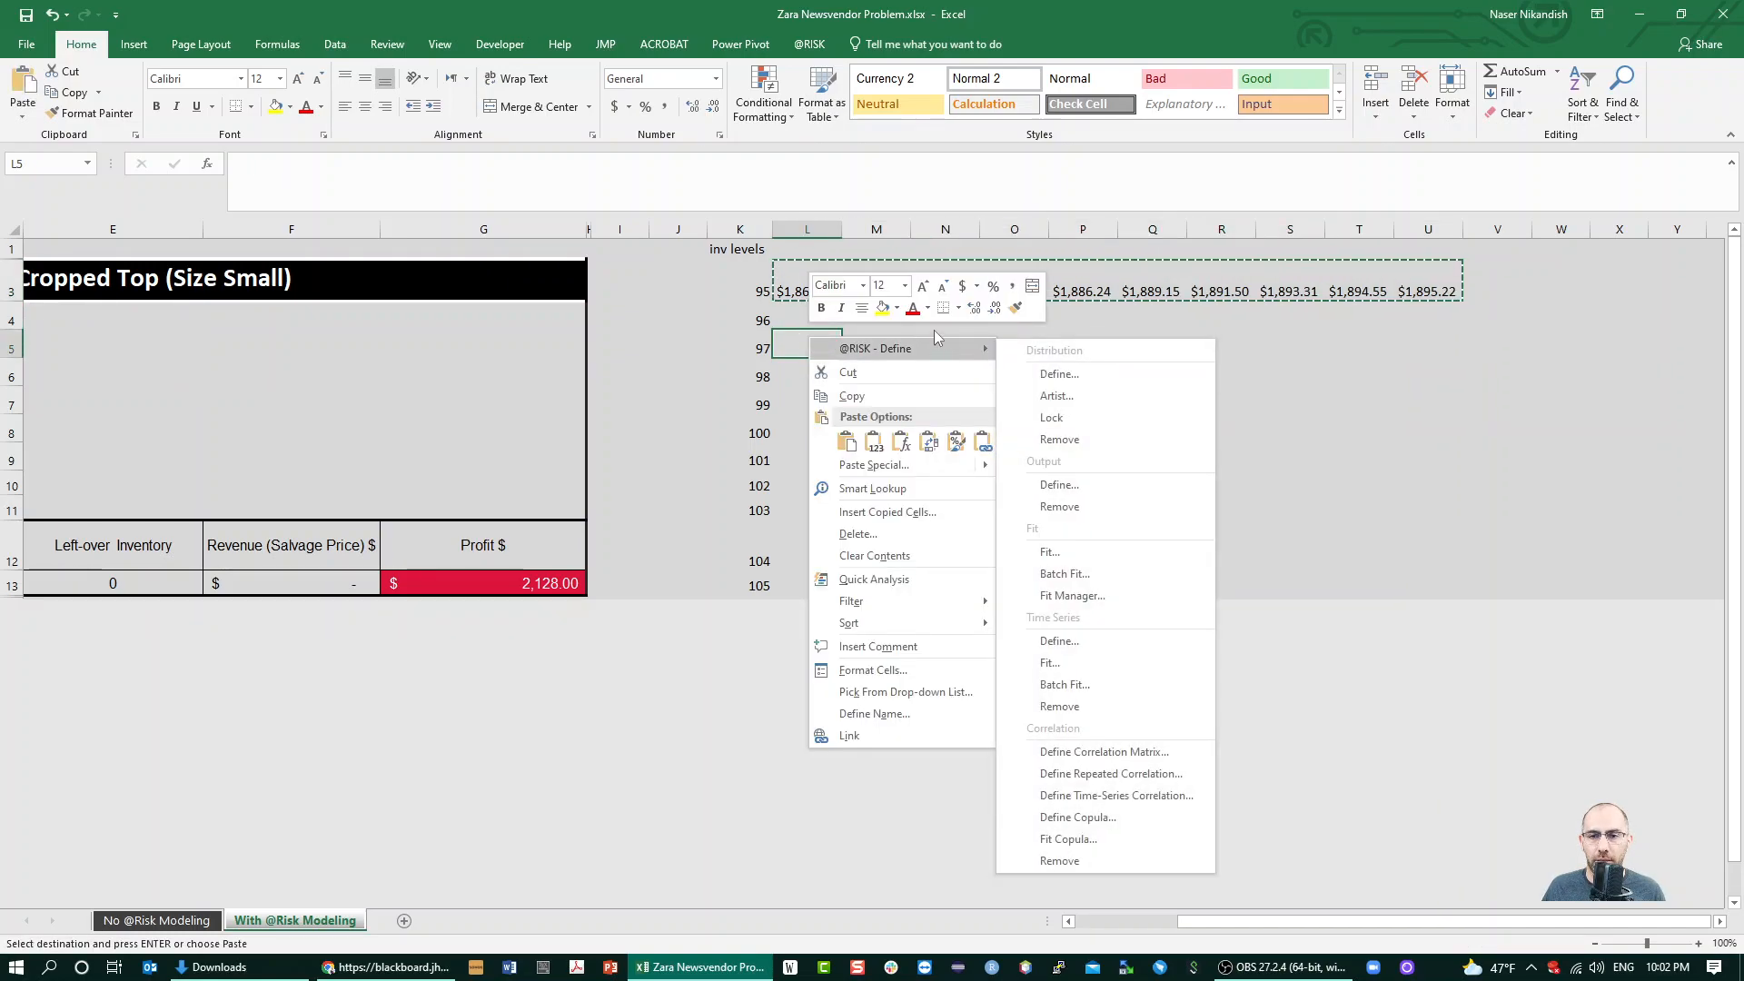
key("Escape")
Move the mean profits from L3:U3 up to L1:U1
left_click_drag(799, 285, 1432, 284)
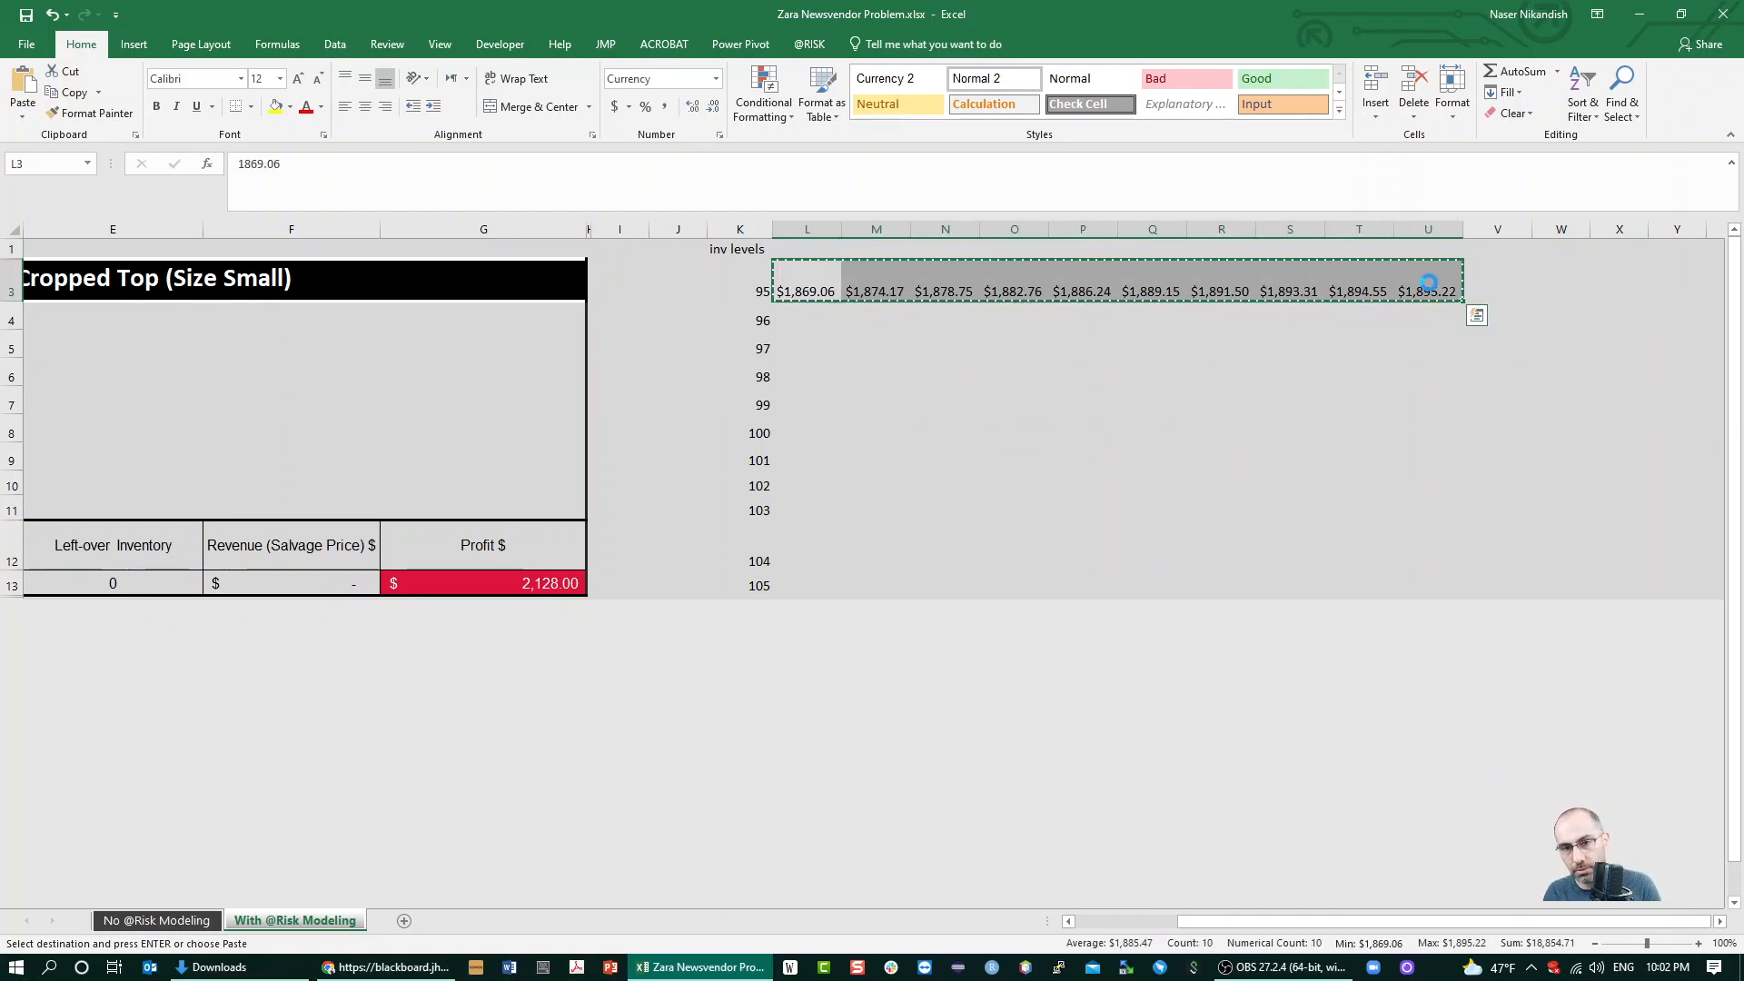
left_click(807, 248)
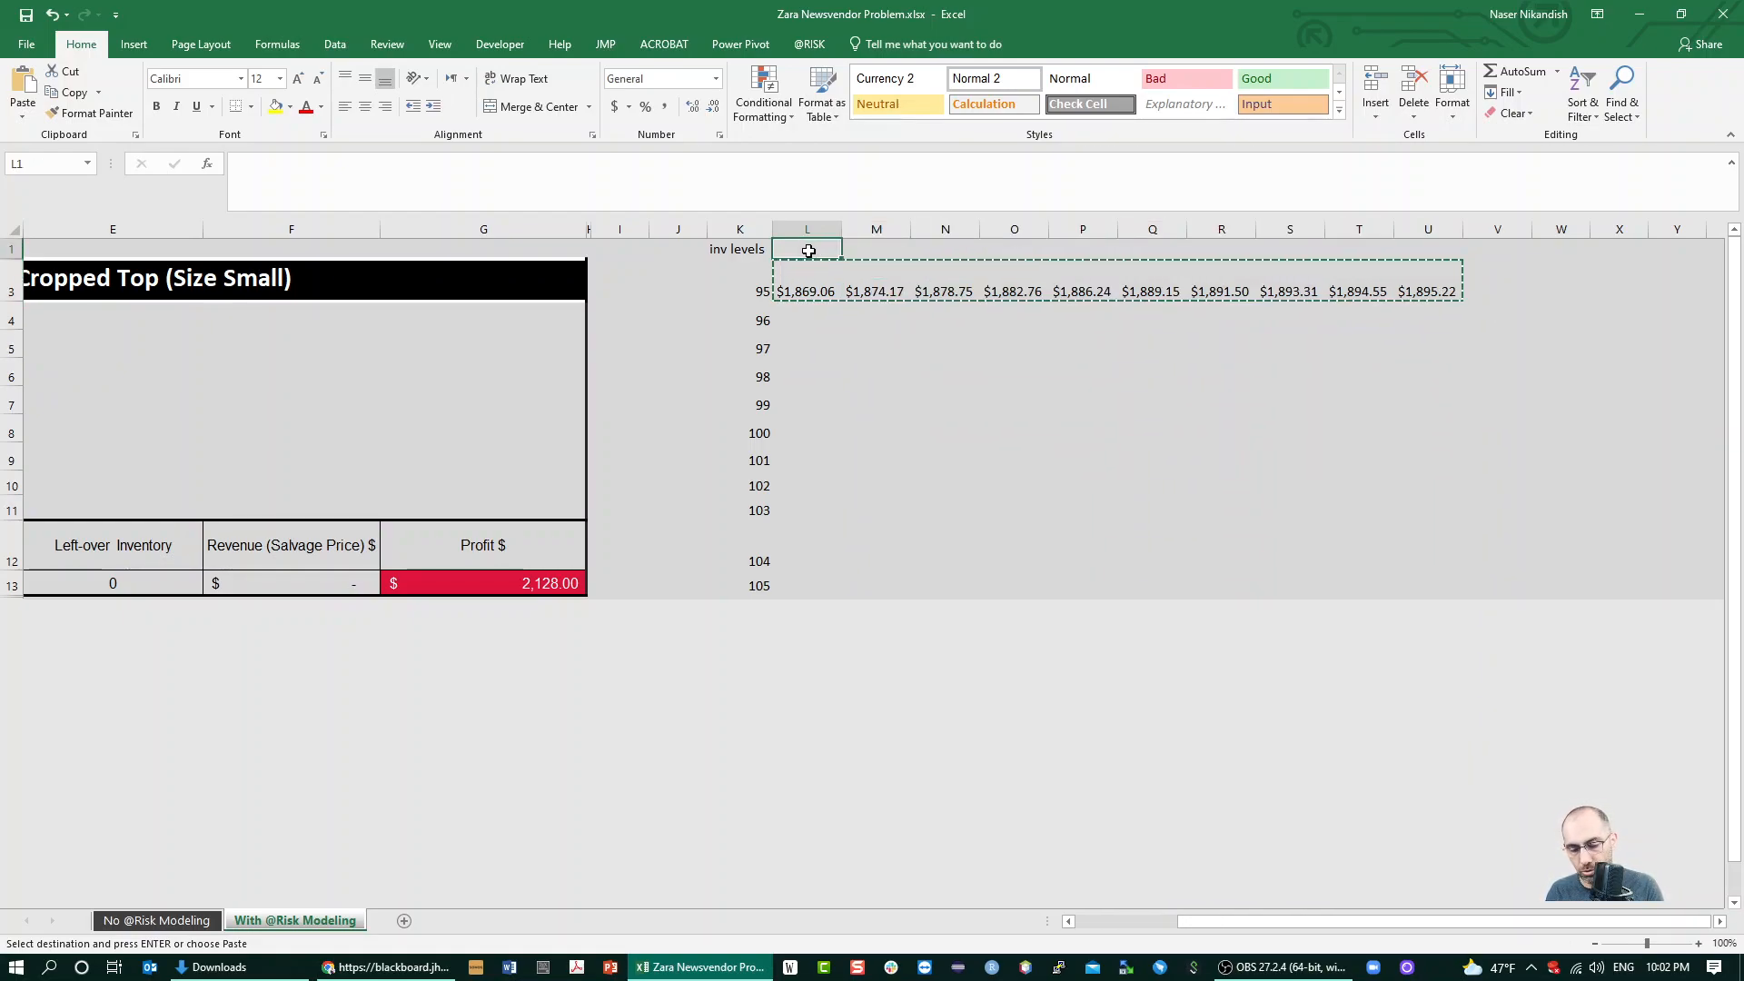
key("ctrl+v")
Paste the mean profits from L1:U1 transposed into L3:L12 beside the inventory levels, and clear the source row
right_click(801, 252)
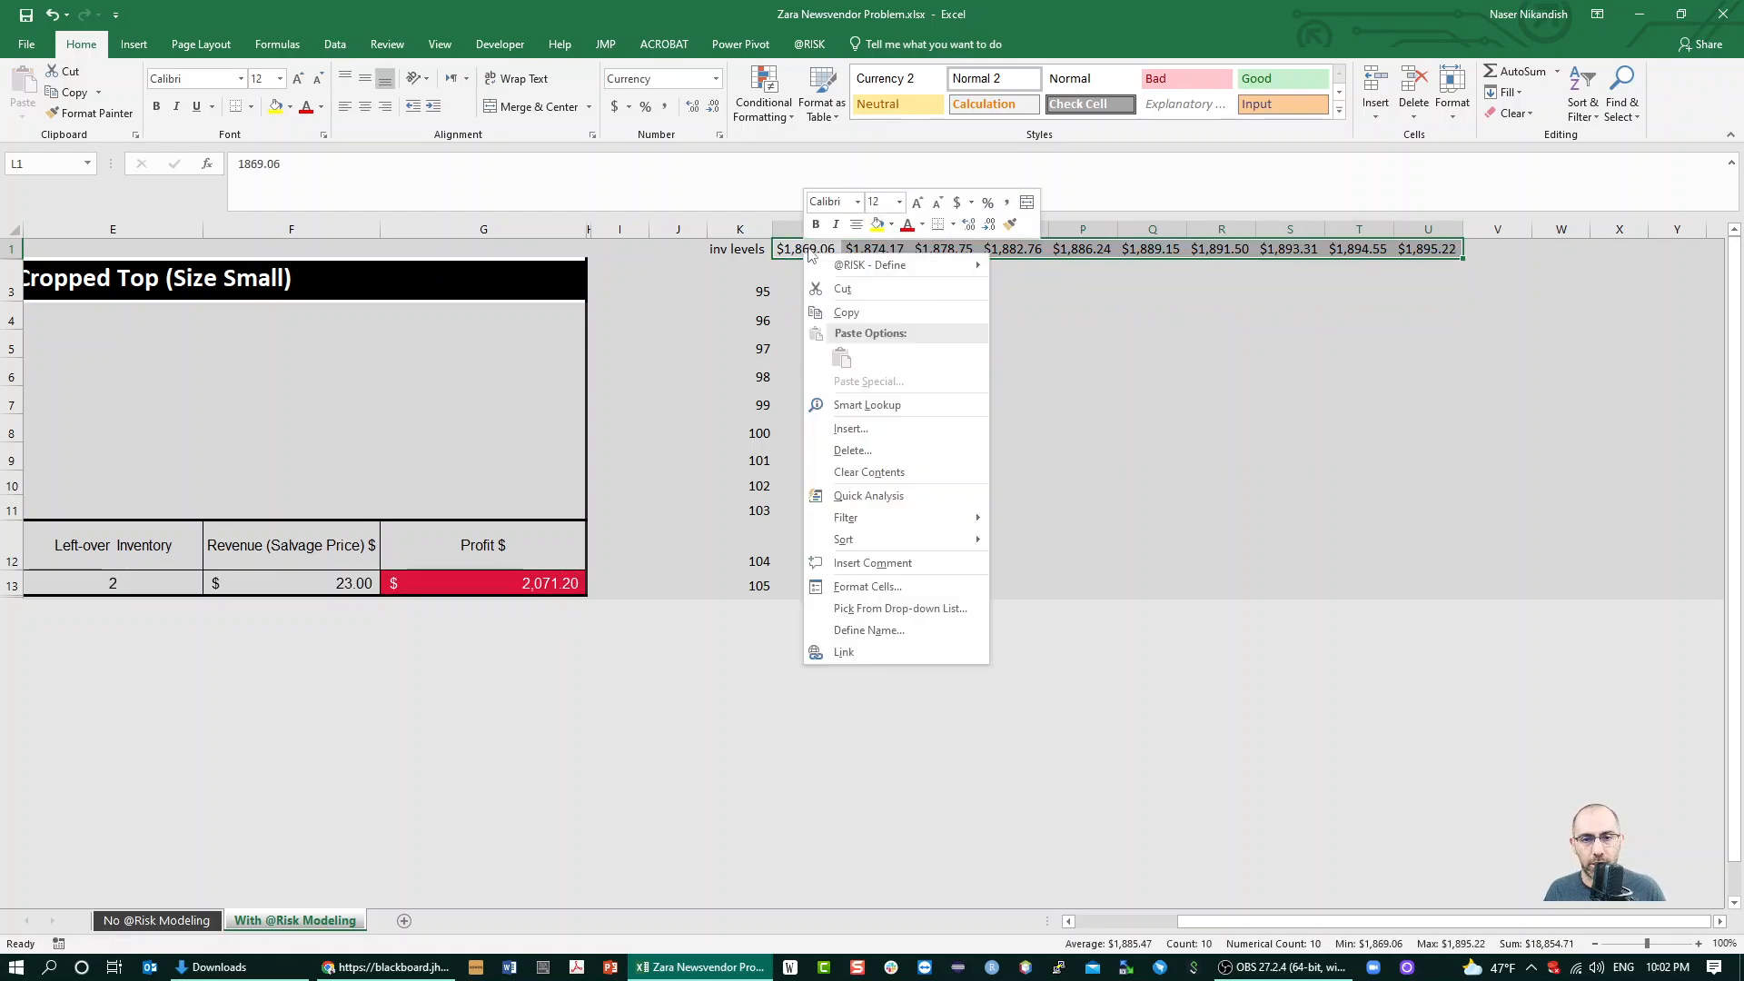
left_click(866, 285)
left_click(791, 292)
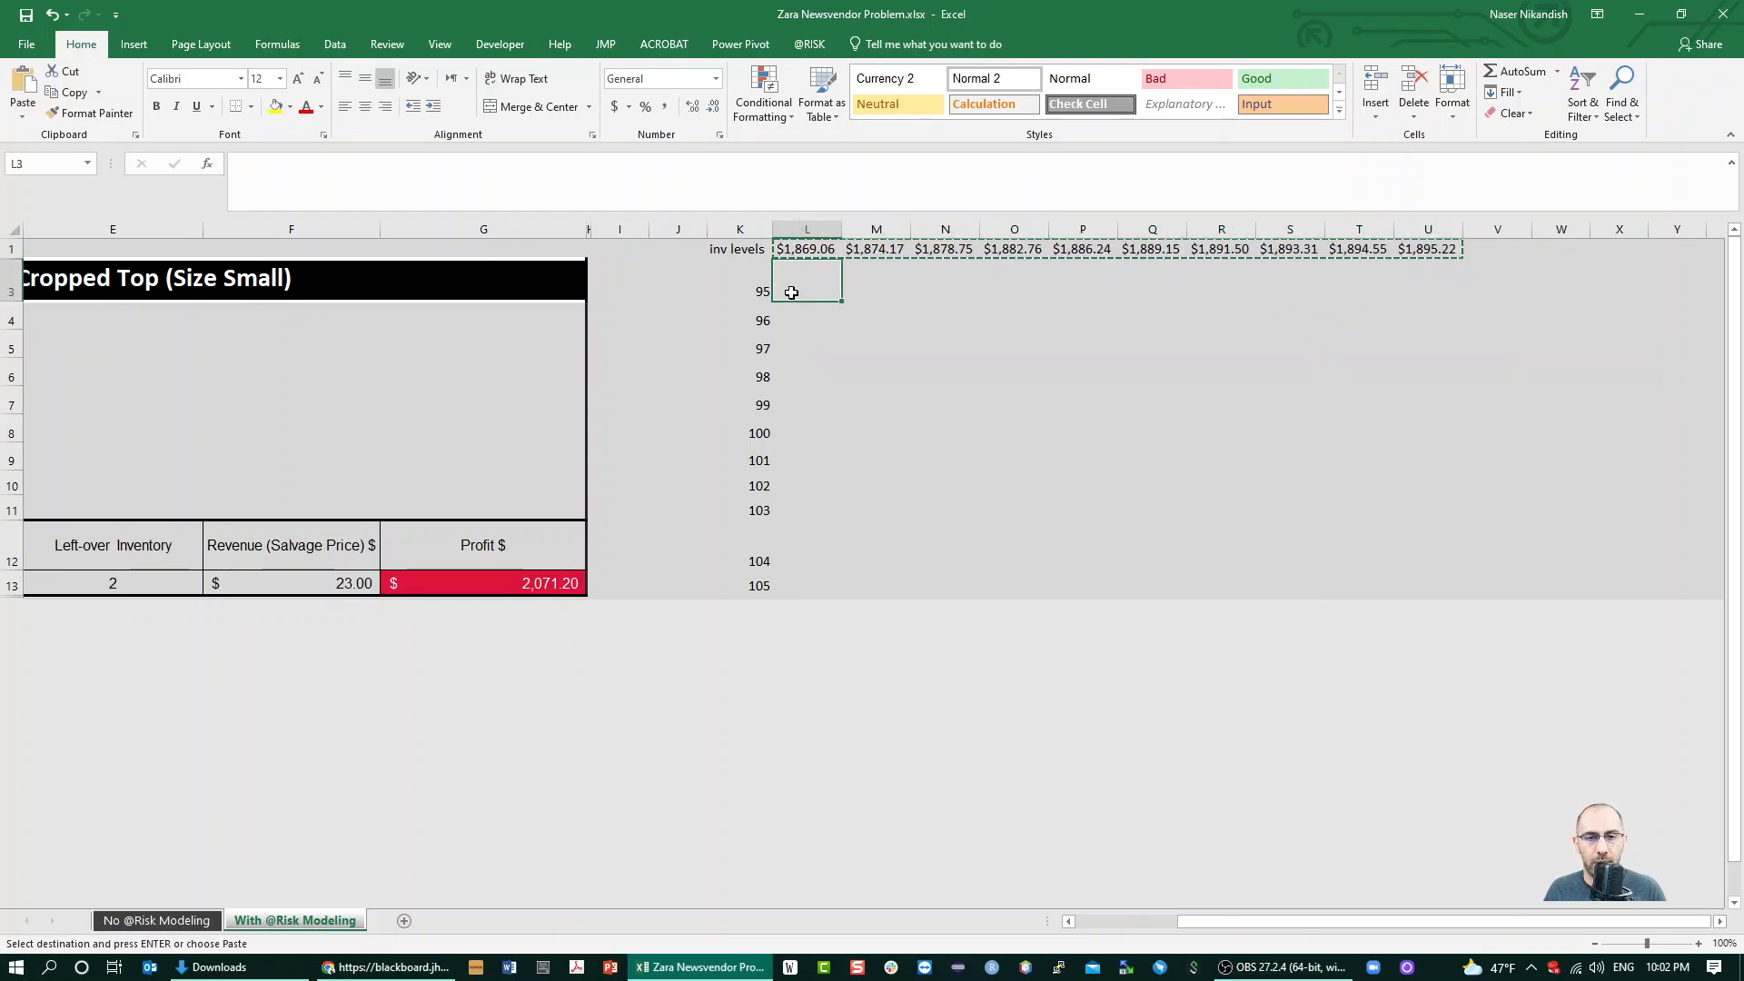
right_click(792, 292)
left_click(857, 422)
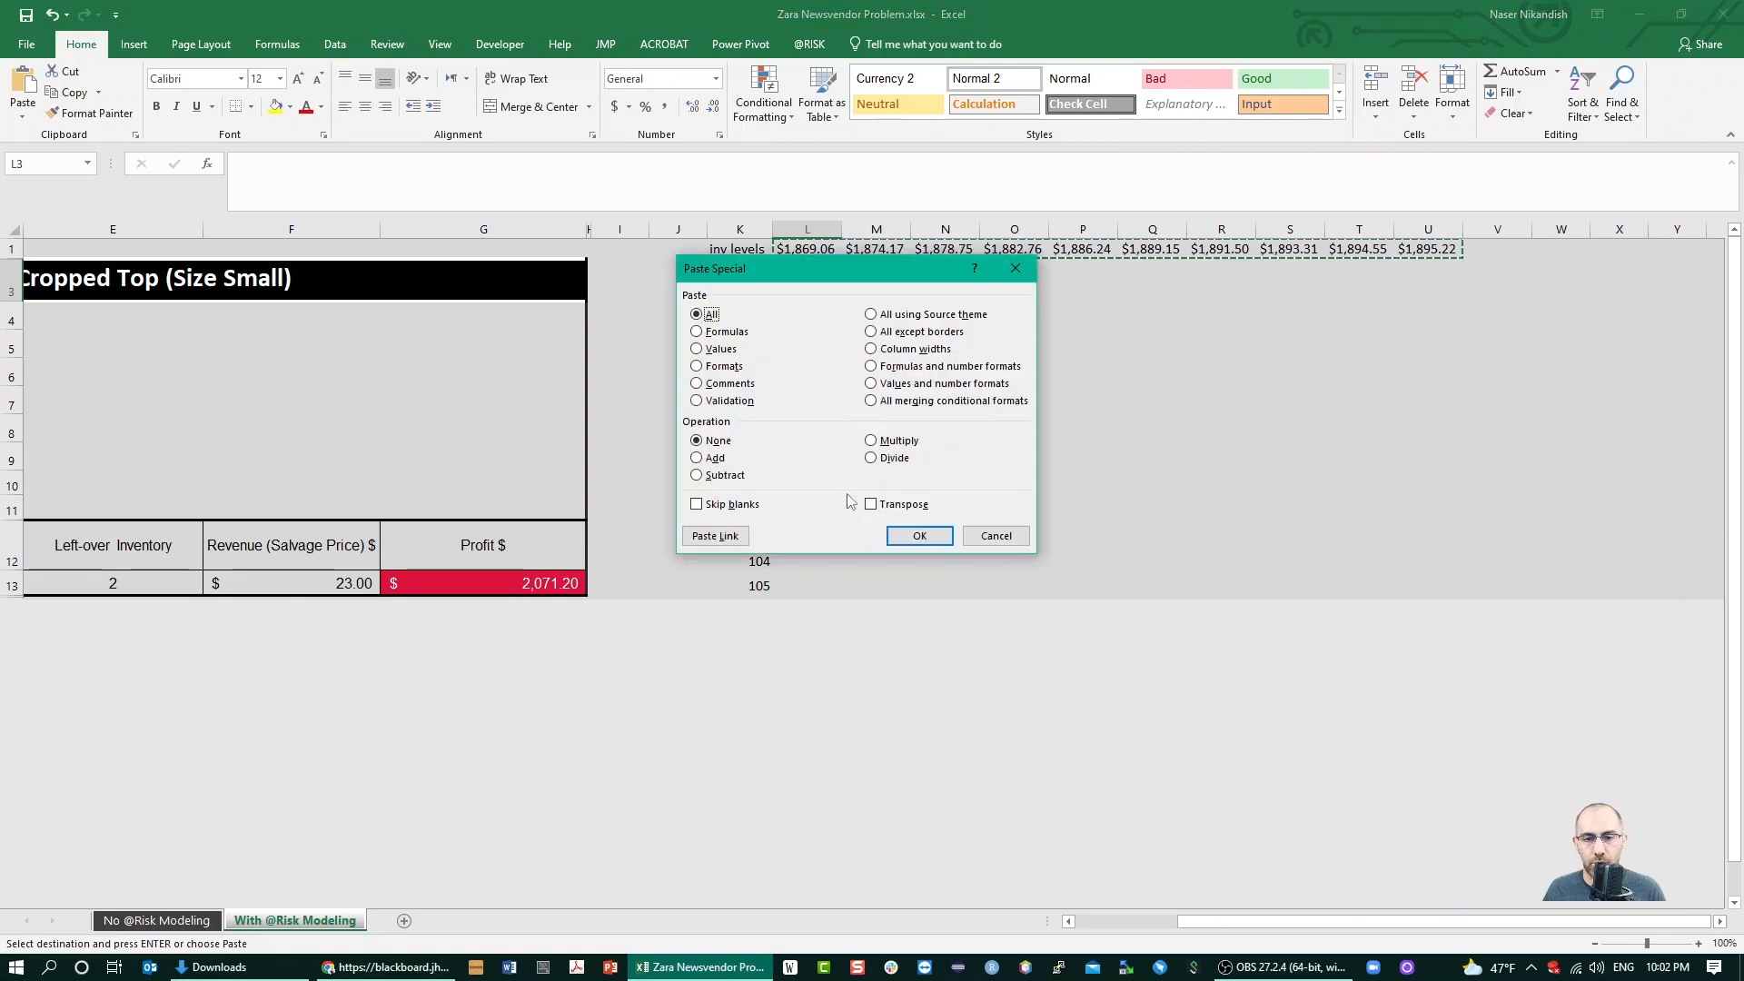
left_click(891, 503)
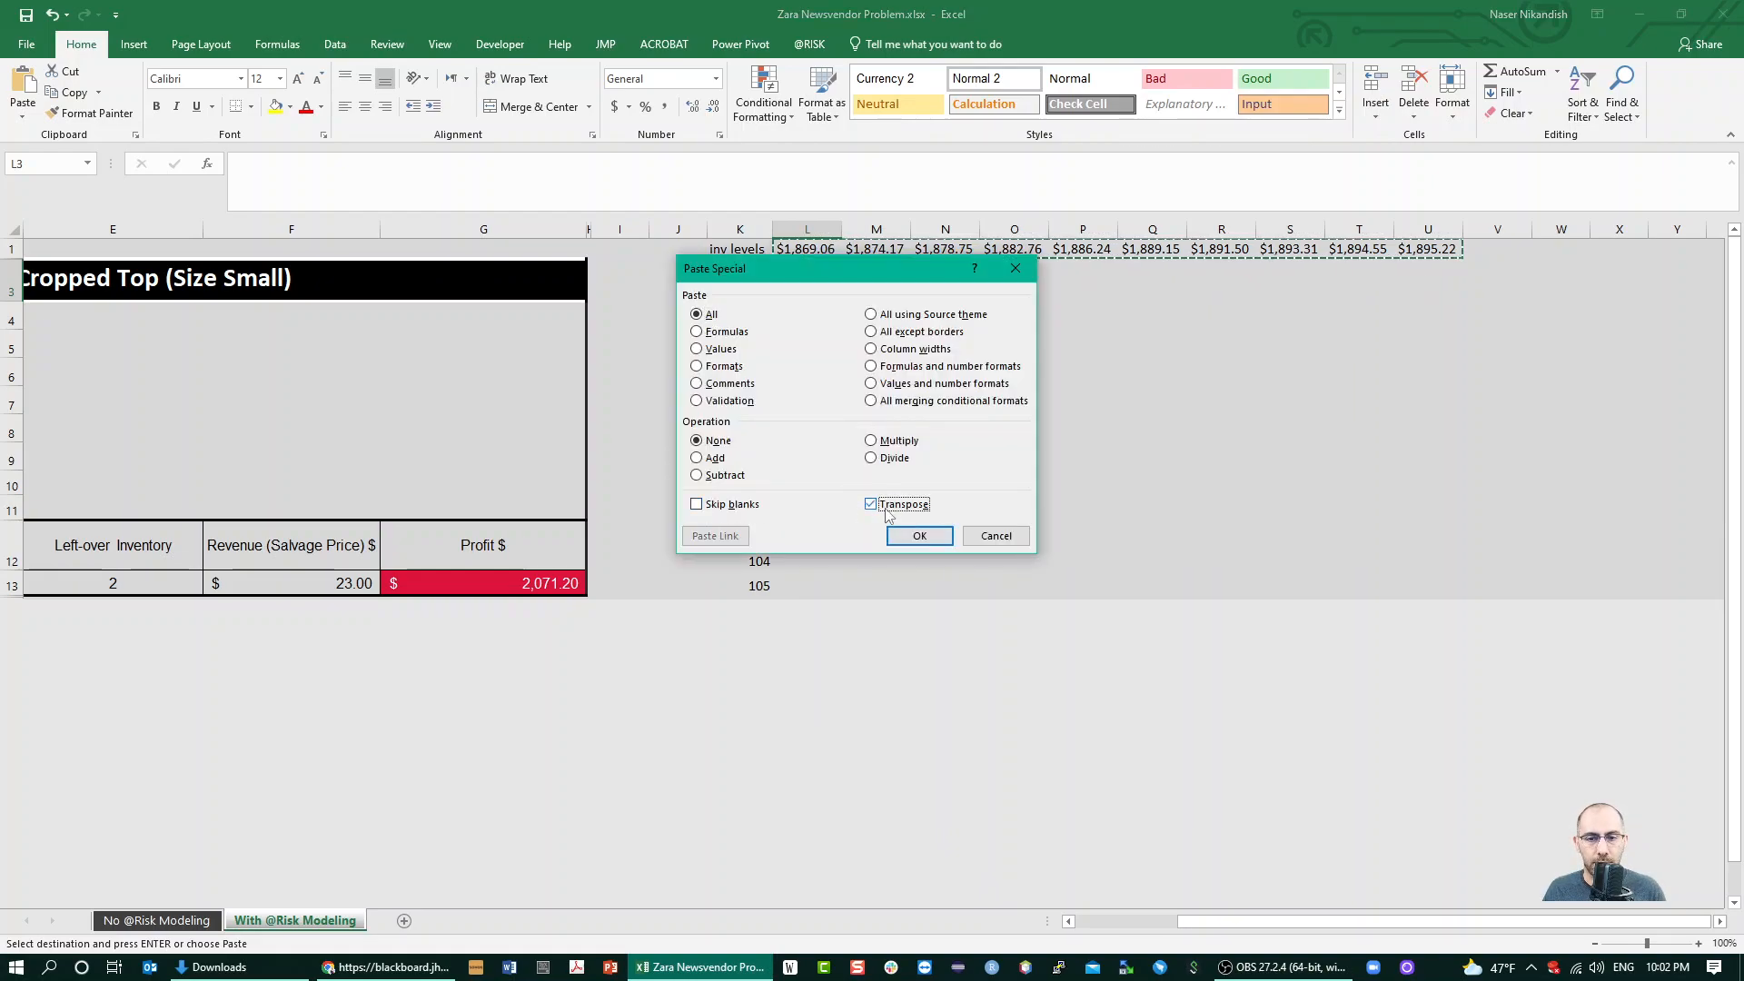
left_click(919, 536)
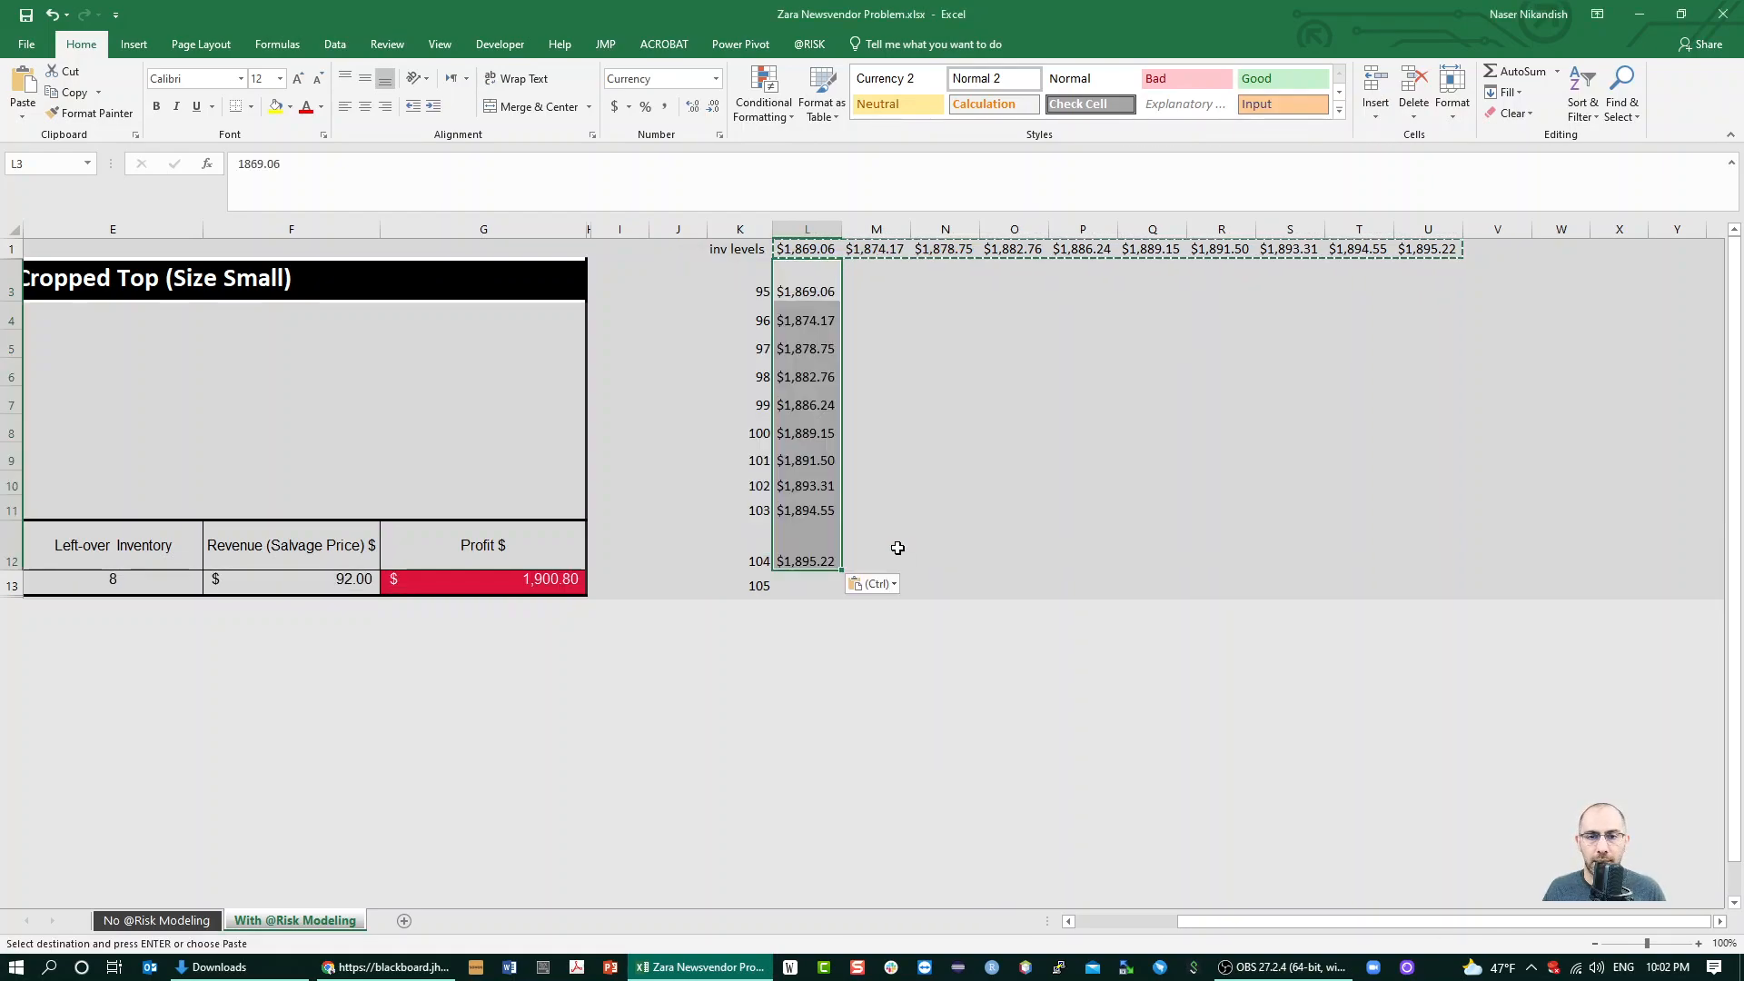
left_click_drag(802, 249, 1439, 249)
key("Delete")
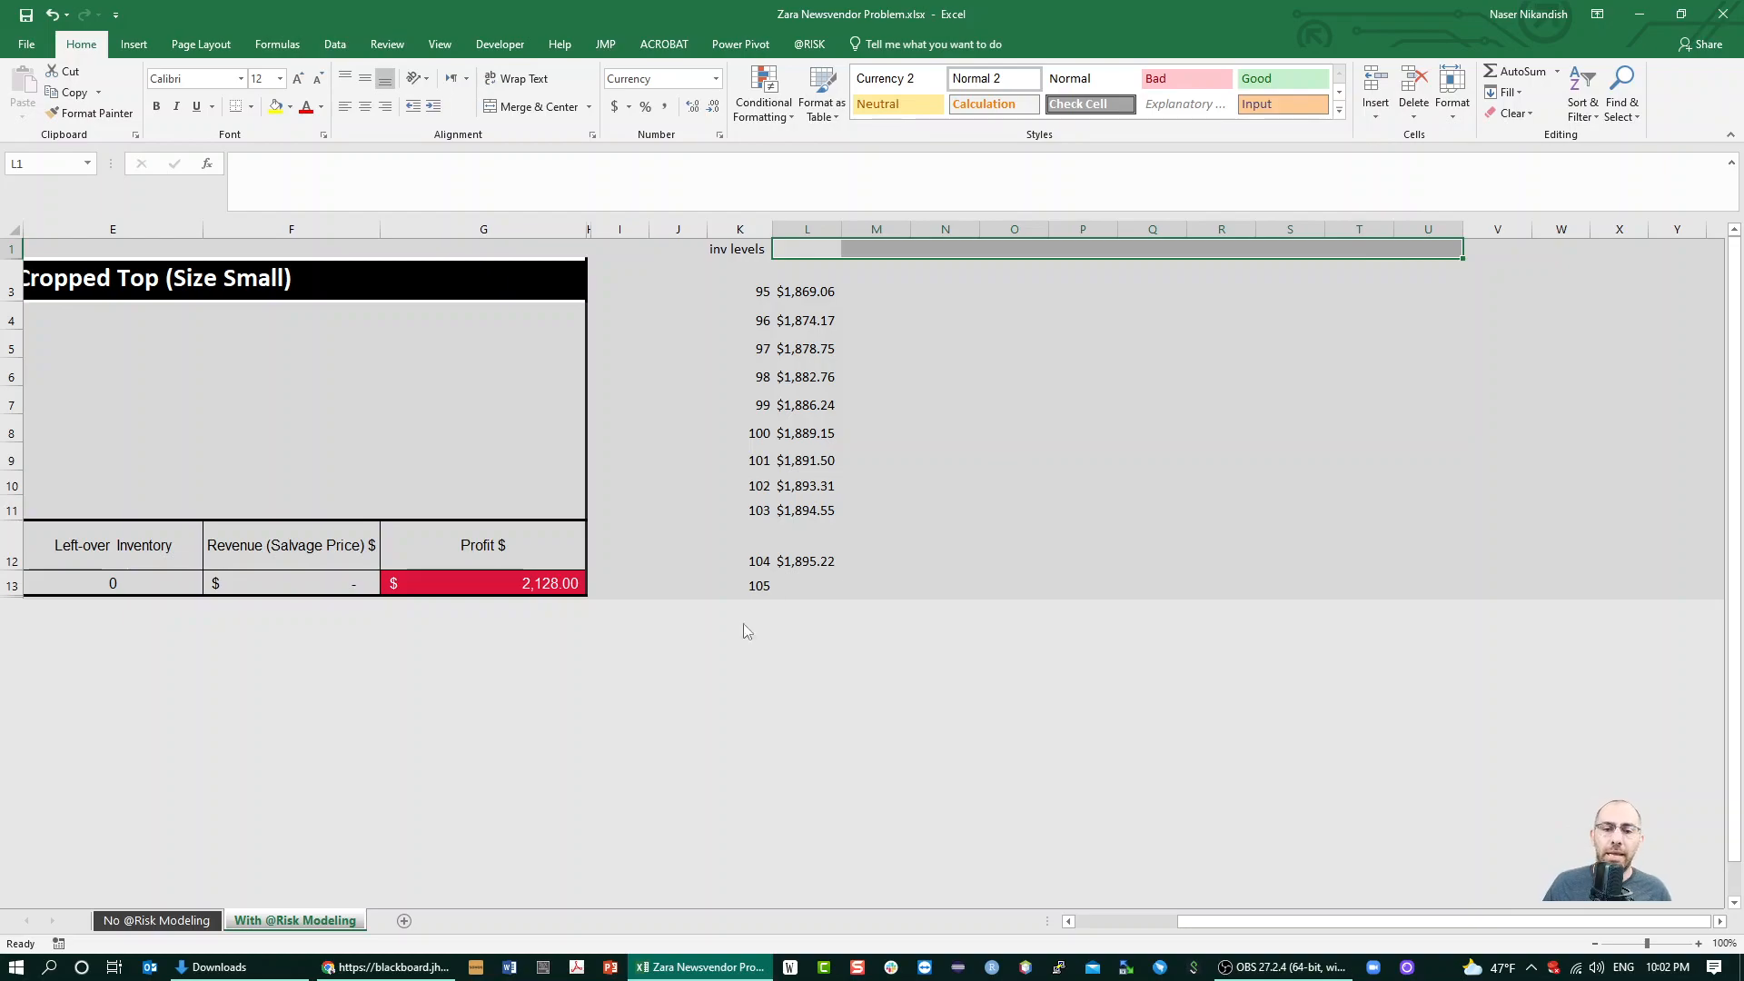
Browse the simulation results of the profit output in G13 and display Sim 11 for the missing mean profit in L13
left_click(792, 585)
left_click(539, 591)
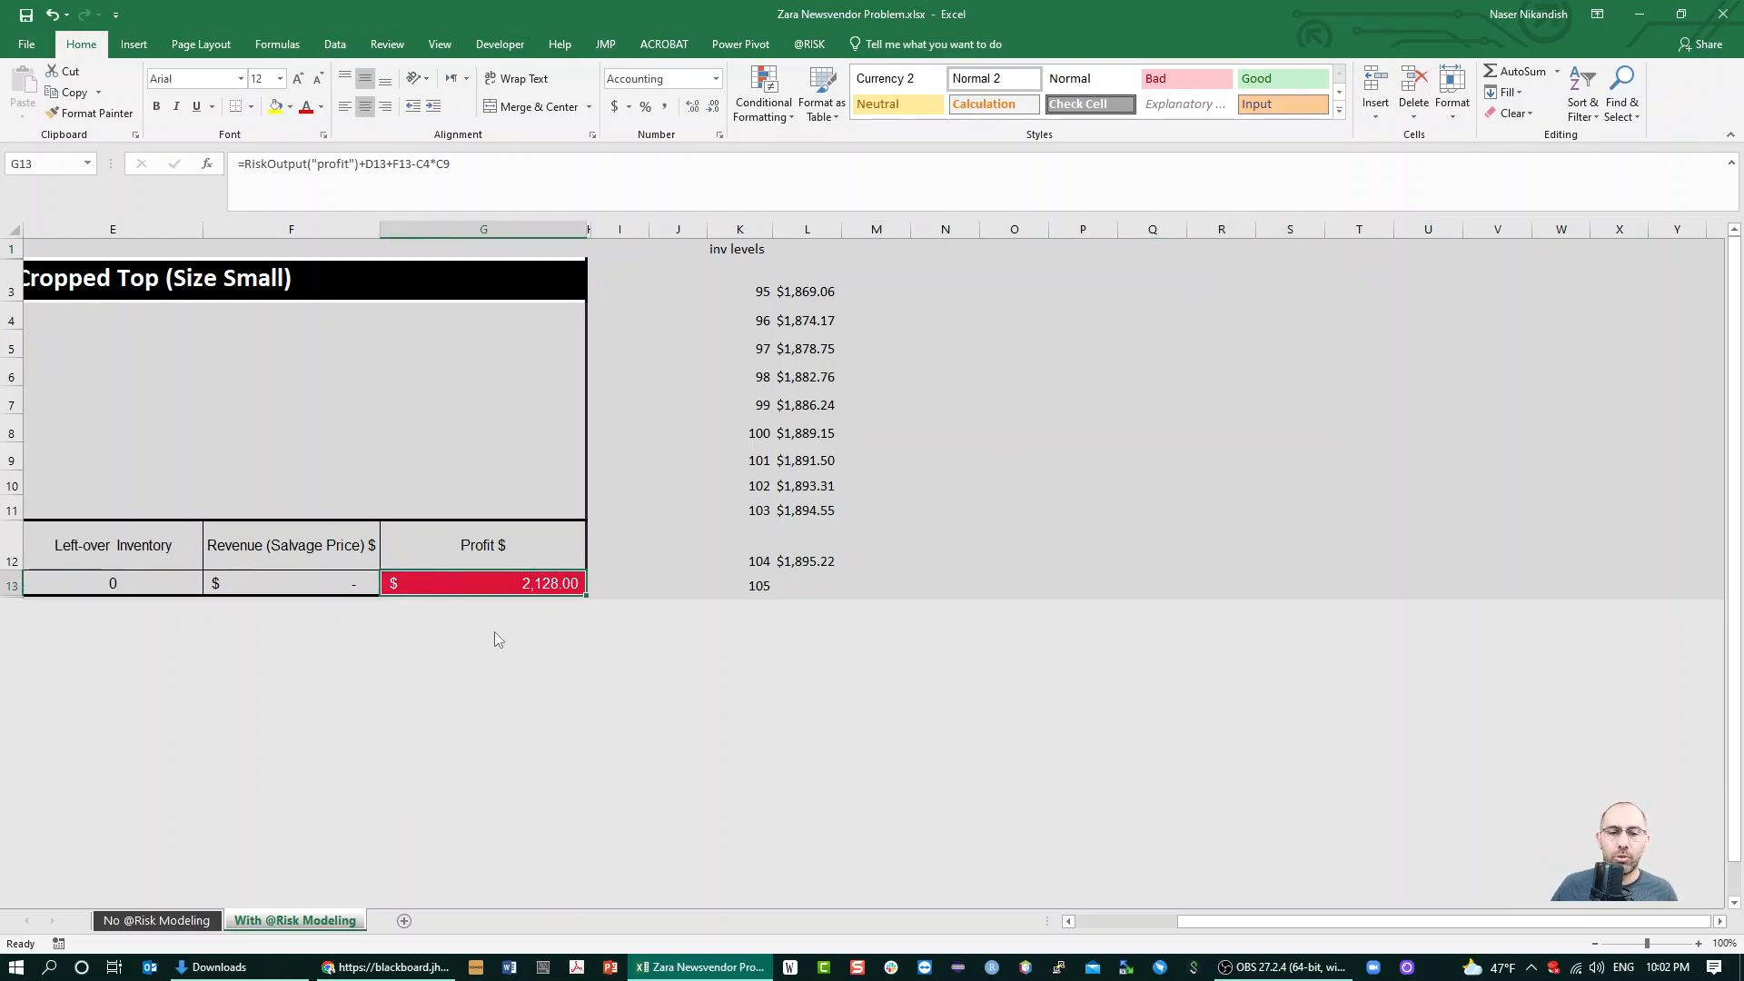
left_click(809, 45)
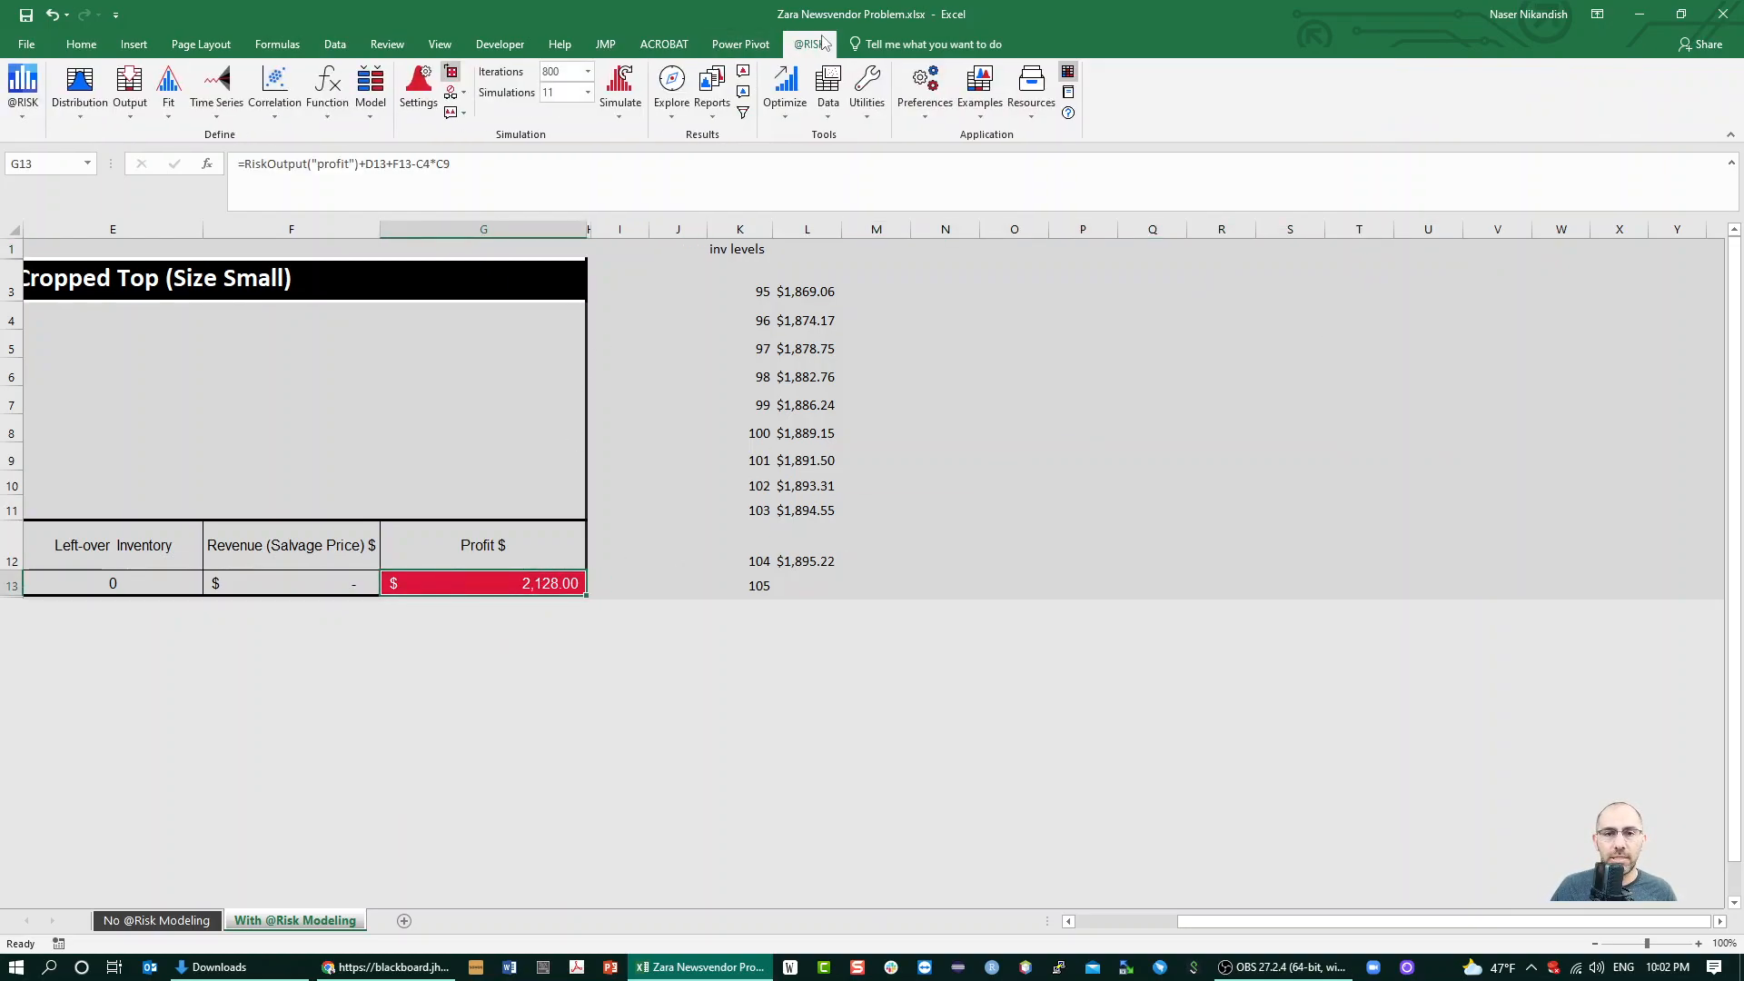
left_click(676, 109)
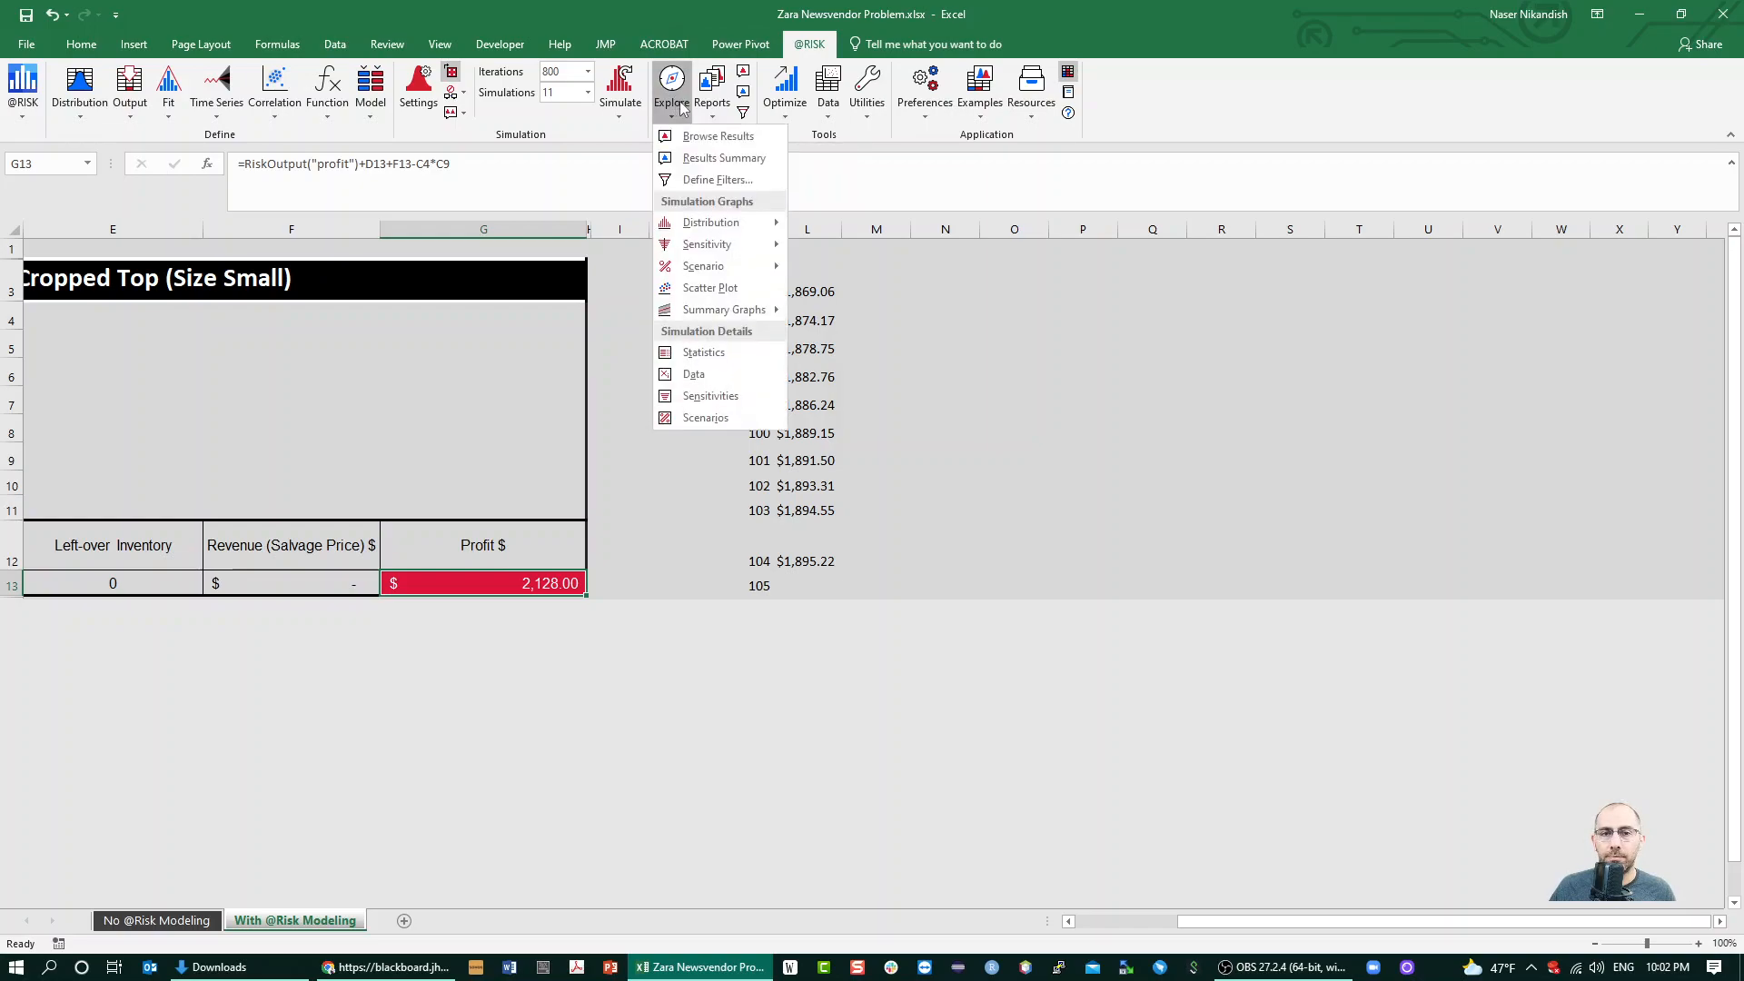
left_click(708, 134)
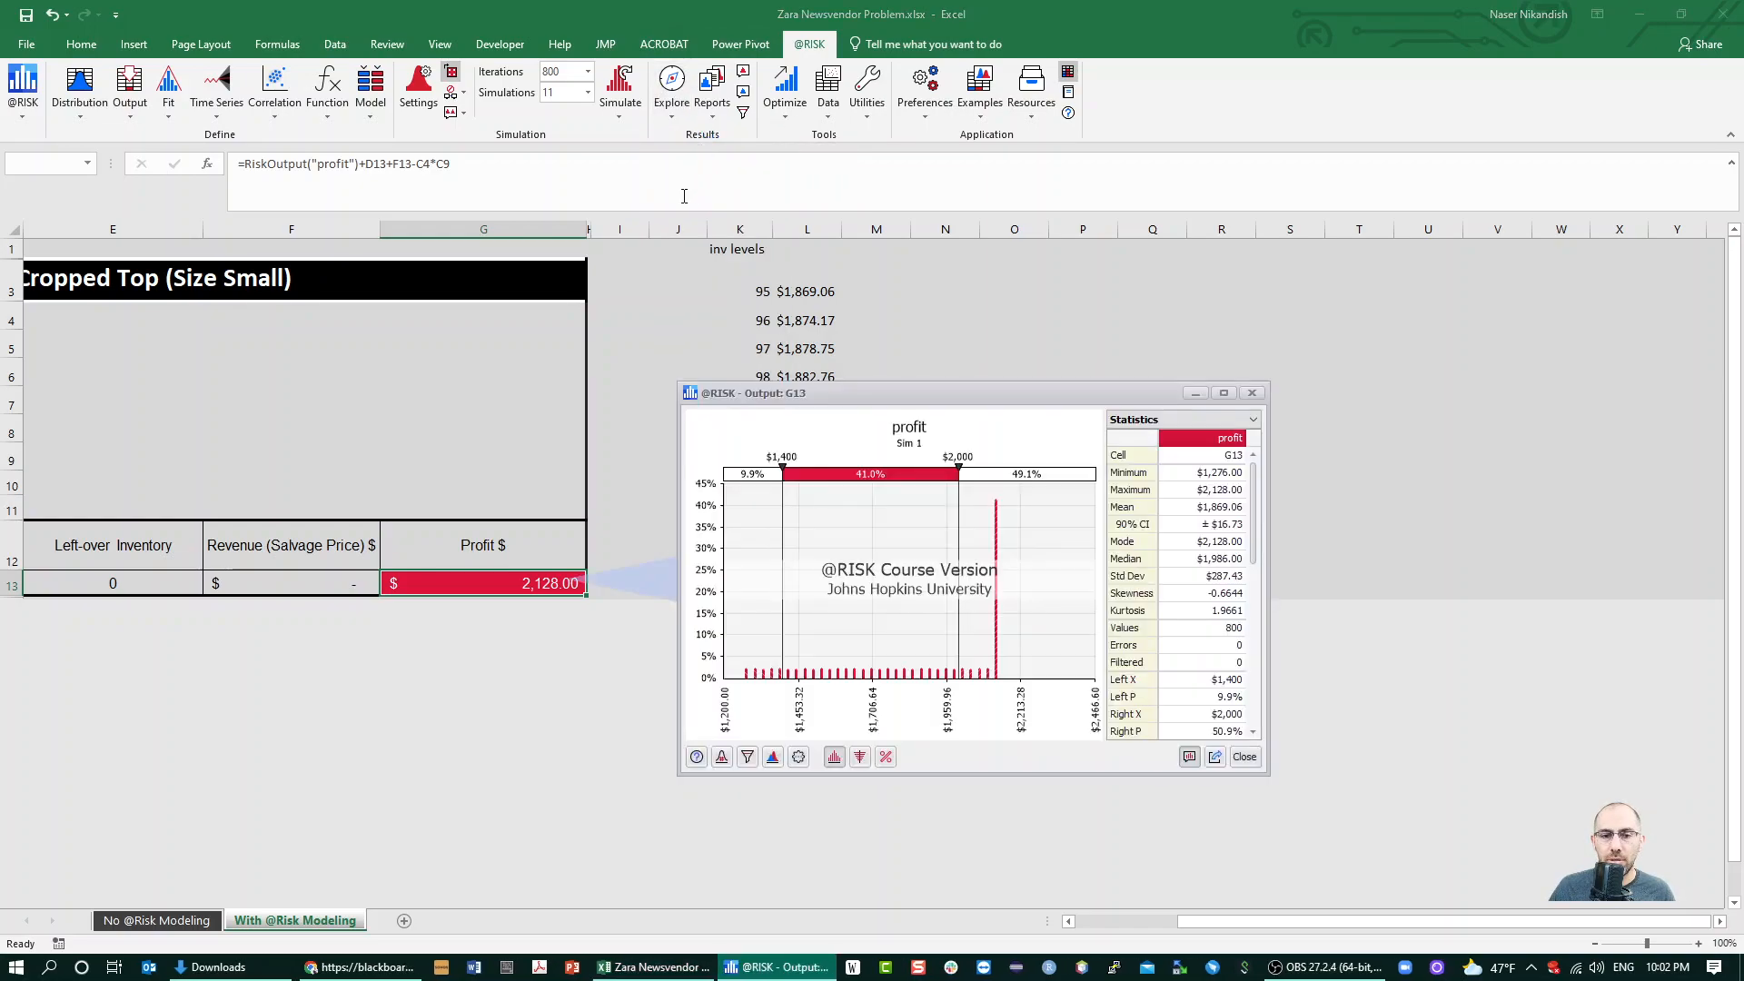
left_click(722, 757)
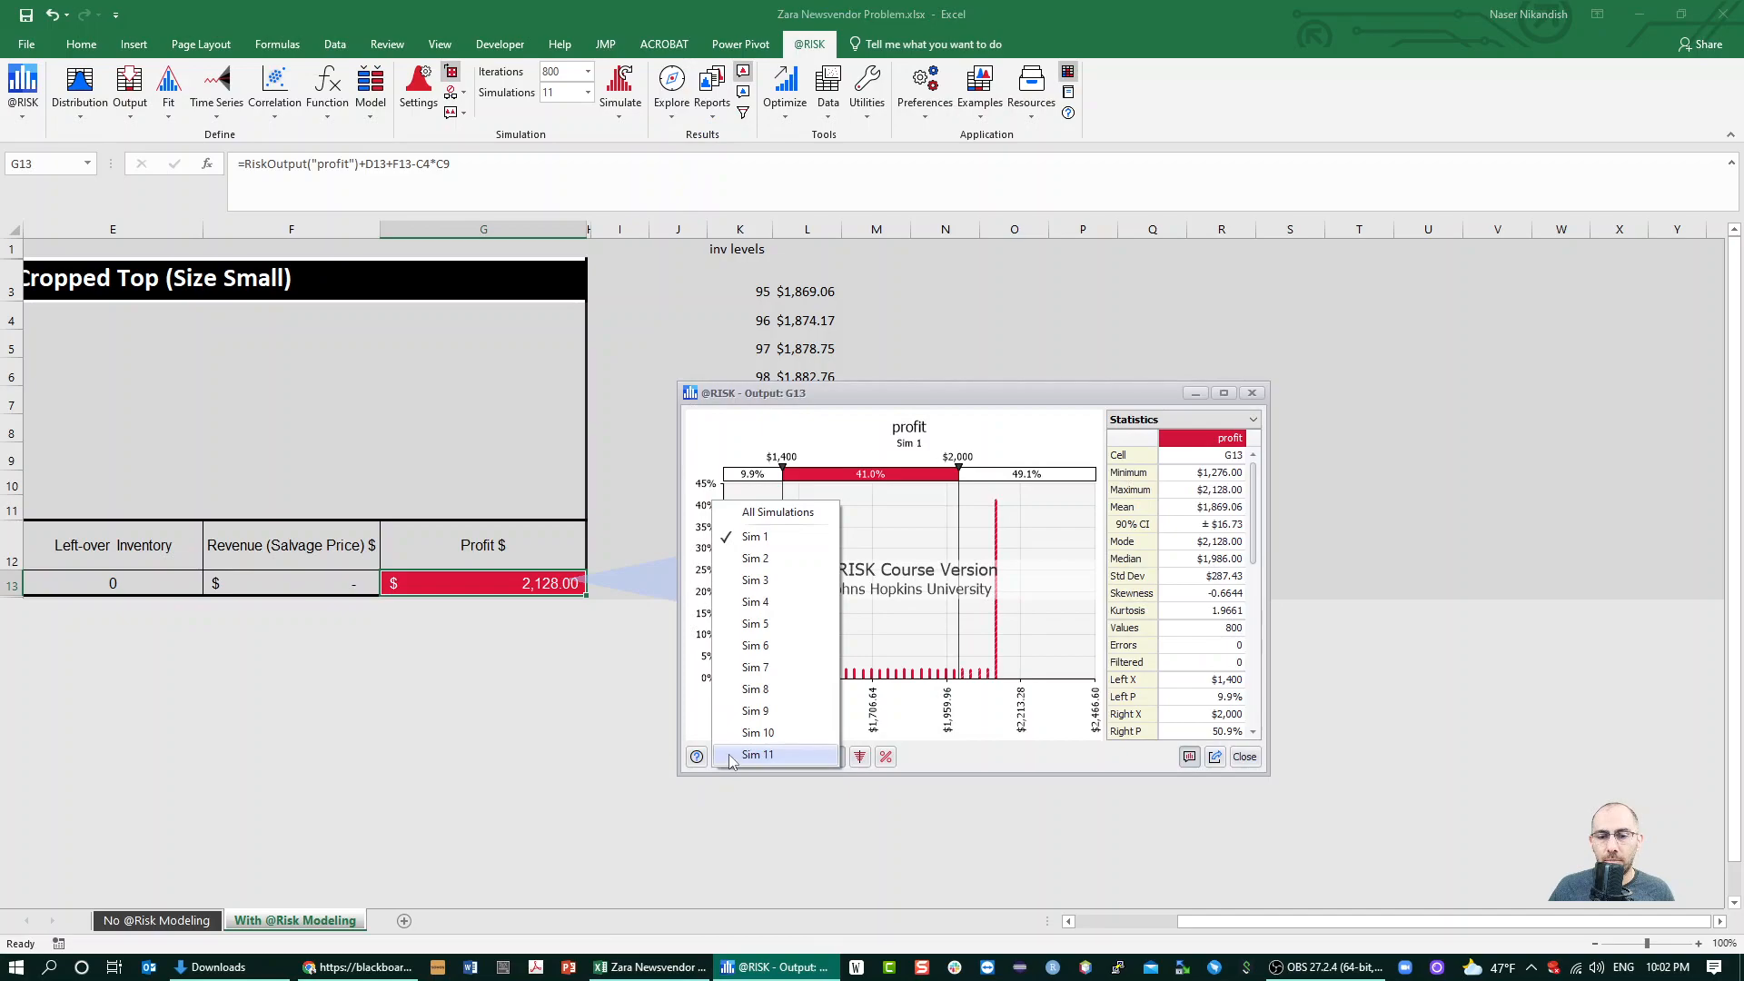
left_click(759, 759)
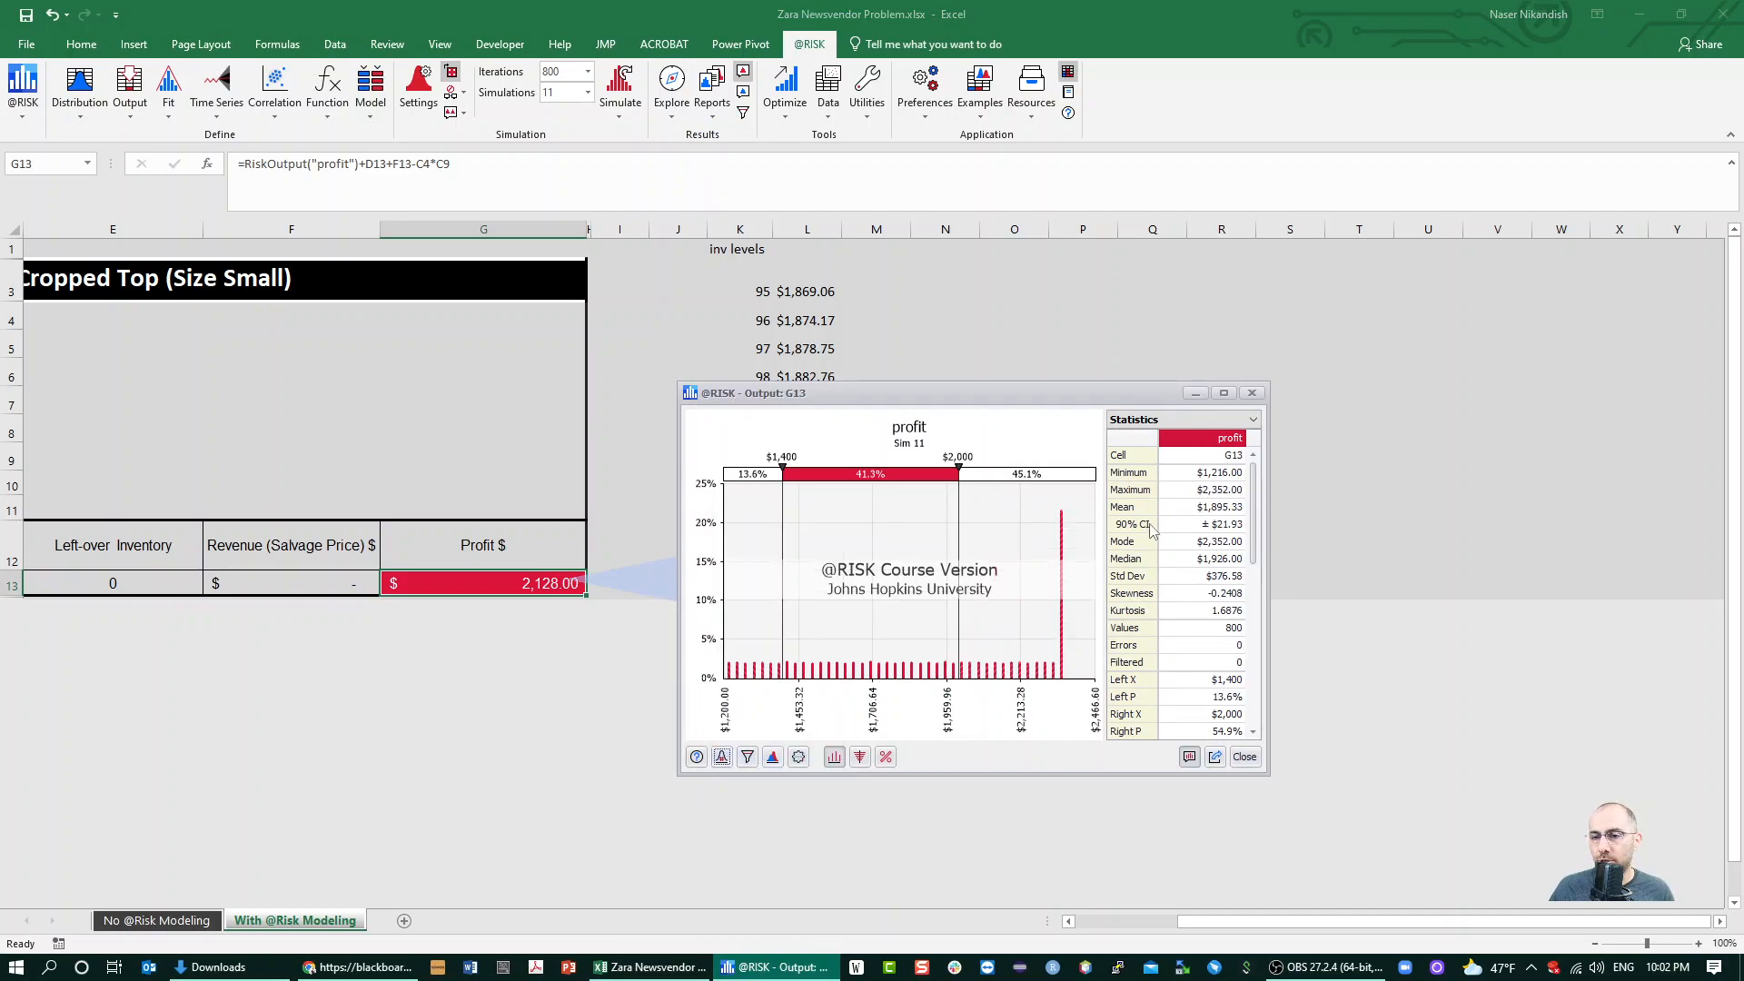
Copy the mean profit of Sim 11 into L13 beside inventory level 105, and close the profit output window
left_click(1203, 513)
right_click(1203, 513)
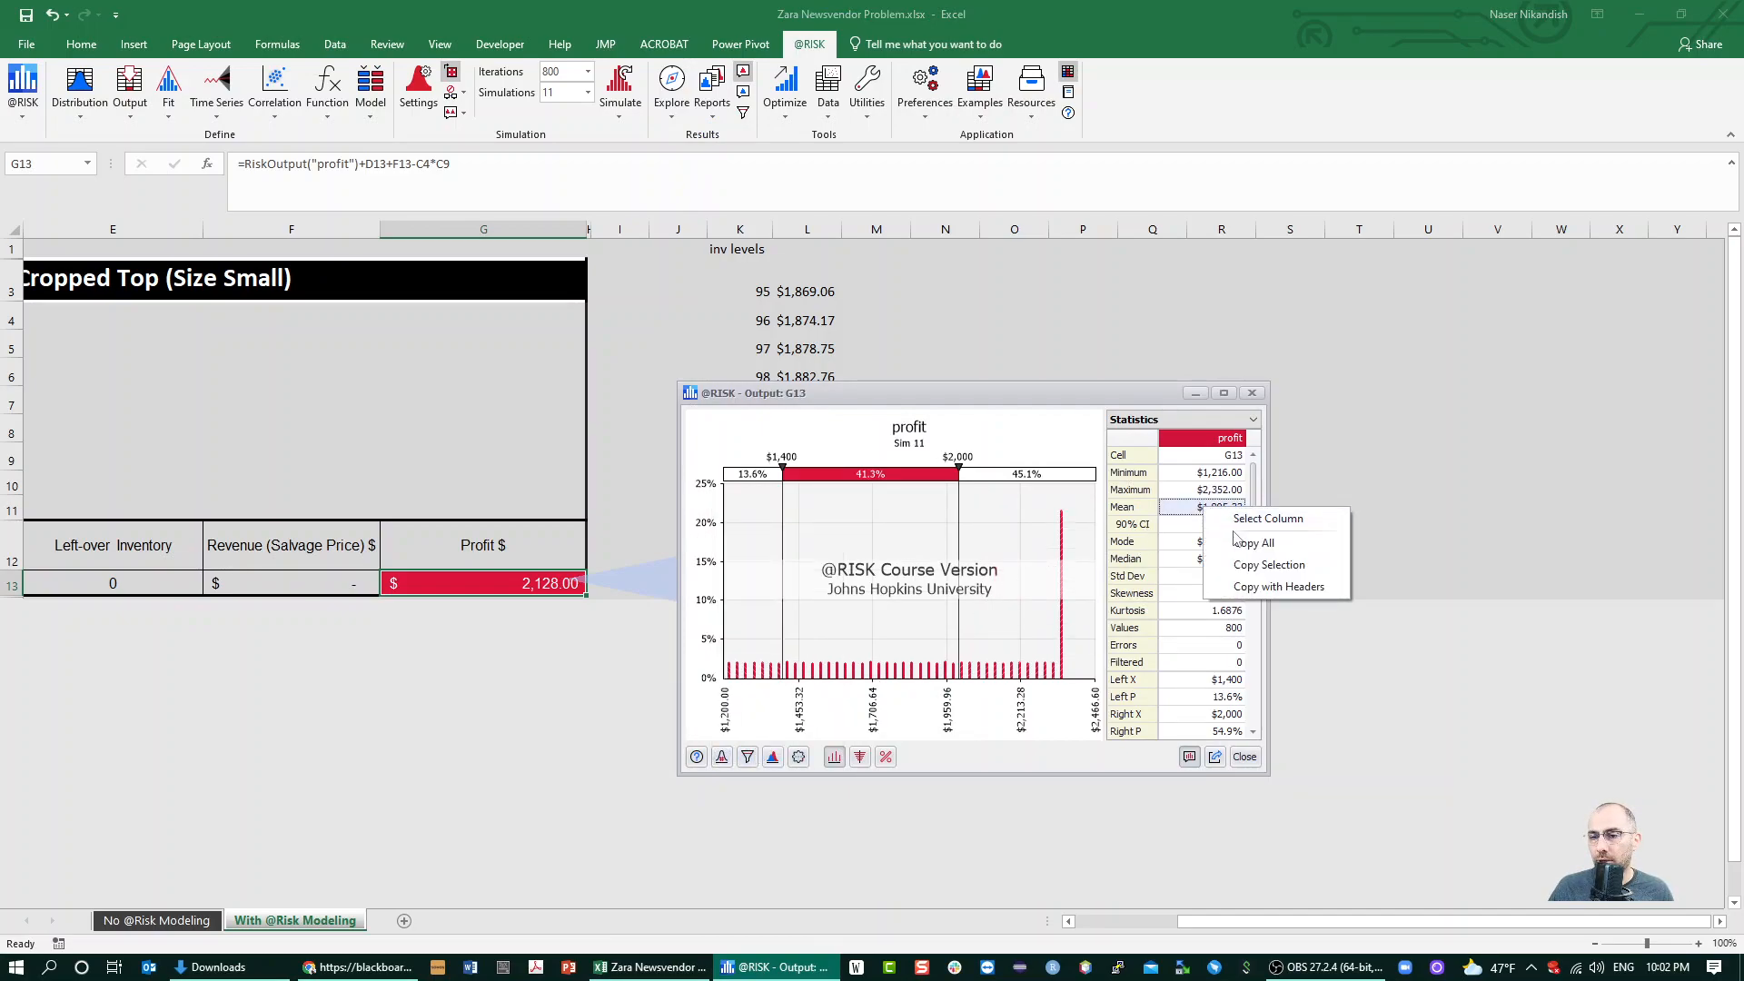
left_click(1245, 564)
left_click(1014, 280)
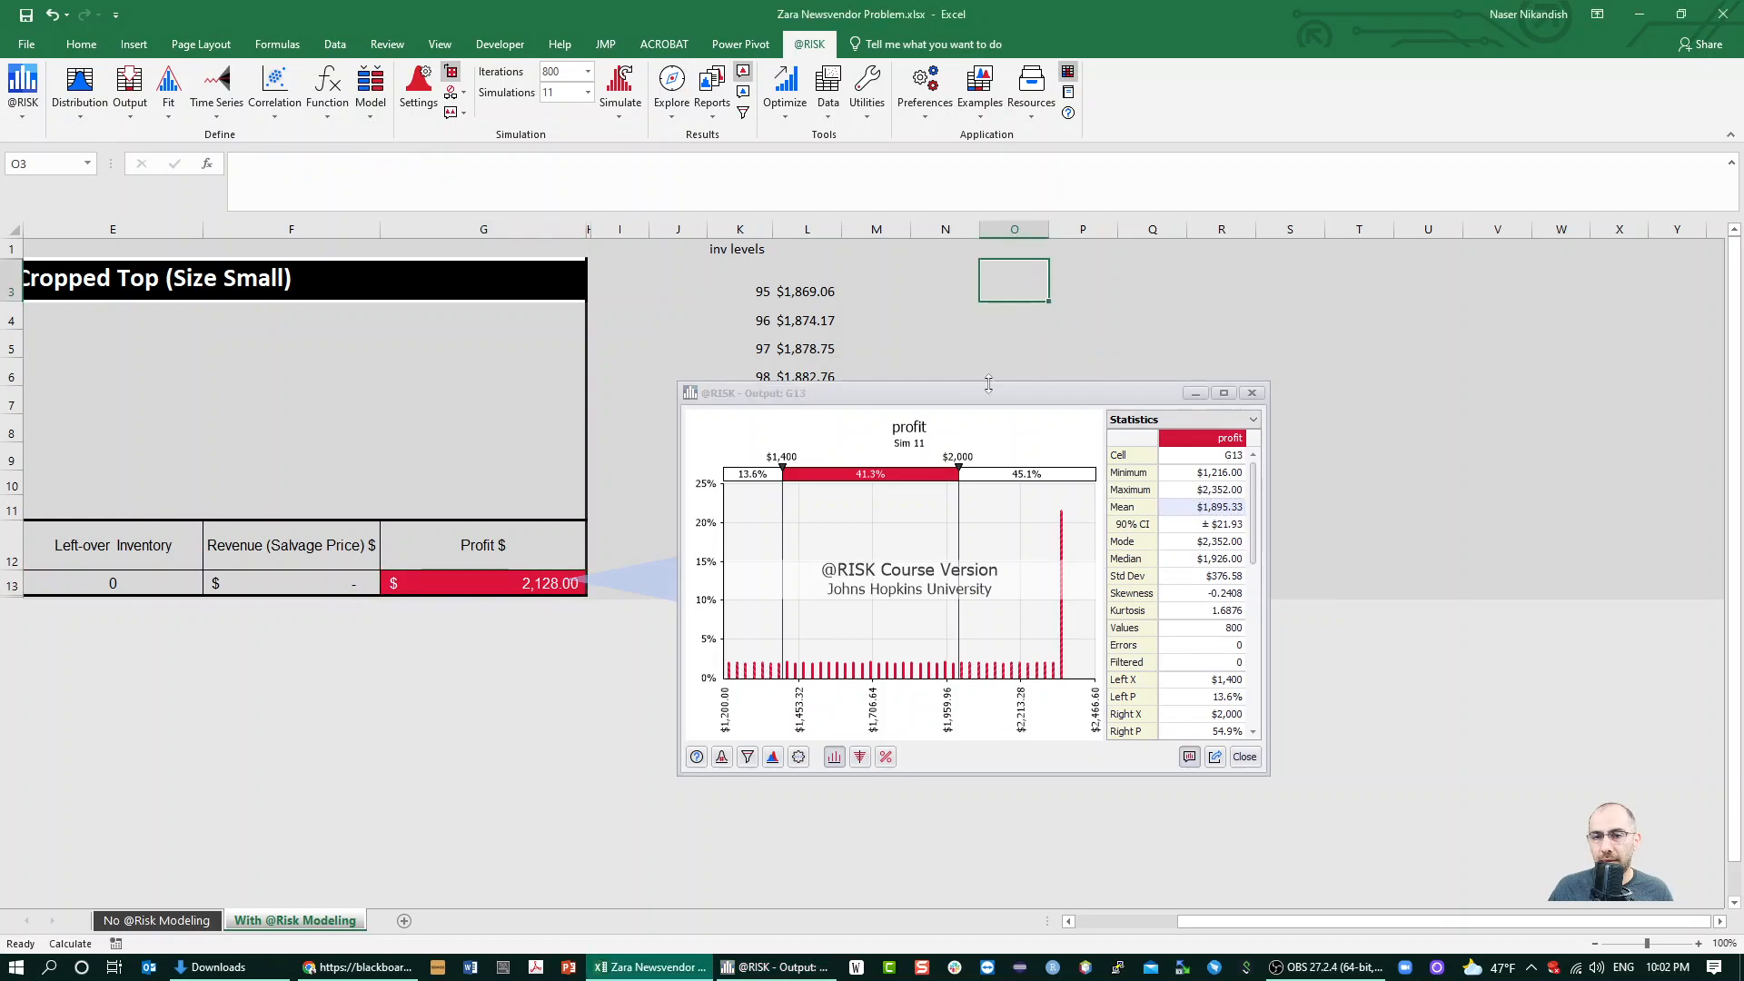
left_click(1251, 392)
left_click(818, 582)
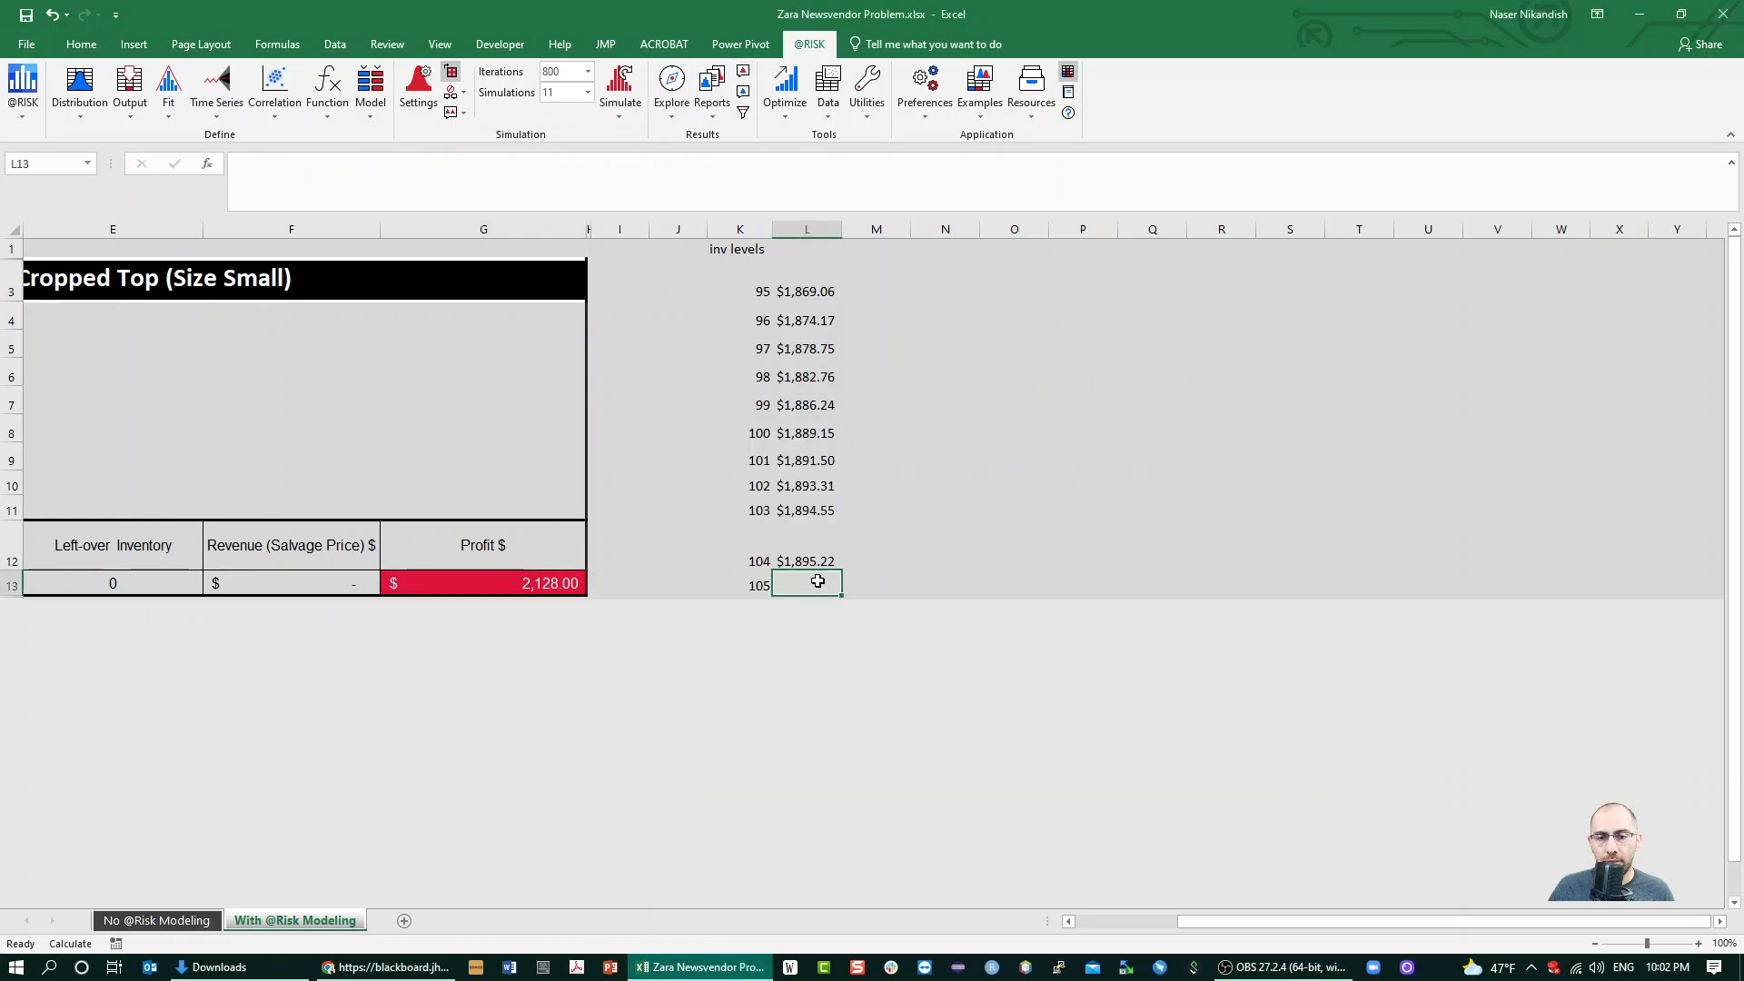
right_click(819, 576)
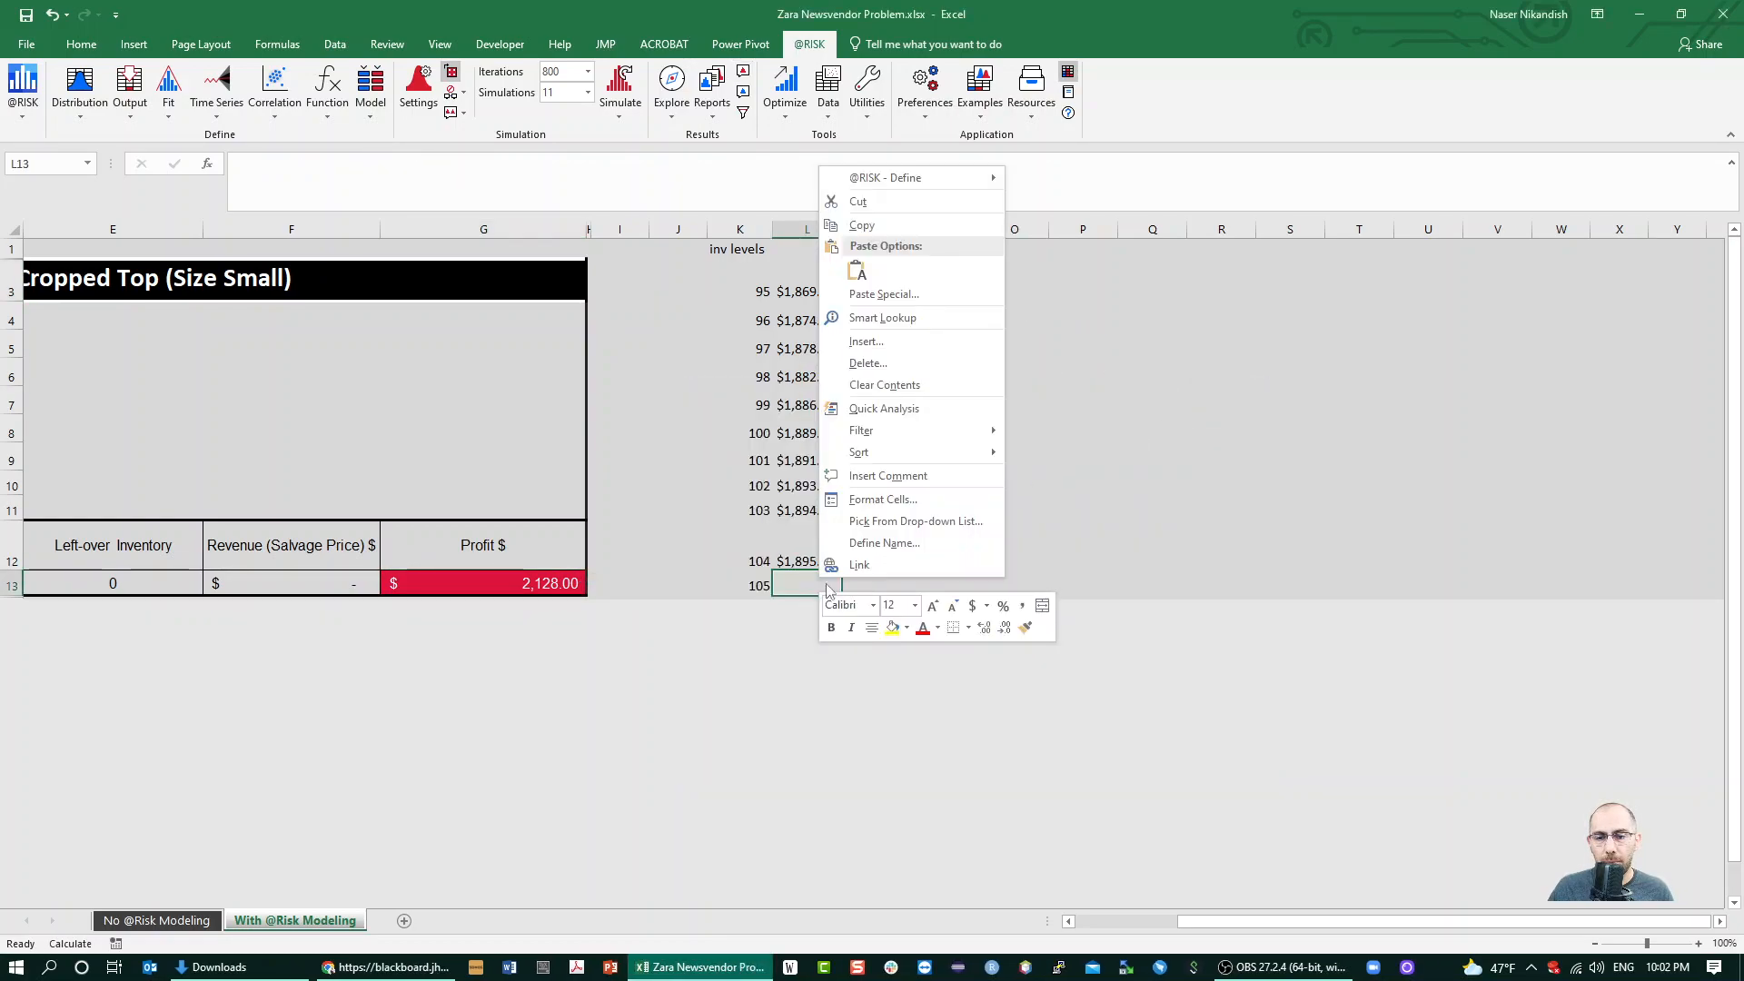
left_click(850, 269)
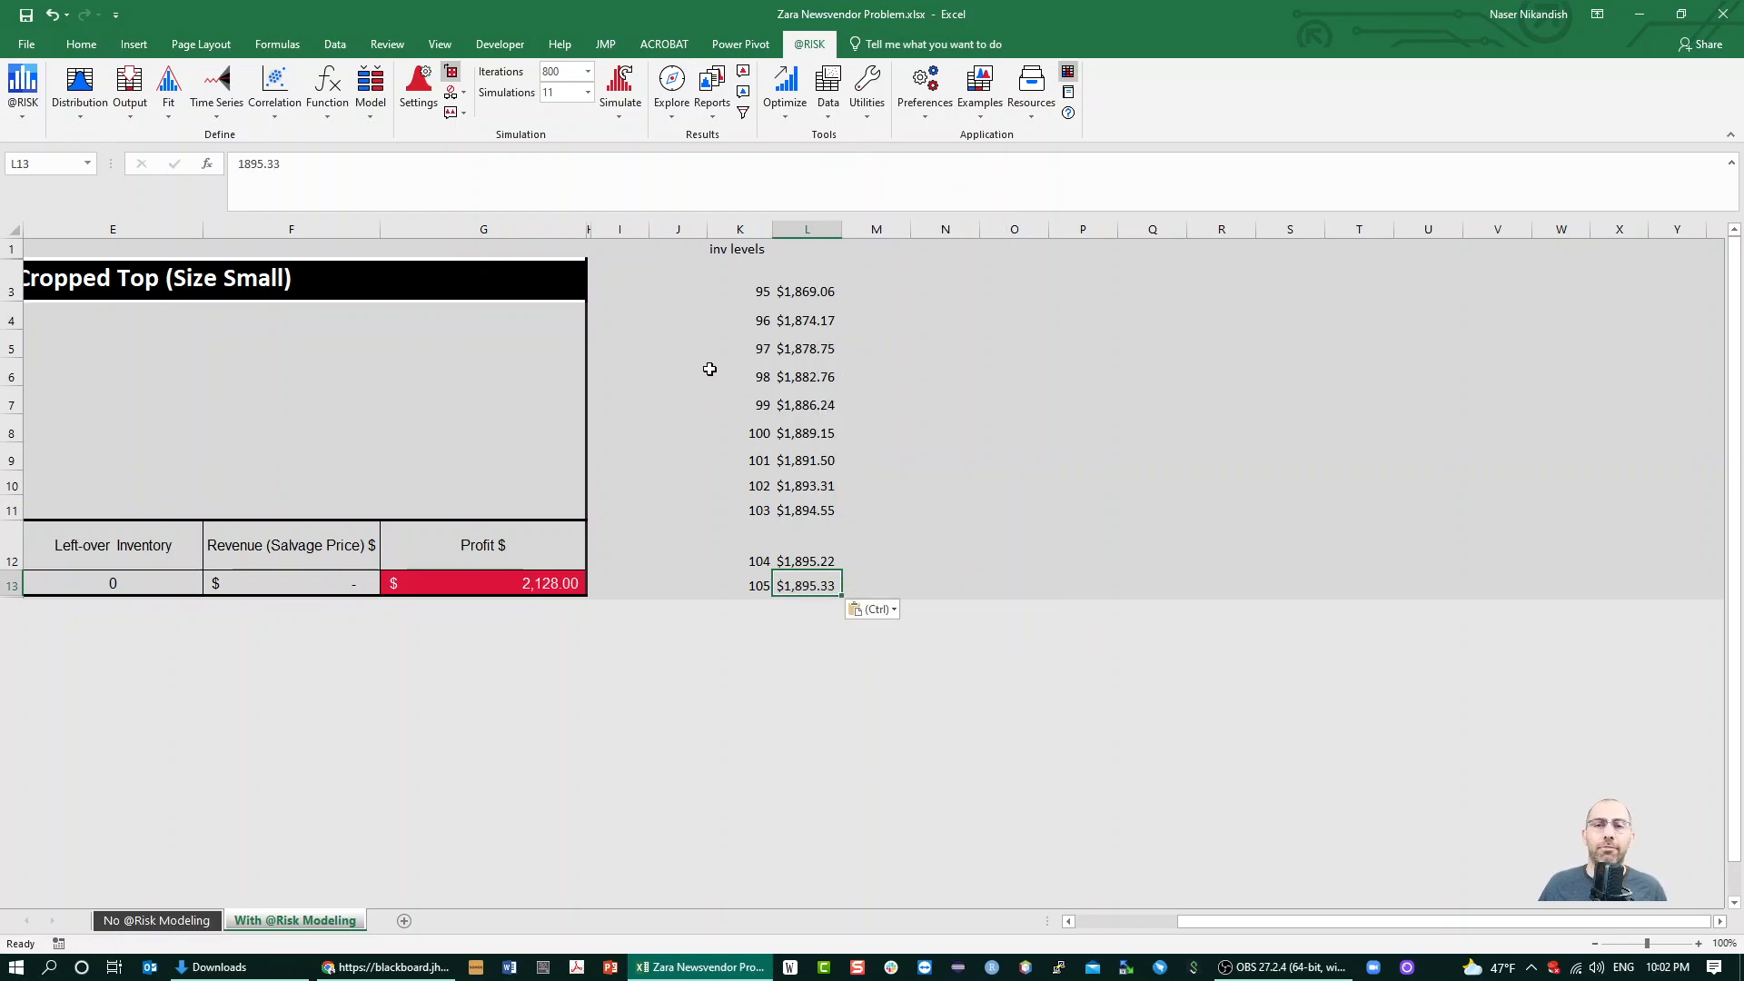
Increase the height of row 2 and enter the heading "profit levels" in L2 above the mean profits
left_click(804, 266)
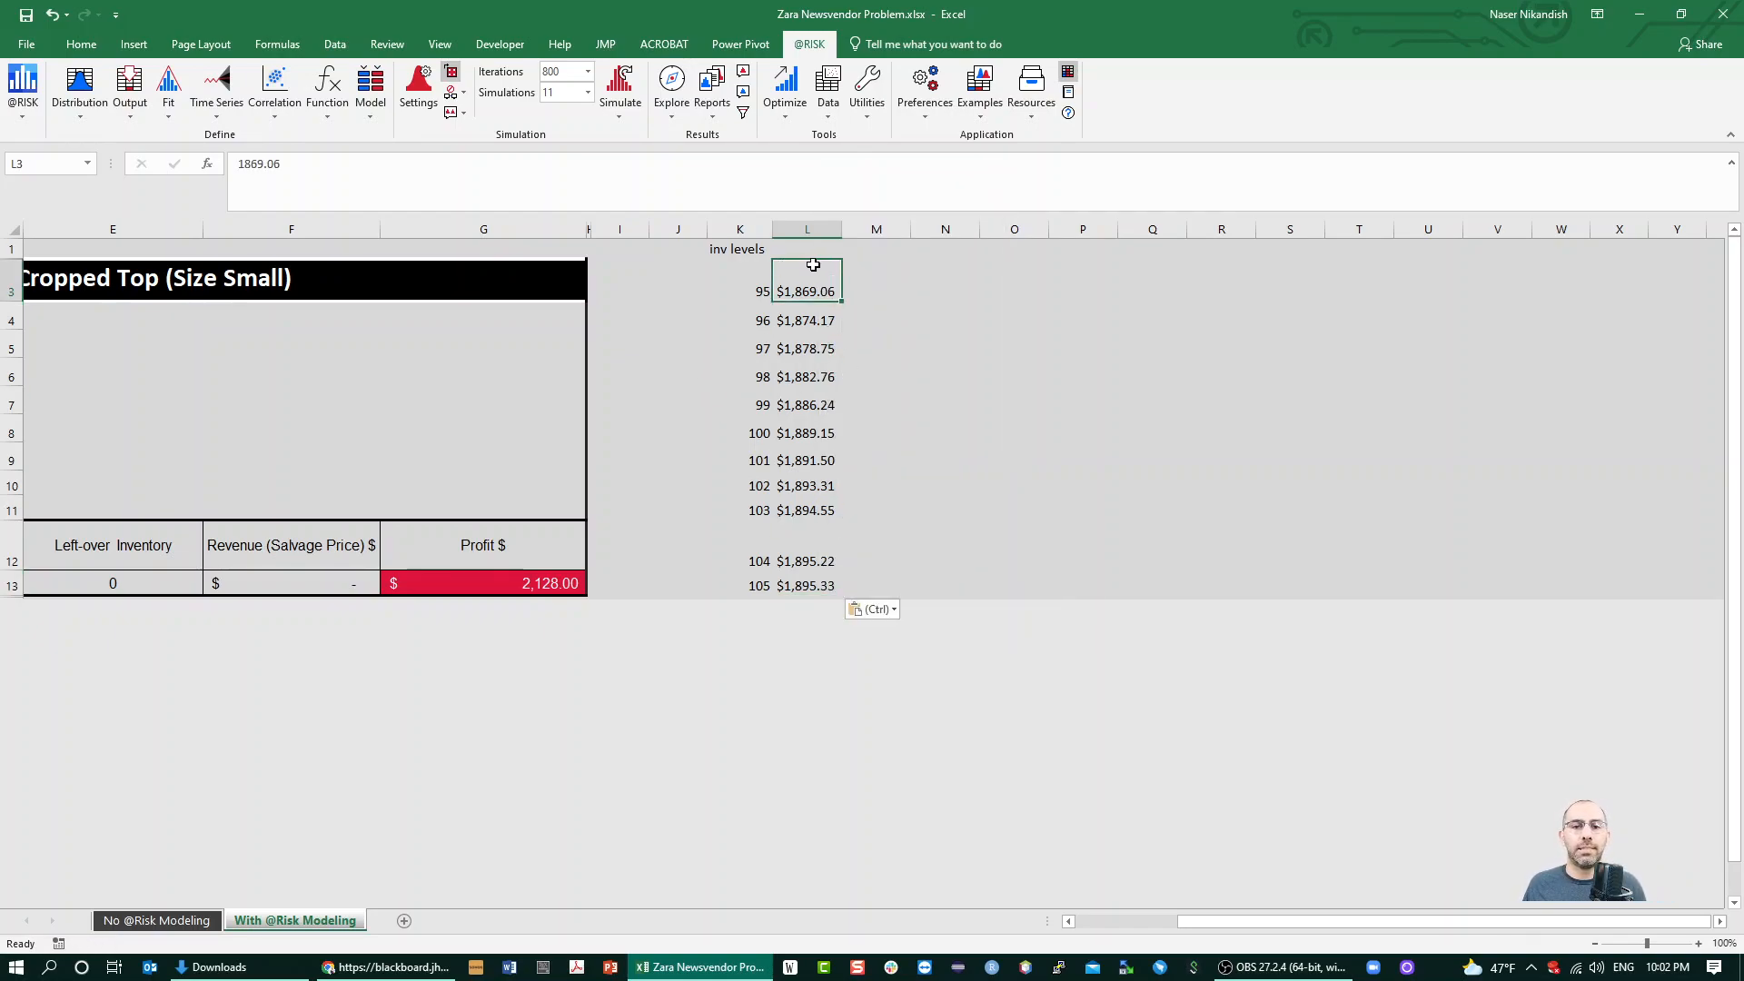
key("Up")
key("Left")
key("Right")
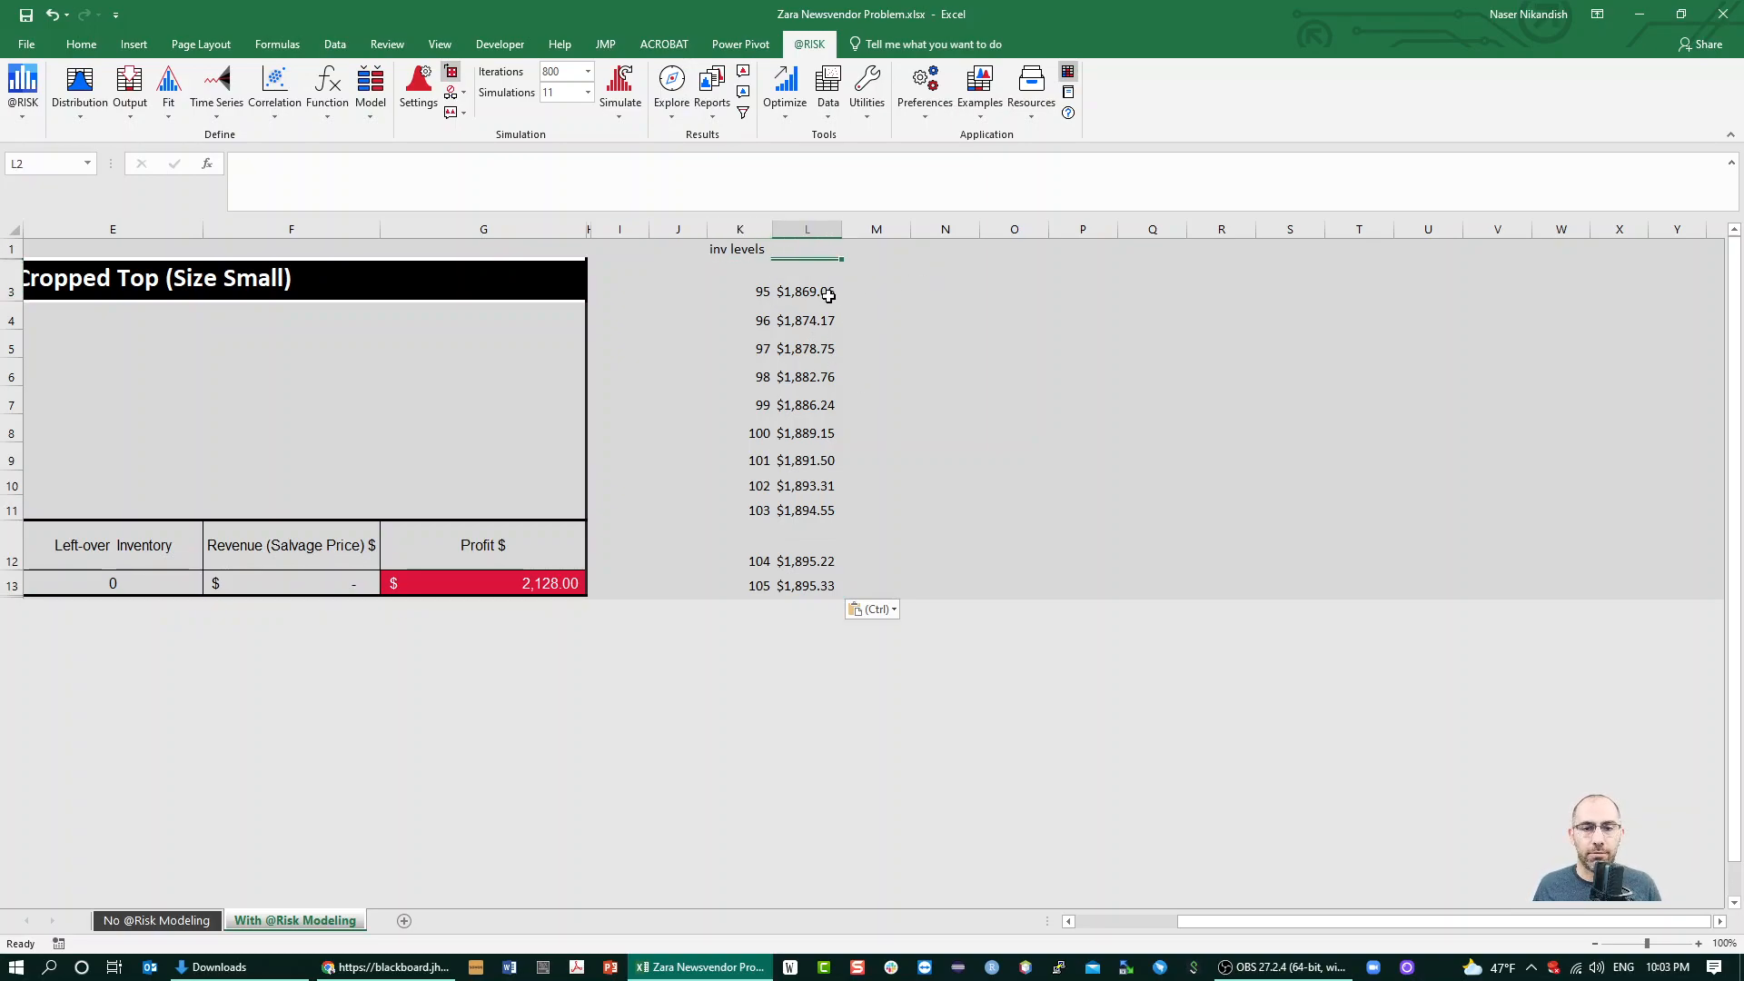
left_click_drag(11, 263, 8, 300)
left_click(804, 319)
left_click(806, 297)
type("p")
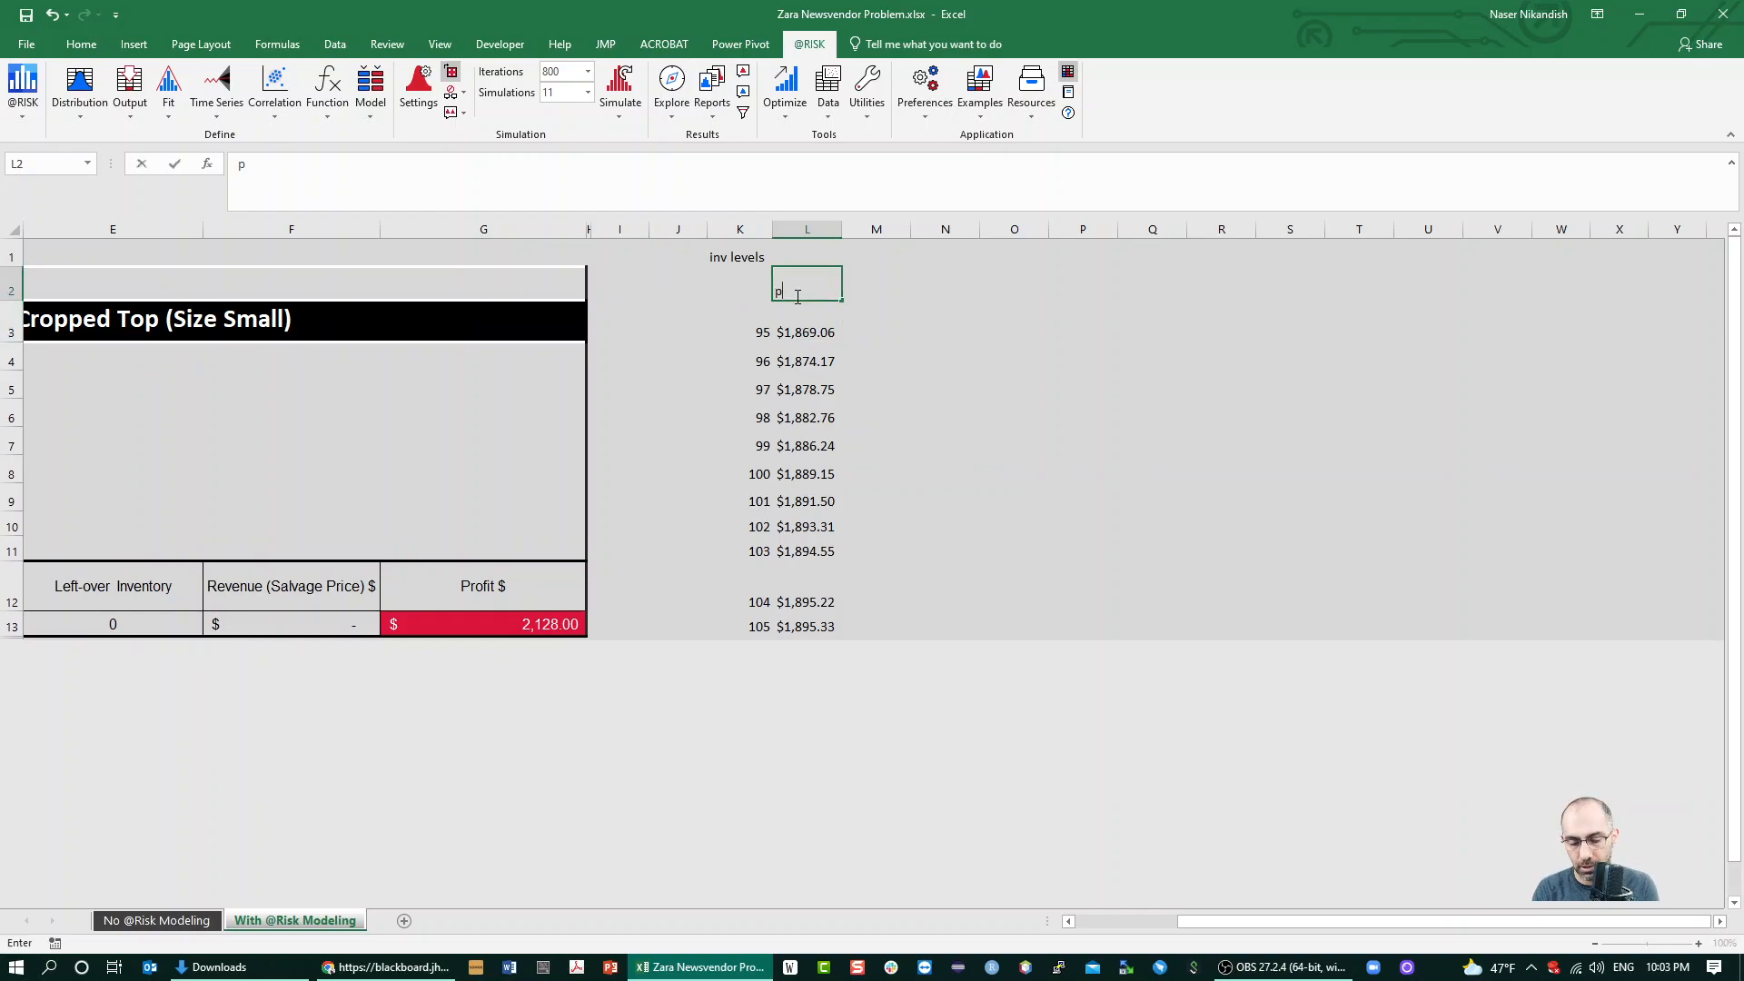
type("rofit levels")
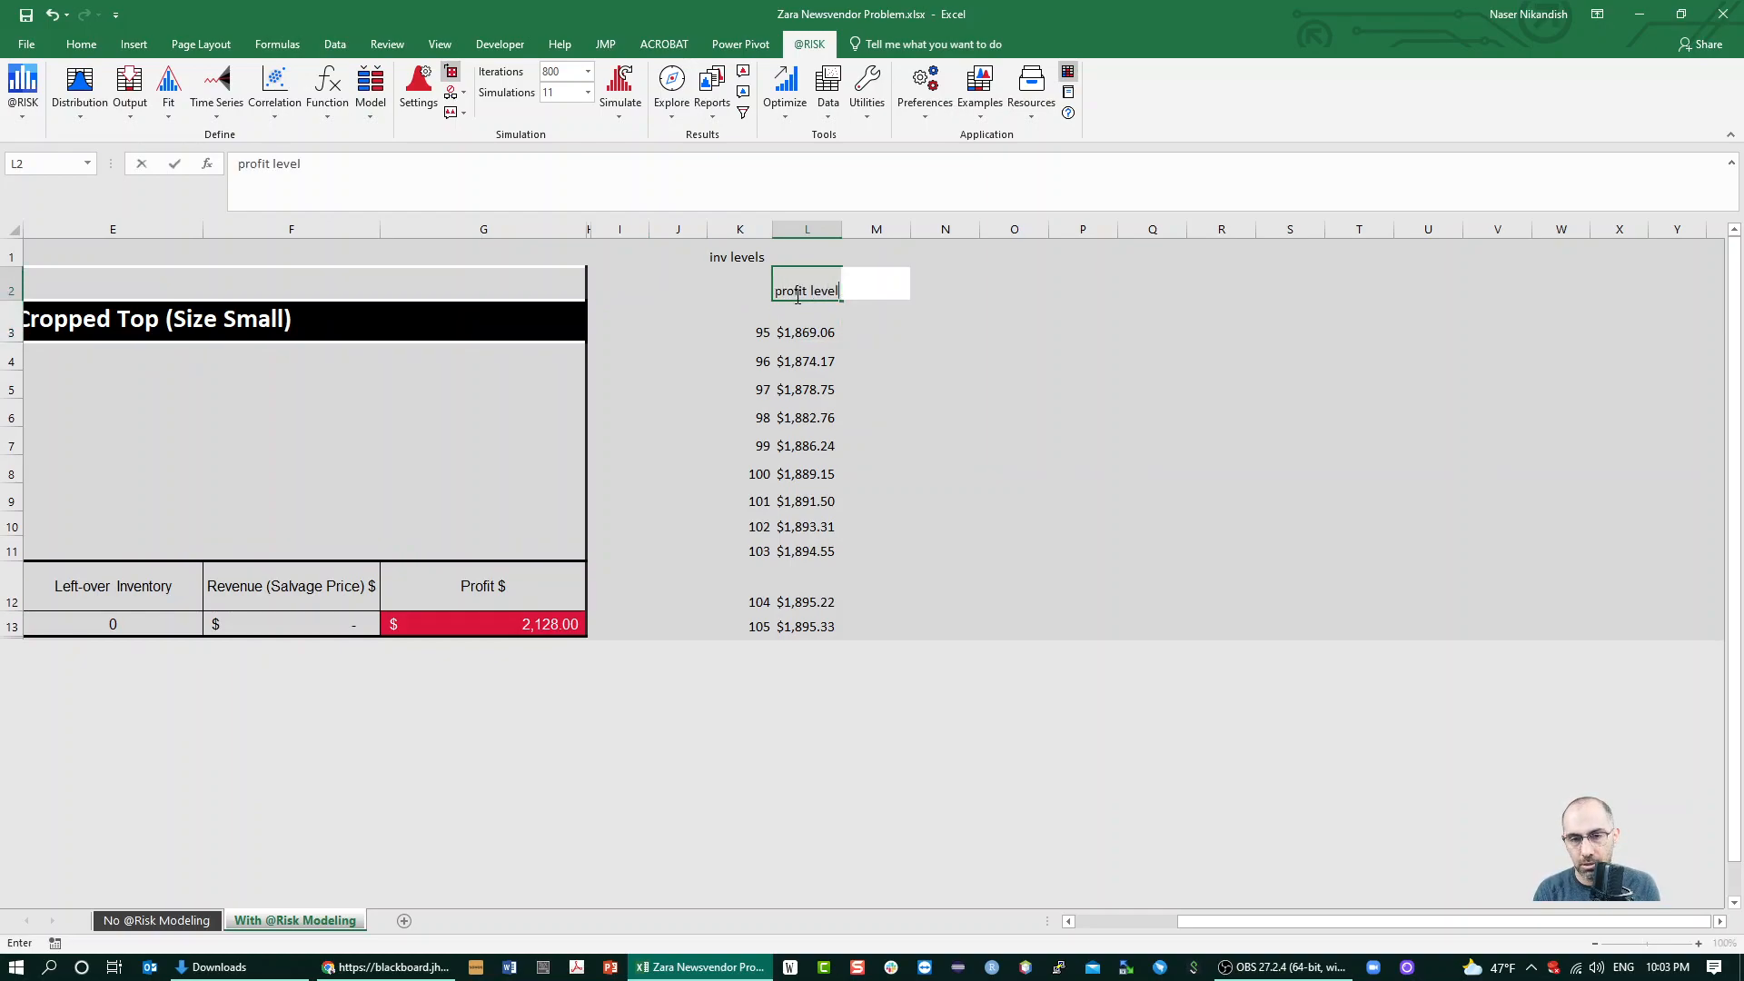
key("Return")
Insert a scatter chart with lines and markers from K2:L13, place it beside the table, and deselect it
left_click_drag(720, 280, 803, 626)
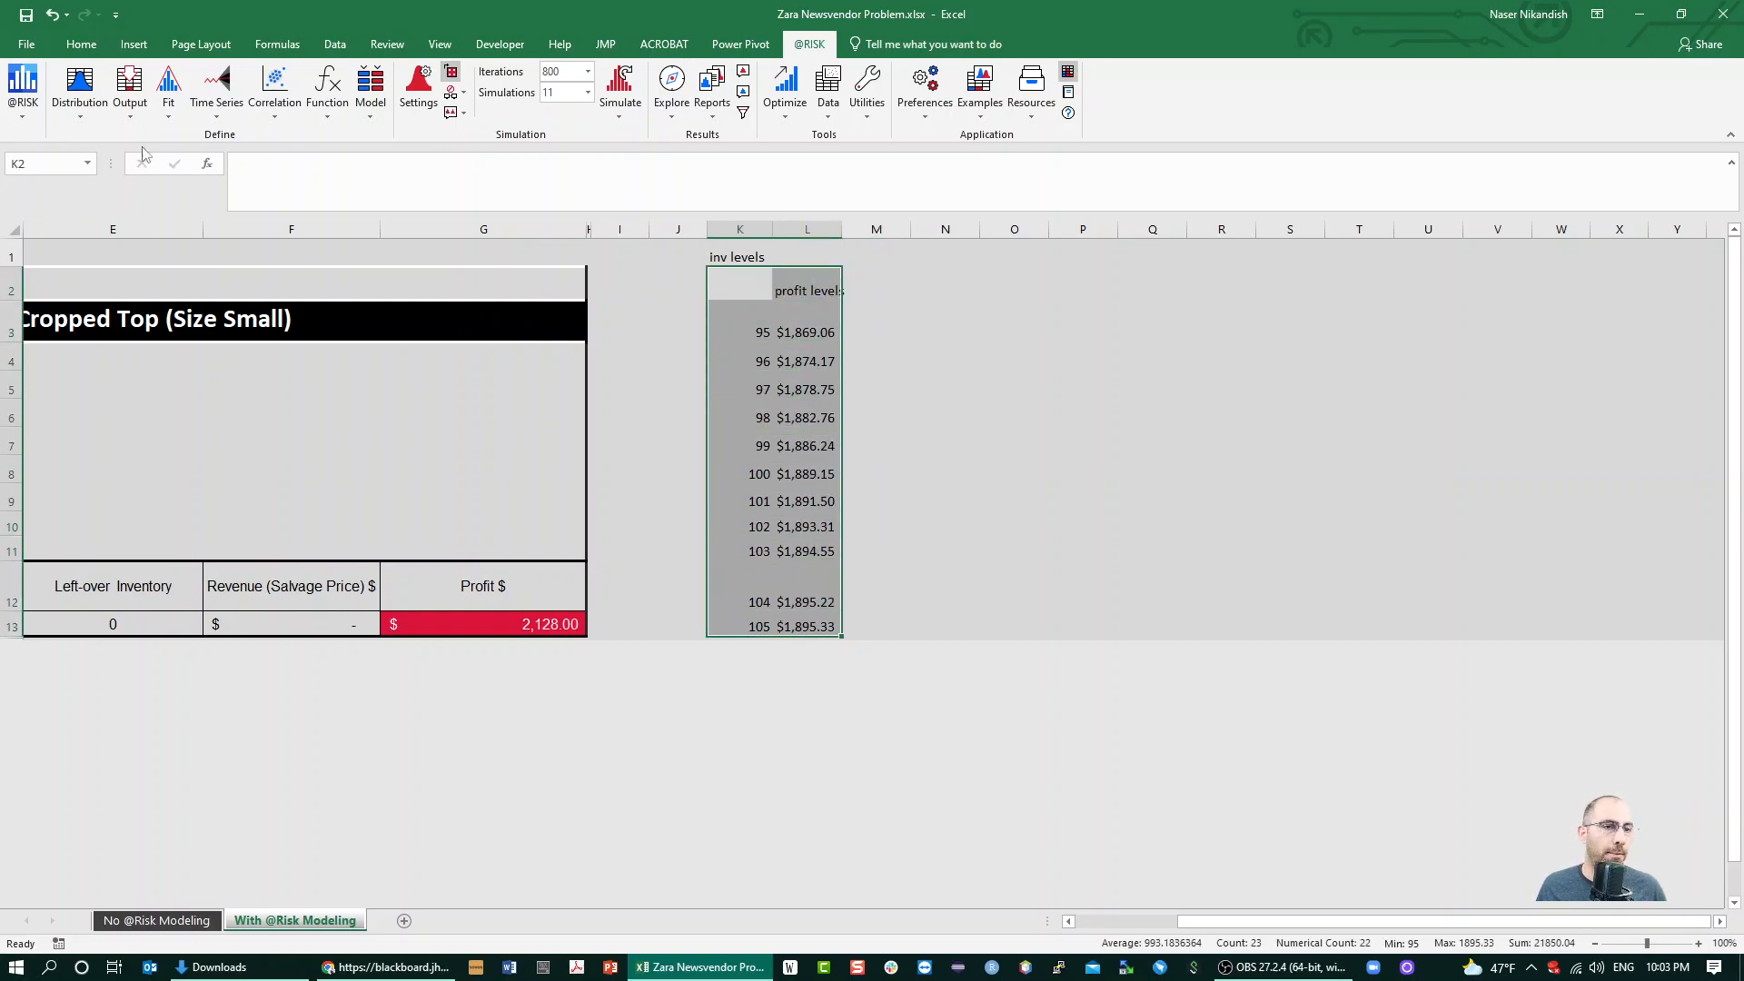
left_click(131, 44)
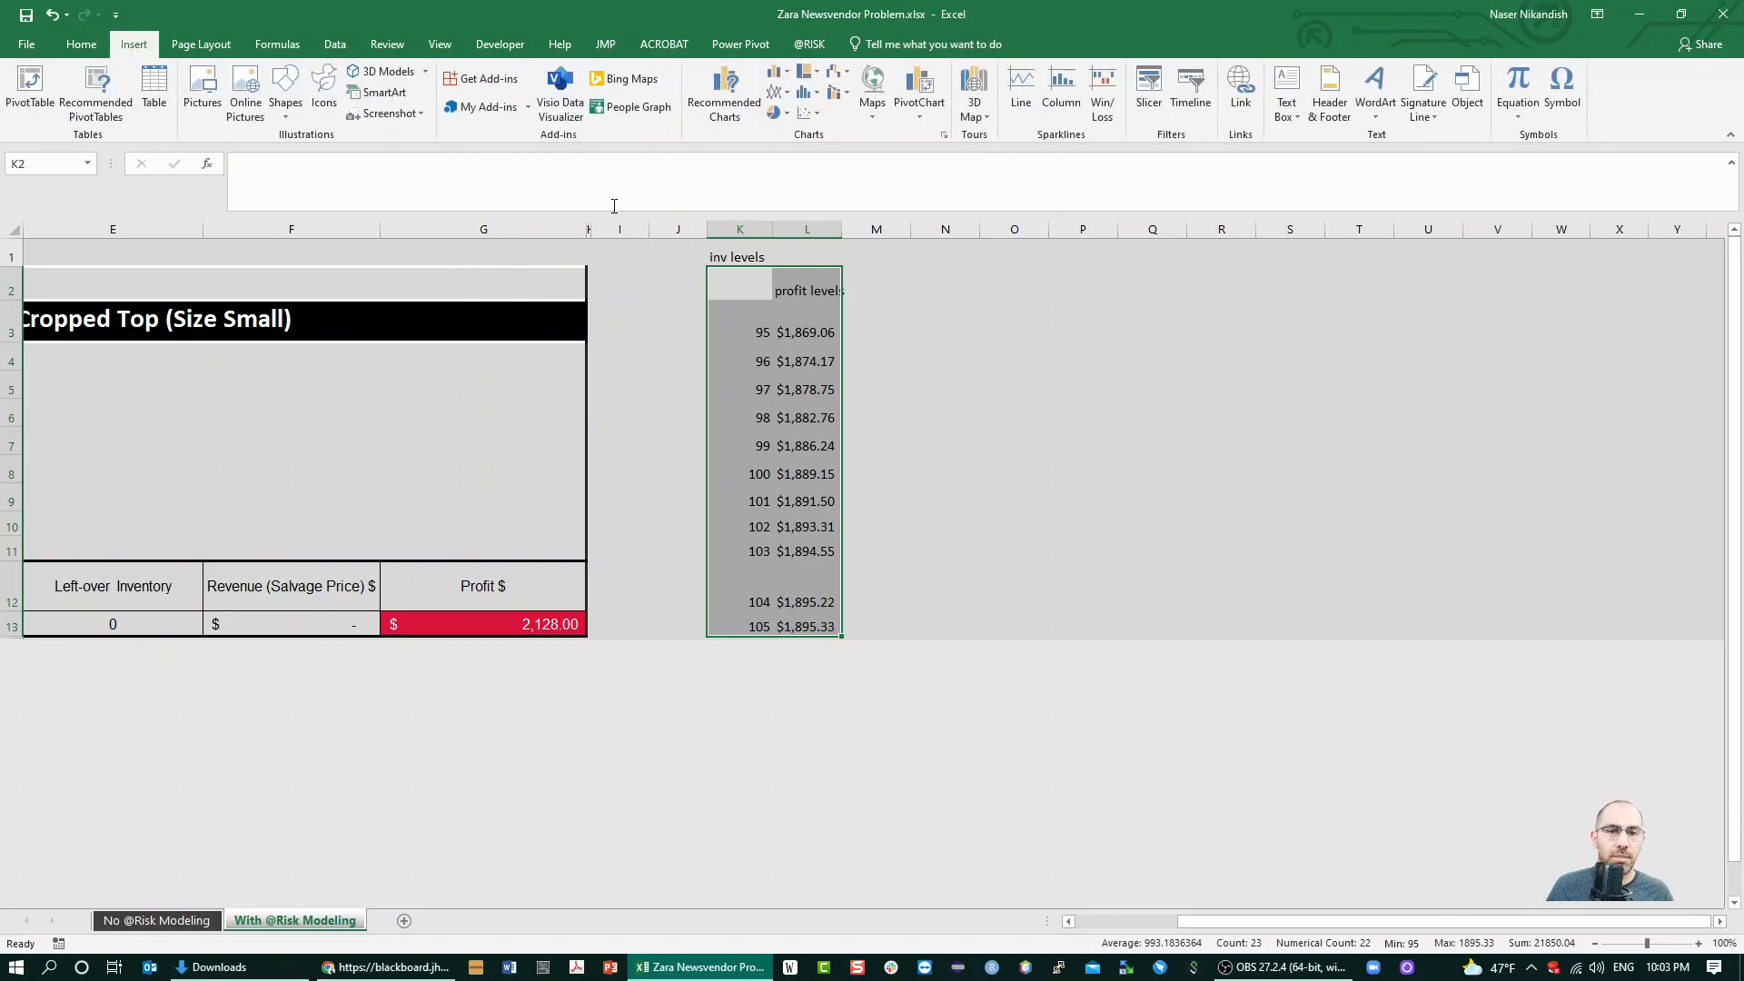
left_click(808, 112)
left_click(836, 235)
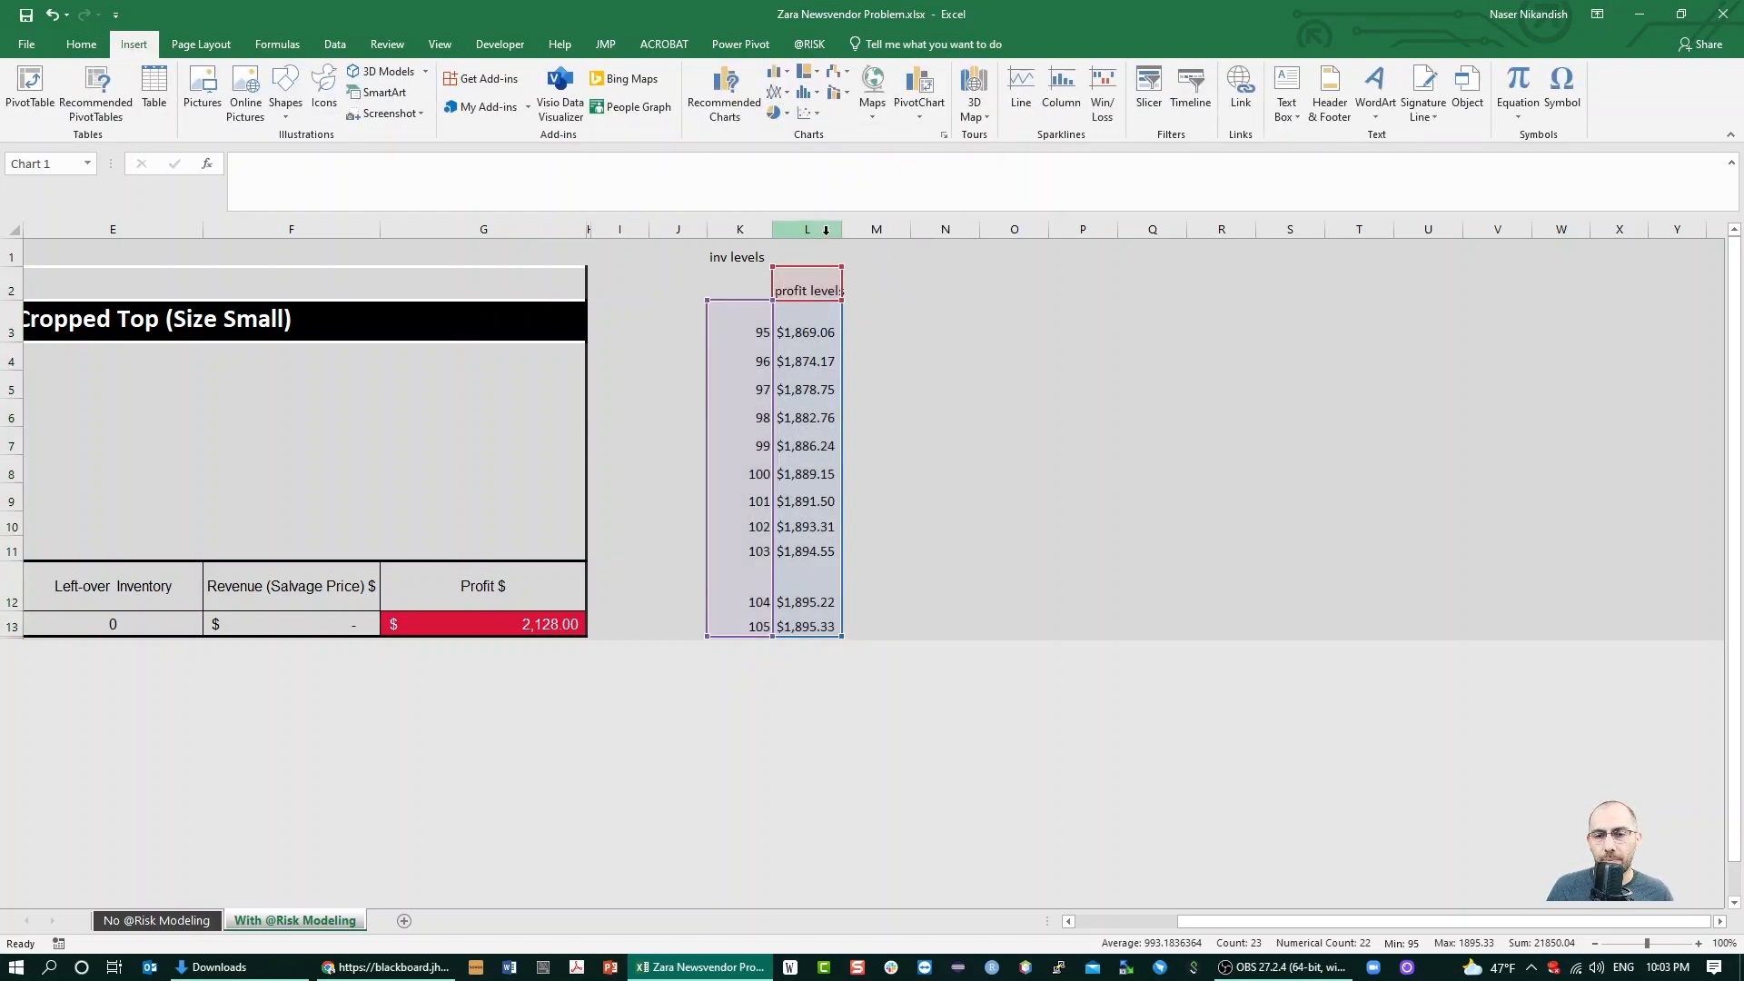
left_click_drag(950, 313, 1153, 284)
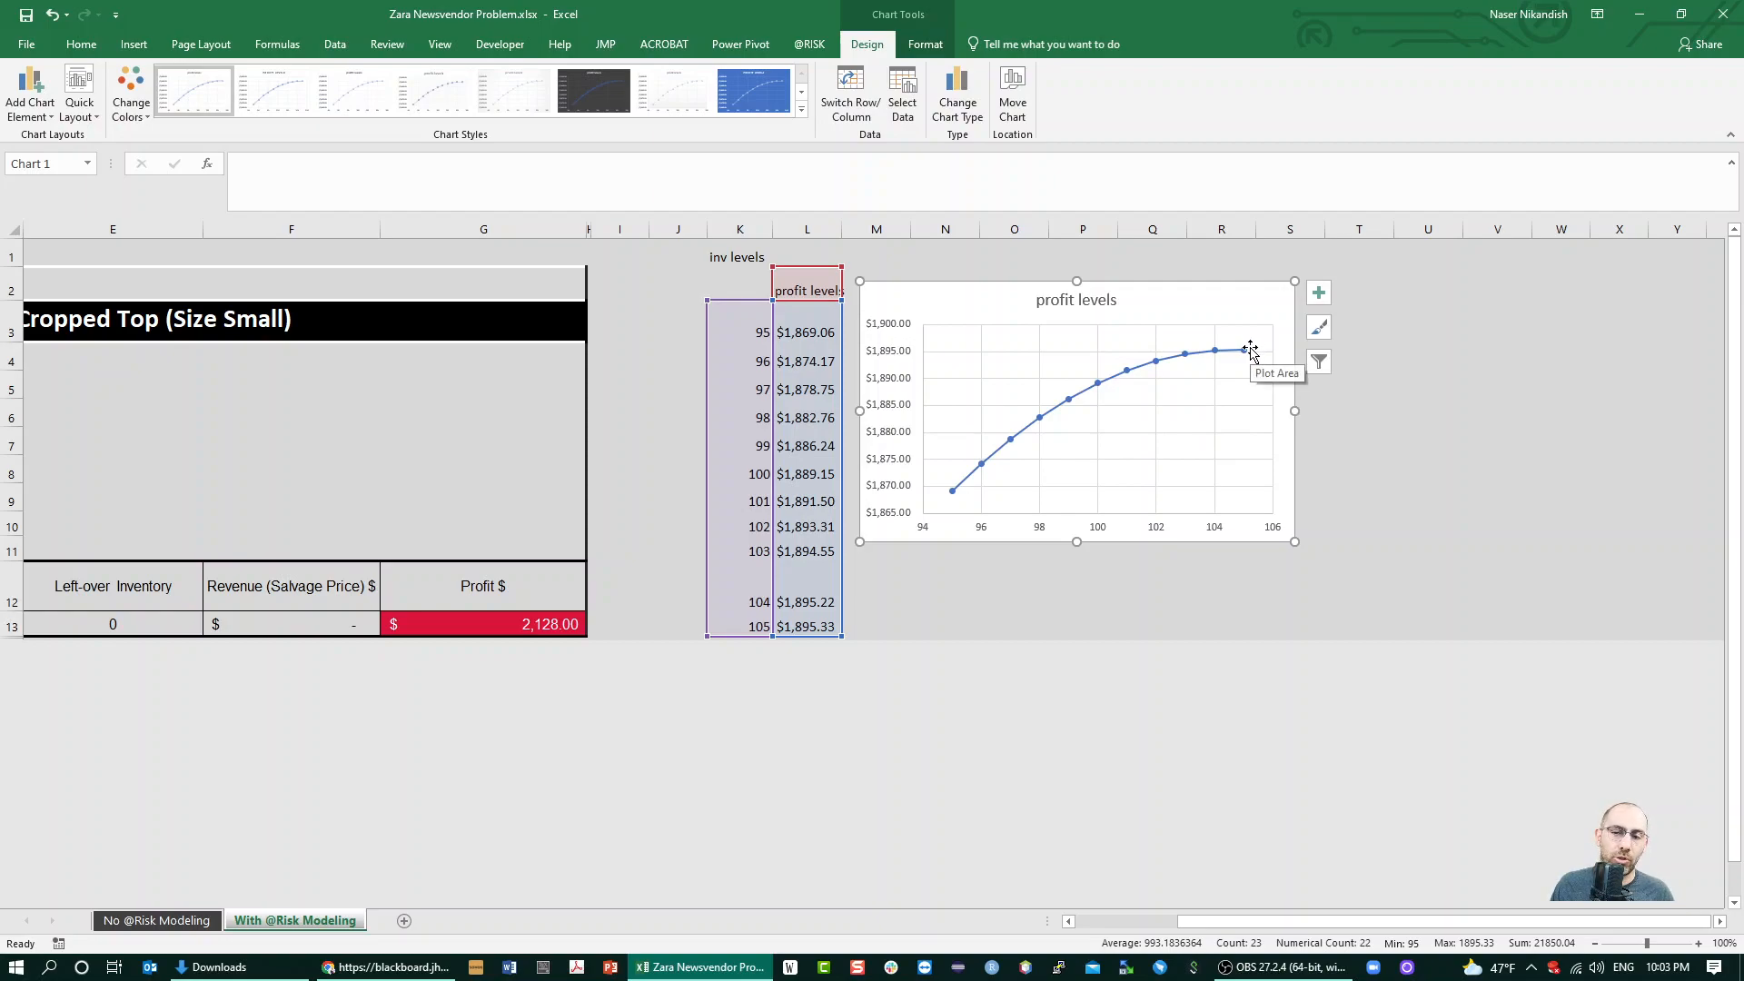
mouse_move(1247, 356)
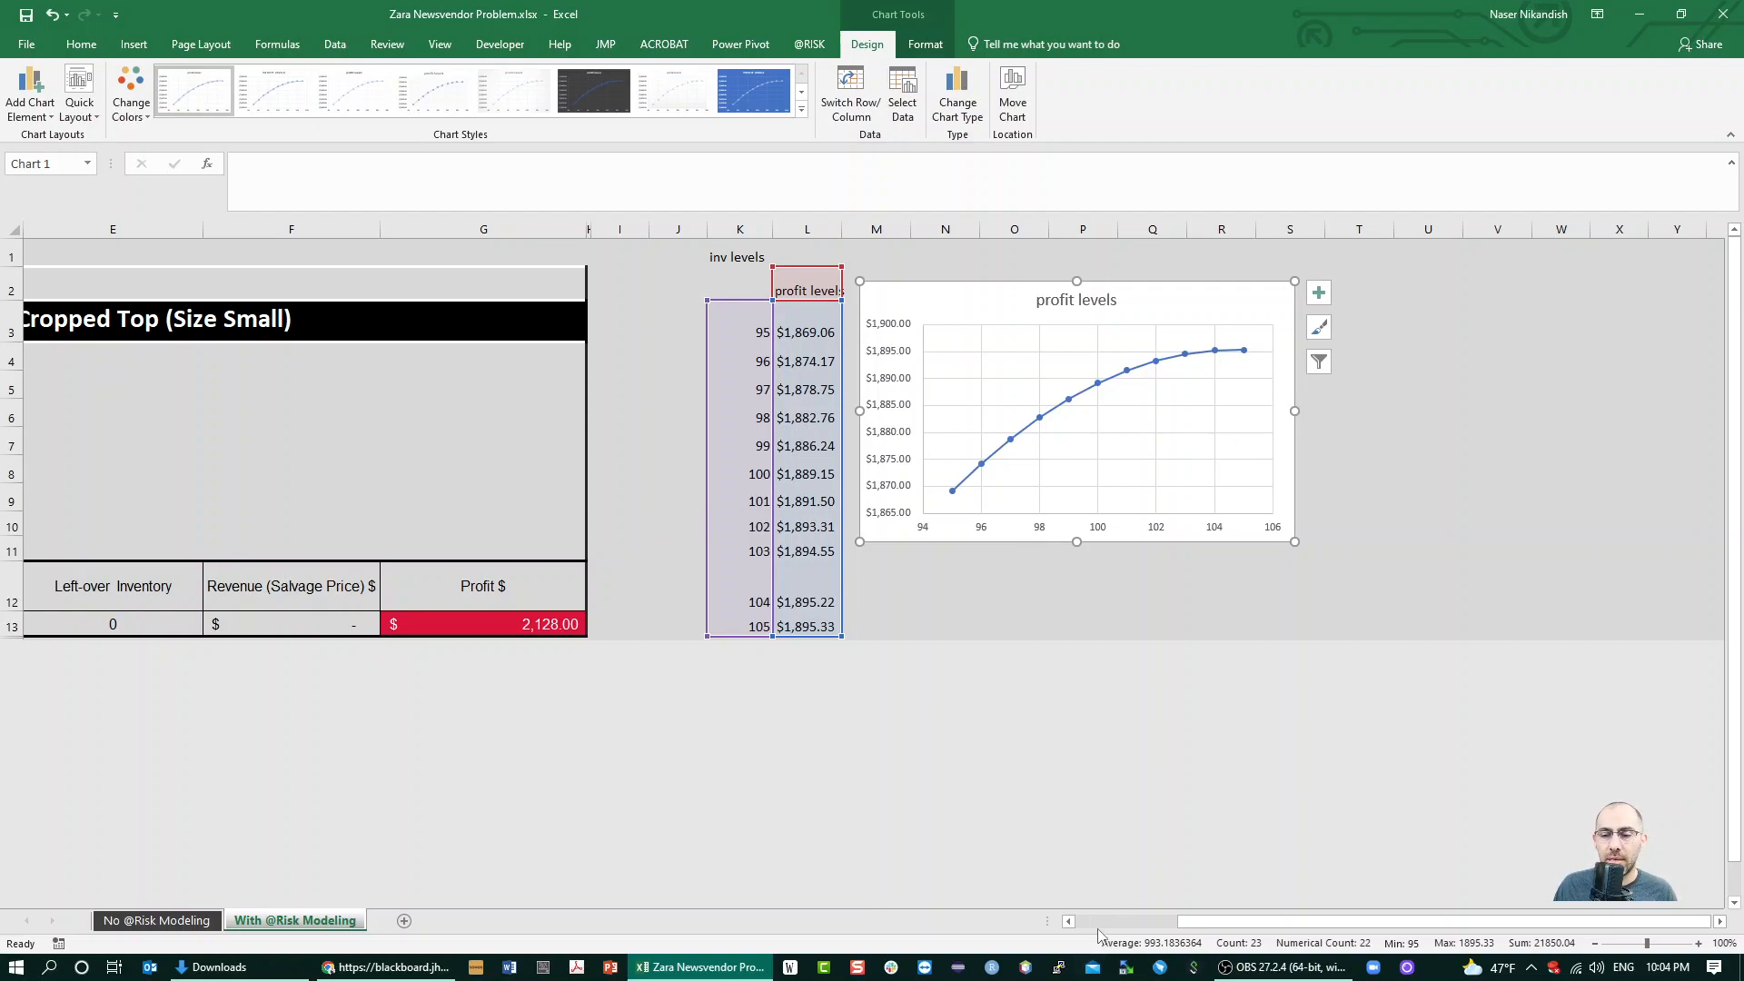
scroll(1093, 926, "left", 3)
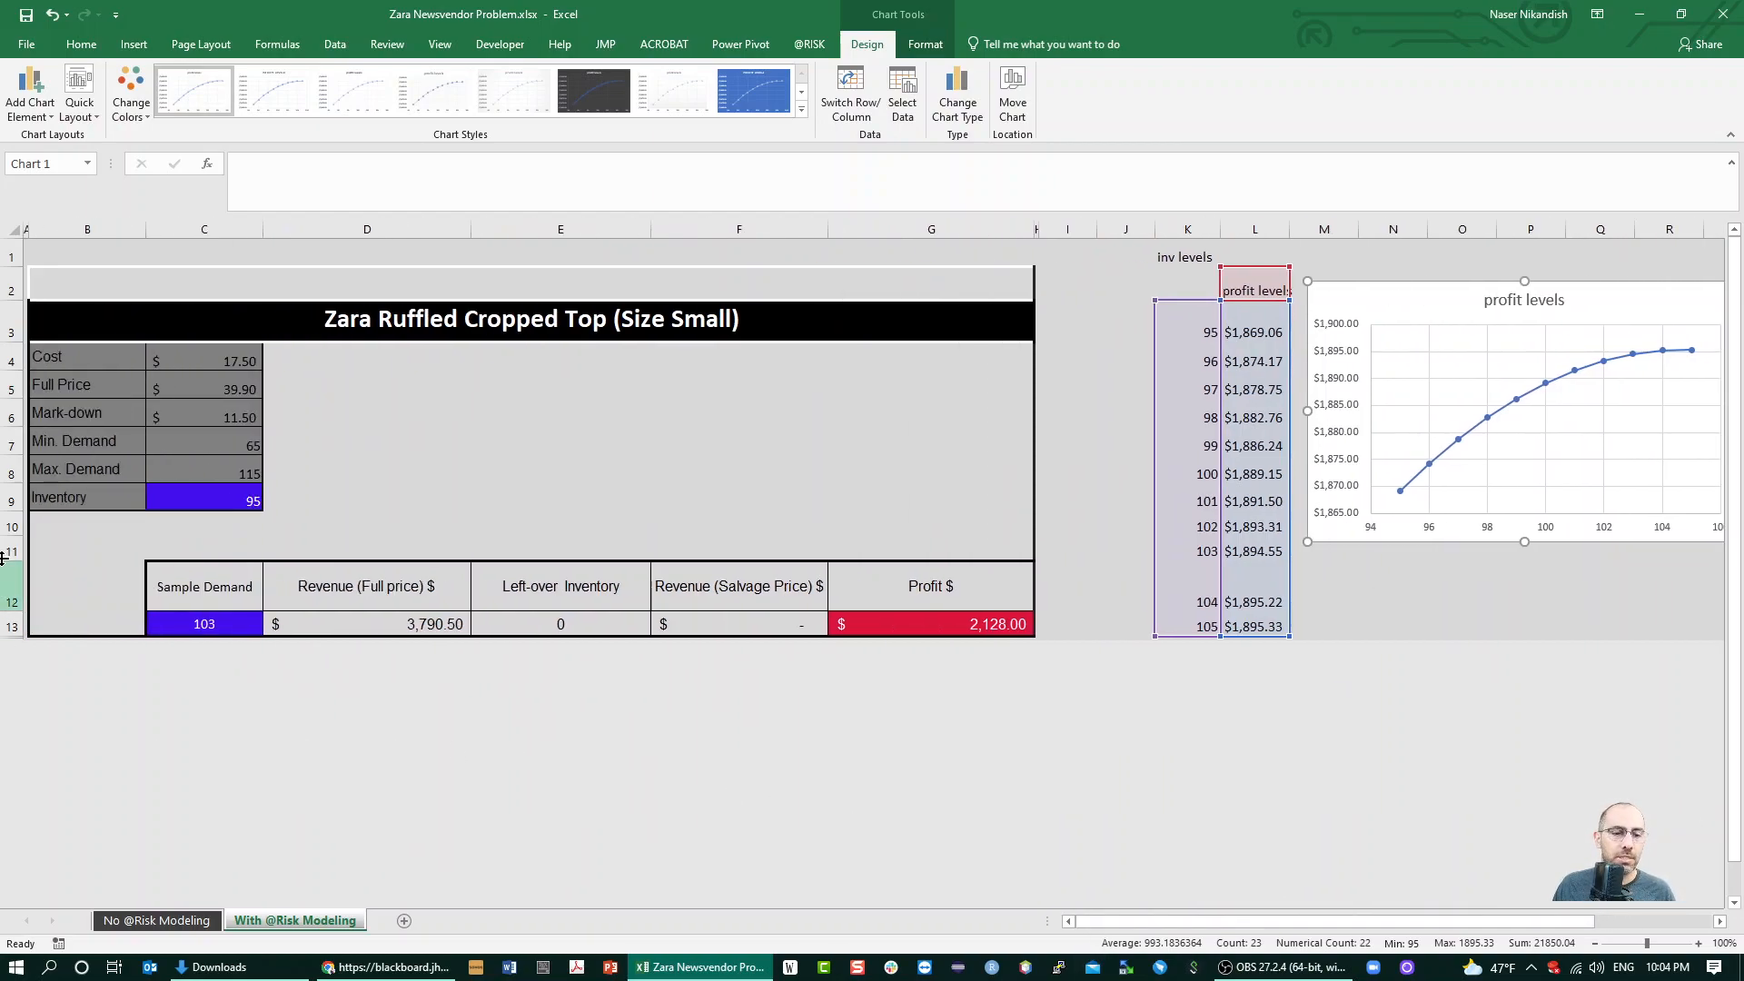
left_click(598, 445)
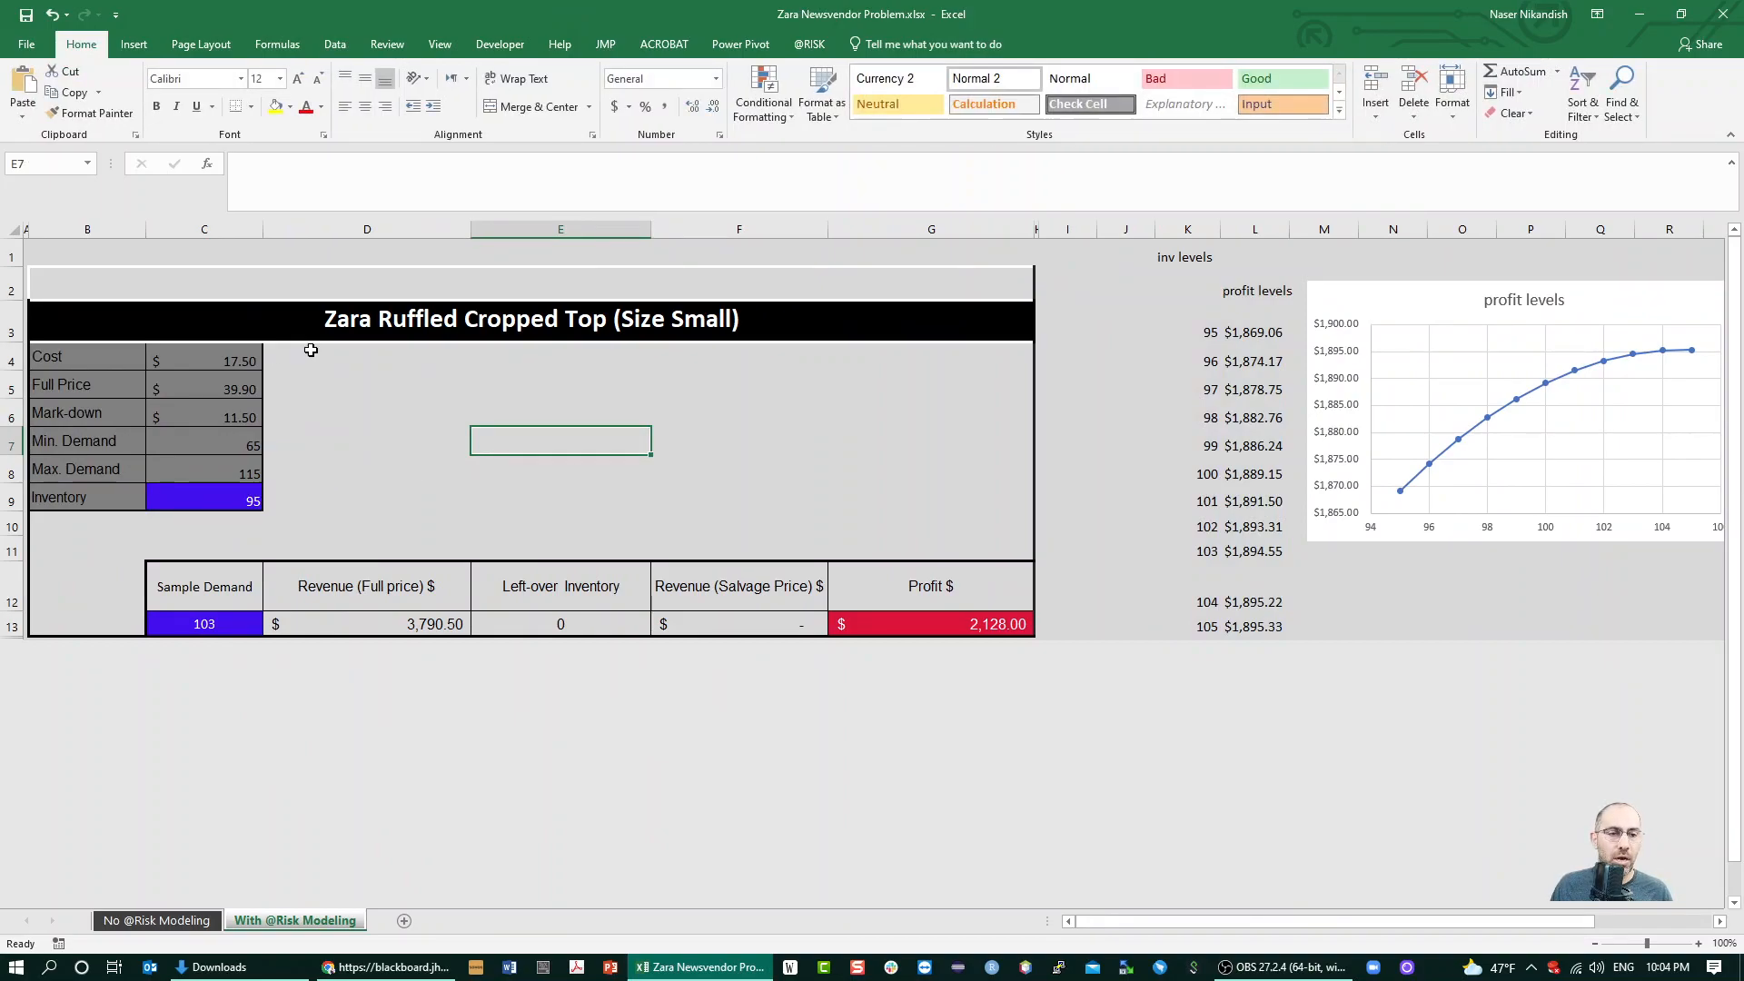